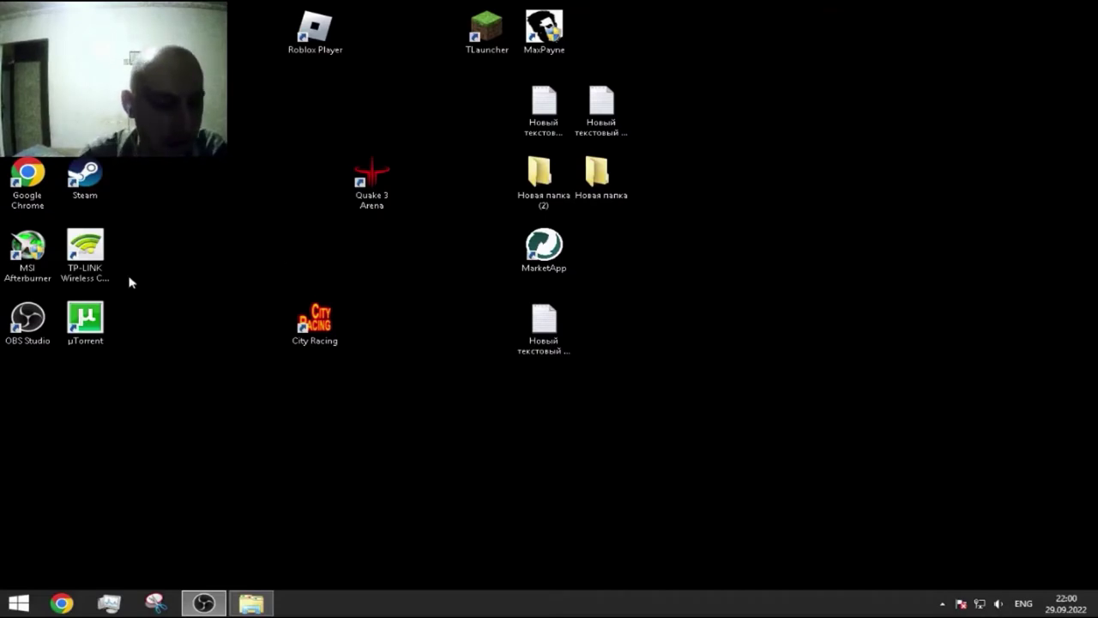
{"action": "left_click", "coordinate": [251, 604]}
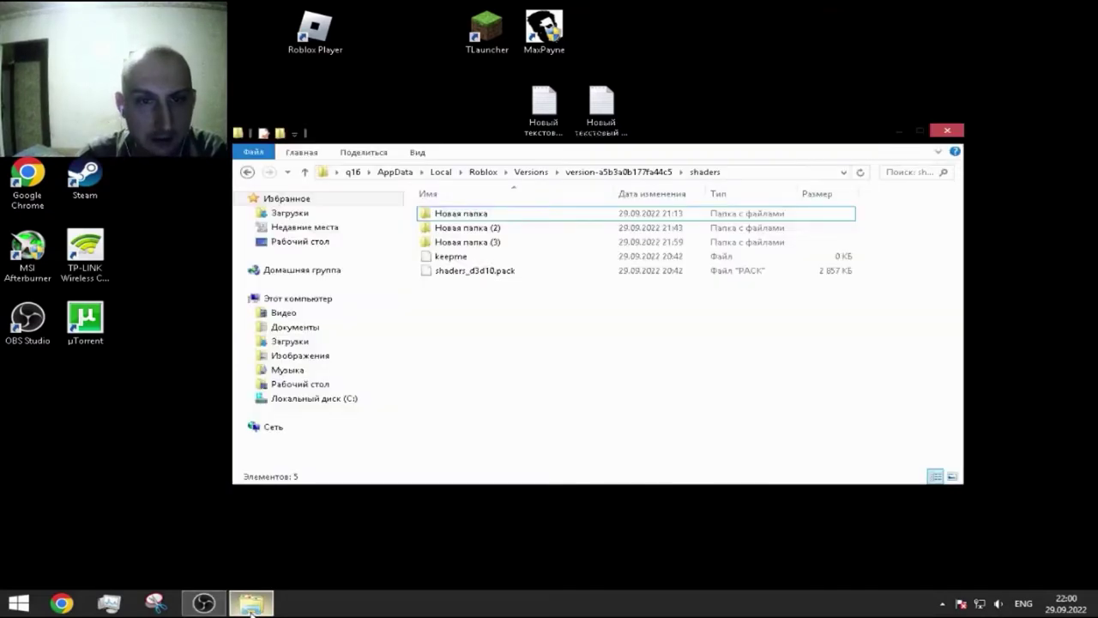
{"action": "left_click", "coordinate": [250, 605]}
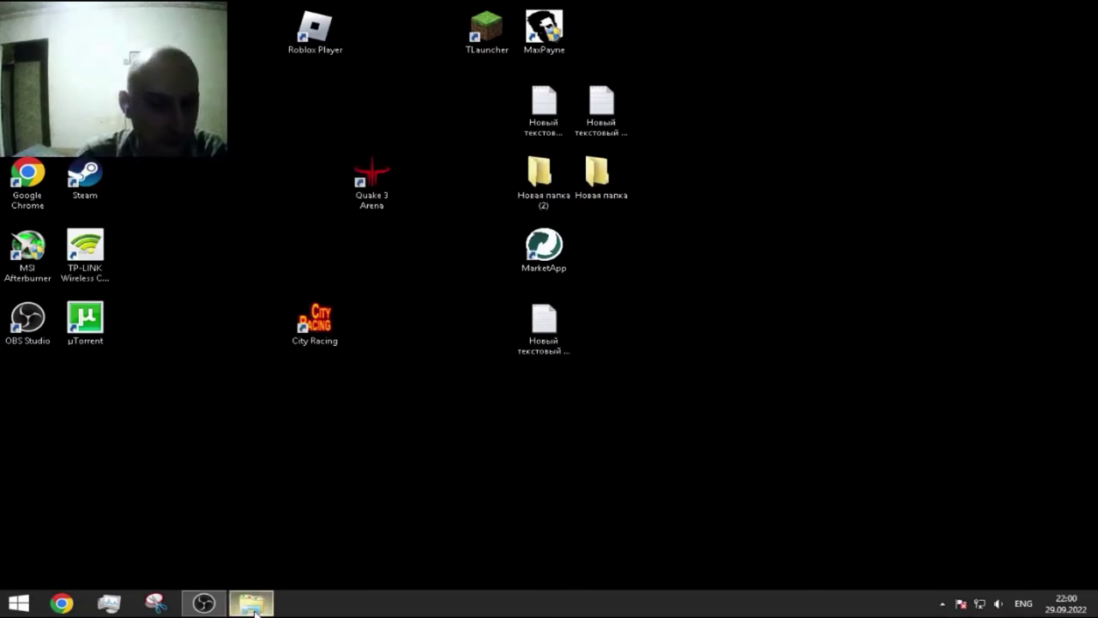
{"action": "mouse_move", "coordinate": [255, 612]}
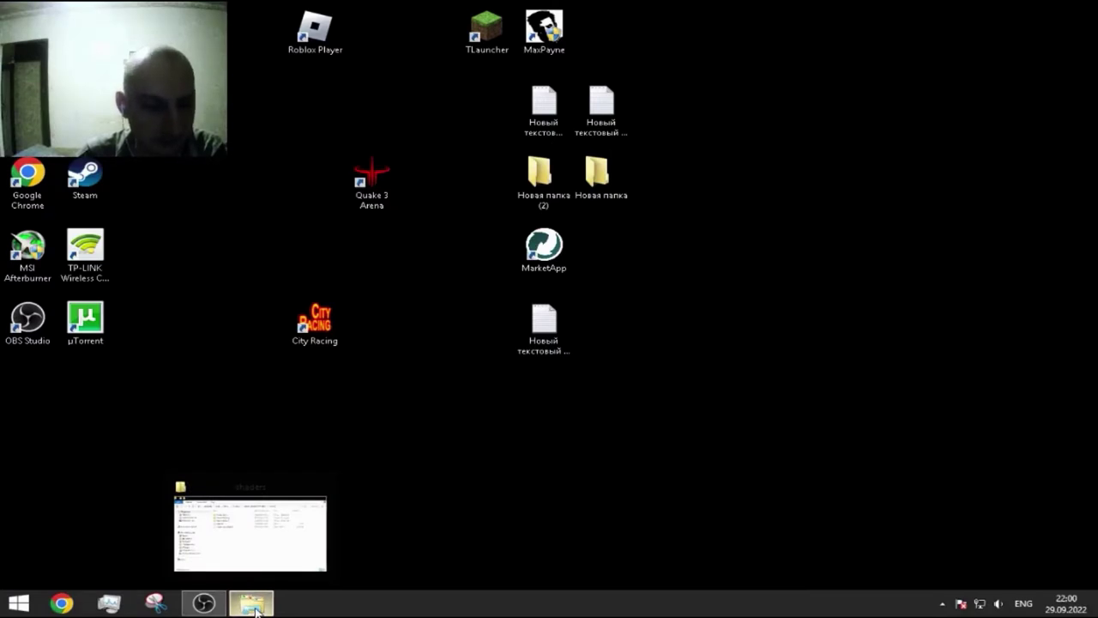
{"action": "left_click", "coordinate": [255, 611]}
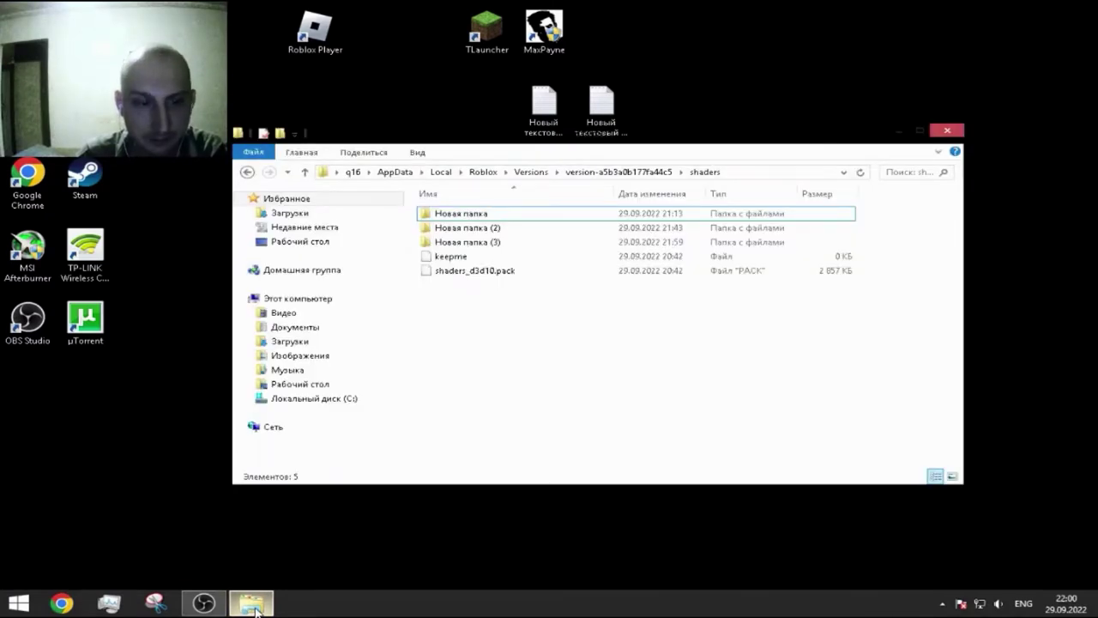
{"action": "left_click", "coordinate": [253, 610]}
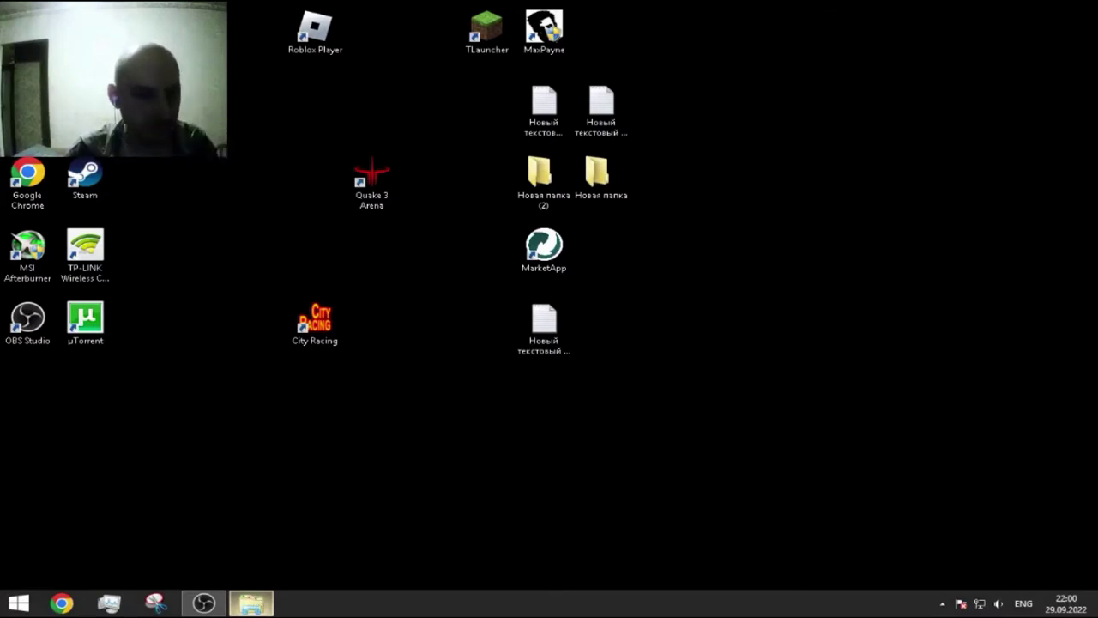
Switch to OBS, hide the video capture device source in the scene, and minimize the OBS window.
{"action": "left_click", "coordinate": [203, 603]}
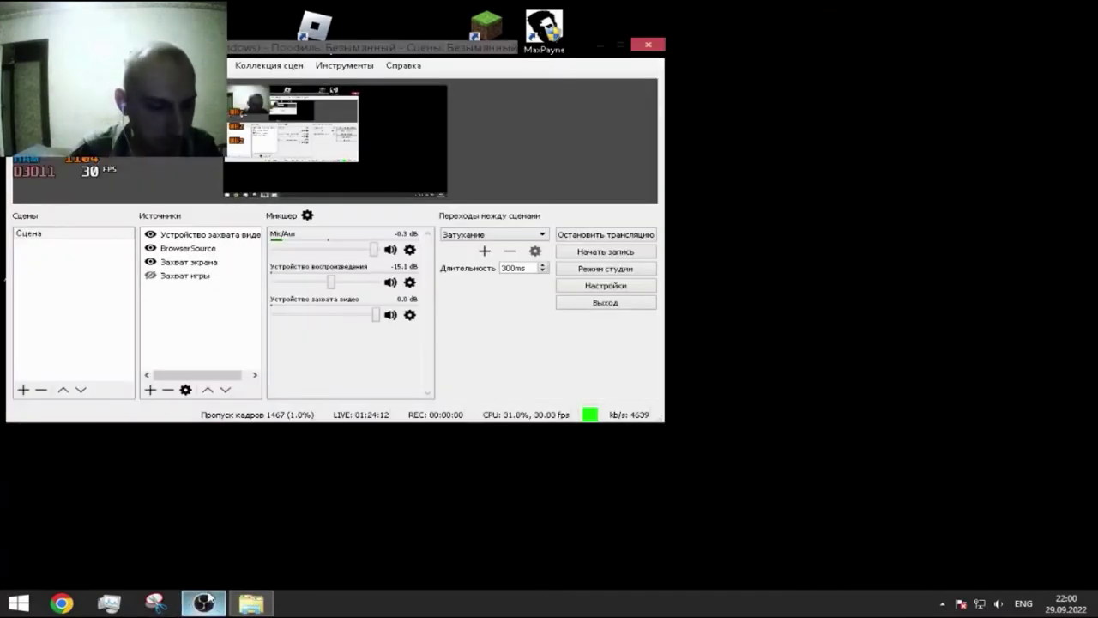
{"action": "left_click", "coordinate": [151, 234]}
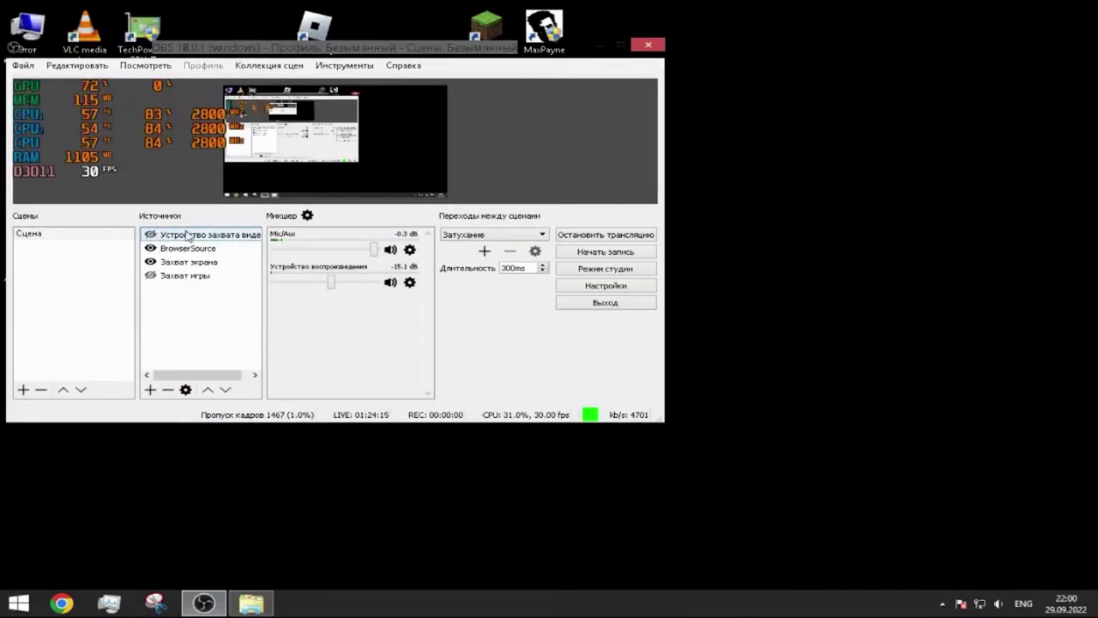
{"action": "left_click", "coordinate": [598, 44]}
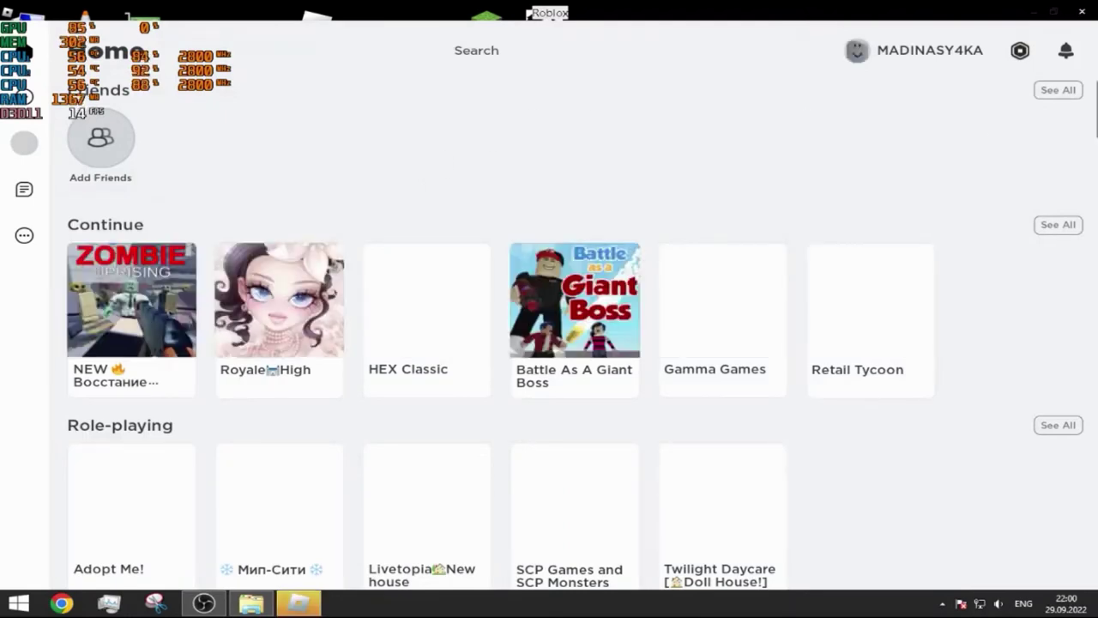
Close the Roblox client, switch to OBS and make the video capture device source visible again.
{"action": "key", "text": "alt+F4"}
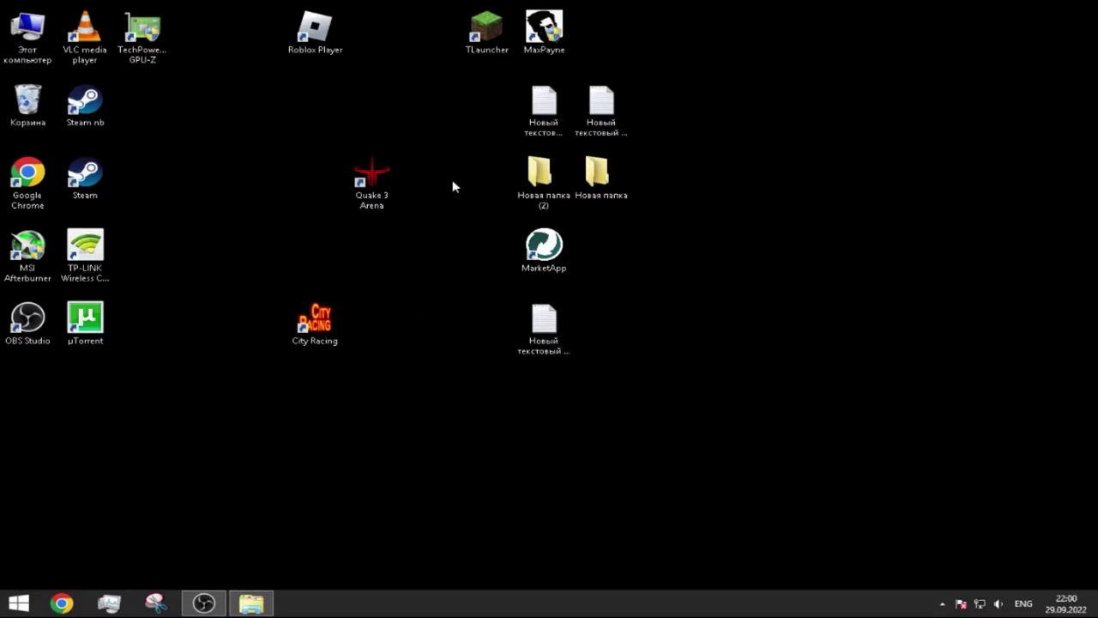
{"action": "right_click", "coordinate": [319, 31]}
{"action": "left_click", "coordinate": [204, 603]}
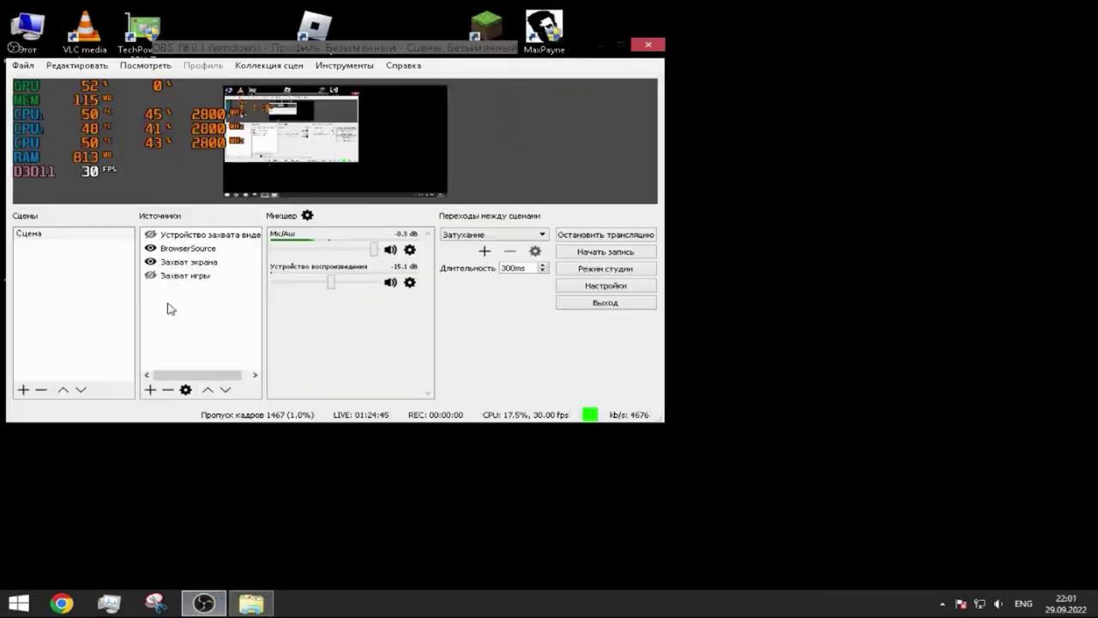
{"action": "left_click", "coordinate": [151, 234]}
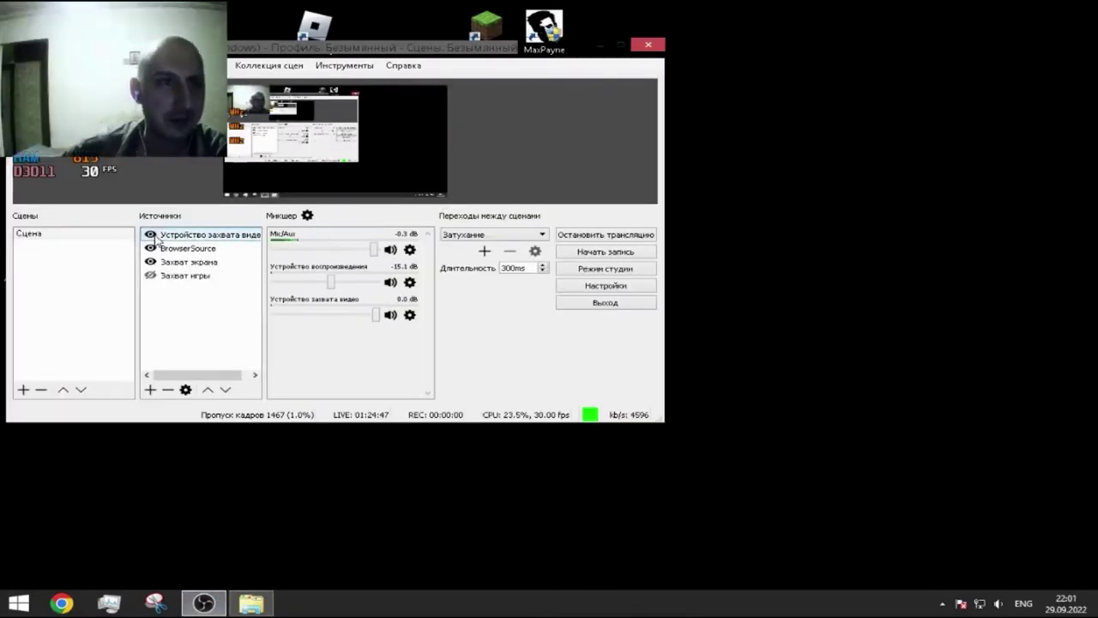
Switch to File Explorer and examine the pc and fonts folders inside PlatformContent in the Roblox version folder.
{"action": "key", "text": "alt+Tab"}
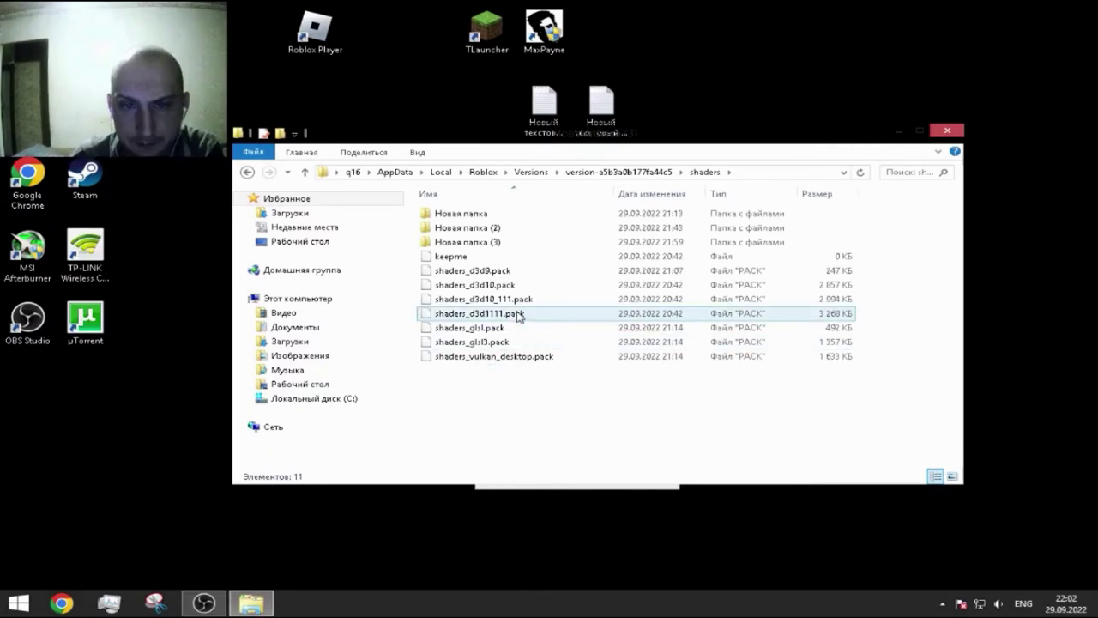
{"action": "left_click", "coordinate": [630, 172]}
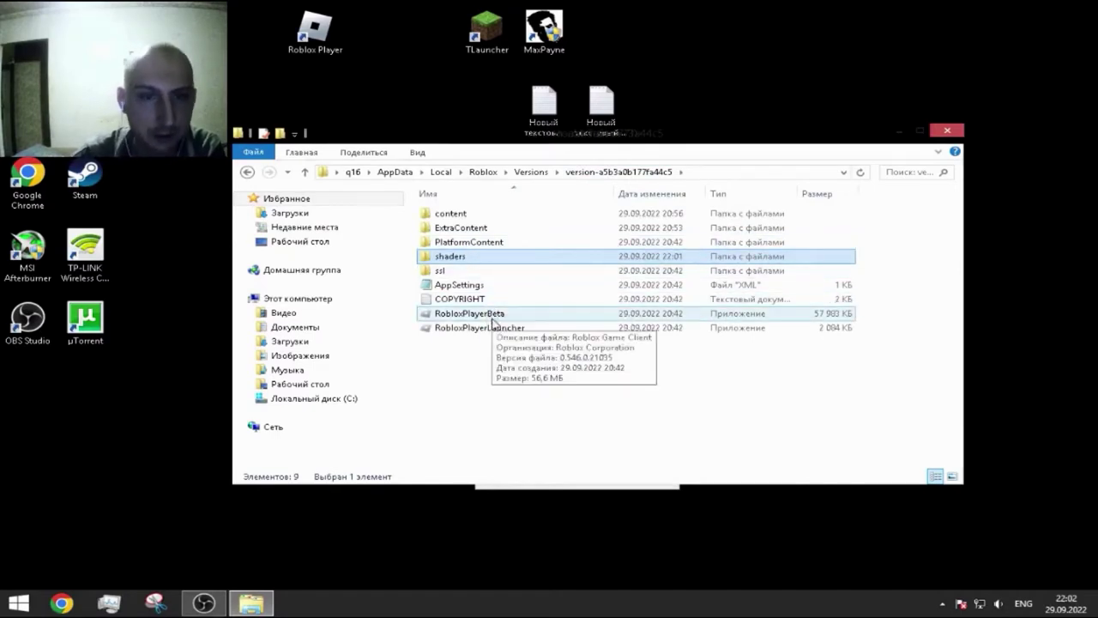
{"action": "double_click", "coordinate": [475, 243]}
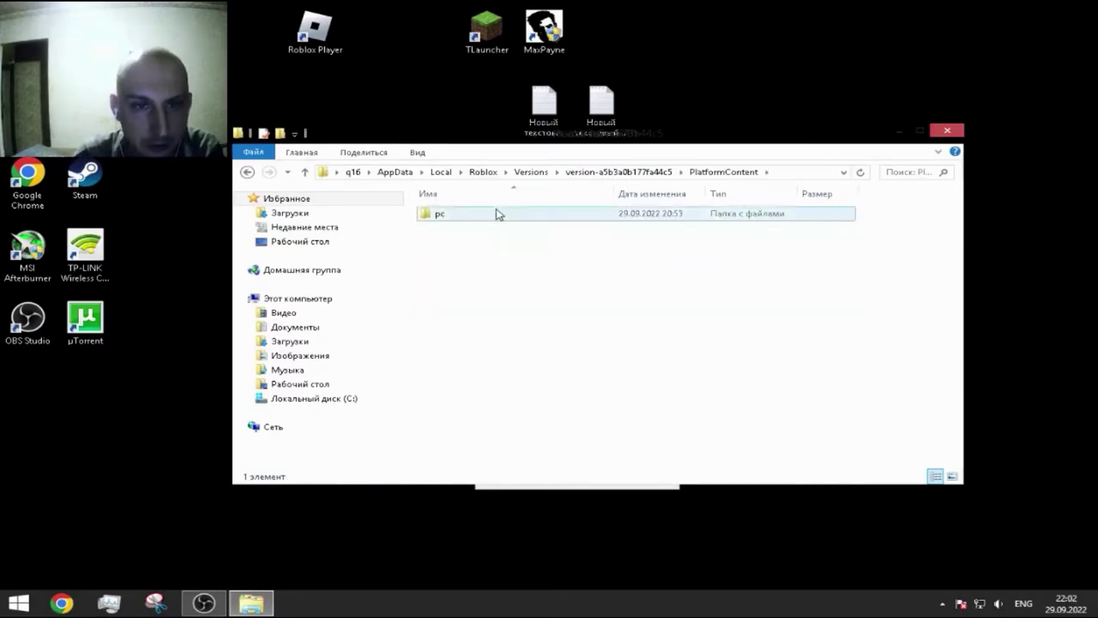
{"action": "double_click", "coordinate": [464, 214]}
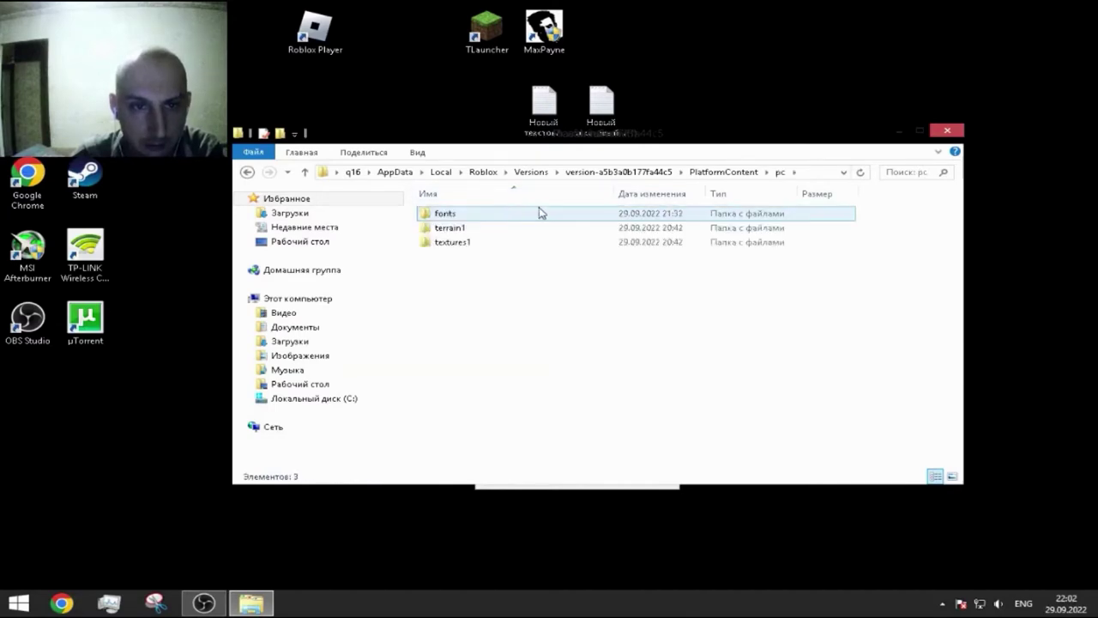
{"action": "double_click", "coordinate": [485, 214]}
{"action": "left_click", "coordinate": [717, 169]}
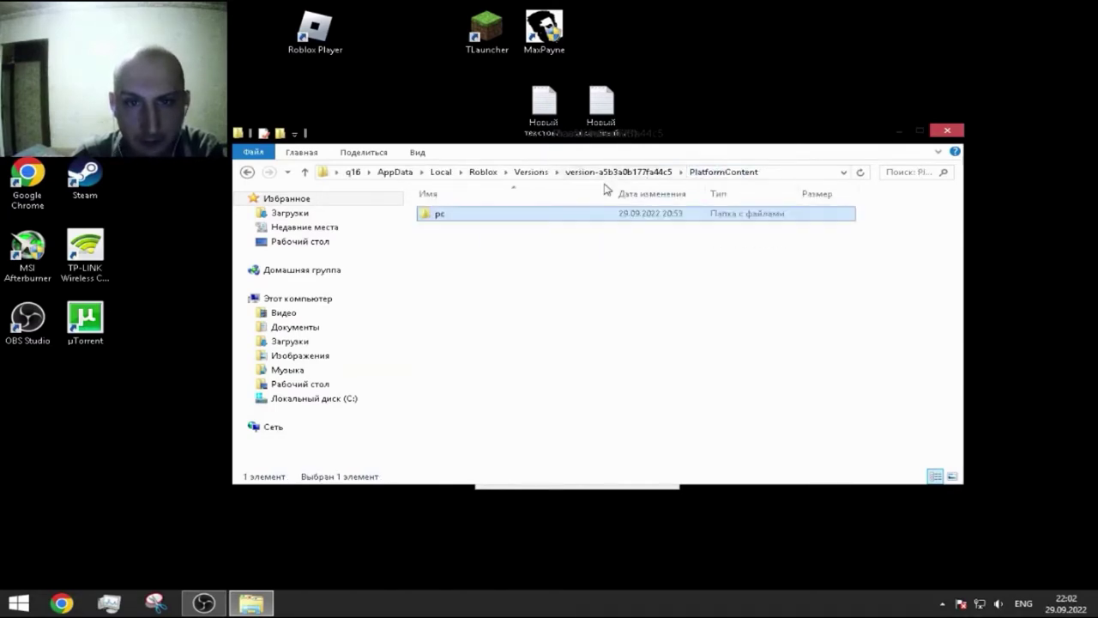
{"action": "left_click", "coordinate": [622, 172]}
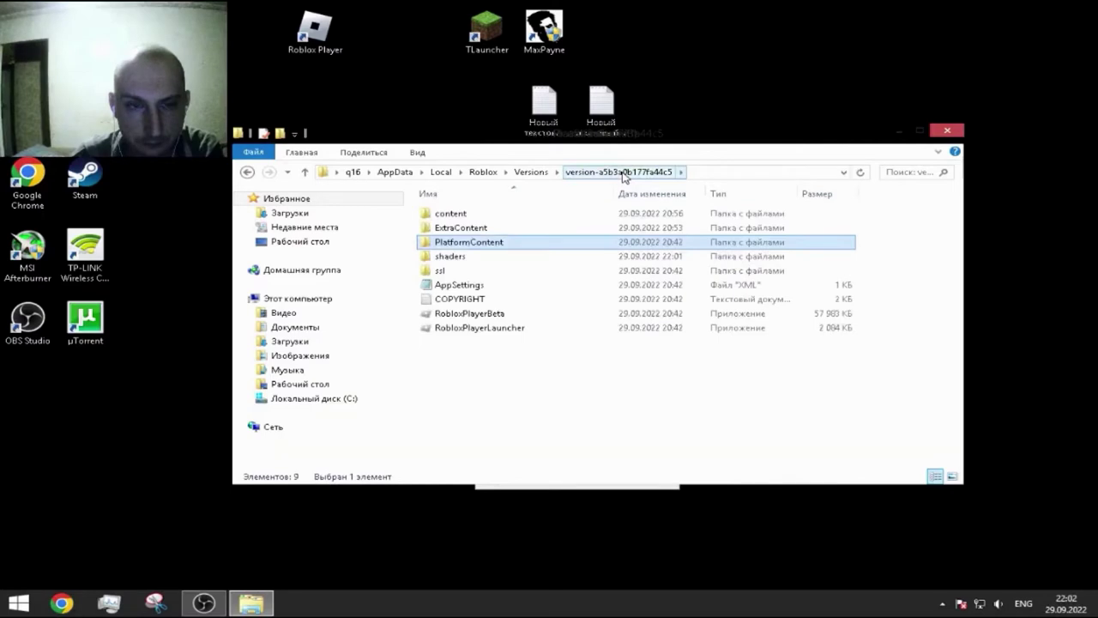
{"action": "double_click", "coordinate": [485, 246]}
{"action": "double_click", "coordinate": [450, 217]}
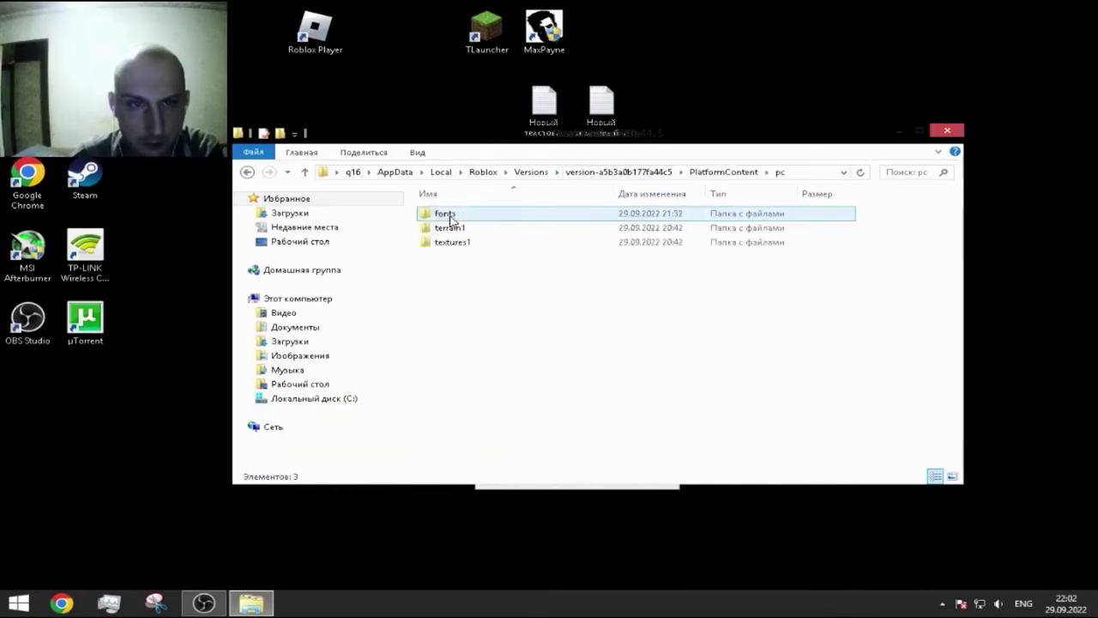
{"action": "left_click", "coordinate": [719, 175]}
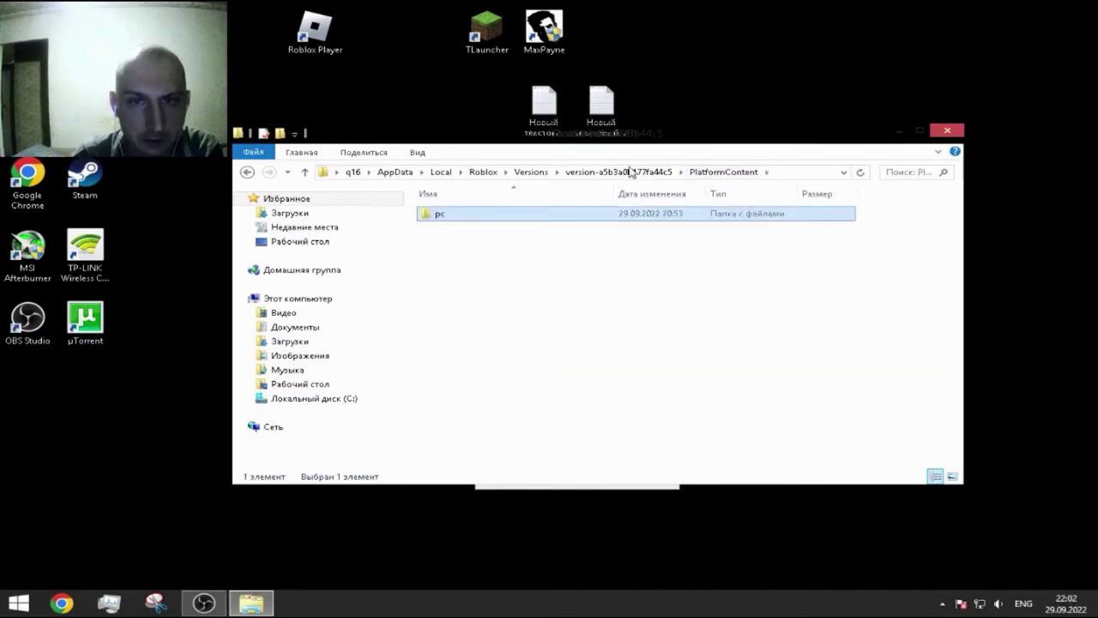
Rename the PlatformContent folder in the Roblox version folder to PlatformContent1.
{"action": "left_click", "coordinate": [630, 172]}
{"action": "right_click", "coordinate": [463, 242]}
{"action": "left_click", "coordinate": [517, 466]}
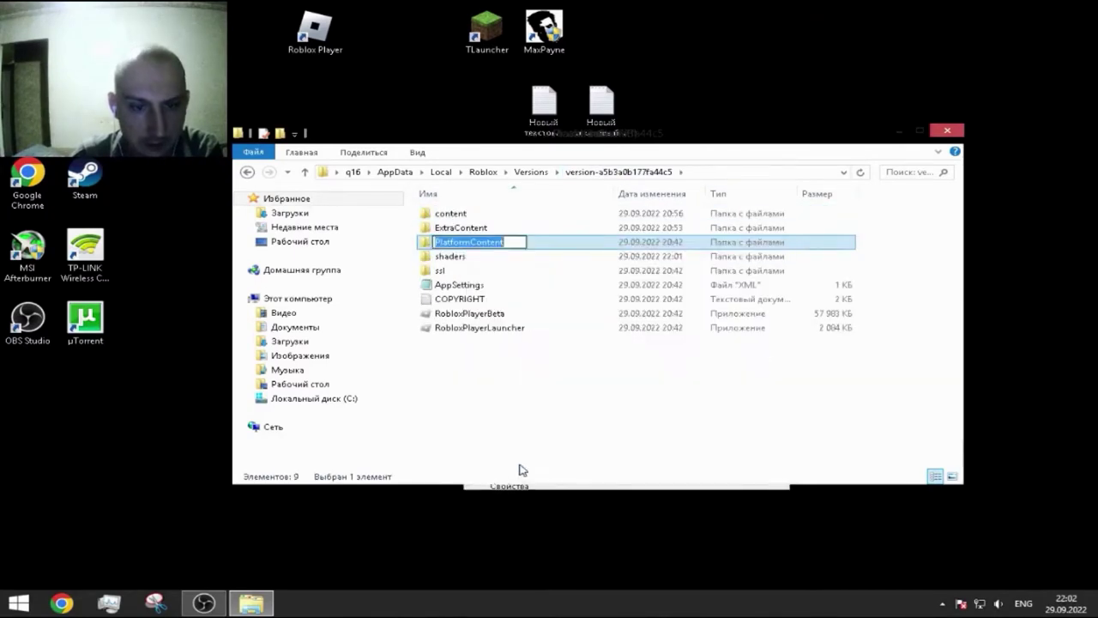
{"action": "left_click", "coordinate": [510, 242]}
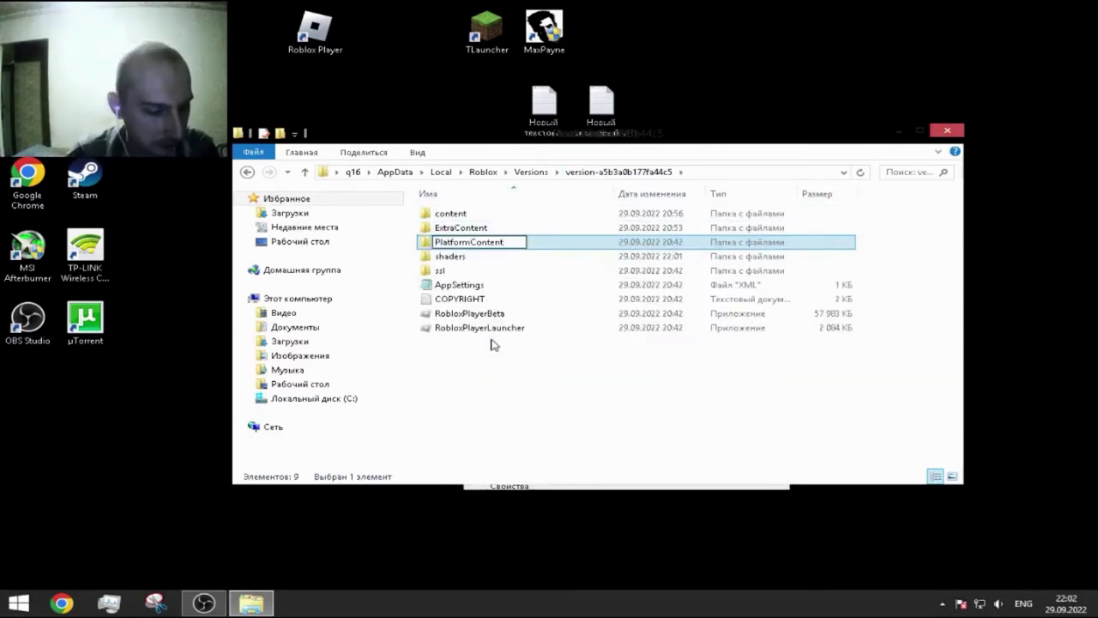
{"action": "type", "text": "1"}
{"action": "left_click", "coordinate": [506, 428]}
Close the folder window and launch Roblox Player from the desktop.
{"action": "left_click", "coordinate": [947, 130]}
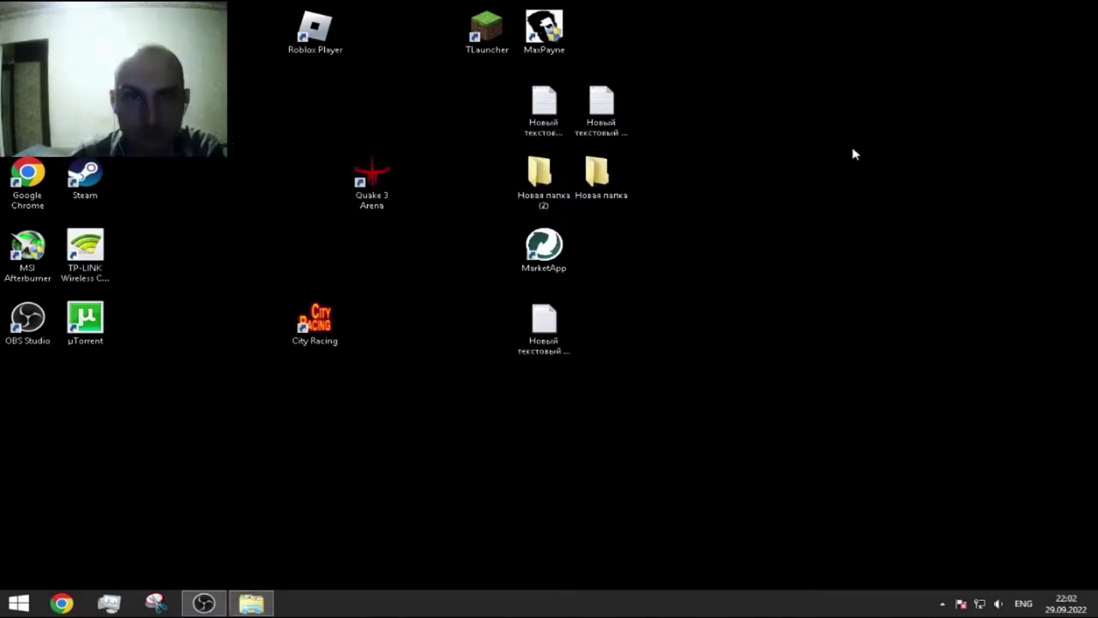
{"action": "double_click", "coordinate": [311, 34]}
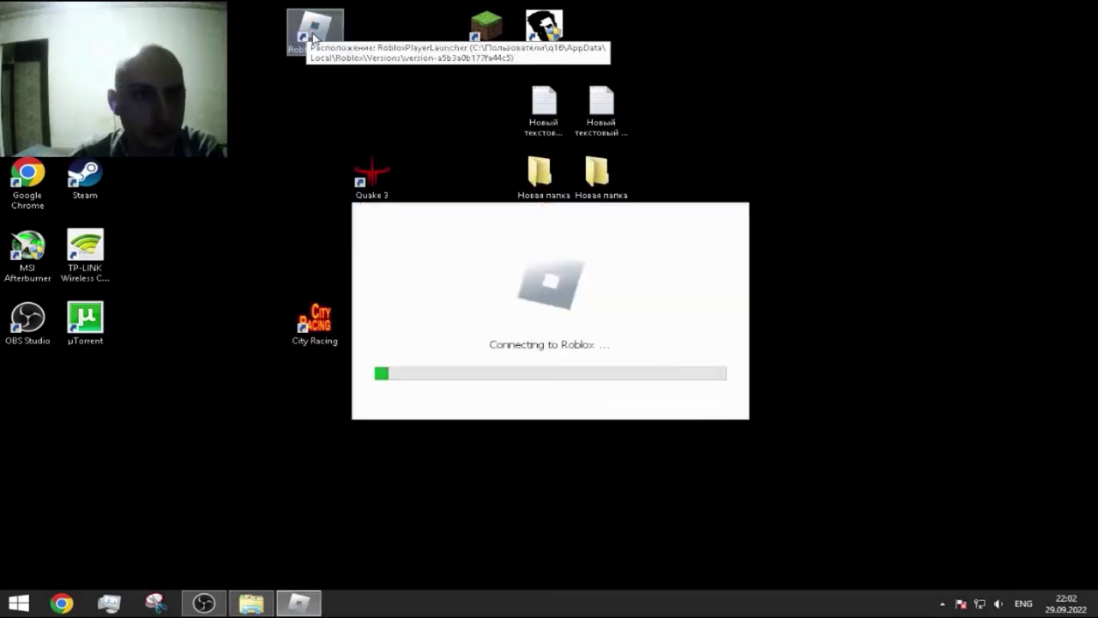
Inspect the pc and fonts folders inside PlatformContent1, return to the version folder, and minimize the folder window.
{"action": "left_click", "coordinate": [262, 604]}
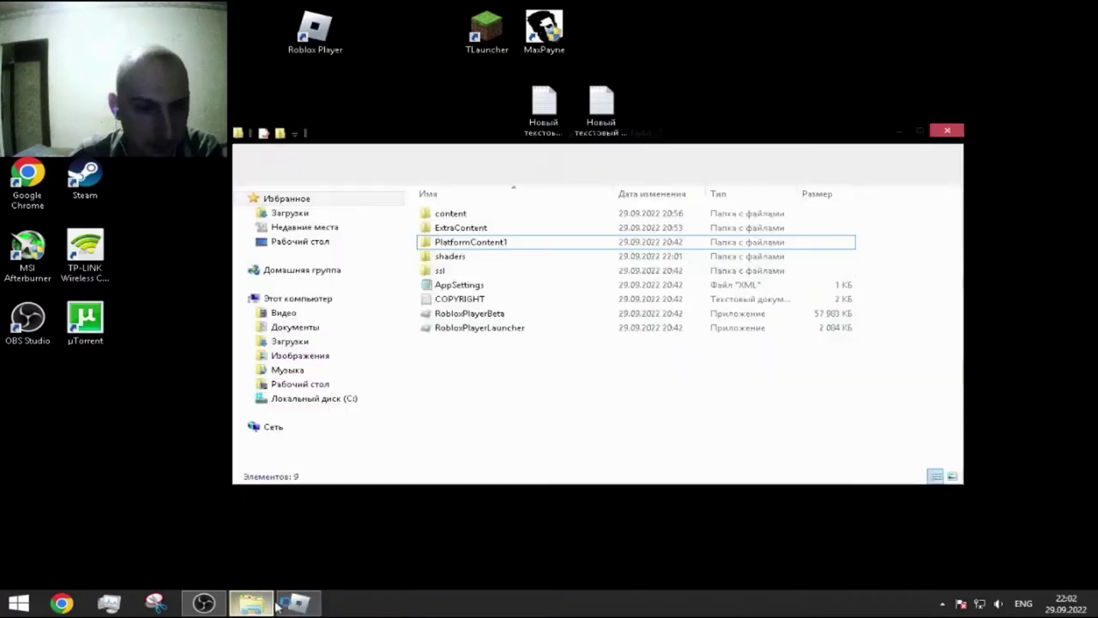
{"action": "double_click", "coordinate": [503, 243]}
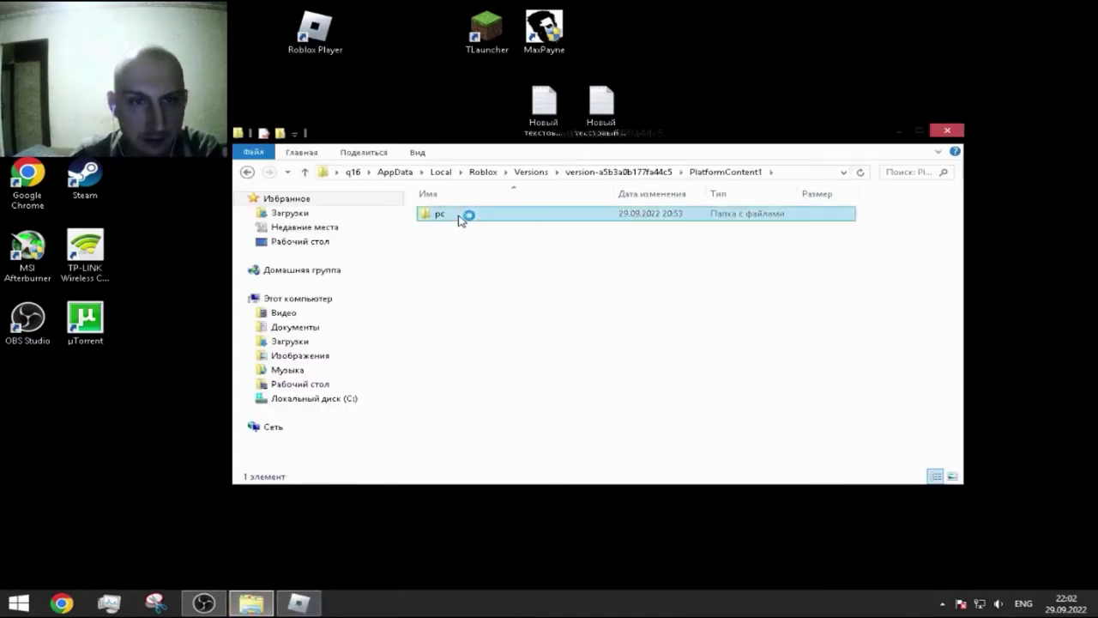
{"action": "double_click", "coordinate": [466, 215]}
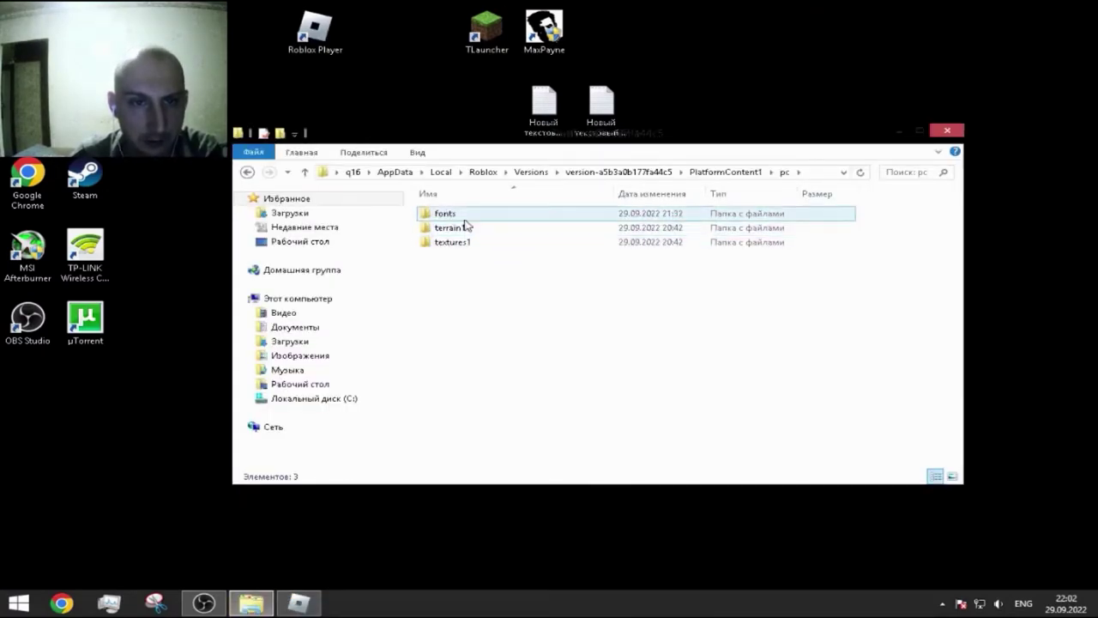
{"action": "double_click", "coordinate": [466, 215]}
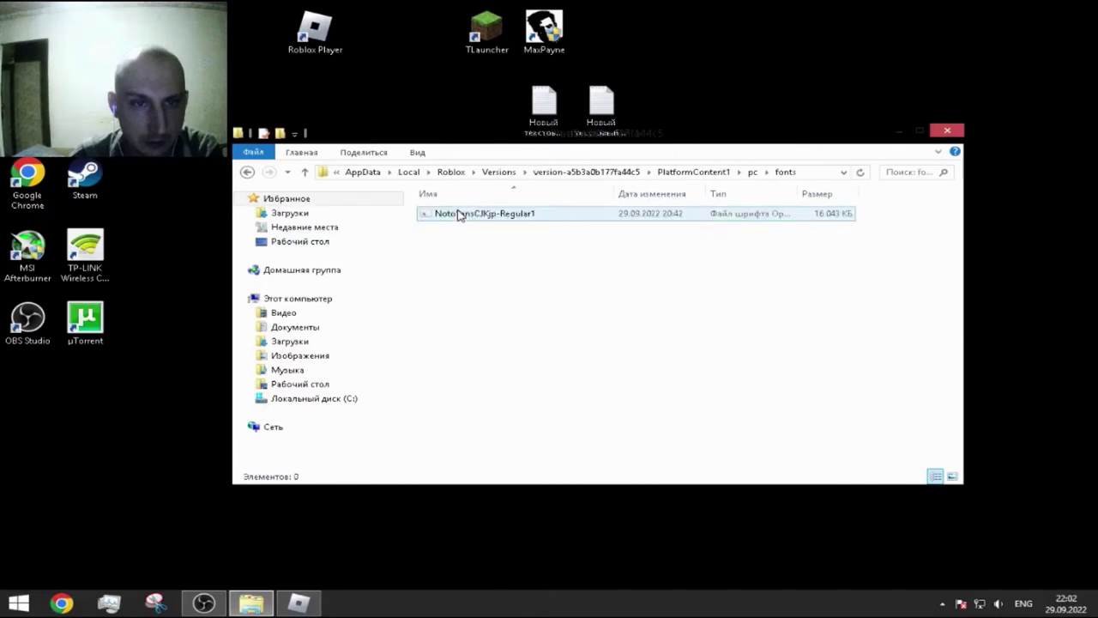
{"action": "left_click", "coordinate": [699, 174]}
{"action": "left_click", "coordinate": [625, 172]}
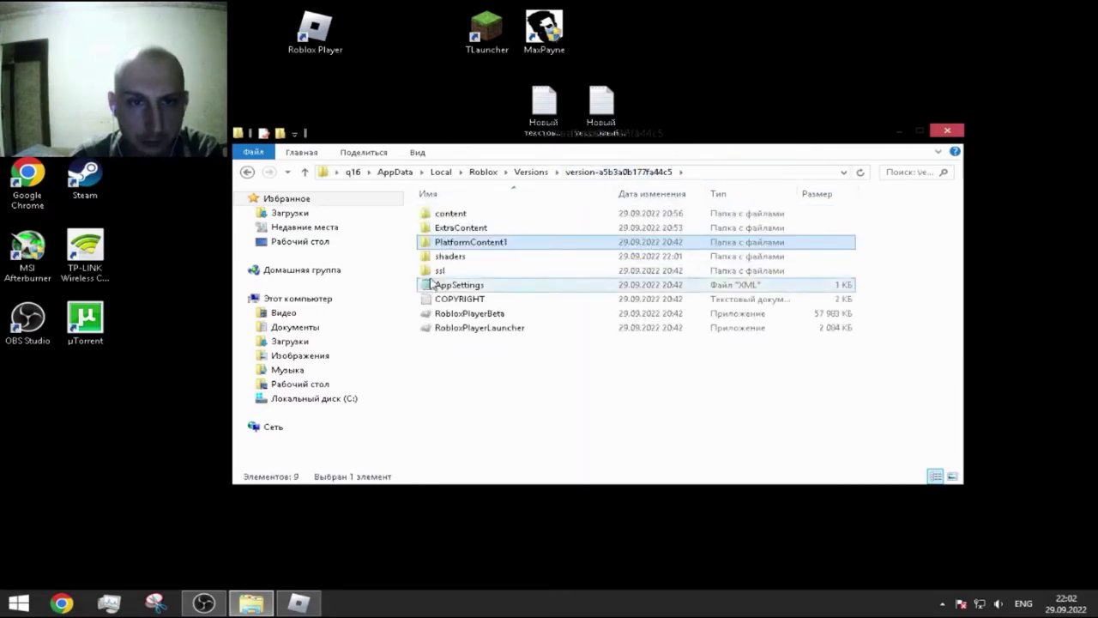
{"action": "left_click", "coordinate": [900, 133]}
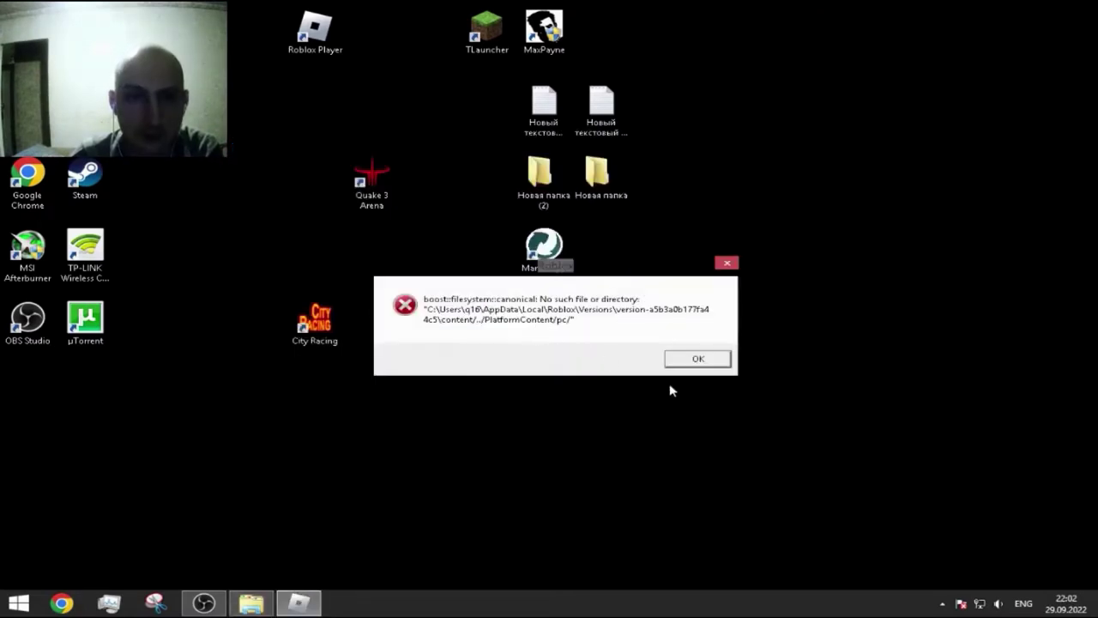
Dismiss the Roblox error, close the crashed client, and open the file location of the Roblox Player shortcut.
{"action": "left_click", "coordinate": [705, 359]}
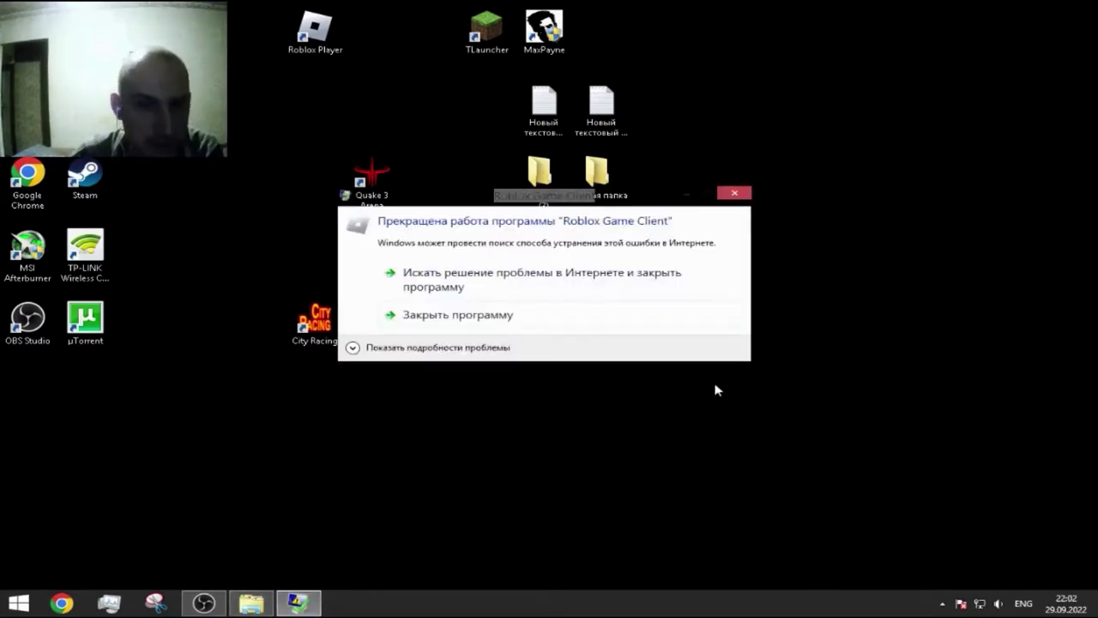
{"action": "left_click", "coordinate": [509, 317]}
{"action": "right_click", "coordinate": [315, 27]}
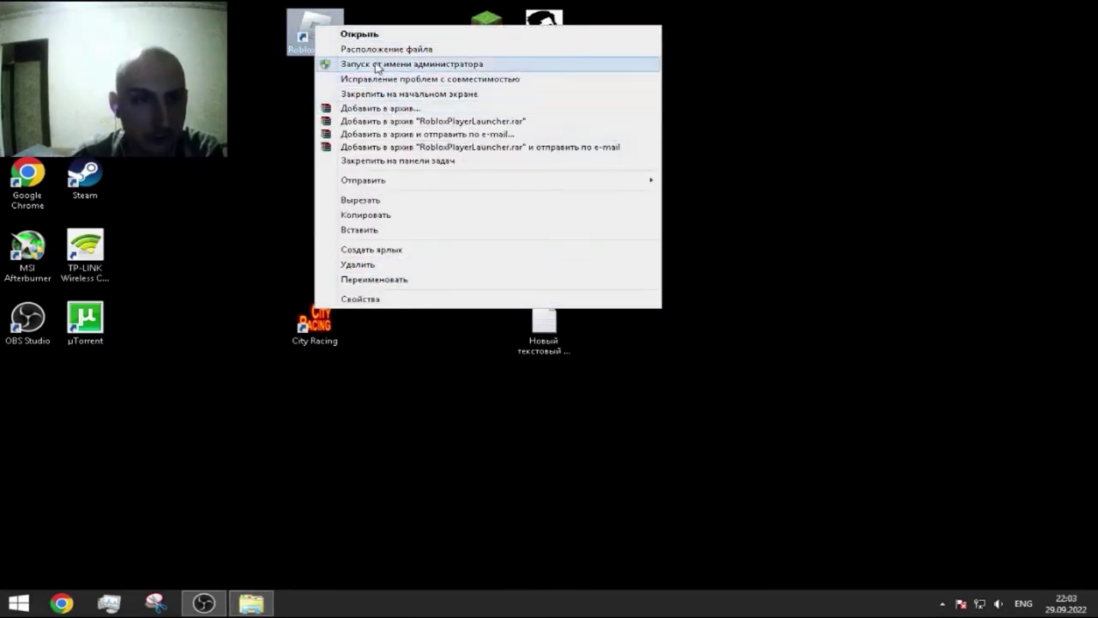
{"action": "left_click", "coordinate": [343, 49]}
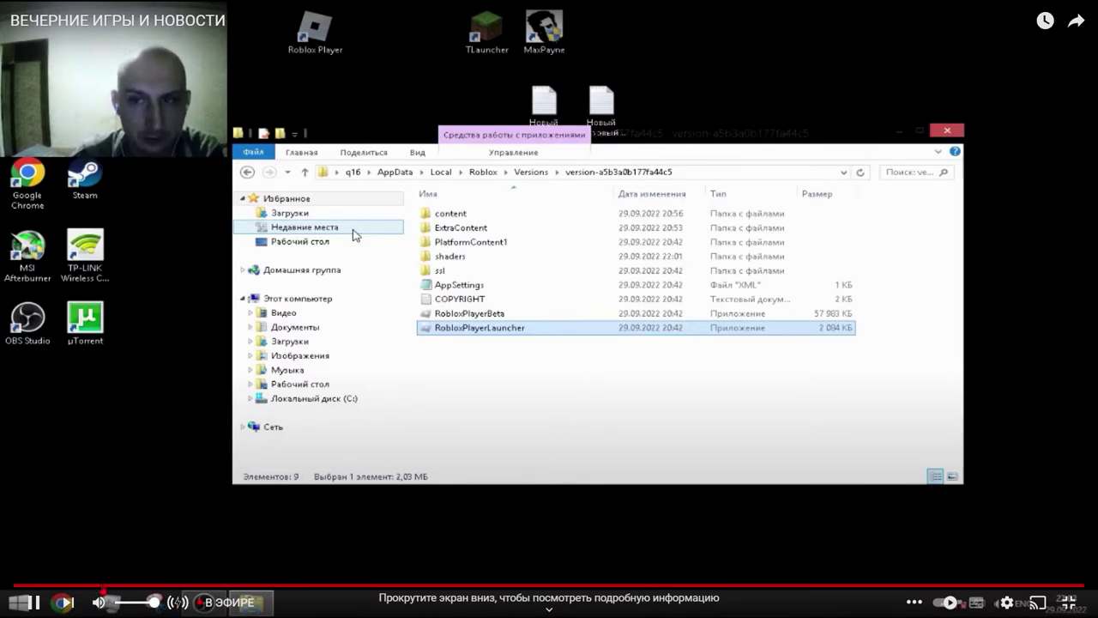
Create an empty folder named PlatformContent next to PlatformContent1 in the Roblox version folder.
{"action": "right_click", "coordinate": [479, 379]}
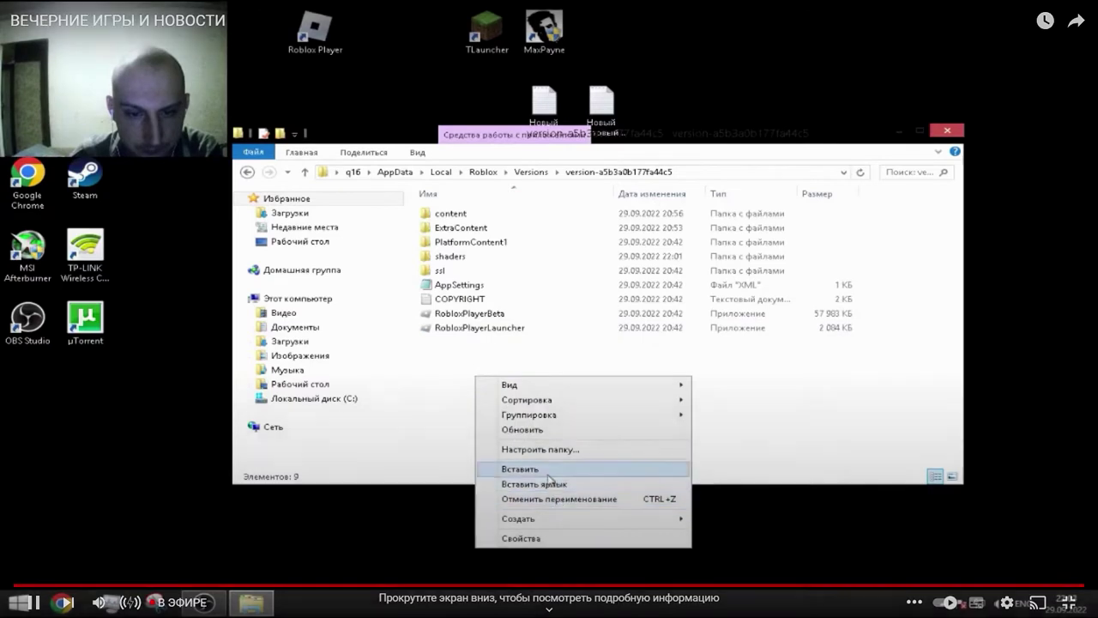
{"action": "right_click", "coordinate": [446, 244]}
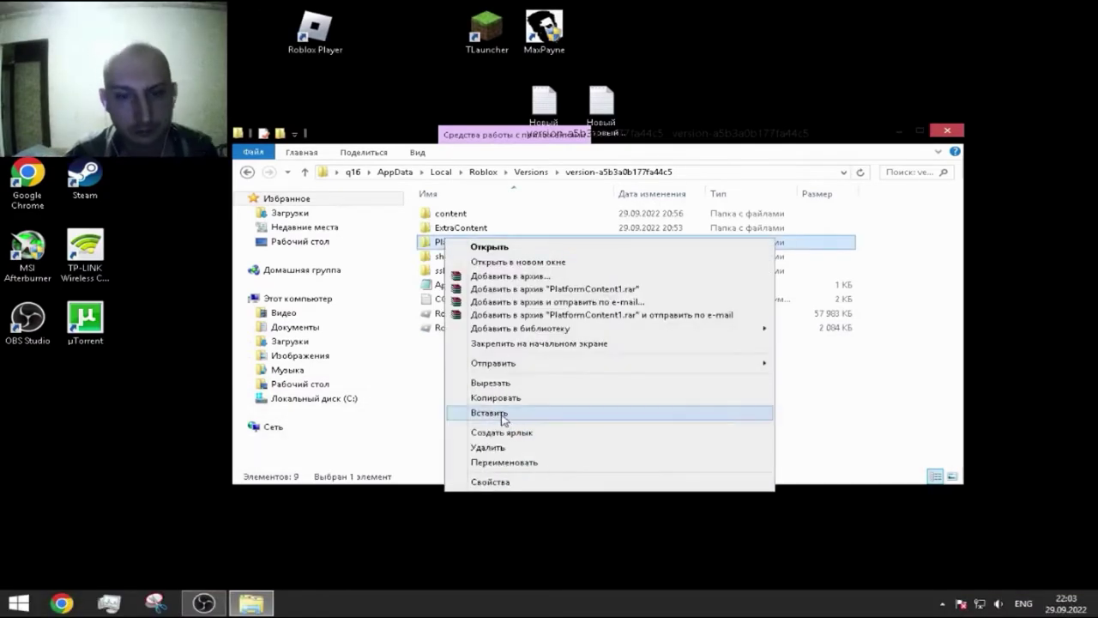
{"action": "left_click", "coordinate": [506, 465]}
{"action": "key", "text": "ctrl+c"}
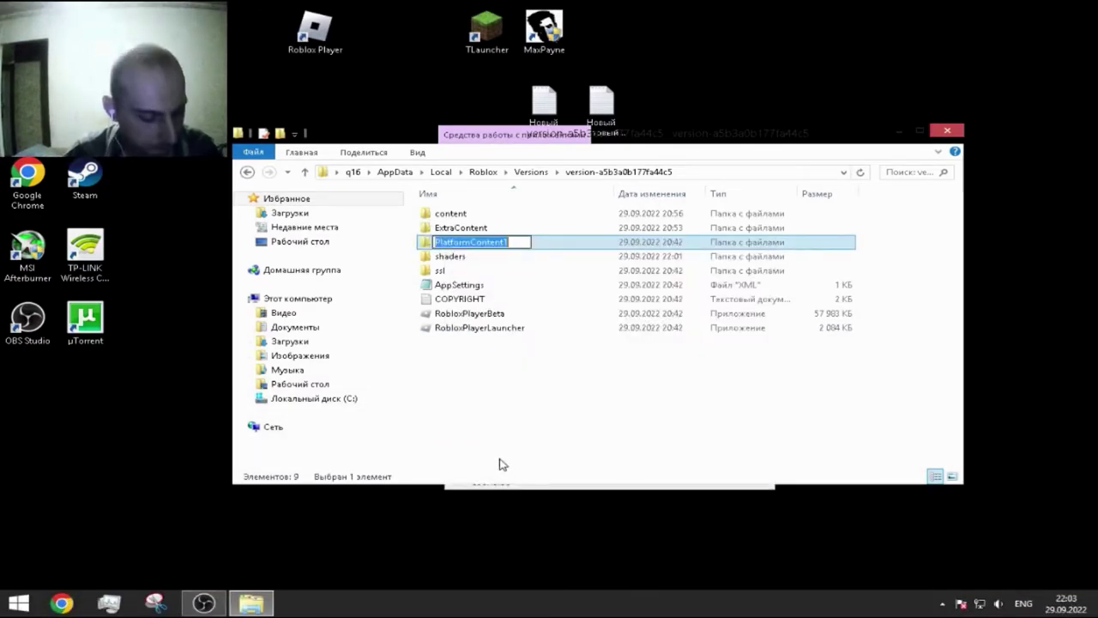
{"action": "right_click", "coordinate": [486, 413]}
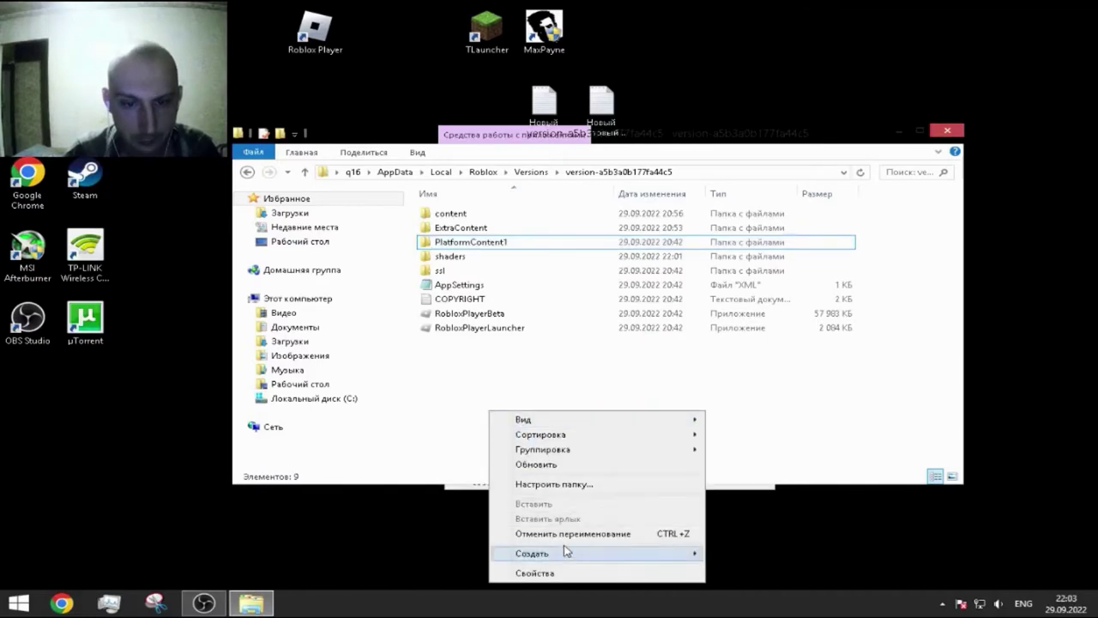
{"action": "mouse_move", "coordinate": [546, 559]}
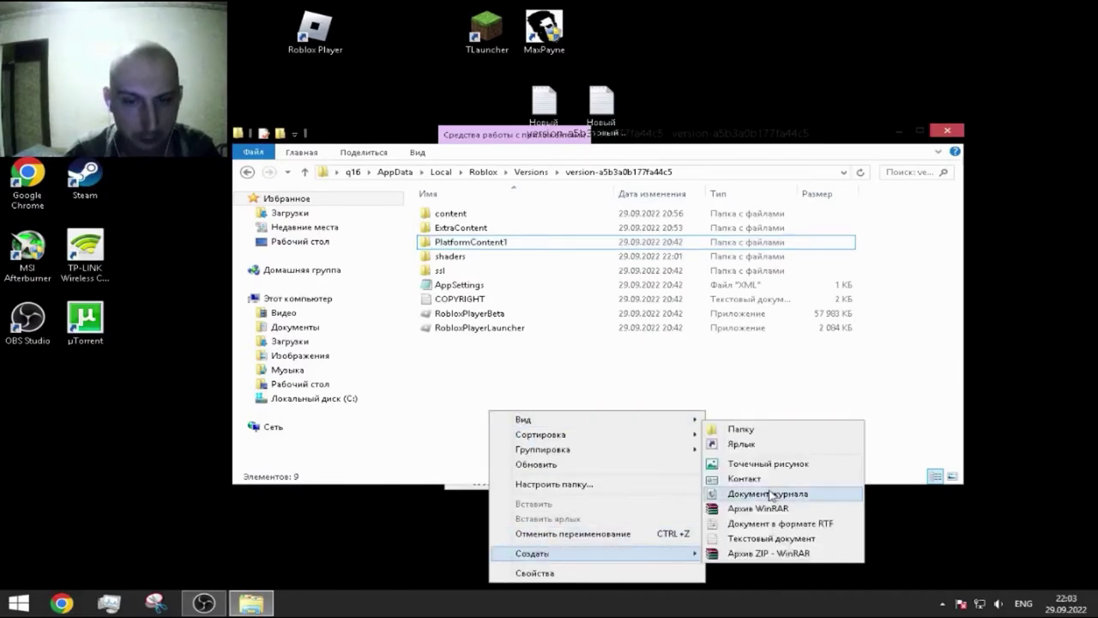
{"action": "left_click", "coordinate": [736, 423]}
{"action": "key", "text": "ctrl+v"}
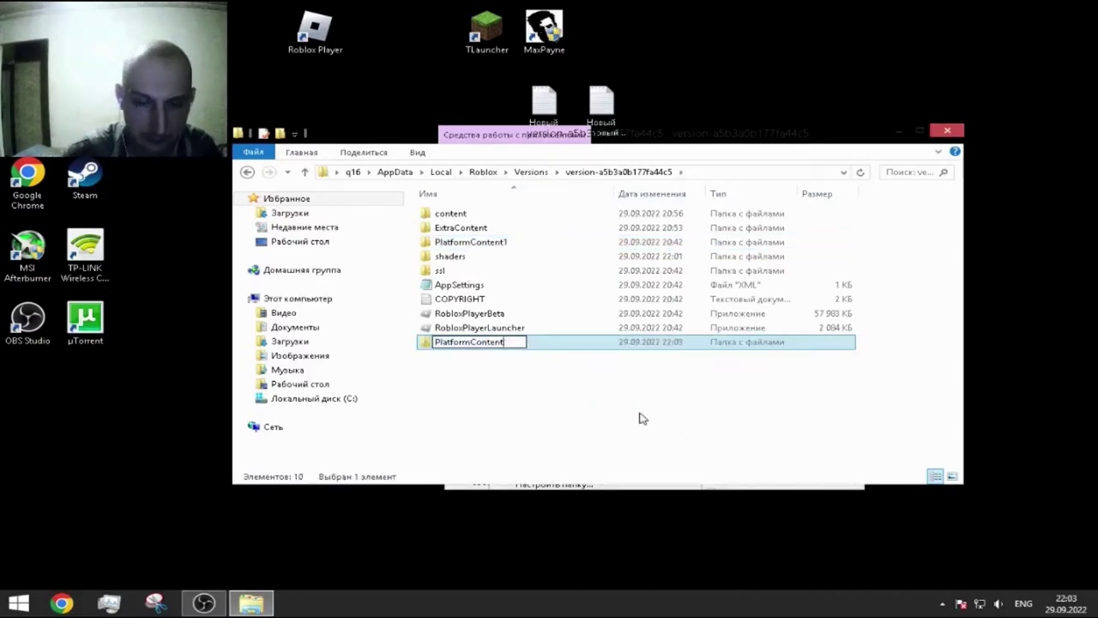
{"action": "key", "text": "Return"}
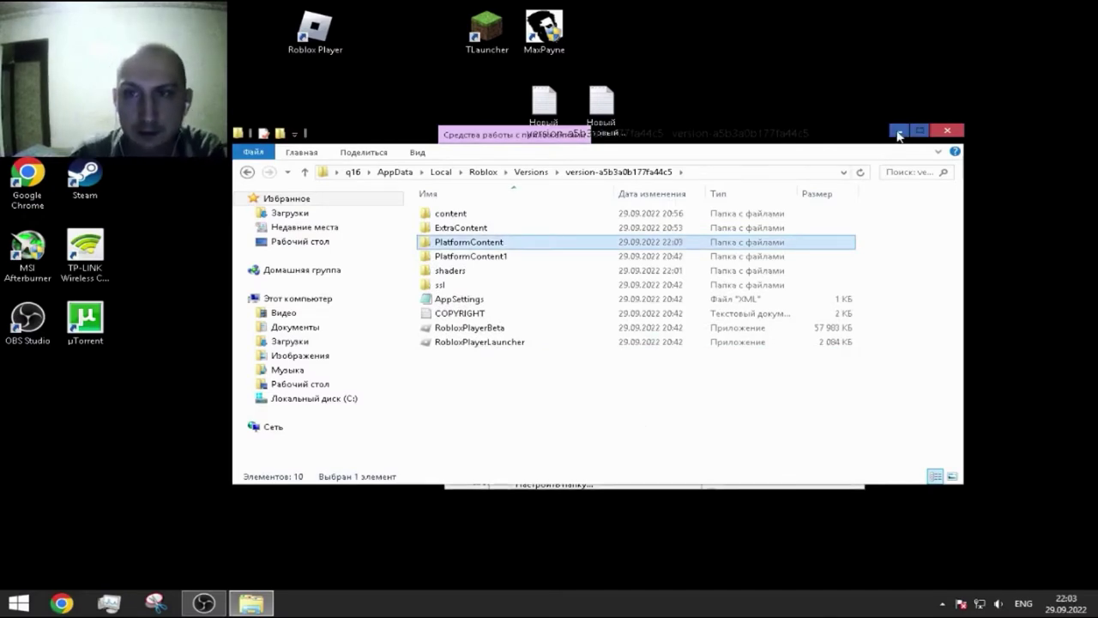
Minimize the folder window, launch Roblox Player from the desktop, and dismiss its error.
{"action": "left_click", "coordinate": [898, 133]}
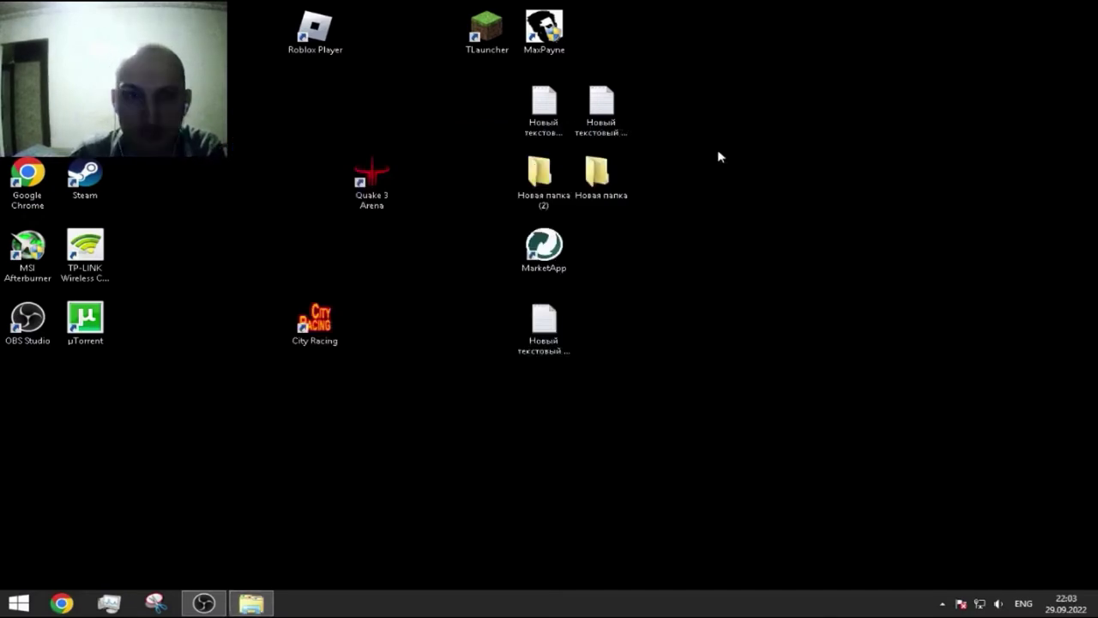
{"action": "double_click", "coordinate": [310, 50]}
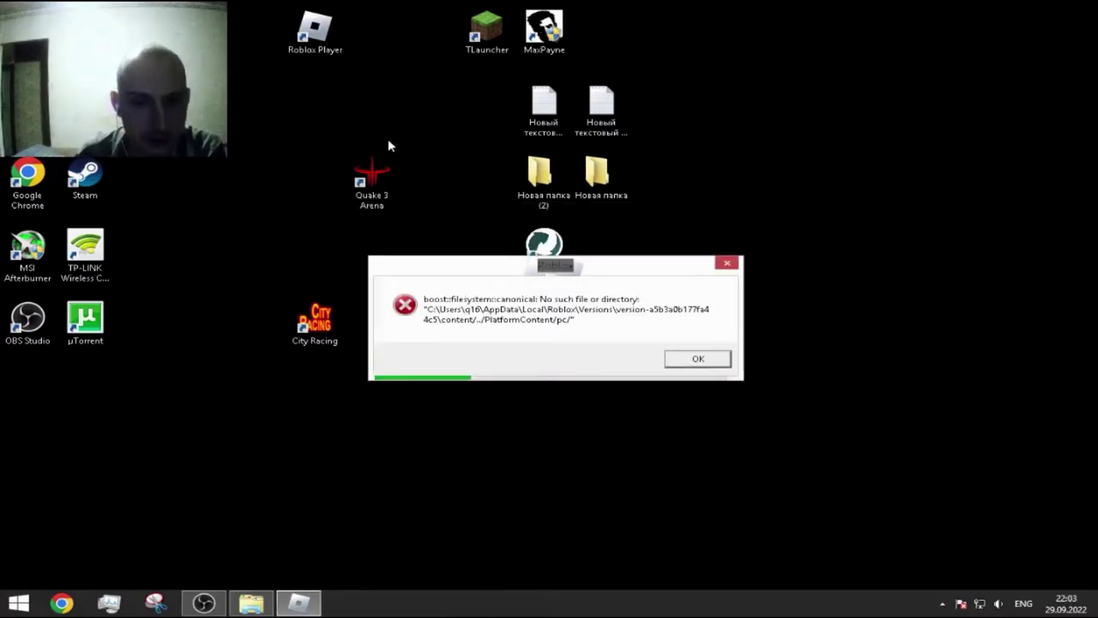
{"action": "left_click", "coordinate": [691, 358]}
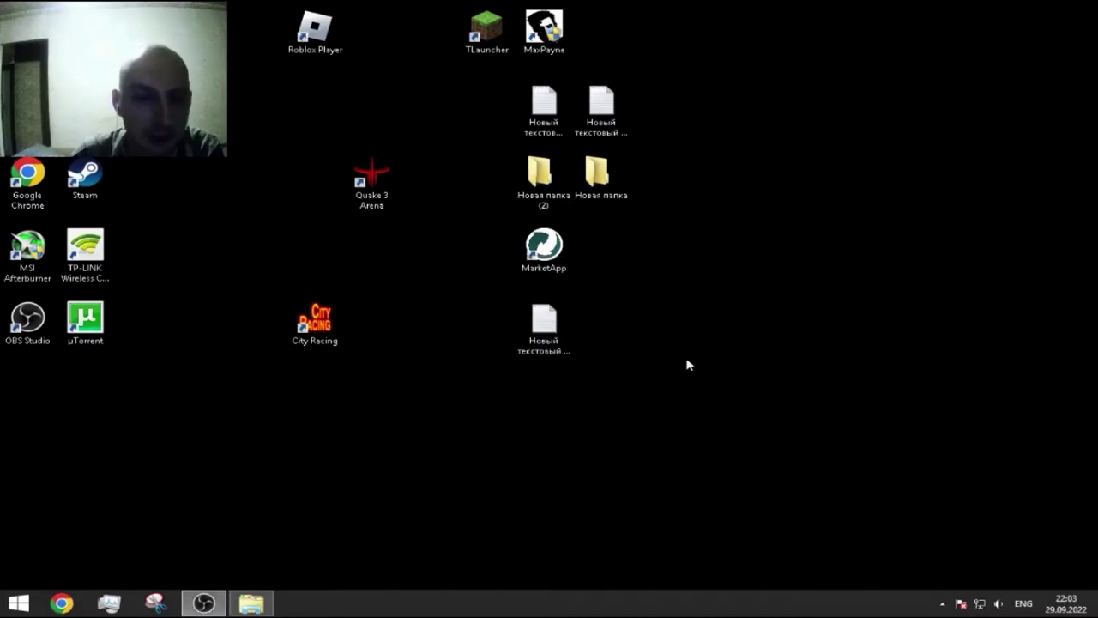
{"action": "left_click", "coordinate": [725, 193]}
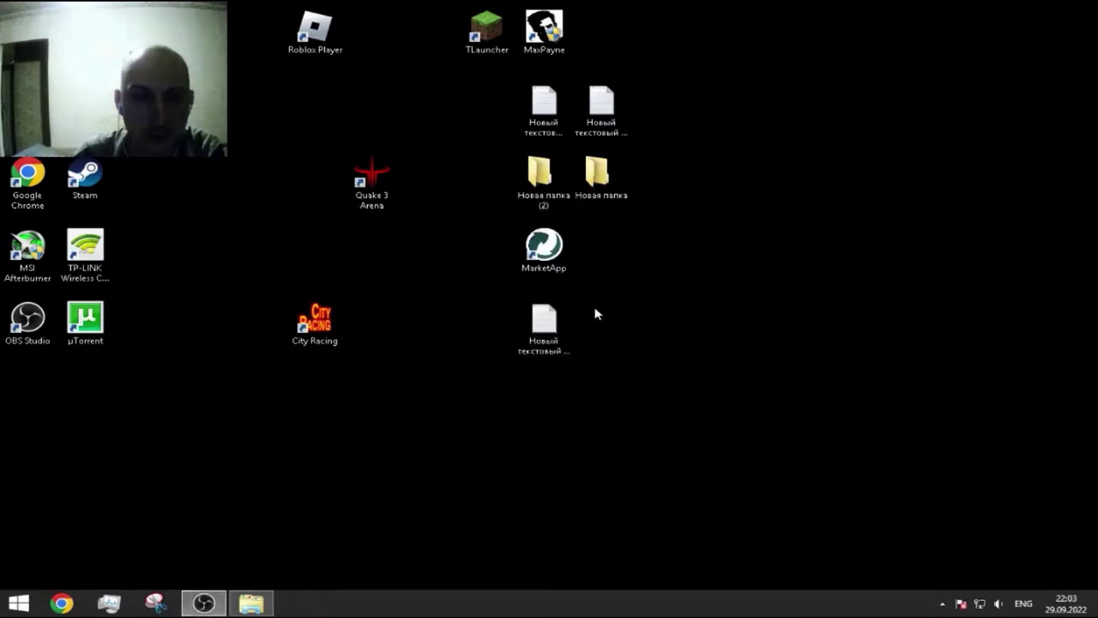
Create a folder named pc inside the empty PlatformContent folder.
{"action": "left_click", "coordinate": [250, 603]}
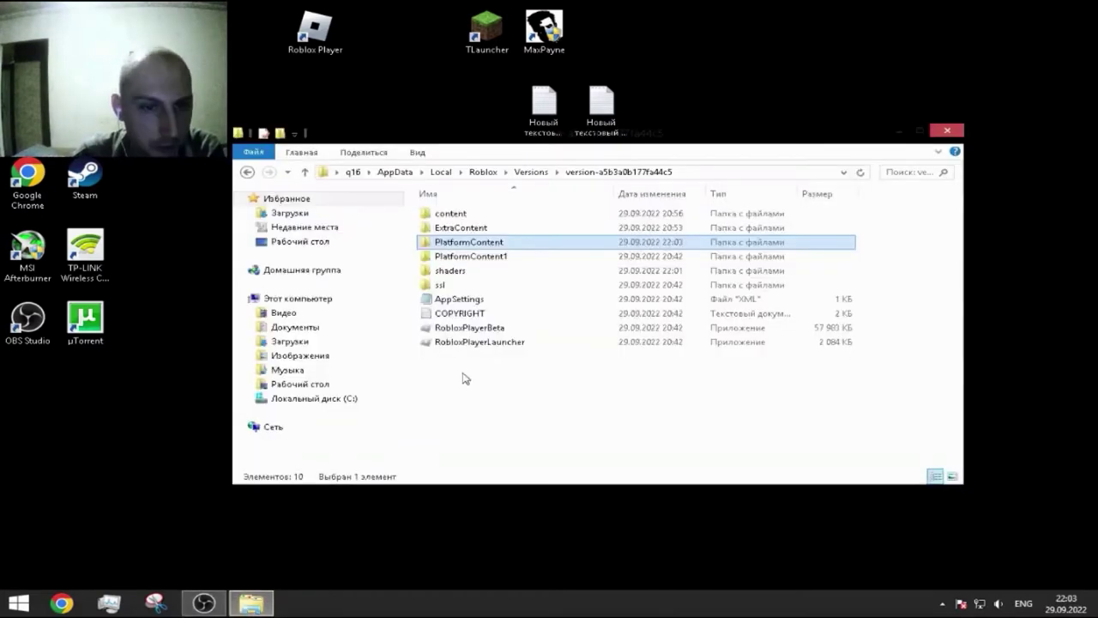
{"action": "double_click", "coordinate": [502, 244]}
{"action": "right_click", "coordinate": [483, 275]}
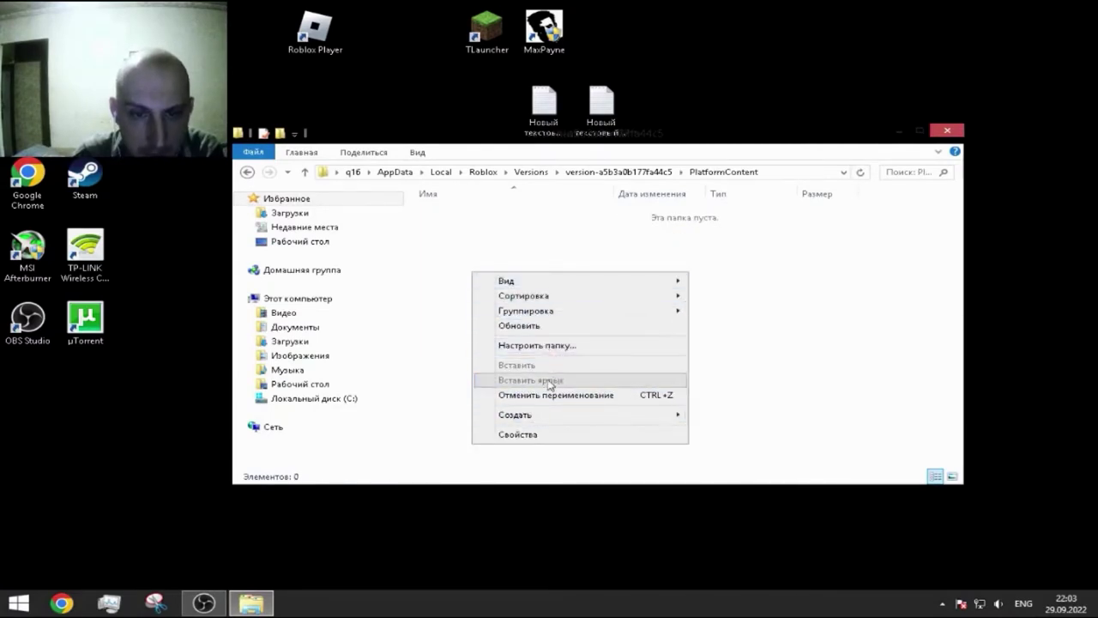
{"action": "mouse_move", "coordinate": [527, 414]}
{"action": "left_click", "coordinate": [727, 416]}
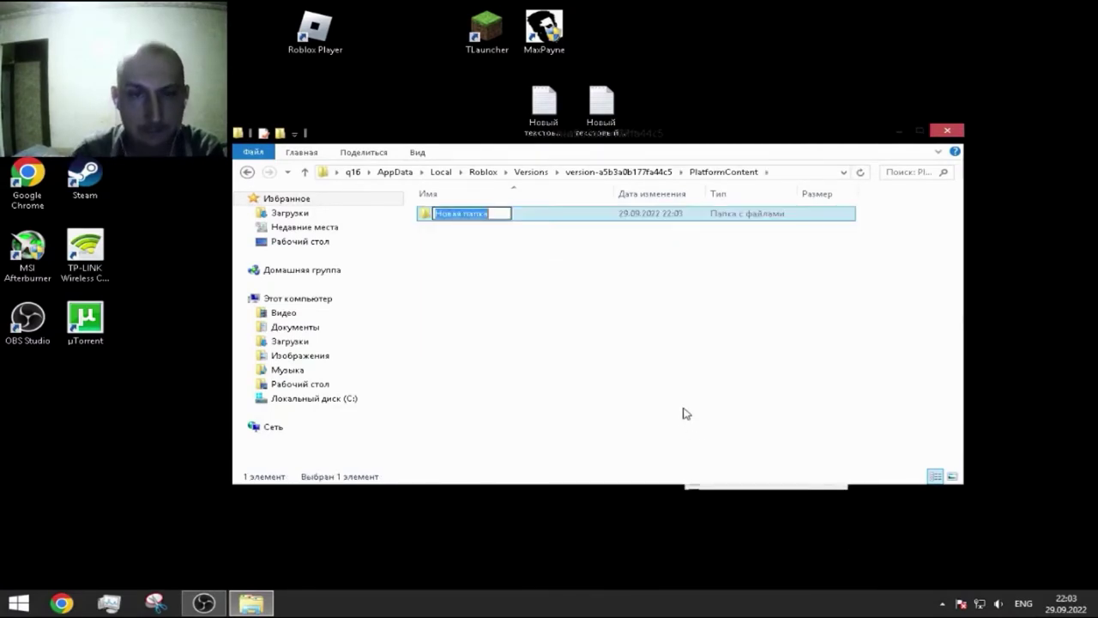
{"action": "type", "text": "pc"}
{"action": "key", "text": "Return"}
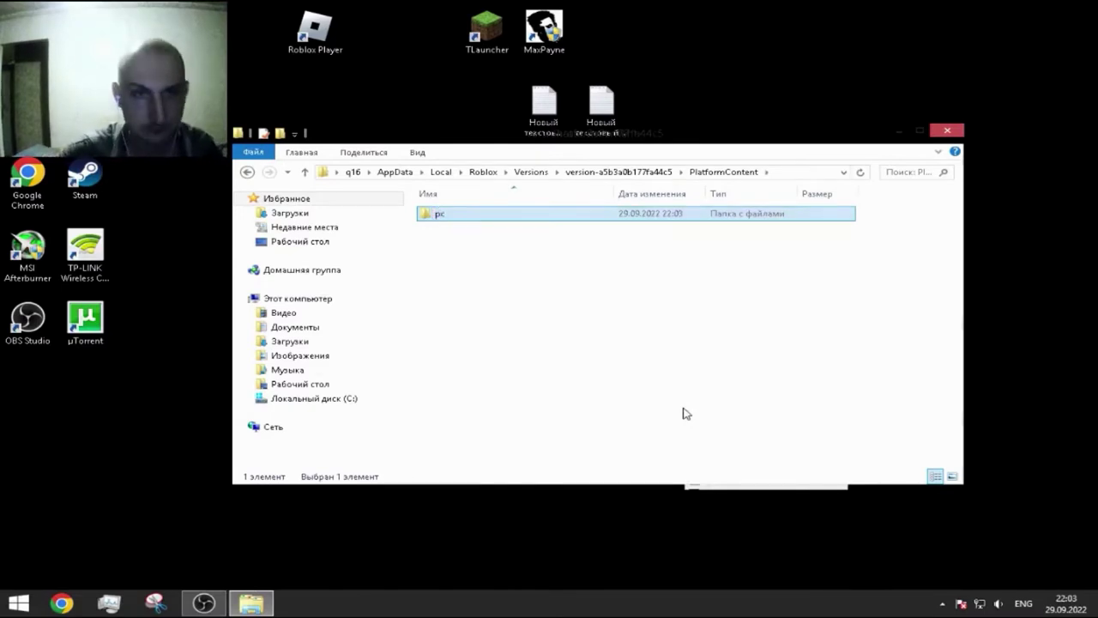
Minimize the PlatformContent folder window and launch Roblox Player again from the desktop.
{"action": "left_click", "coordinate": [900, 130]}
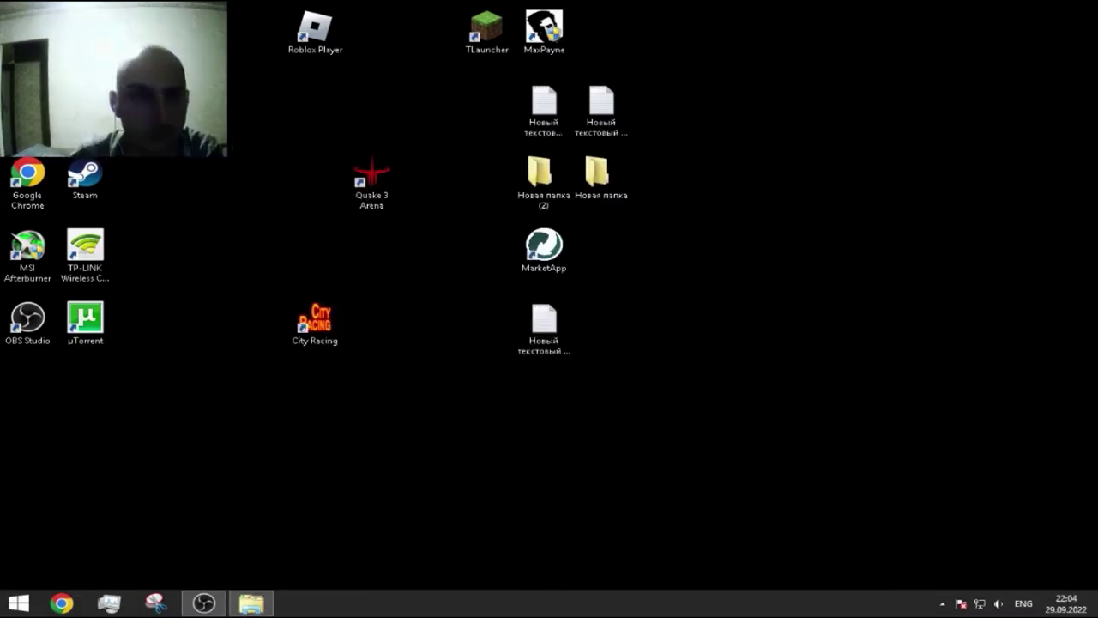
{"action": "double_click", "coordinate": [308, 29]}
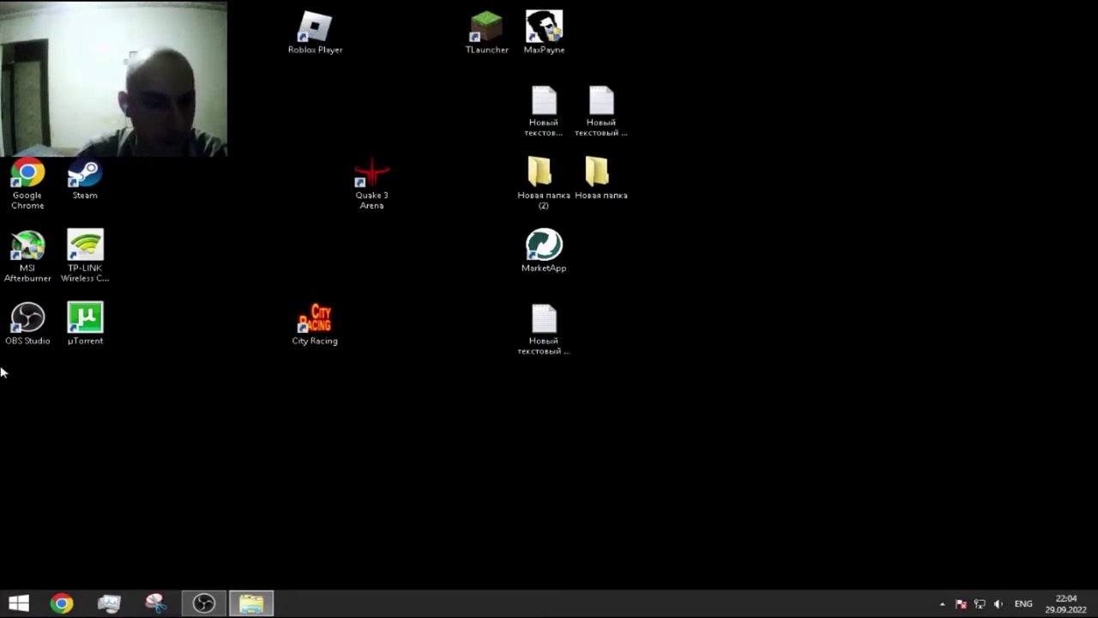
{"action": "double_click", "coordinate": [341, 324]}
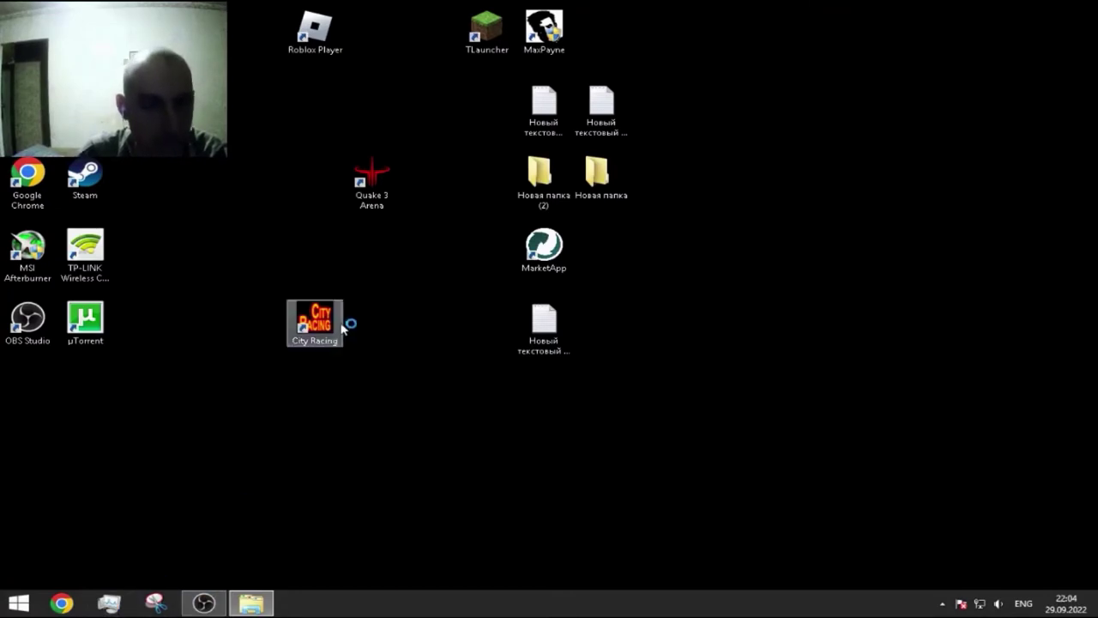
Check the CPU, memory, disk and network usage of Roblox Game Client in Task Manager, and close Task Manager.
{"action": "key", "text": "ctrl+shift+Escape"}
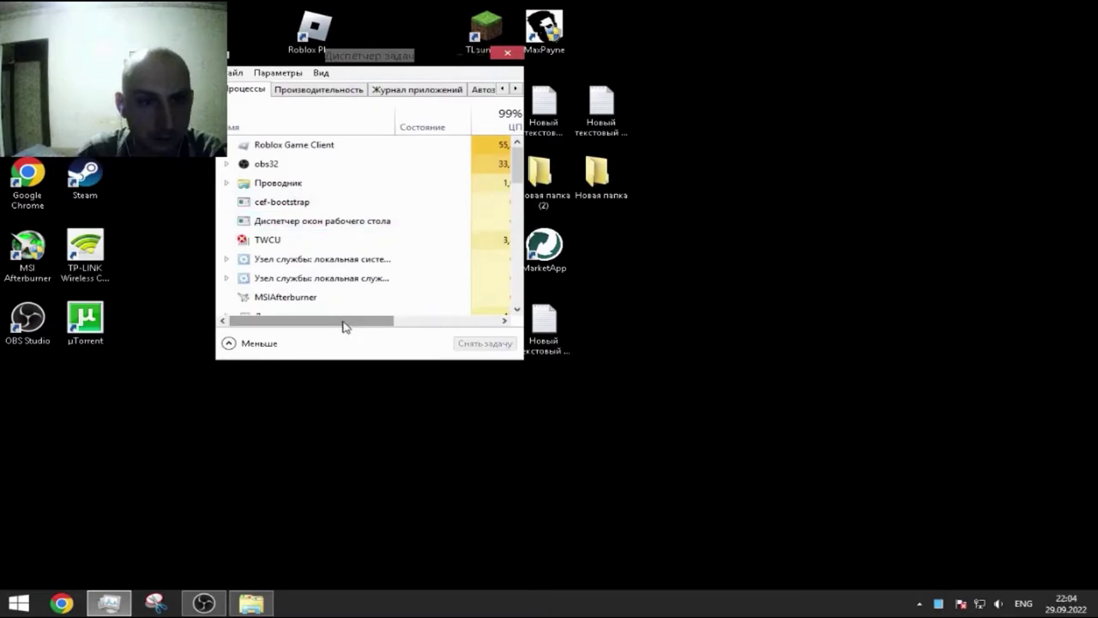
{"action": "left_click_drag", "start_coordinate": [343, 323], "coordinate": [448, 340]}
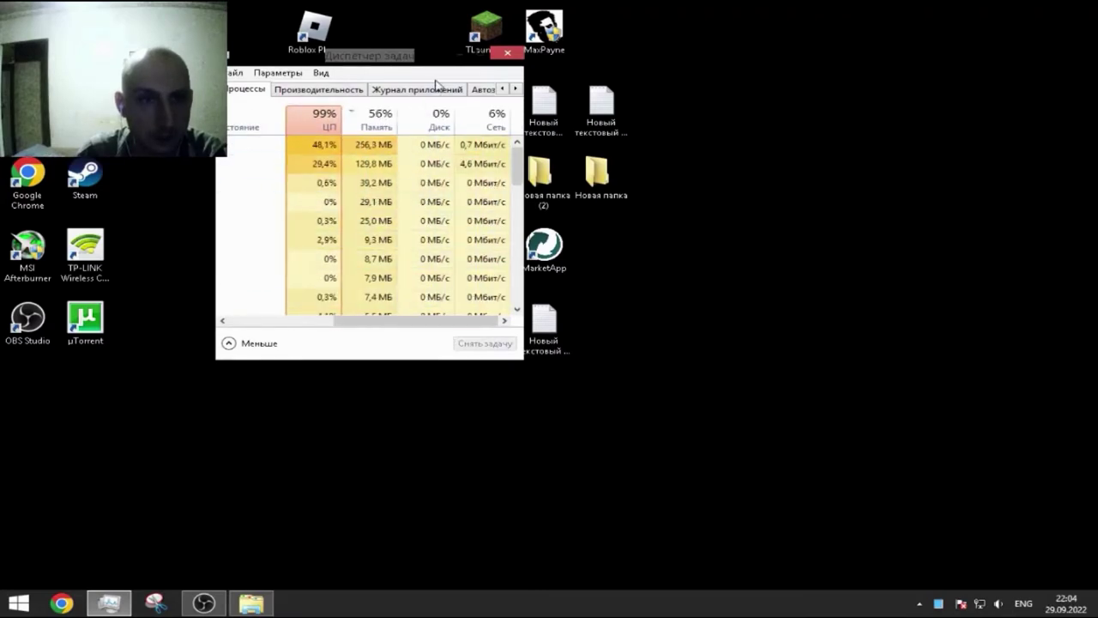
{"action": "left_click", "coordinate": [506, 51]}
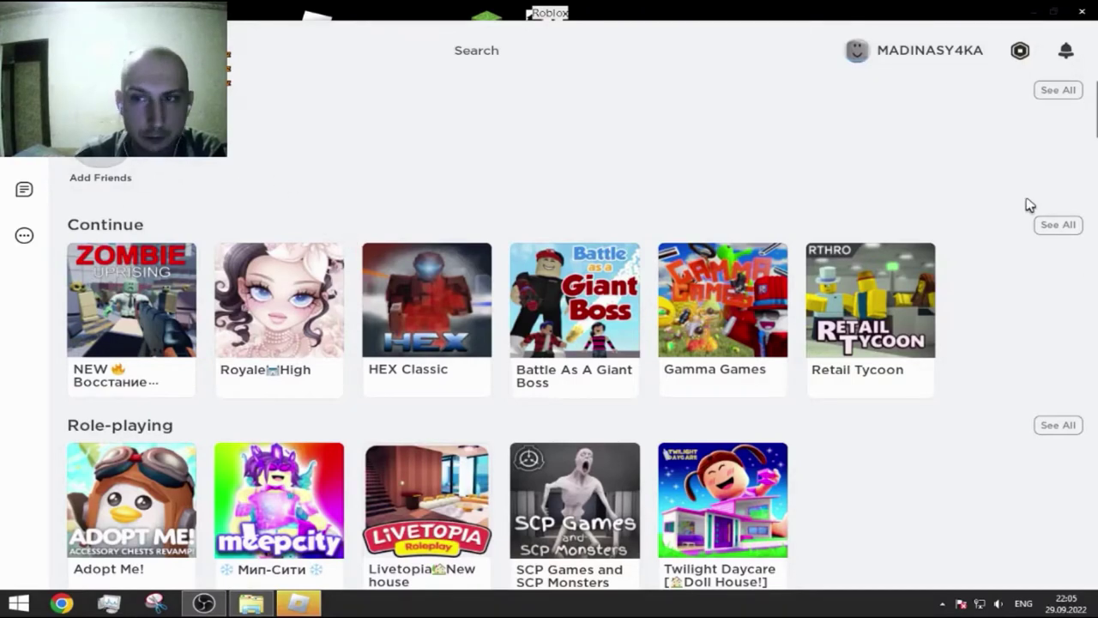
Browse the game categories on the Roblox home page and close Roblox.
{"action": "scroll", "coordinate": [897, 143], "scroll_direction": "down", "scroll_amount": 6}
{"action": "scroll", "coordinate": [907, 209], "scroll_direction": "down", "scroll_amount": 2}
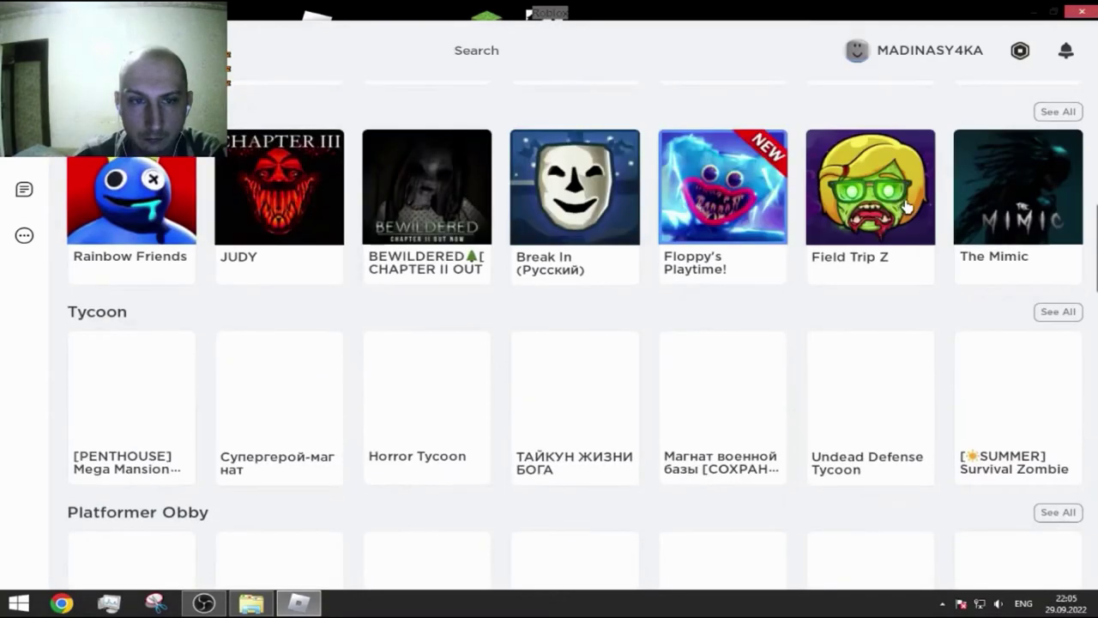
{"action": "scroll", "coordinate": [734, 221], "scroll_direction": "up", "scroll_amount": 5}
{"action": "scroll", "coordinate": [733, 222], "scroll_direction": "up", "scroll_amount": 3}
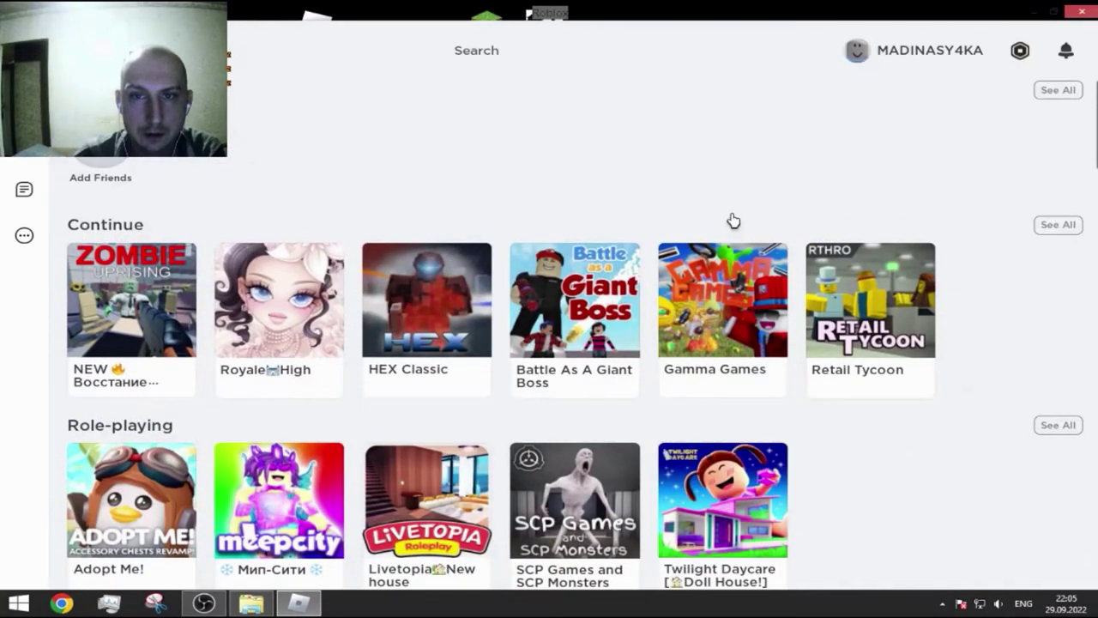
{"action": "left_click", "coordinate": [1083, 13]}
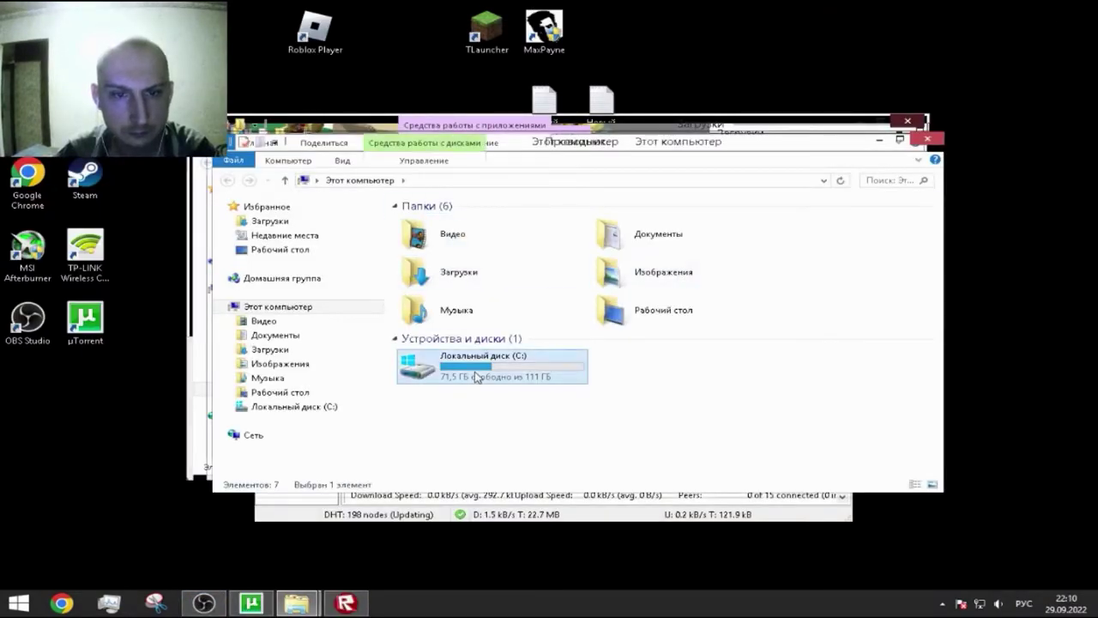
Inspect the Games folder on local disk C: and close its window.
{"action": "double_click", "coordinate": [454, 362]}
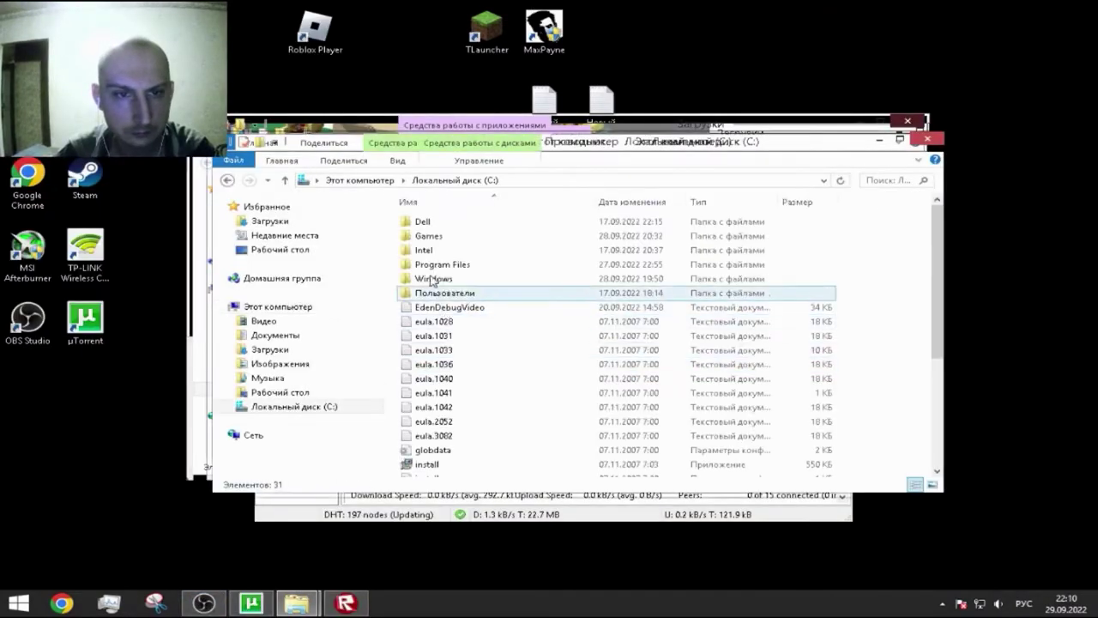
{"action": "double_click", "coordinate": [429, 236]}
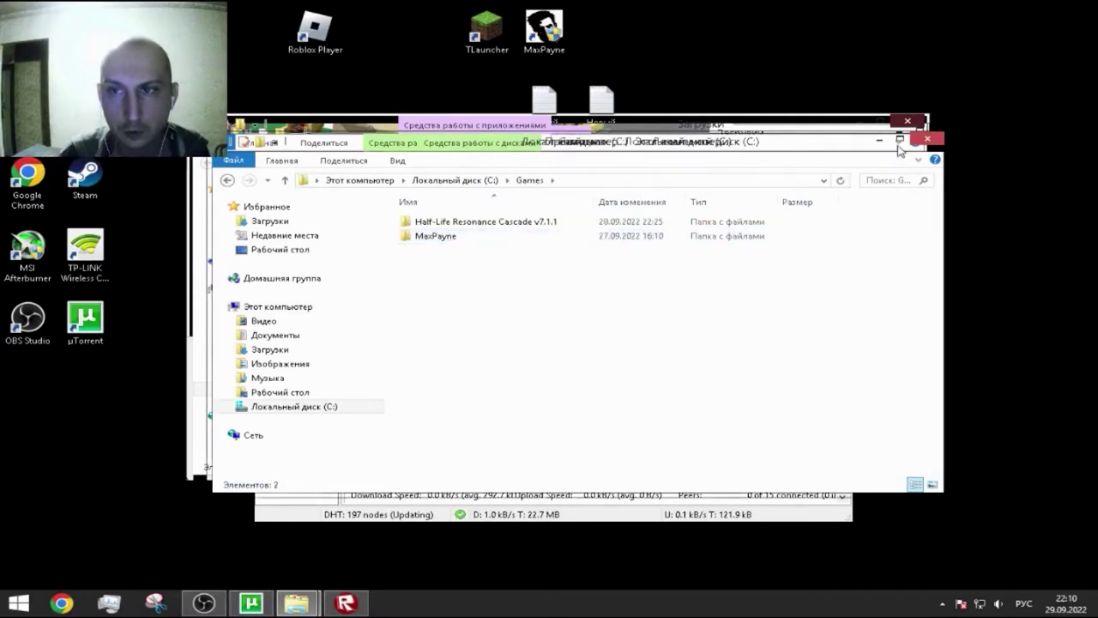
{"action": "left_click", "coordinate": [927, 138]}
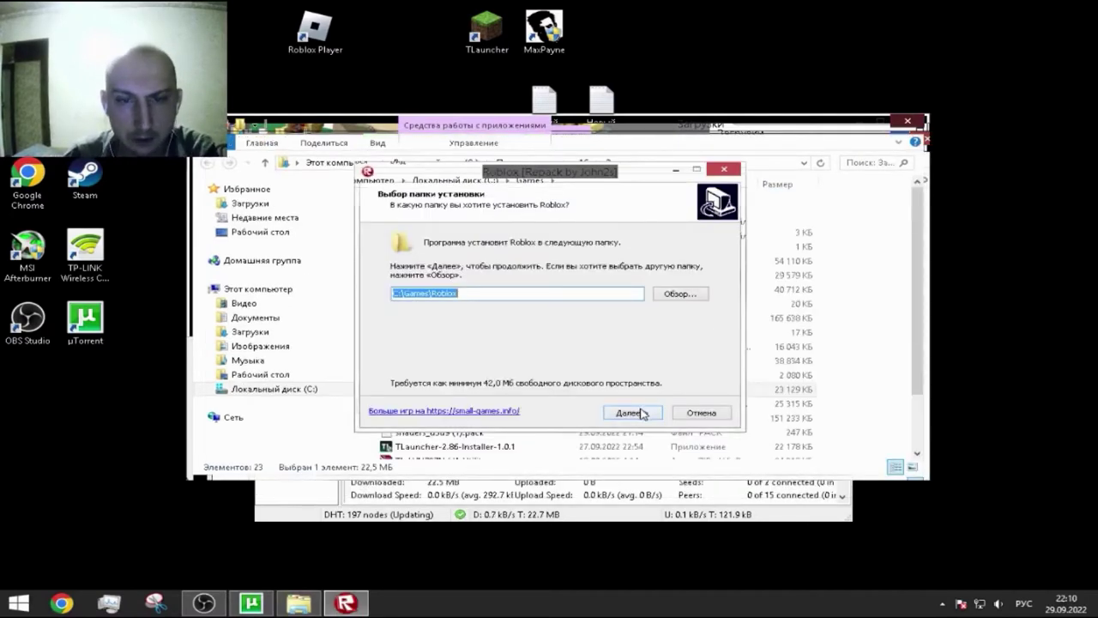
Install the Roblox repack to C:\Games\Roblox with a desktop icon, declining Yandex Browser, the Yandex quick-access settings and the small-games.info visit.
{"action": "left_click", "coordinate": [642, 413]}
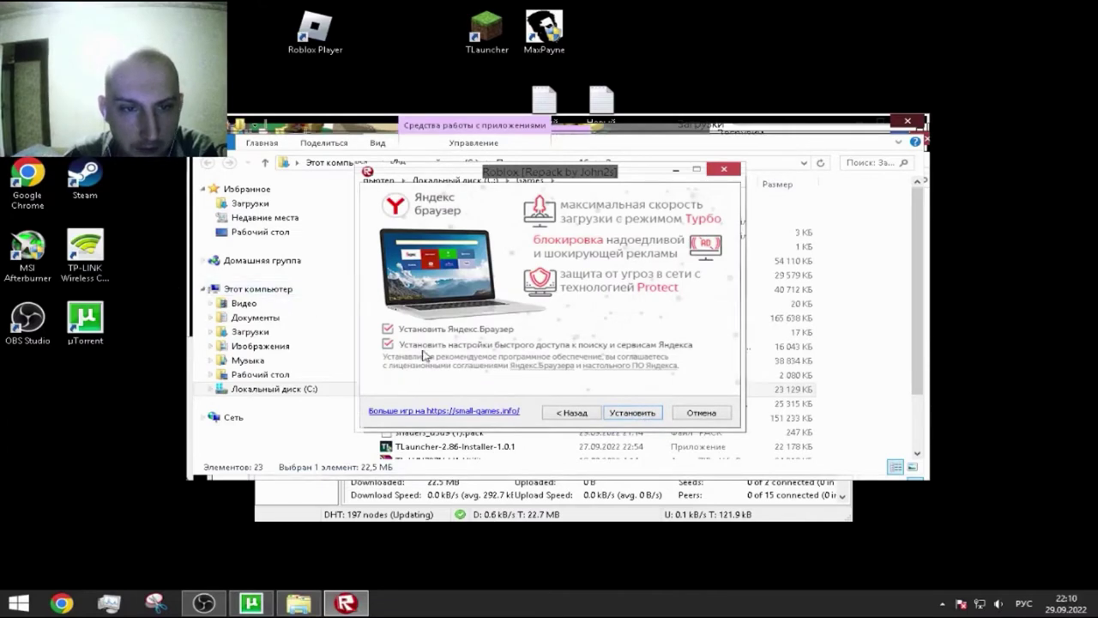
{"action": "left_click", "coordinate": [387, 328]}
{"action": "left_click", "coordinate": [388, 344]}
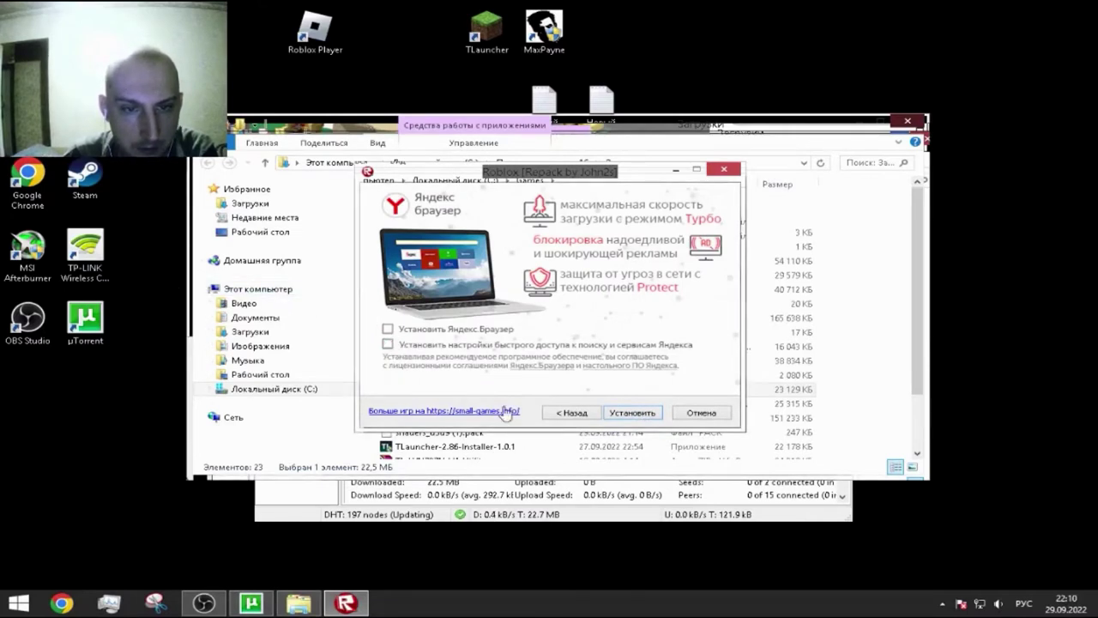
{"action": "left_click", "coordinate": [634, 413]}
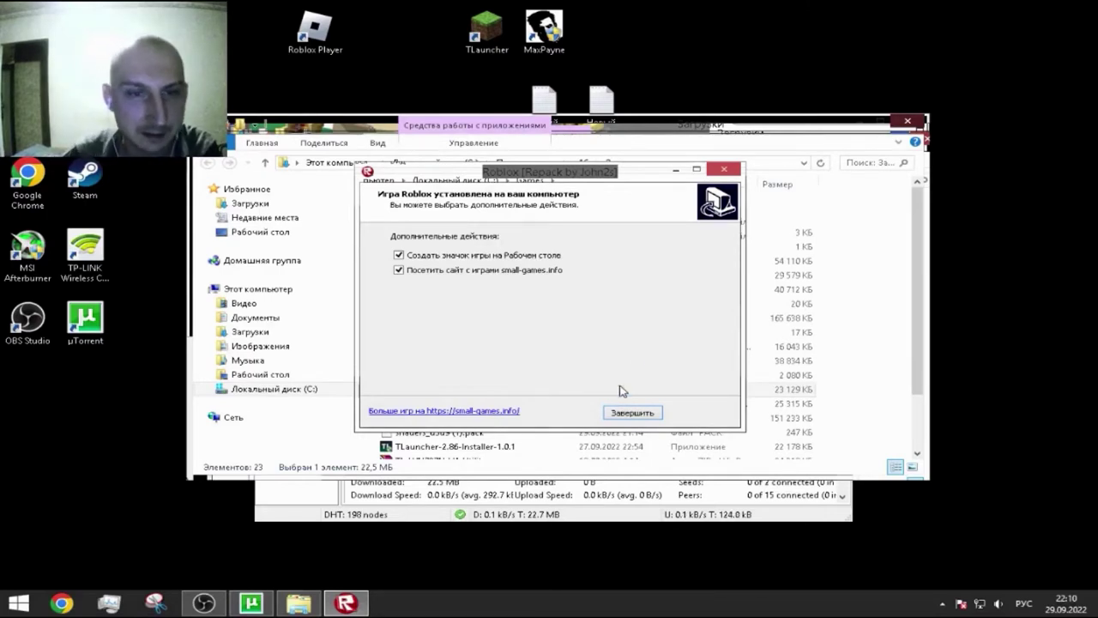
{"action": "left_click", "coordinate": [399, 271]}
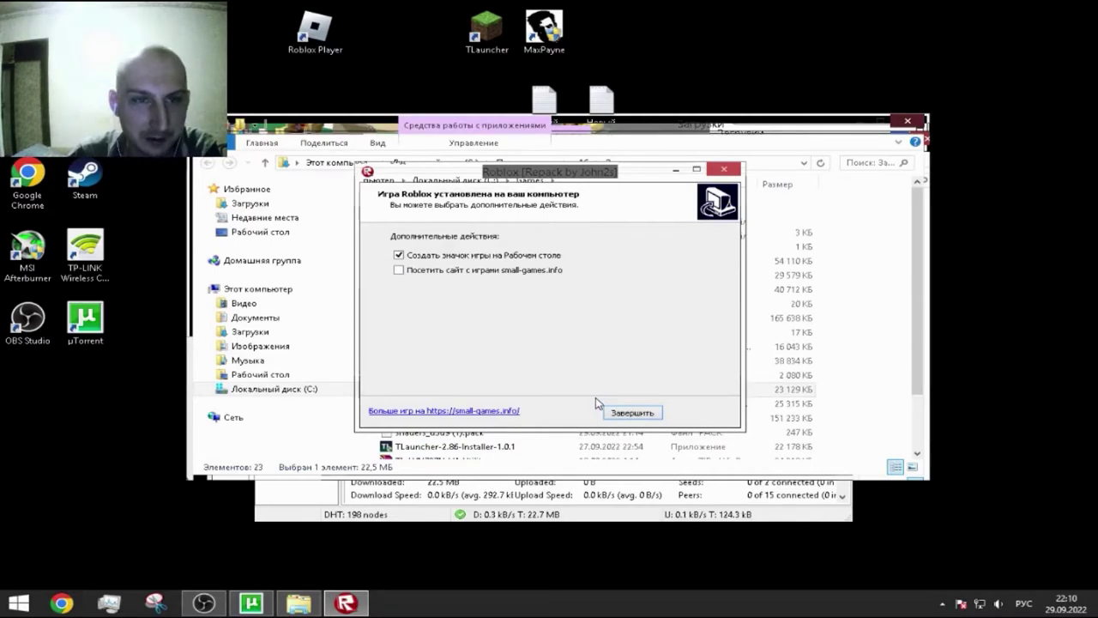
{"action": "left_click", "coordinate": [637, 415]}
Minimize the open windows, move the new Roblox shortcut to the free desktop spot below City Racing, and launch it.
{"action": "left_click", "coordinate": [861, 122]}
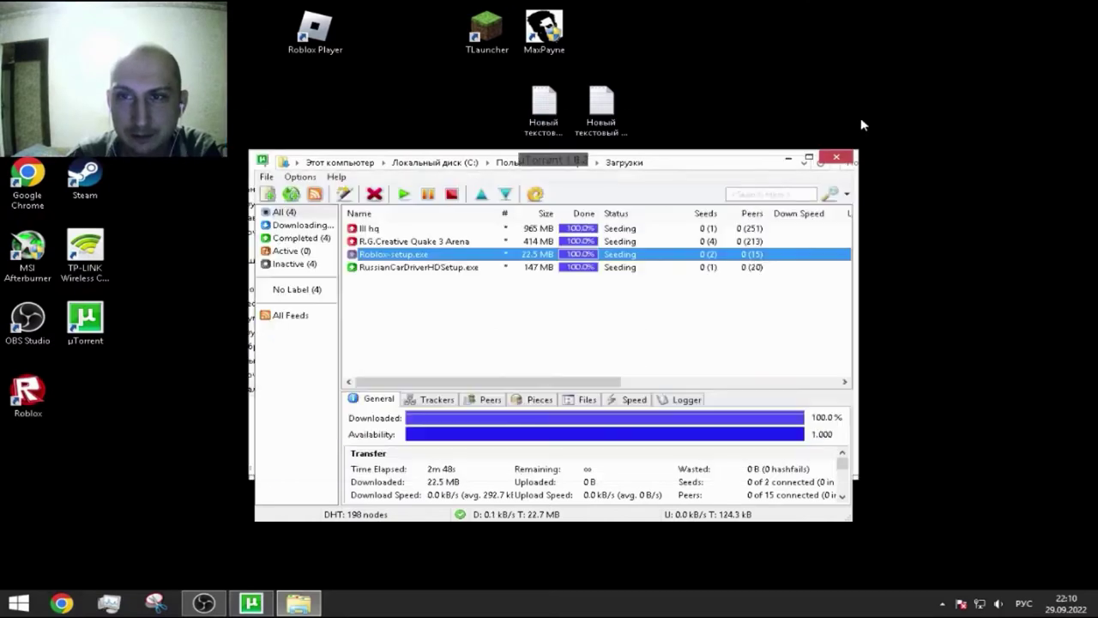
{"action": "left_click", "coordinate": [788, 159]}
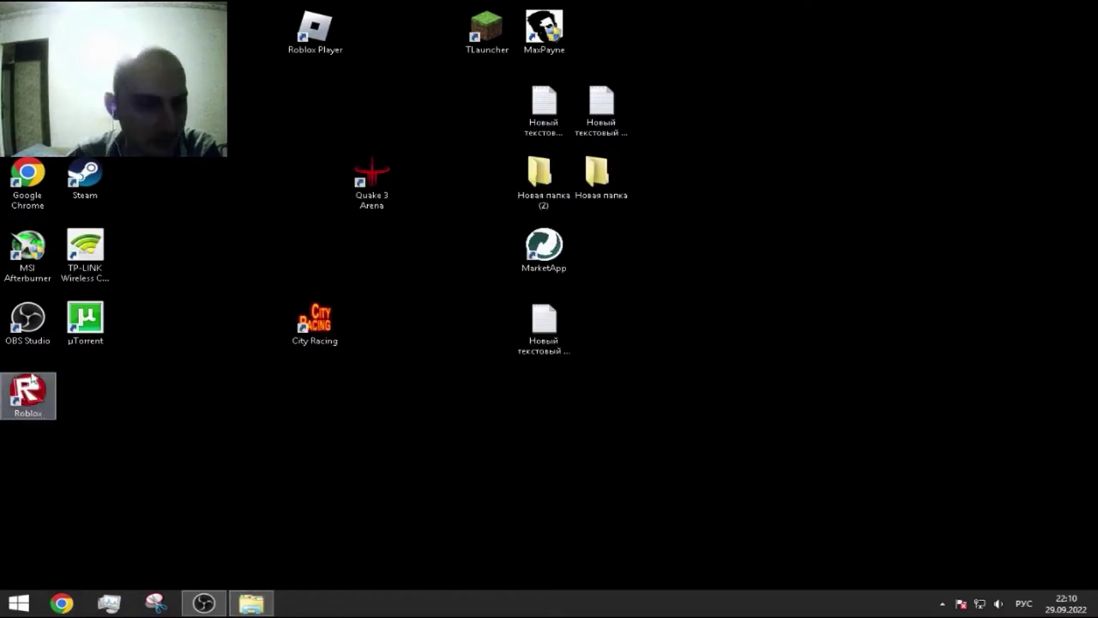
{"action": "left_click_drag", "start_coordinate": [17, 399], "coordinate": [266, 427]}
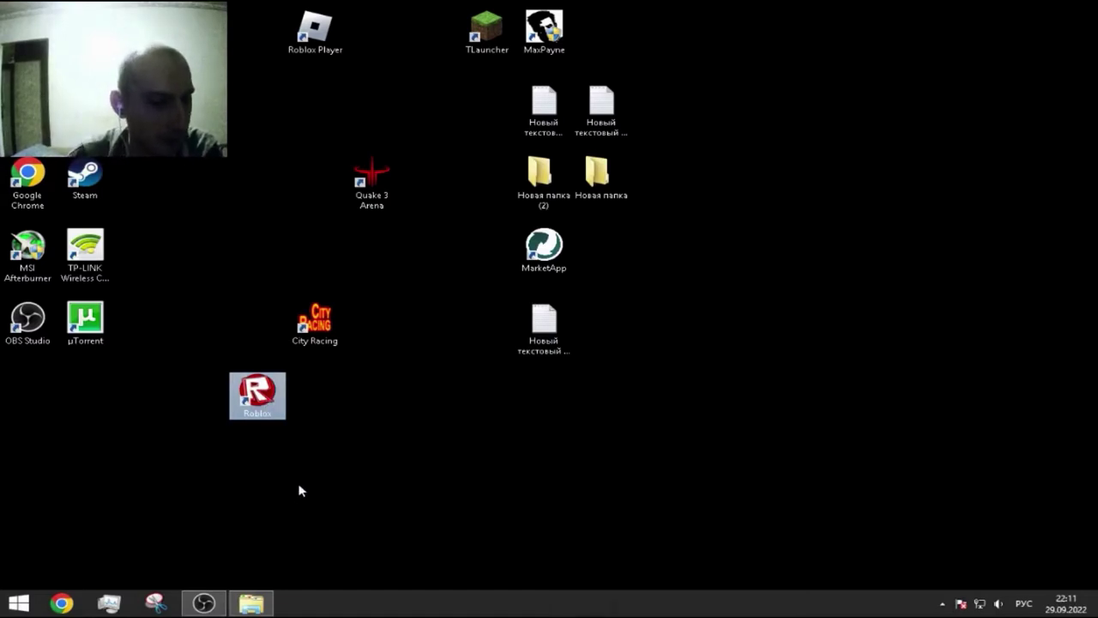
{"action": "double_click", "coordinate": [253, 398]}
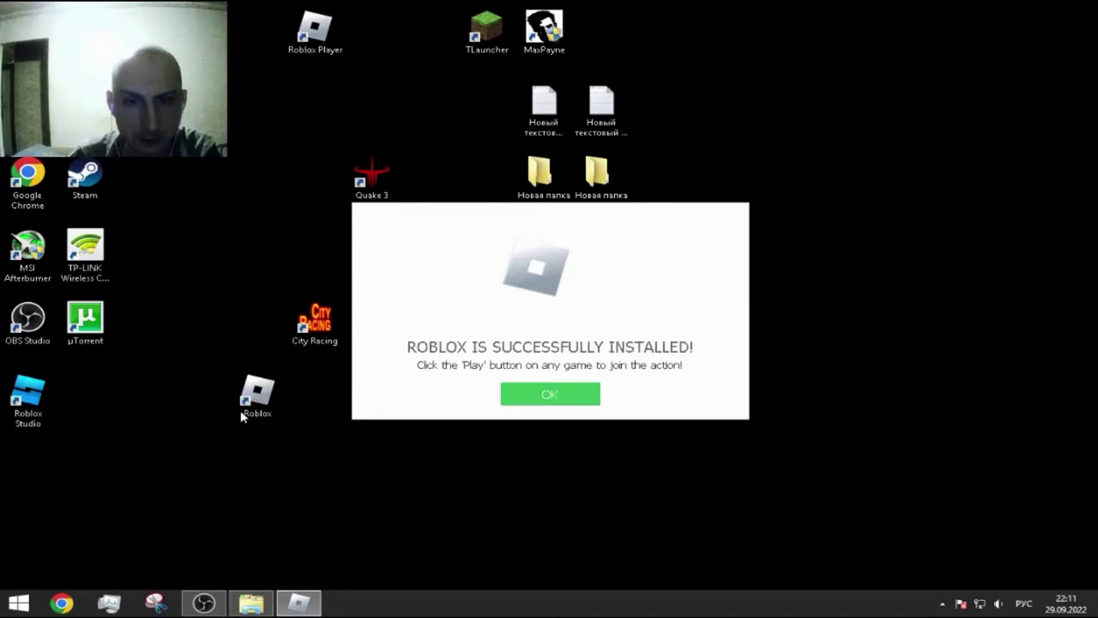
Dismiss the Roblox installation message and move the Roblox shortcut closer to Roblox Studio in the same desktop row.
{"action": "left_click", "coordinate": [549, 394]}
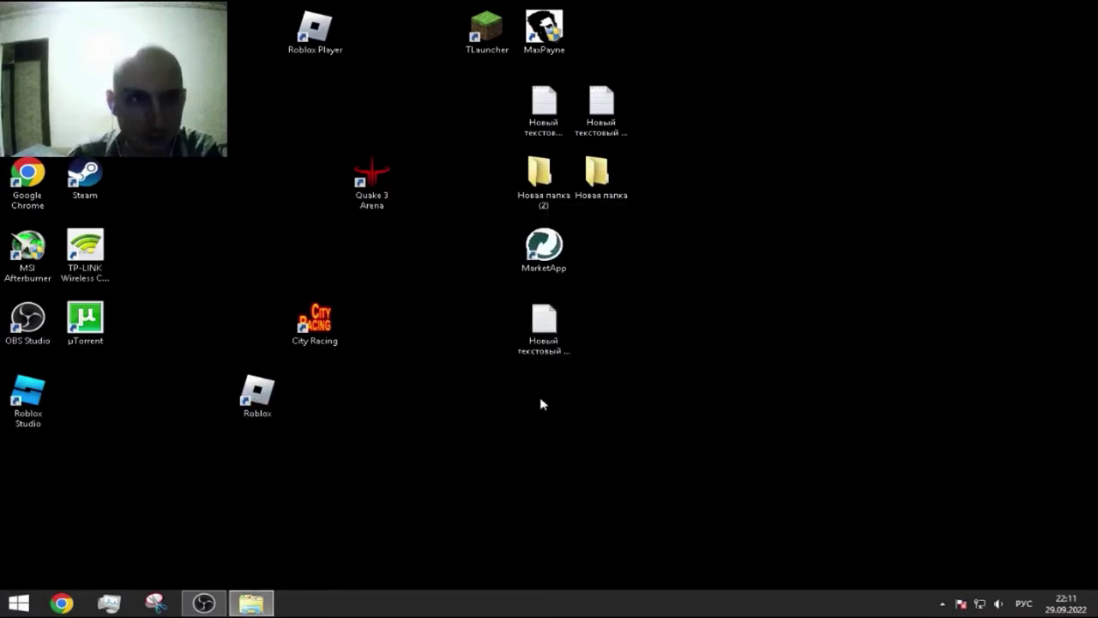
{"action": "left_click_drag", "start_coordinate": [270, 400], "coordinate": [157, 402]}
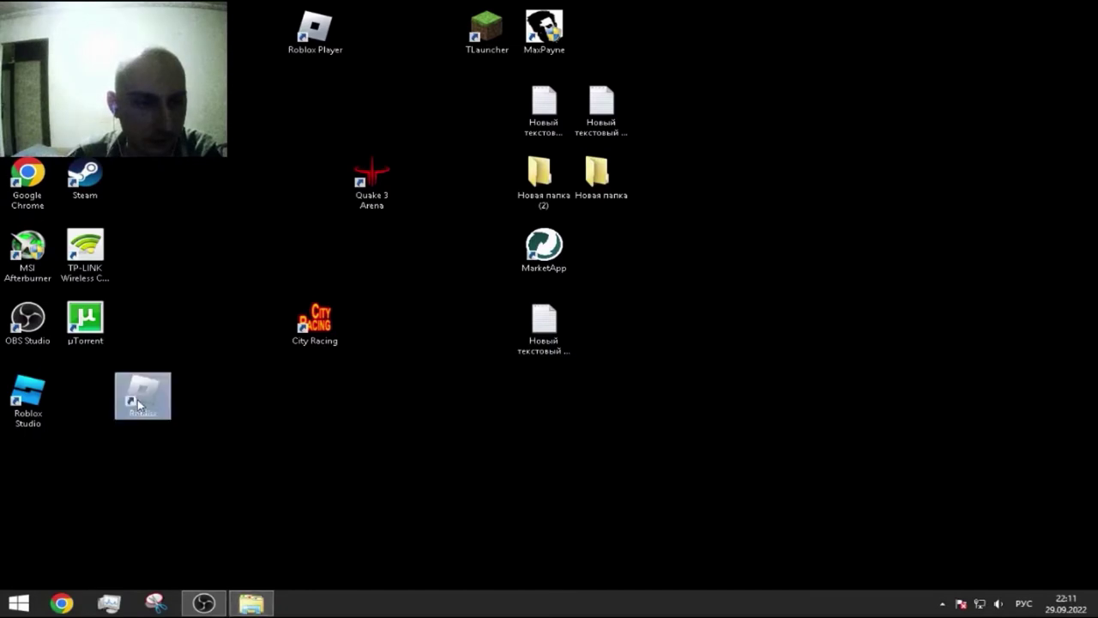
Open the Roblox shortcut's file location and check the combined size of all its files and folders in their properties.
{"action": "right_click", "coordinate": [157, 402]}
{"action": "left_click", "coordinate": [276, 143]}
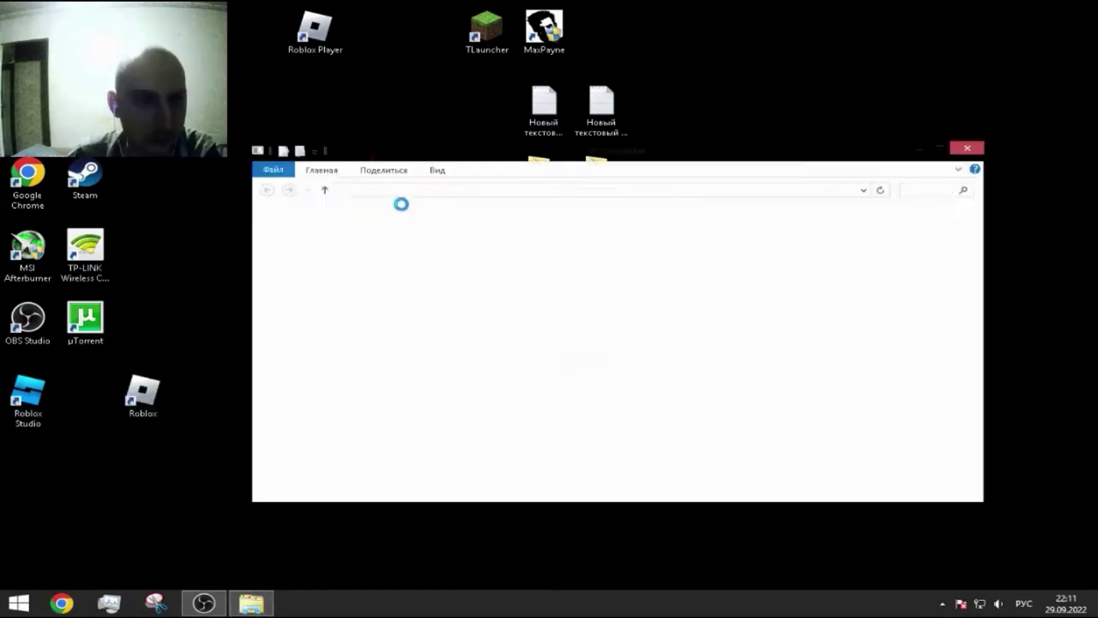
{"action": "left_click_drag", "start_coordinate": [534, 424], "coordinate": [481, 225]}
{"action": "right_click", "coordinate": [486, 294]}
{"action": "left_click", "coordinate": [537, 501]}
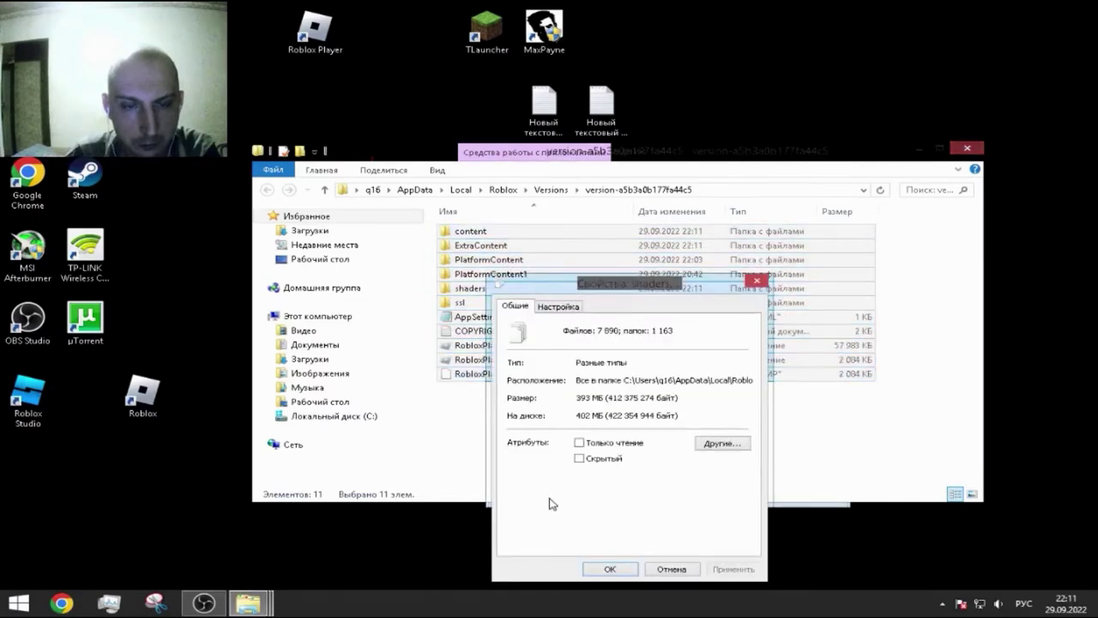
{"action": "left_click", "coordinate": [677, 570]}
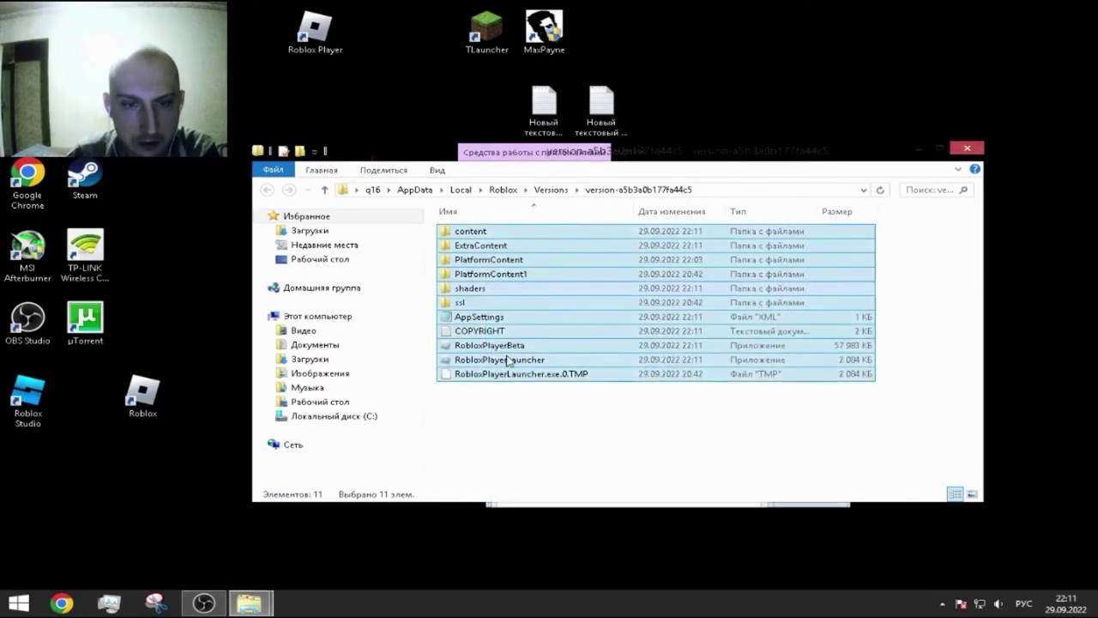
Inspect the shaders folder inside the Roblox version folder, return to the parent folder and close the window.
{"action": "left_click", "coordinate": [537, 425]}
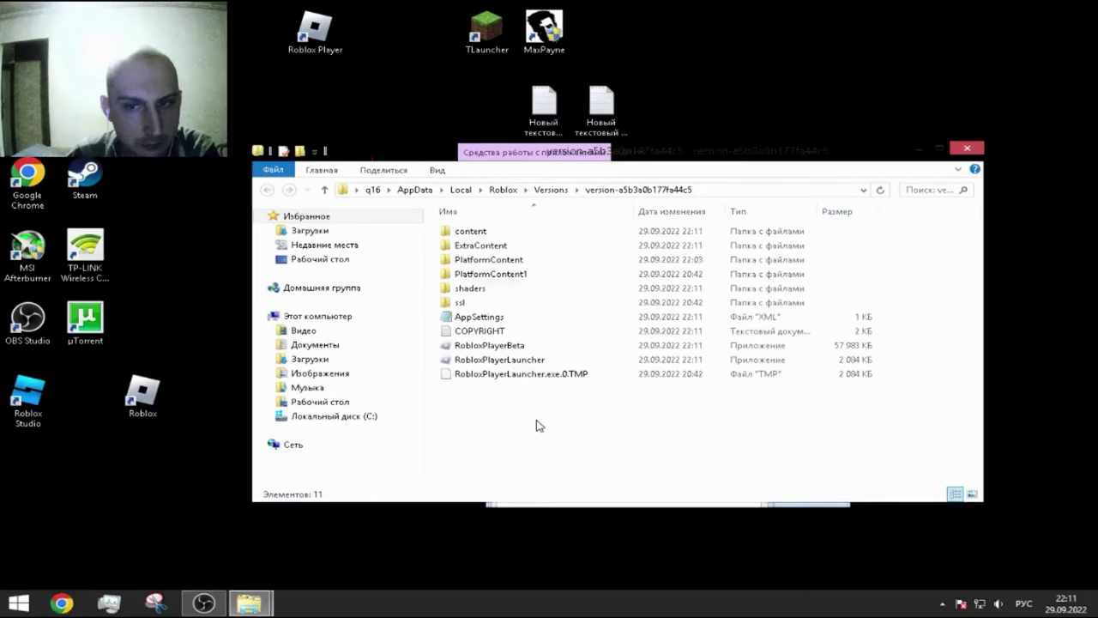
{"action": "double_click", "coordinate": [470, 289]}
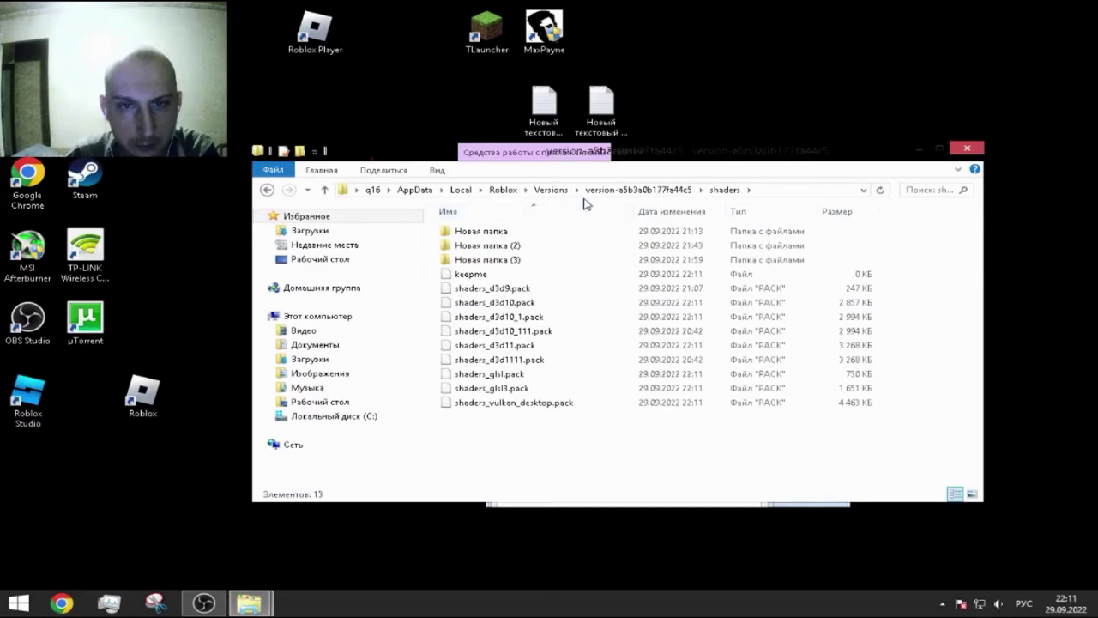
{"action": "left_click", "coordinate": [627, 190]}
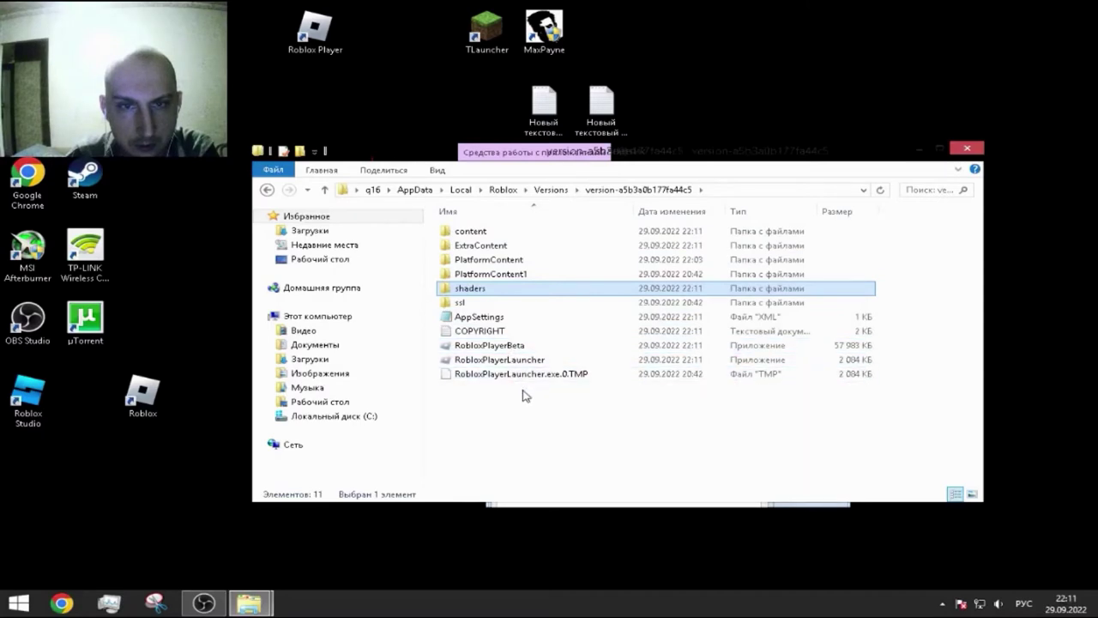
{"action": "left_click", "coordinate": [968, 149]}
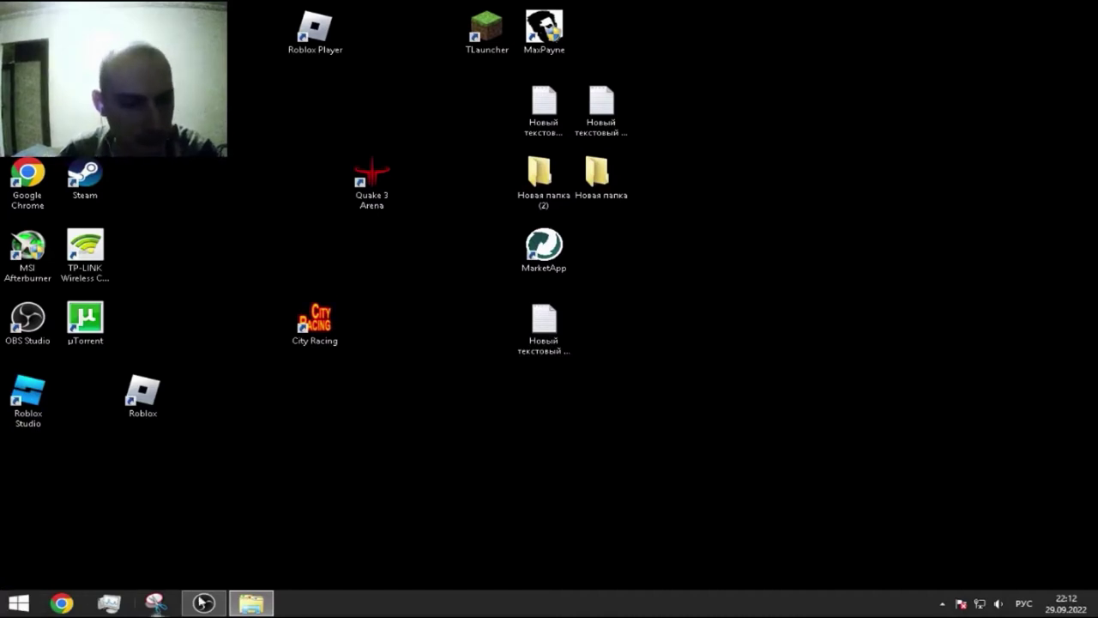
Look through the contents of C:\Games\Roblox and minimize the folder window.
{"action": "left_click", "coordinate": [250, 603]}
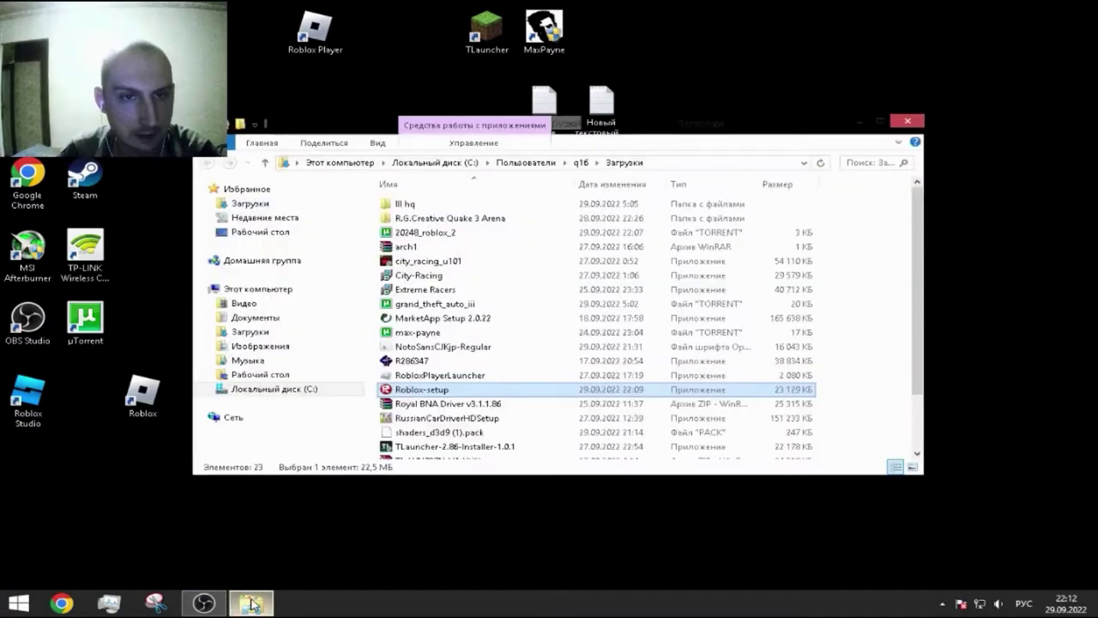
{"action": "left_click", "coordinate": [434, 162]}
{"action": "double_click", "coordinate": [408, 217]}
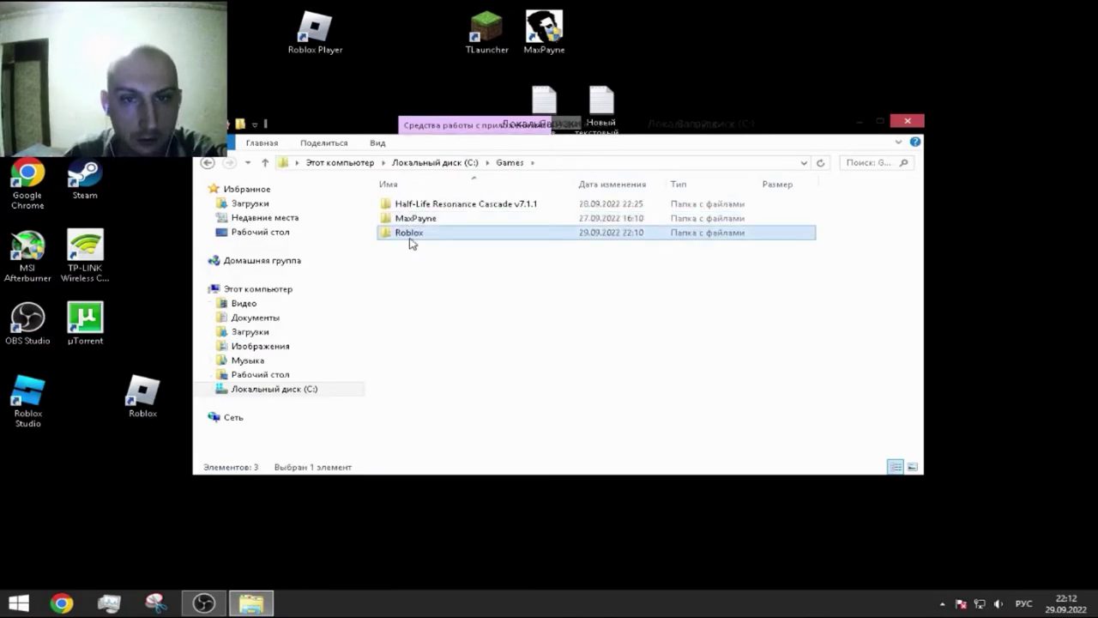
{"action": "double_click", "coordinate": [408, 232]}
{"action": "scroll", "coordinate": [435, 276], "scroll_direction": "down", "scroll_amount": 3}
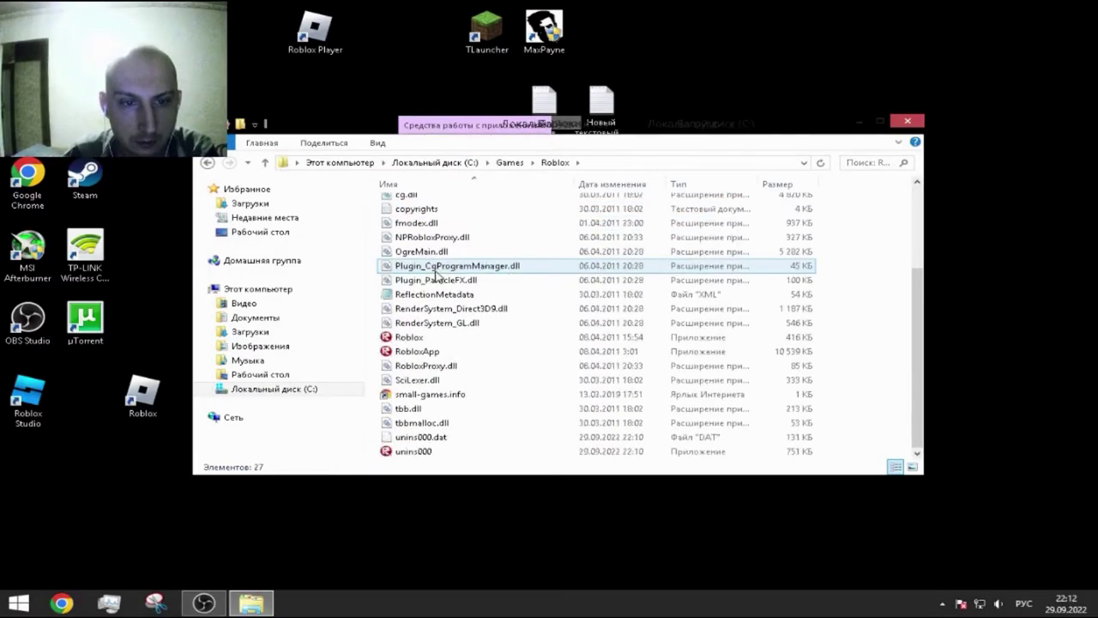
{"action": "scroll", "coordinate": [436, 276], "scroll_direction": "up", "scroll_amount": 3}
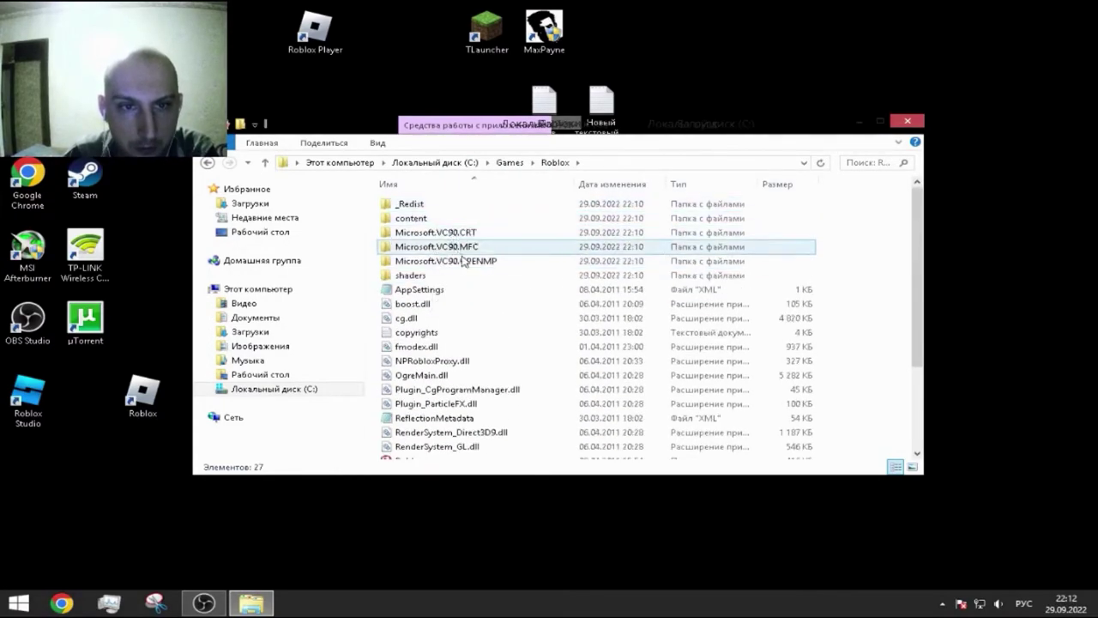
{"action": "scroll", "coordinate": [421, 321], "scroll_direction": "down", "scroll_amount": 3}
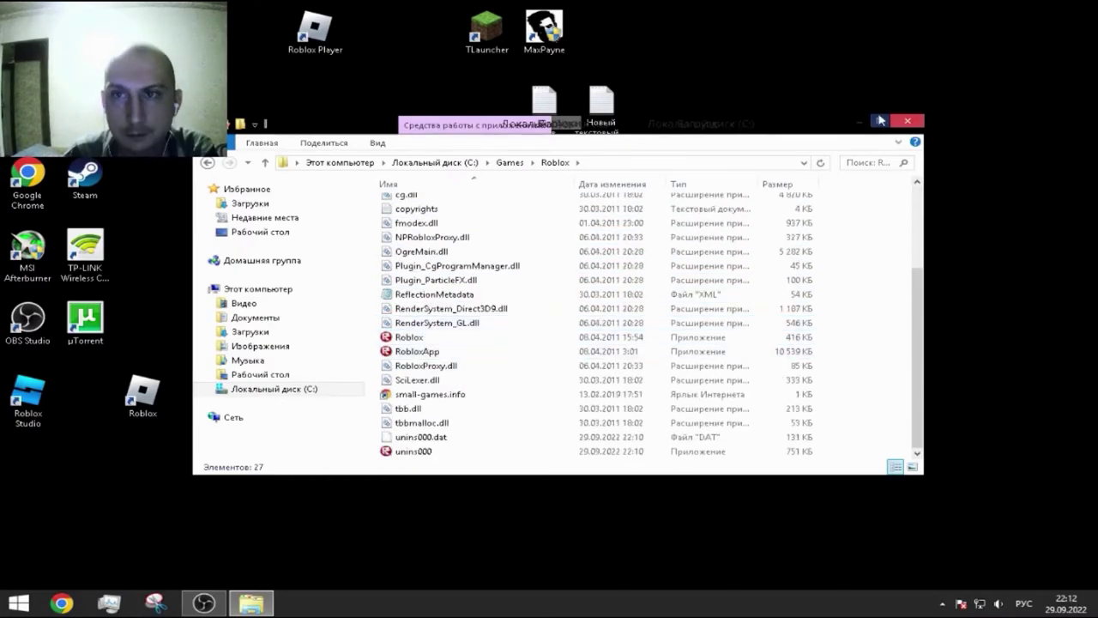
{"action": "left_click", "coordinate": [861, 121]}
Check the desktop Roblox shortcut's file location again and close the folder window.
{"action": "right_click", "coordinate": [142, 390]}
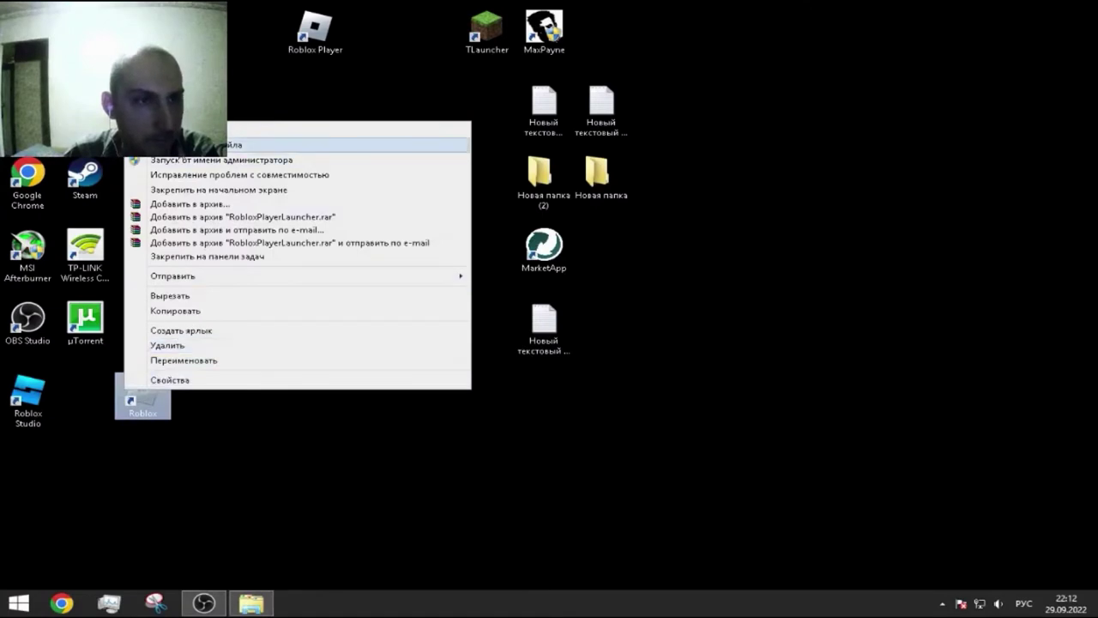
{"action": "left_click", "coordinate": [235, 144]}
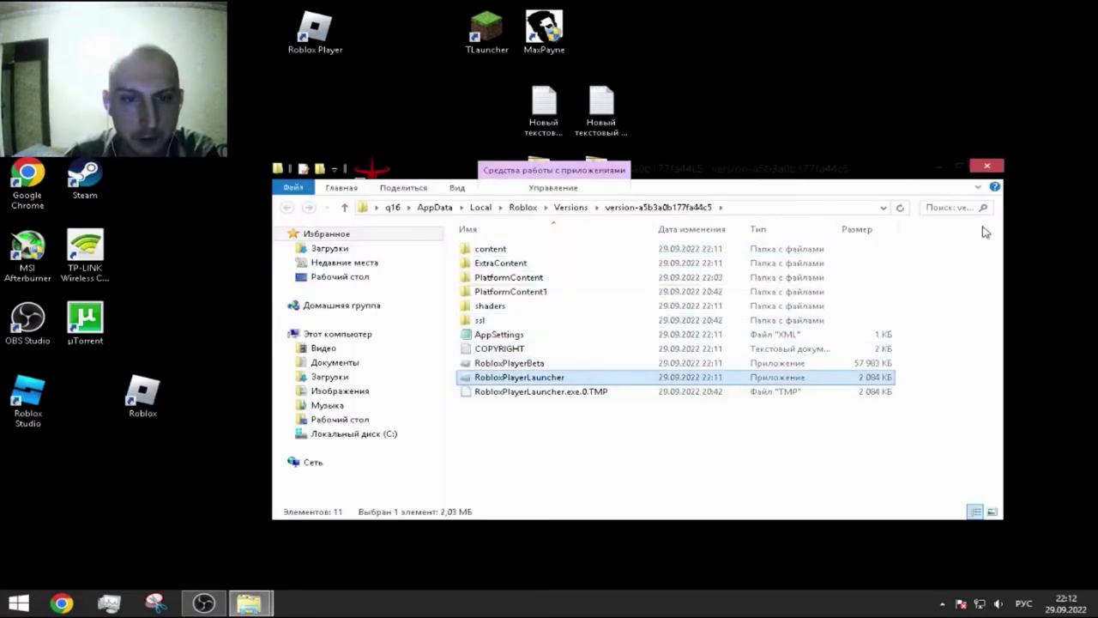
{"action": "left_click", "coordinate": [988, 166]}
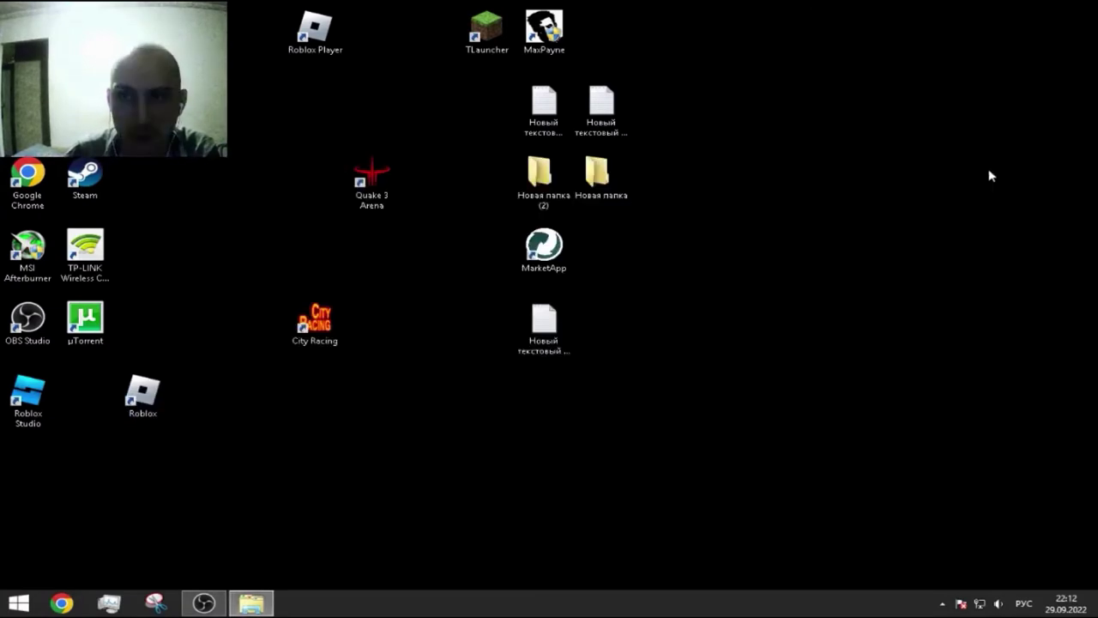
Launch RobloxApp from the C:\Games\Roblox folder.
{"action": "double_click", "coordinate": [142, 396]}
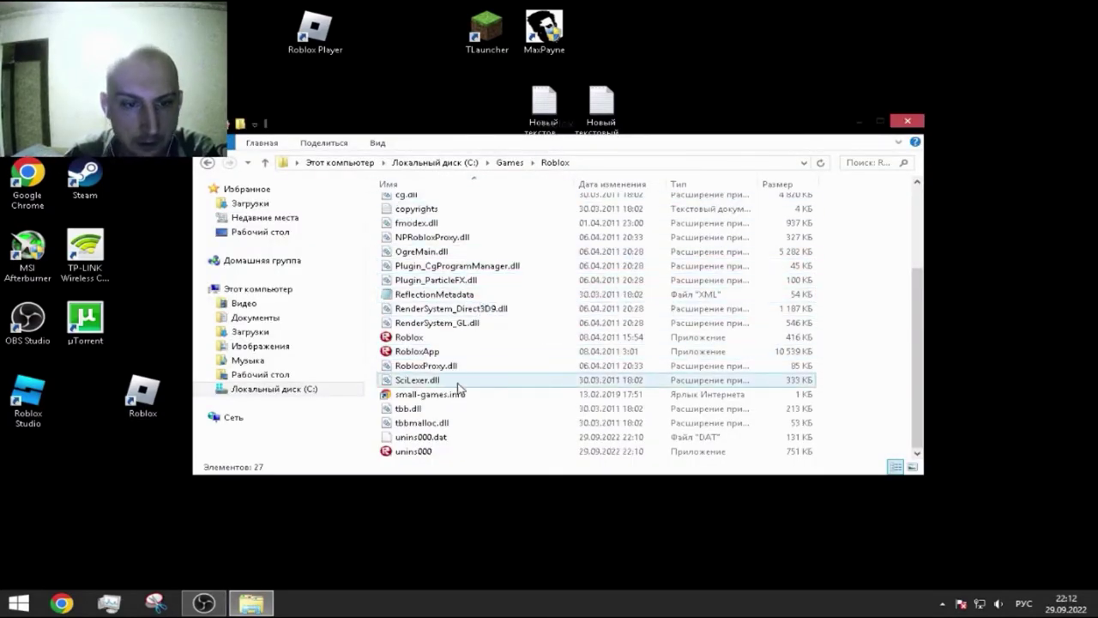
{"action": "double_click", "coordinate": [427, 354]}
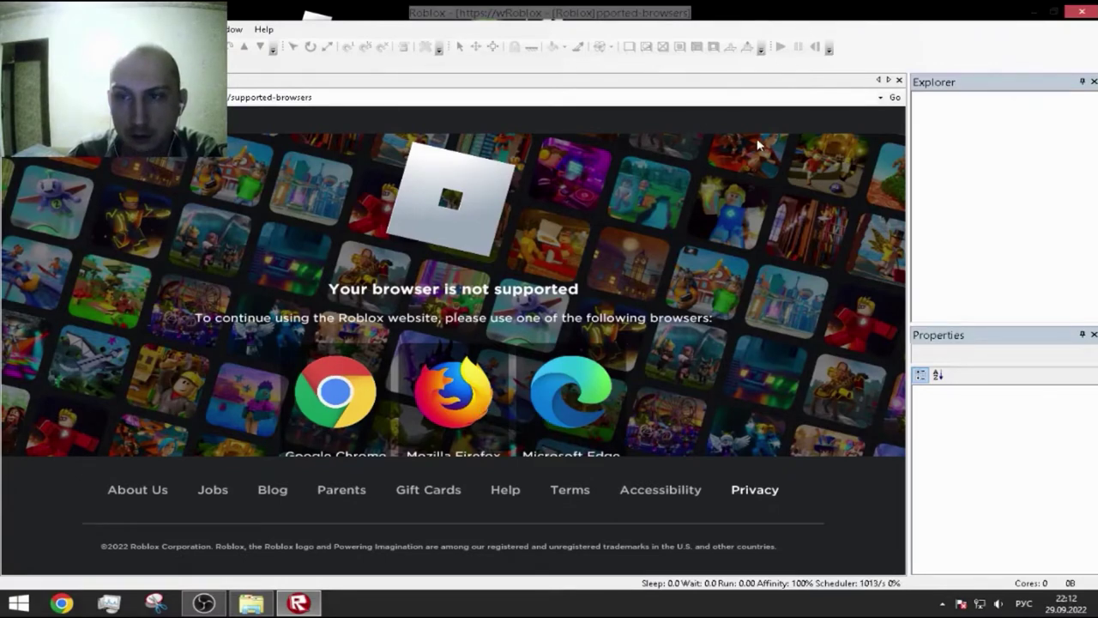
Examine the file and editing commands, including the Script options, available in the old Roblox program and close it.
{"action": "left_click", "coordinate": [18, 29]}
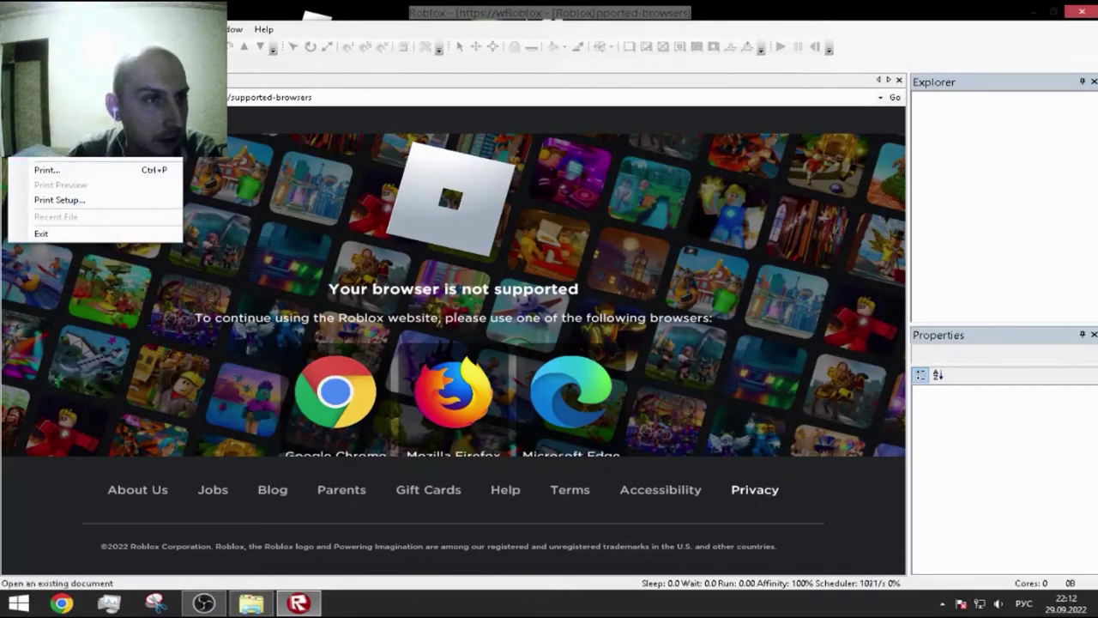
{"action": "left_click", "coordinate": [273, 75]}
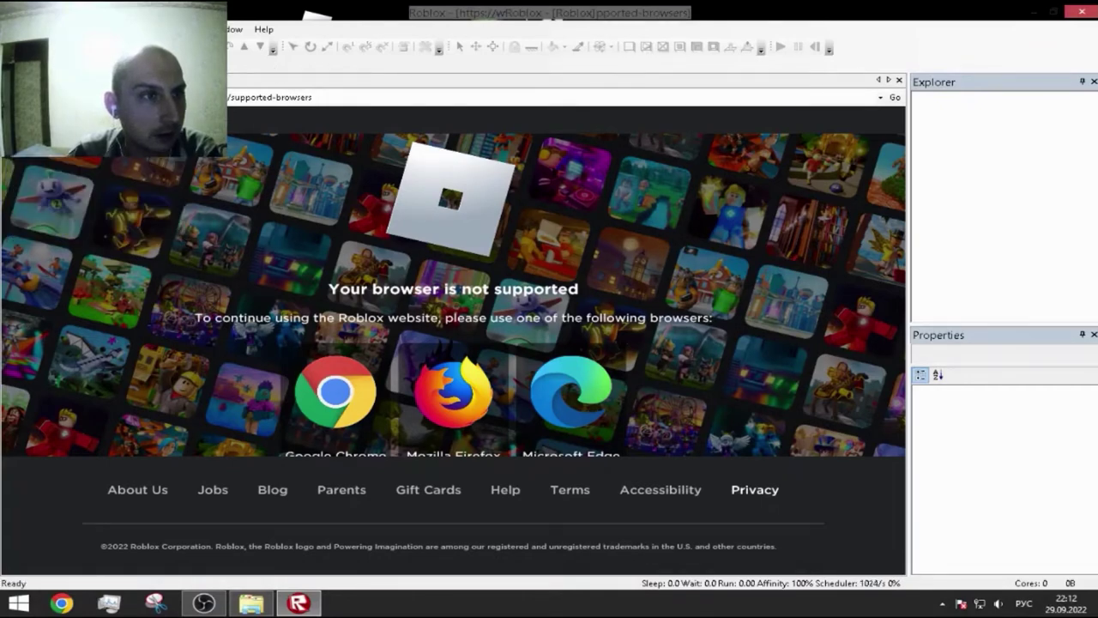
{"action": "left_click", "coordinate": [58, 29]}
{"action": "mouse_move", "coordinate": [82, 29]}
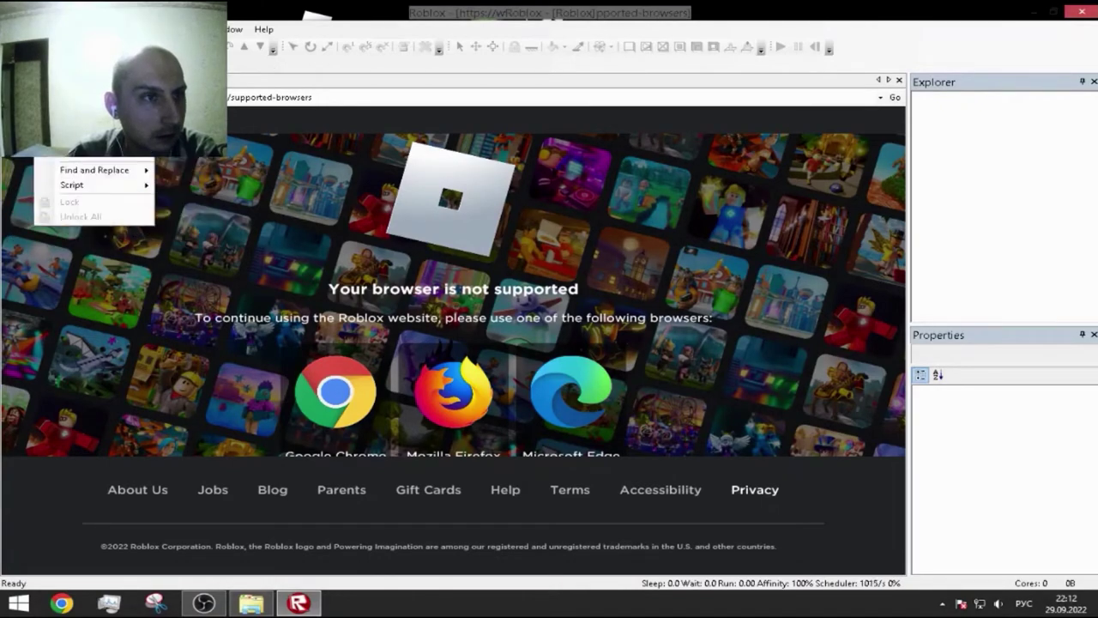
{"action": "mouse_move", "coordinate": [79, 189]}
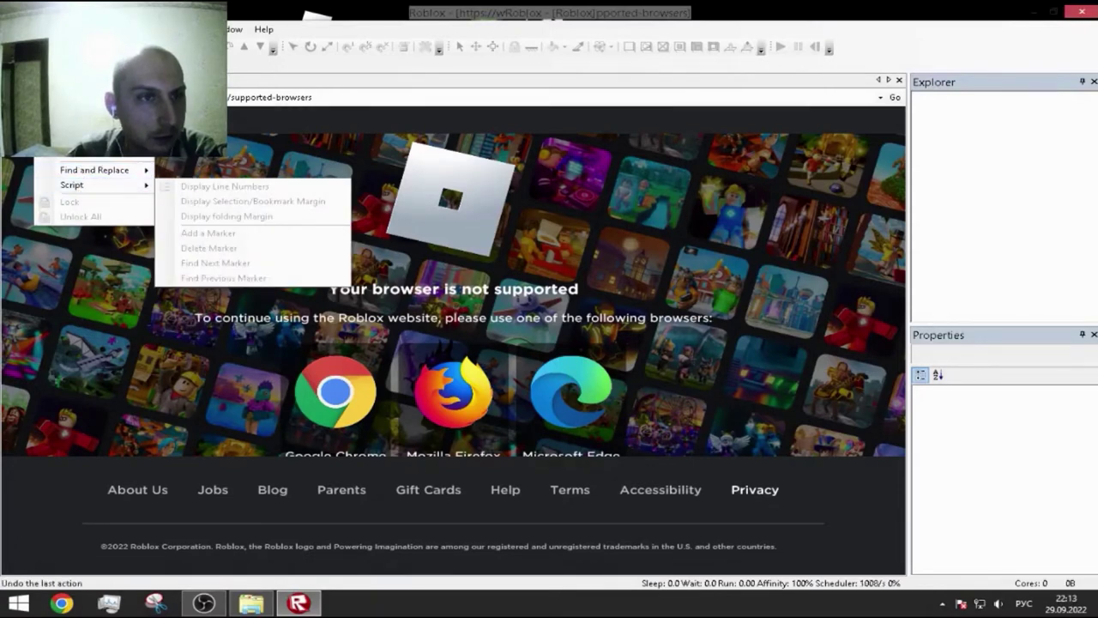
{"action": "key", "text": "Escape"}
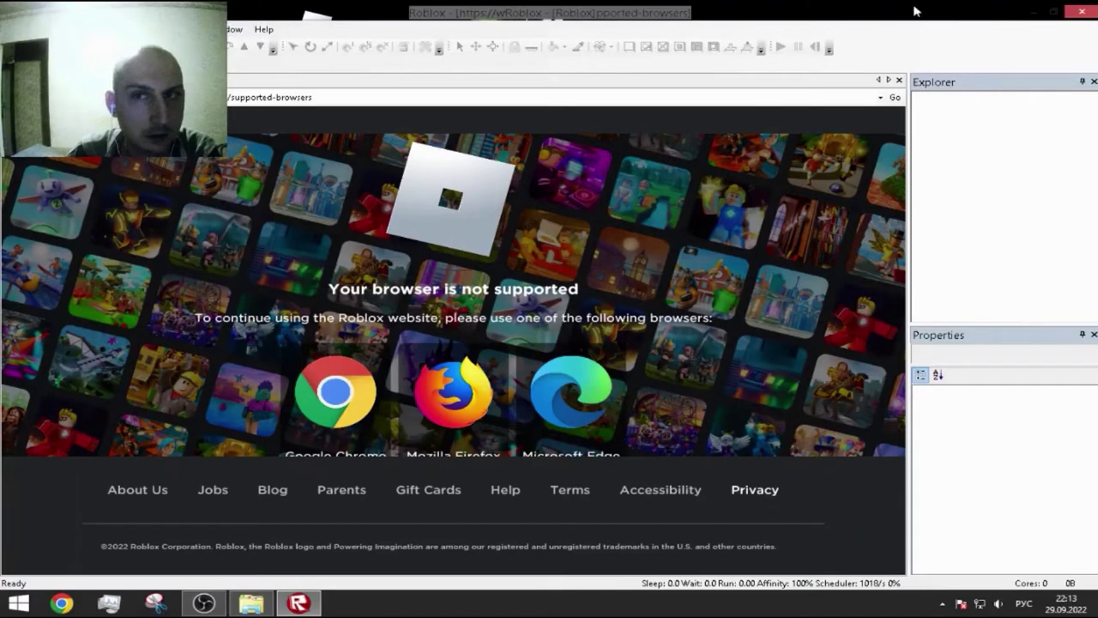
{"action": "left_click", "coordinate": [1078, 11]}
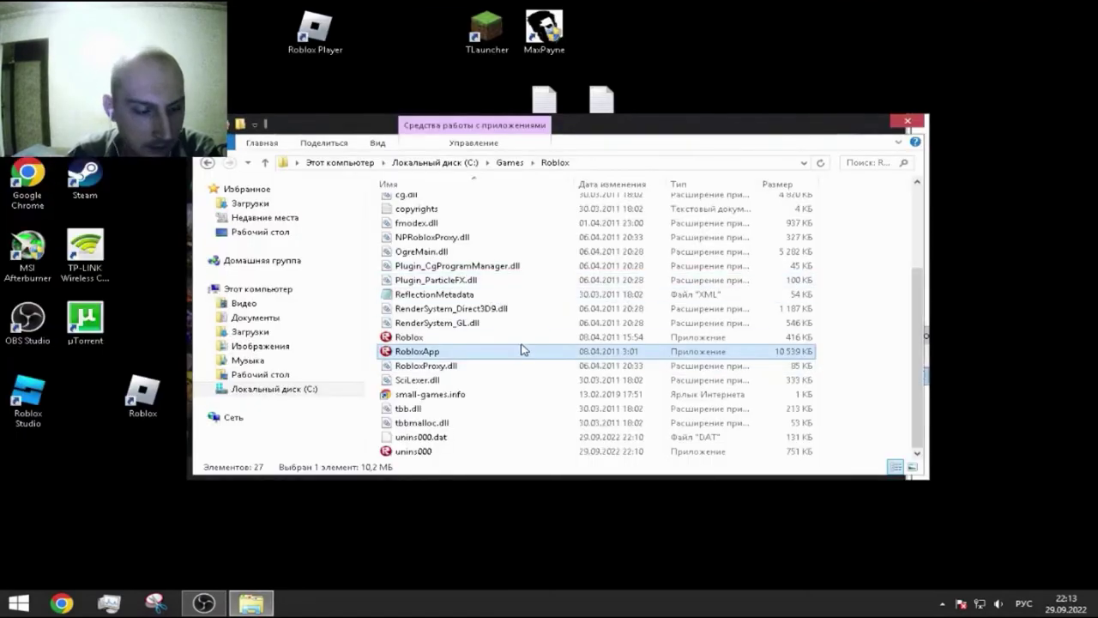
Run the Roblox application from C:\Games\Roblox twice, dismissing the installation message each time.
{"action": "left_click", "coordinate": [406, 338]}
{"action": "double_click", "coordinate": [406, 338]}
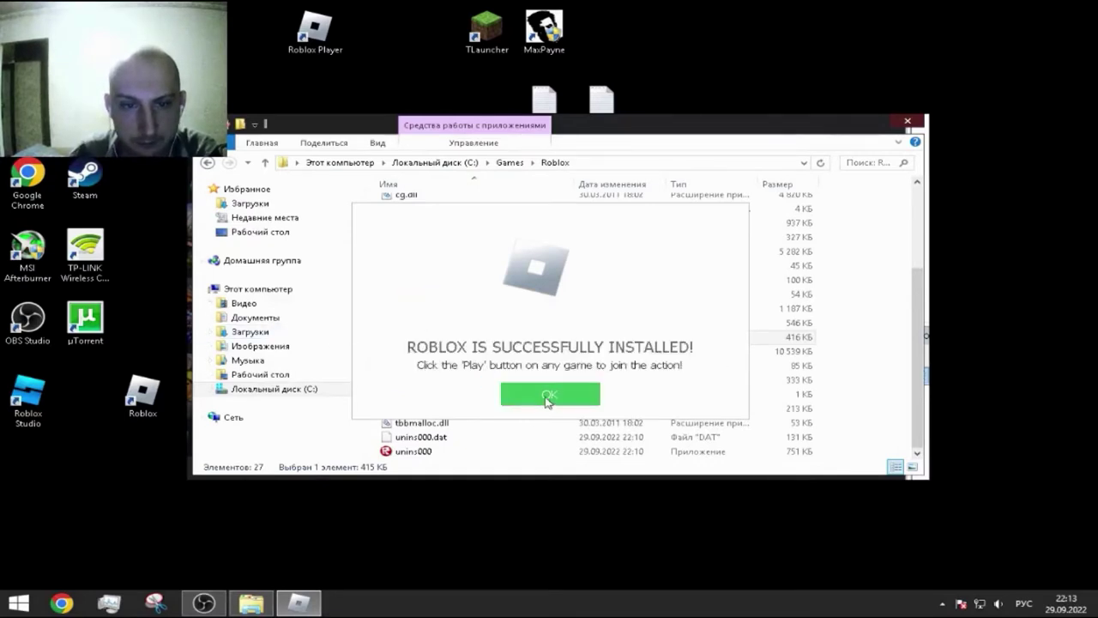
{"action": "left_click", "coordinate": [548, 398]}
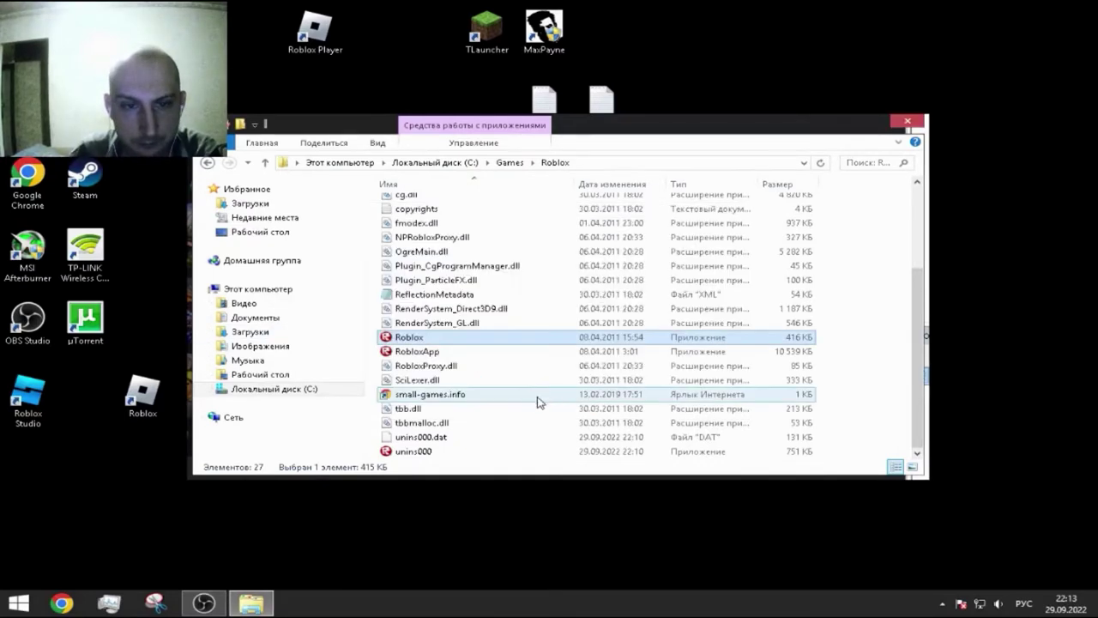
{"action": "double_click", "coordinate": [410, 337]}
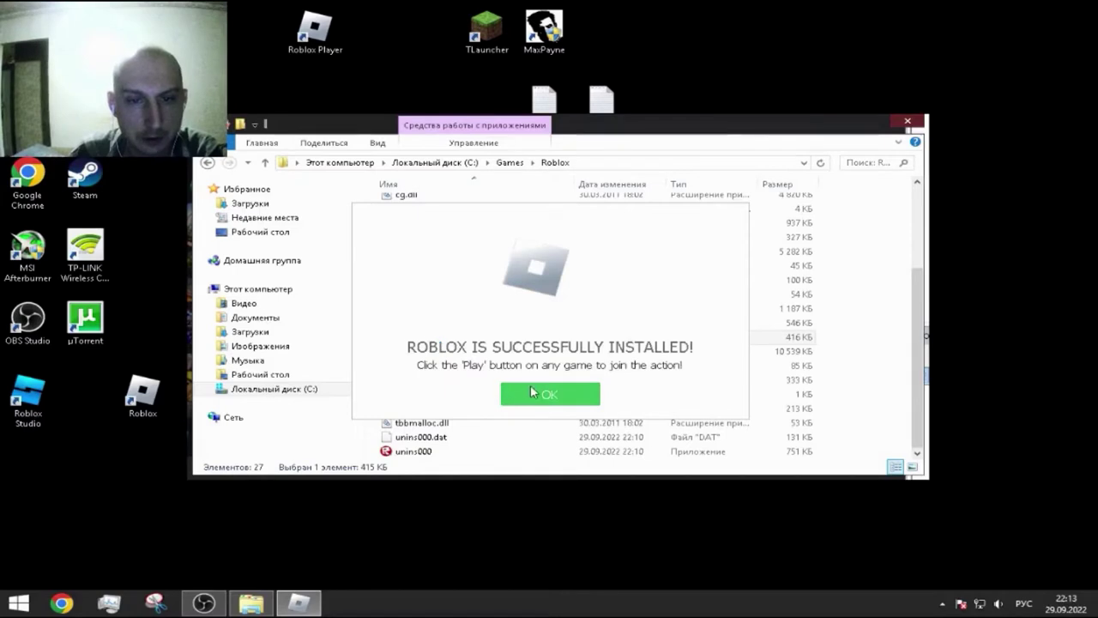
{"action": "left_click", "coordinate": [542, 393]}
View the ReflectionMetadata file from C:\Games\Roblox in an enlarged Notepad window and return to the folder.
{"action": "scroll", "coordinate": [471, 347], "scroll_direction": "up", "scroll_amount": 3}
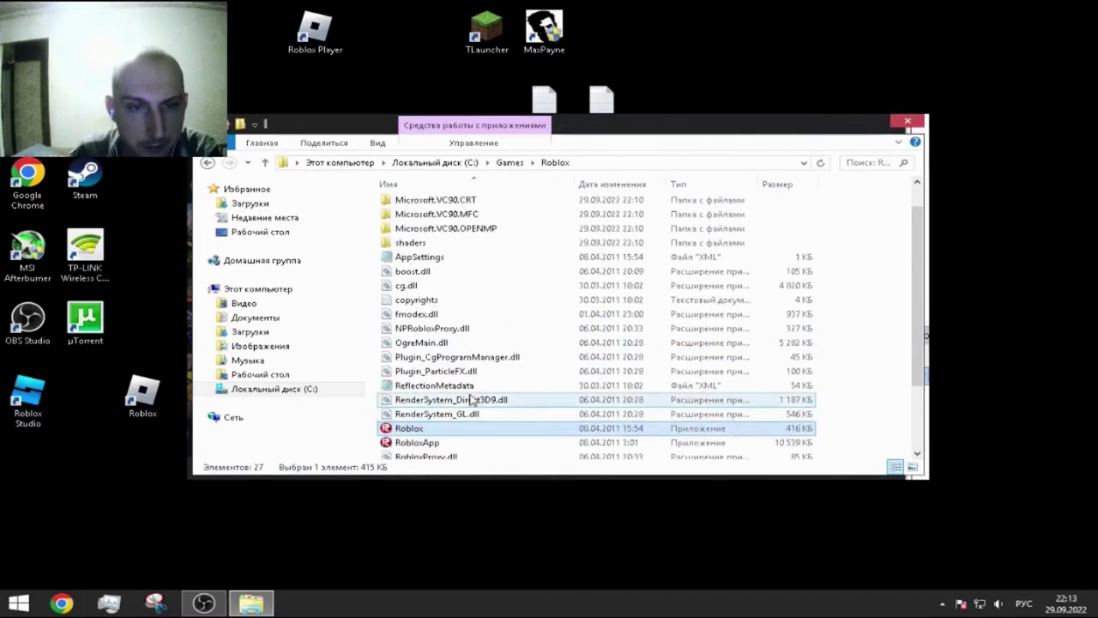
{"action": "scroll", "coordinate": [449, 343], "scroll_direction": "down", "scroll_amount": 1}
{"action": "double_click", "coordinate": [433, 410]}
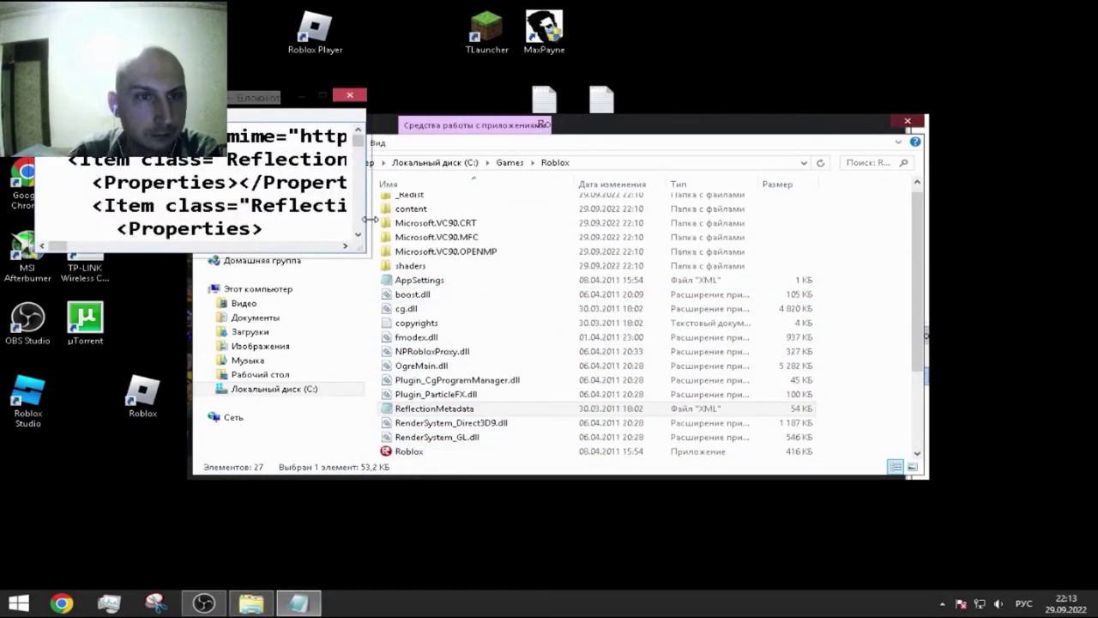
{"action": "left_click_drag", "start_coordinate": [374, 220], "coordinate": [575, 220]}
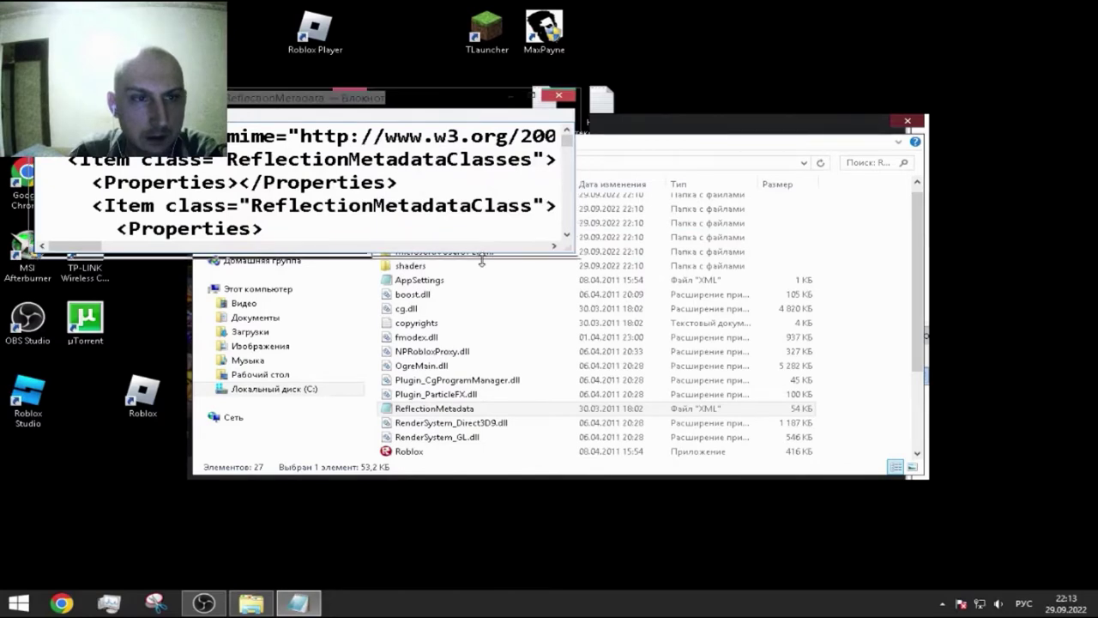
{"action": "left_click_drag", "start_coordinate": [482, 261], "coordinate": [482, 355]}
{"action": "left_click", "coordinate": [463, 408]}
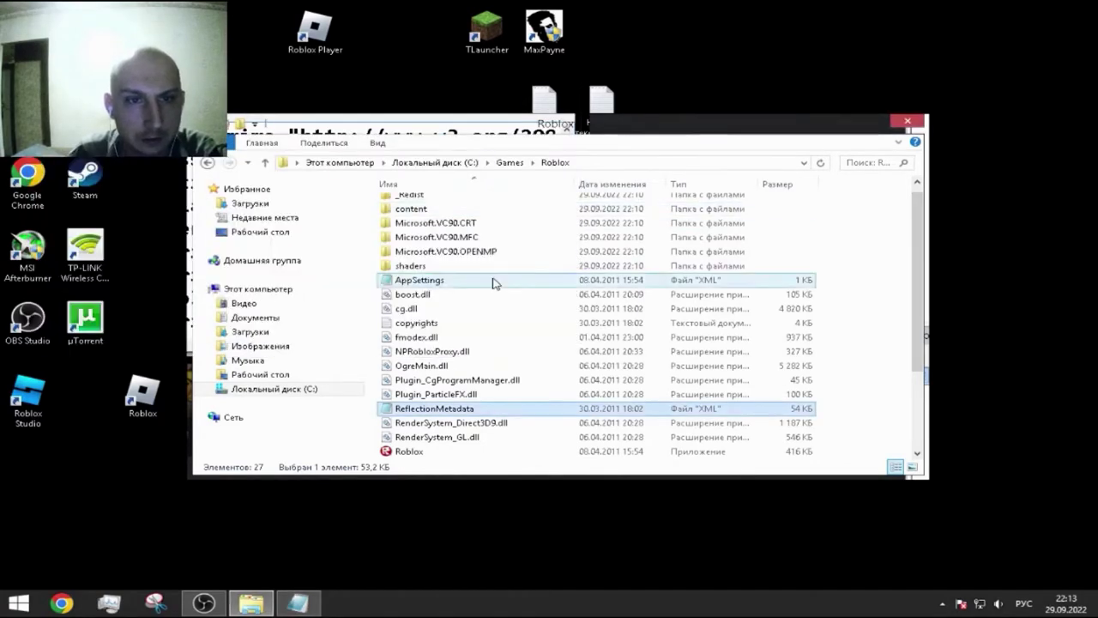
Open the file location of the Roblox Player desktop shortcut.
{"action": "scroll", "coordinate": [495, 283], "scroll_direction": "up", "scroll_amount": 1}
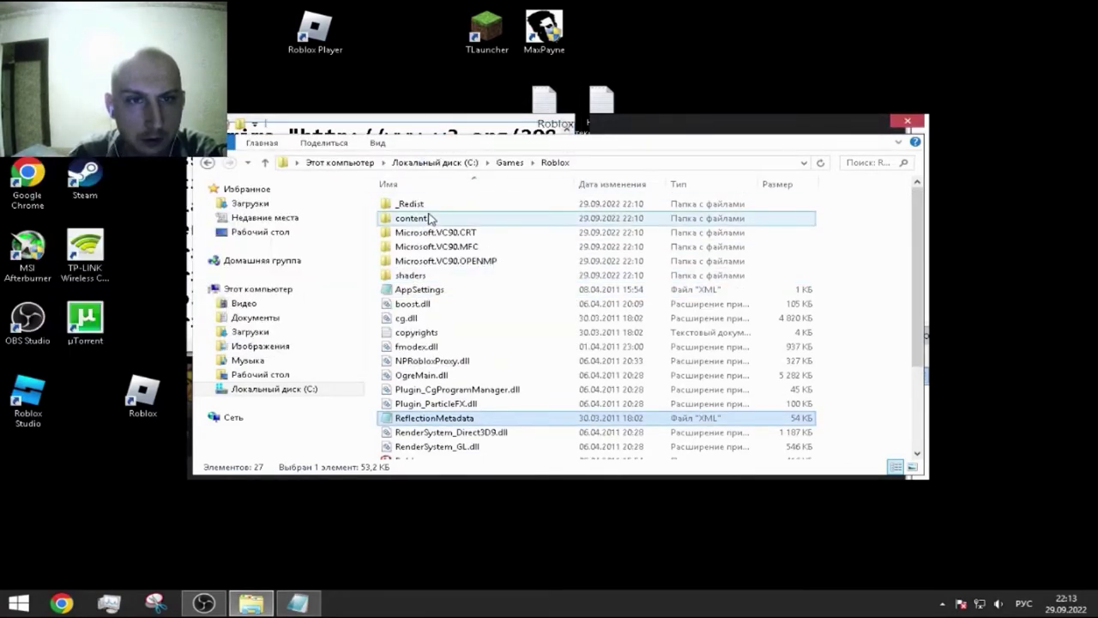
{"action": "right_click", "coordinate": [322, 42]}
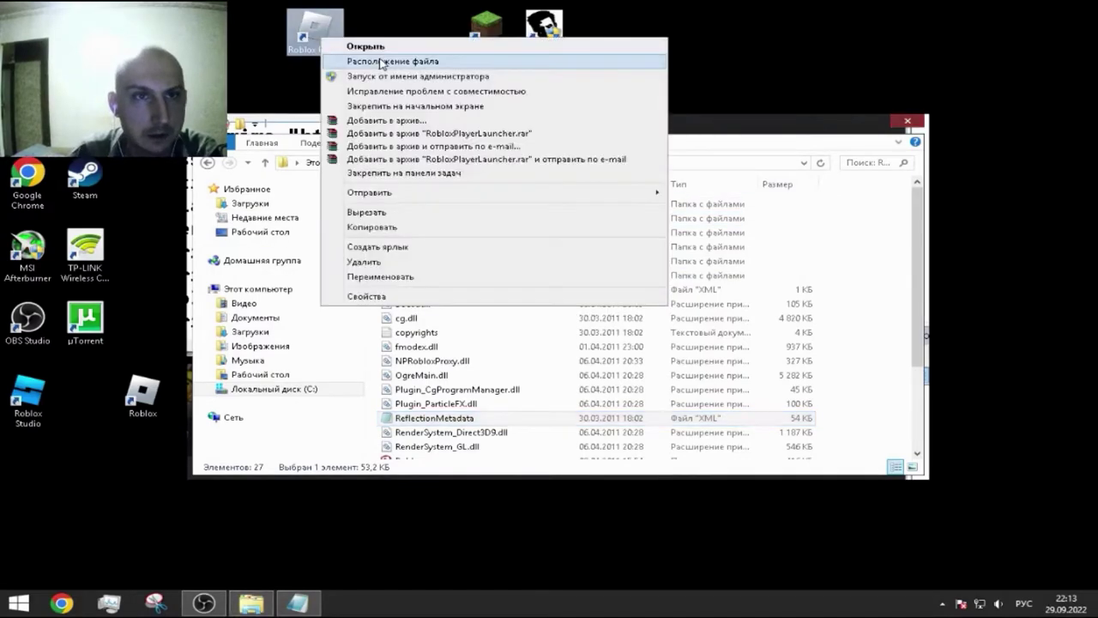
{"action": "left_click", "coordinate": [379, 60]}
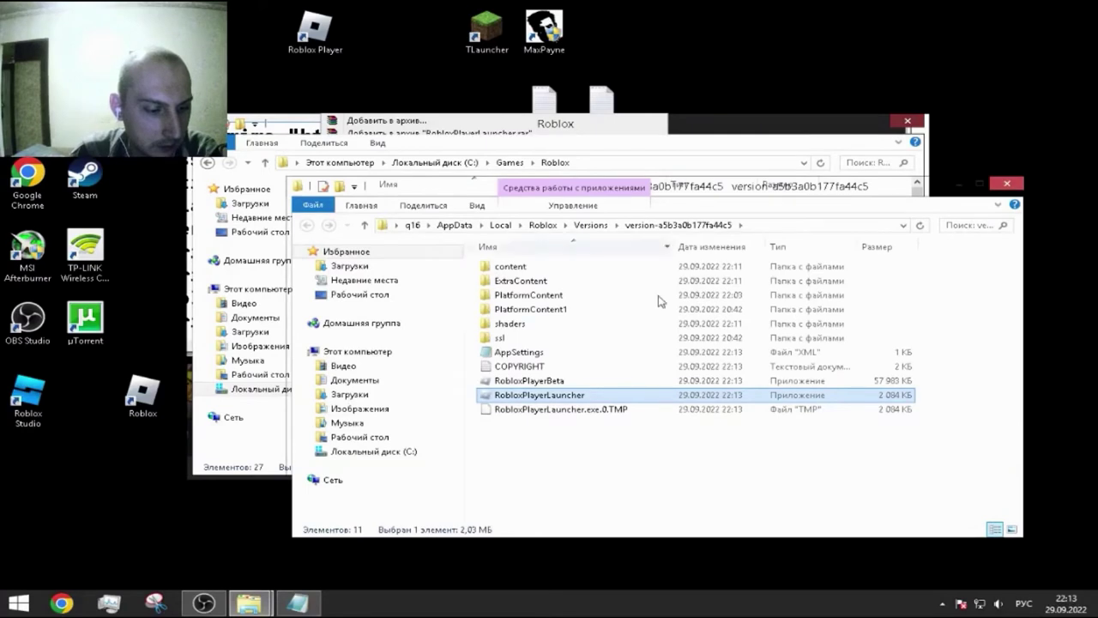
Delete RobloxPlayerLauncher.exe.0.TMP from the Roblox version folder and look inside the ssl folder.
{"action": "right_click", "coordinate": [537, 410]}
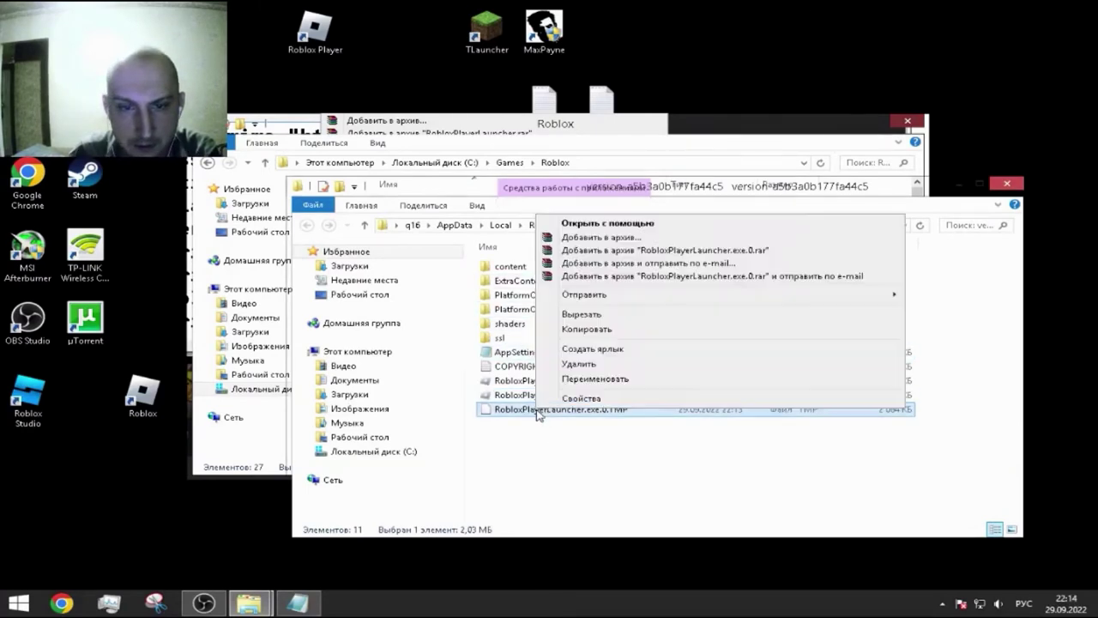
{"action": "left_click", "coordinate": [598, 375]}
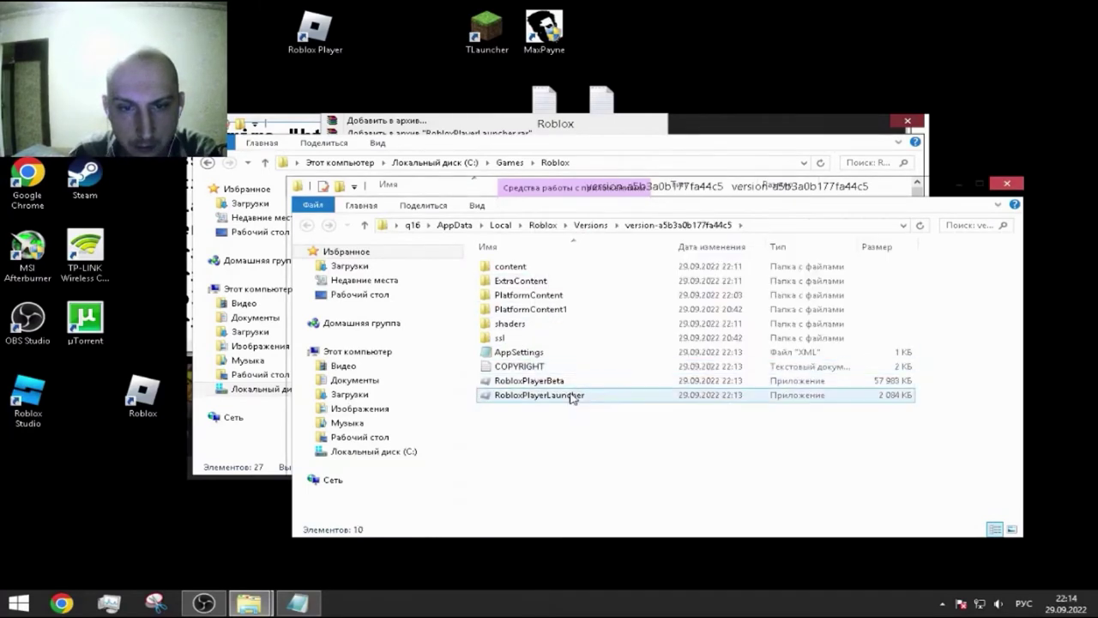
{"action": "double_click", "coordinate": [506, 337]}
{"action": "left_click", "coordinate": [675, 226]}
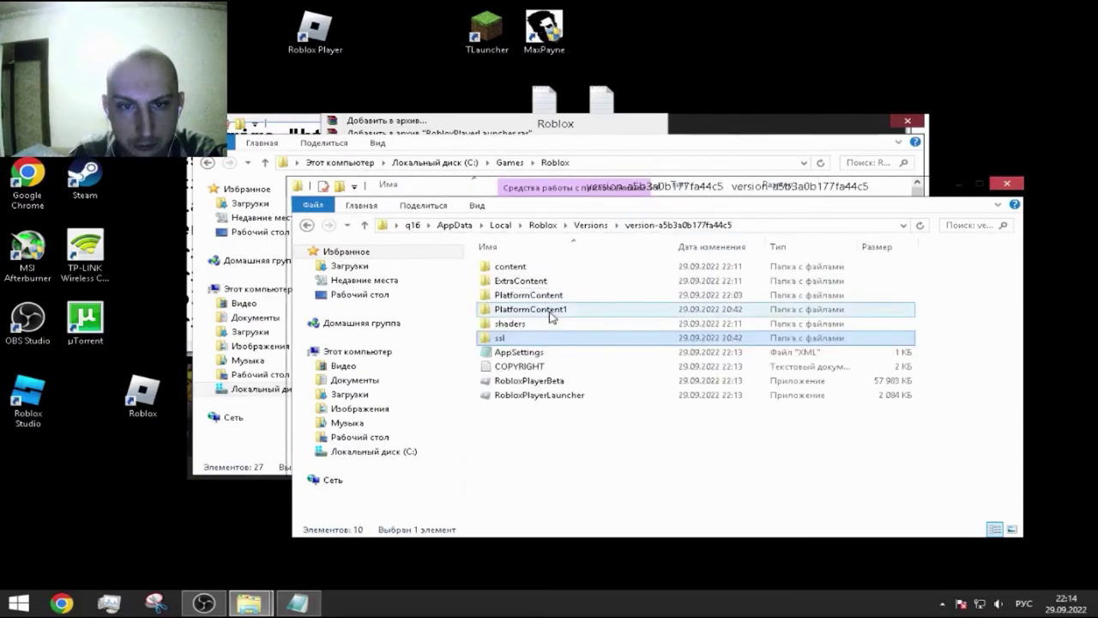
Delete shaders_d3d11.pack from the shaders folder of the Roblox version directory.
{"action": "double_click", "coordinate": [583, 309]}
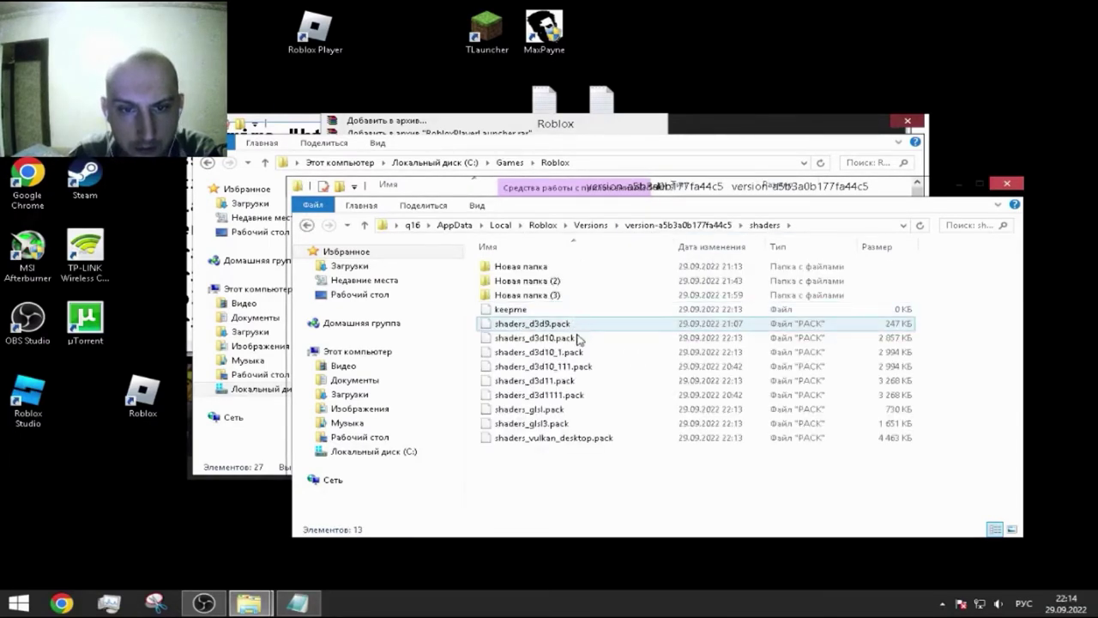
{"action": "right_click", "coordinate": [556, 382]}
{"action": "left_click", "coordinate": [606, 530]}
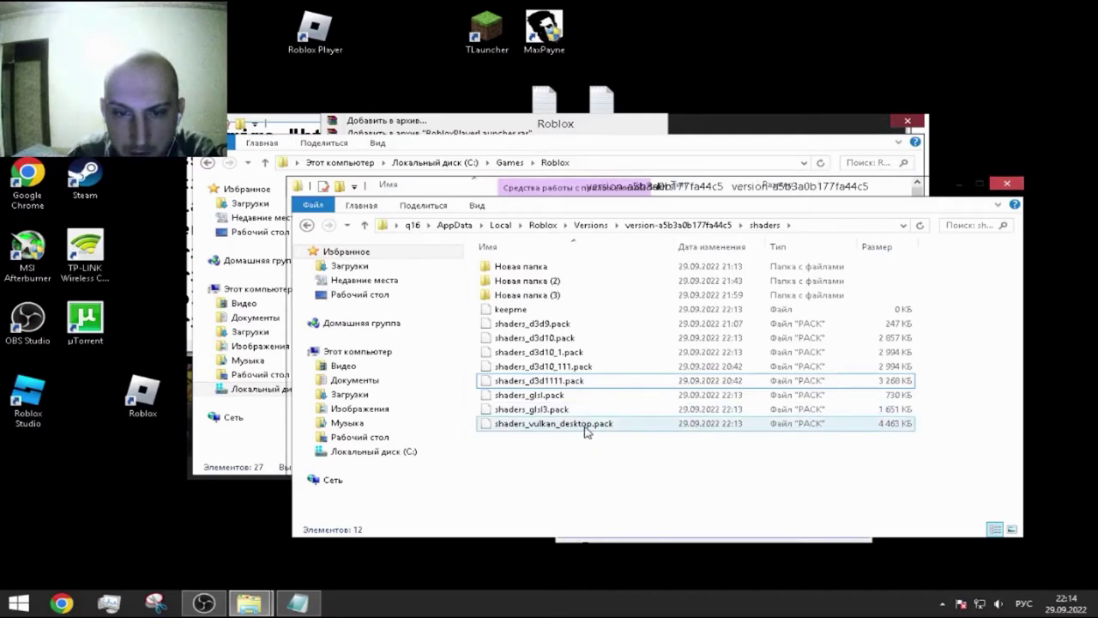
Rename shaders_vulkan_desktop.pack in the shaders folder to shaders_vulkan_desktop1.pack.
{"action": "right_click", "coordinate": [585, 430]}
{"action": "left_click", "coordinate": [634, 397]}
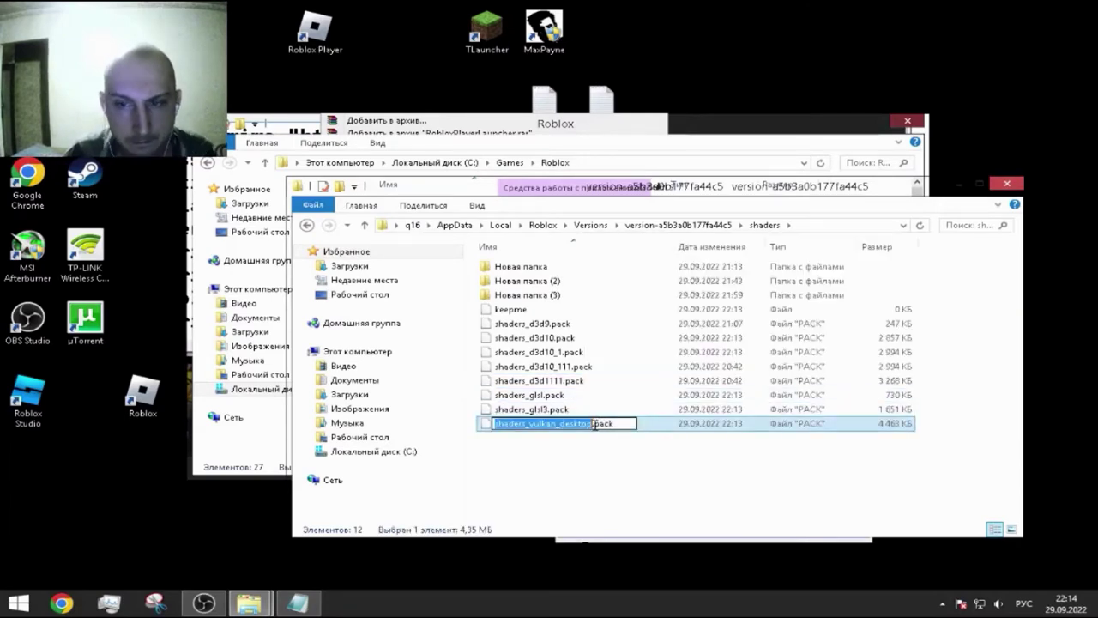
{"action": "key", "text": "End"}
{"action": "type", "text": "1"}
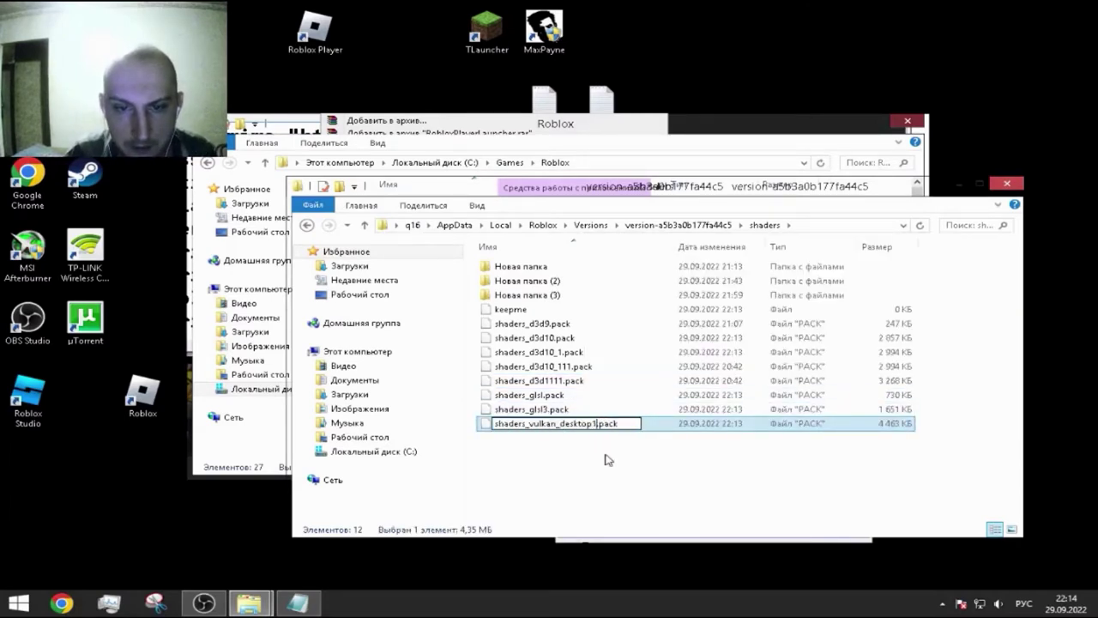
{"action": "left_click", "coordinate": [611, 490]}
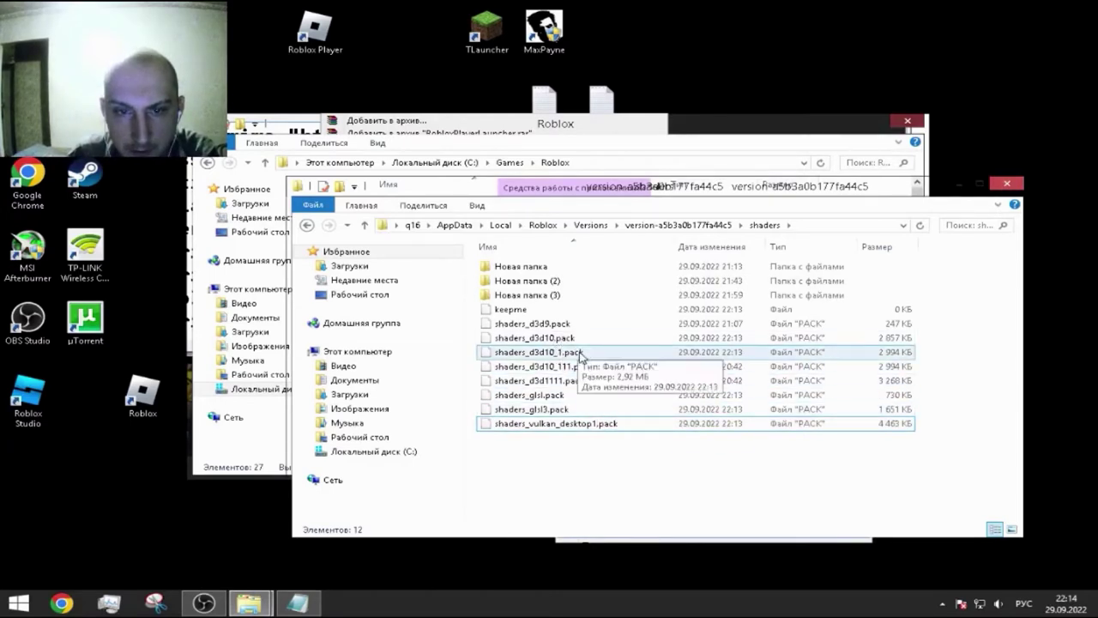
Rename shaders_d3d10_1.pack in the shaders folder to shaders_d3d10_111111.pack.
{"action": "right_click", "coordinate": [568, 357]}
{"action": "left_click", "coordinate": [613, 512]}
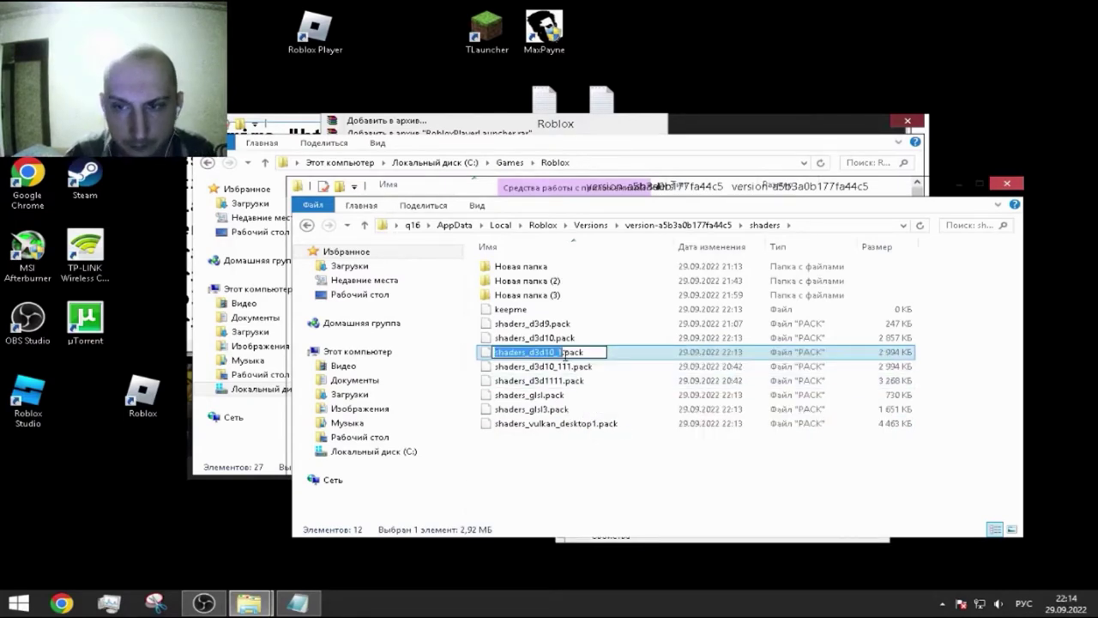
{"action": "key", "text": "Escape"}
Delete the fonts, terrain and textures folders from PlatformContent\pc and return to the version folder.
{"action": "key", "text": "alt+Left"}
{"action": "double_click", "coordinate": [503, 269]}
{"action": "key", "text": "ctrl+a"}
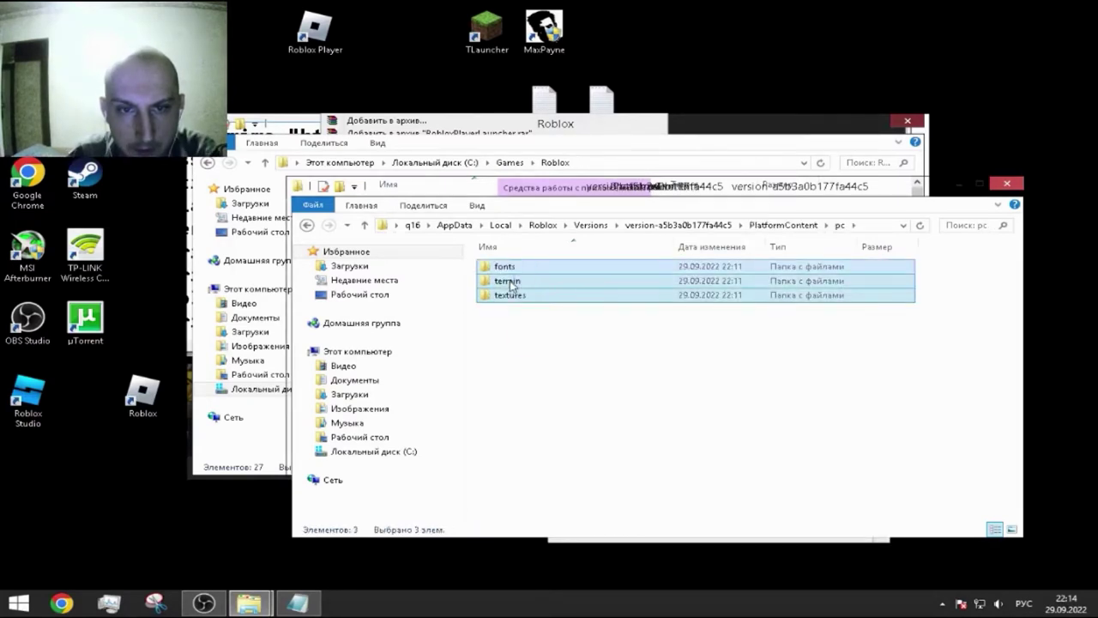
{"action": "right_click", "coordinate": [511, 285]}
{"action": "left_click", "coordinate": [566, 467]}
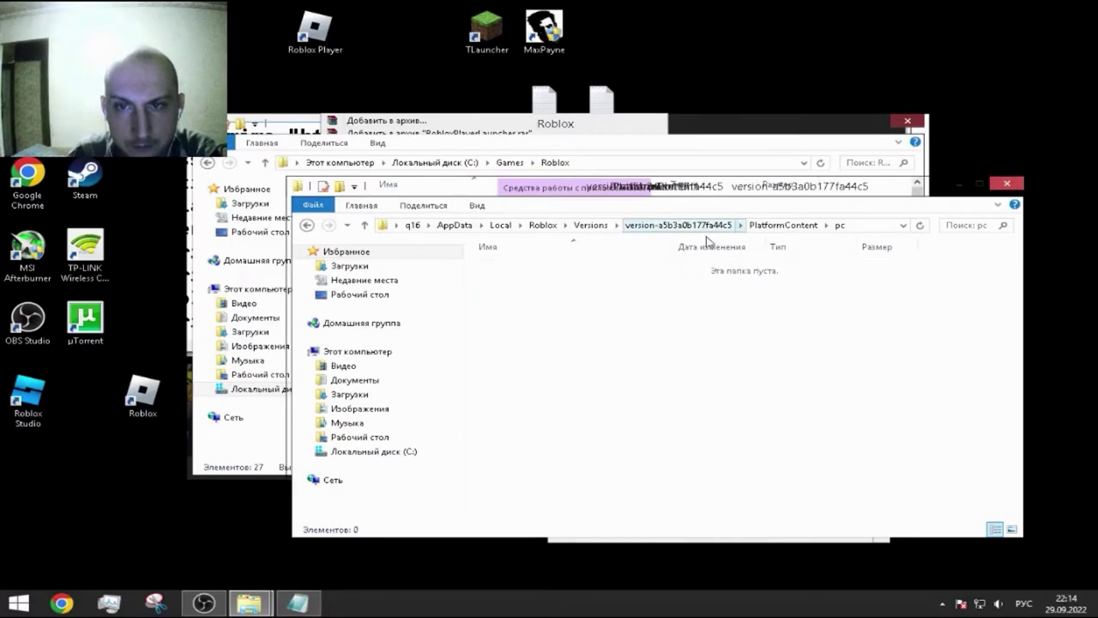
{"action": "left_click", "coordinate": [782, 225]}
{"action": "left_click", "coordinate": [673, 225]}
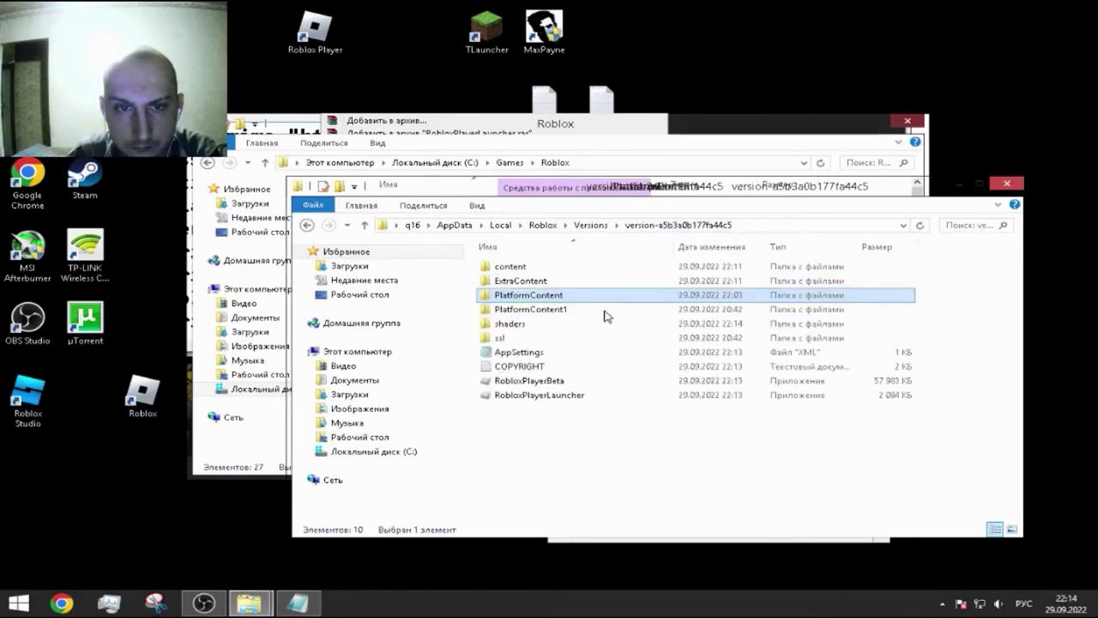
Check the PlatformContent1 folder and delete the textures folder from ExtraContent.
{"action": "double_click", "coordinate": [550, 311]}
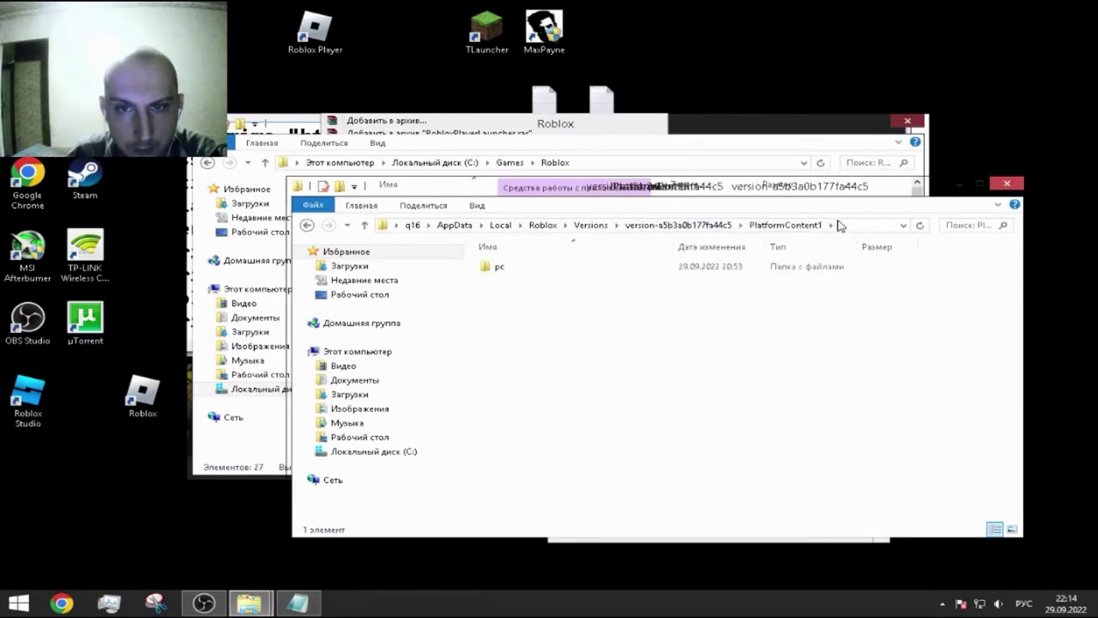
{"action": "left_click", "coordinate": [690, 225]}
{"action": "double_click", "coordinate": [541, 282]}
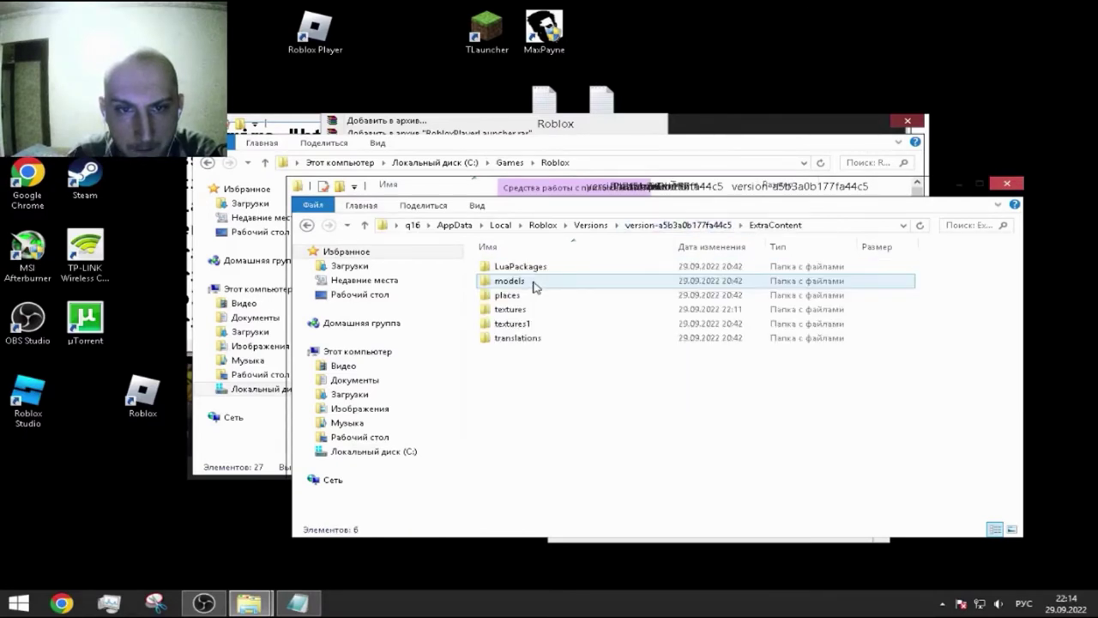
{"action": "right_click", "coordinate": [508, 310]}
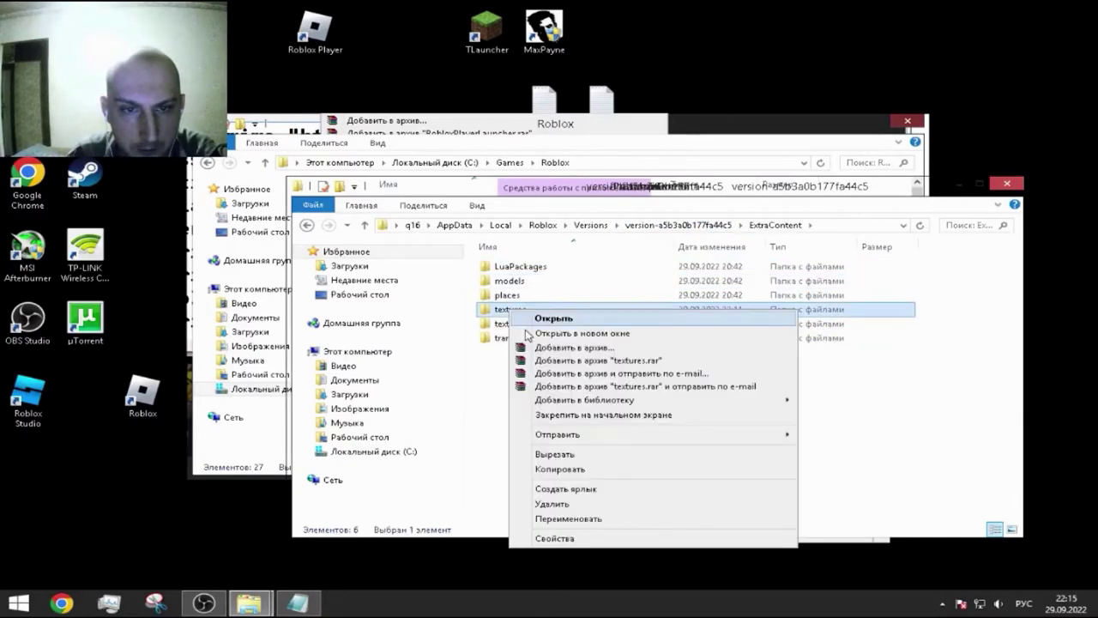
{"action": "left_click", "coordinate": [560, 506]}
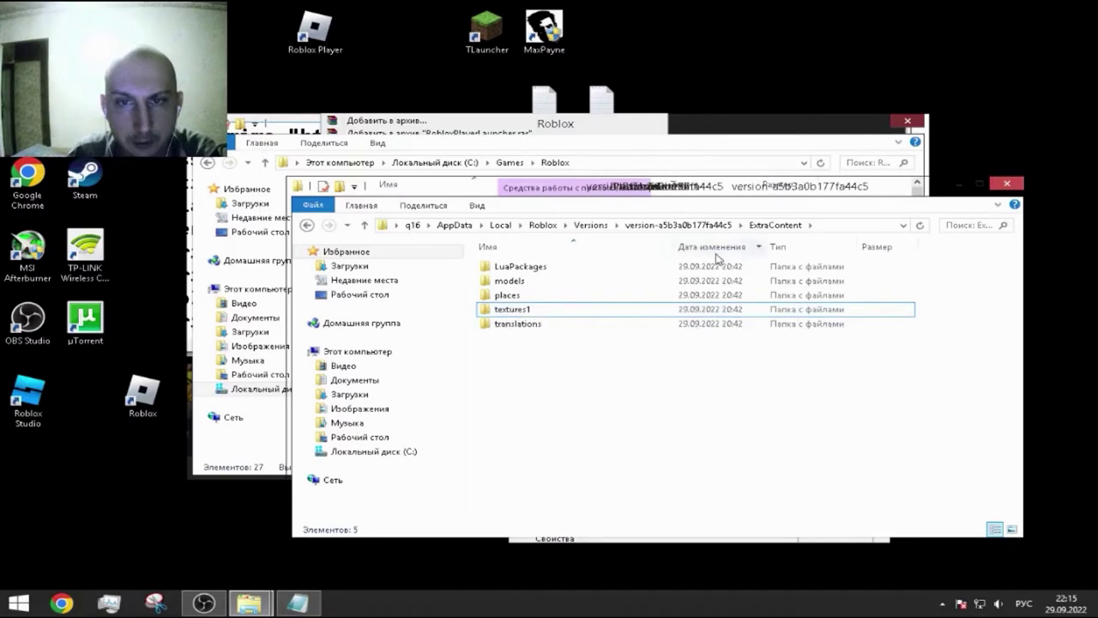
Recheck the subfolders left in ExtraContent and look through the content folder of the version directory.
{"action": "left_click", "coordinate": [705, 226]}
{"action": "double_click", "coordinate": [546, 280]}
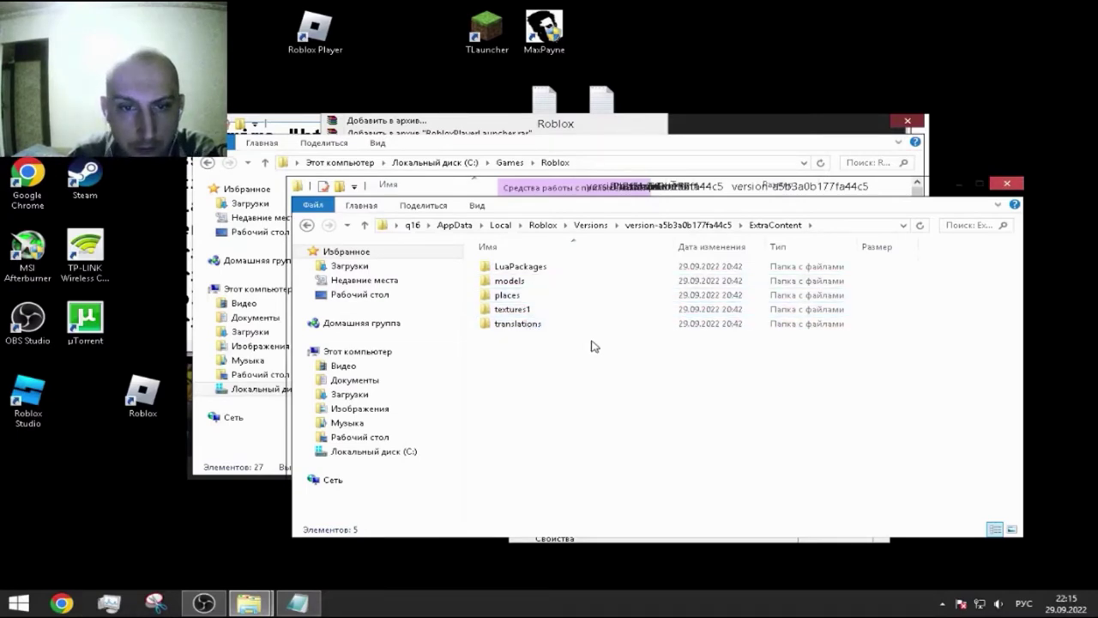
{"action": "left_click", "coordinate": [705, 225]}
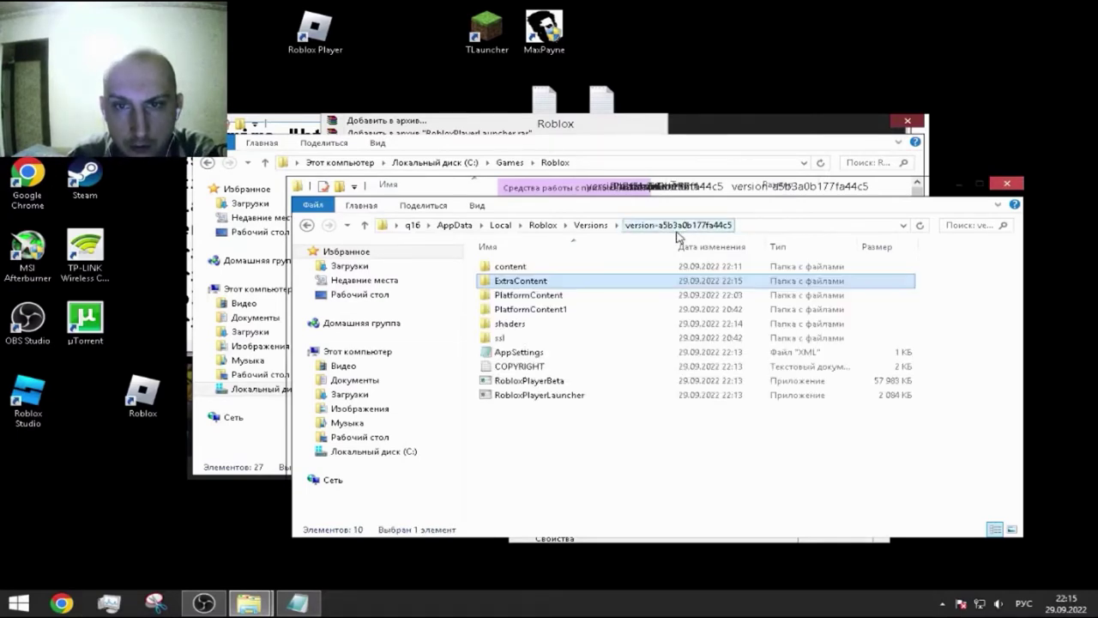
{"action": "double_click", "coordinate": [524, 281]}
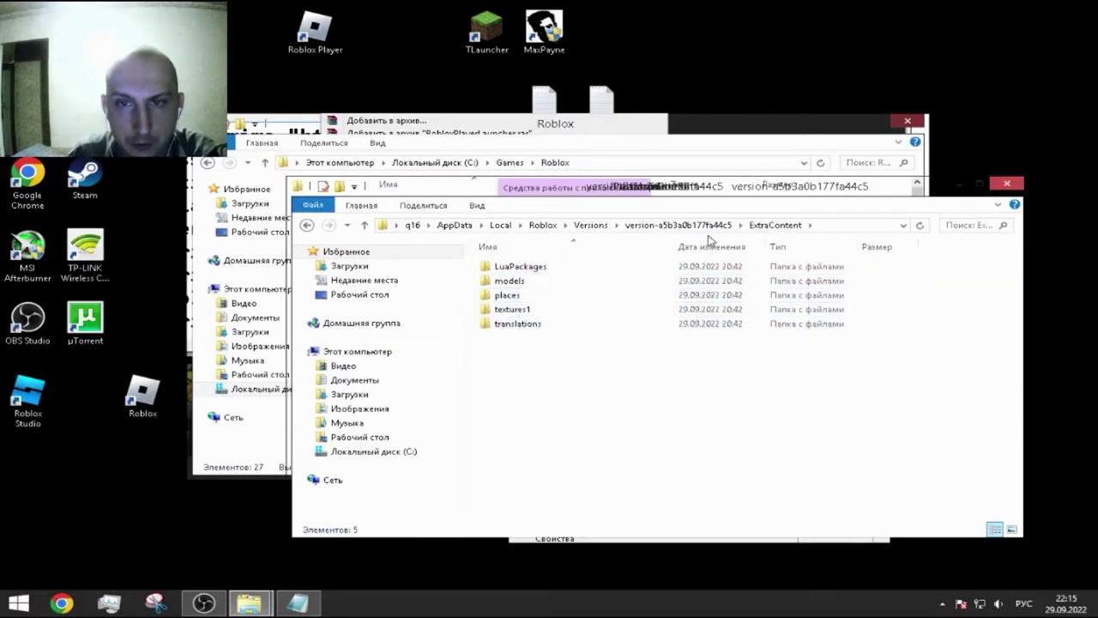
{"action": "left_click", "coordinate": [682, 226]}
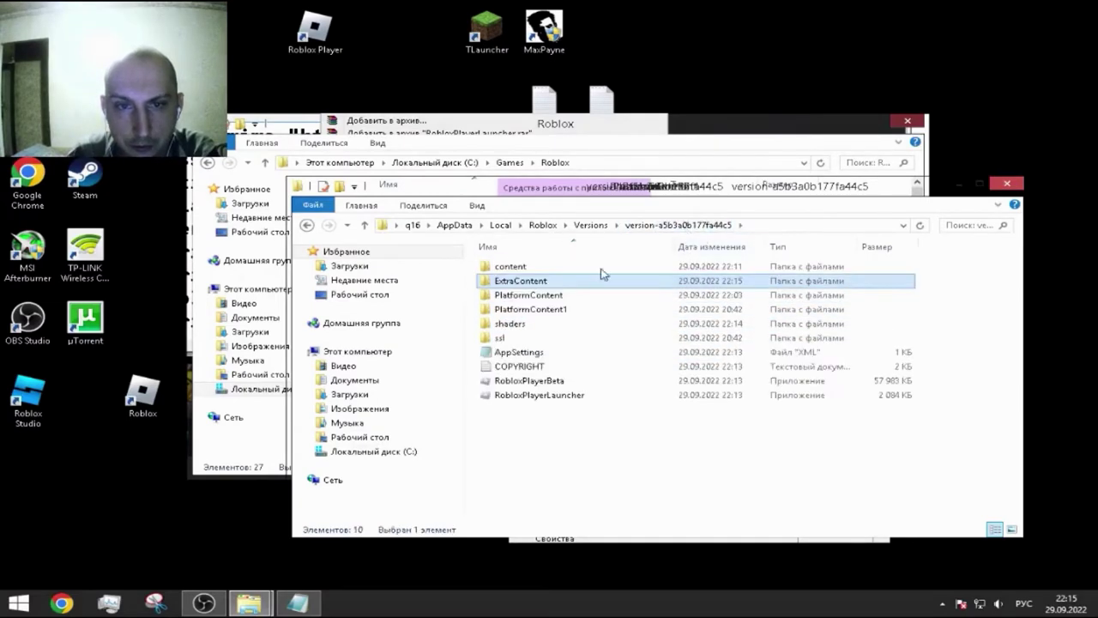
{"action": "double_click", "coordinate": [508, 267]}
{"action": "right_click", "coordinate": [505, 327]}
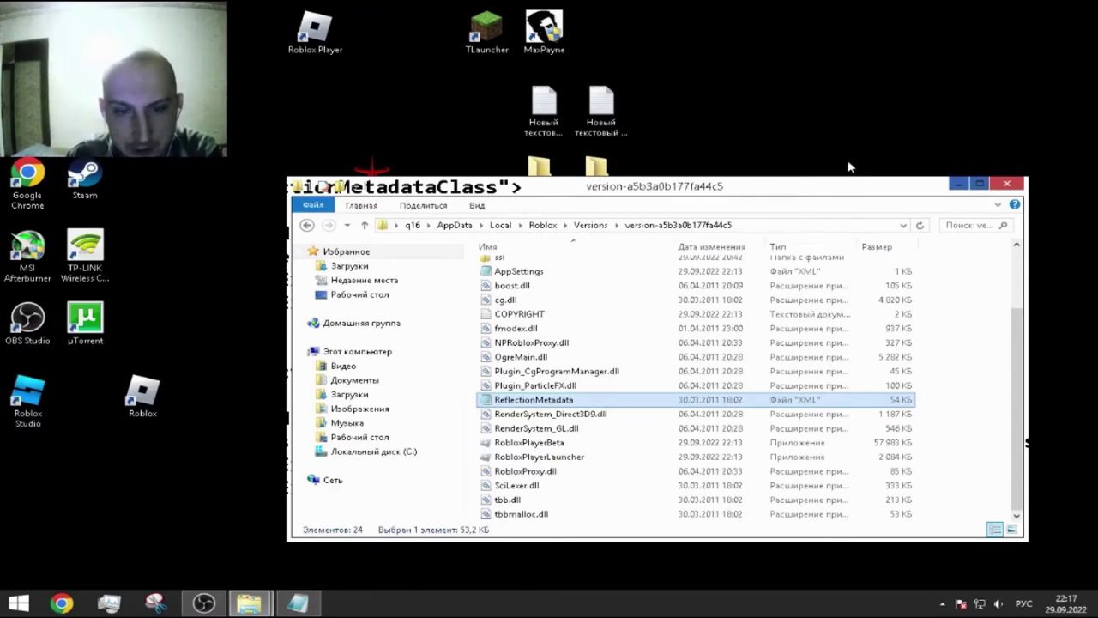
Point out RenderSystem_Direct3D9.dll and RenderSystem_GL.dll among the files in the version folder.
{"action": "left_click", "coordinate": [566, 416]}
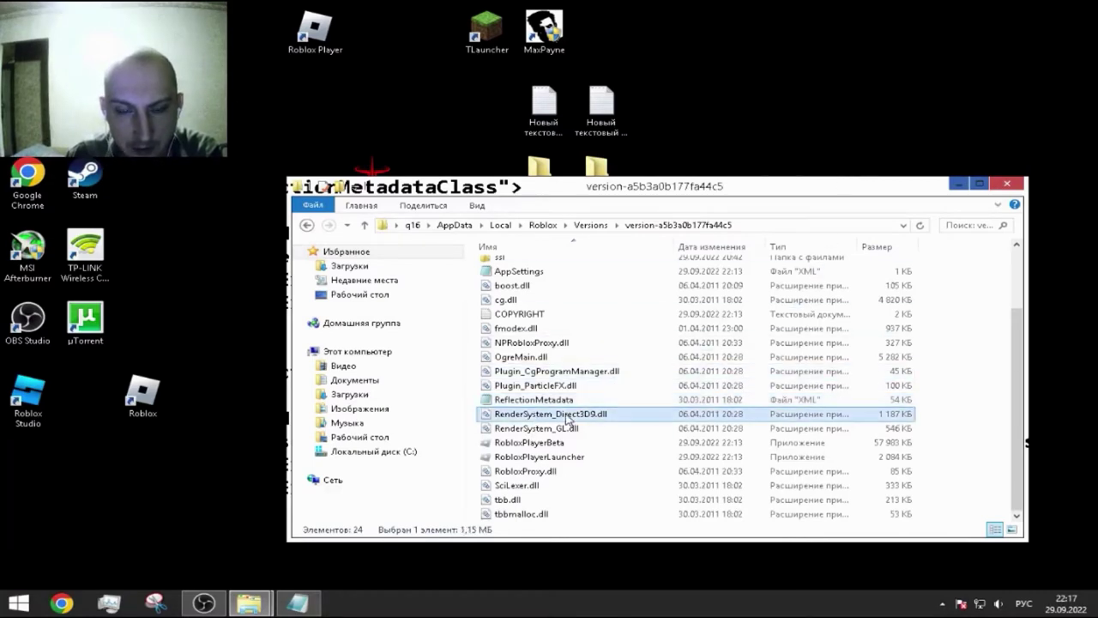
{"action": "left_click", "coordinate": [528, 428]}
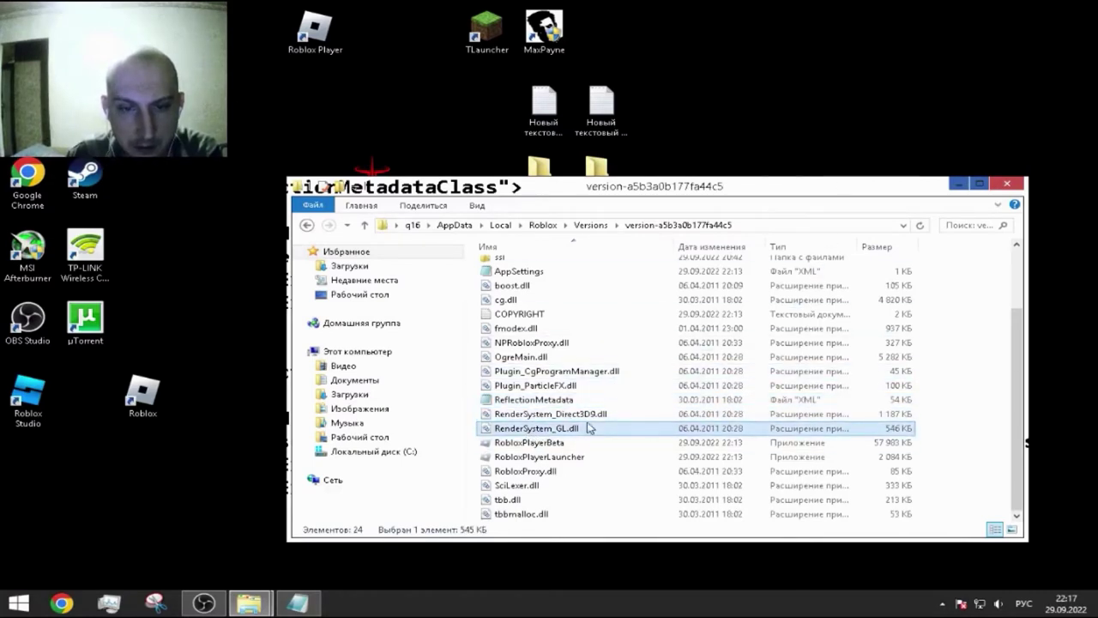
{"action": "scroll", "coordinate": [558, 377], "scroll_direction": "up", "scroll_amount": 2}
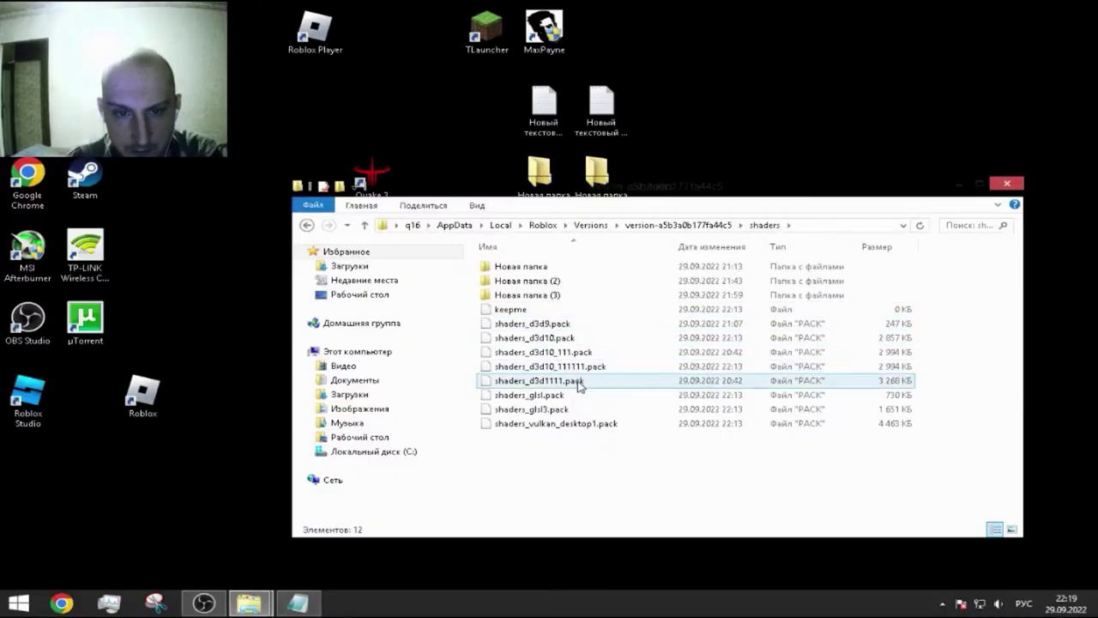
Rename shaders_d3d10.pack in the shaders folder to shaders_d3d1011111111.pack.
{"action": "left_click", "coordinate": [560, 338]}
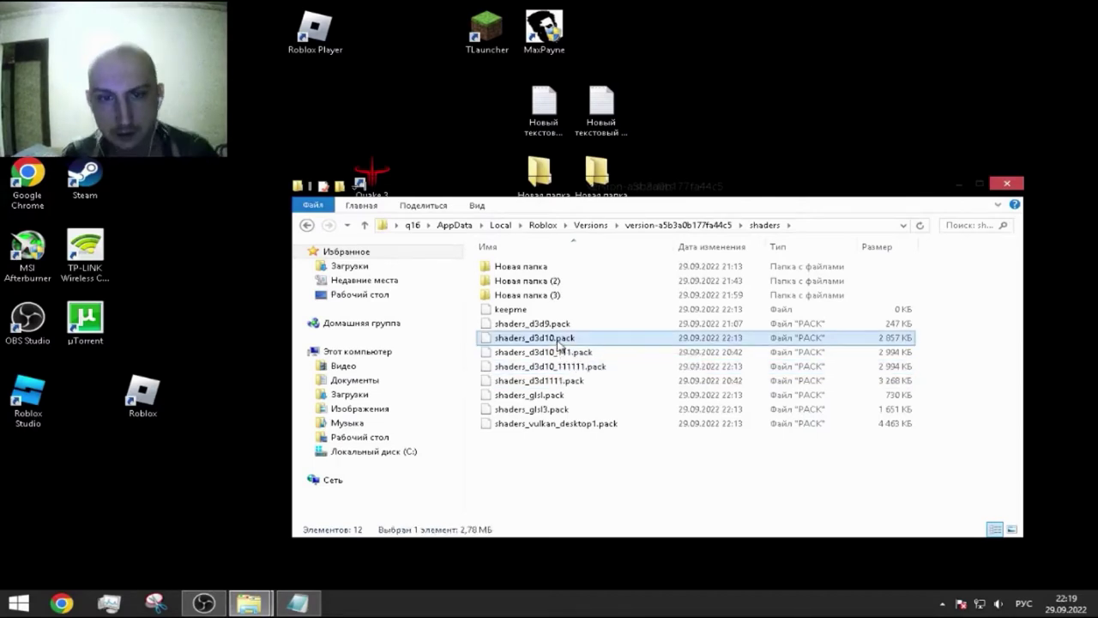
{"action": "right_click", "coordinate": [559, 338]}
{"action": "left_click", "coordinate": [635, 505]}
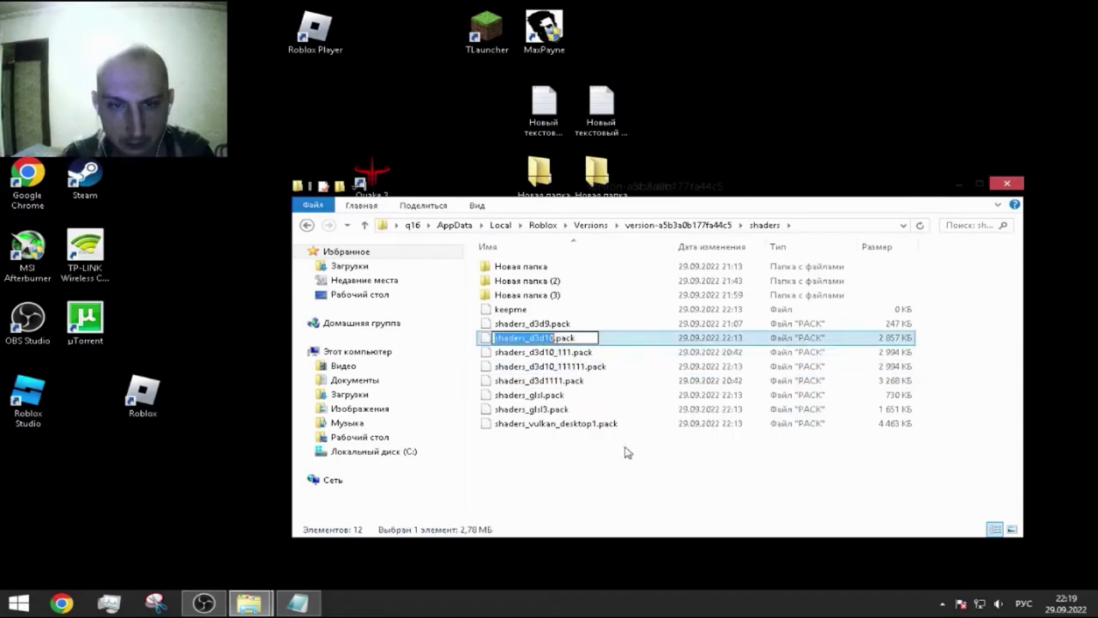
{"action": "left_click", "coordinate": [554, 340]}
{"action": "type", "text": "111"}
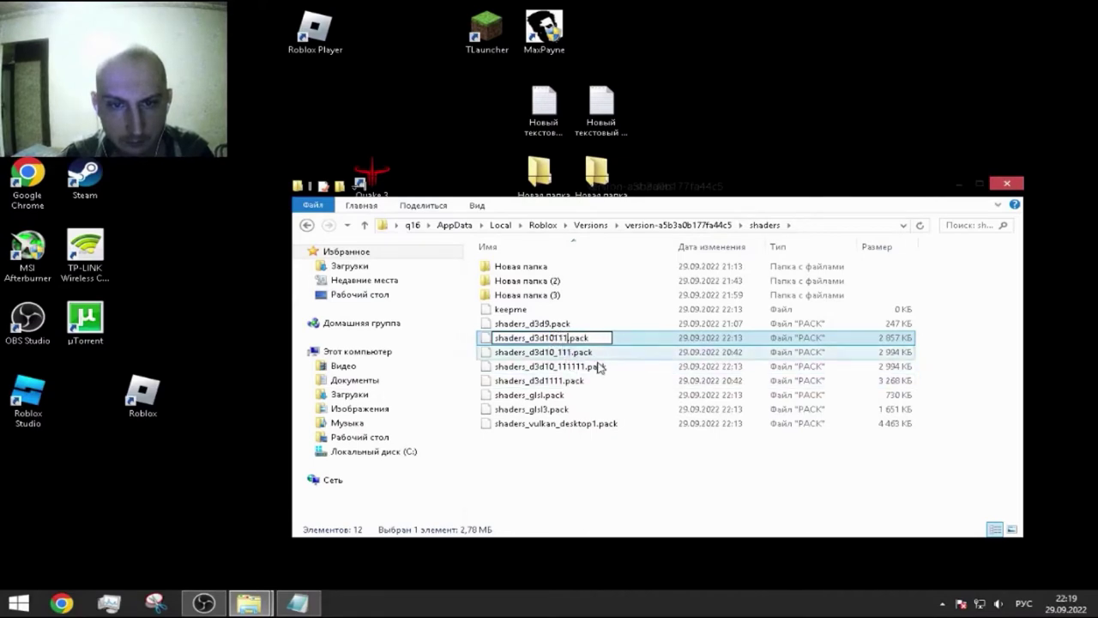
{"action": "type", "text": "11111"}
{"action": "left_click", "coordinate": [618, 475]}
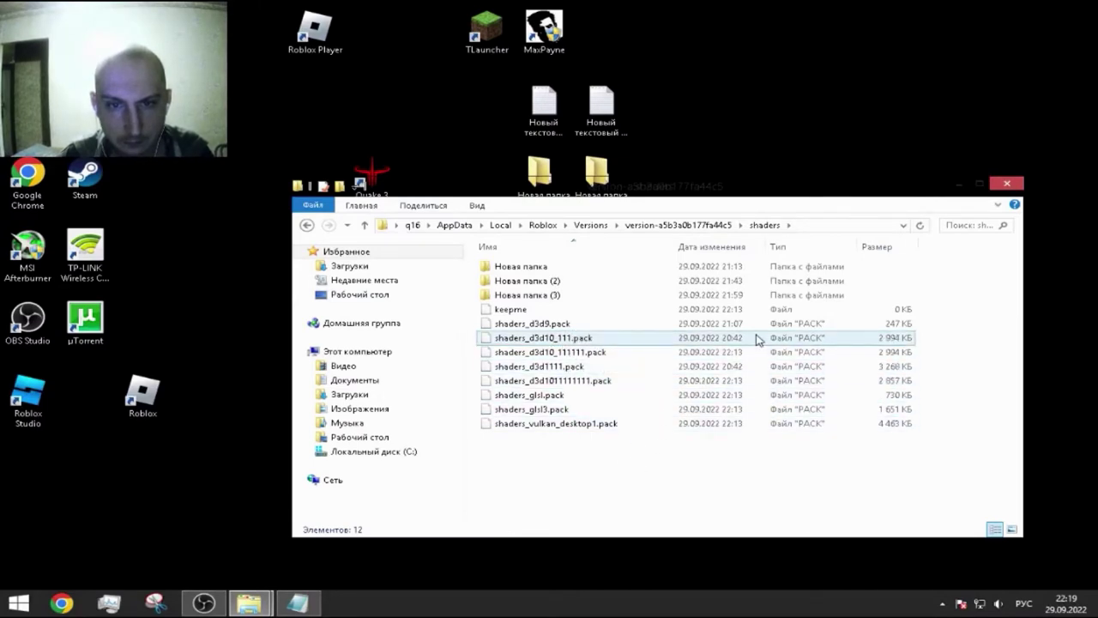
Minimize the shaders folder, launch Roblox Player from the desktop to test it, and close its window.
{"action": "left_click", "coordinate": [958, 184]}
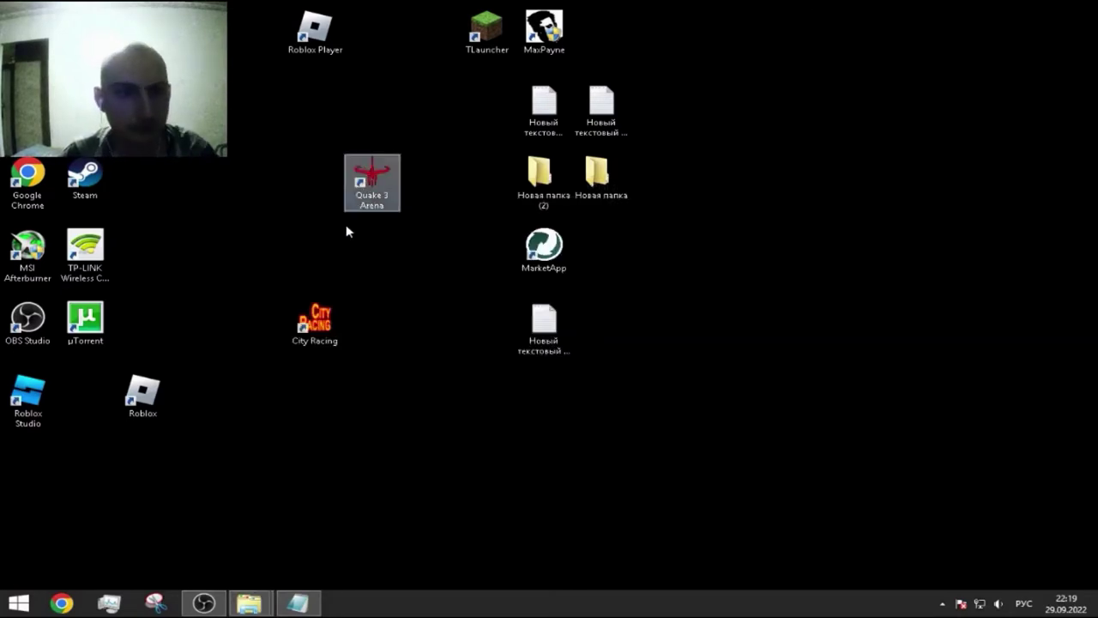
{"action": "mouse_move", "coordinate": [260, 606]}
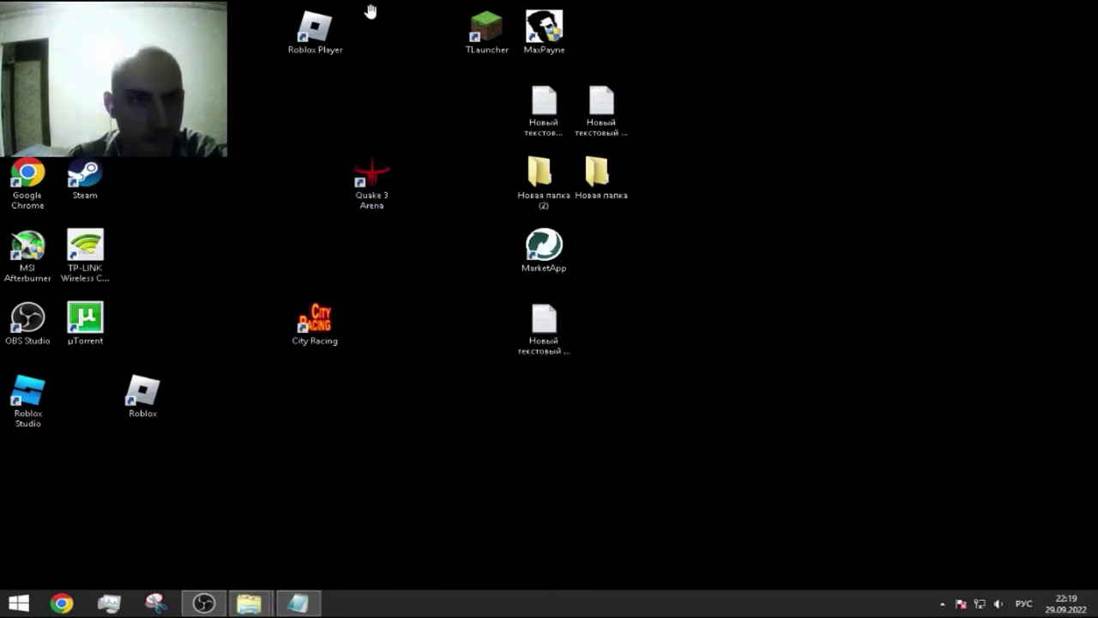
{"action": "left_click", "coordinate": [326, 39]}
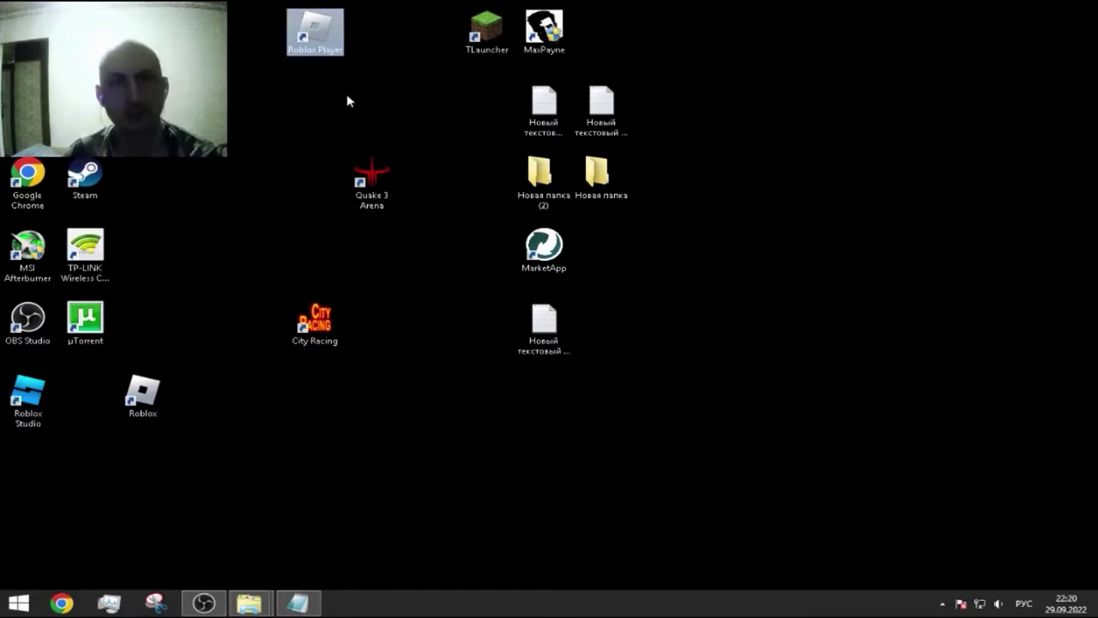
{"action": "key", "text": "Return"}
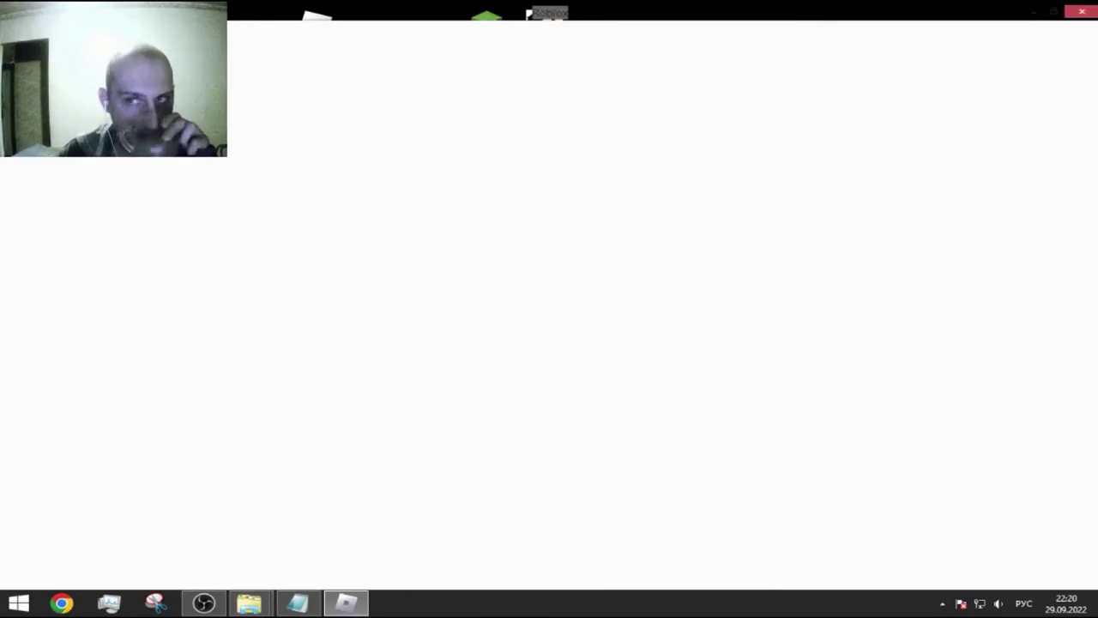
{"action": "left_click", "coordinate": [1082, 11]}
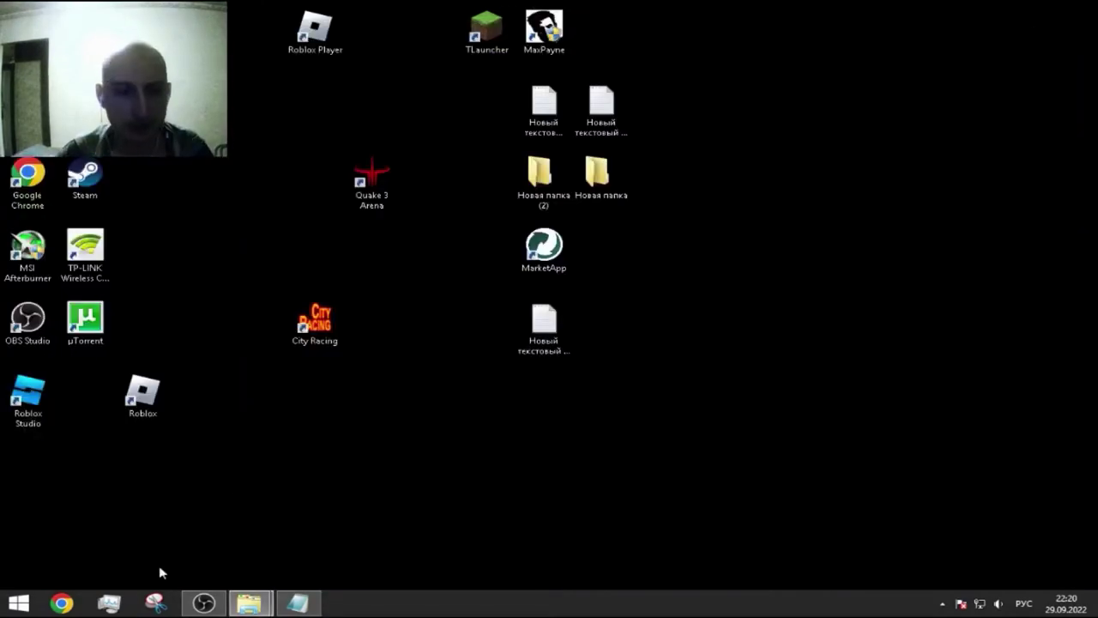
Rename shaders_d3d1011111111.pack in the shaders folder back to shaders_d3d10.pack.
{"action": "mouse_move", "coordinate": [249, 603]}
{"action": "left_click", "coordinate": [347, 519]}
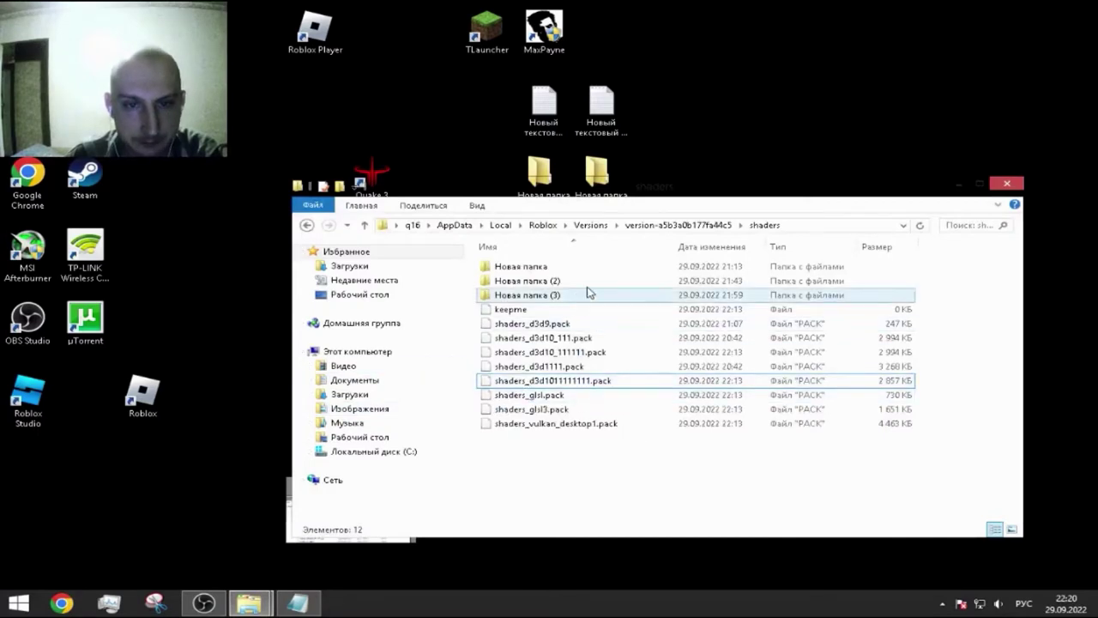
{"action": "right_click", "coordinate": [573, 387]}
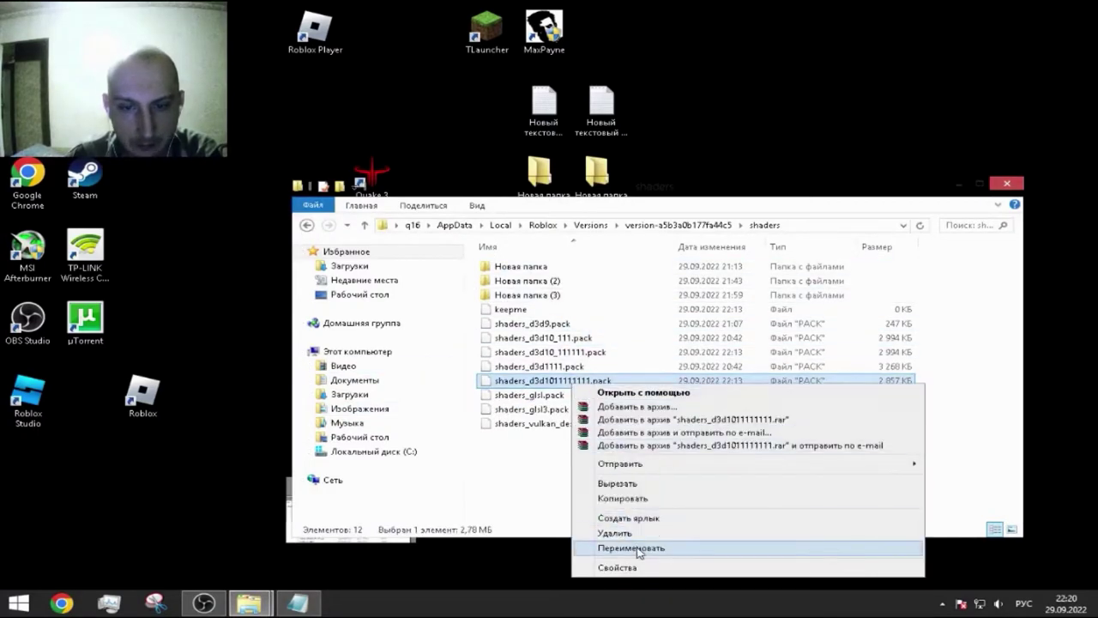
{"action": "left_click", "coordinate": [639, 547]}
{"action": "left_click_drag", "start_coordinate": [589, 380], "coordinate": [551, 380]}
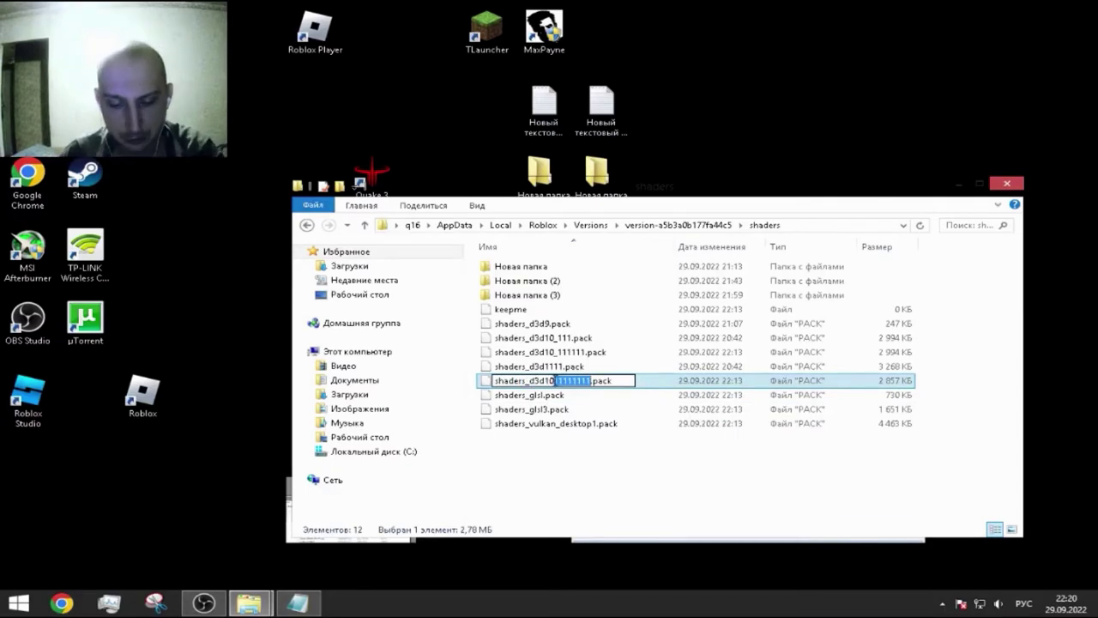
{"action": "key", "text": "BackSpace"}
{"action": "key", "text": "Return"}
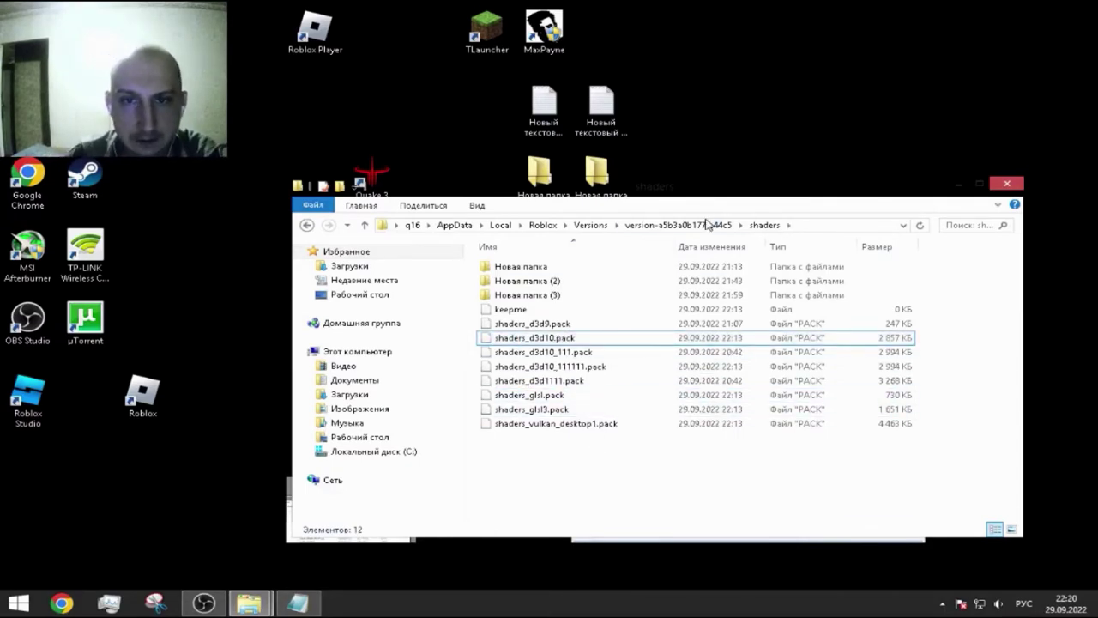
Delete the files from boost.dll through RenderSystem_GL.dll in the version folder.
{"action": "left_click", "coordinate": [708, 224]}
{"action": "scroll", "coordinate": [643, 399], "scroll_direction": "down", "scroll_amount": 1}
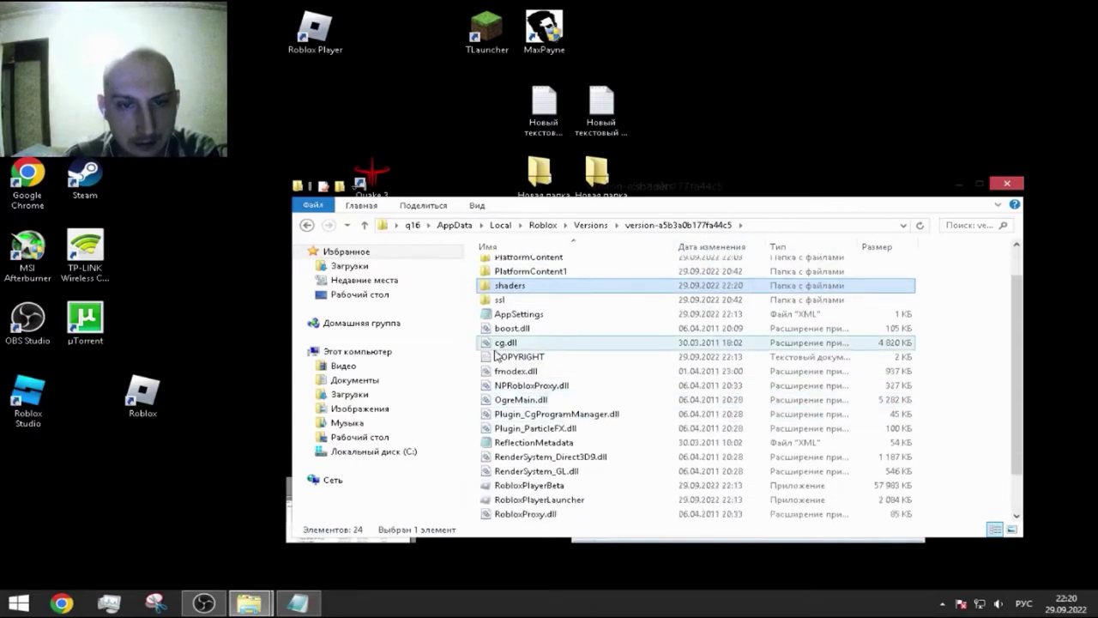
{"action": "left_click_drag", "start_coordinate": [473, 334], "coordinate": [558, 429]}
{"action": "scroll", "coordinate": [553, 419], "scroll_direction": "down", "scroll_amount": 1}
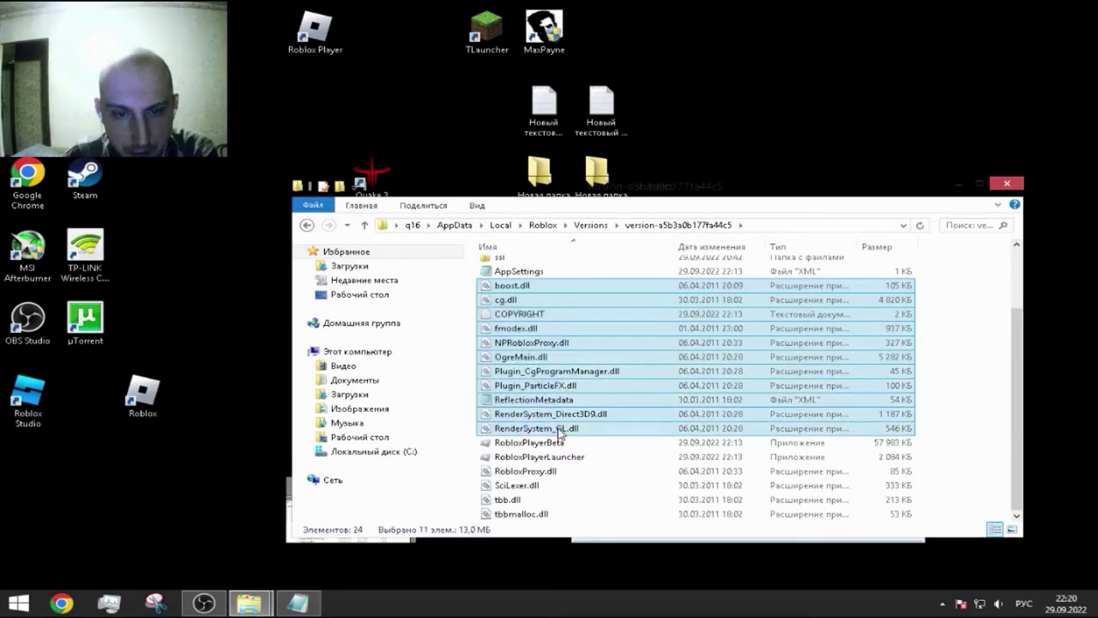
{"action": "right_click", "coordinate": [543, 400]}
{"action": "left_click", "coordinate": [585, 534]}
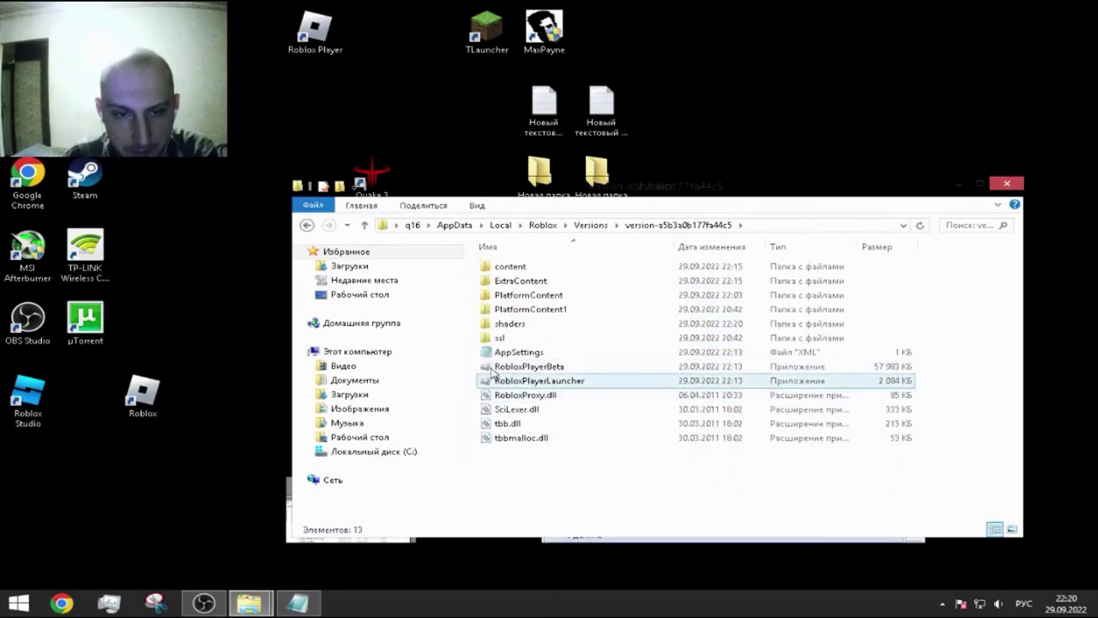
Delete RobloxProxy.dll, SciLexer.dll, tbb.dll and tbbmalloc.dll from the version folder.
{"action": "left_click_drag", "start_coordinate": [467, 400], "coordinate": [531, 460]}
{"action": "right_click", "coordinate": [528, 422]}
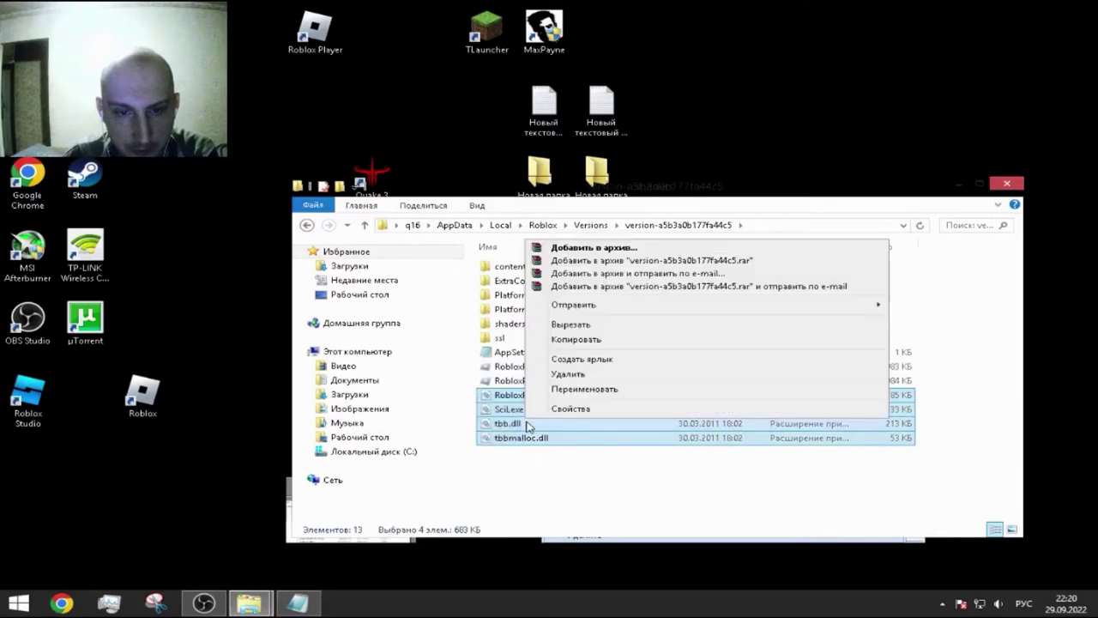
{"action": "left_click", "coordinate": [577, 374]}
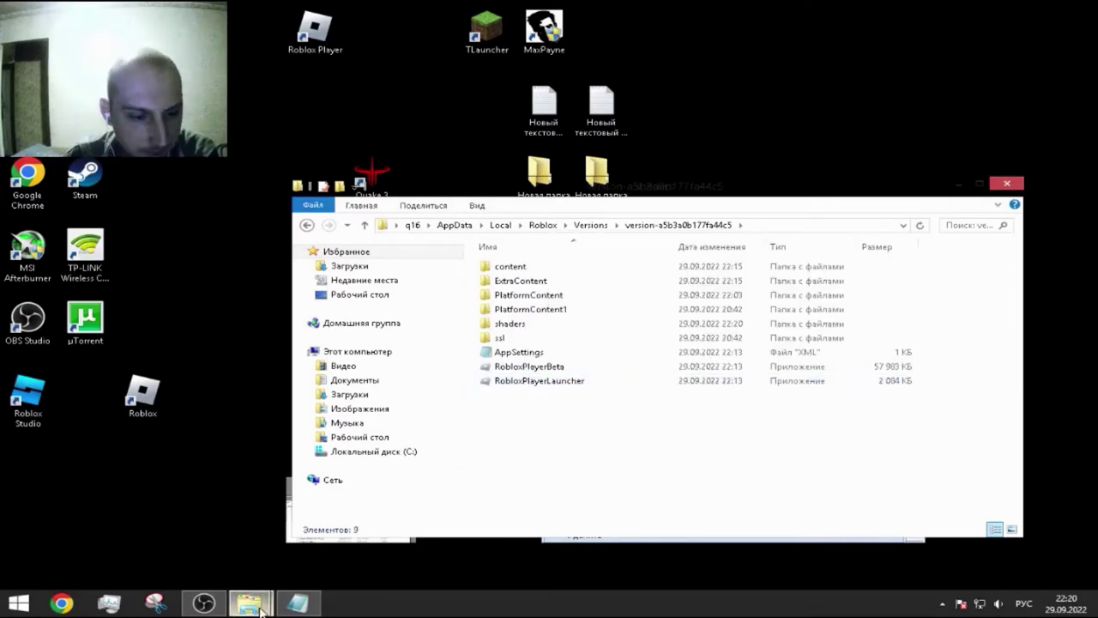
Check the files in the Games\Roblox folder on drive C and return to the version folder window.
{"action": "mouse_move", "coordinate": [249, 603]}
{"action": "left_click", "coordinate": [220, 519]}
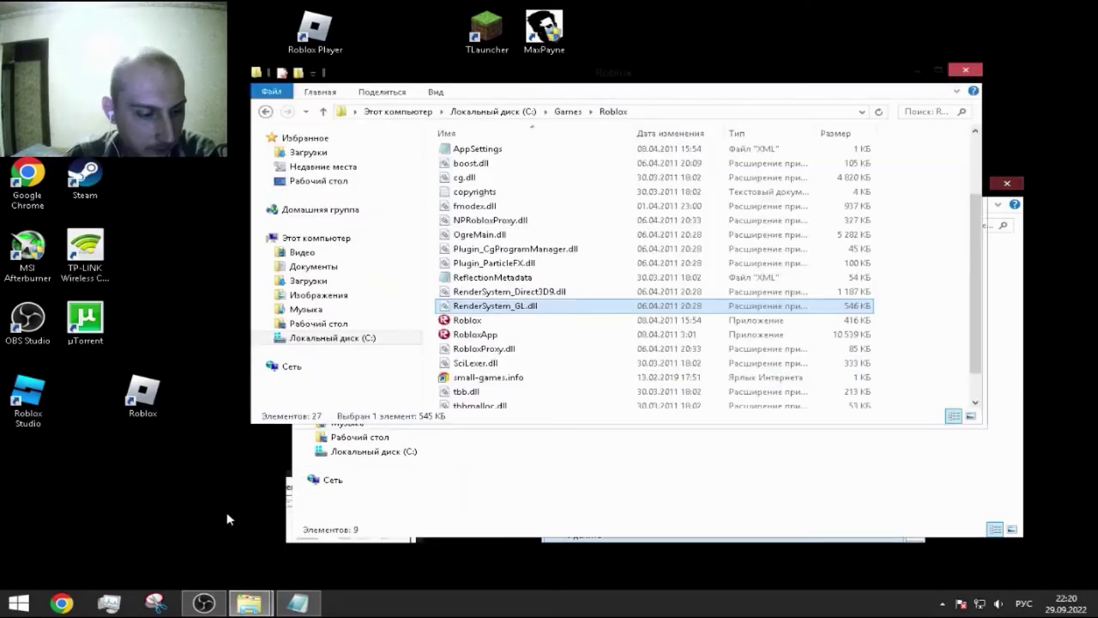
{"action": "left_click", "coordinate": [537, 497]}
Rename the LuaPackages folder in ExtraContent to LuaPackages1 and check its contents.
{"action": "key", "text": "F2"}
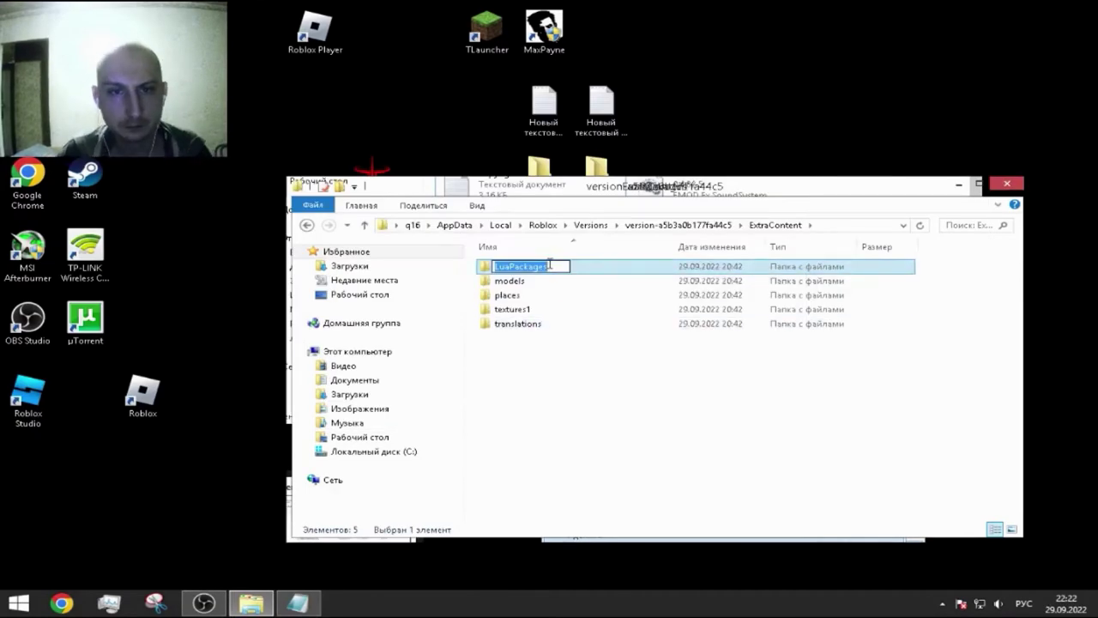
{"action": "key", "text": "End"}
{"action": "type", "text": "1"}
{"action": "key", "text": "Return"}
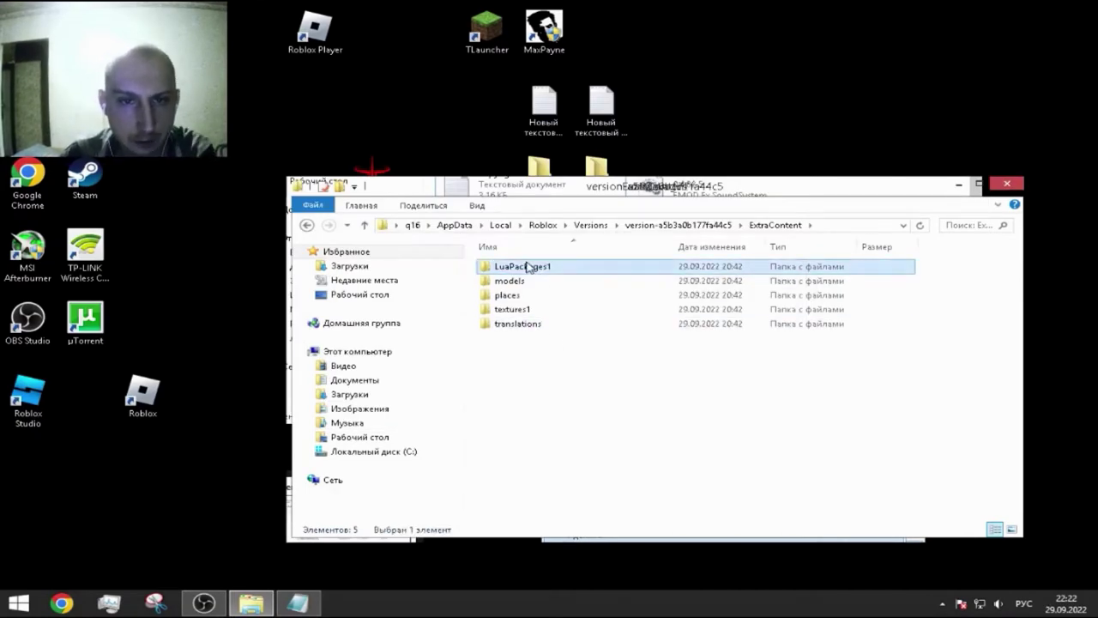
{"action": "double_click", "coordinate": [505, 265]}
{"action": "left_click", "coordinate": [738, 224]}
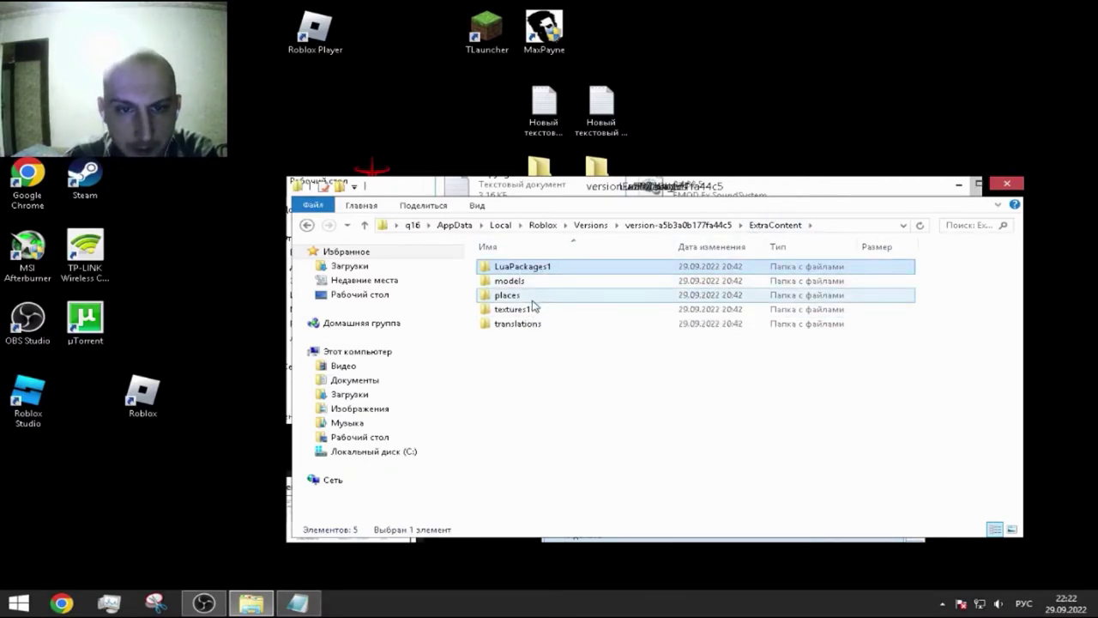
Return to the version folder, minimize its window and launch Roblox Player from the desktop.
{"action": "left_click", "coordinate": [695, 225]}
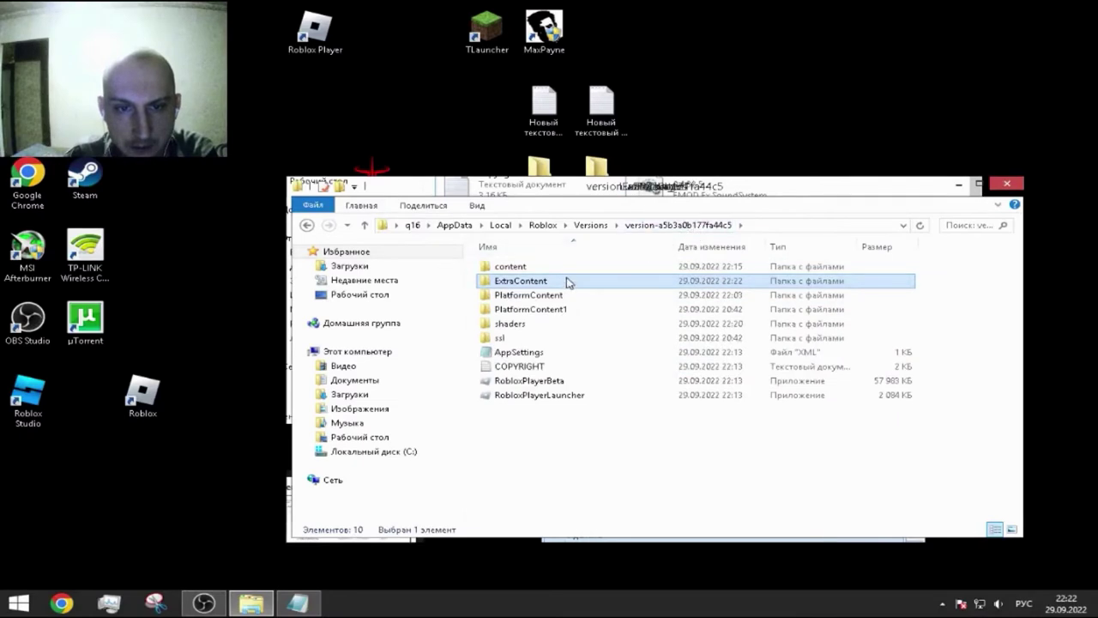
{"action": "left_click", "coordinate": [959, 184]}
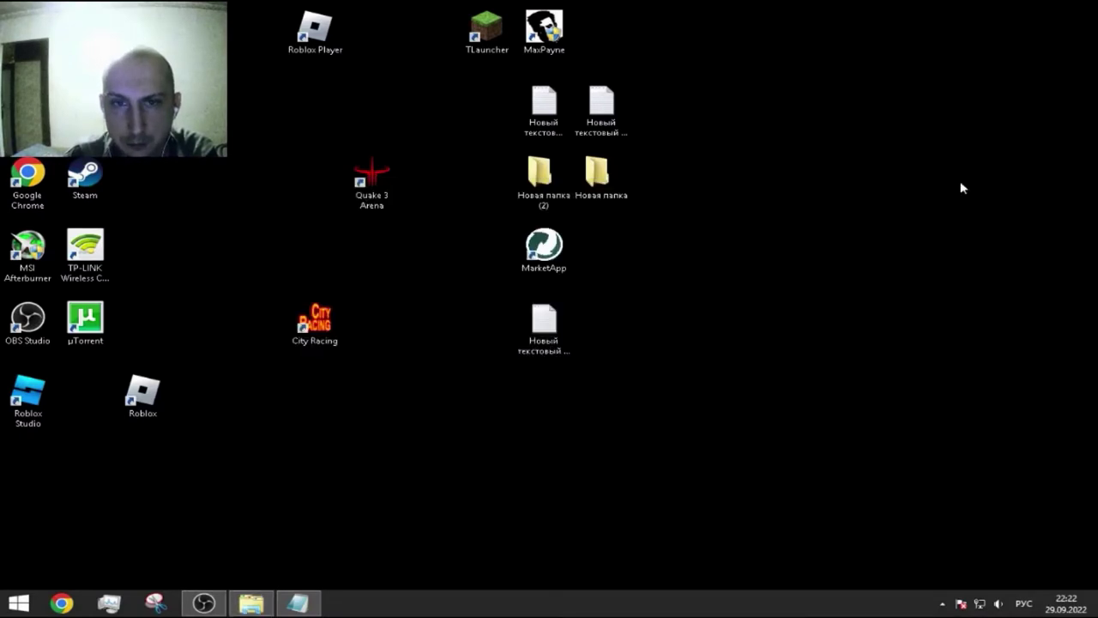
{"action": "double_click", "coordinate": [316, 30]}
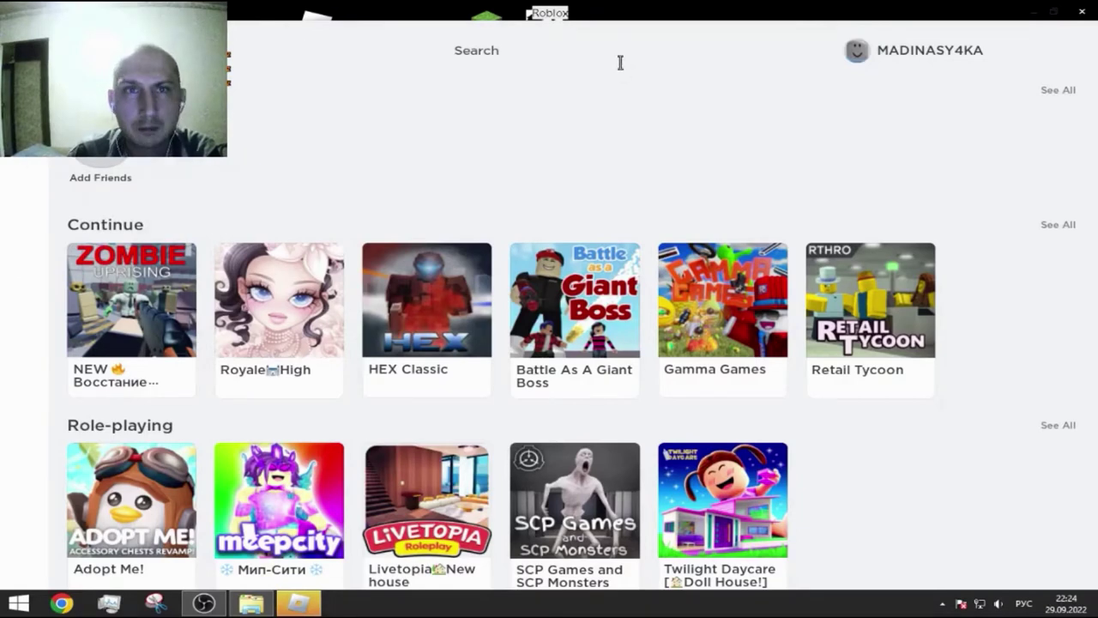
Test the Roblox window by restoring, moving, switching full screen and maximizing it, and close it.
{"action": "double_click", "coordinate": [358, 19]}
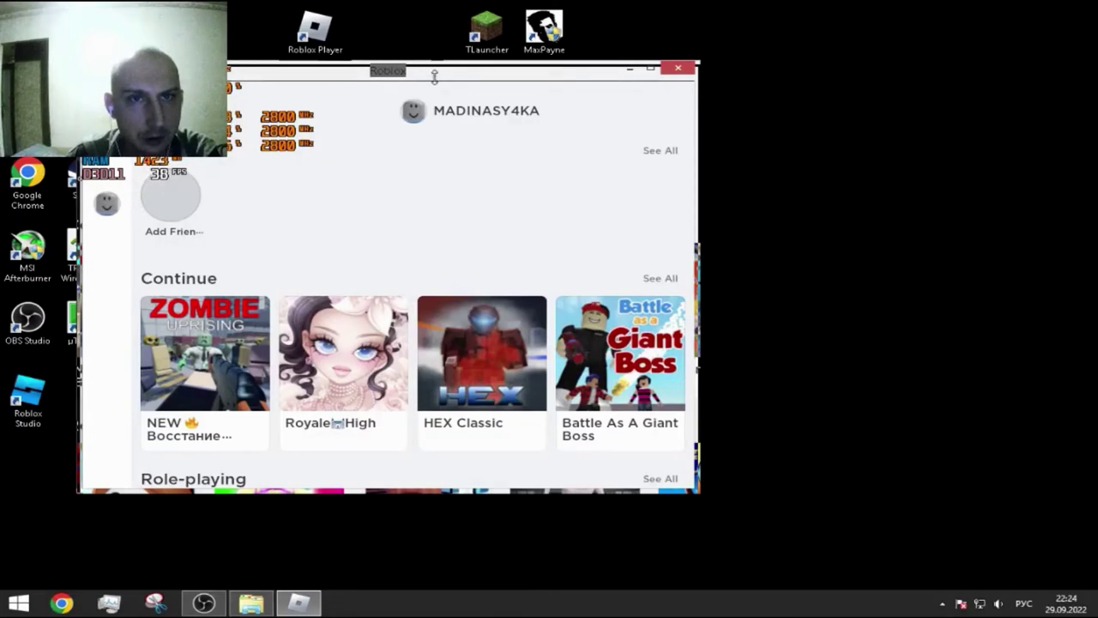
{"action": "left_click_drag", "start_coordinate": [461, 79], "coordinate": [764, 137]}
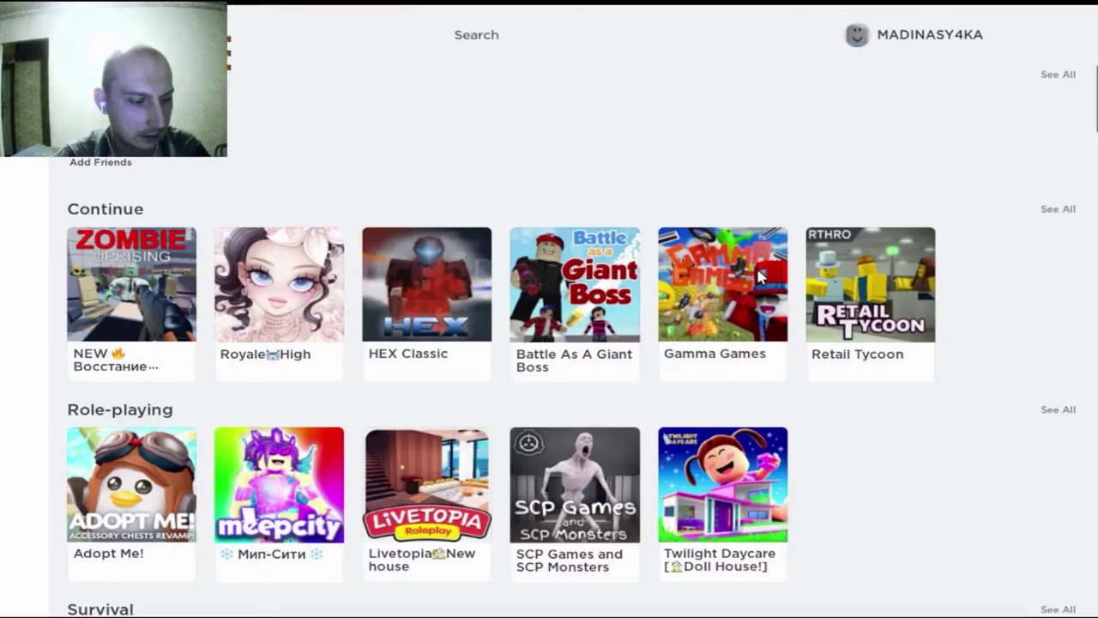
{"action": "key", "text": "F11"}
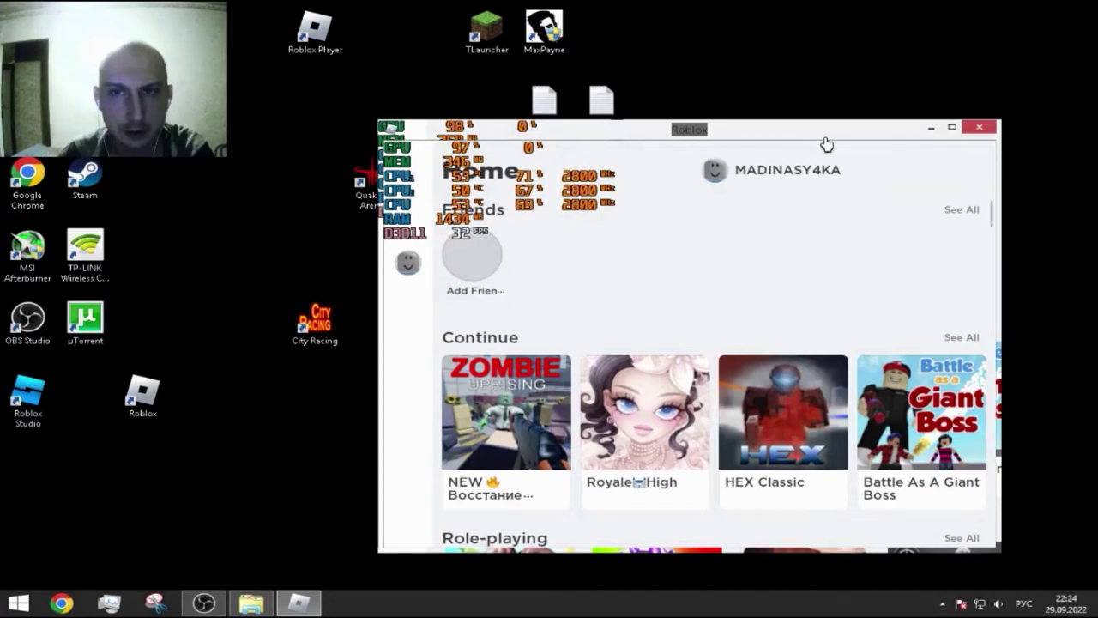
{"action": "left_click", "coordinate": [951, 127]}
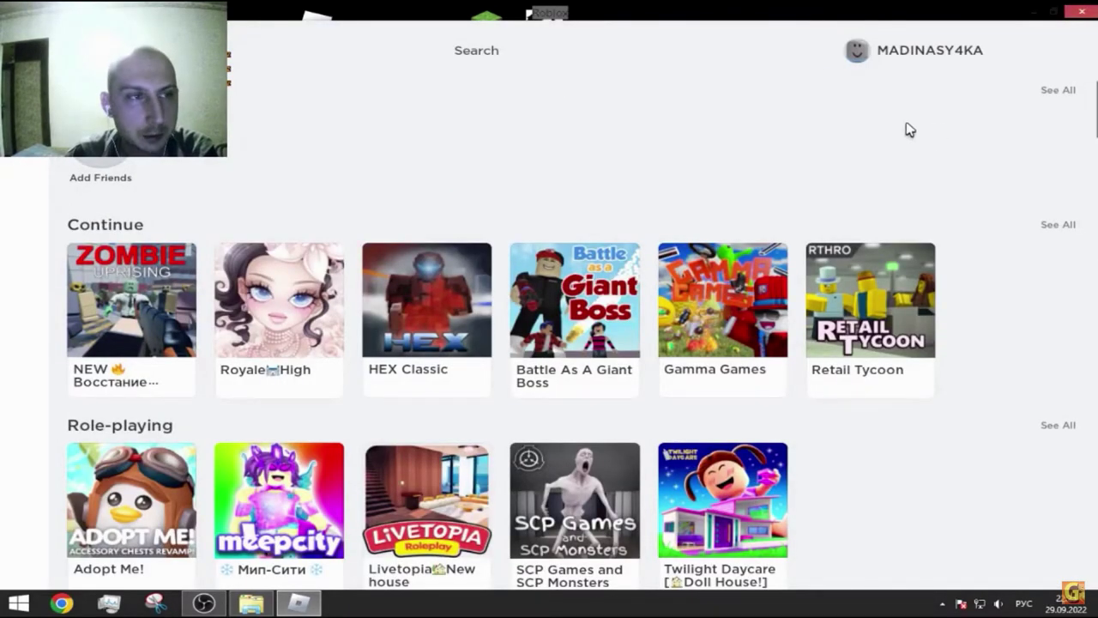
{"action": "left_click", "coordinate": [1071, 14]}
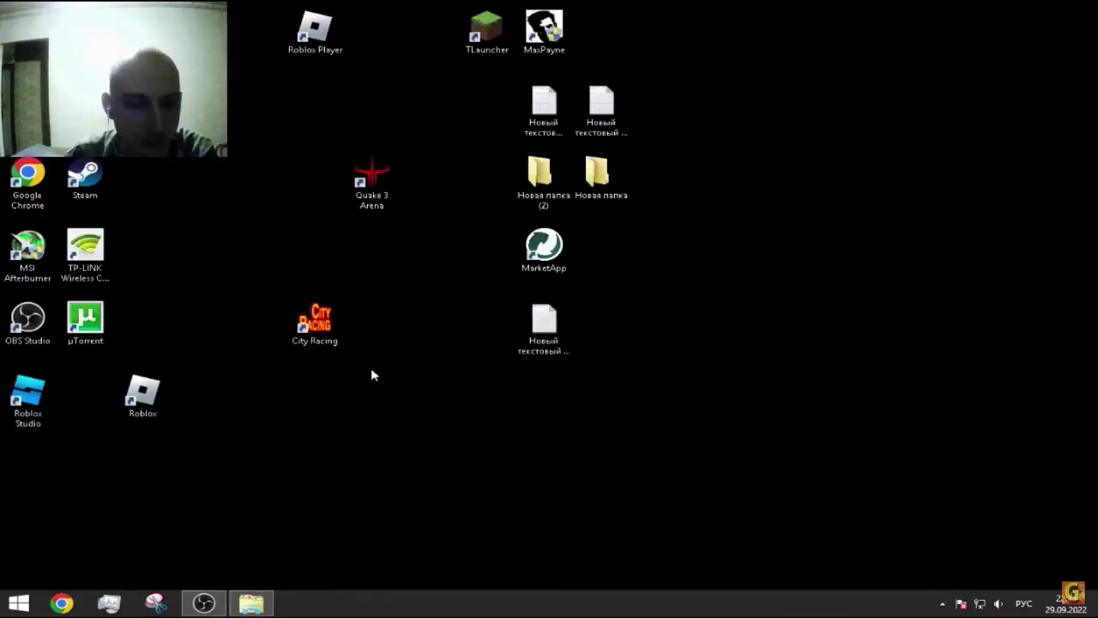
Look through the configs folder, the content folder and the scripts inside its avatar subfolder.
{"action": "left_click", "coordinate": [253, 592]}
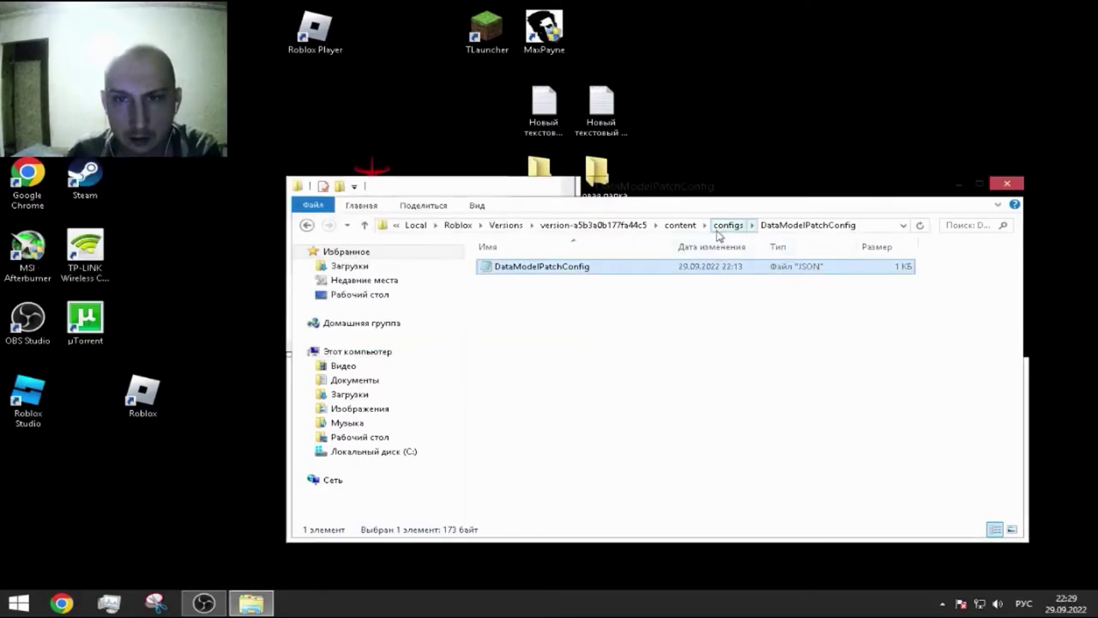
{"action": "left_click", "coordinate": [720, 224]}
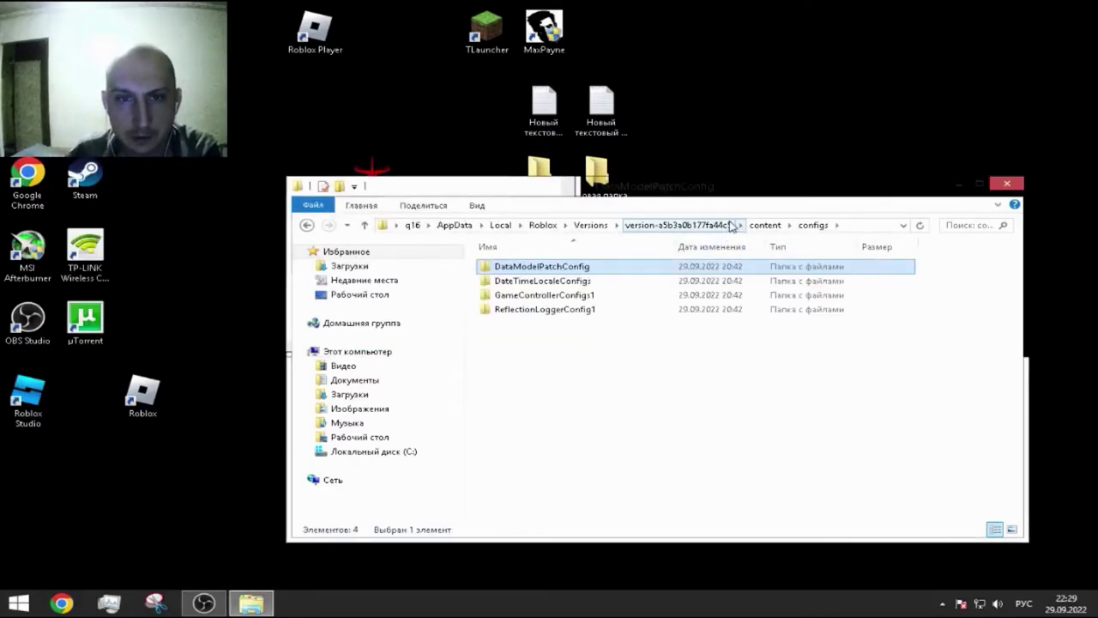
{"action": "left_click", "coordinate": [765, 225]}
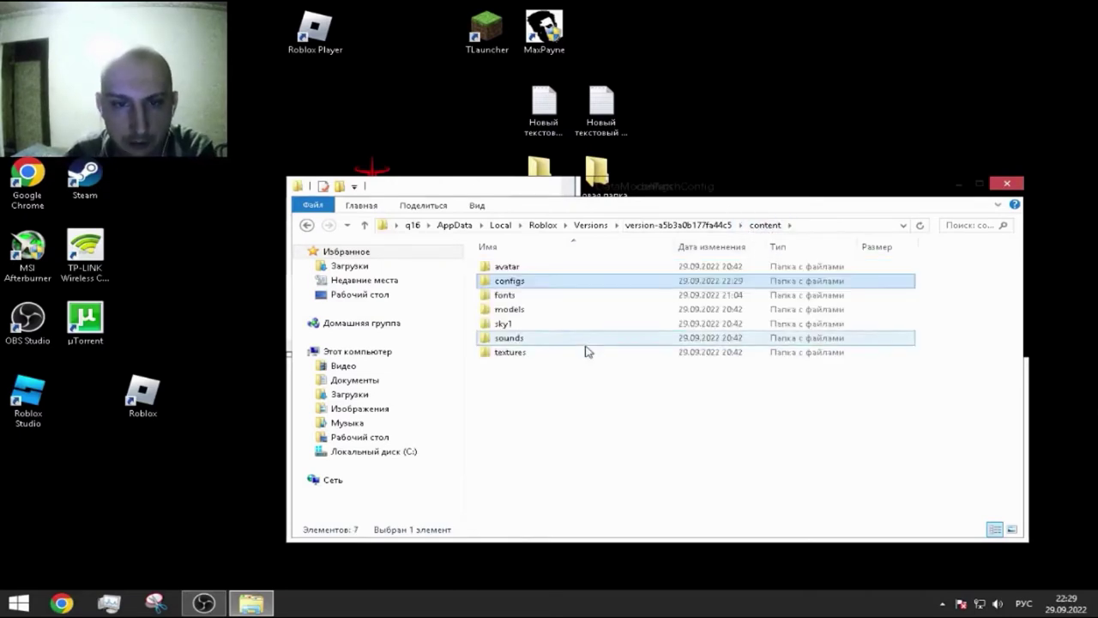
{"action": "double_click", "coordinate": [525, 265]}
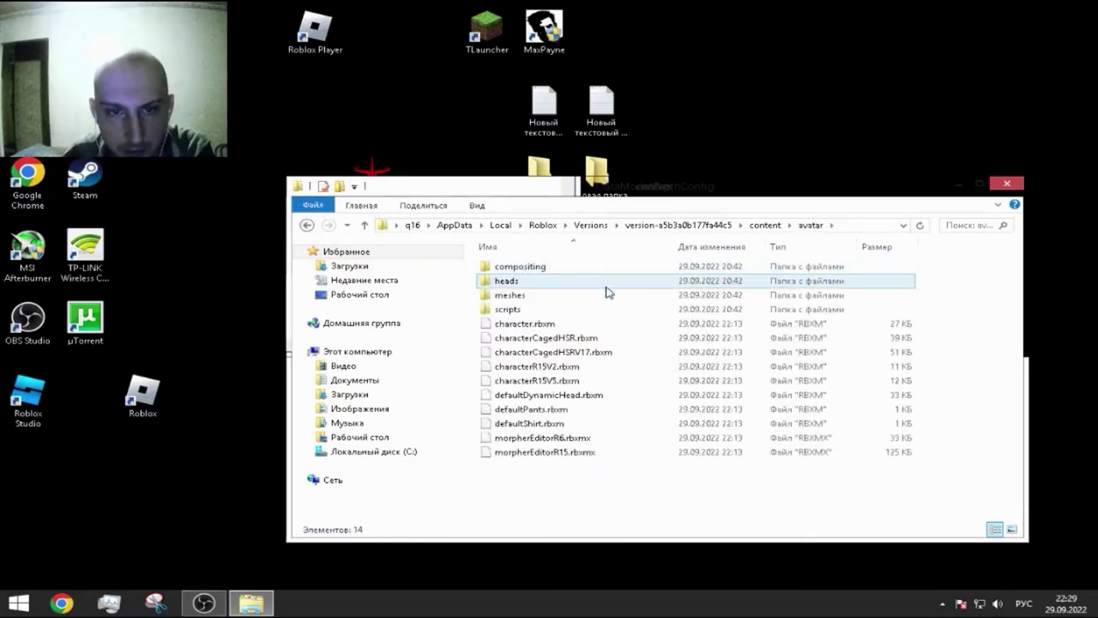
{"action": "double_click", "coordinate": [515, 309]}
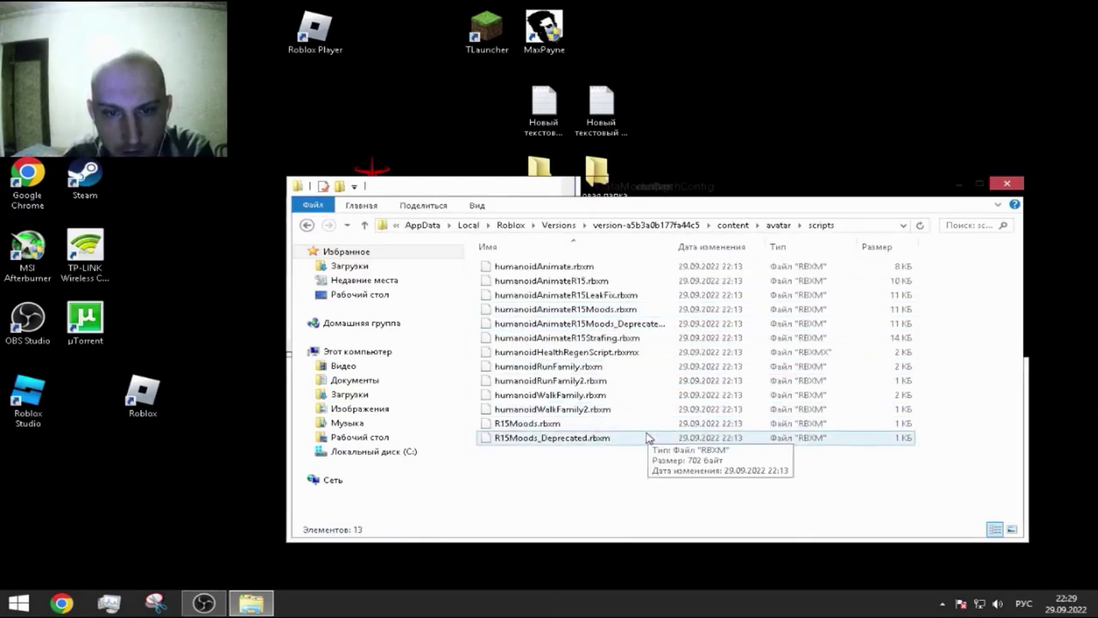
{"action": "left_click", "coordinate": [734, 224]}
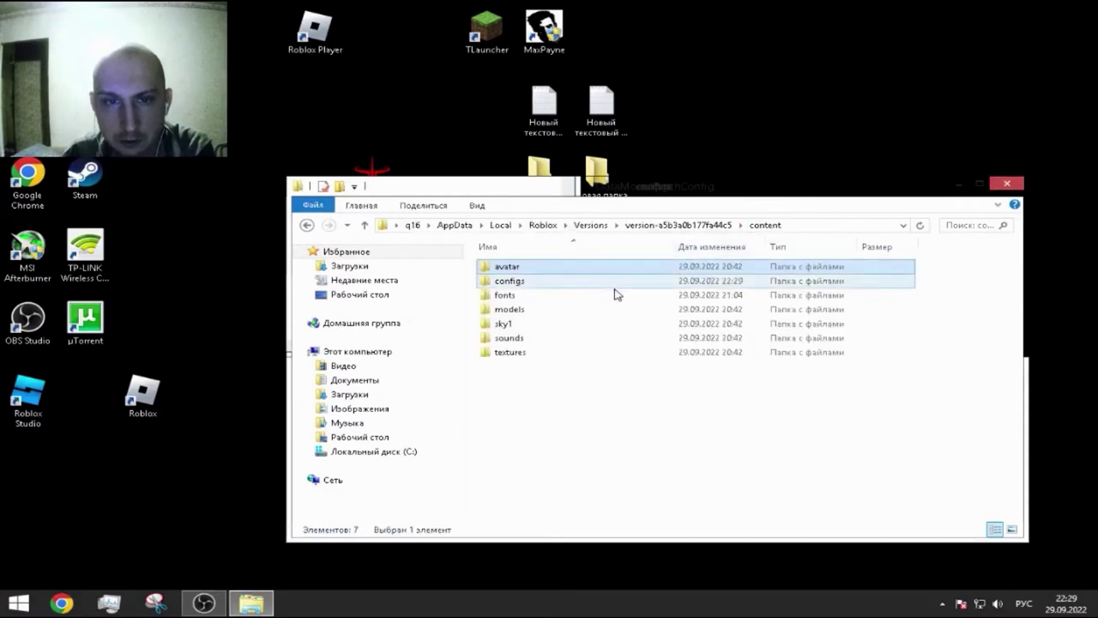
Rename the scripts folder inside content\avatar to scripts1.
{"action": "double_click", "coordinate": [520, 268]}
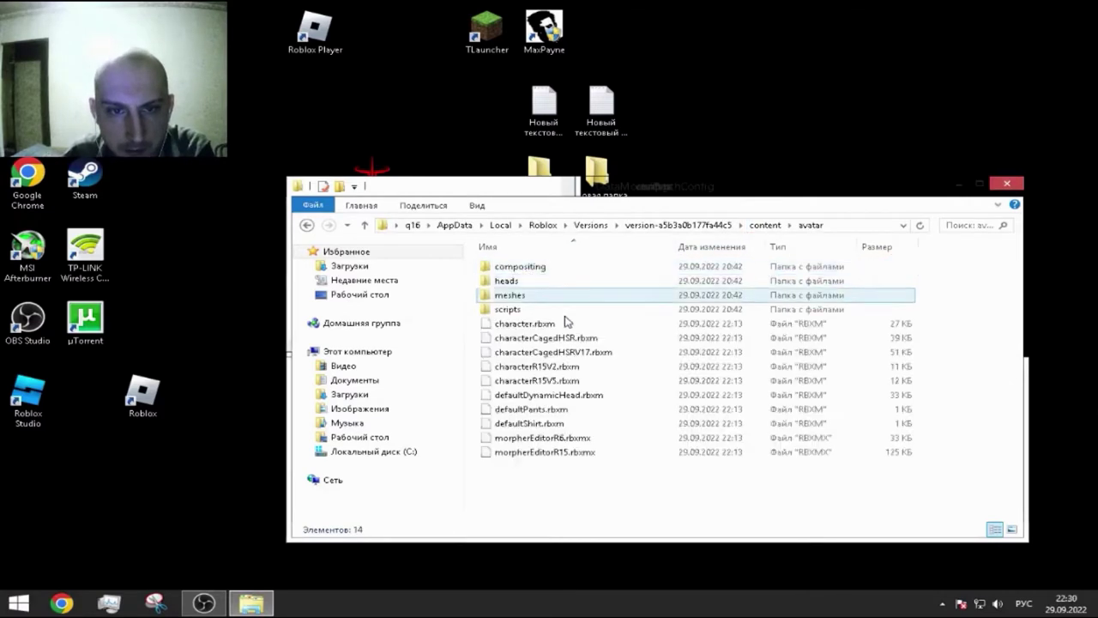
{"action": "right_click", "coordinate": [516, 310]}
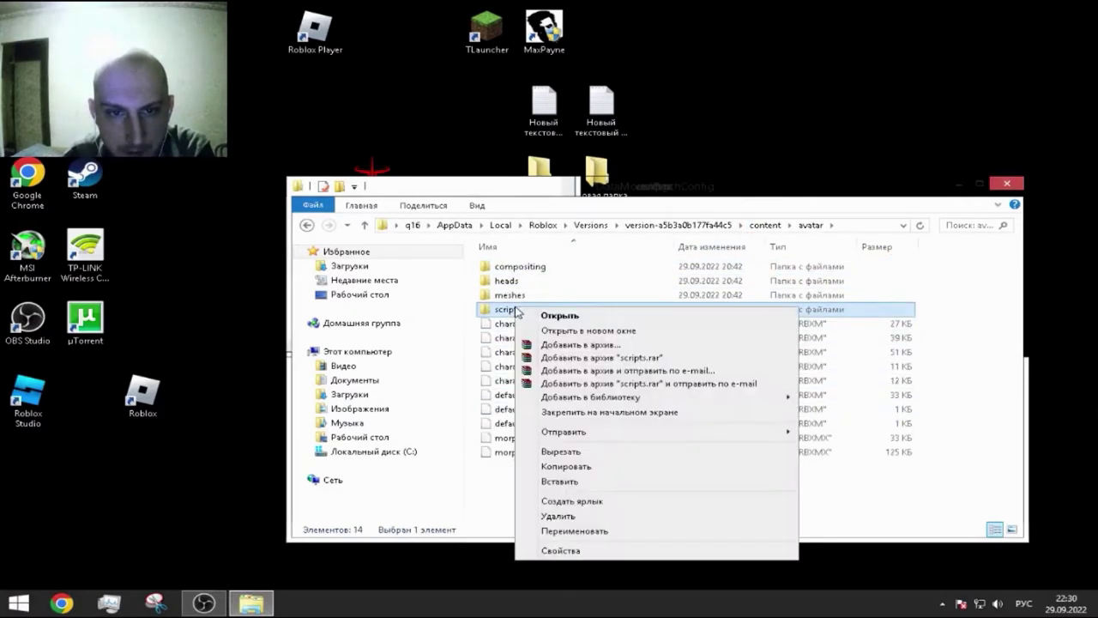
{"action": "left_click", "coordinate": [582, 531]}
{"action": "left_click", "coordinate": [530, 309]}
{"action": "type", "text": "1"}
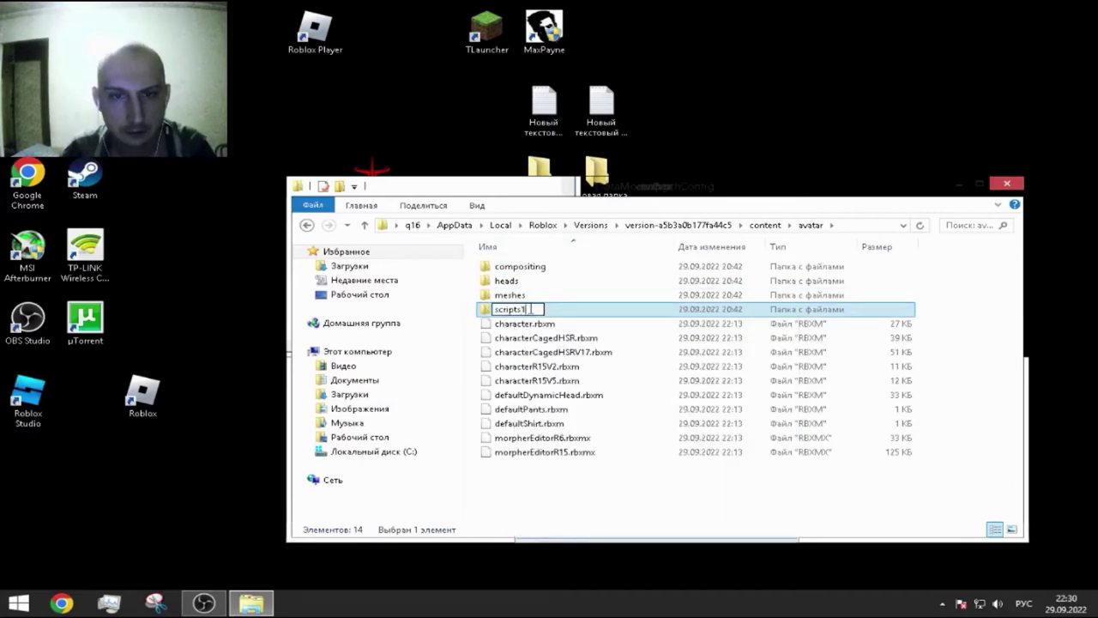
{"action": "left_click", "coordinate": [559, 487]}
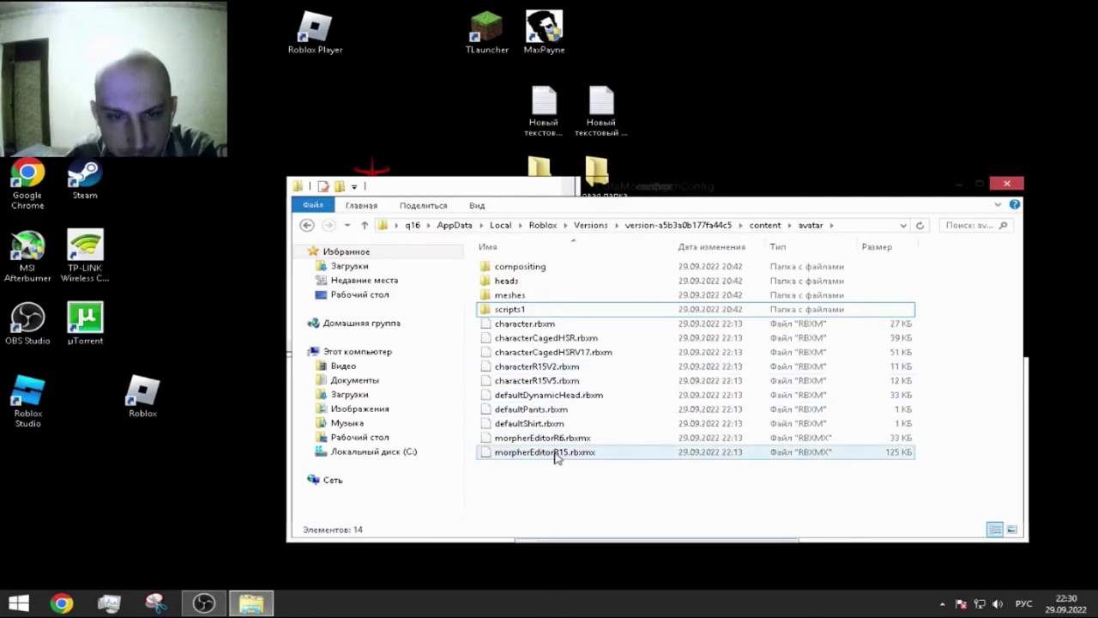
Examine the files in the meshes, heads and compositing subfolders of the avatar folder.
{"action": "double_click", "coordinate": [516, 295]}
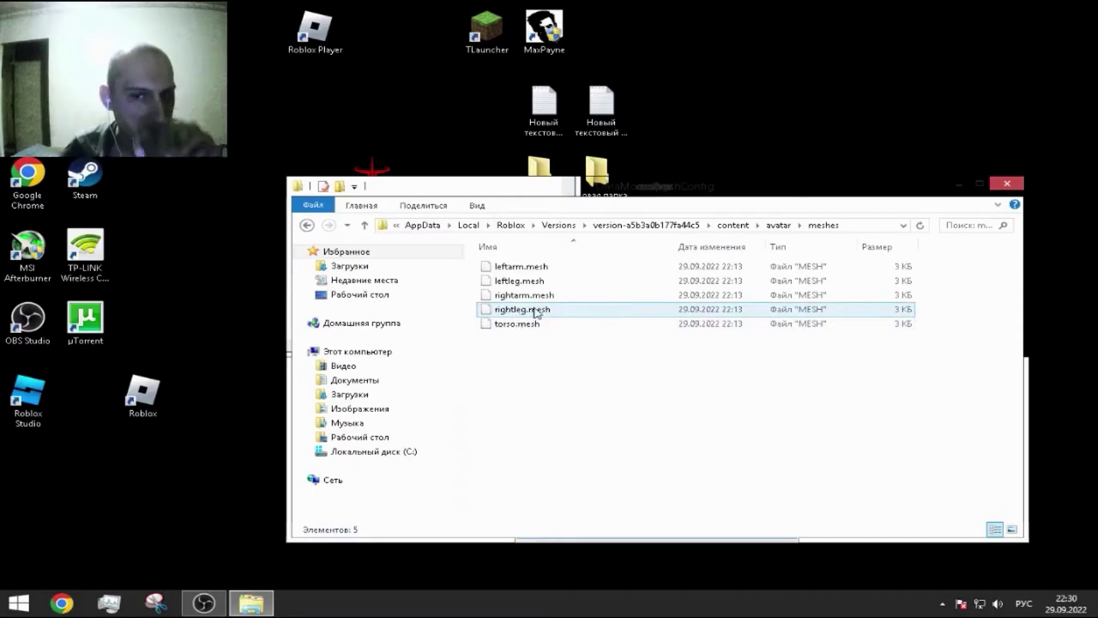
{"action": "left_click", "coordinate": [778, 225]}
{"action": "double_click", "coordinate": [504, 282]}
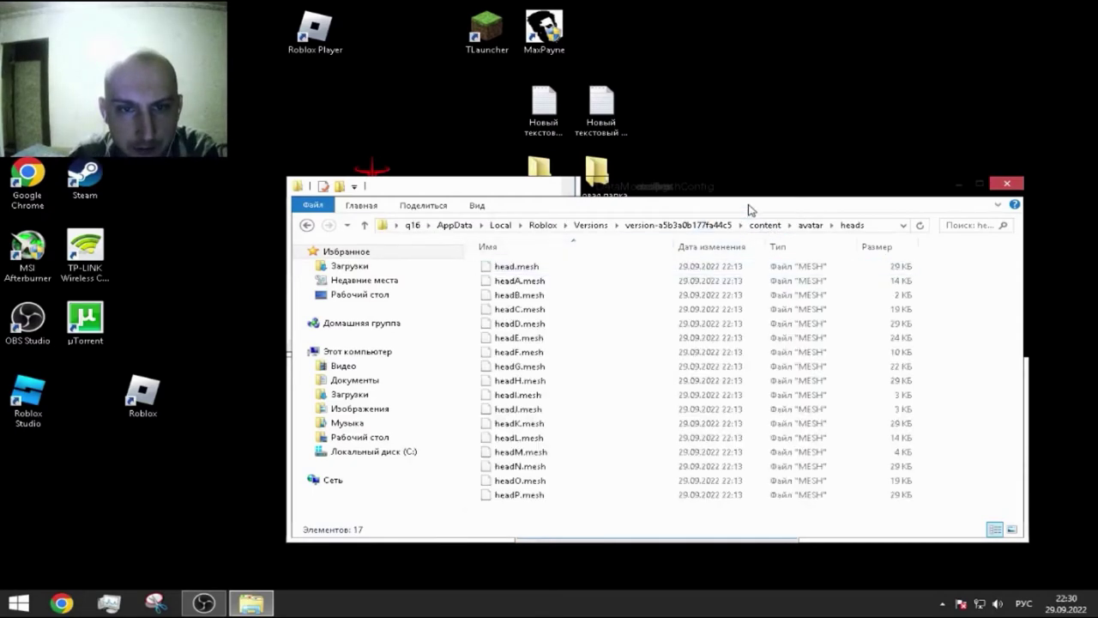
{"action": "left_click", "coordinate": [811, 225]}
{"action": "double_click", "coordinate": [525, 265]}
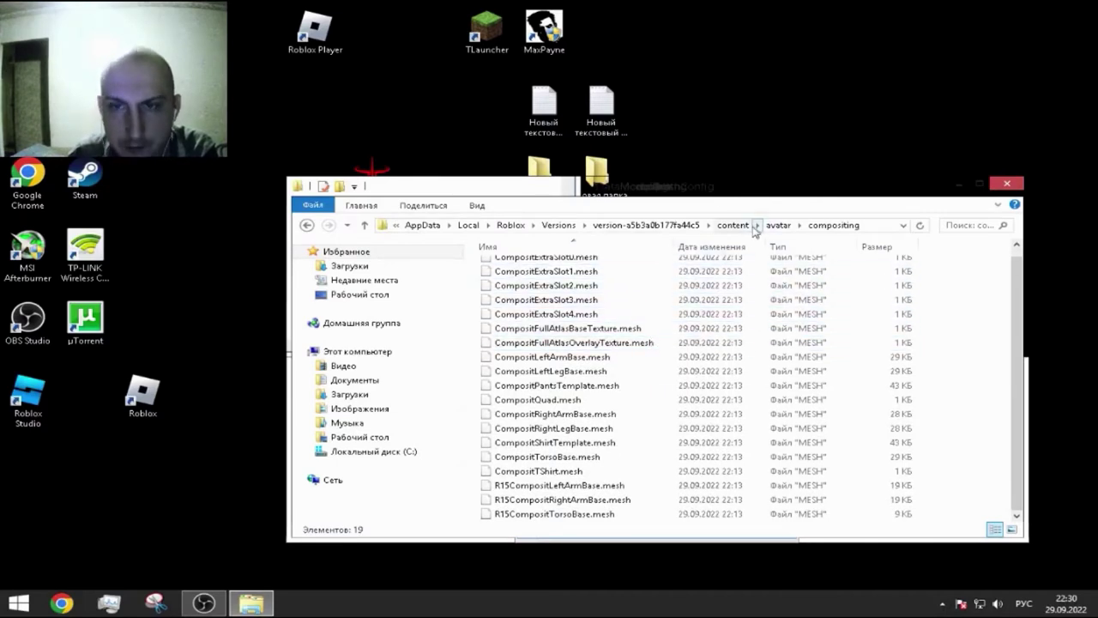
{"action": "left_click", "coordinate": [778, 225]}
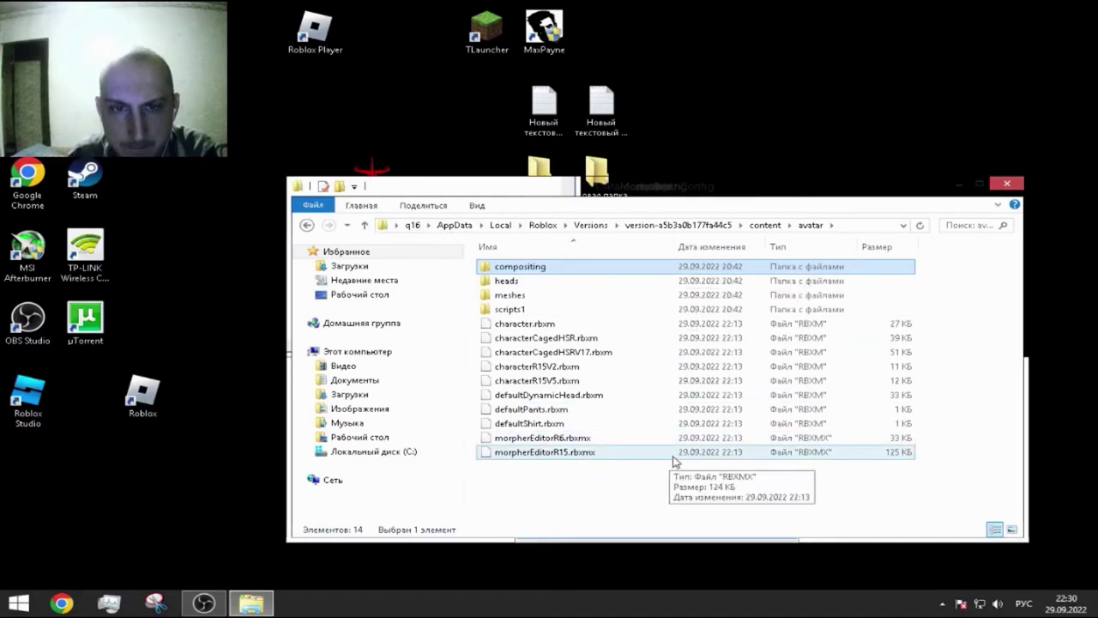
Rename the gamecontrollerdb text file in the content\fonts folder to gamecontrollerdb1.
{"action": "left_click", "coordinate": [765, 225]}
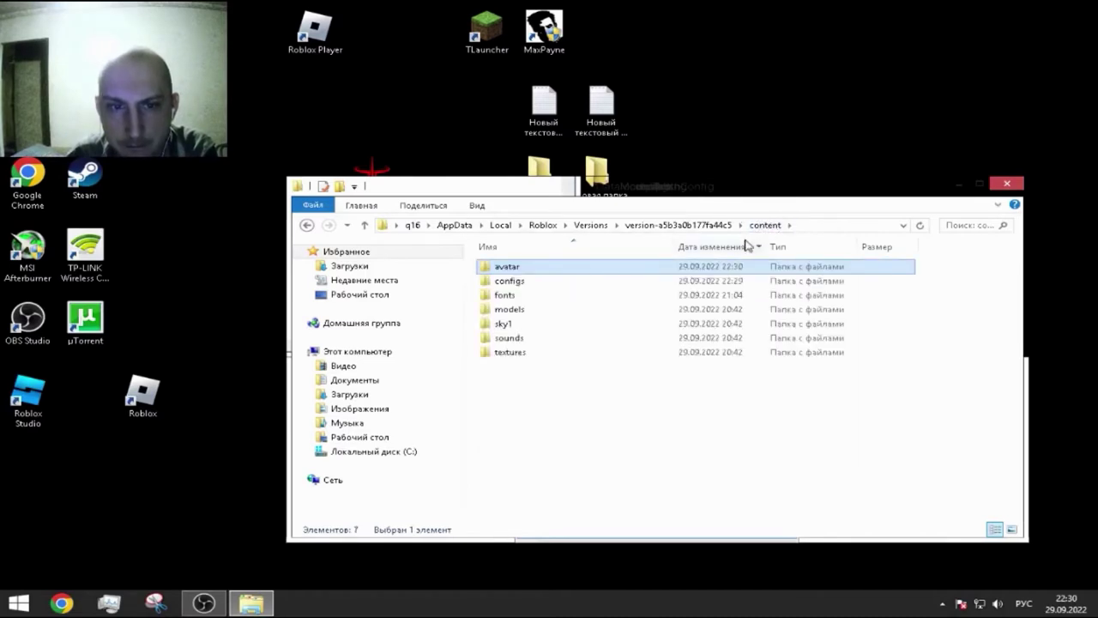
{"action": "double_click", "coordinate": [505, 296]}
{"action": "scroll", "coordinate": [625, 326], "scroll_direction": "down", "scroll_amount": 5}
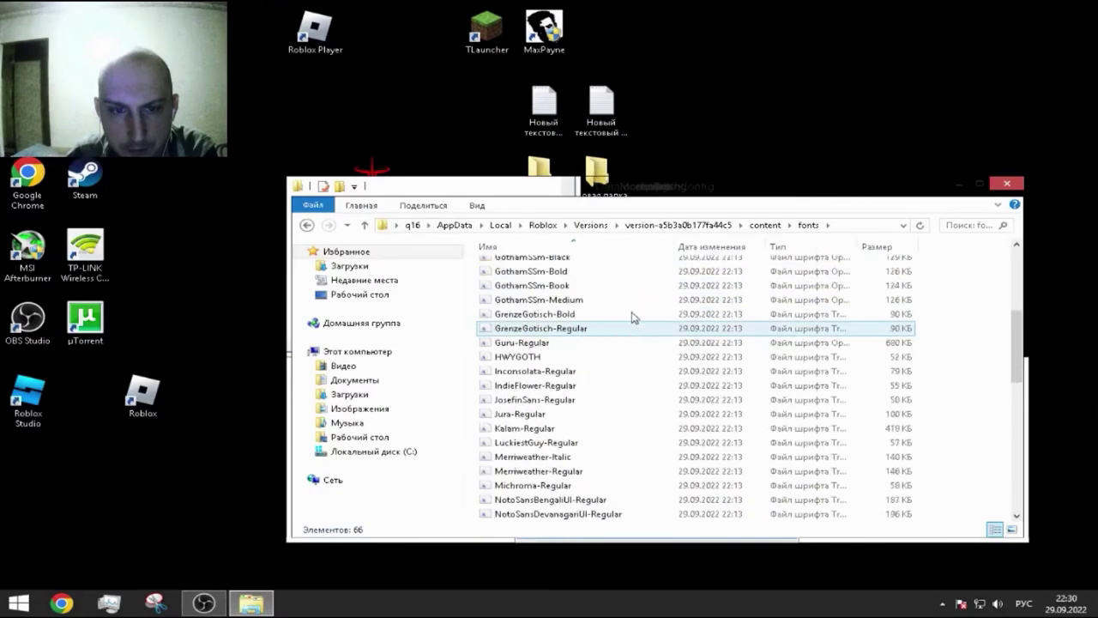
{"action": "scroll", "coordinate": [620, 316], "scroll_direction": "up", "scroll_amount": 2}
{"action": "right_click", "coordinate": [532, 320]}
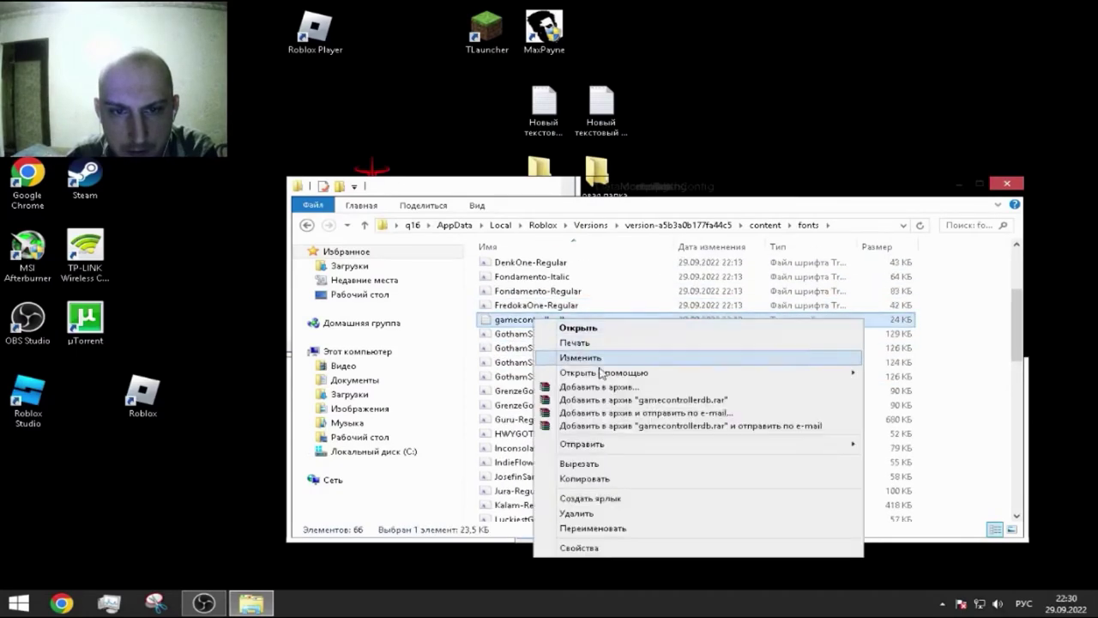
{"action": "left_click", "coordinate": [590, 529]}
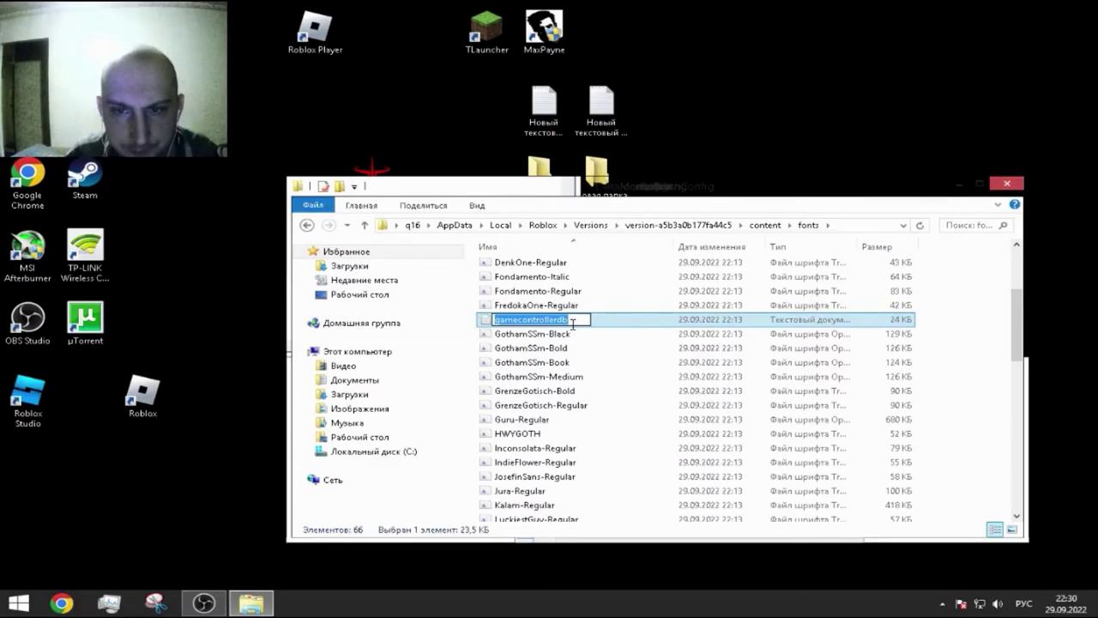
{"action": "left_click", "coordinate": [582, 319]}
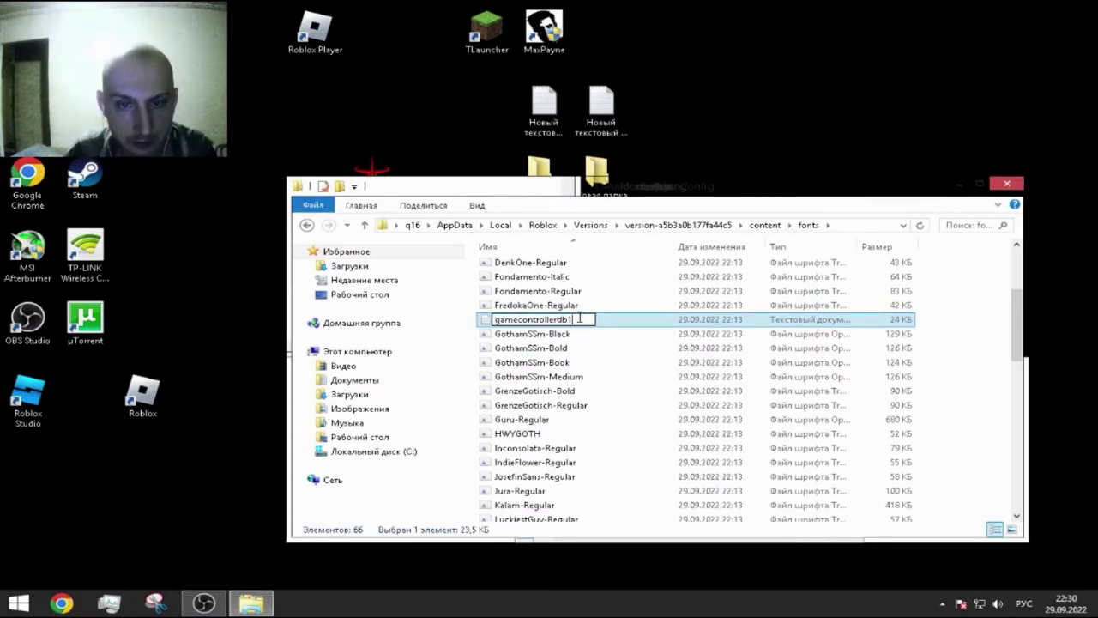
{"action": "key", "text": "Return"}
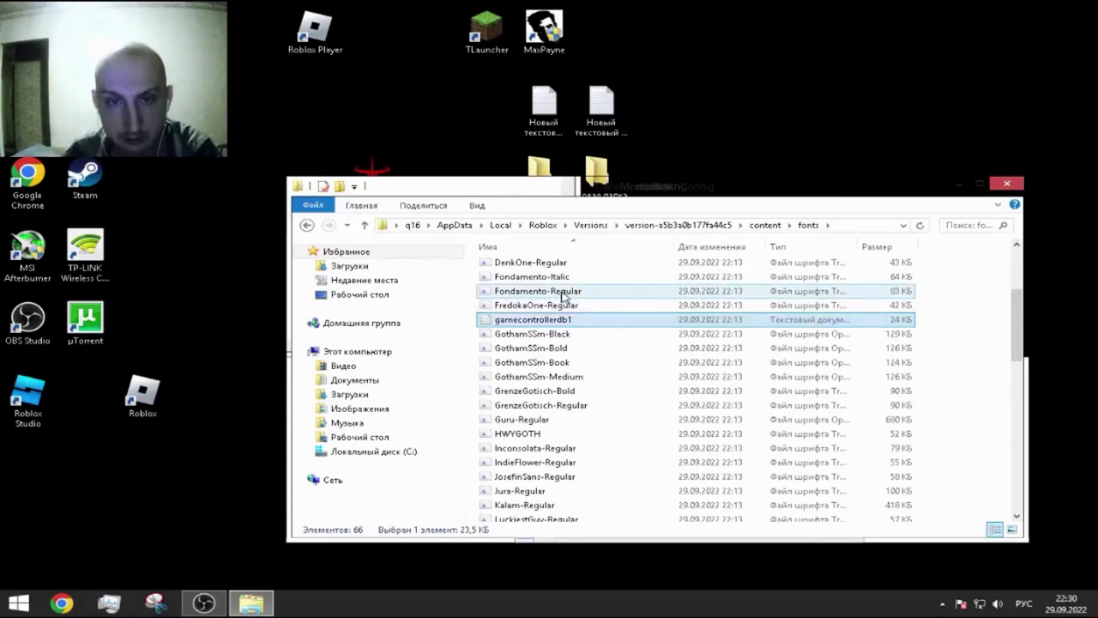
Look through the remaining files in the fonts folder and open the action_falling sound in the content\sounds folder.
{"action": "scroll", "coordinate": [575, 322], "scroll_direction": "down", "scroll_amount": 4}
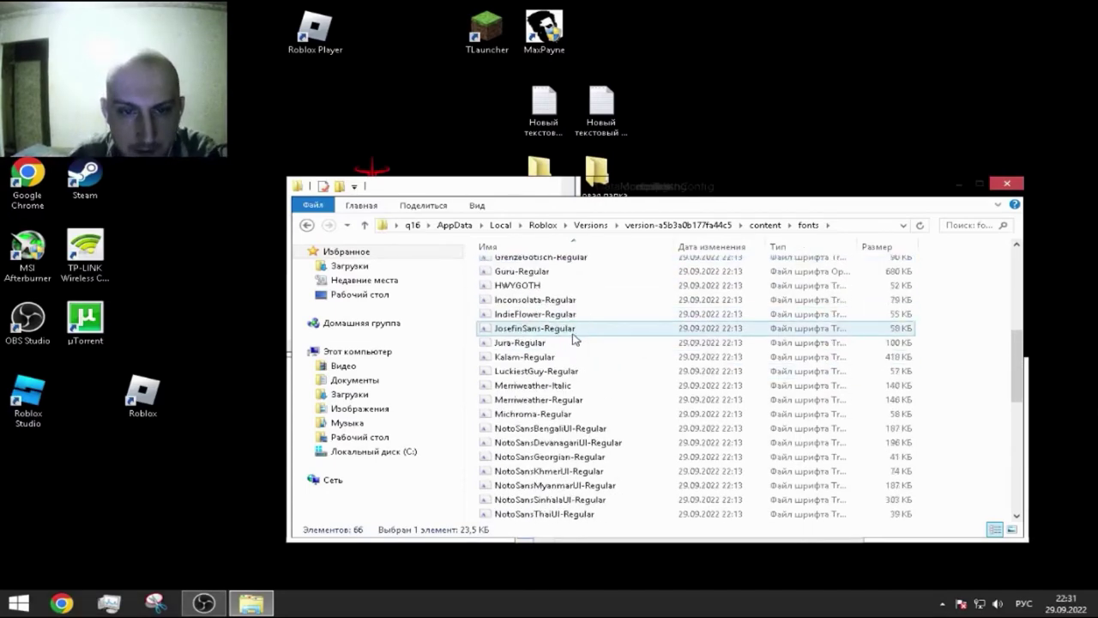
{"action": "scroll", "coordinate": [579, 329], "scroll_direction": "down", "scroll_amount": 5}
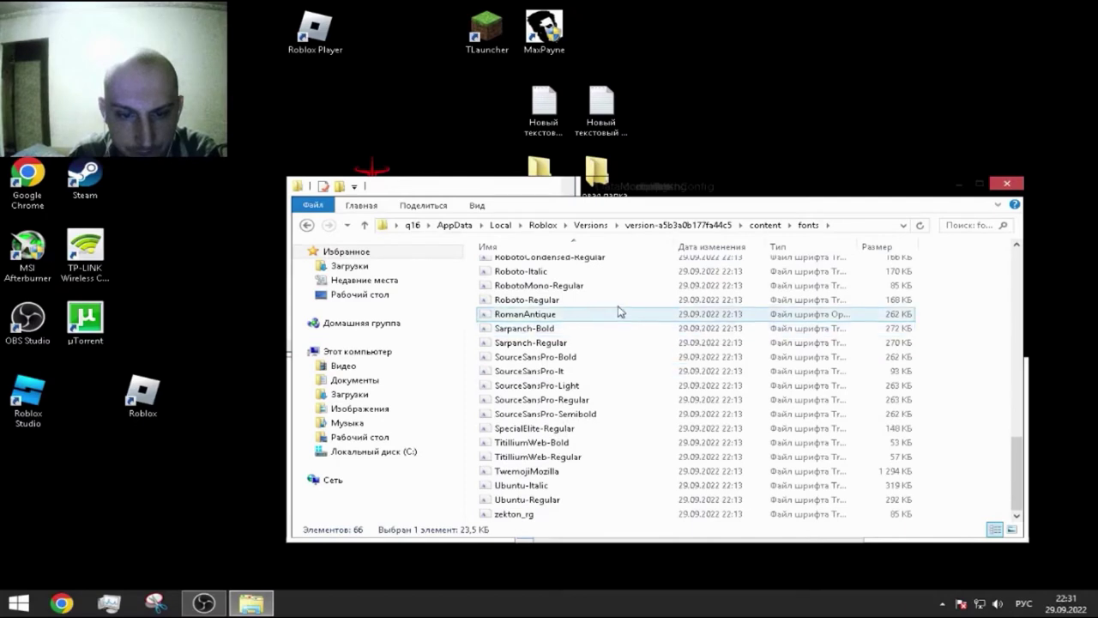
{"action": "key", "text": "alt+Left"}
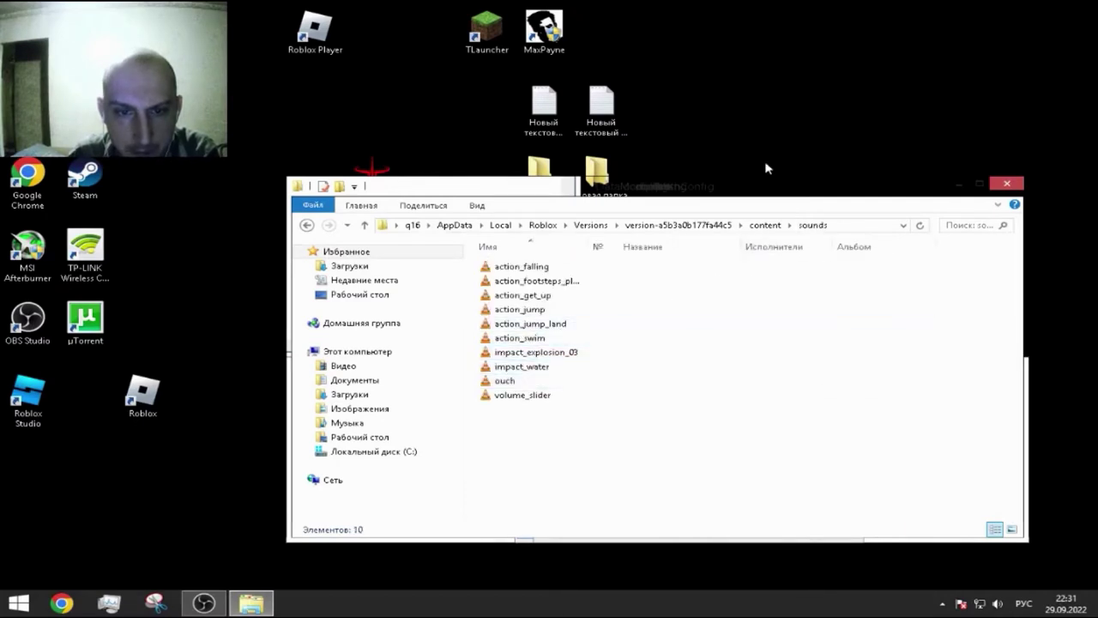
{"action": "left_click", "coordinate": [538, 269]}
{"action": "double_click", "coordinate": [539, 269]}
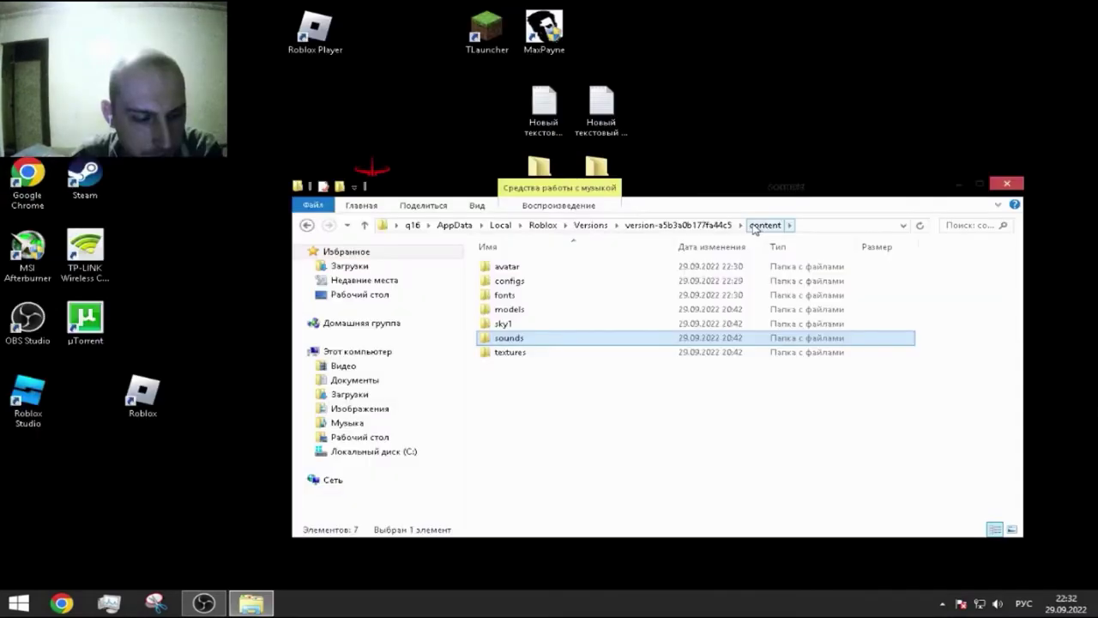
Rename the Cursors folder inside content\textures to Cursors1, with the folder window maximized.
{"action": "left_click", "coordinate": [514, 358]}
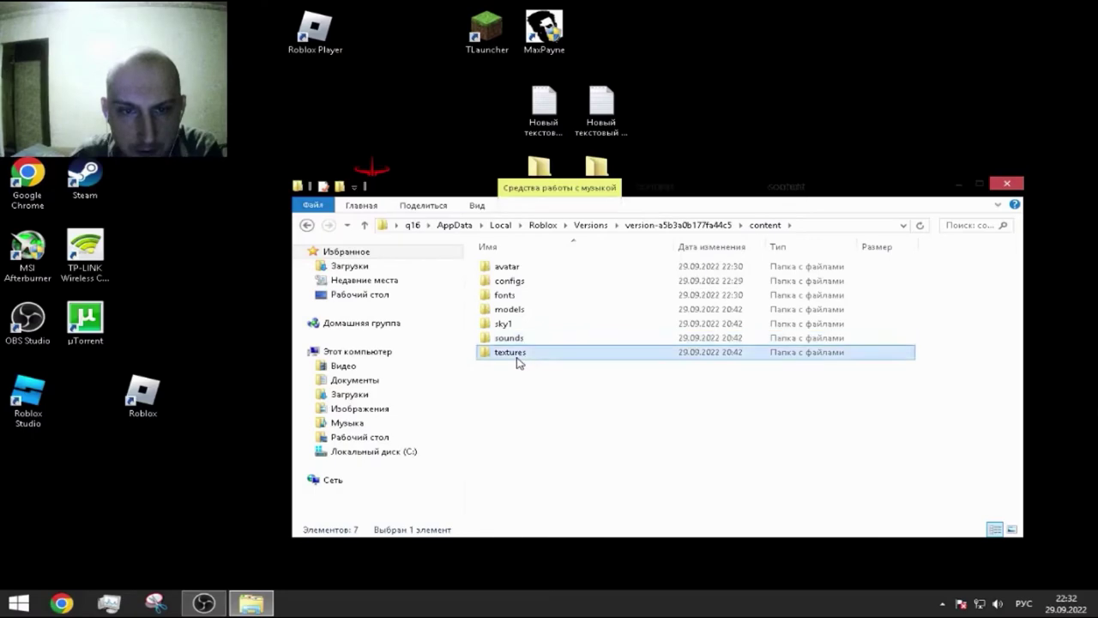
{"action": "double_click", "coordinate": [517, 360]}
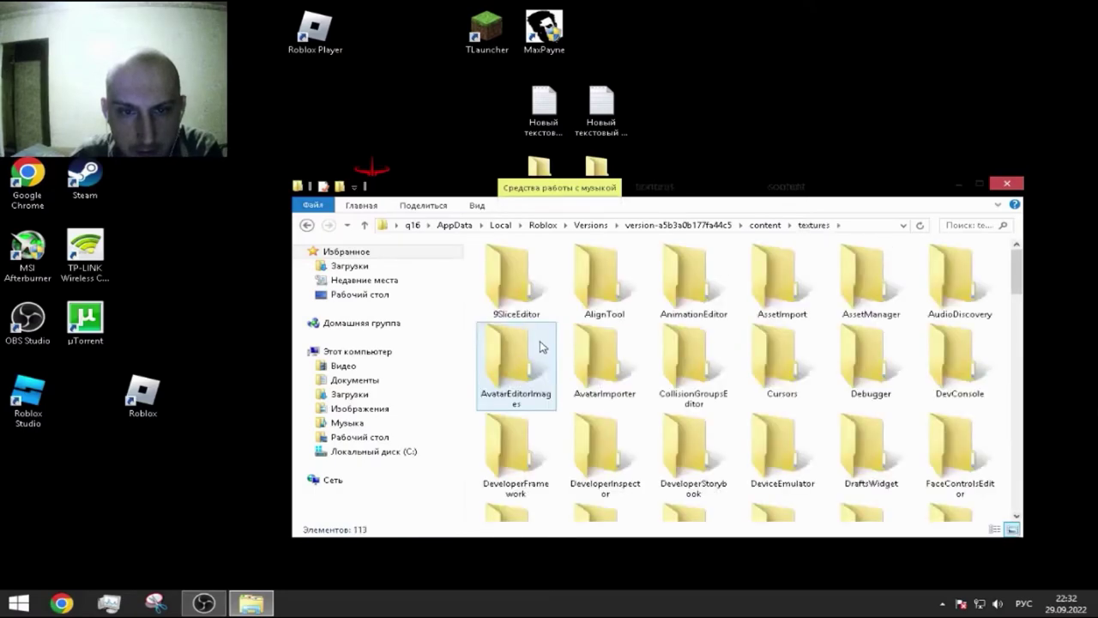
{"action": "left_click", "coordinate": [979, 182]}
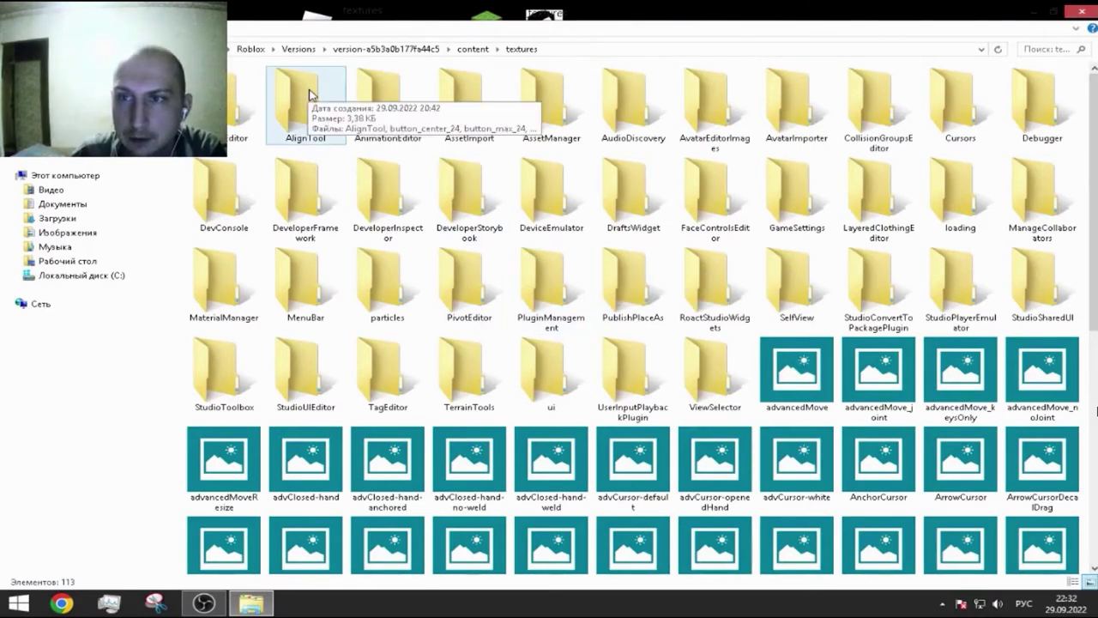
{"action": "right_click", "coordinate": [970, 116]}
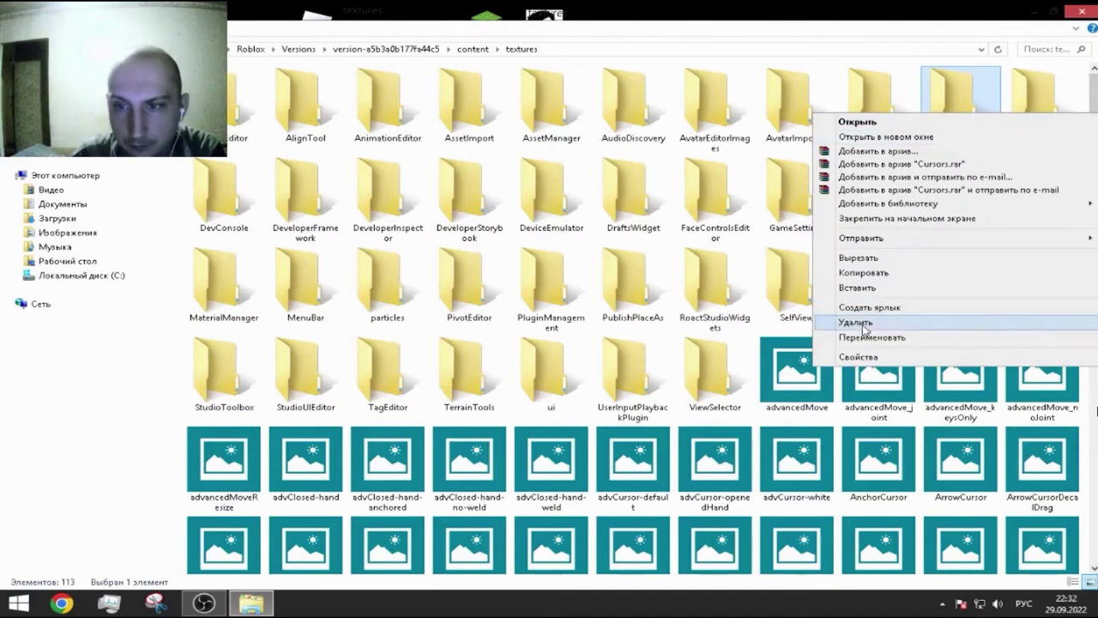
{"action": "left_click", "coordinate": [870, 337]}
{"action": "left_click", "coordinate": [980, 138]}
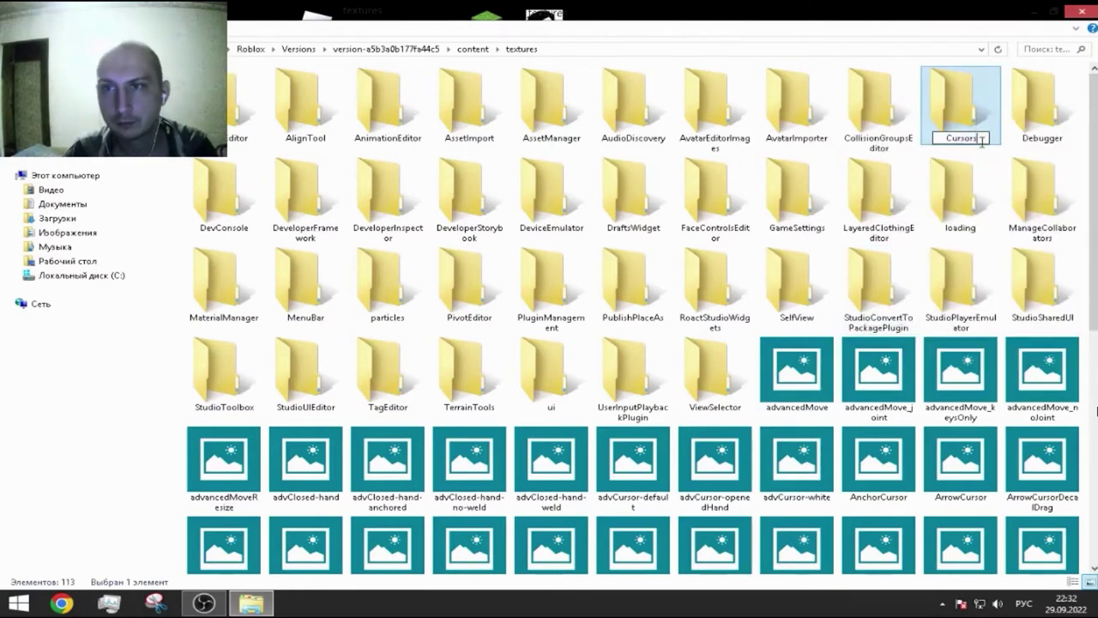
{"action": "type", "text": "1"}
{"action": "left_click", "coordinate": [895, 206]}
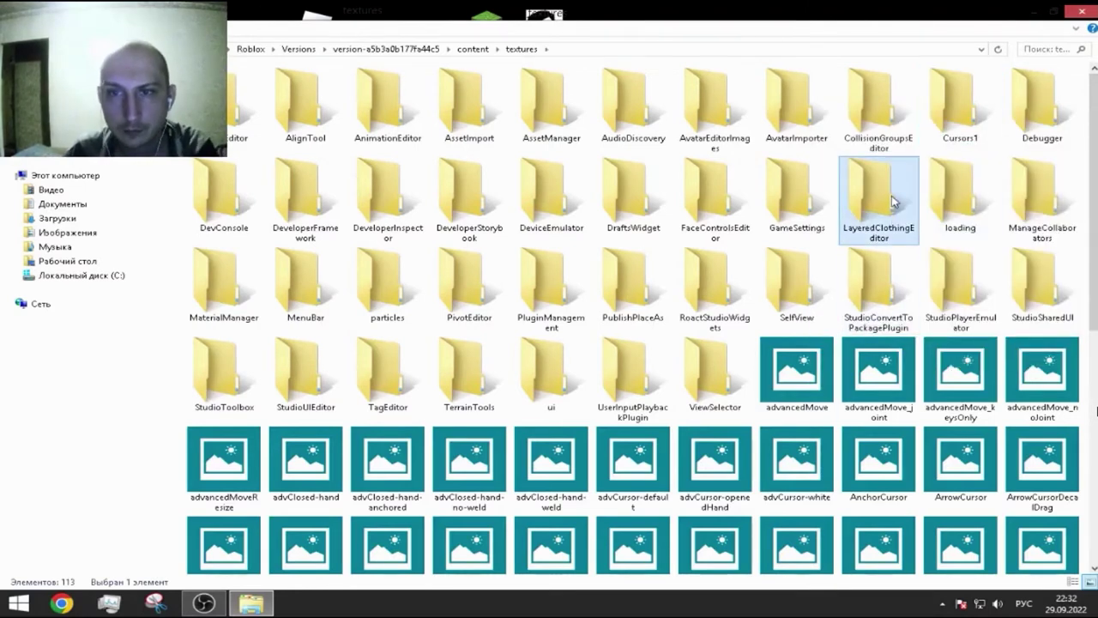
Examine the images in the GameSettings subfolder and the rest of the textures folder's contents.
{"action": "left_click", "coordinate": [810, 197]}
{"action": "double_click", "coordinate": [810, 197]}
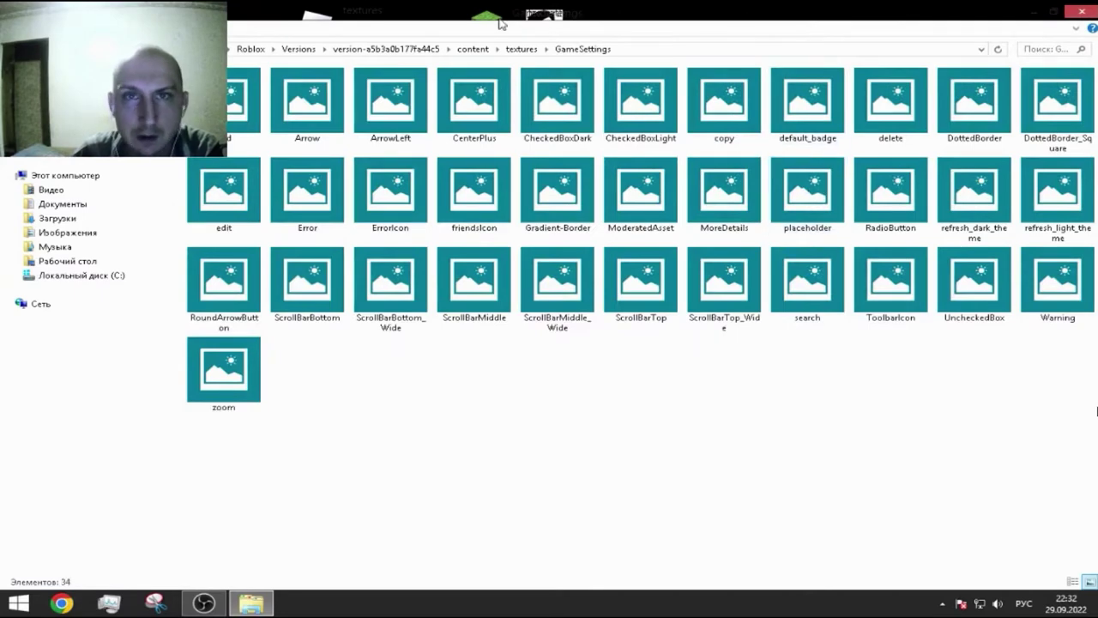
{"action": "left_click", "coordinate": [514, 50]}
{"action": "scroll", "coordinate": [715, 369], "scroll_direction": "down", "scroll_amount": 5}
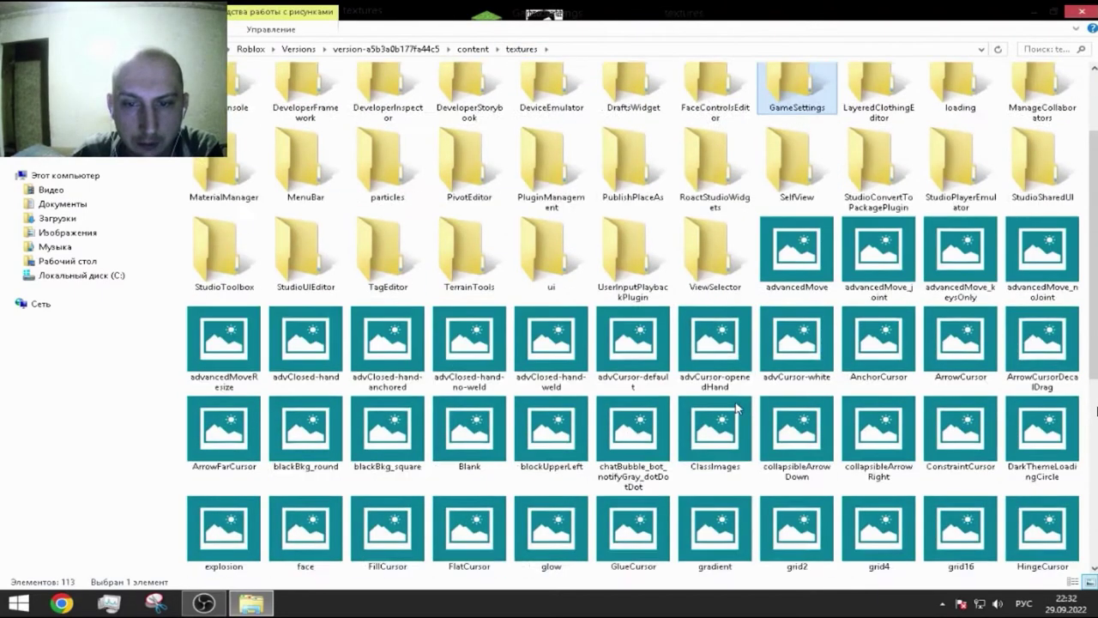
{"action": "scroll", "coordinate": [729, 386], "scroll_direction": "up", "scroll_amount": 5}
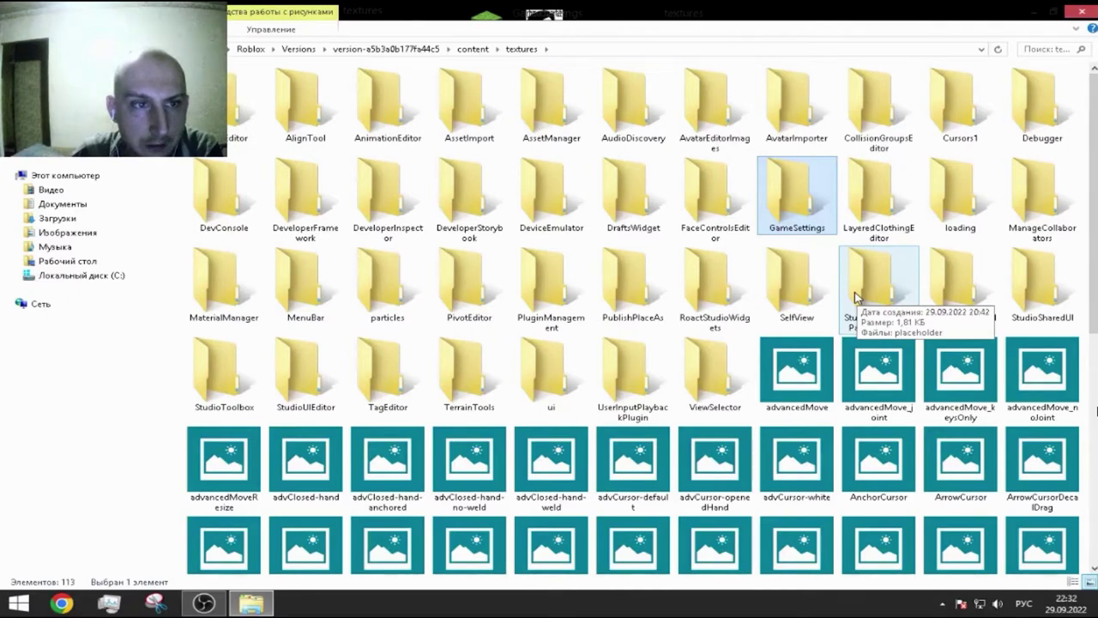
Rename the Debugger folder inside textures to Debugger1.
{"action": "right_click", "coordinate": [208, 210]}
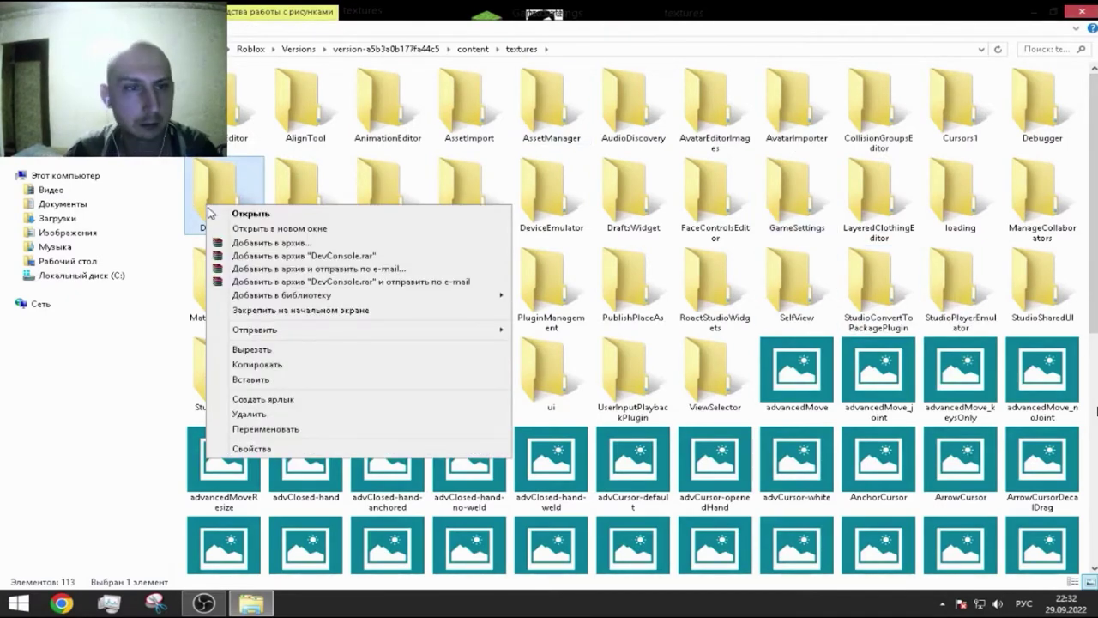
{"action": "right_click", "coordinate": [1017, 119]}
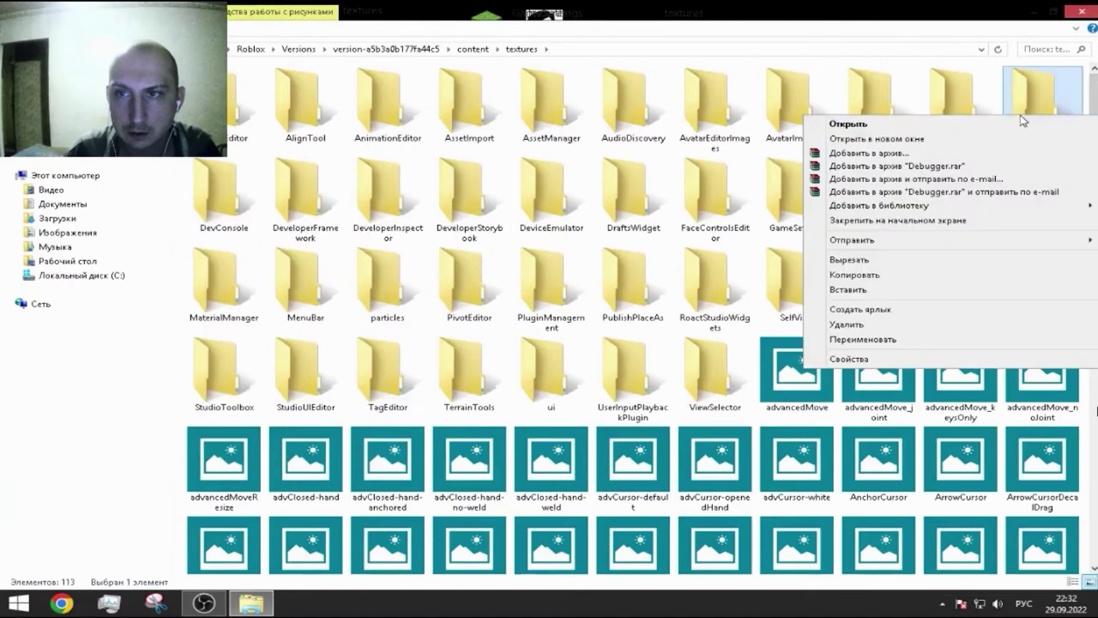
{"action": "left_click", "coordinate": [862, 340]}
{"action": "key", "text": "End"}
{"action": "type", "text": "1"}
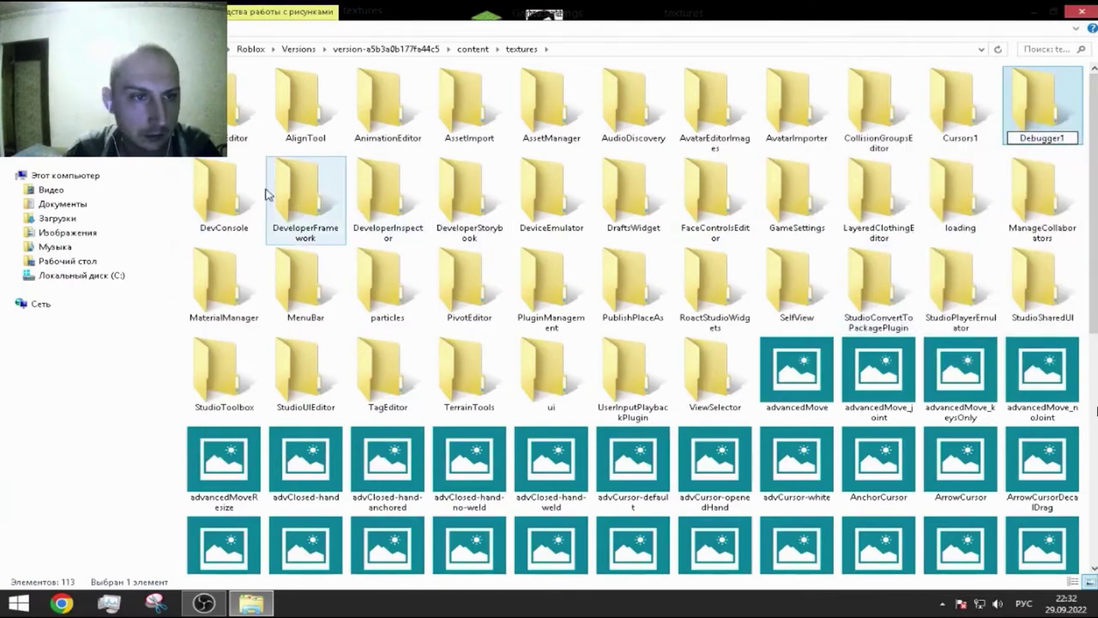
Rename the DevConsole folder inside textures to DevConsole1.
{"action": "right_click", "coordinate": [239, 195]}
{"action": "left_click", "coordinate": [344, 421]}
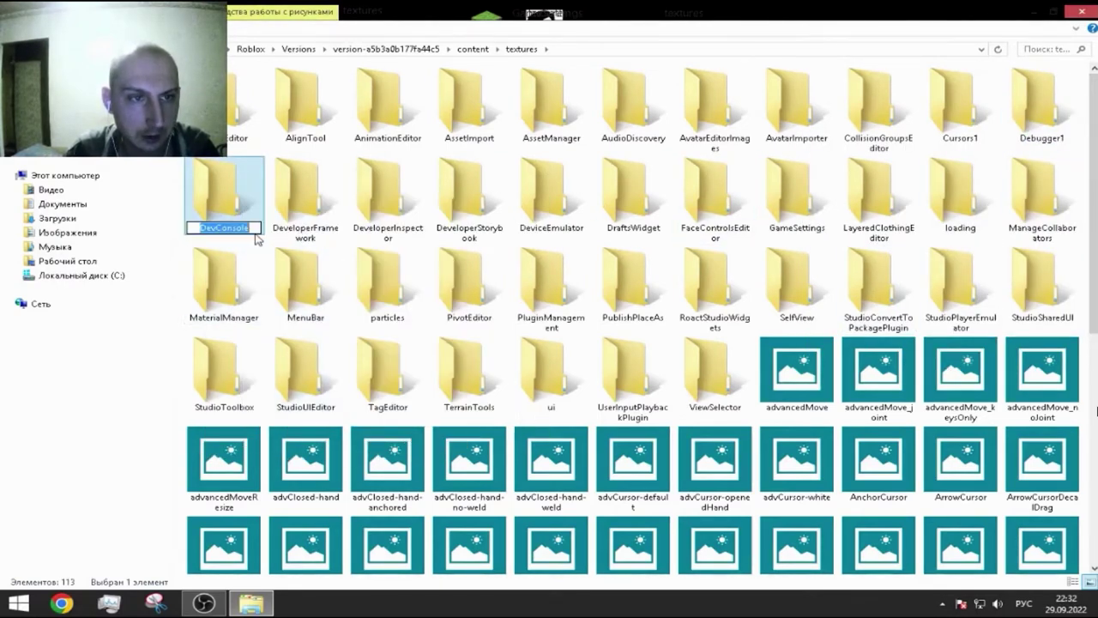
{"action": "key", "text": "End"}
{"action": "type", "text": "1"}
{"action": "left_click", "coordinate": [299, 205]}
Rename the DeveloperFramework folder inside textures to DeveloperFramework1.
{"action": "right_click", "coordinate": [302, 207]}
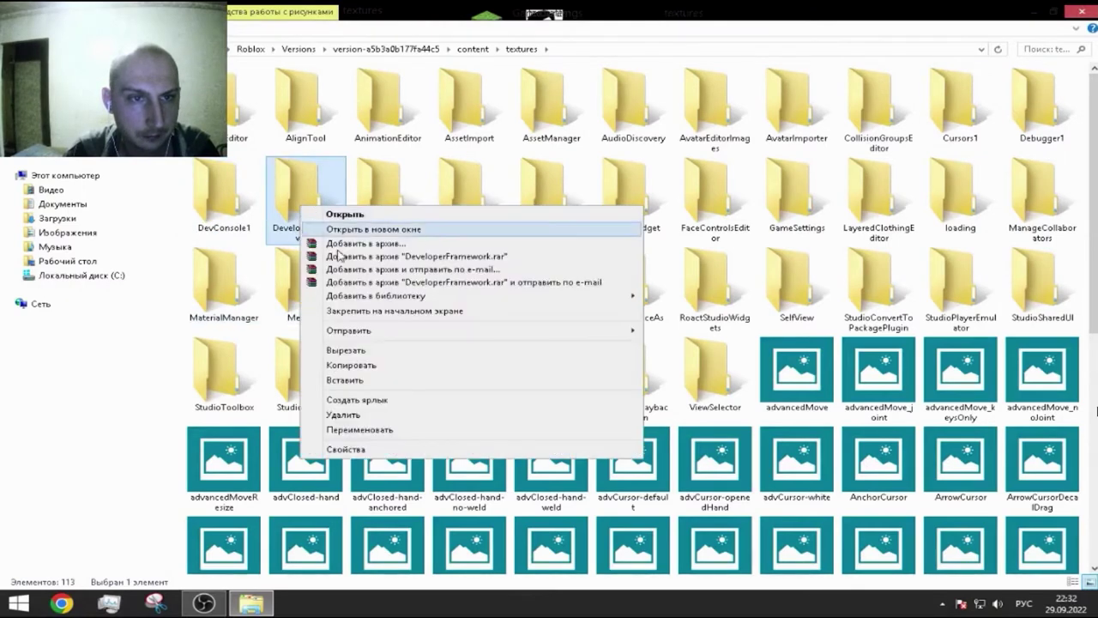
{"action": "left_click", "coordinate": [379, 430]}
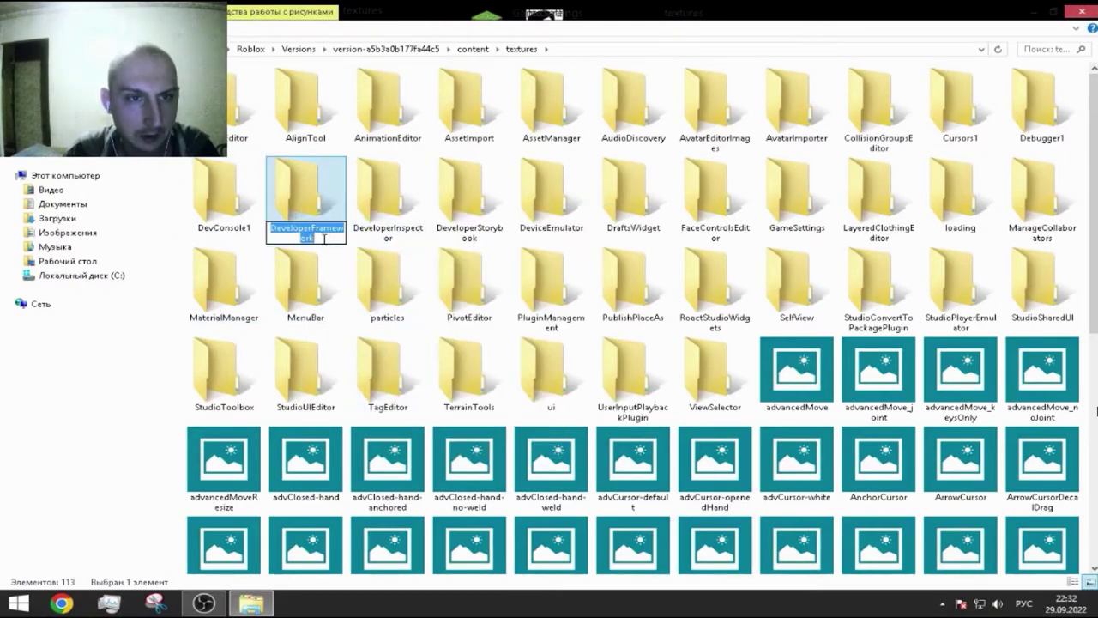
{"action": "key", "text": "End"}
{"action": "type", "text": "1"}
{"action": "left_click", "coordinate": [386, 197]}
Rename the DeveloperInspector folder inside textures to DeveloperInspector1.
{"action": "right_click", "coordinate": [390, 205]}
{"action": "left_click", "coordinate": [477, 432]}
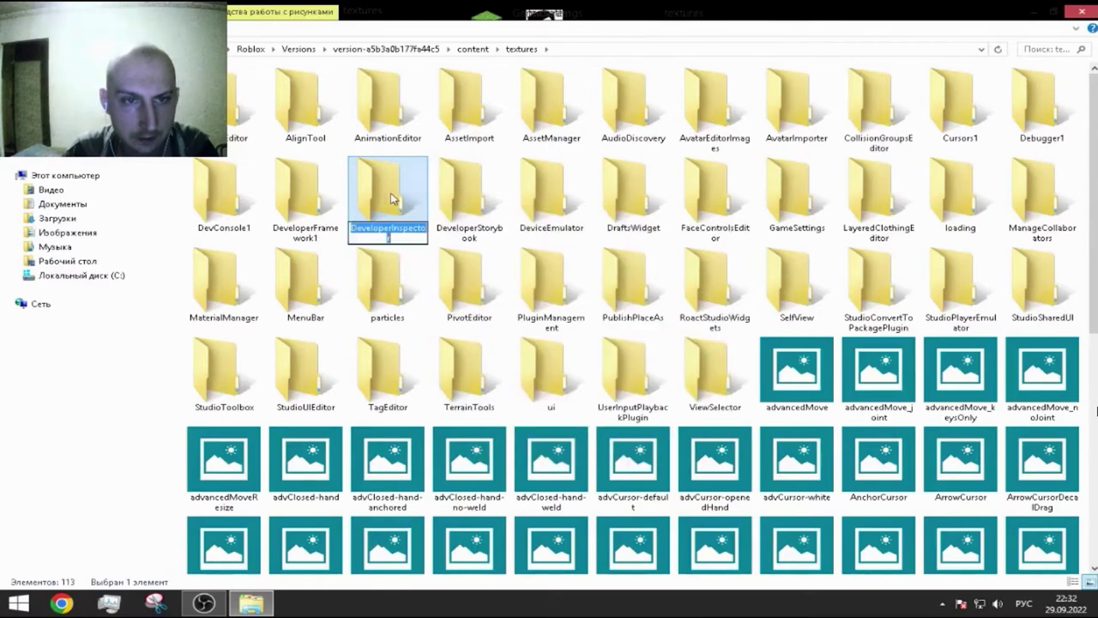
{"action": "key", "text": "End"}
{"action": "type", "text": "1"}
{"action": "left_click", "coordinate": [457, 236]}
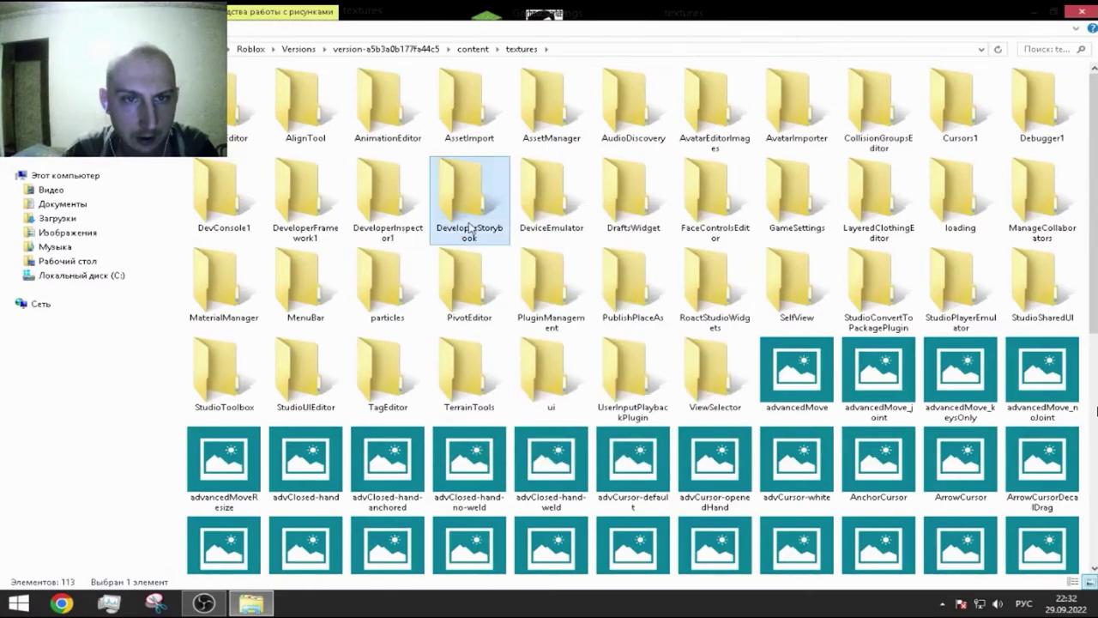
Rename the DeveloperStorybook folder inside textures to DeveloperStorybook1.
{"action": "right_click", "coordinate": [469, 227]}
{"action": "left_click", "coordinate": [521, 446]}
{"action": "key", "text": "End"}
{"action": "type", "text": "1"}
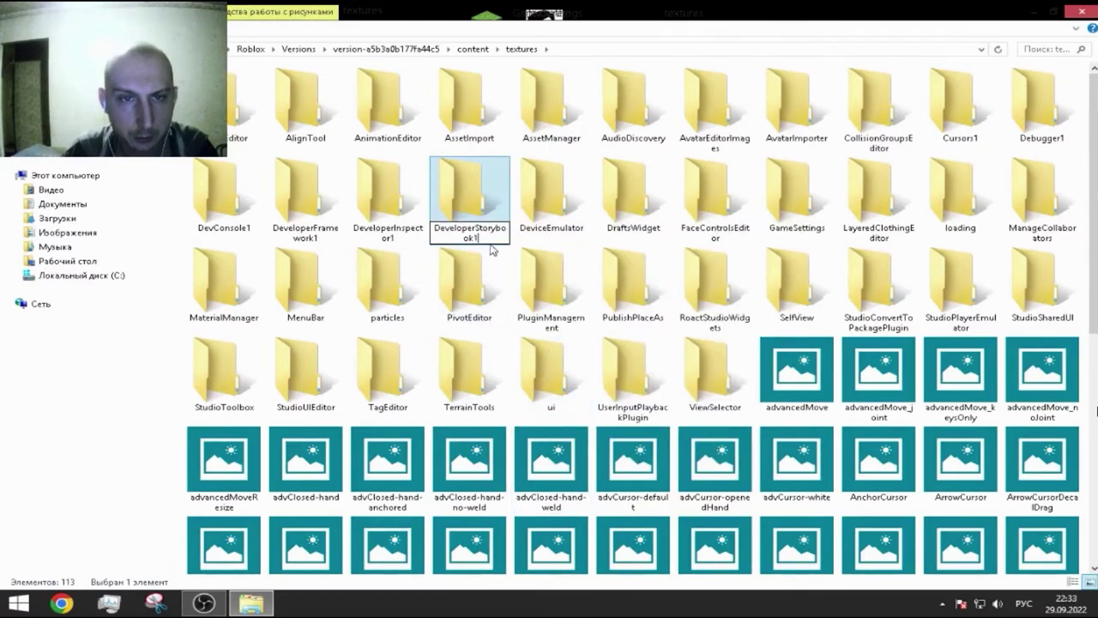
{"action": "left_click", "coordinate": [520, 247]}
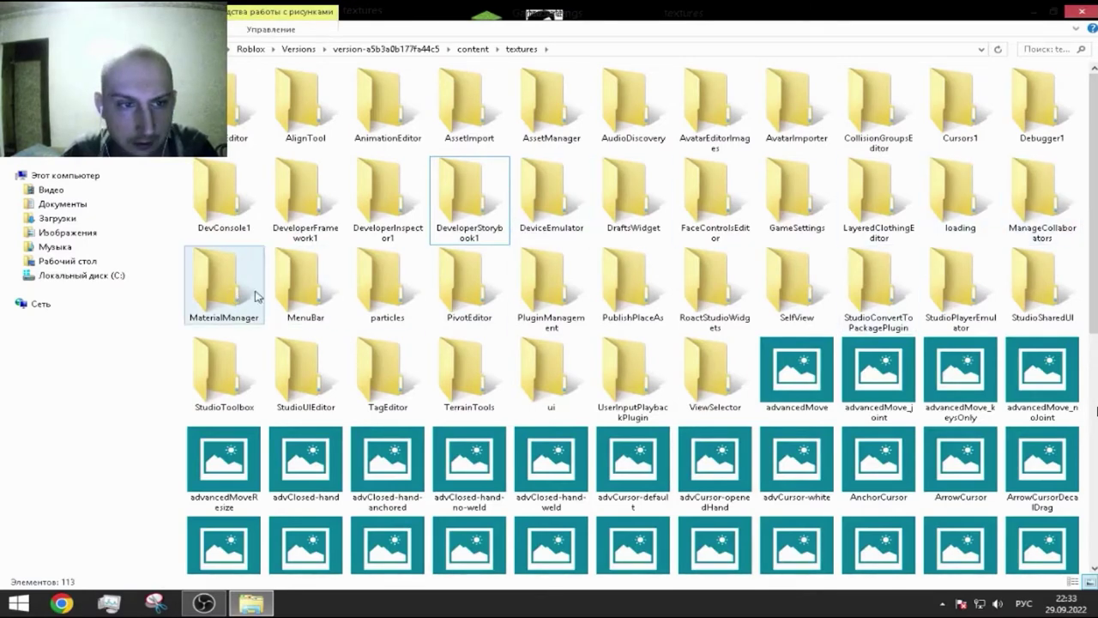
Rename the particles folder inside textures to particles1.
{"action": "right_click", "coordinate": [397, 302]}
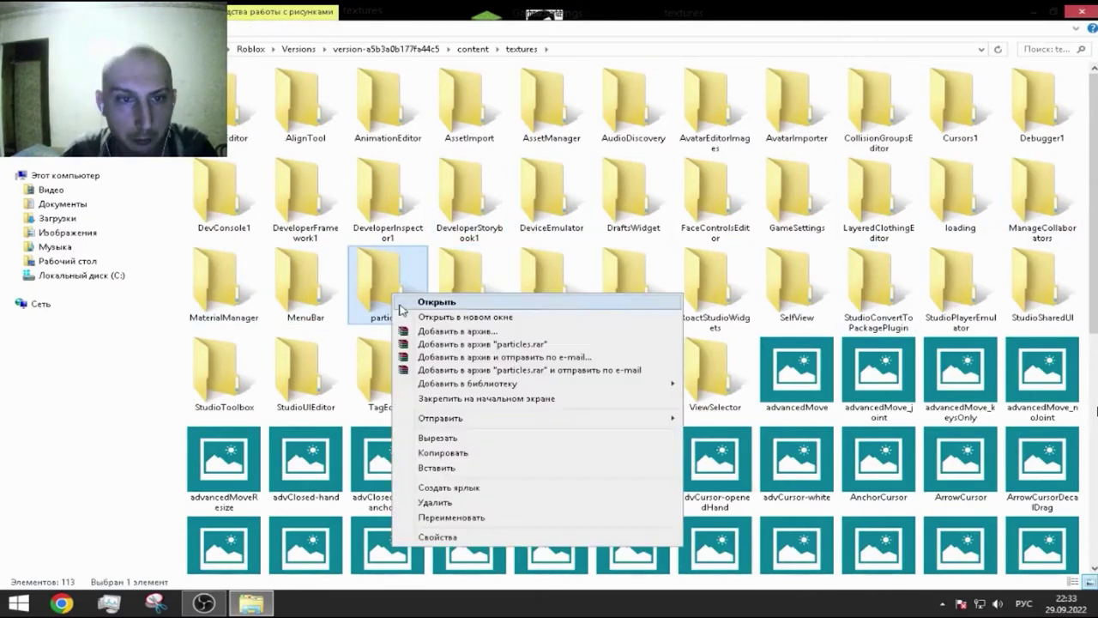
{"action": "left_click", "coordinate": [459, 517]}
{"action": "key", "text": "Escape"}
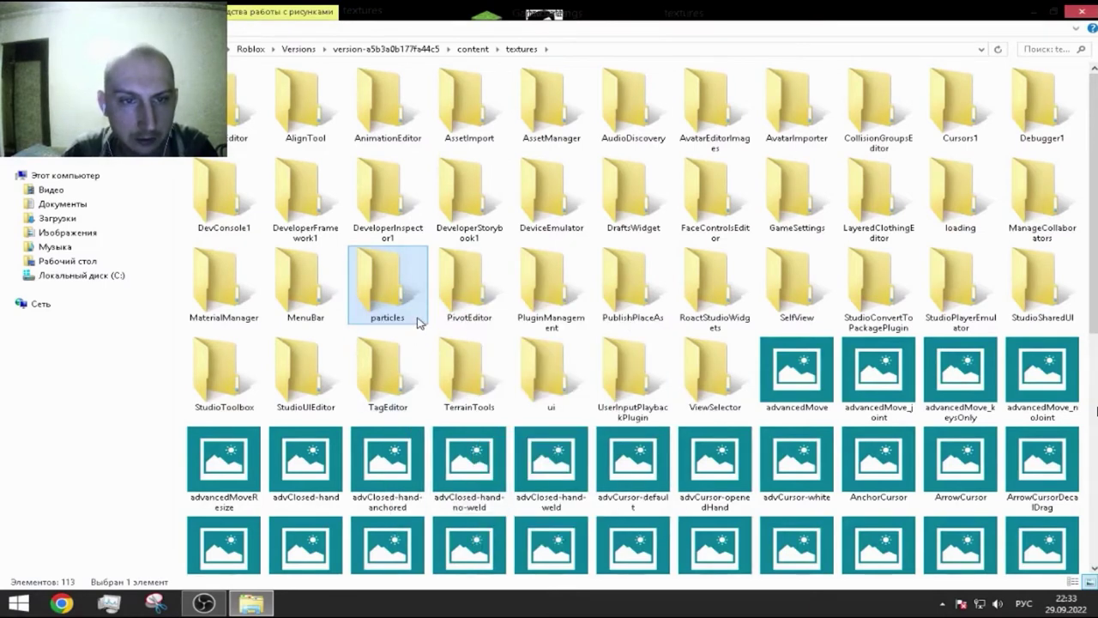
{"action": "right_click", "coordinate": [419, 322]}
{"action": "left_click", "coordinate": [456, 539]}
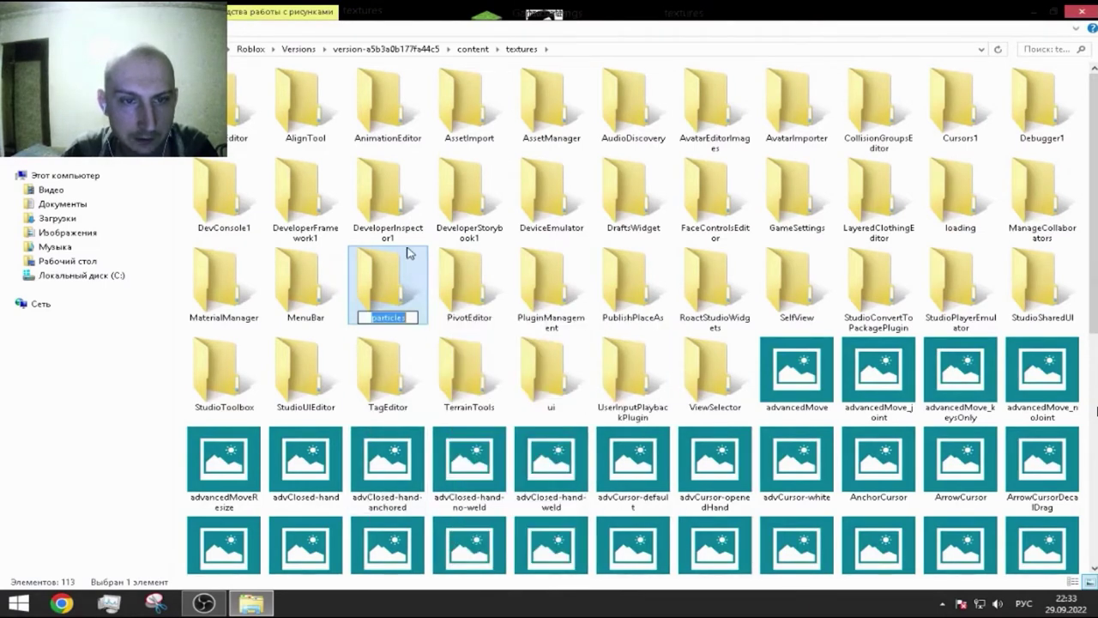
{"action": "left_click", "coordinate": [415, 317]}
{"action": "type", "text": "1"}
{"action": "left_click", "coordinate": [379, 356]}
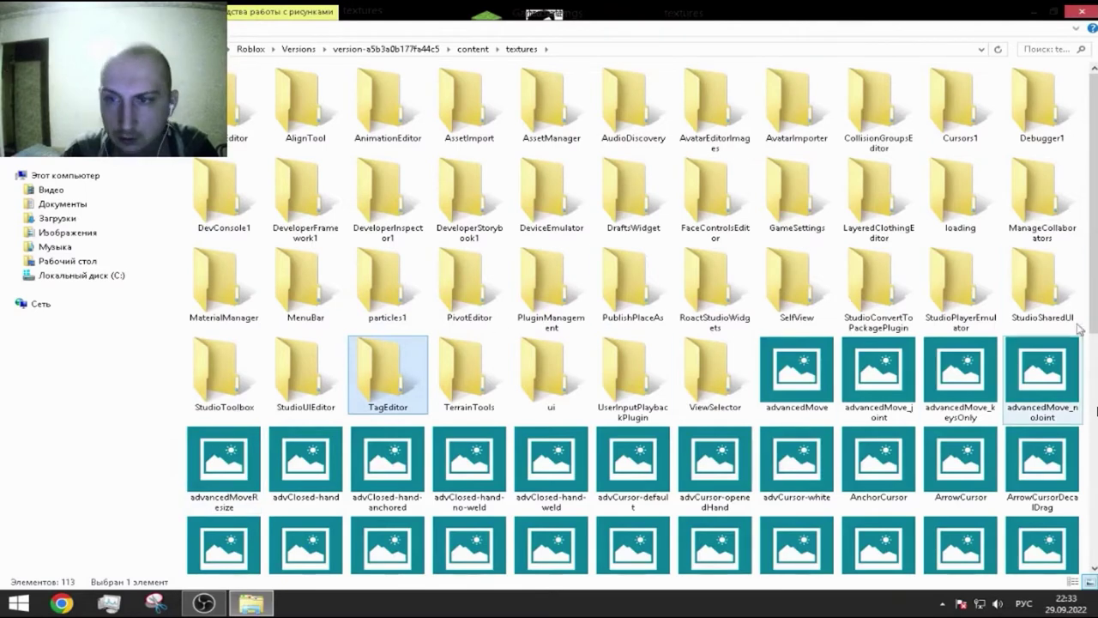
Rename the StudioConvertToPackagePlugin and StudioPlayerEmulator folders inside textures to StudioConvertToPackagePlugin1 and StudioPlayerEmulator1.
{"action": "right_click", "coordinate": [890, 301]}
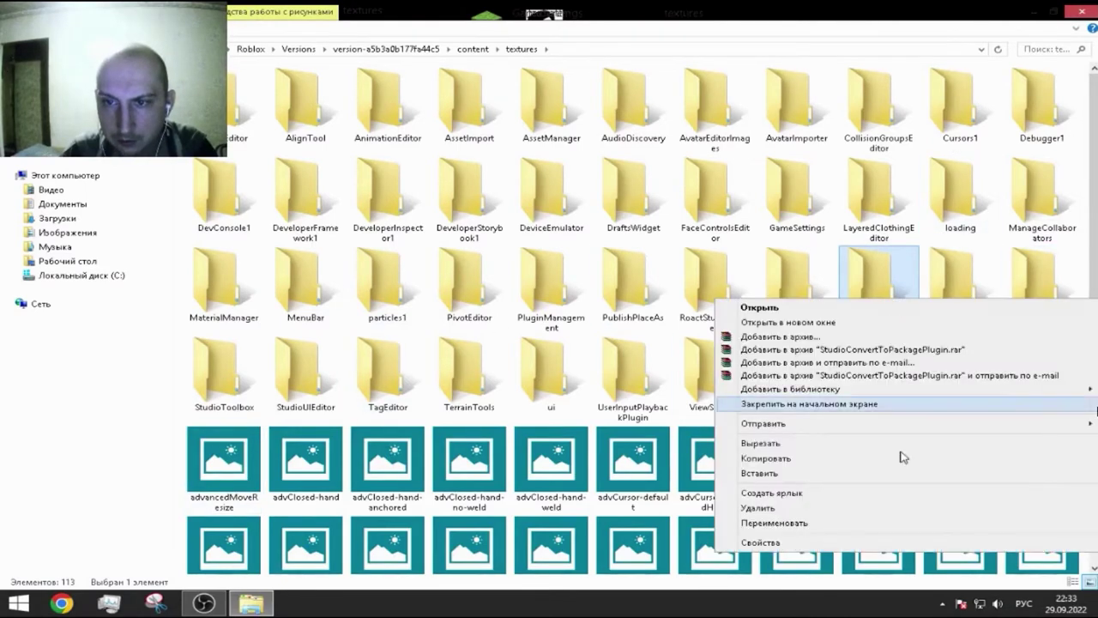
{"action": "left_click", "coordinate": [824, 523]}
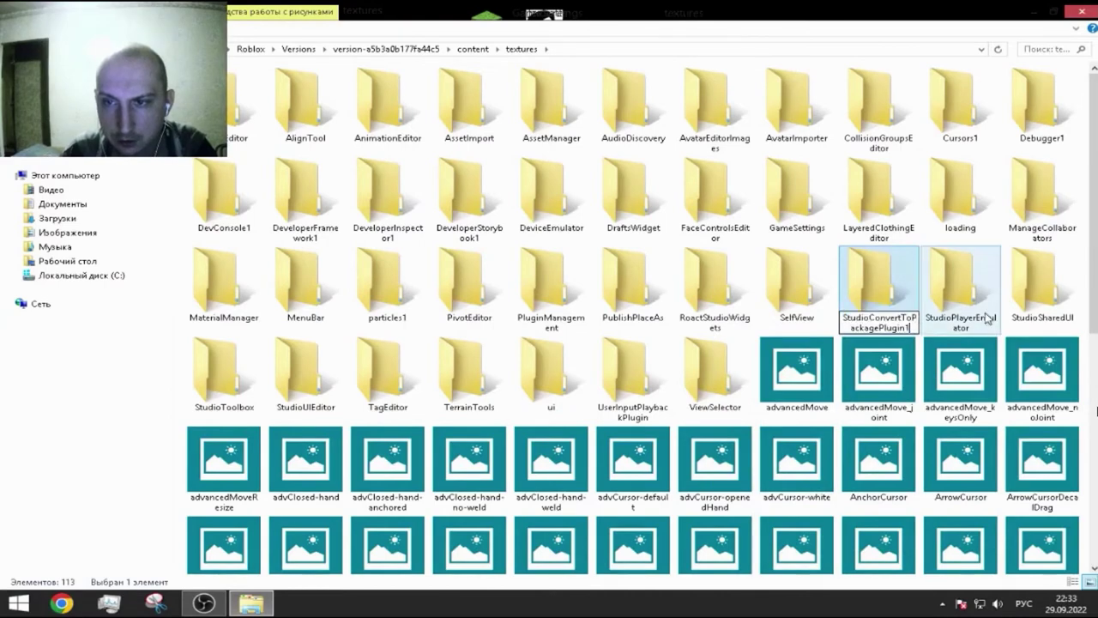
{"action": "left_click", "coordinate": [957, 283]}
{"action": "right_click", "coordinate": [957, 284]}
{"action": "left_click", "coordinate": [864, 509]}
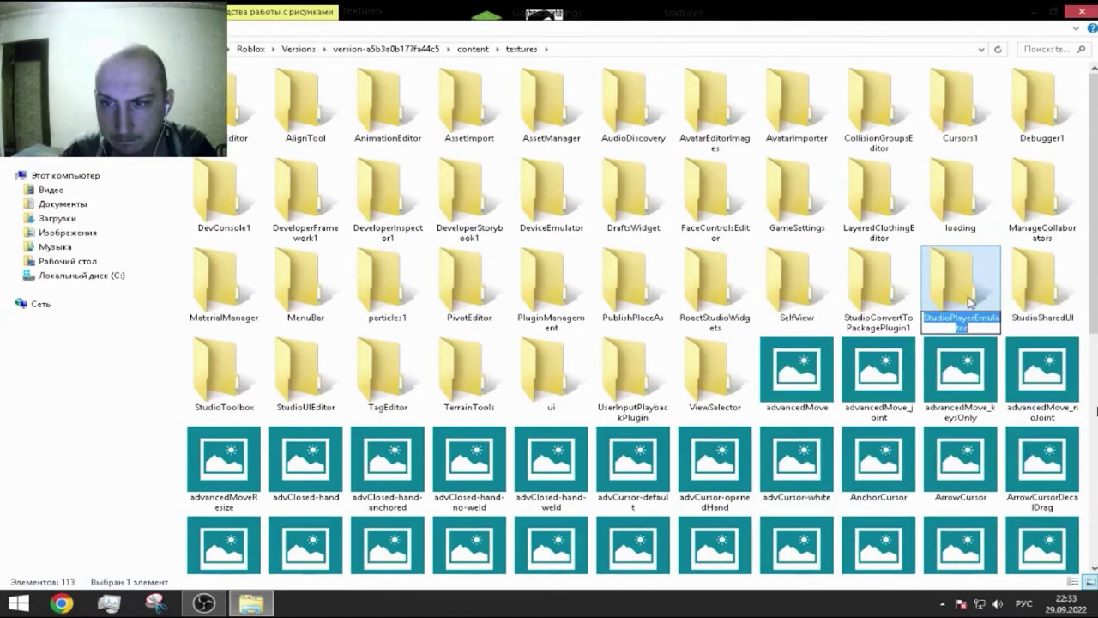
Rename the StudioSharedUI folder inside textures to StudioSharedUI1.
{"action": "left_click", "coordinate": [1048, 292]}
{"action": "right_click", "coordinate": [1048, 290]}
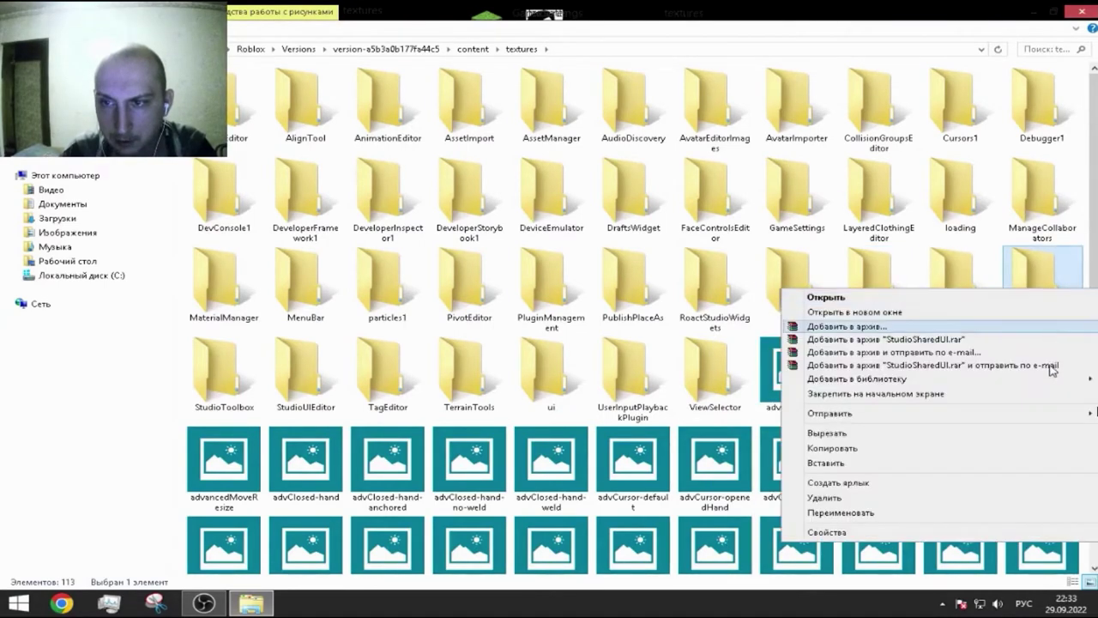
{"action": "left_click", "coordinate": [889, 515]}
{"action": "key", "text": "End"}
{"action": "type", "text": "1"}
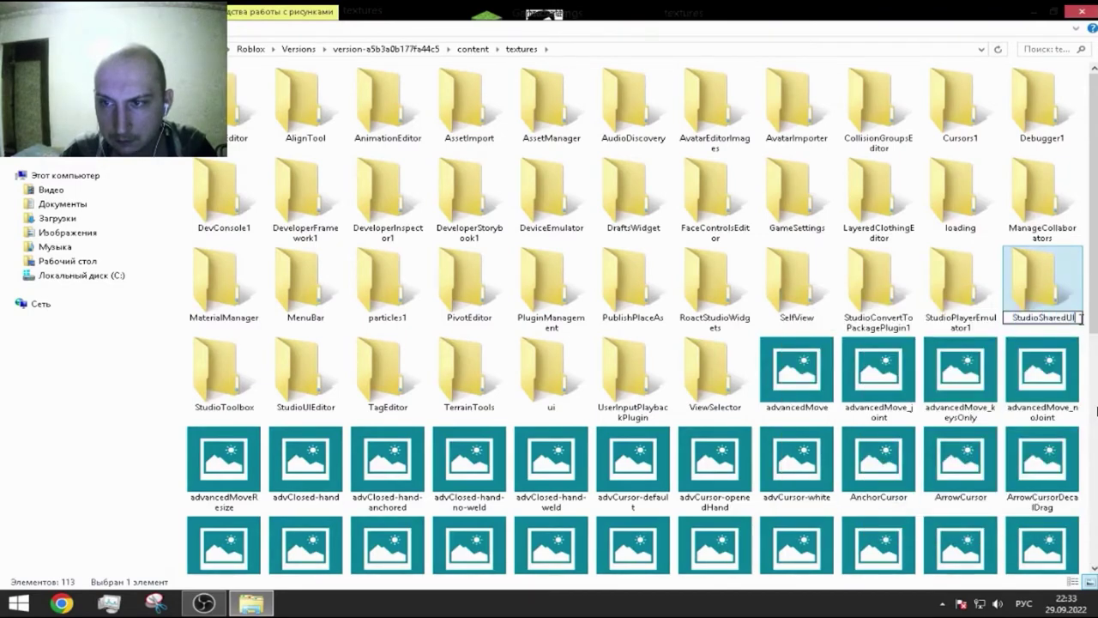
{"action": "key", "text": "Return"}
Rename the StudioToolbox folder inside textures to StudioToolbox1.
{"action": "left_click", "coordinate": [246, 385]}
{"action": "right_click", "coordinate": [247, 386]}
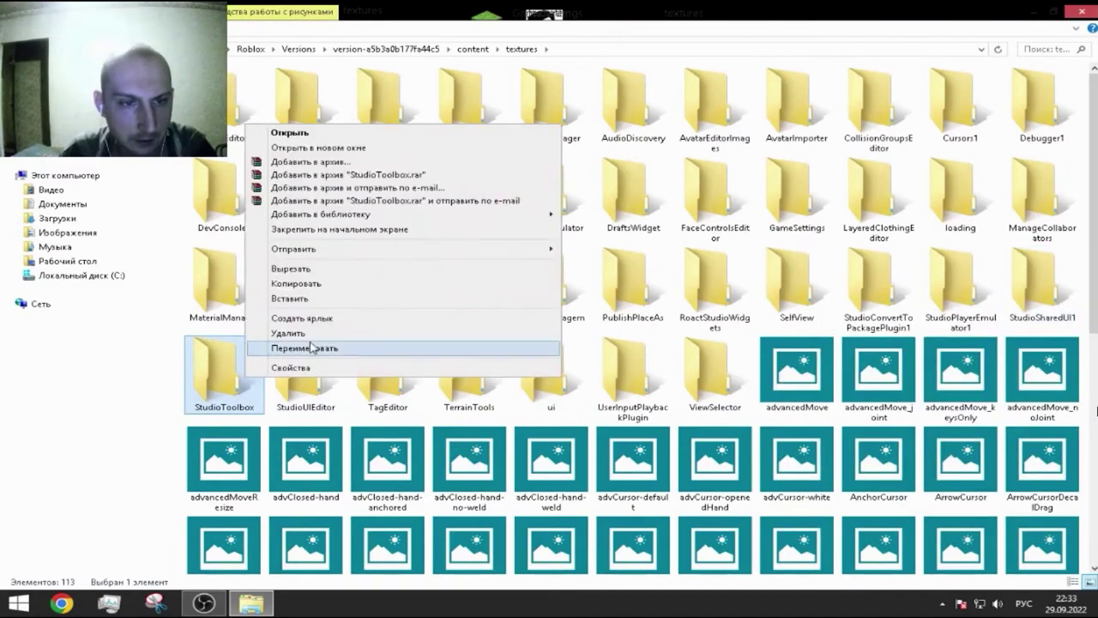
{"action": "left_click", "coordinate": [312, 348]}
{"action": "key", "text": "End"}
{"action": "type", "text": "1"}
Rename the StudioUIEditor folder inside textures to StudioUIEditor1.
{"action": "left_click", "coordinate": [300, 400]}
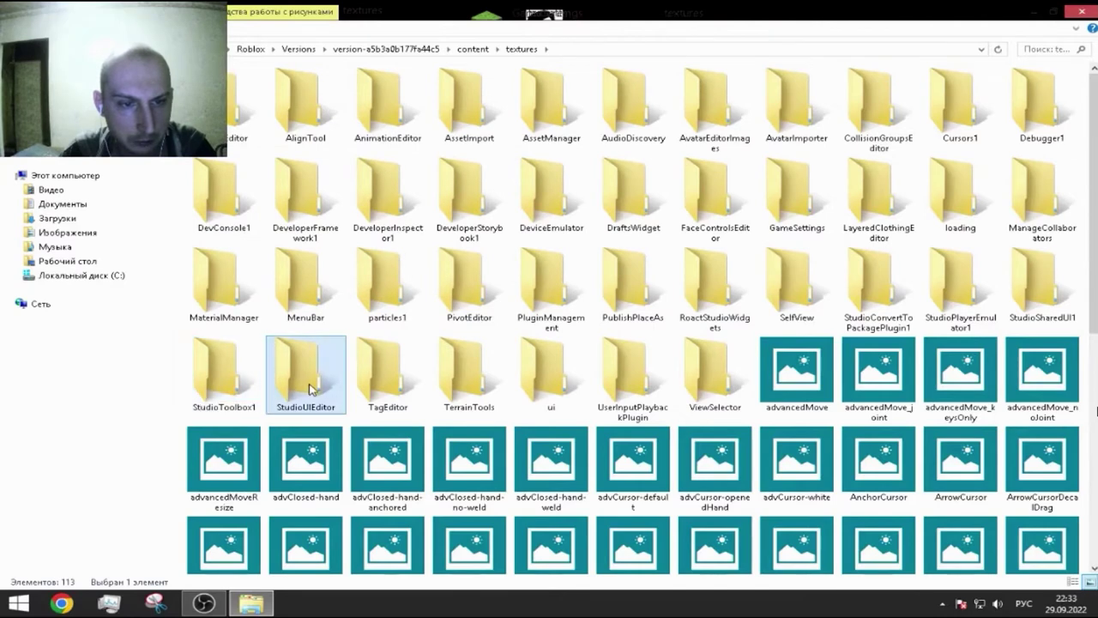
{"action": "right_click", "coordinate": [310, 397]}
{"action": "left_click", "coordinate": [417, 354]}
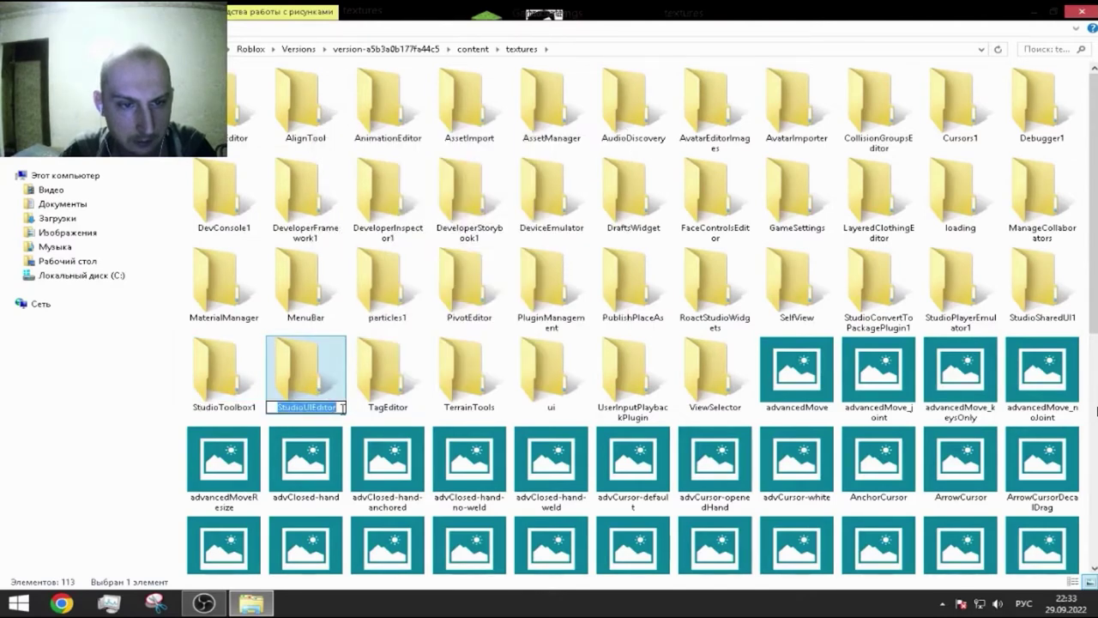
{"action": "key", "text": "End"}
{"action": "type", "text": "1"}
{"action": "left_click", "coordinate": [421, 393]}
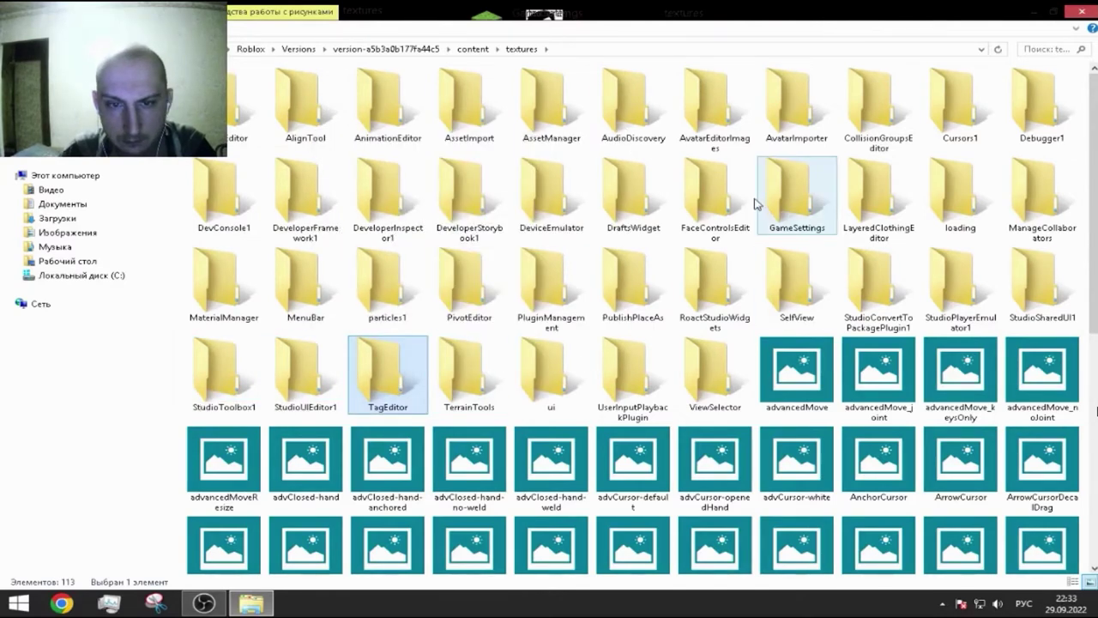
Rename the TerrainTools folder inside textures to TerrainTools1.
{"action": "right_click", "coordinate": [474, 375]}
{"action": "left_click", "coordinate": [530, 343]}
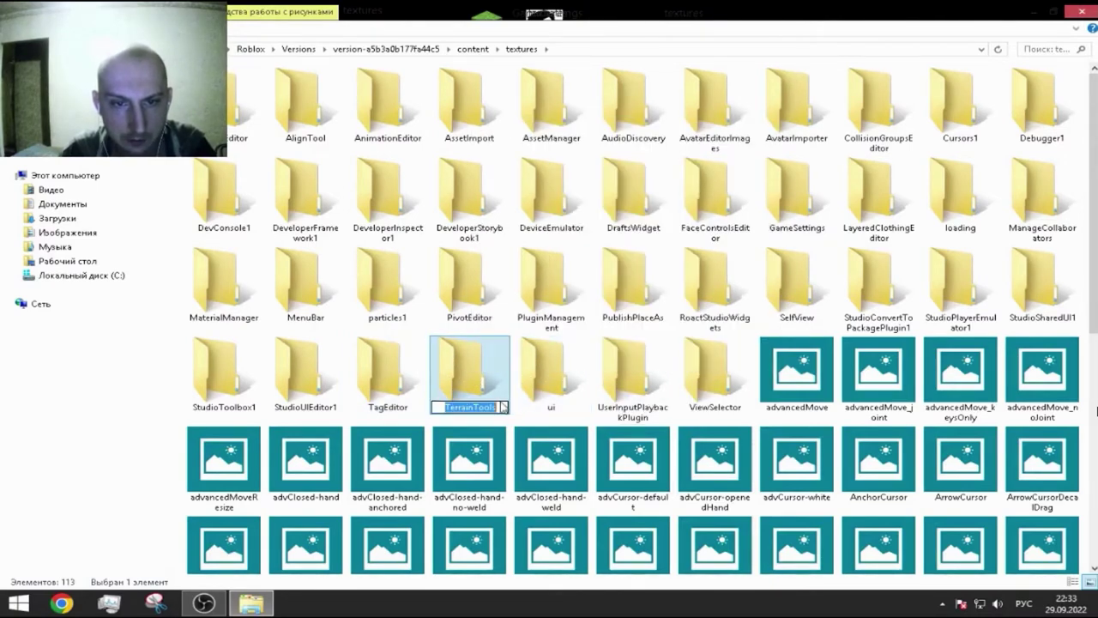
{"action": "key", "text": "End"}
{"action": "type", "text": "1"}
{"action": "left_click", "coordinate": [554, 361]}
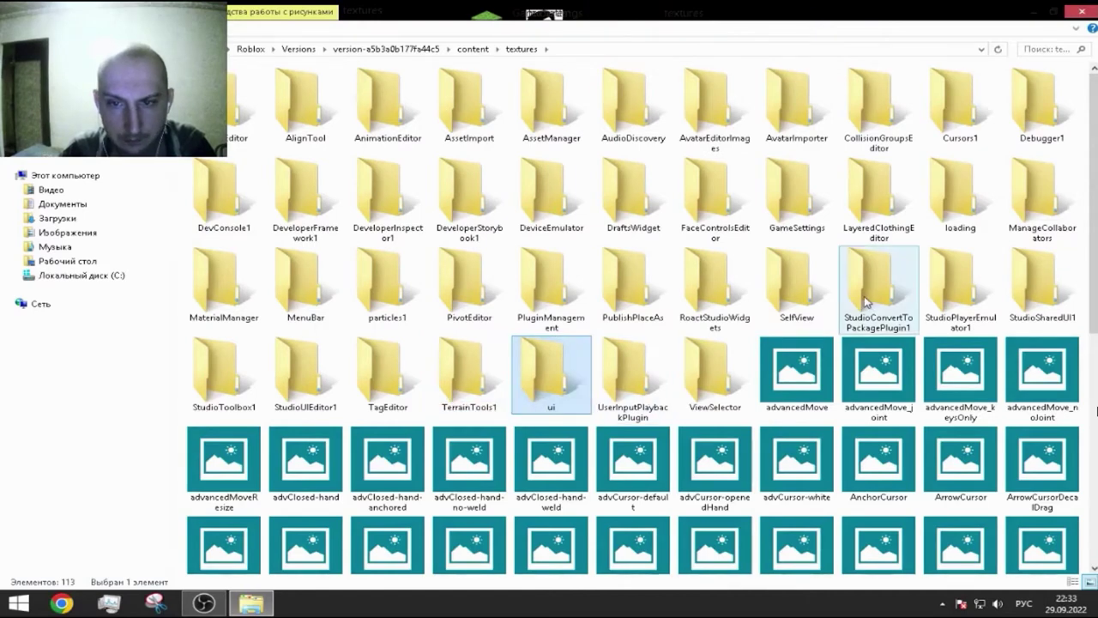
Close the textures folder window and launch Roblox from its desktop shortcut to check its home page.
{"action": "scroll", "coordinate": [863, 294], "scroll_direction": "down", "scroll_amount": 5}
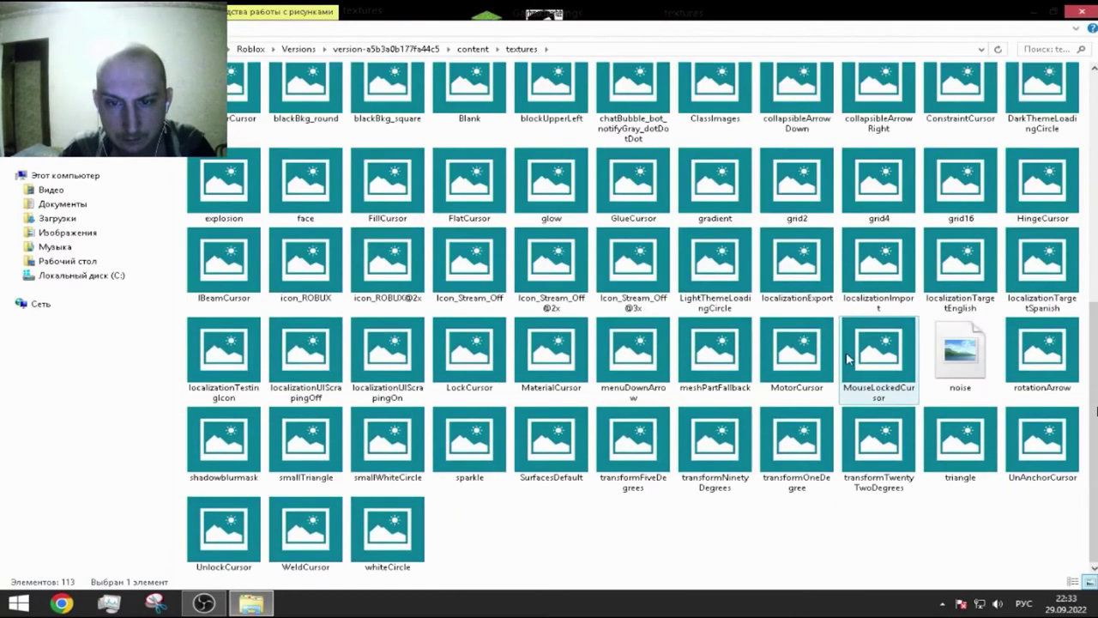
{"action": "left_click", "coordinate": [1077, 11]}
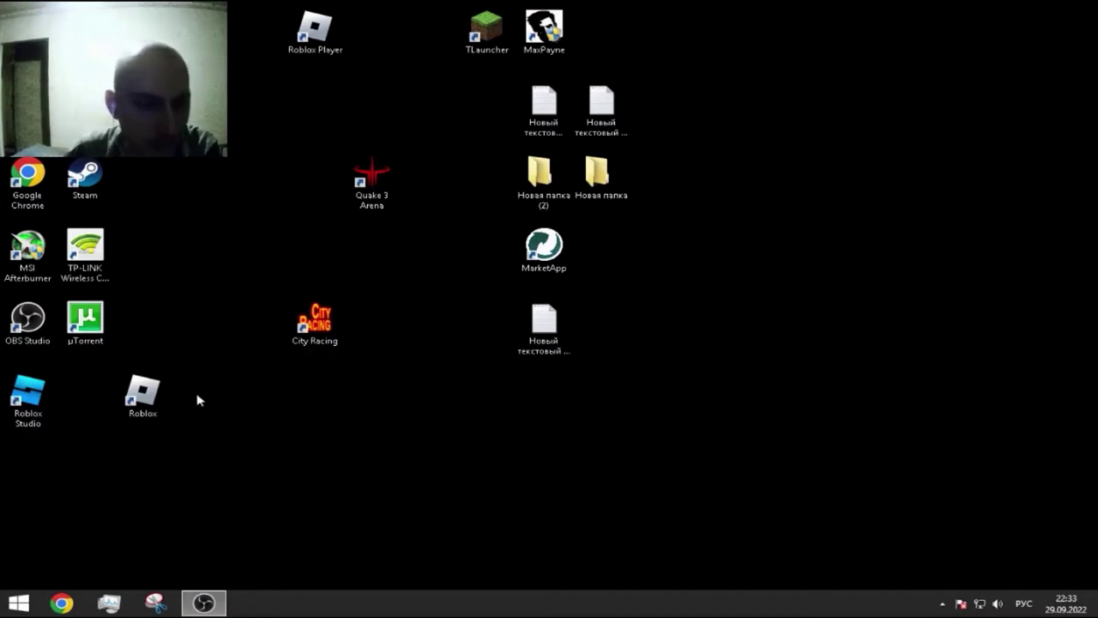
{"action": "double_click", "coordinate": [142, 393]}
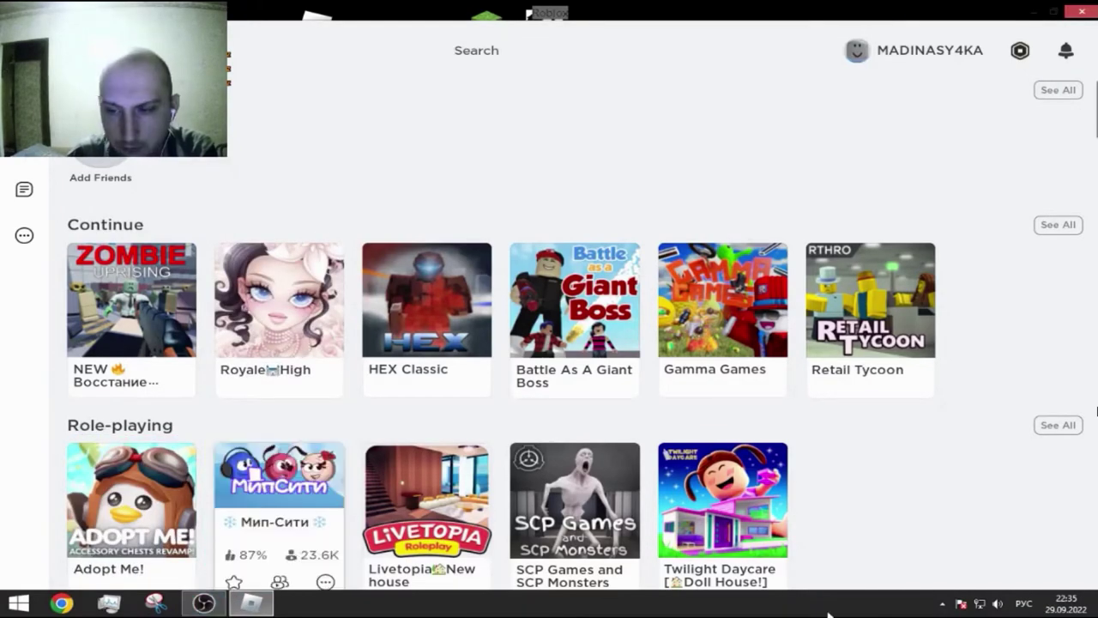
{"action": "scroll", "coordinate": [1097, 412], "scroll_direction": "down", "scroll_amount": 3}
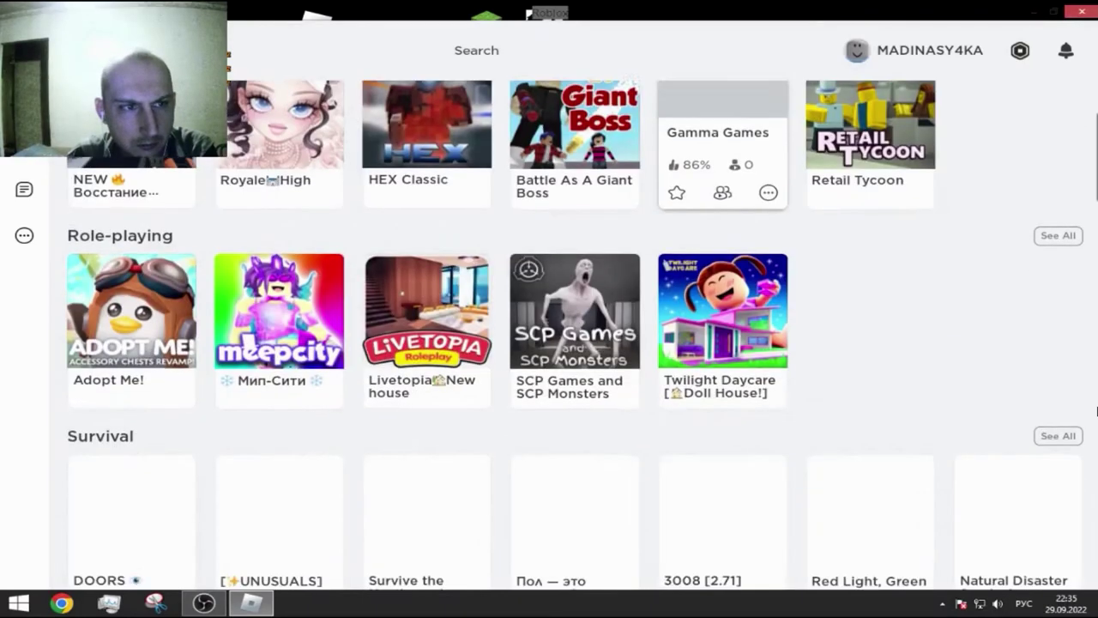
{"action": "scroll", "coordinate": [1097, 412], "scroll_direction": "up", "scroll_amount": 3}
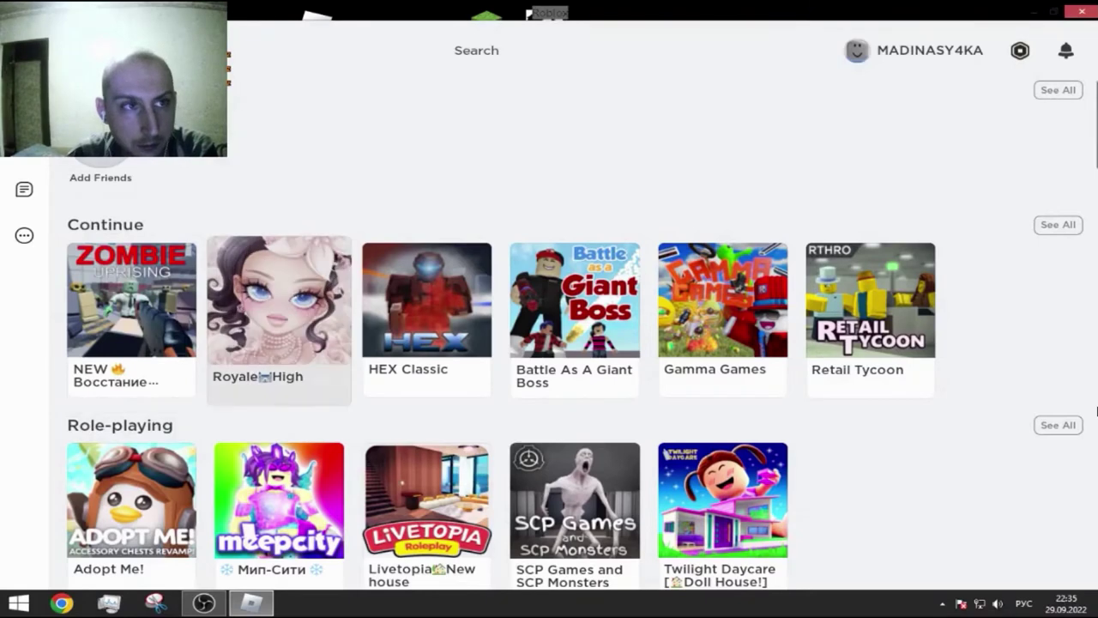
Switch to OBS Studio and turn off its preview.
{"action": "left_click", "coordinate": [199, 603]}
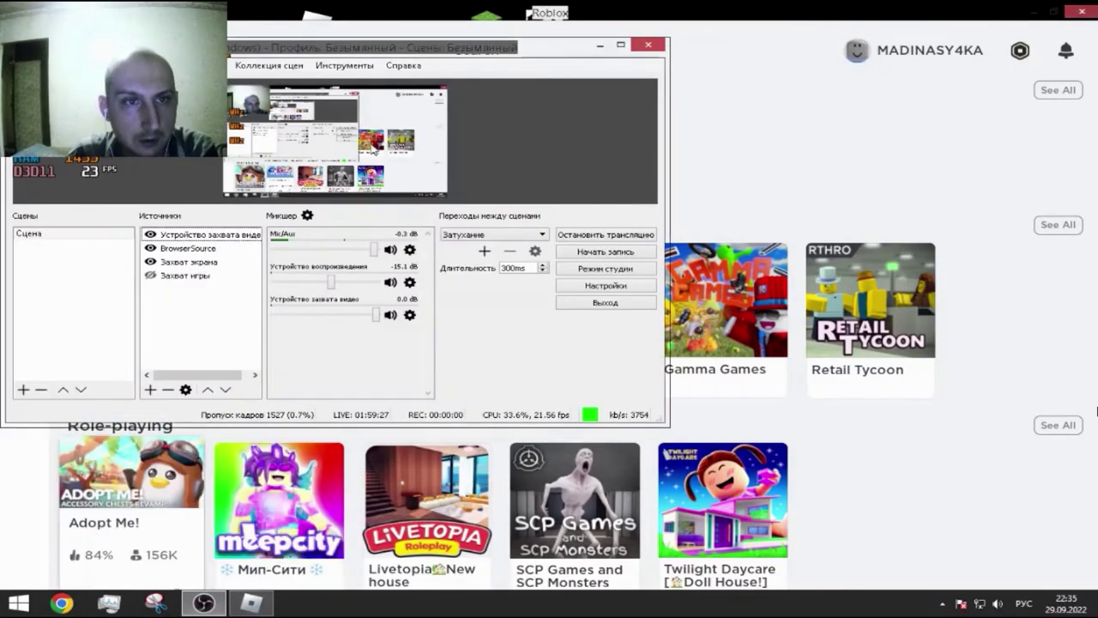
{"action": "right_click", "coordinate": [376, 146]}
{"action": "left_click", "coordinate": [412, 153]}
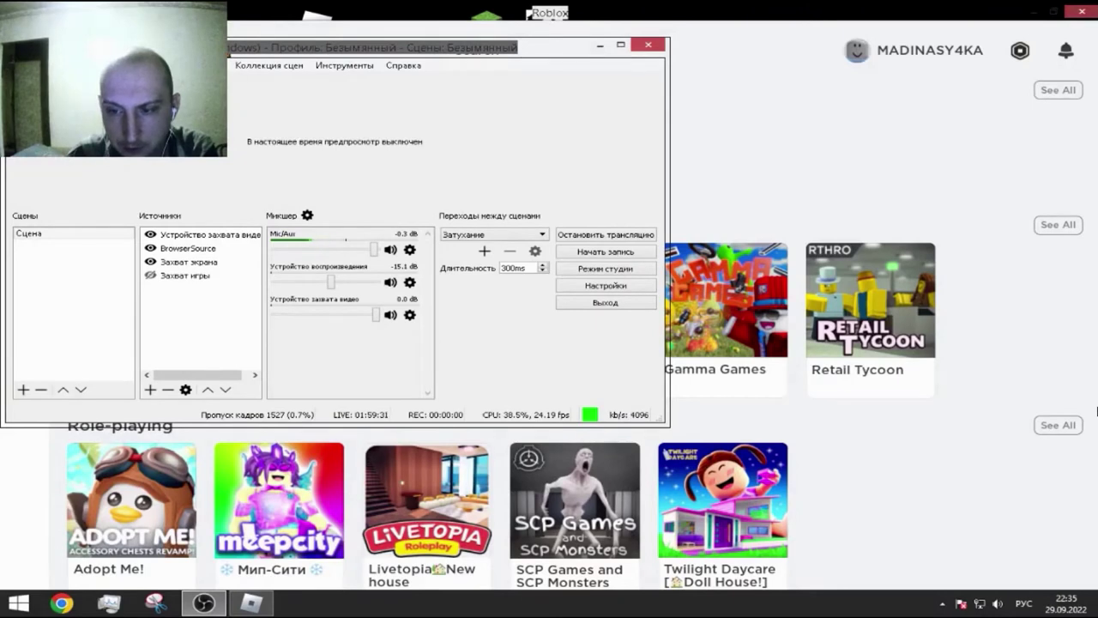
Exit the µTorrent program running in the background and minimize the OBS window.
{"action": "left_click", "coordinate": [943, 604]}
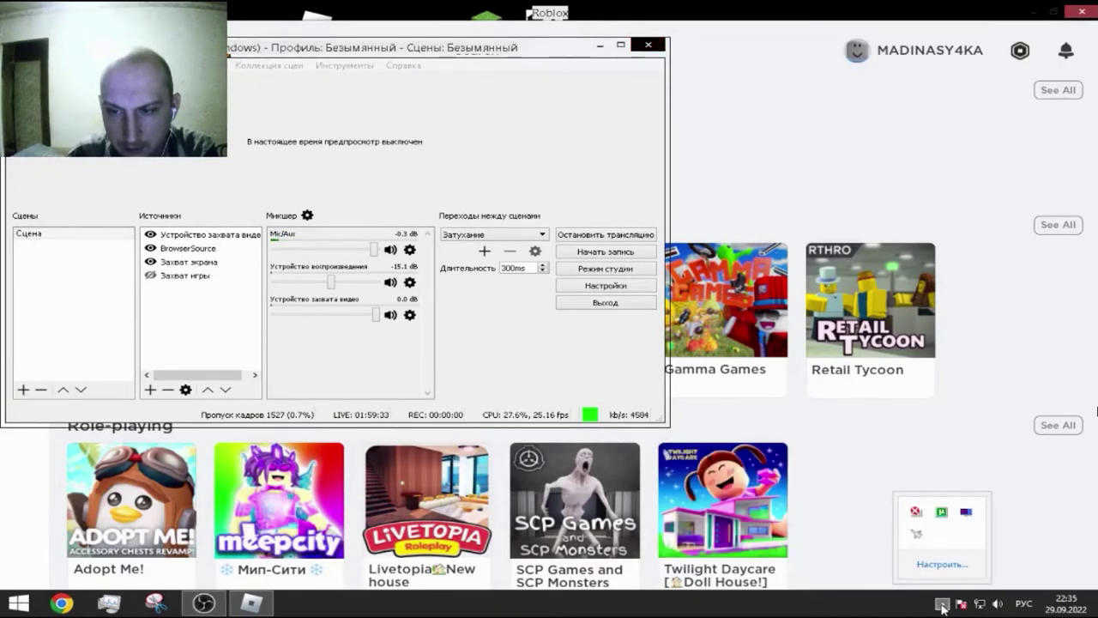
{"action": "right_click", "coordinate": [961, 518]}
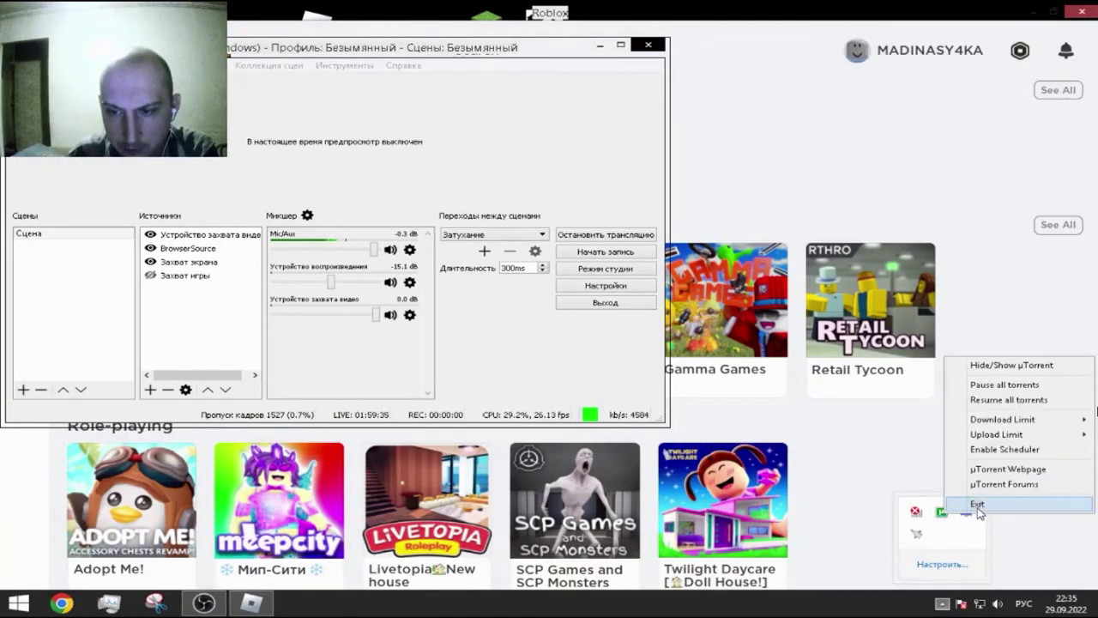
{"action": "left_click", "coordinate": [977, 503]}
{"action": "left_click", "coordinate": [595, 306]}
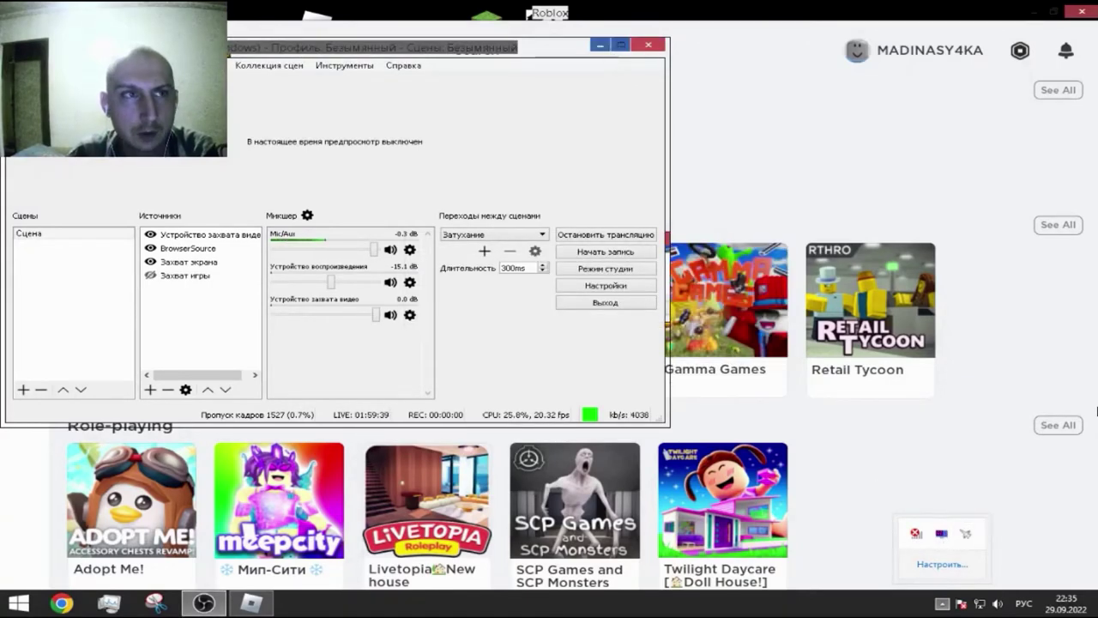
{"action": "left_click", "coordinate": [599, 44]}
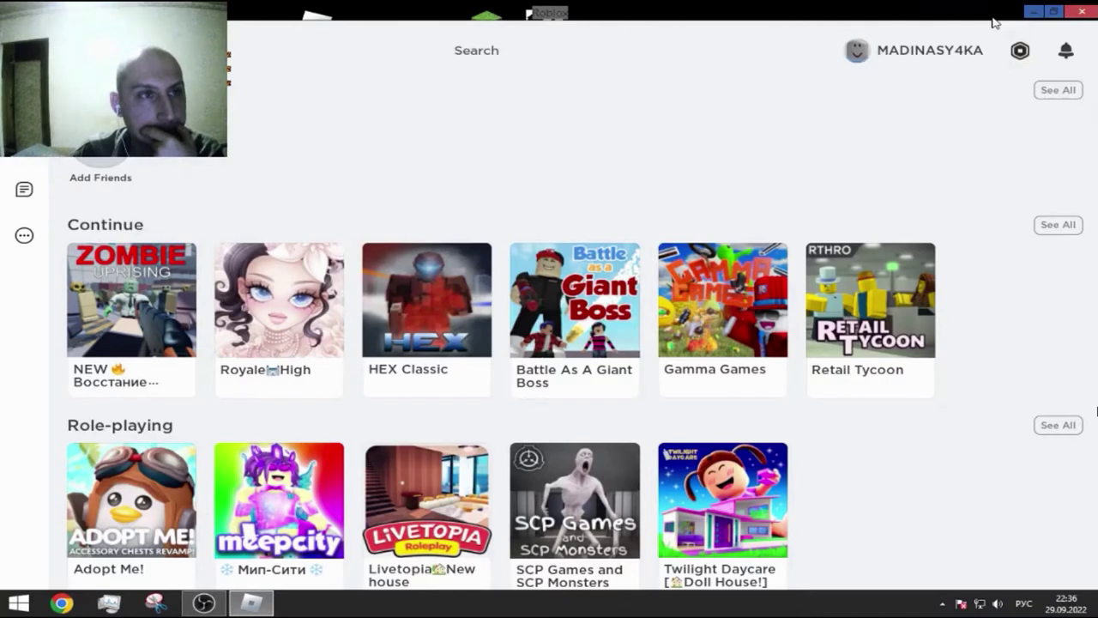
Close Roblox and open the file location of the Roblox Player desktop shortcut.
{"action": "left_click", "coordinate": [1085, 11]}
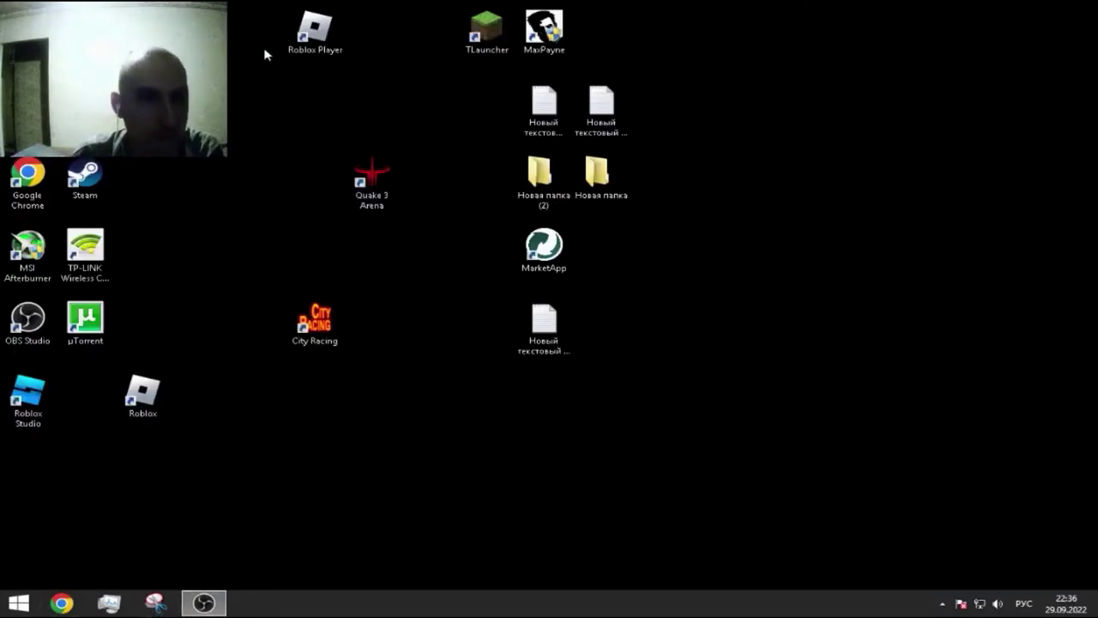
{"action": "right_click", "coordinate": [296, 21]}
{"action": "left_click", "coordinate": [340, 54]}
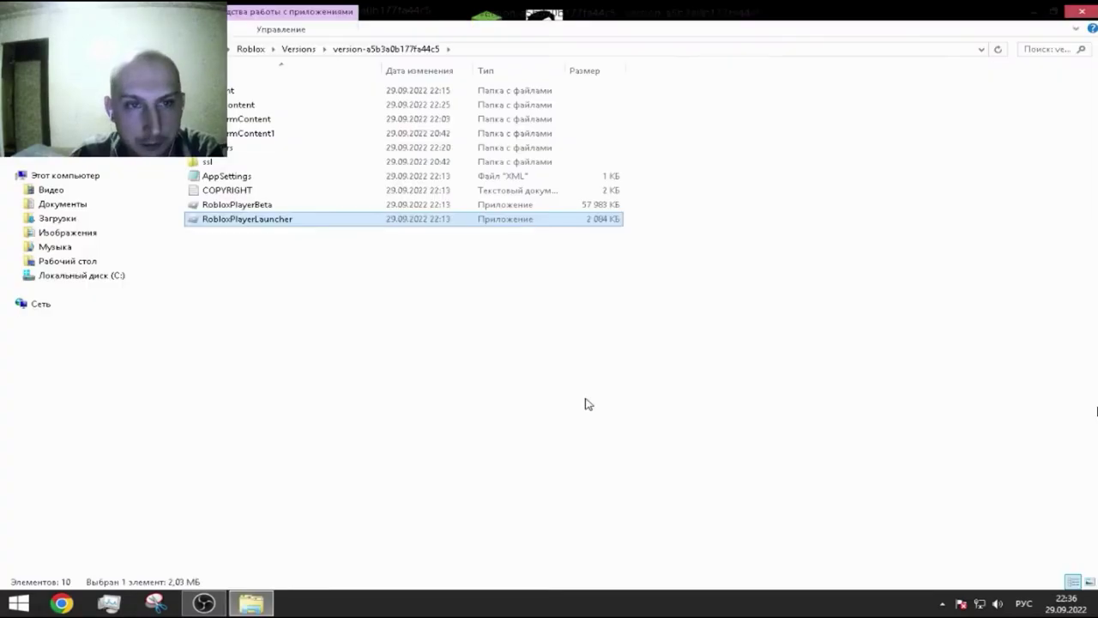
Look through the shaders folder and the configs and avatar folders inside content.
{"action": "double_click", "coordinate": [248, 147]}
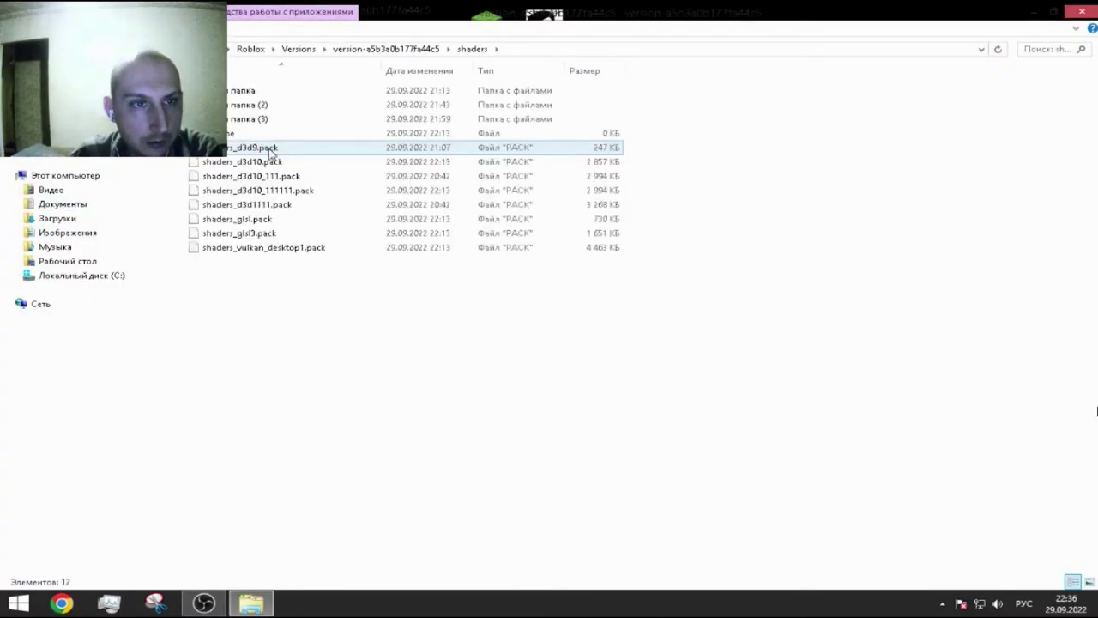
{"action": "key", "text": "alt+Left"}
{"action": "double_click", "coordinate": [247, 106]}
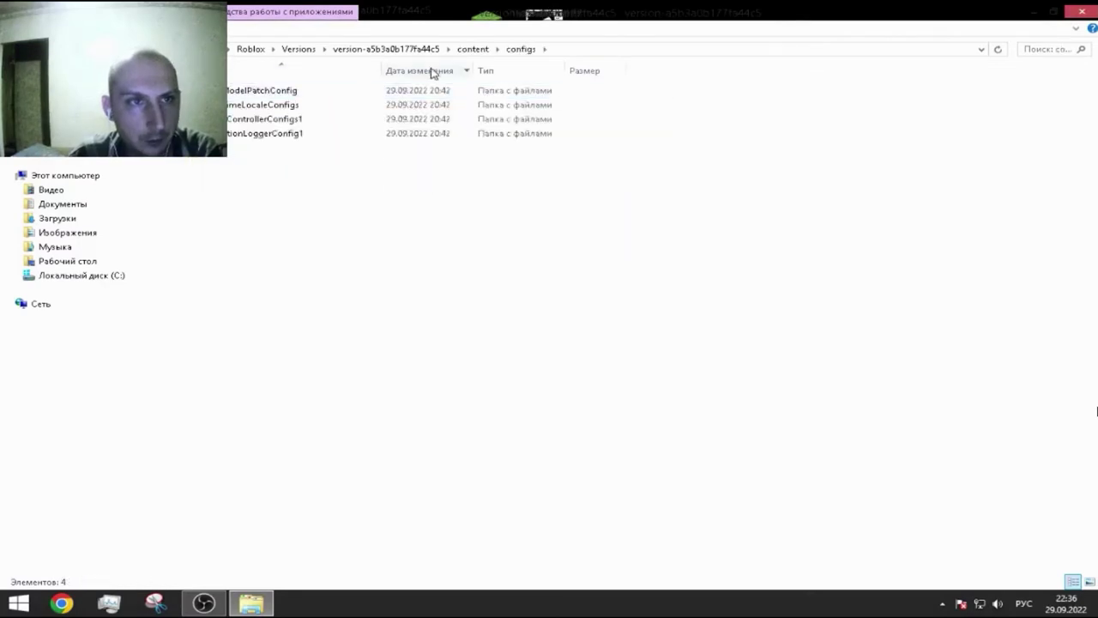
{"action": "left_click", "coordinate": [473, 50]}
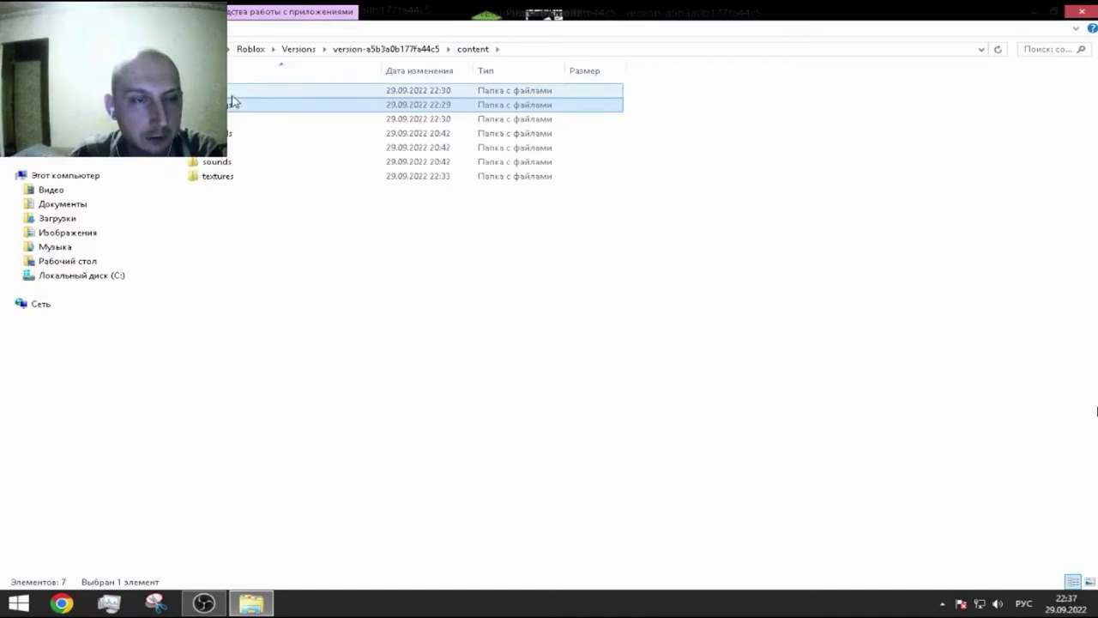
{"action": "double_click", "coordinate": [234, 91]}
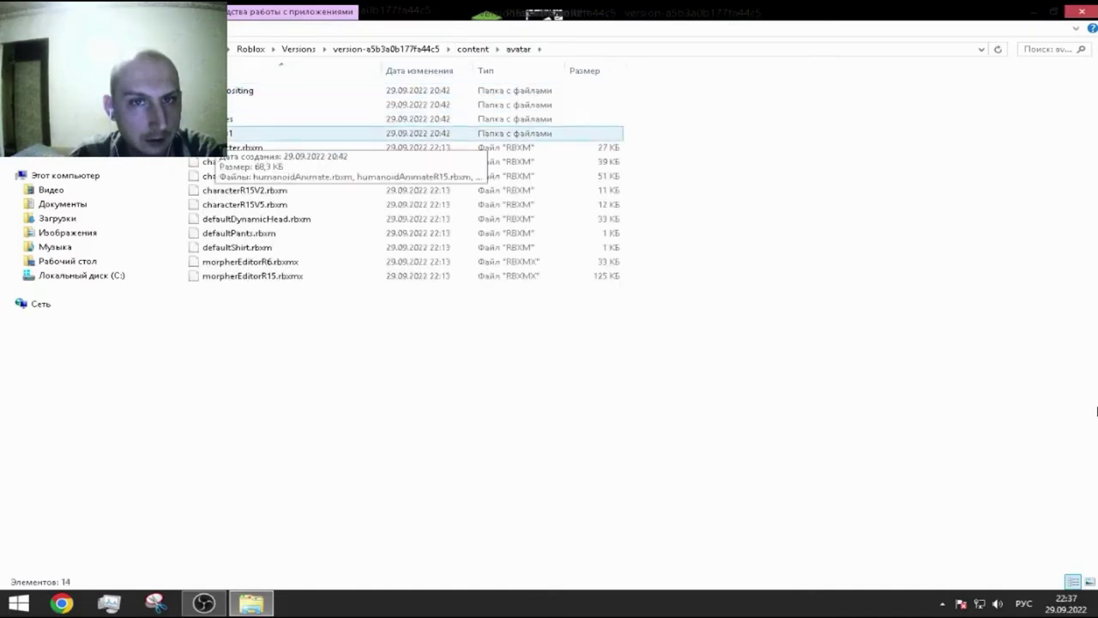
{"action": "left_click", "coordinate": [471, 48]}
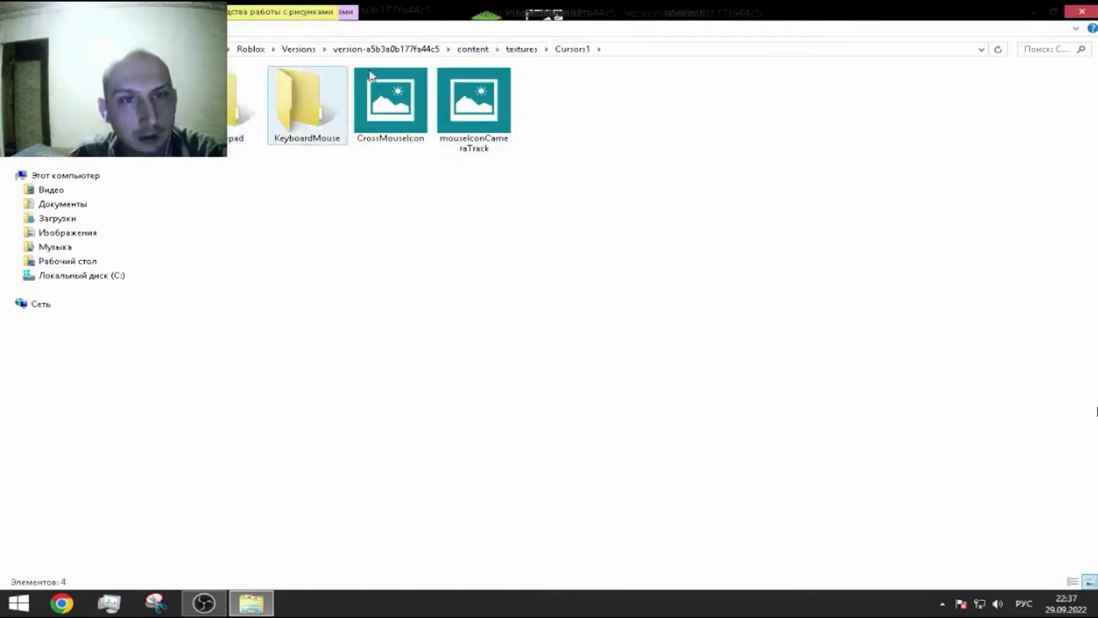
Rename the Cursors1 folder inside textures back to Cursors.
{"action": "left_click", "coordinate": [523, 49]}
{"action": "right_click", "coordinate": [967, 104]}
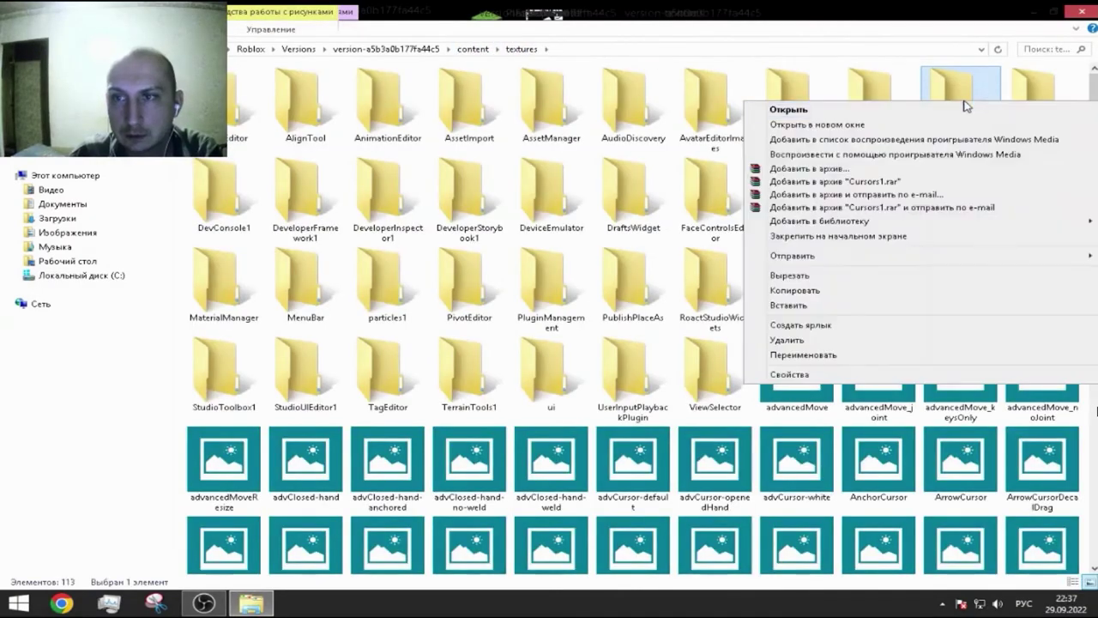
{"action": "left_click", "coordinate": [802, 354]}
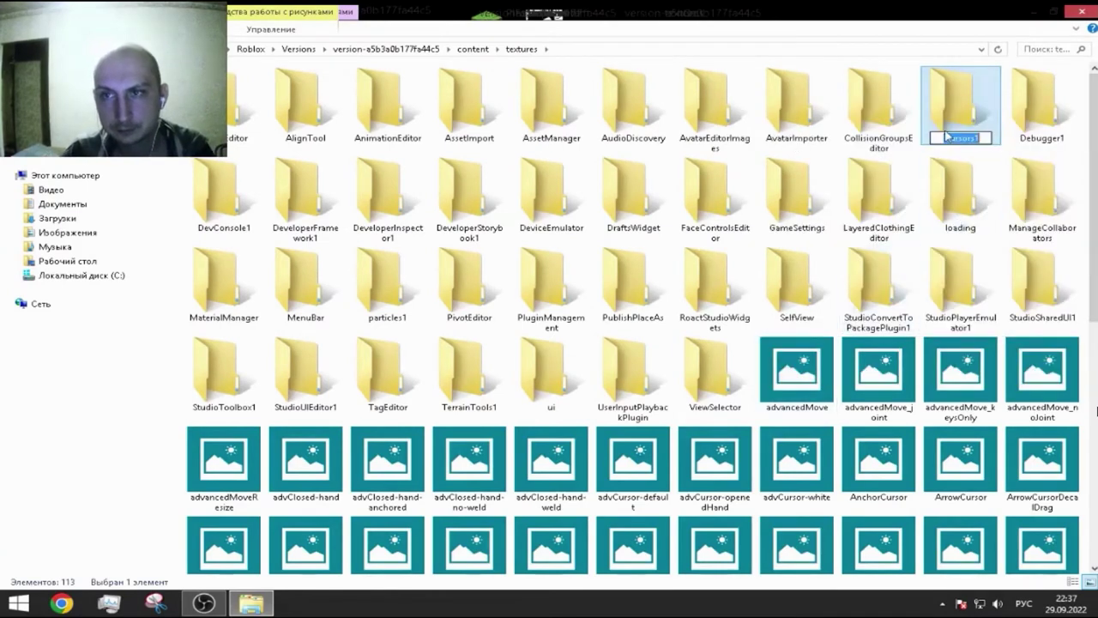
{"action": "left_click", "coordinate": [969, 138]}
{"action": "key", "text": "BackSpace"}
{"action": "key", "text": "Return"}
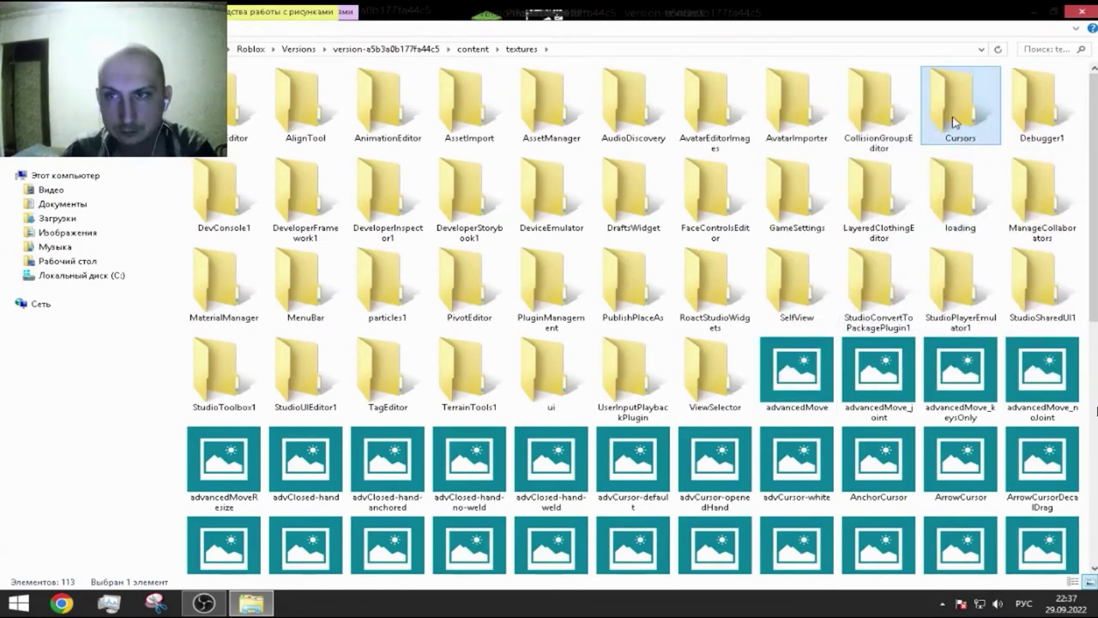
Rename the Gamepad folder inside Cursors to Gamepad1.
{"action": "double_click", "coordinate": [958, 107]}
{"action": "right_click", "coordinate": [230, 118]}
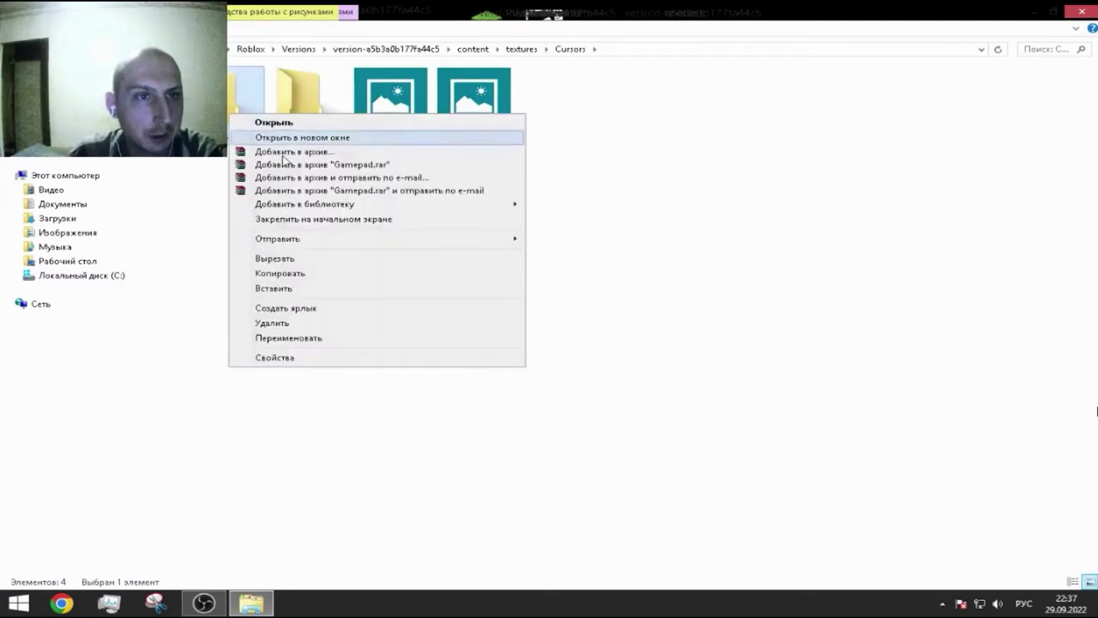
{"action": "left_click", "coordinate": [299, 337]}
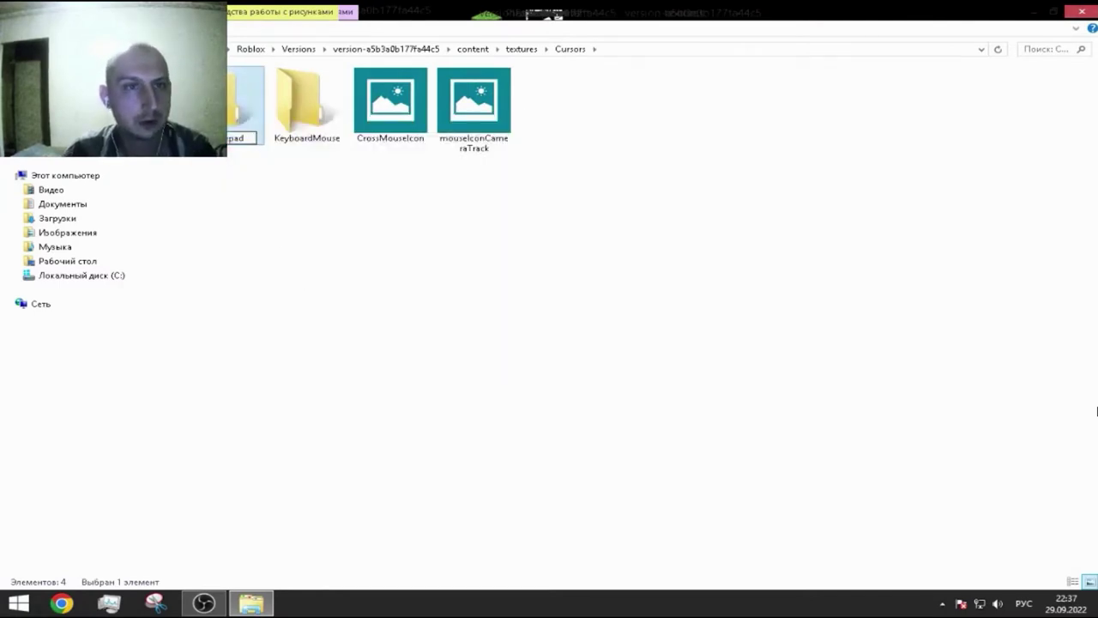
{"action": "left_click", "coordinate": [277, 244]}
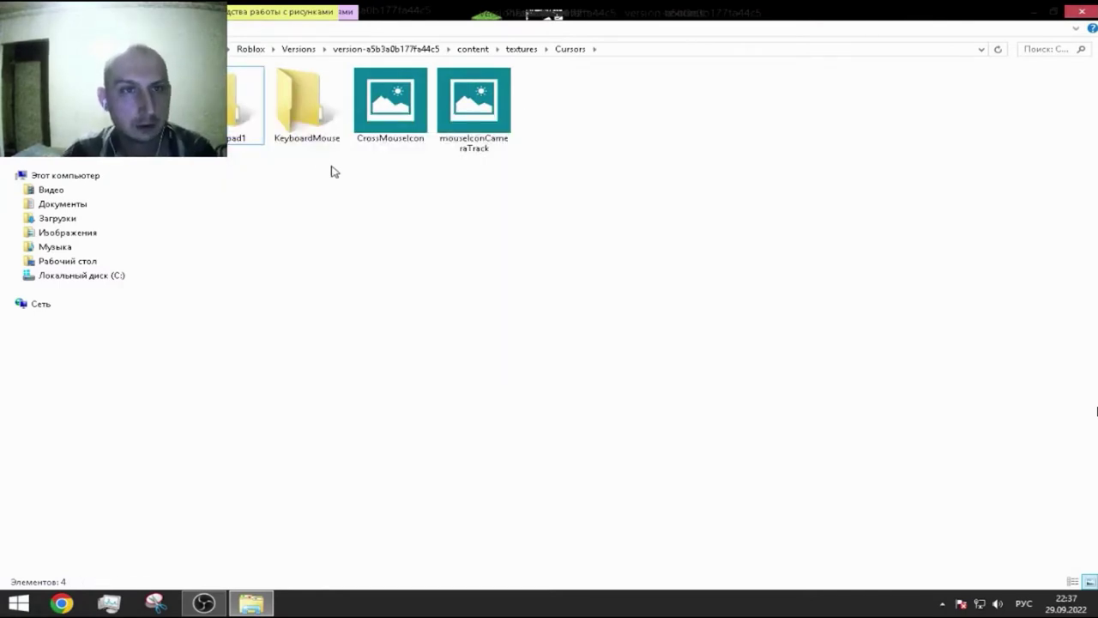
Look inside the KeyboardMouse folder within Cursors, and close the folder window and the Roblox window.
{"action": "double_click", "coordinate": [290, 101]}
{"action": "key", "text": "BackSpace"}
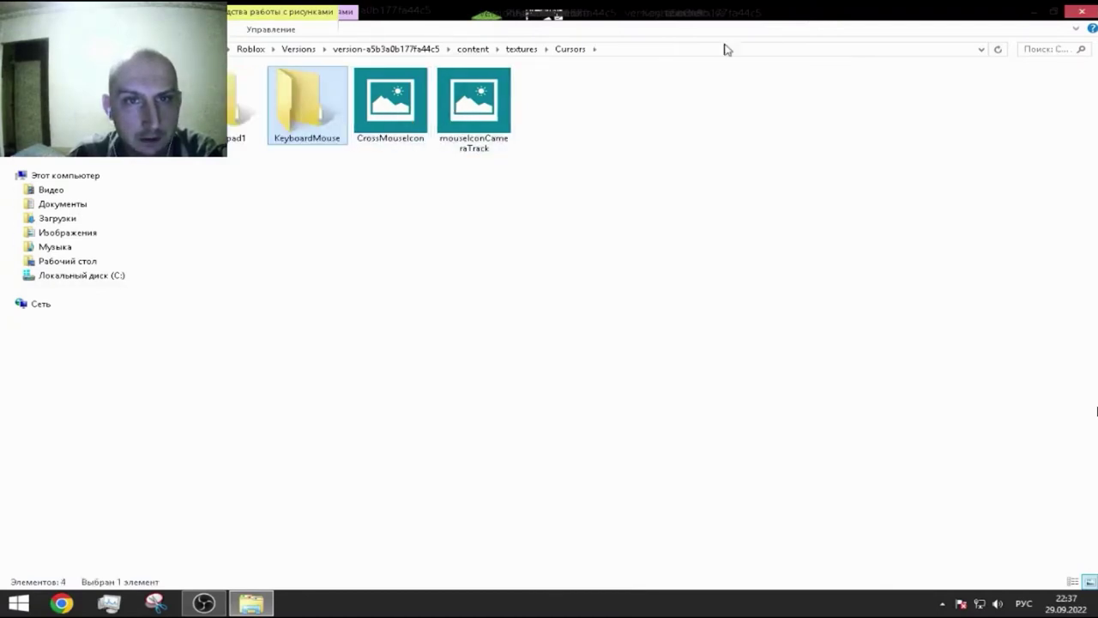
{"action": "left_click", "coordinate": [1081, 12]}
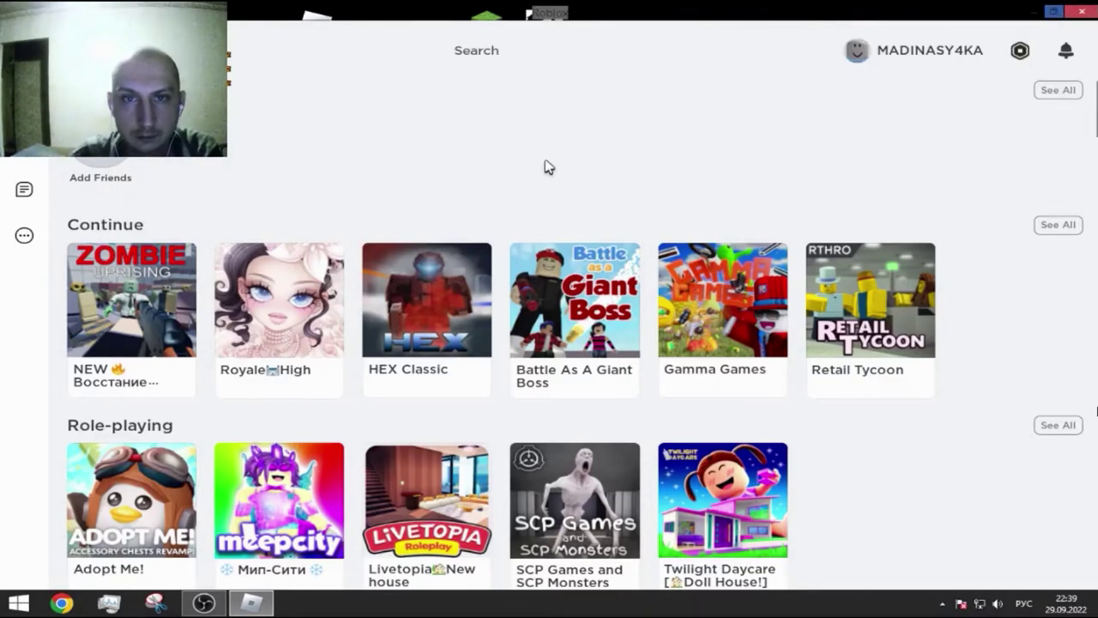
{"action": "left_click", "coordinate": [1074, 12]}
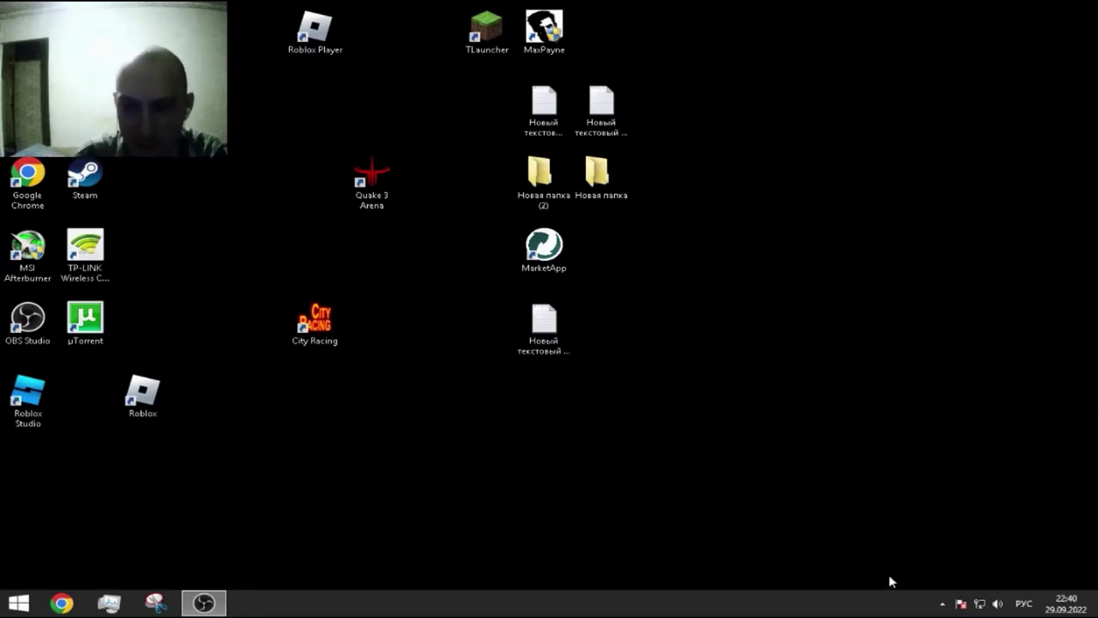
Move the Roblox desktop shortcut directly beside the Roblox Studio shortcut.
{"action": "left_click", "coordinate": [942, 604]}
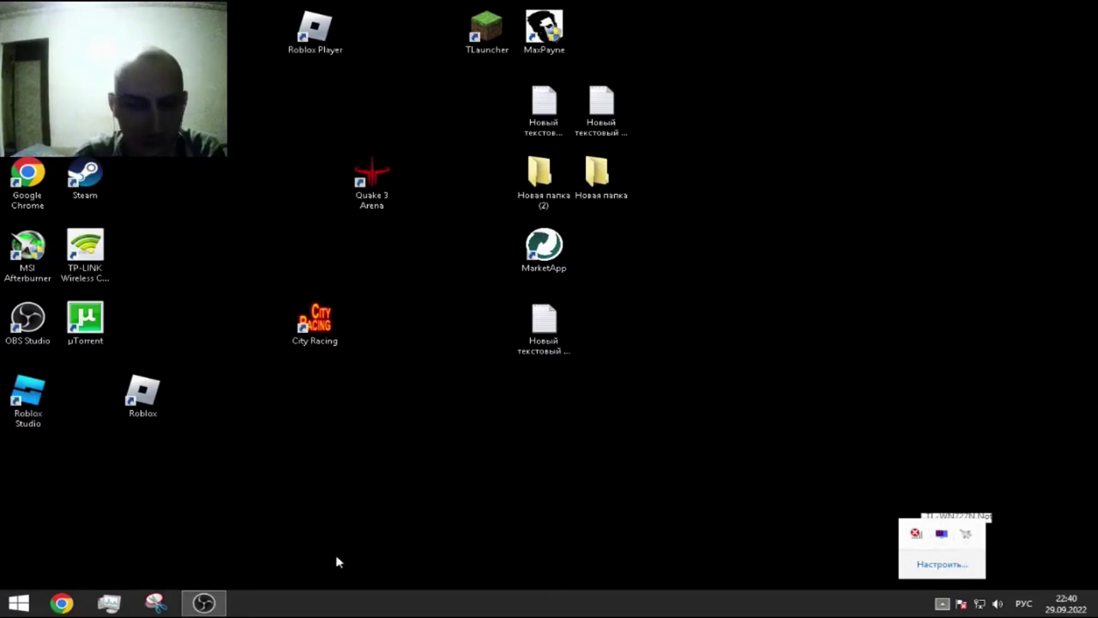
{"action": "left_click", "coordinate": [391, 515]}
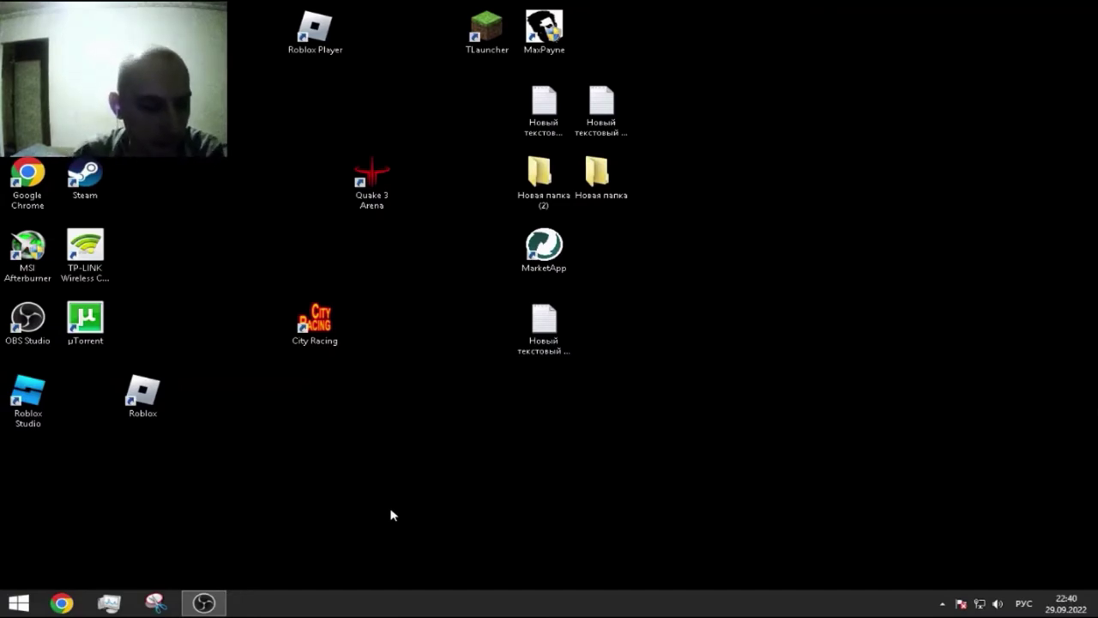
{"action": "left_click_drag", "start_coordinate": [142, 394], "coordinate": [111, 396]}
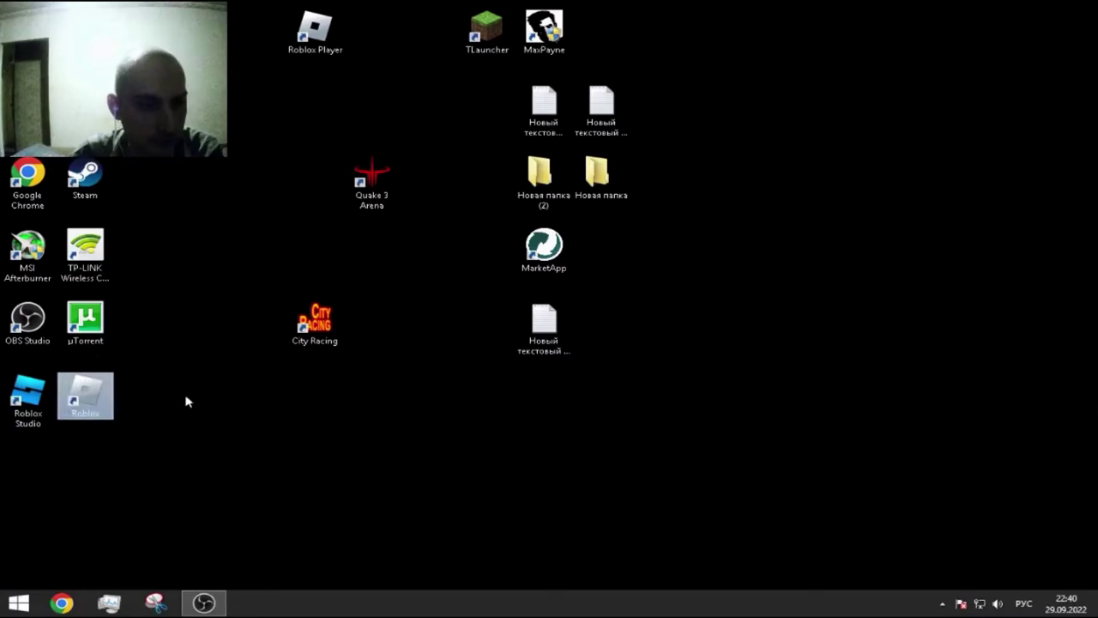
{"action": "left_click", "coordinate": [216, 393]}
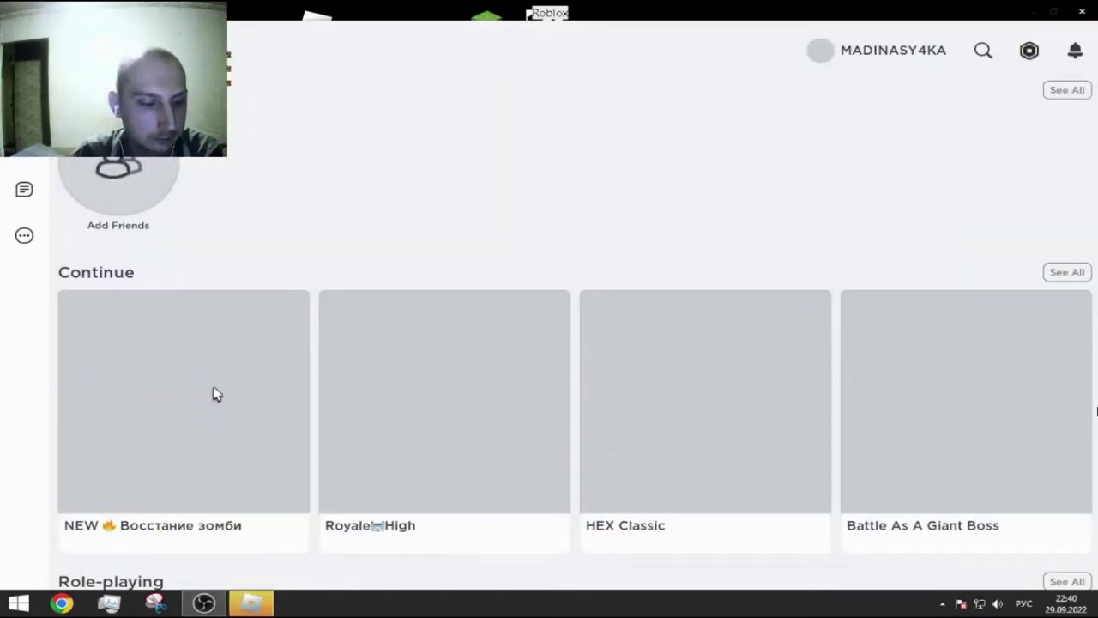
Restore the Roblox window to a smaller size near the middle of the desktop and check the OBS streaming window.
{"action": "left_click_drag", "start_coordinate": [270, 11], "coordinate": [442, 170]}
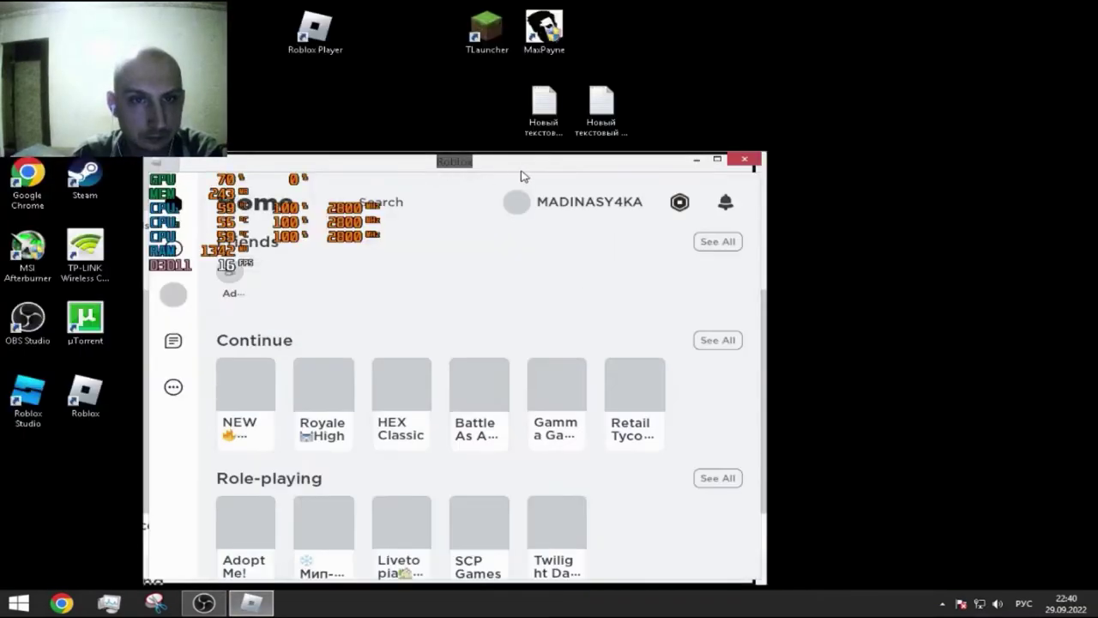
{"action": "left_click_drag", "start_coordinate": [527, 169], "coordinate": [584, 87]}
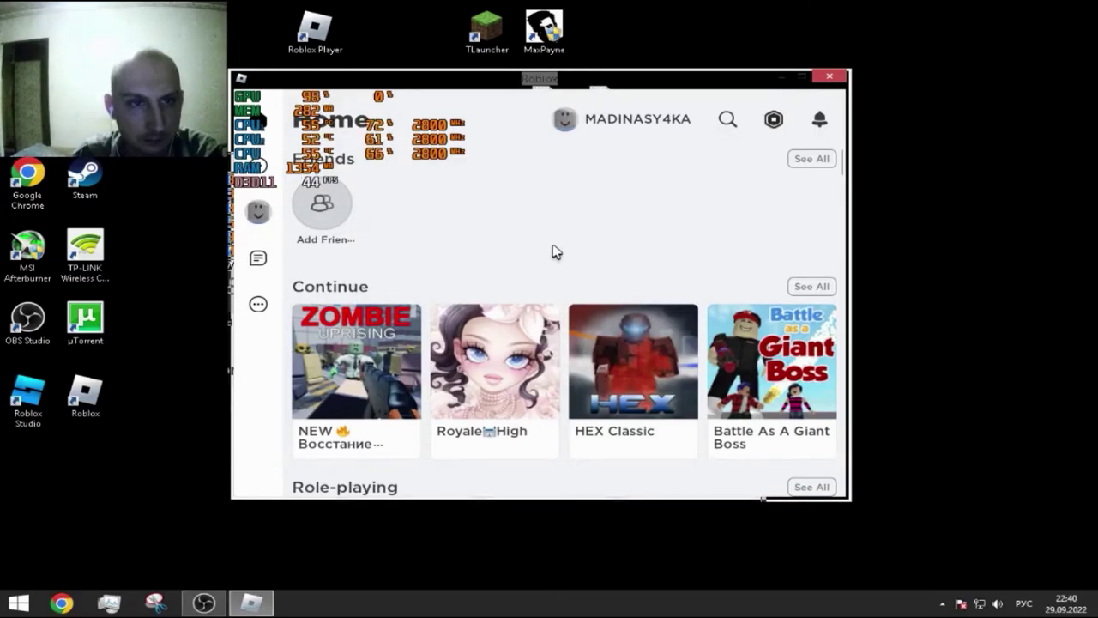
{"action": "left_click", "coordinate": [203, 603]}
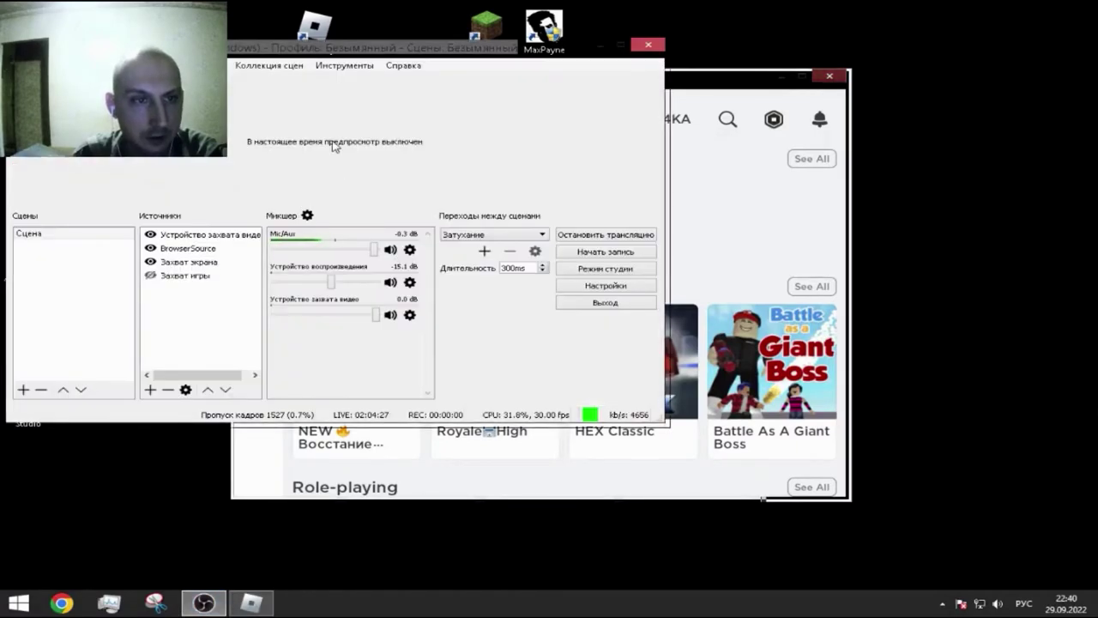
{"action": "left_click", "coordinate": [601, 45]}
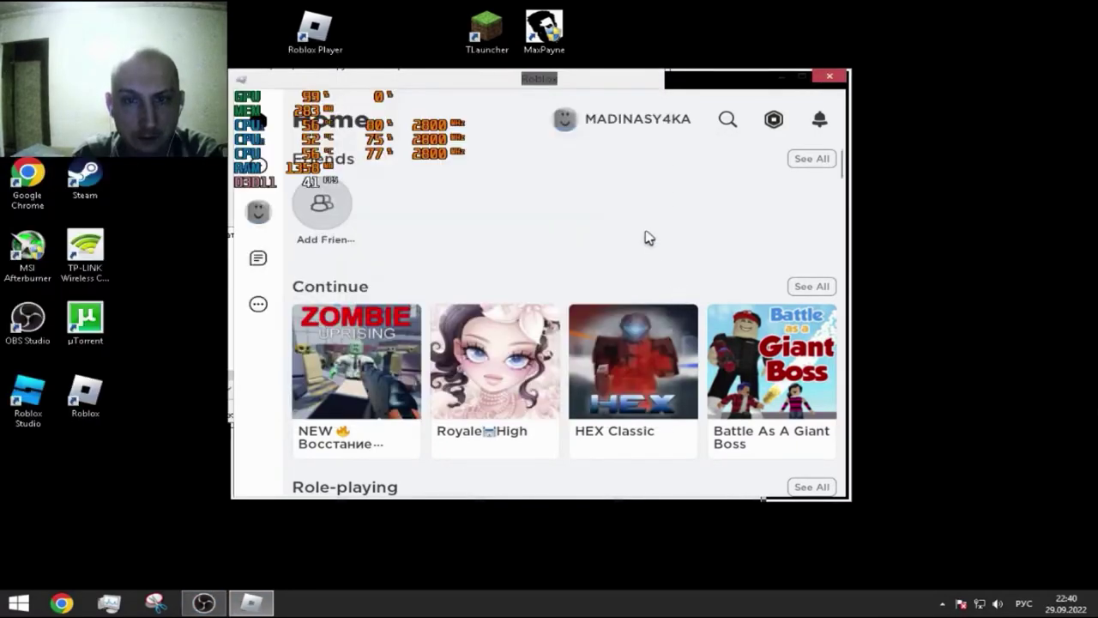
Join the Zombie Uprising experience from the Continue list and lower the Roblox volume in the Windows volume mixer.
{"action": "mouse_move", "coordinate": [429, 341]}
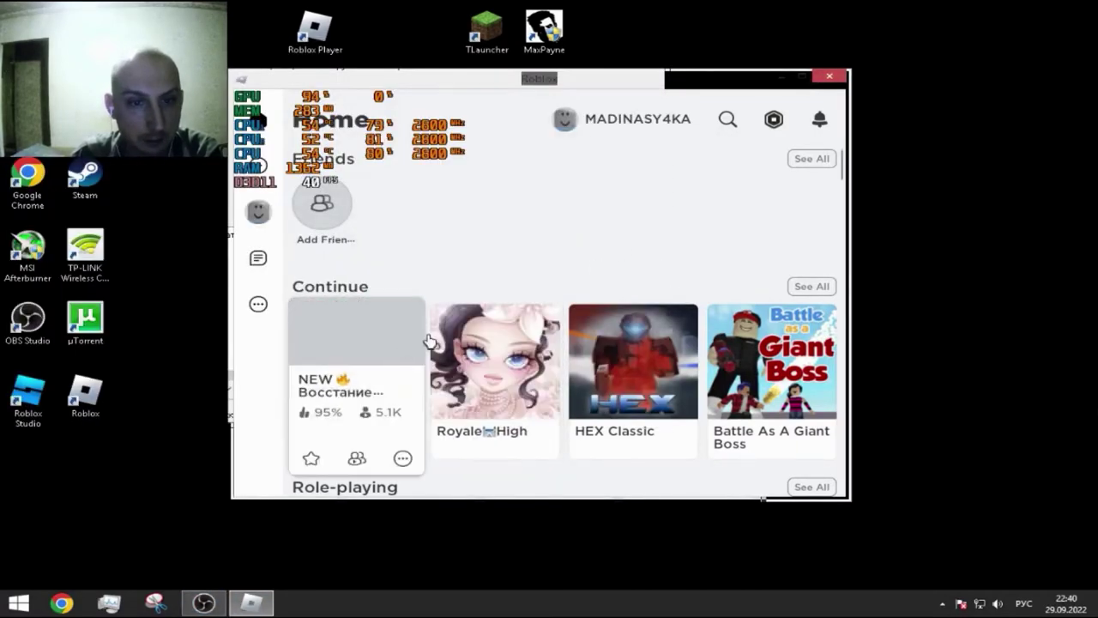
{"action": "left_click", "coordinate": [370, 342]}
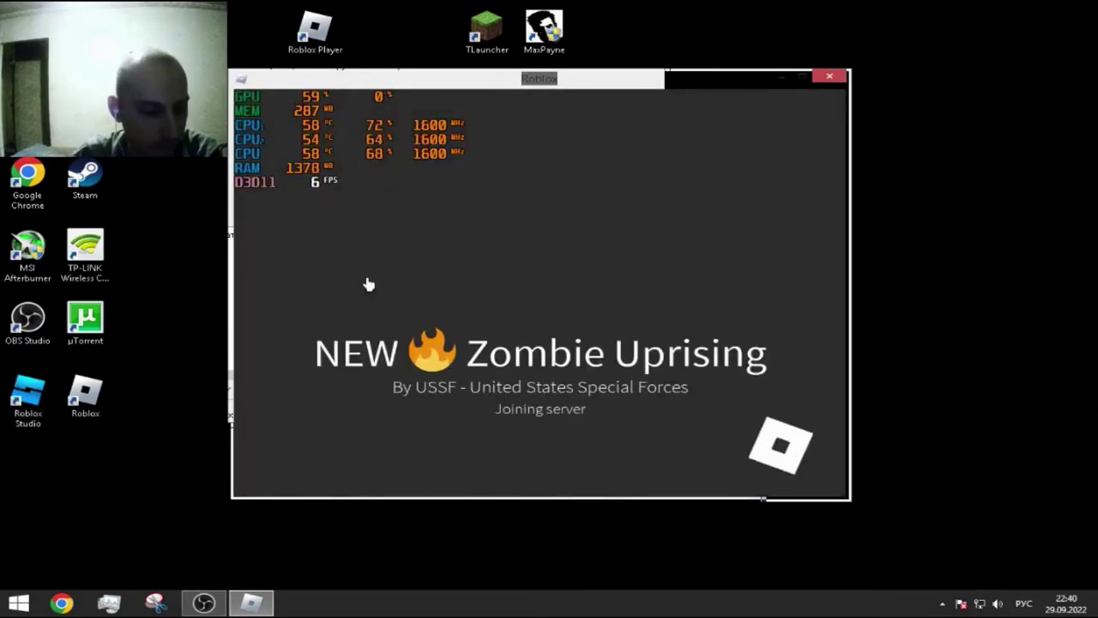
{"action": "left_click", "coordinate": [998, 603]}
{"action": "left_click", "coordinate": [997, 564]}
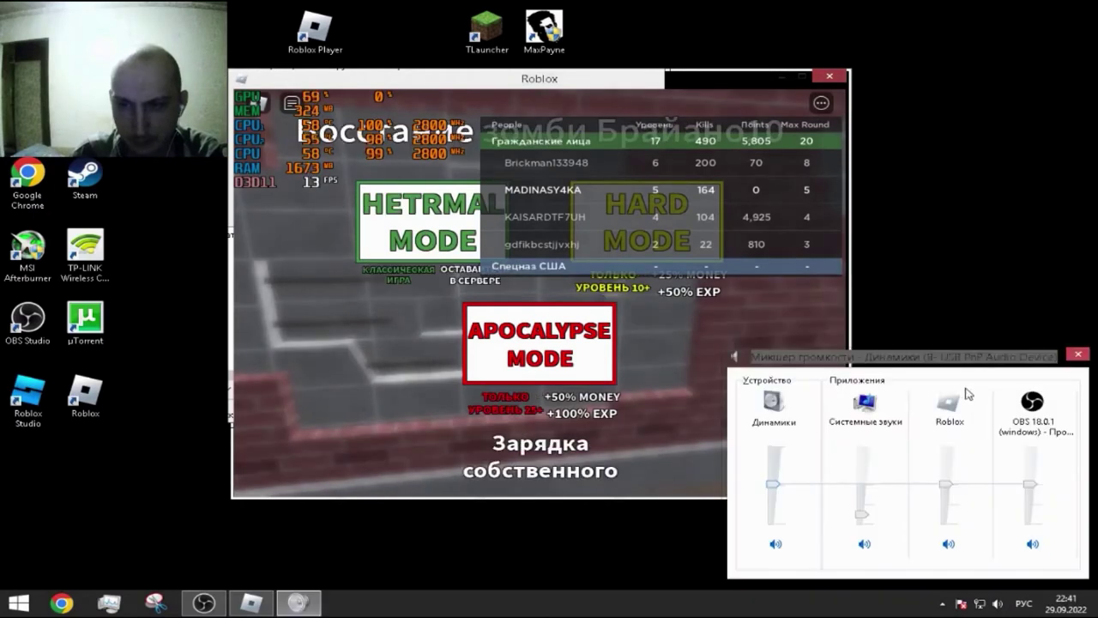
{"action": "left_click_drag", "start_coordinate": [945, 484], "coordinate": [946, 512]}
Enter the match in the green classic game mode, dismiss the special offer and shoot zombies with the M16A3.
{"action": "left_click", "coordinate": [392, 208]}
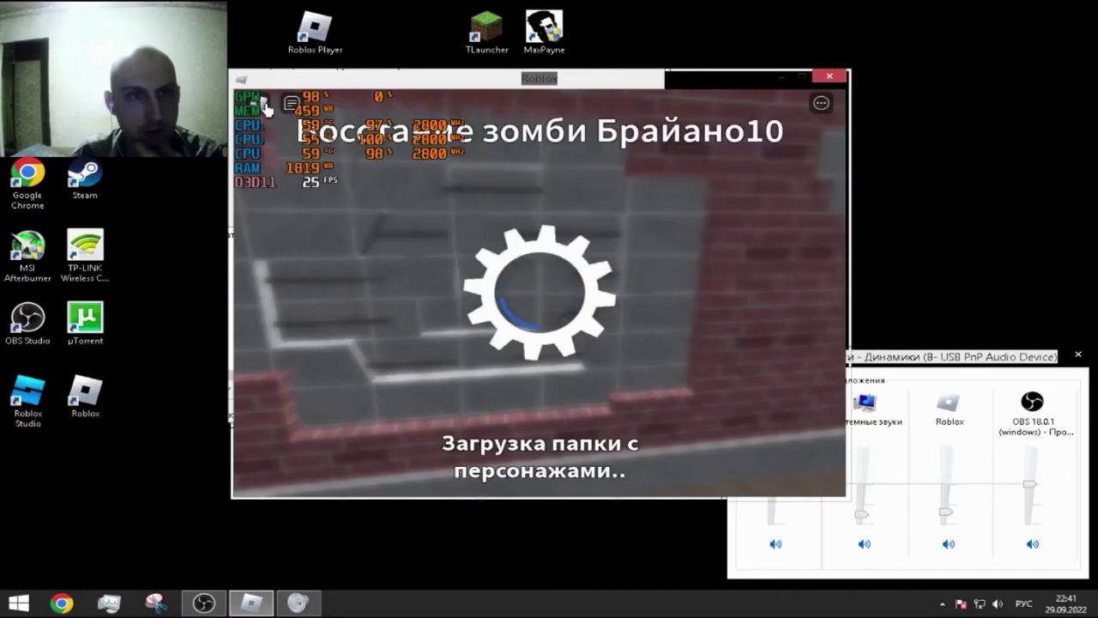
{"action": "left_click", "coordinate": [265, 107]}
{"action": "left_click", "coordinate": [753, 463]}
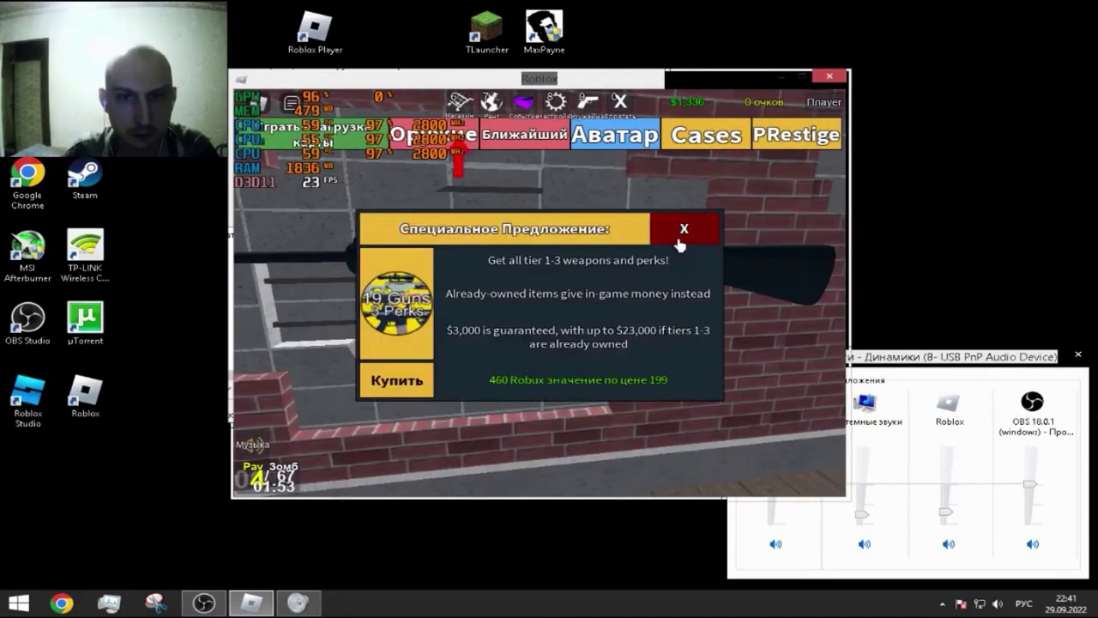
{"action": "left_click", "coordinate": [678, 240]}
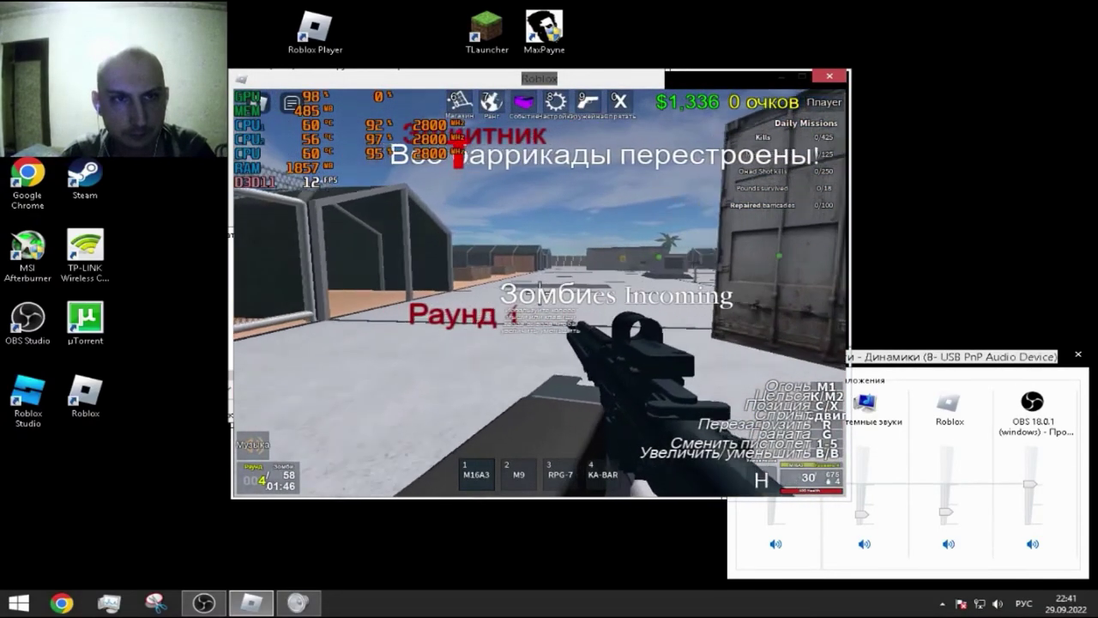
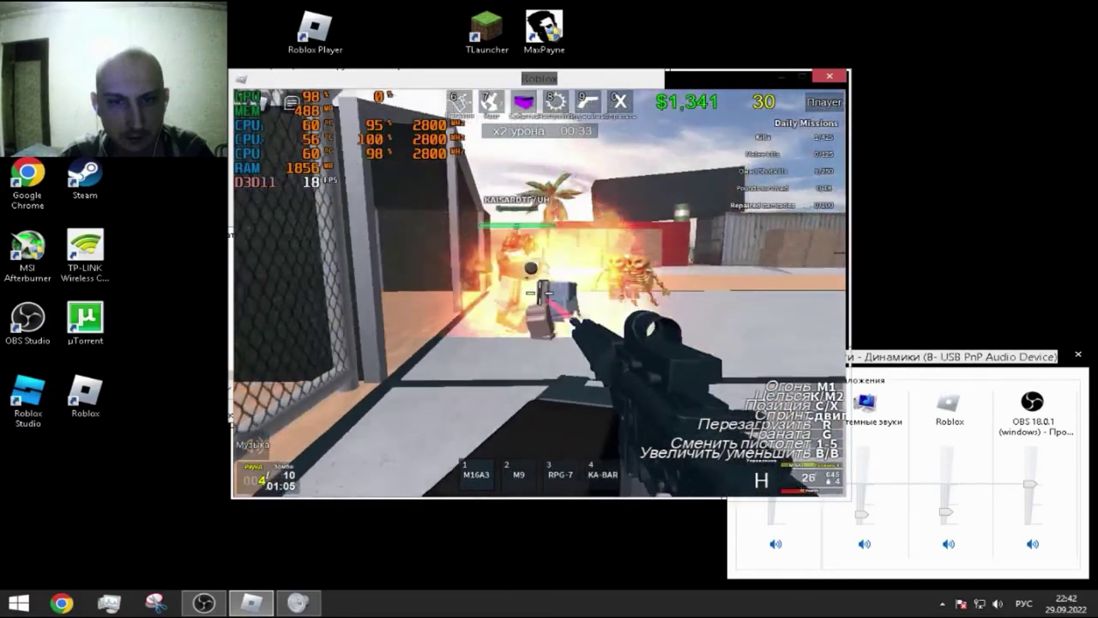
{"action": "left_click_drag", "start_coordinate": [541, 294], "coordinate": [541, 293]}
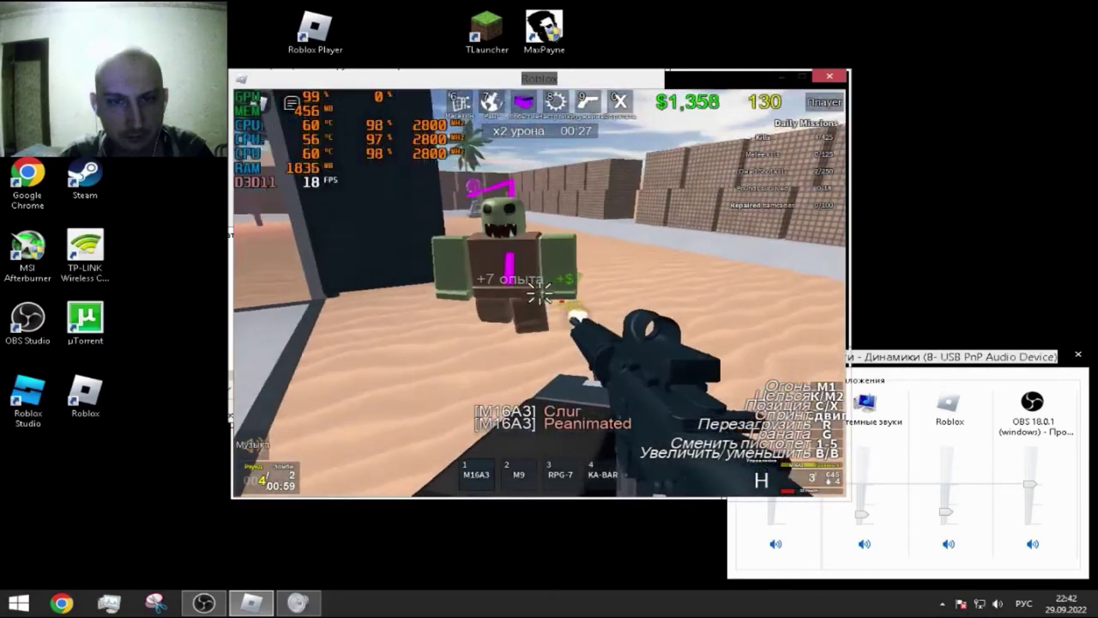
Leave the Zombie Uprising experience and close Roblox.
{"action": "key", "text": "Escape"}
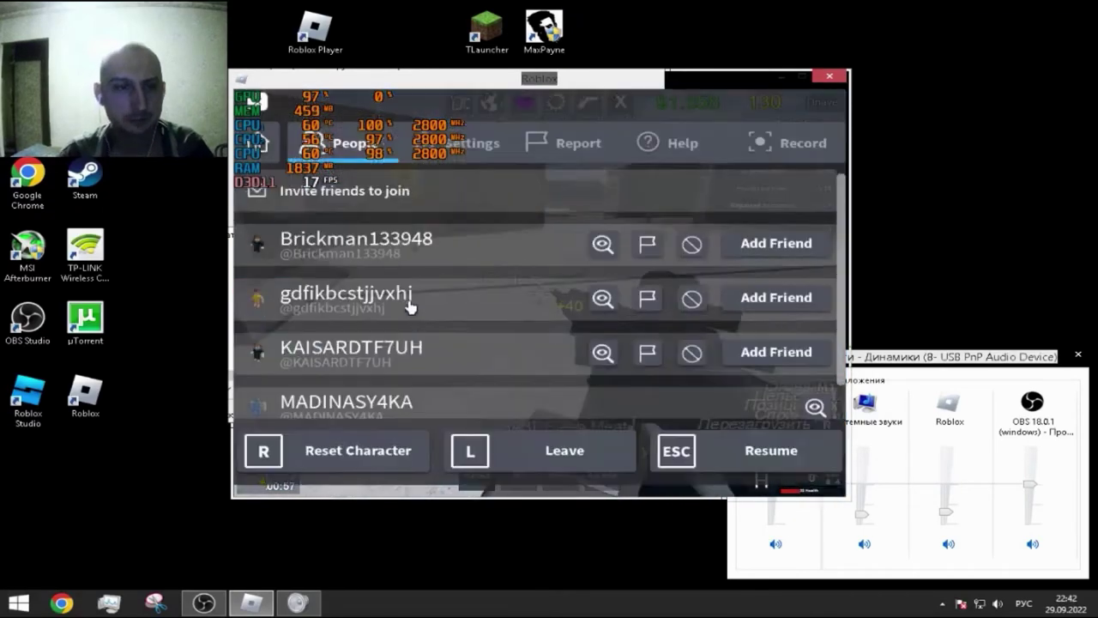
{"action": "left_click", "coordinate": [534, 460]}
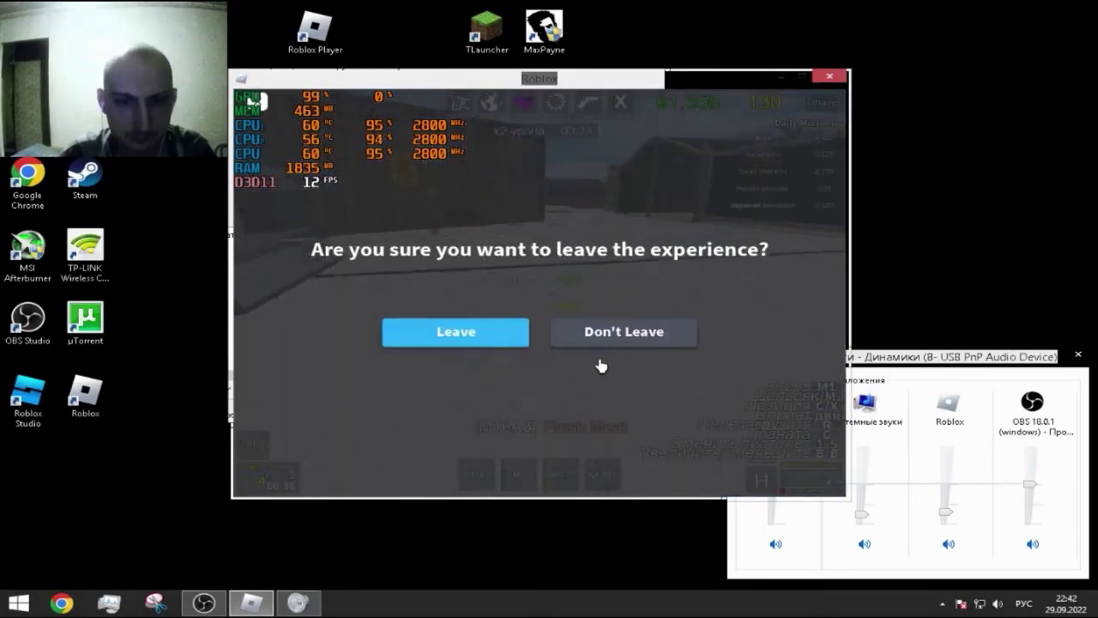
{"action": "left_click", "coordinate": [505, 340]}
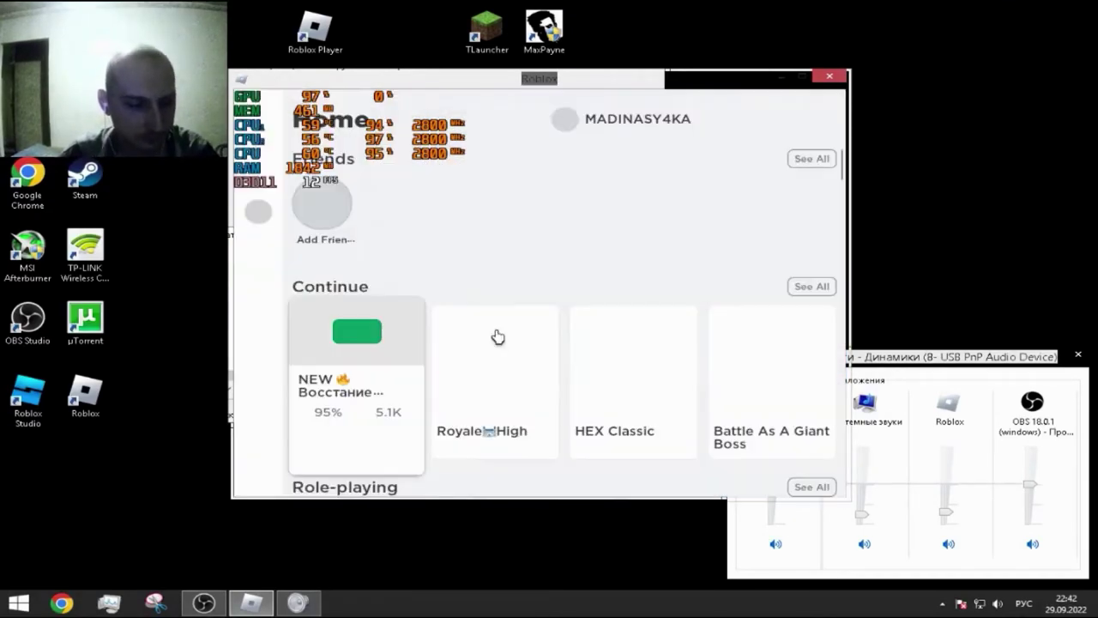
{"action": "left_click", "coordinate": [821, 79]}
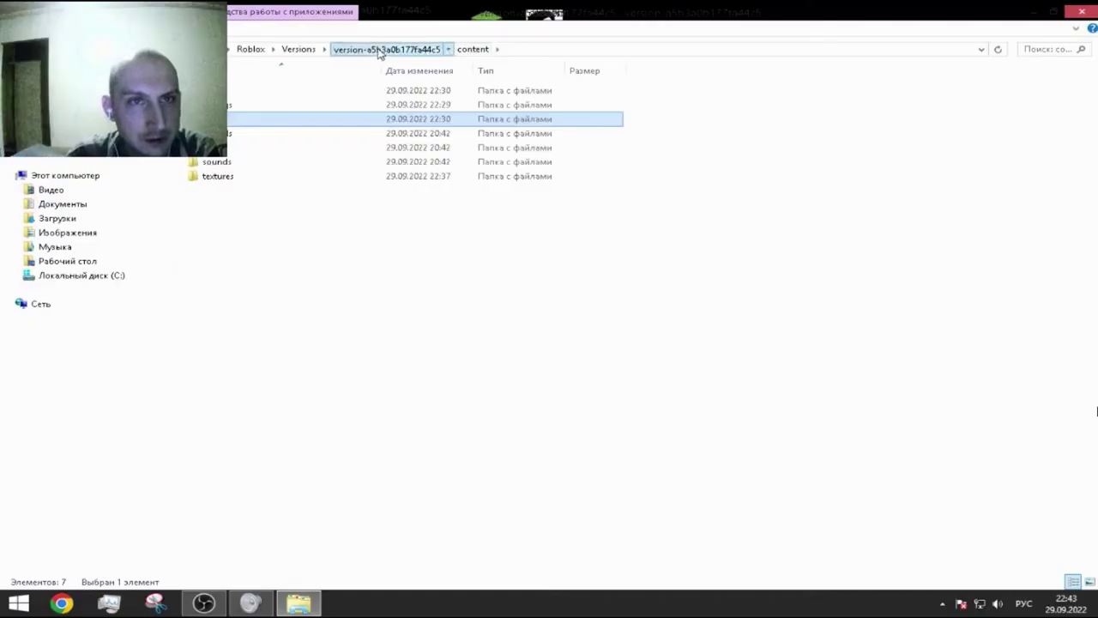
Go up from content to the Roblox version folder and examine the RobloxPlayerBeta application file.
{"action": "left_click", "coordinate": [386, 49]}
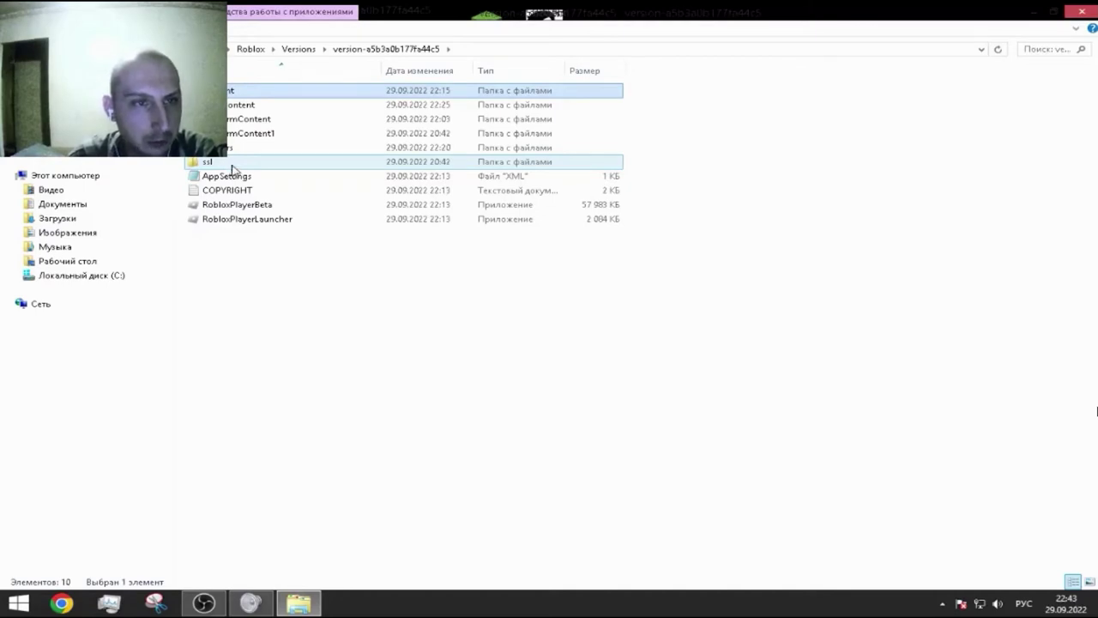
{"action": "left_click", "coordinate": [257, 209]}
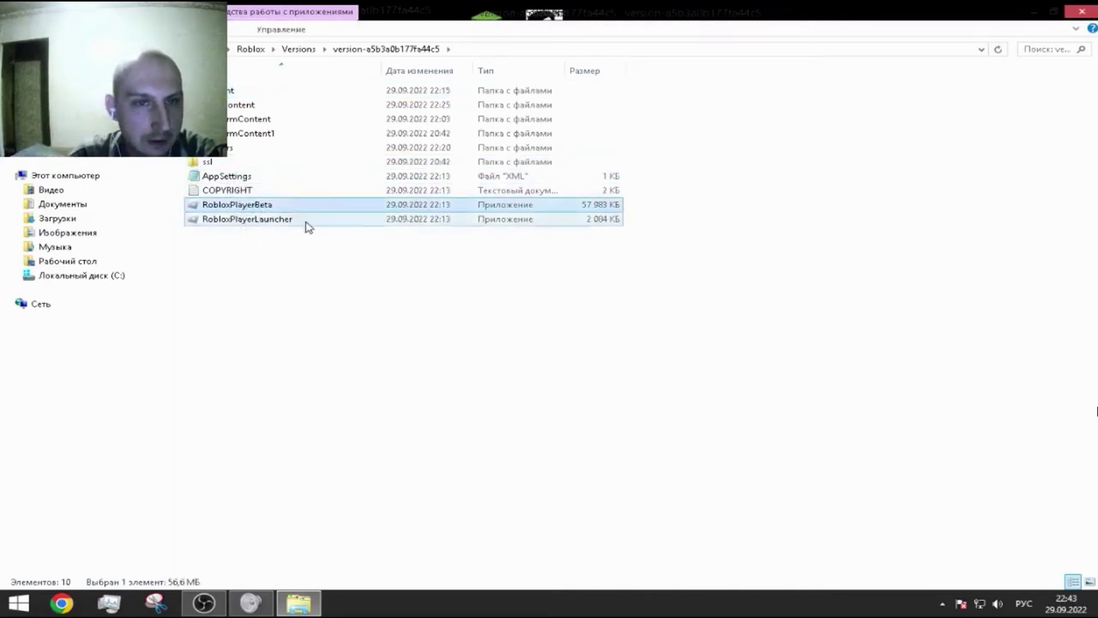
{"action": "left_click", "coordinate": [260, 210]}
{"action": "key", "text": "Escape"}
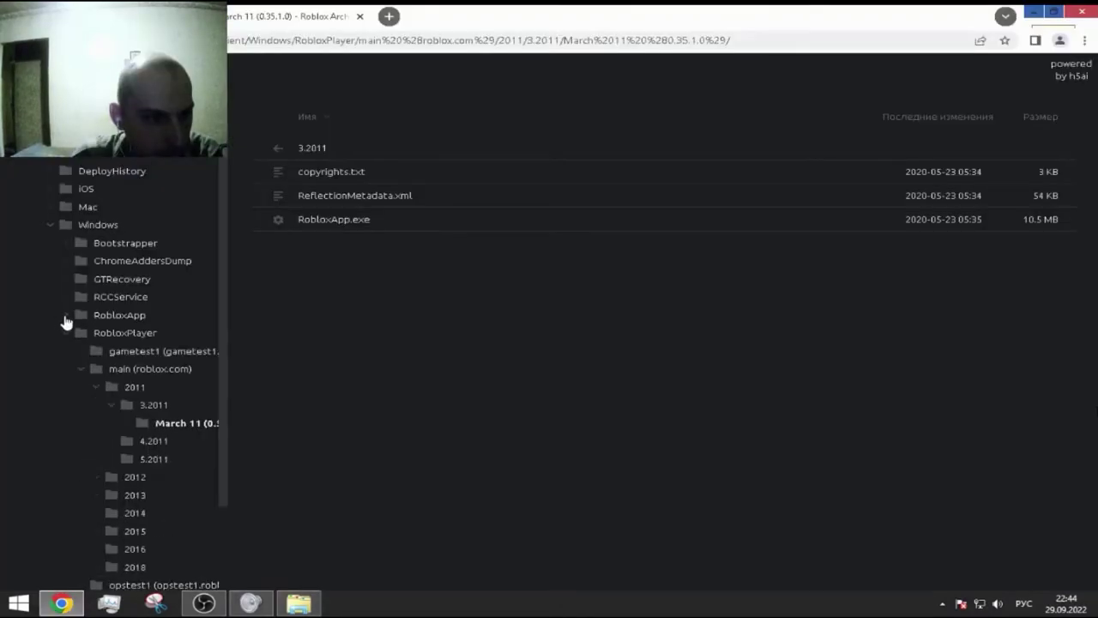
Expand the RobloxApp folder in the online Roblox archive in Chrome and look through the RobloxApp and RobloxPlayer releases by year.
{"action": "left_click", "coordinate": [66, 320]}
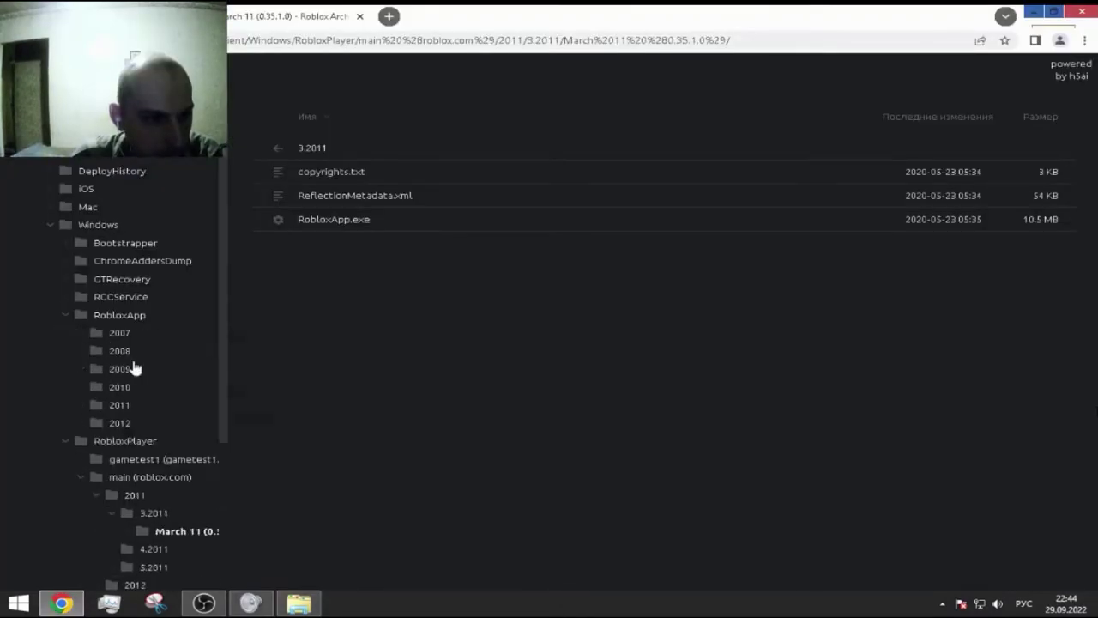
{"action": "scroll", "coordinate": [129, 429], "scroll_direction": "down", "scroll_amount": 1}
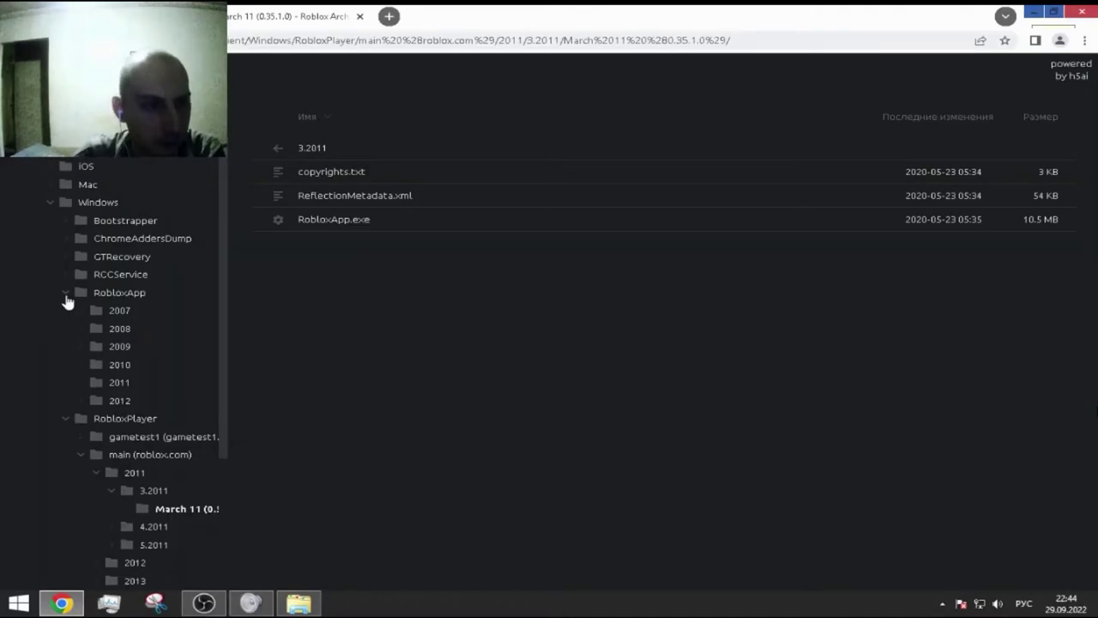
{"action": "scroll", "coordinate": [101, 382], "scroll_direction": "down", "scroll_amount": 1}
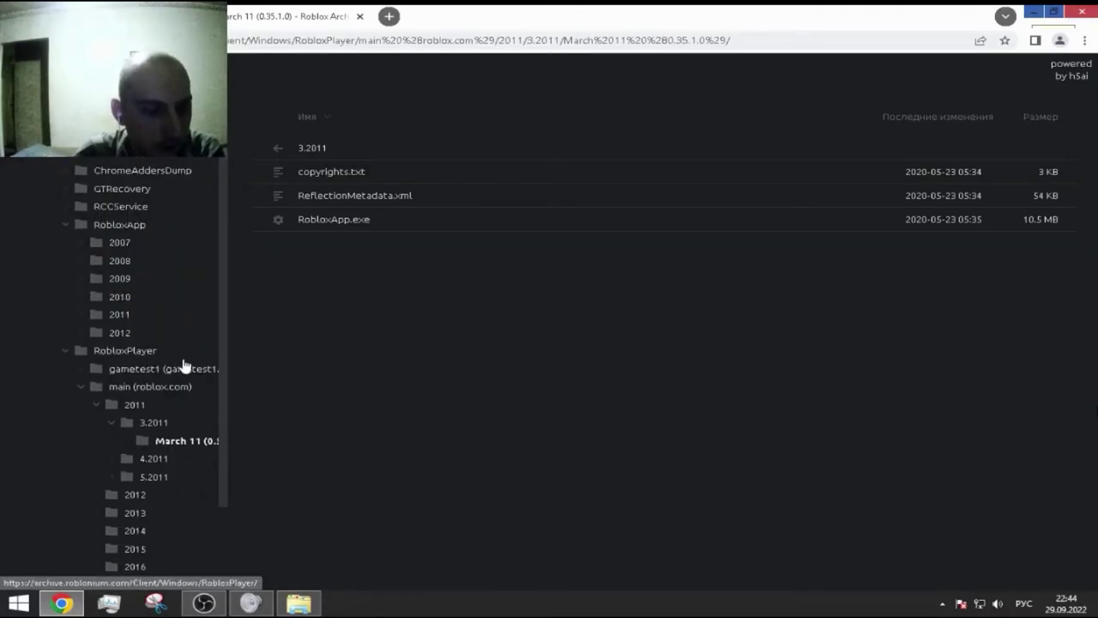
{"action": "scroll", "coordinate": [183, 364], "scroll_direction": "down", "scroll_amount": 1}
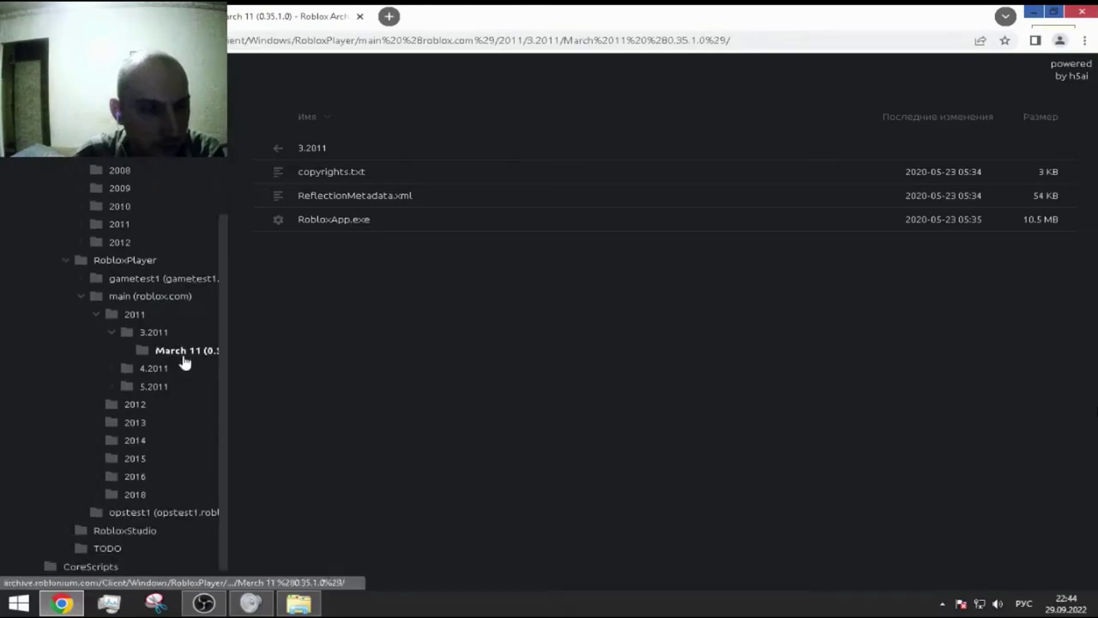
Browse the archive's main RobloxPlayer builds to May 18 (0.338.0.202976) under 2018/5.2018 and download RobloxPlayerBeta.exe.
{"action": "left_click", "coordinate": [97, 315]}
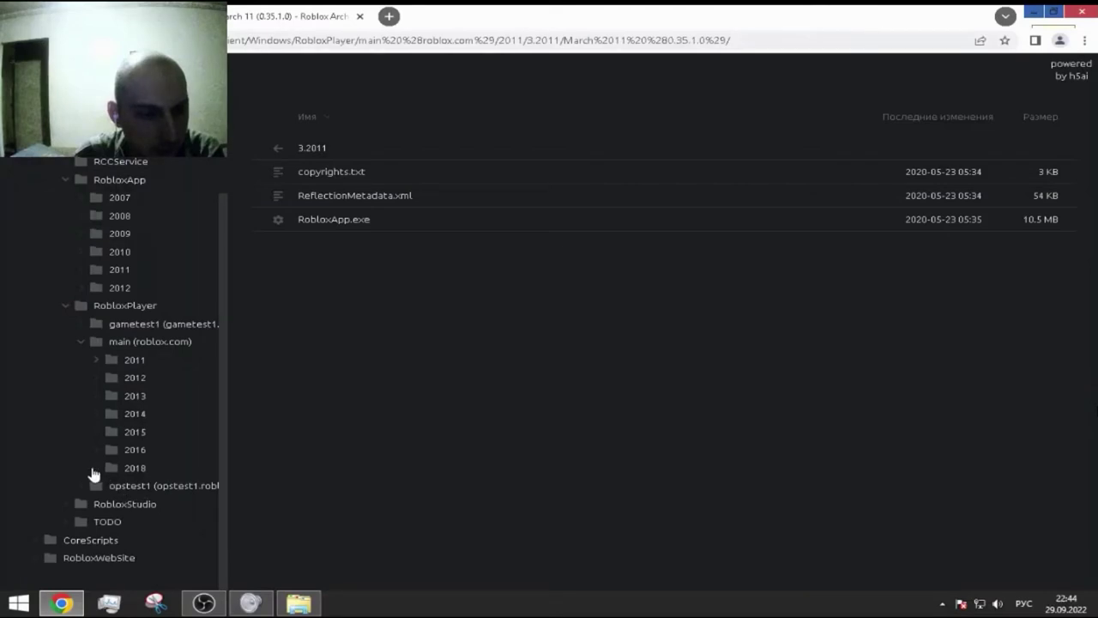
{"action": "left_click", "coordinate": [171, 473]}
{"action": "left_click", "coordinate": [143, 479]}
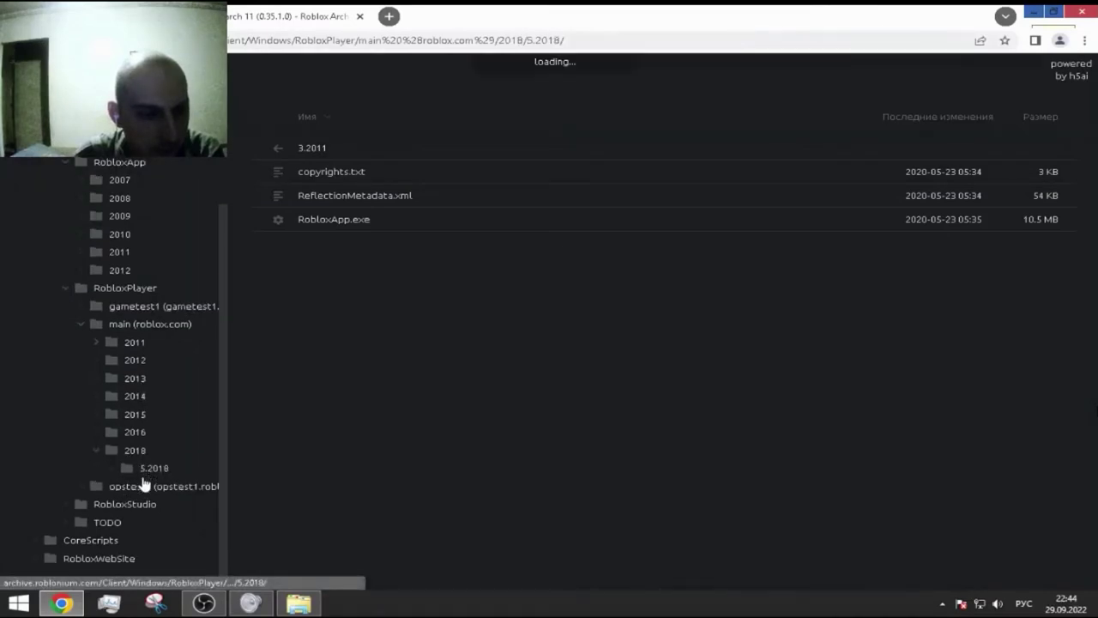
{"action": "left_click", "coordinate": [179, 486]}
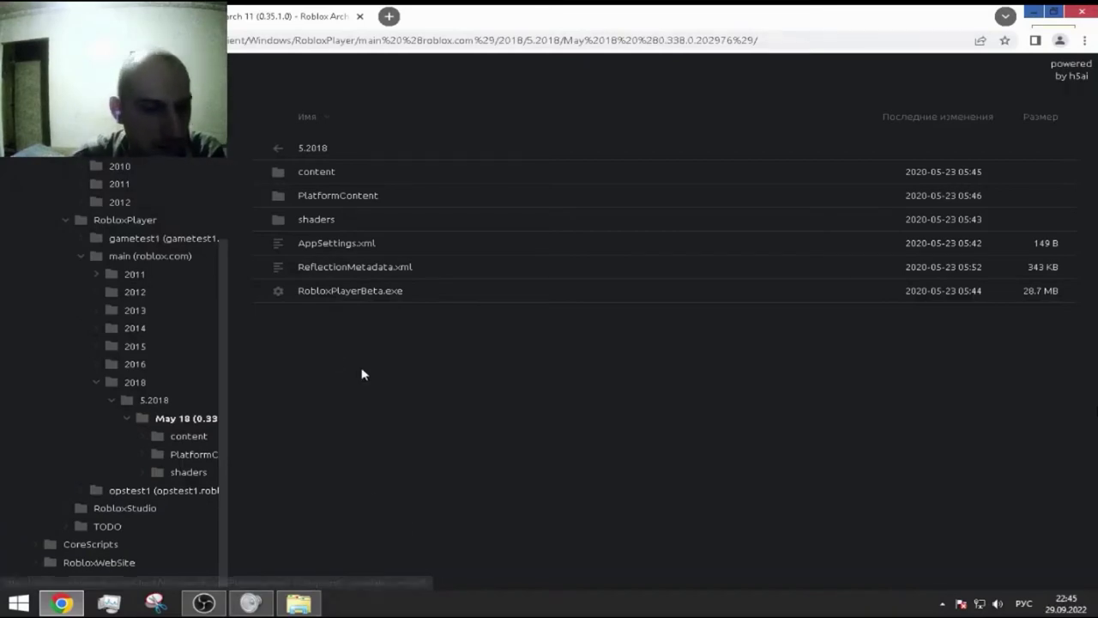
{"action": "left_click", "coordinate": [314, 296]}
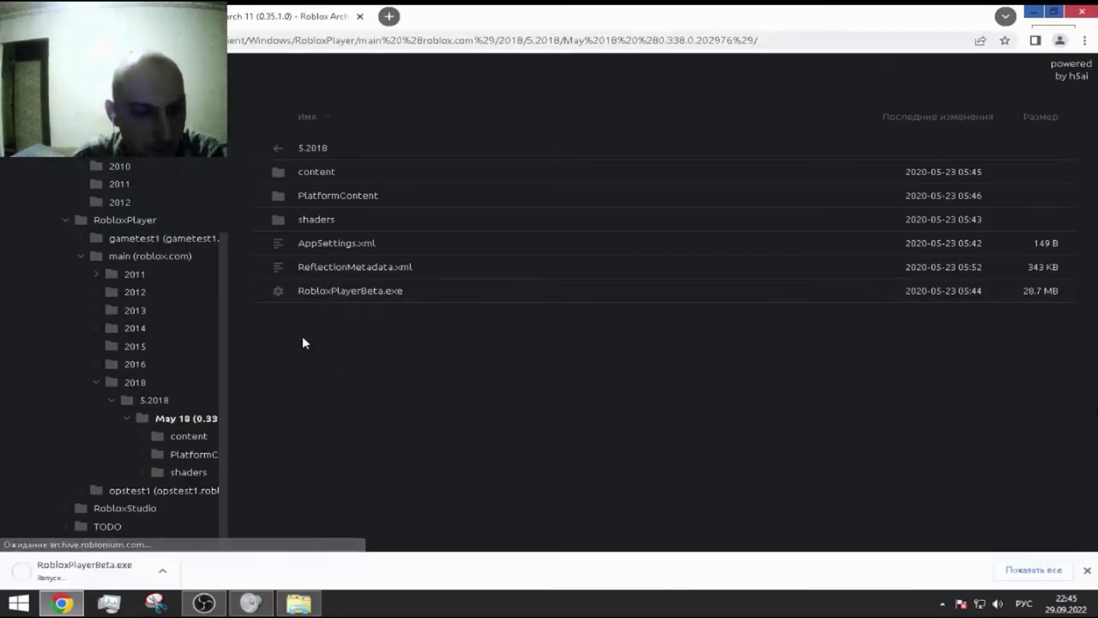
Move the downloaded RobloxPlayerBeta file from the Downloads folder into the version-a5b3a0b177fa44c5 folder and hide the folder windows.
{"action": "left_click", "coordinate": [404, 219]}
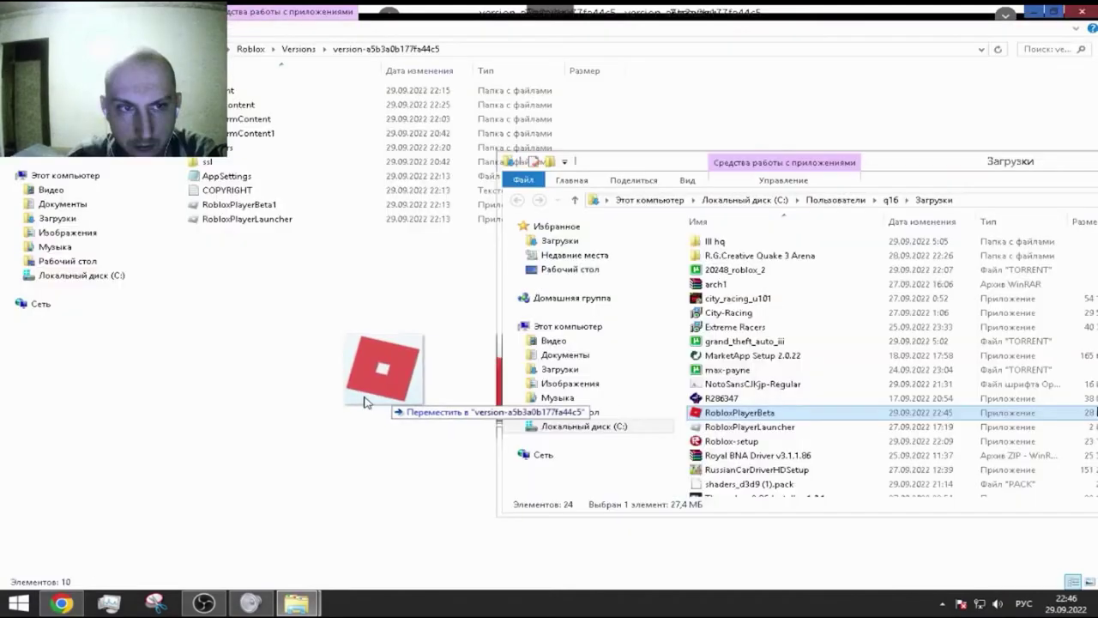
{"action": "left_click_drag", "start_coordinate": [392, 404], "coordinate": [317, 402]}
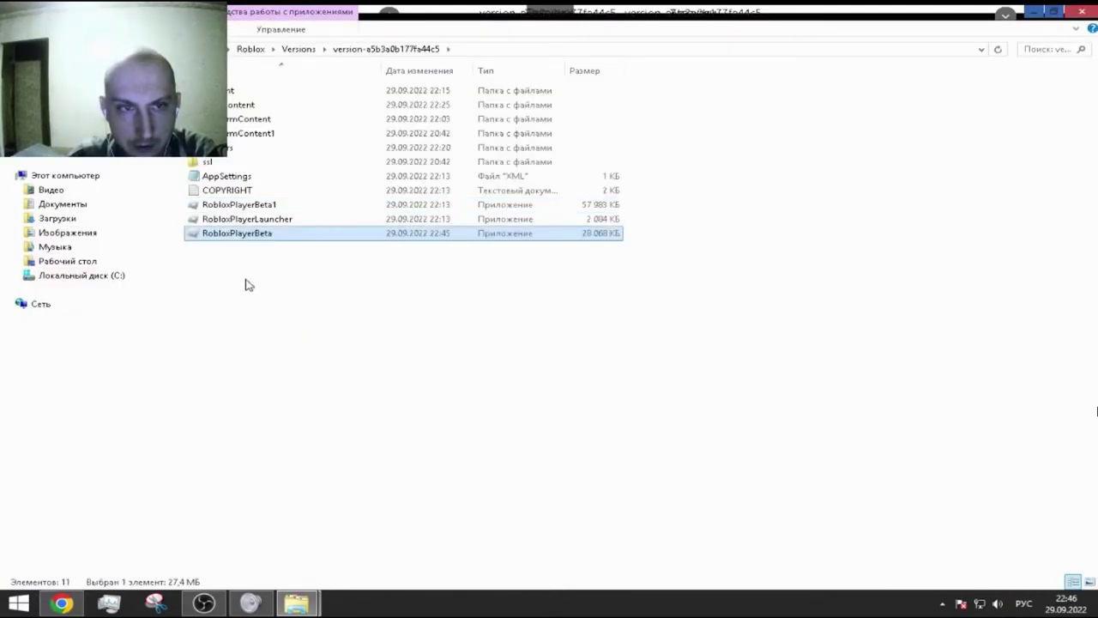
{"action": "left_click", "coordinate": [297, 603]}
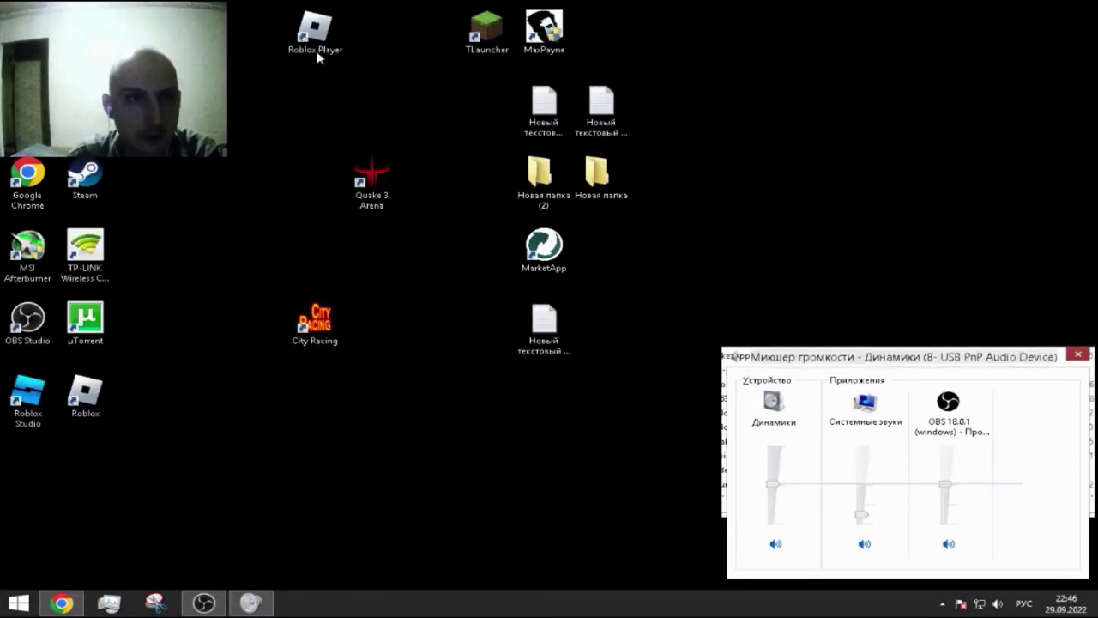
Open the file location of the desktop's Roblox Player shortcut, move its folder window aside and minimize it.
{"action": "left_click", "coordinate": [314, 26]}
{"action": "right_click", "coordinate": [315, 25]}
{"action": "left_click", "coordinate": [360, 48]}
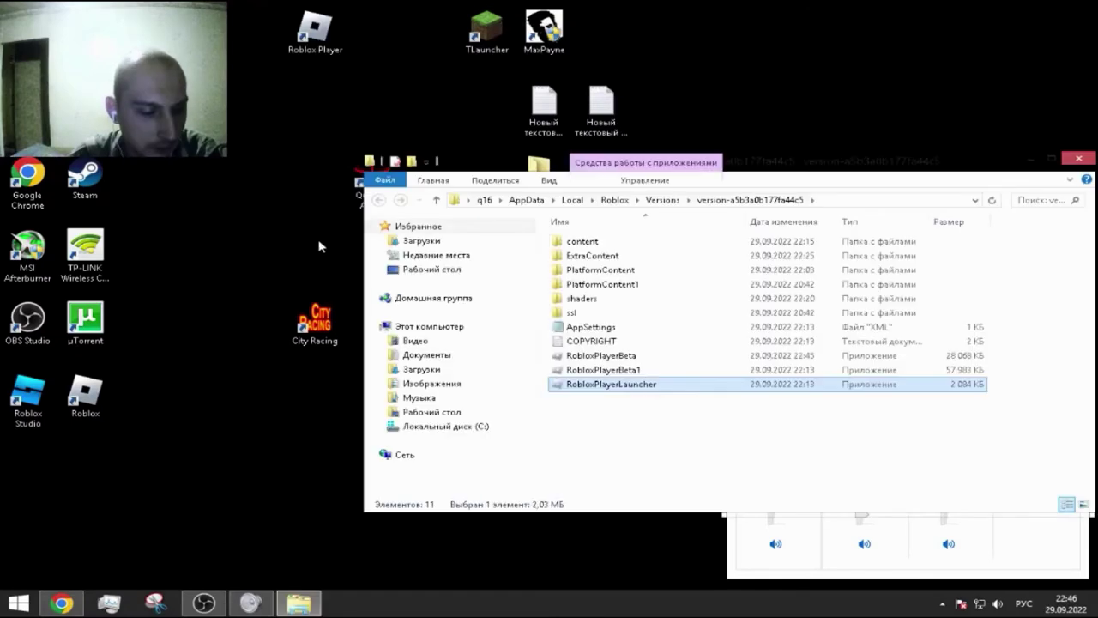
{"action": "left_click_drag", "start_coordinate": [815, 163], "coordinate": [454, 139]}
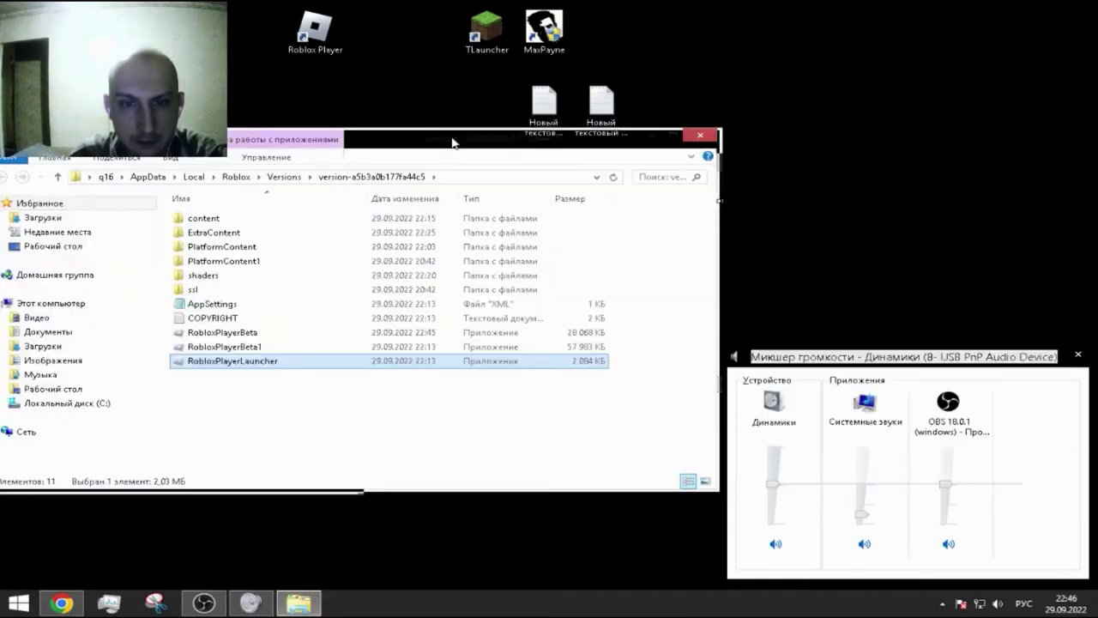
{"action": "left_click", "coordinate": [652, 129]}
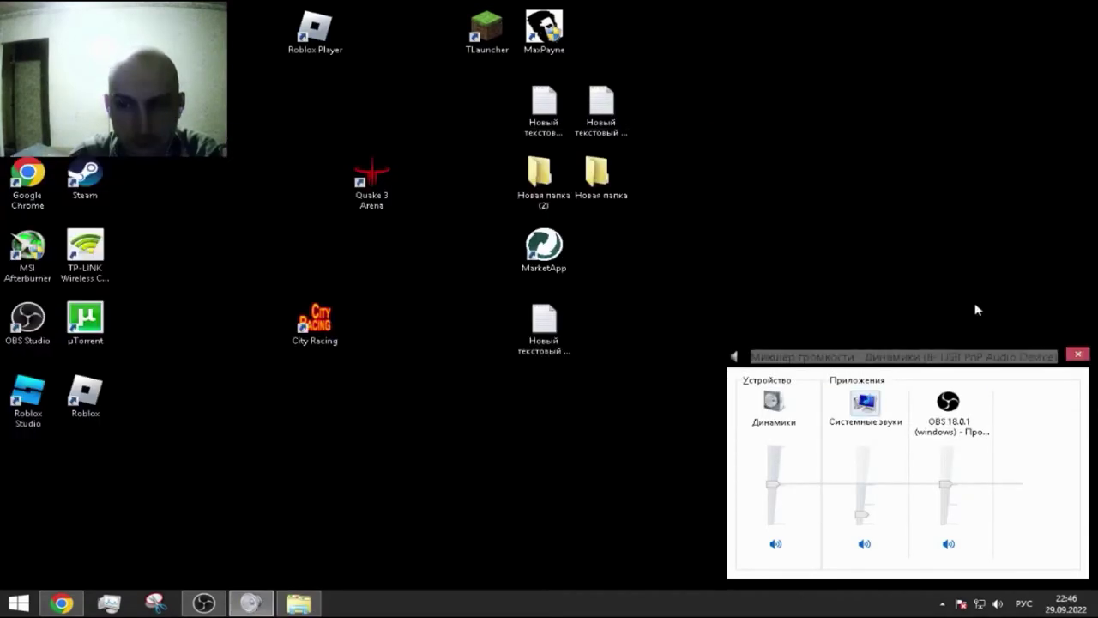
Close the volume mixer and launch Roblox Player from its desktop shortcut.
{"action": "left_click", "coordinate": [1085, 358]}
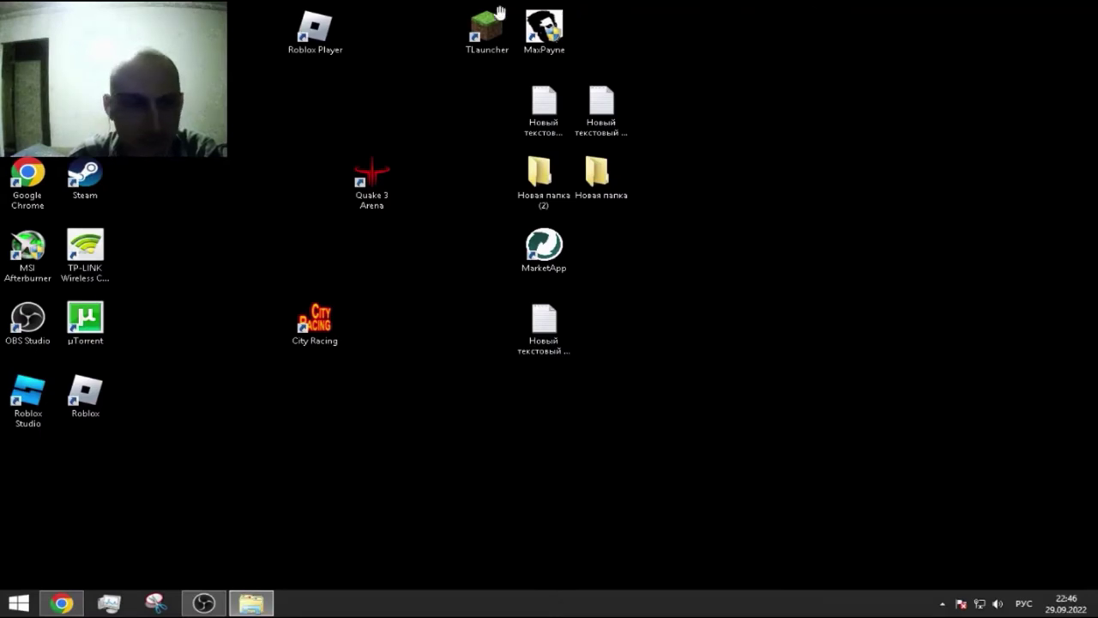
{"action": "left_click", "coordinate": [324, 35]}
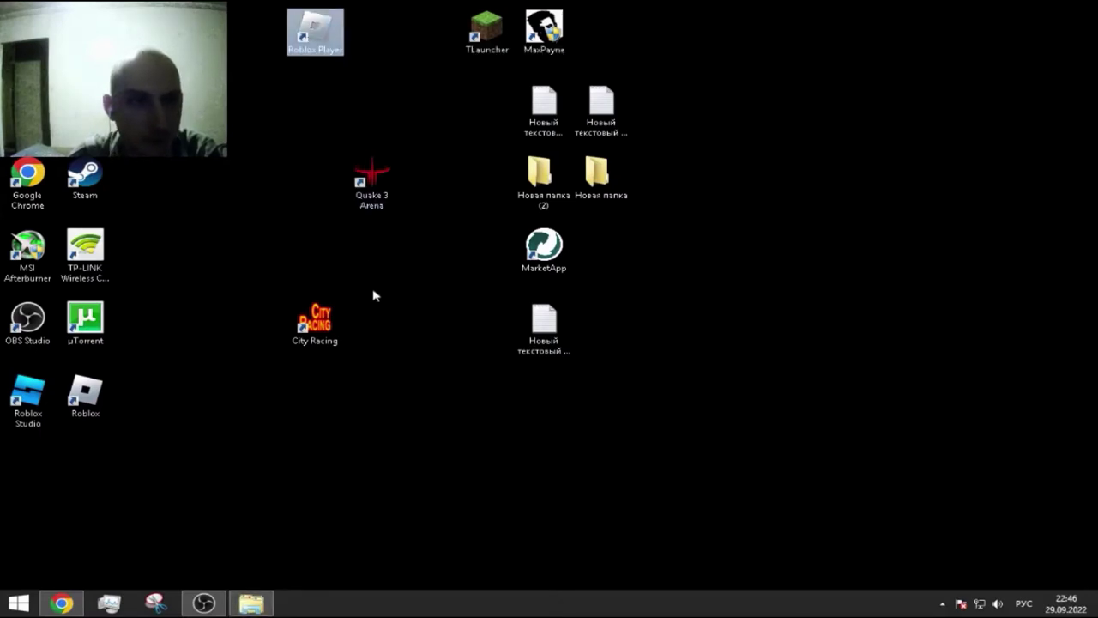
{"action": "key", "text": "Return"}
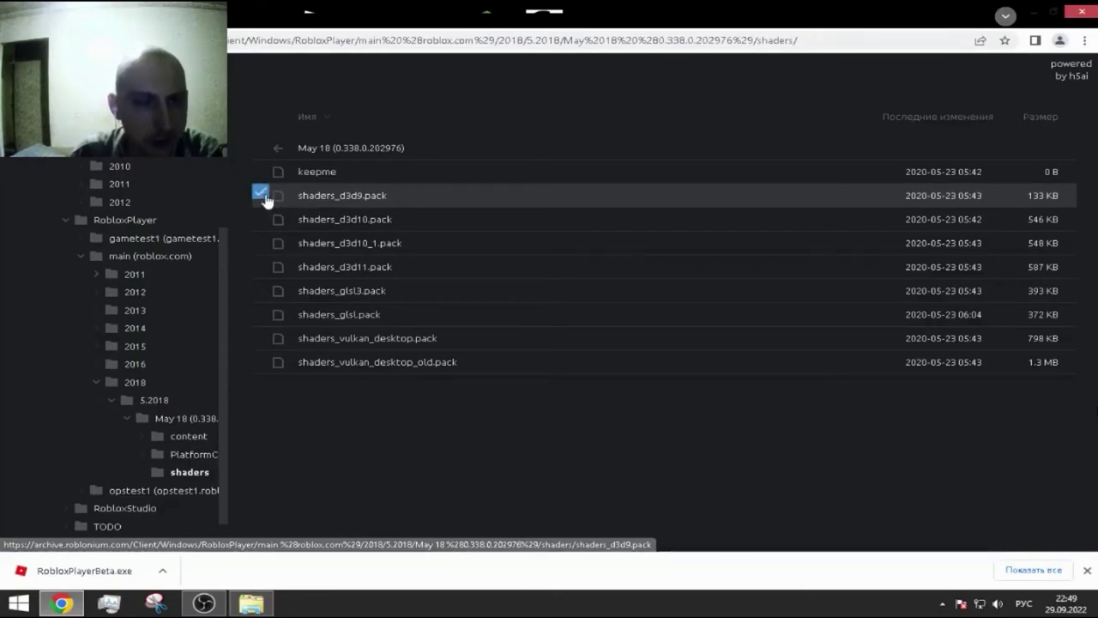
Download shaders_d3d9.pack and shaders_d3d10.pack from the May 18 build's shaders folder in the archive.
{"action": "left_click", "coordinate": [354, 197]}
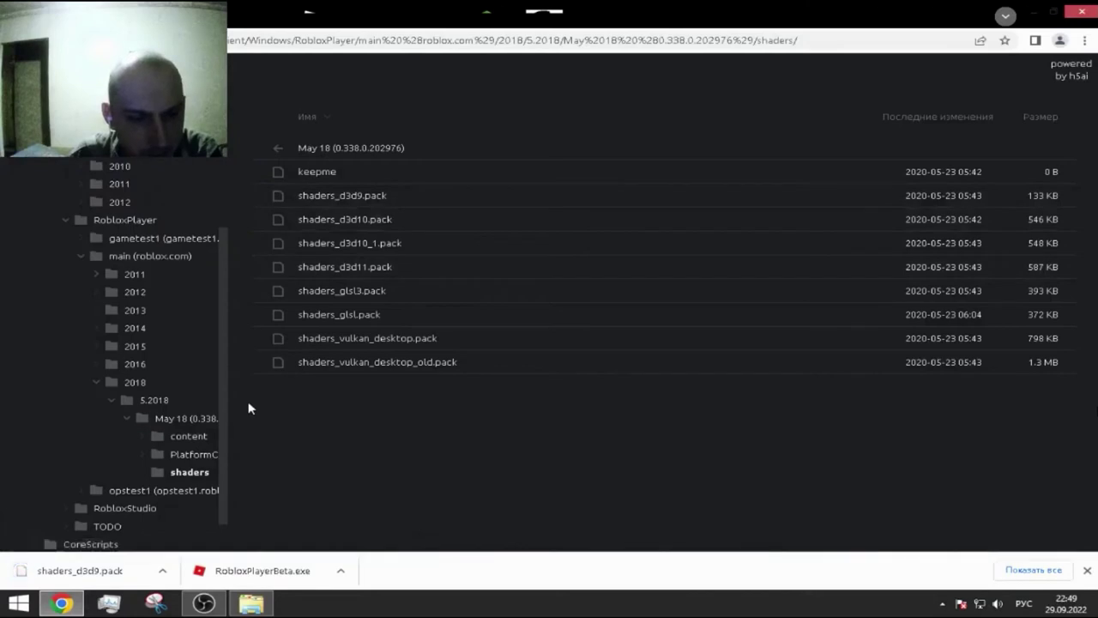
{"action": "left_click", "coordinate": [300, 219]}
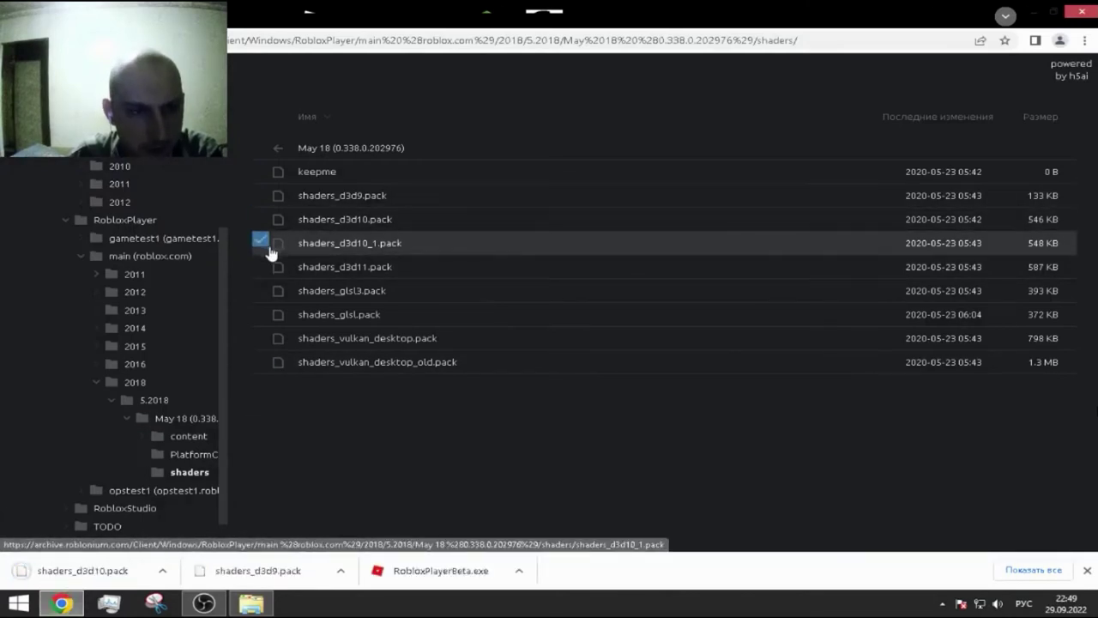
Show the downloaded shader pack in the Downloads folder and close the browser's download list.
{"action": "key", "text": "ctrl+j"}
{"action": "left_click", "coordinate": [412, 182]}
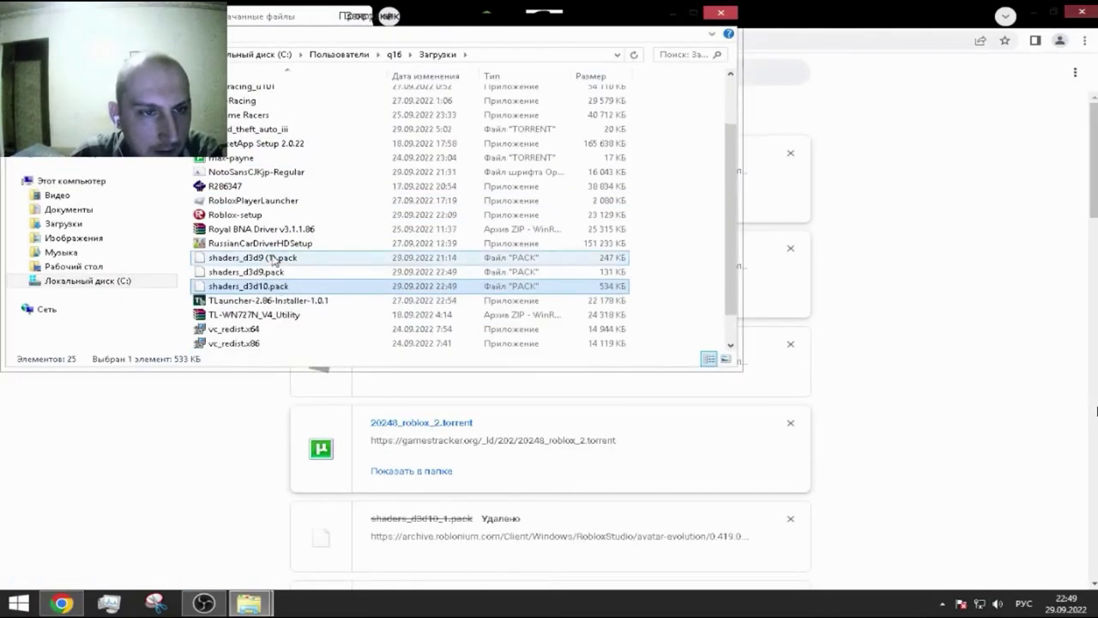
{"action": "scroll", "coordinate": [326, 248], "scroll_direction": "down", "scroll_amount": 1}
{"action": "scroll", "coordinate": [326, 274], "scroll_direction": "up", "scroll_amount": 3}
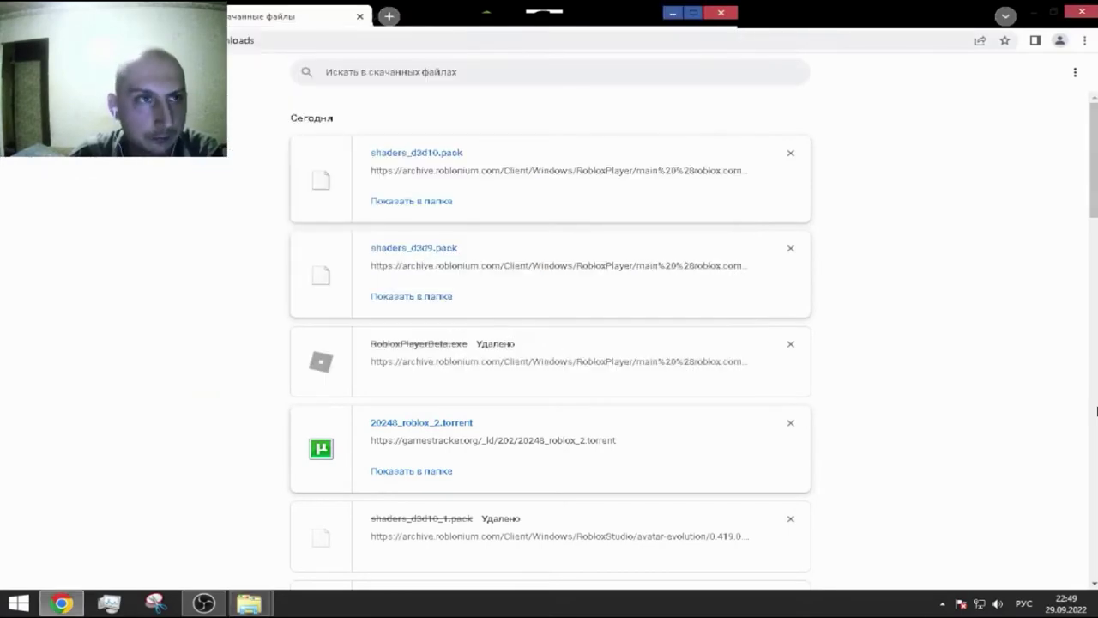
{"action": "left_click", "coordinate": [360, 17]}
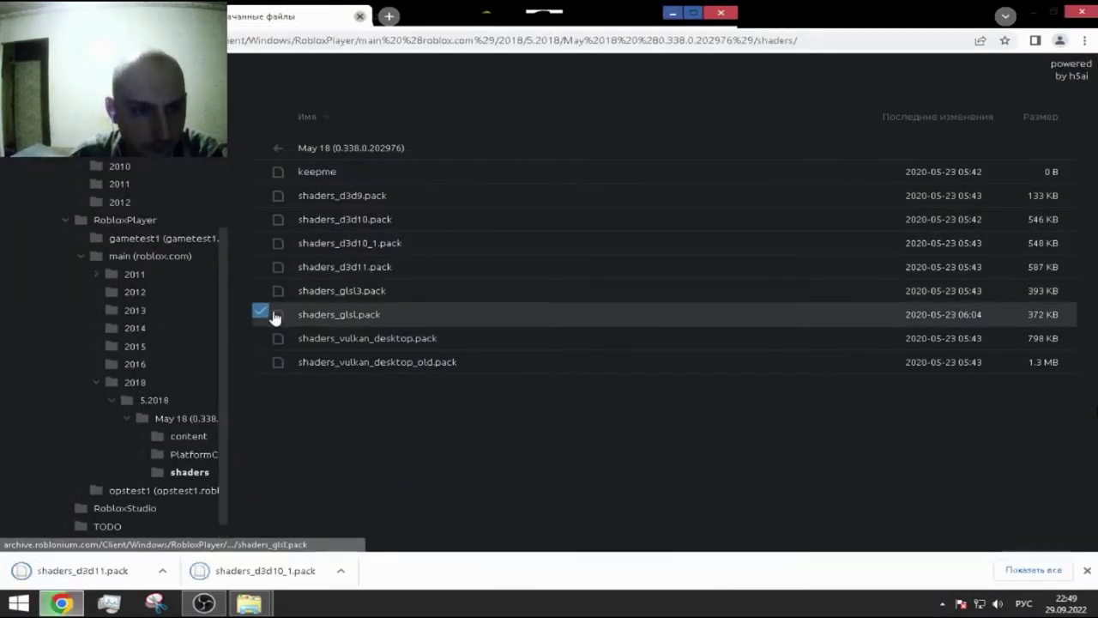
Download the remaining shader packs: d3d10_1, d3d11, glsl3, glsl, vulkan_desktop and vulkan_desktop_old.
{"action": "left_click", "coordinate": [274, 318]}
{"action": "left_click", "coordinate": [267, 338]}
{"action": "left_click", "coordinate": [287, 363]}
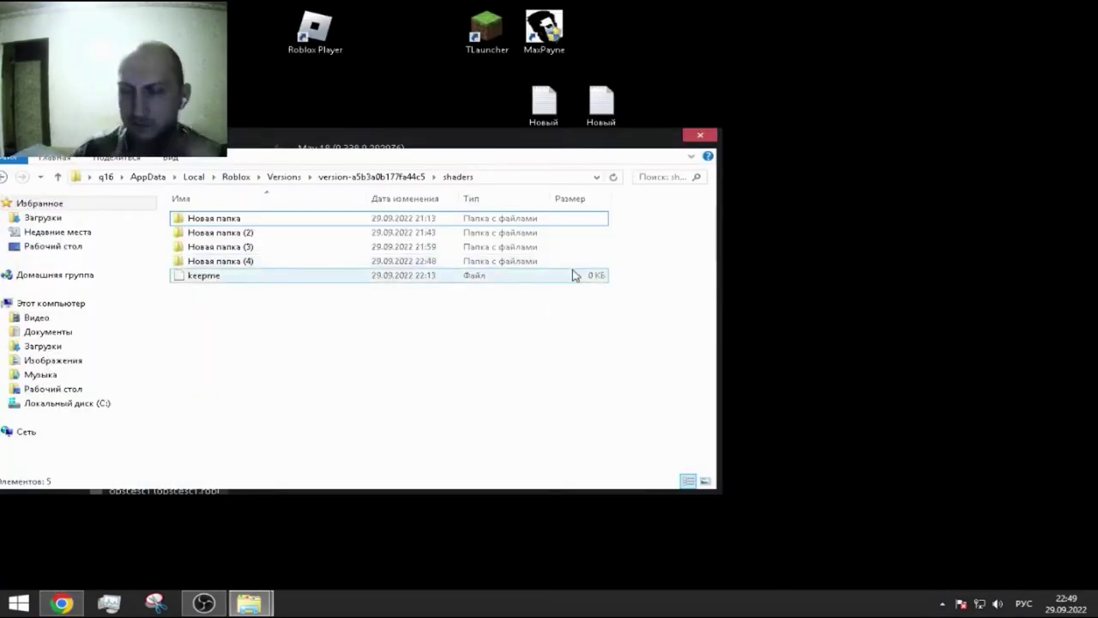
Move the seven shader packs from shaders_d3d9 through shaders_vulkan_desktop out of Downloads into the Roblox version's shaders folder, and minimize the windows.
{"action": "mouse_move", "coordinate": [248, 603]}
{"action": "left_click", "coordinate": [318, 515]}
{"action": "left_click", "coordinate": [211, 202]}
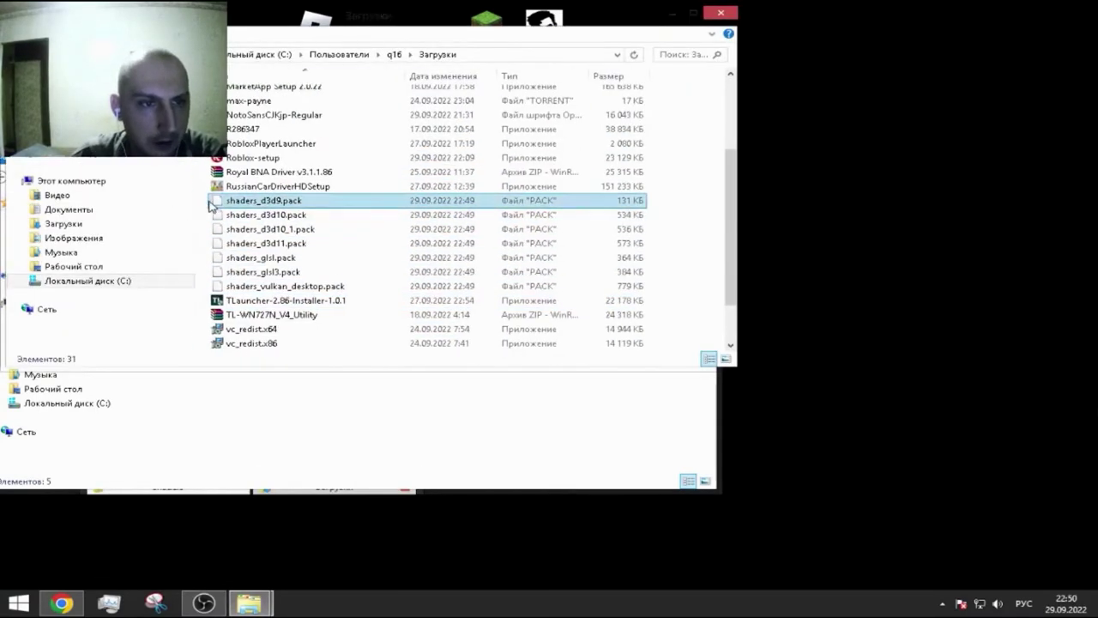
{"action": "key", "text": "shift+Down"}
{"action": "key", "text": "shift+Down"}
{"action": "key", "text": "shift+Down"}
{"action": "key", "text": "shift+Down"}
{"action": "key", "text": "shift+Down"}
{"action": "key", "text": "shift+Down"}
{"action": "left_click_drag", "start_coordinate": [394, 38], "coordinate": [899, 118]}
{"action": "left_click_drag", "start_coordinate": [772, 317], "coordinate": [243, 399]}
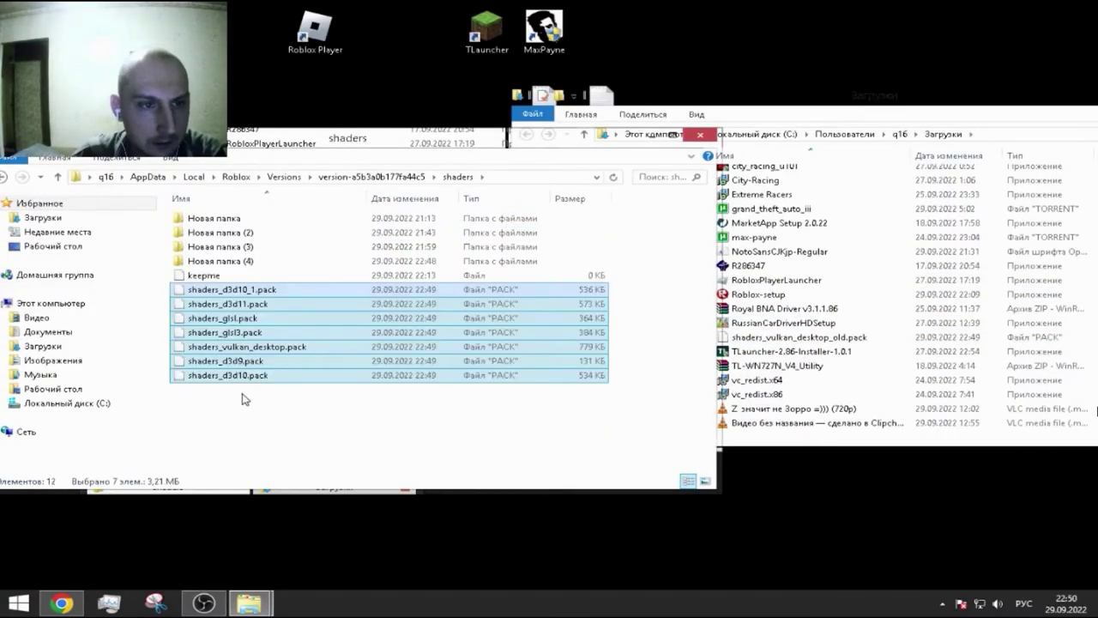
{"action": "key", "text": "super+Down"}
{"action": "key", "text": "super+Down"}
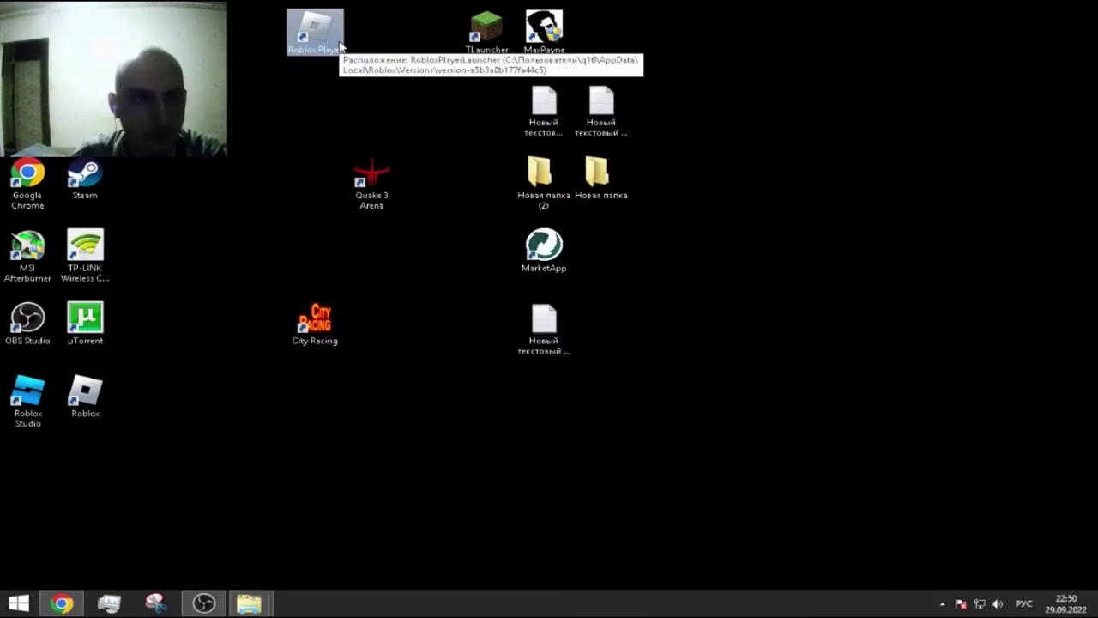
Test-launch Roblox Player from its desktop shortcut, exit the game window and show the hidden tray icons.
{"action": "double_click", "coordinate": [340, 44]}
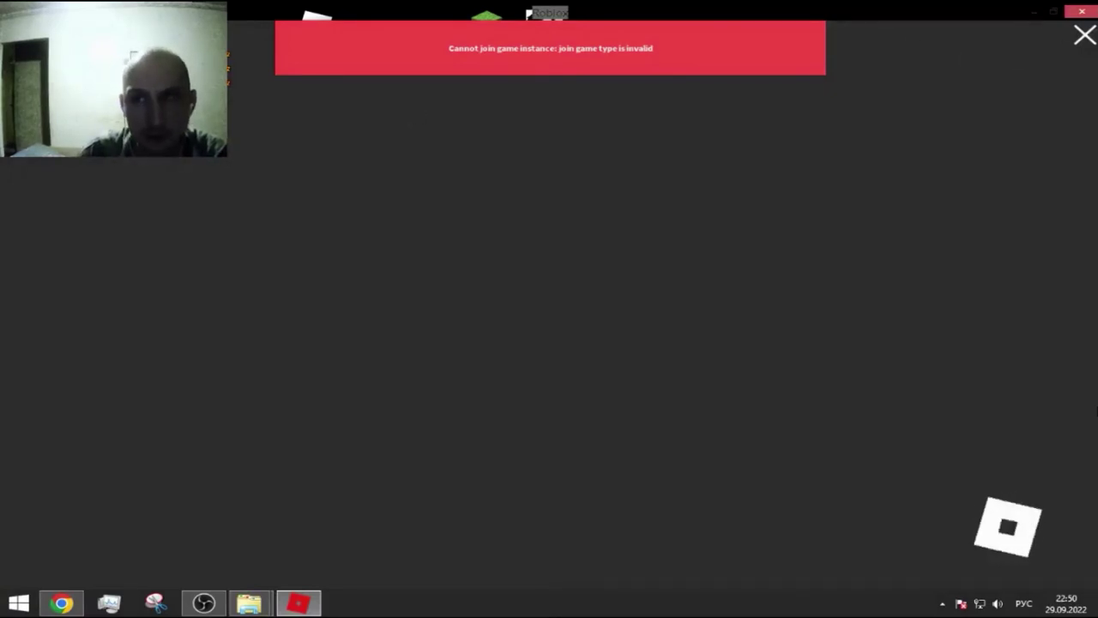
{"action": "left_click", "coordinate": [1083, 37]}
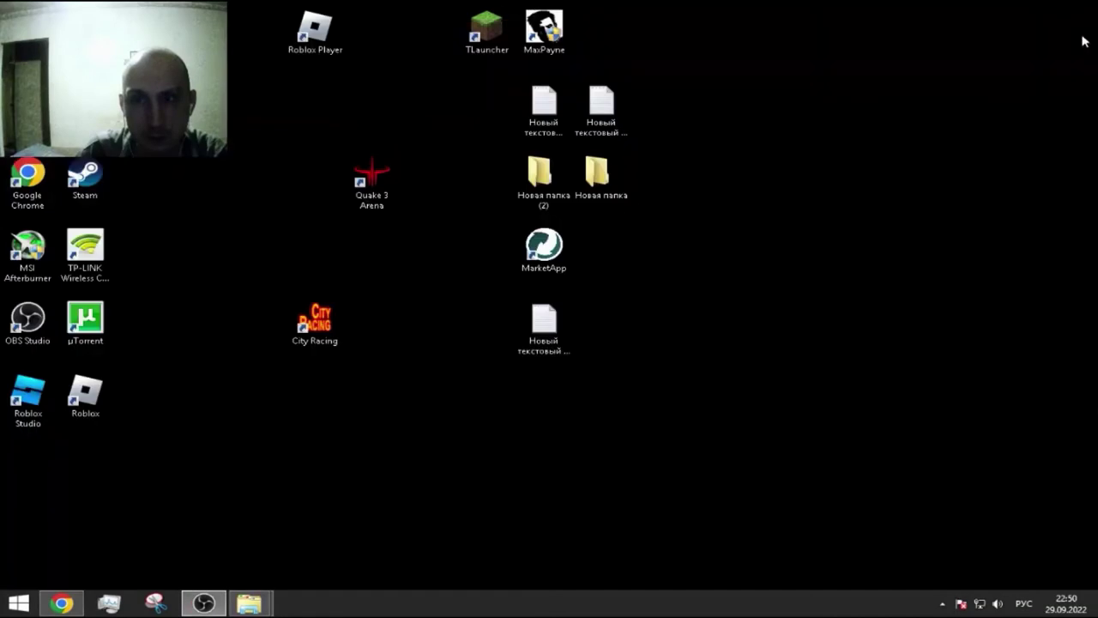
{"action": "left_click", "coordinate": [942, 603]}
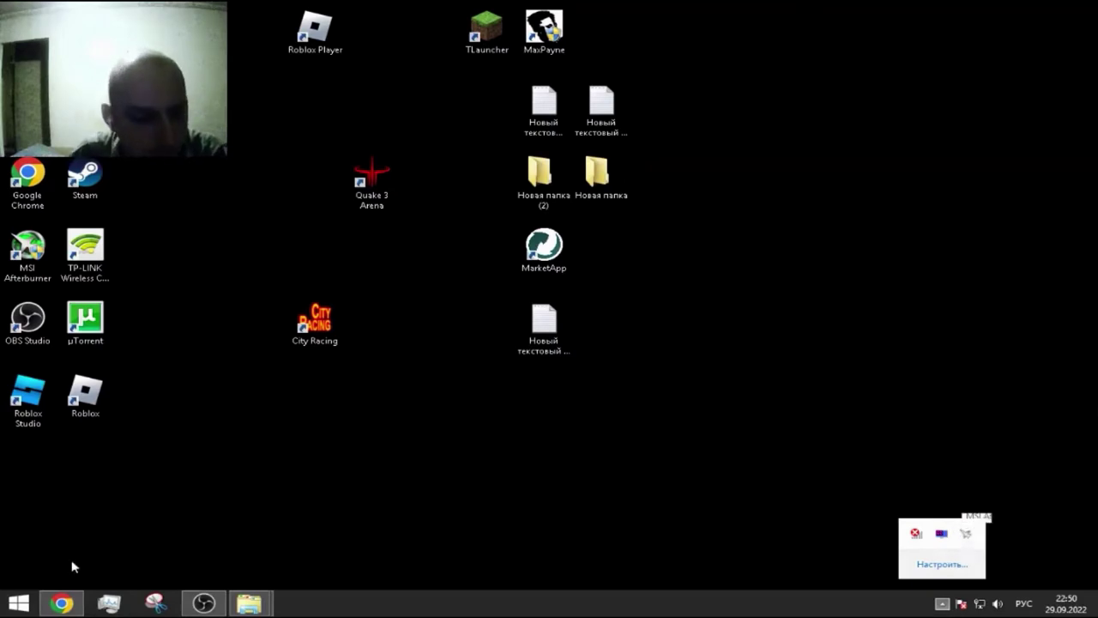
Try to launch the "NEW Восстание зомби" game from its Roblox web page, and close the browser and the error dialog.
{"action": "left_click", "coordinate": [75, 605]}
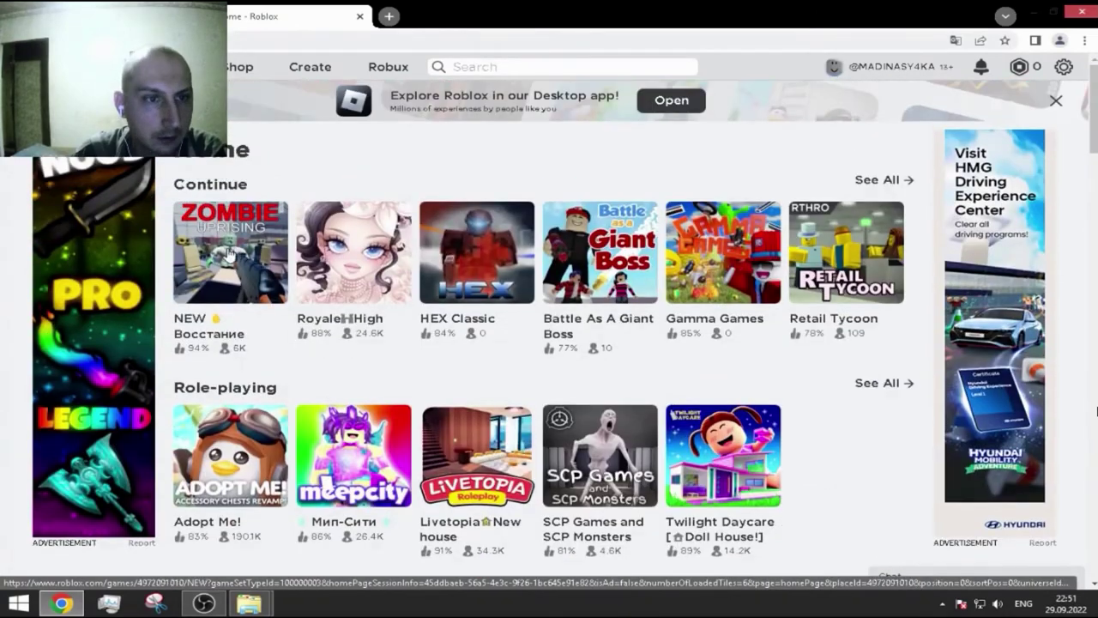
{"action": "left_click", "coordinate": [236, 253]}
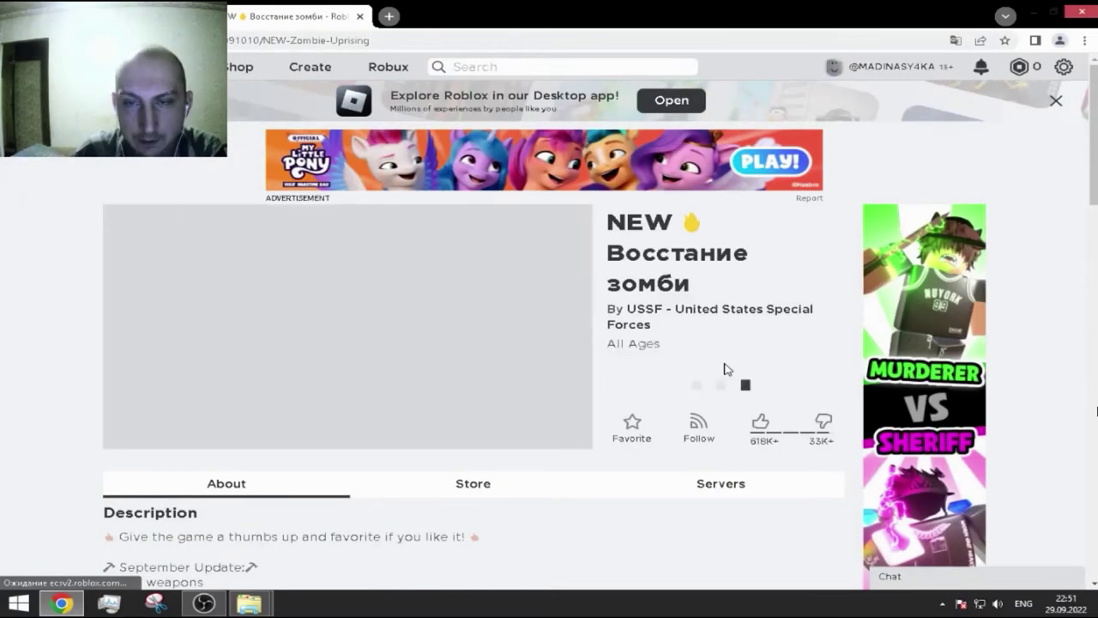
{"action": "left_click", "coordinate": [704, 387]}
{"action": "left_click", "coordinate": [651, 156]}
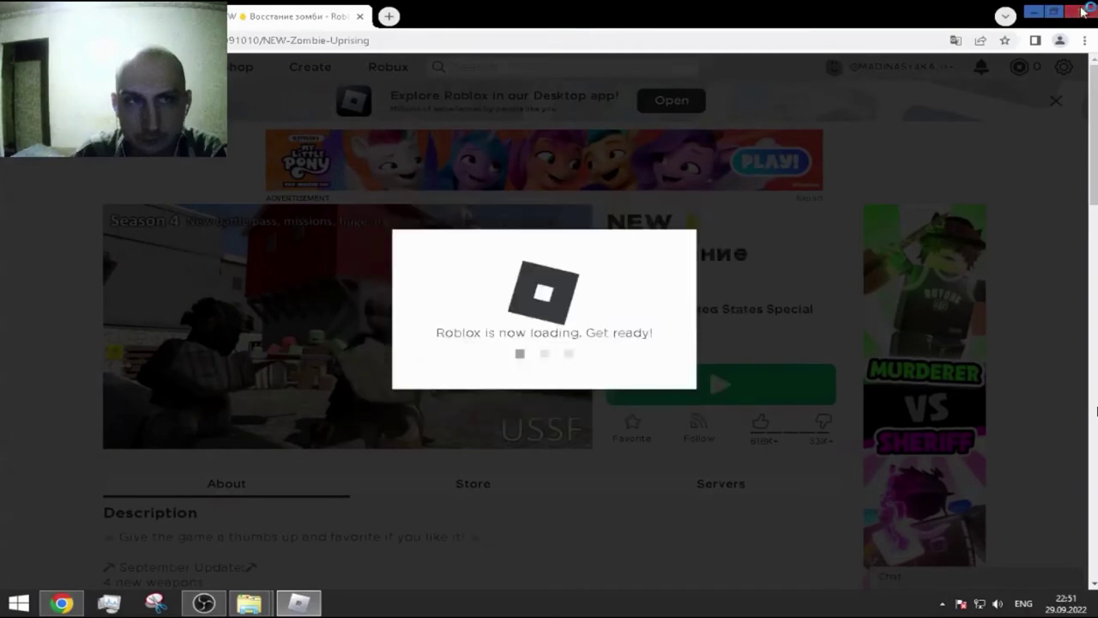
{"action": "left_click", "coordinate": [1083, 10]}
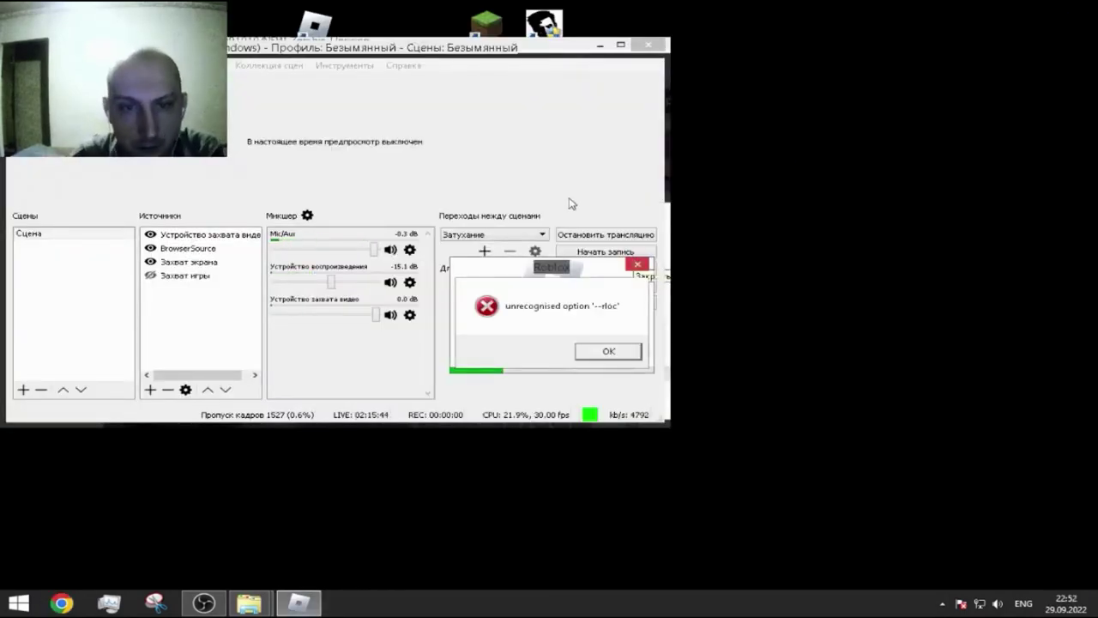
{"action": "left_click", "coordinate": [626, 352]}
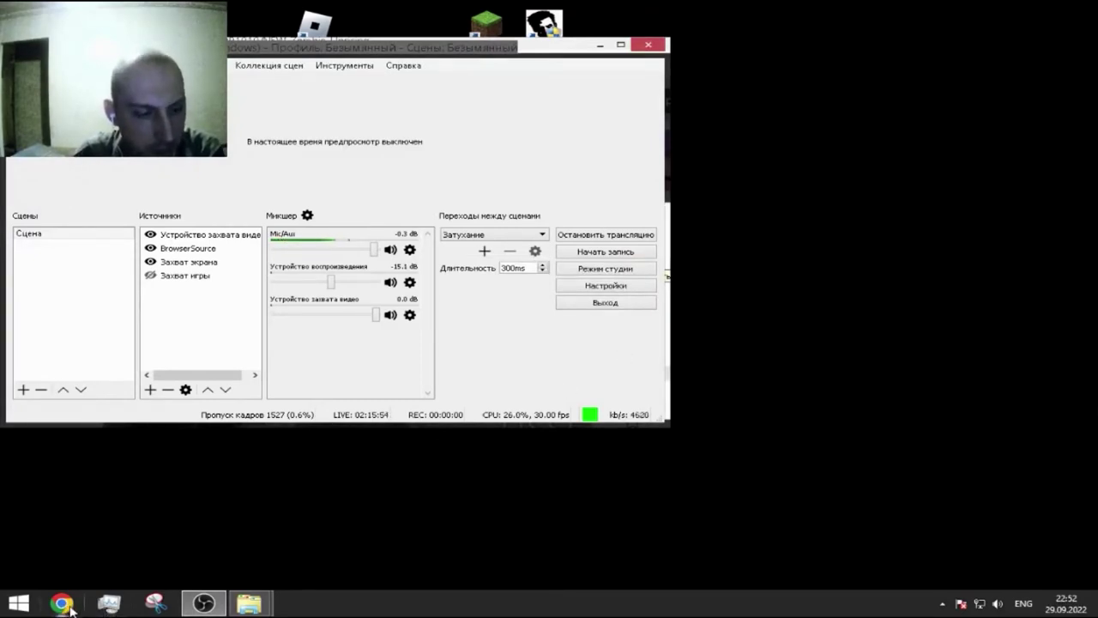
Reopen the Roblox home page in Chrome from the browsing history and browse down to the Survival games.
{"action": "left_click", "coordinate": [61, 605]}
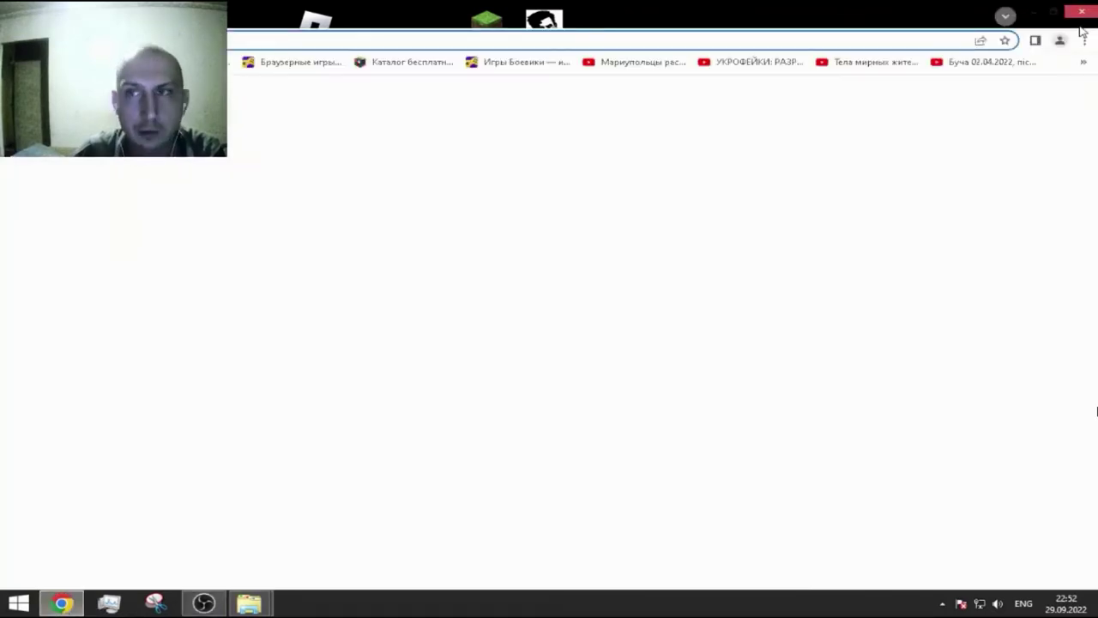
{"action": "left_click", "coordinate": [1085, 40]}
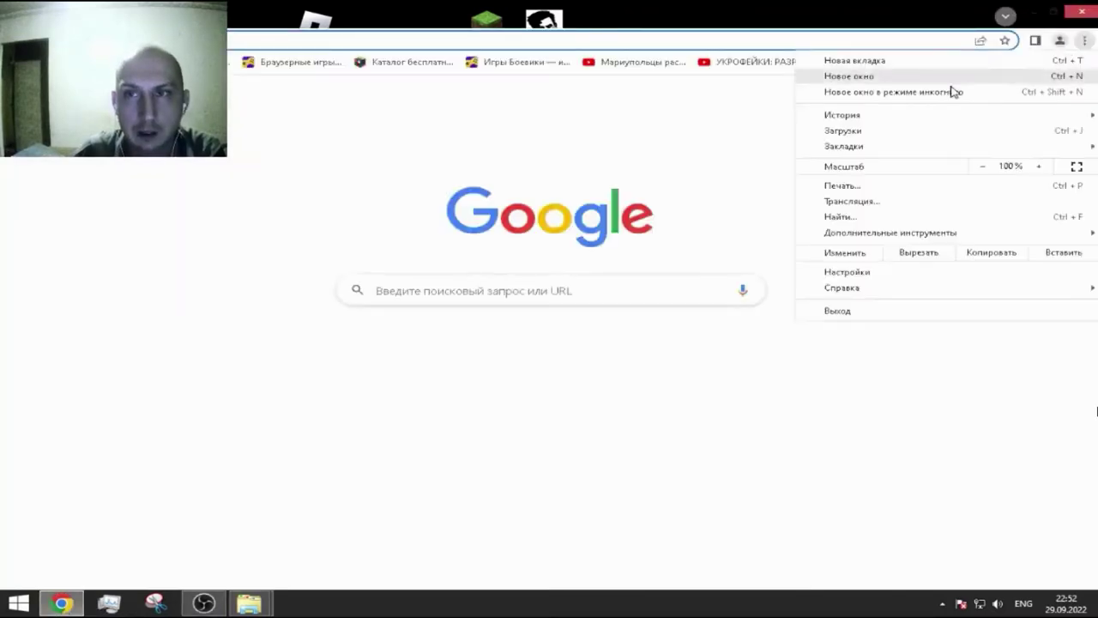
{"action": "mouse_move", "coordinate": [824, 115]}
{"action": "left_click", "coordinate": [554, 123]}
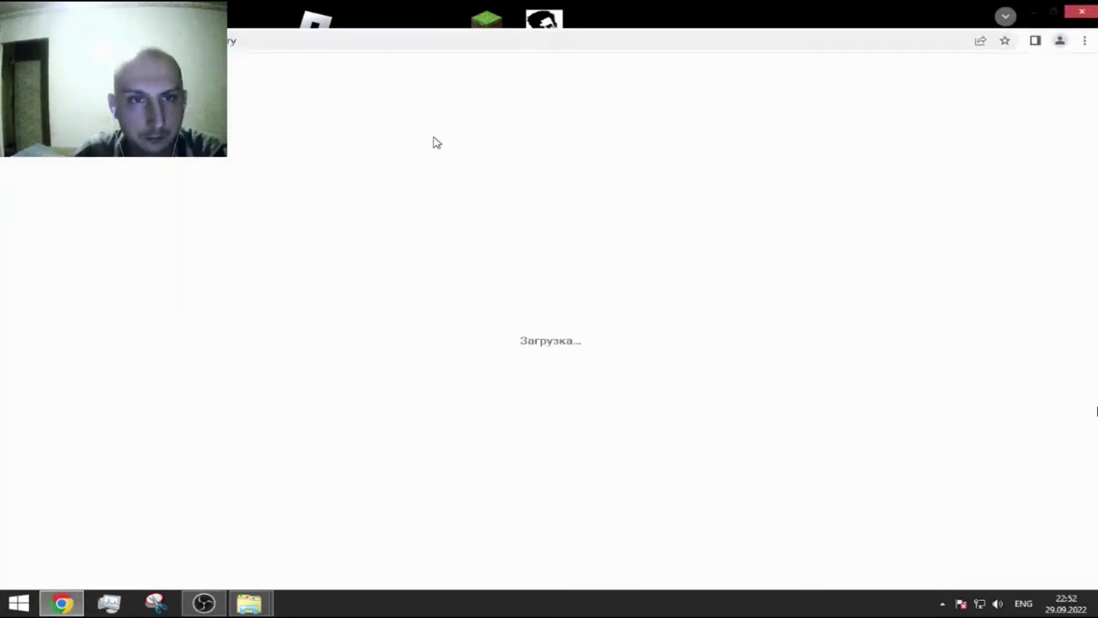
{"action": "left_click", "coordinate": [297, 204]}
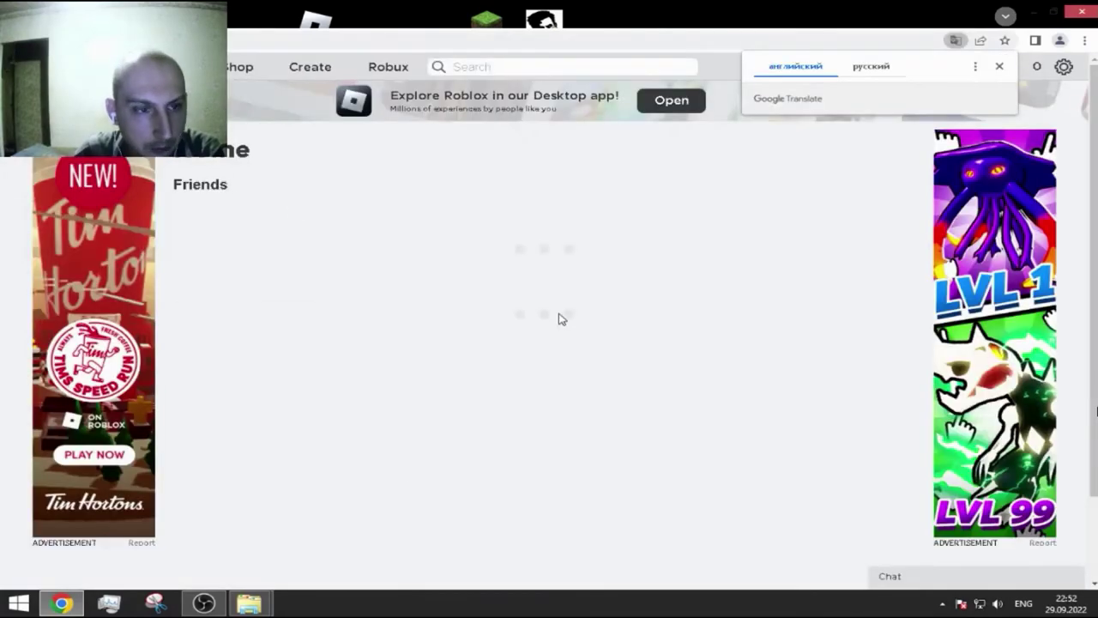
{"action": "scroll", "coordinate": [600, 318], "scroll_direction": "down", "scroll_amount": 4}
{"action": "scroll", "coordinate": [604, 317], "scroll_direction": "down", "scroll_amount": 1}
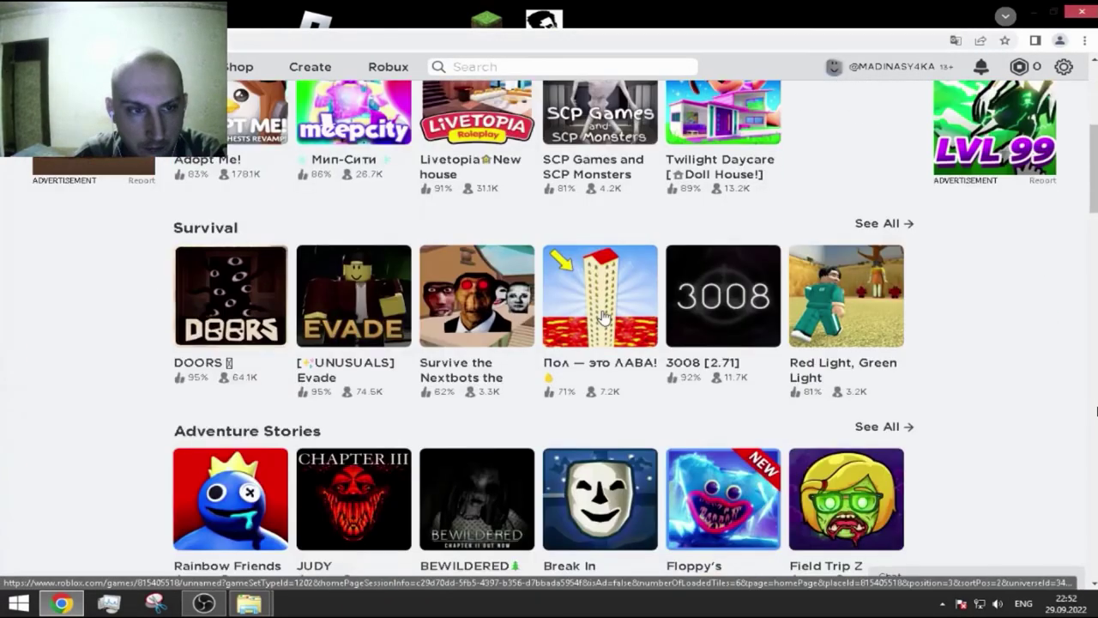
Try to launch Emergency Response: Liberty County from its Roblox web page, close the browser and launcher dialogs, and minimize the OBS window.
{"action": "scroll", "coordinate": [604, 317], "scroll_direction": "down", "scroll_amount": 8}
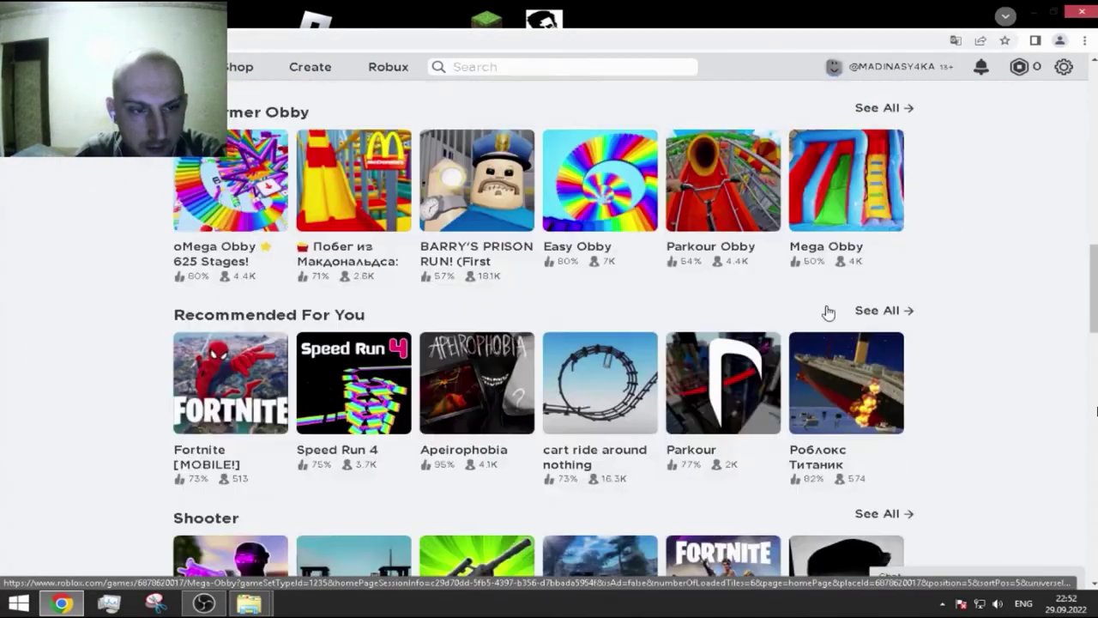
{"action": "scroll", "coordinate": [828, 312], "scroll_direction": "down", "scroll_amount": 5}
{"action": "scroll", "coordinate": [754, 312], "scroll_direction": "down", "scroll_amount": 2}
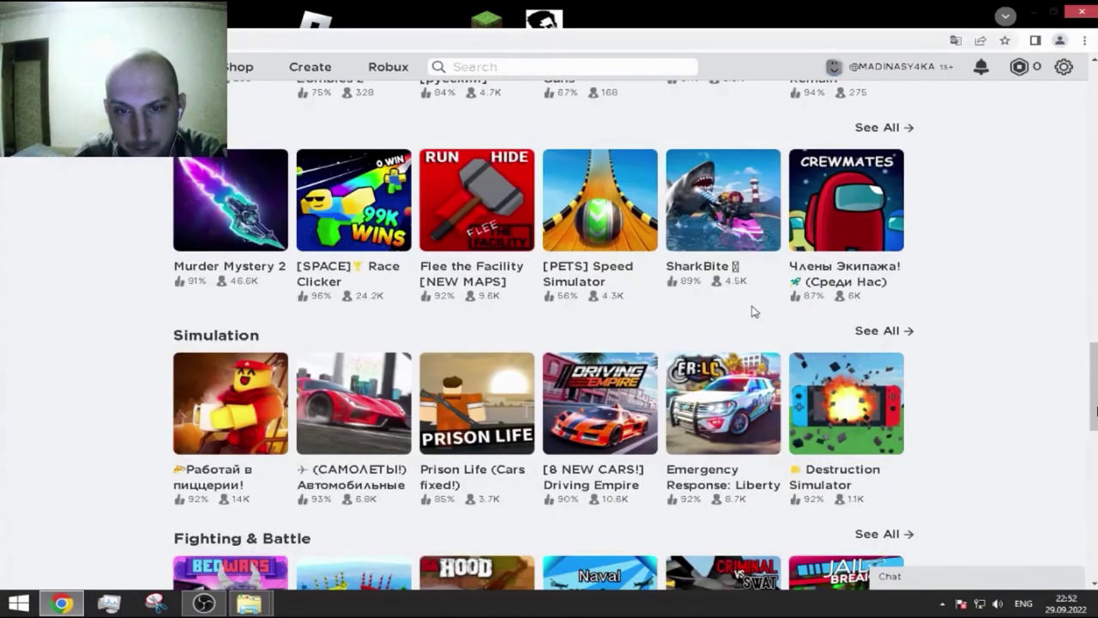
{"action": "left_click", "coordinate": [743, 412]}
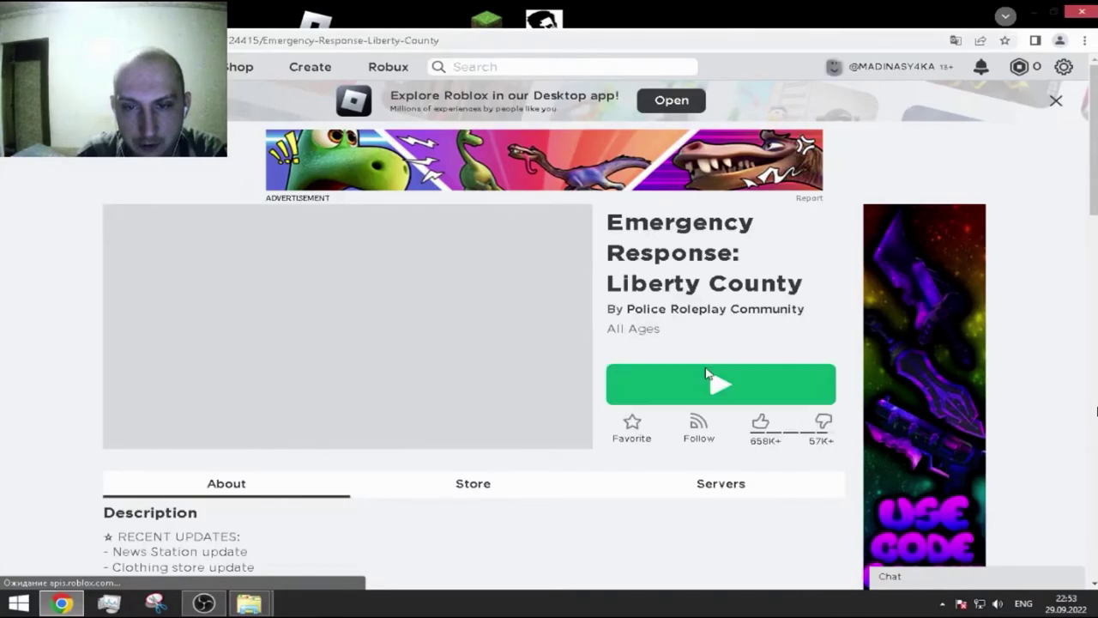
{"action": "left_click", "coordinate": [721, 384]}
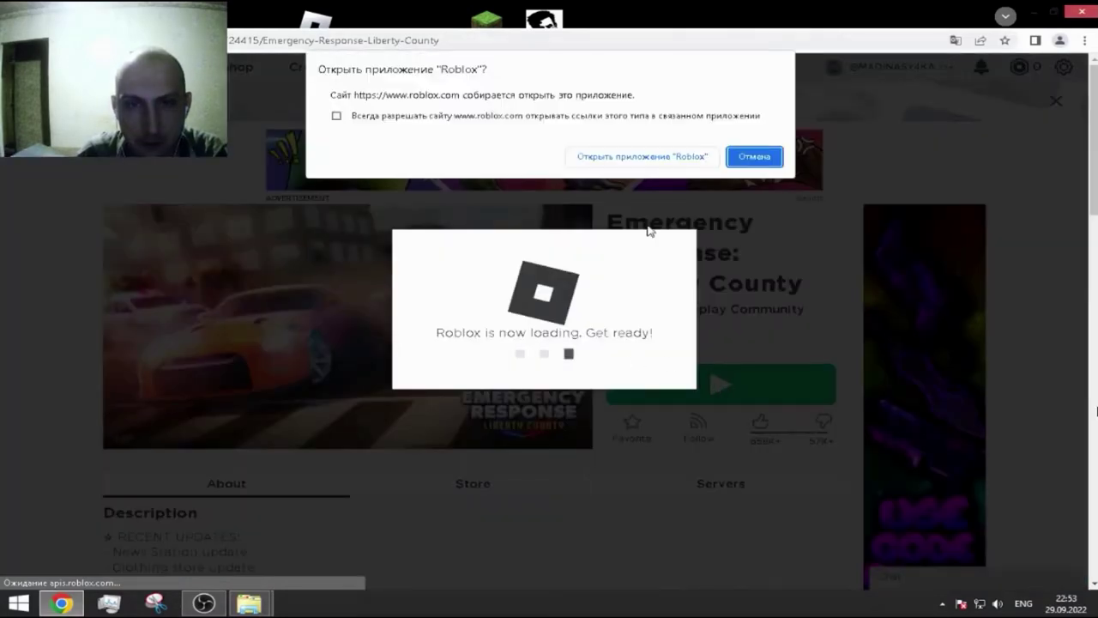
{"action": "left_click", "coordinate": [631, 161]}
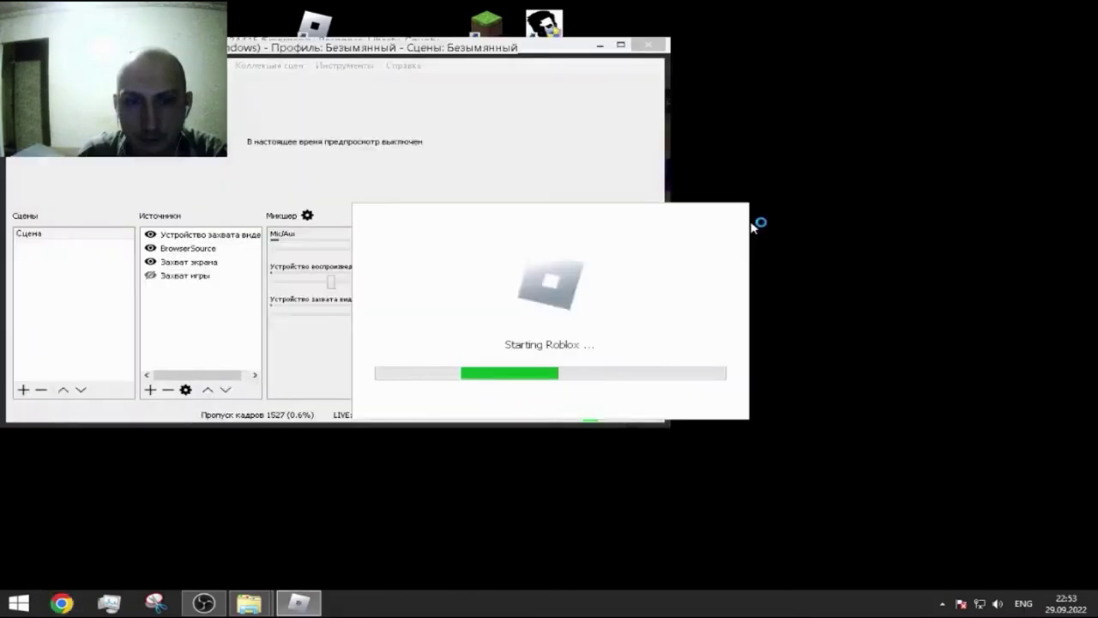
{"action": "left_click", "coordinate": [1079, 12]}
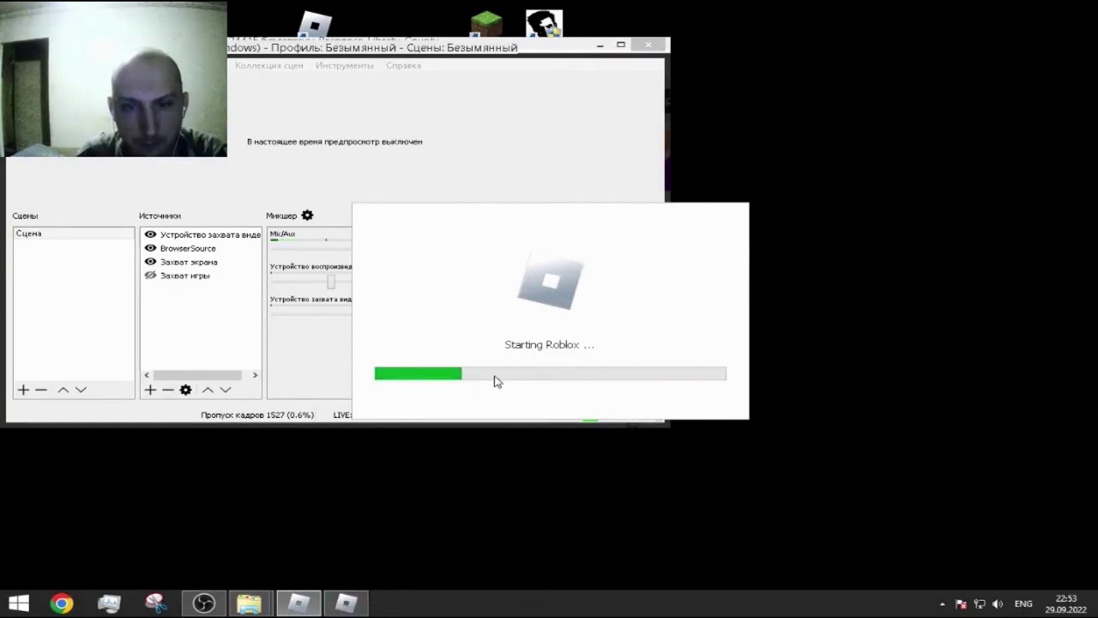
{"action": "left_click", "coordinate": [608, 350]}
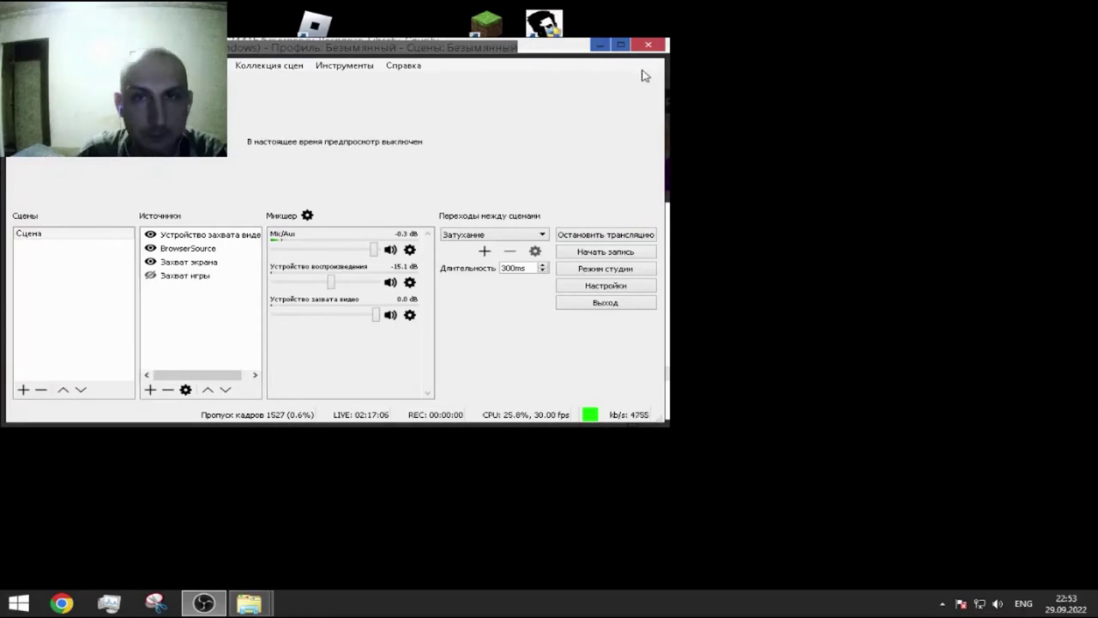
{"action": "left_click", "coordinate": [606, 45]}
Return to the Roblox version folder and rename the 28 068 KB RobloxPlayerBeta application as RobloxPlayerBeta2.
{"action": "mouse_move", "coordinate": [262, 611]}
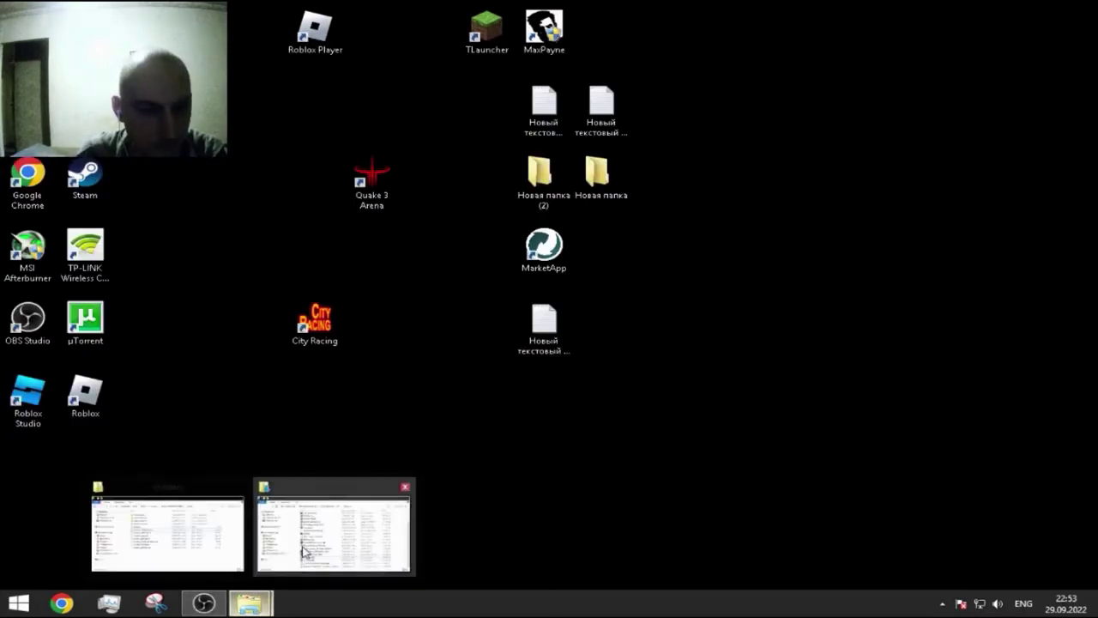
{"action": "left_click", "coordinate": [168, 527]}
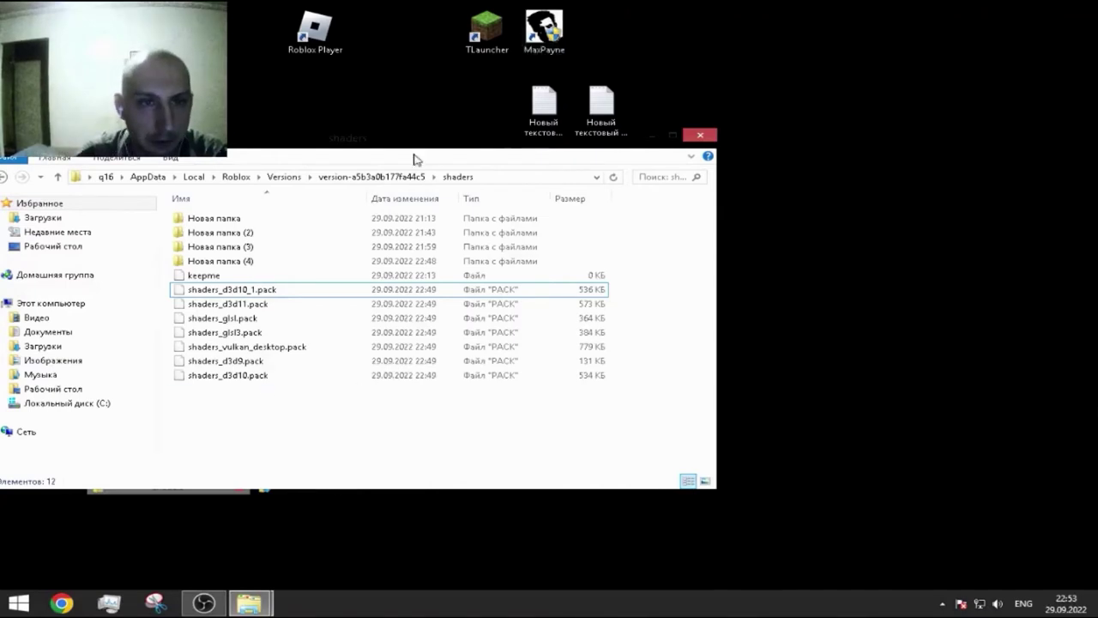
{"action": "left_click", "coordinate": [359, 178]}
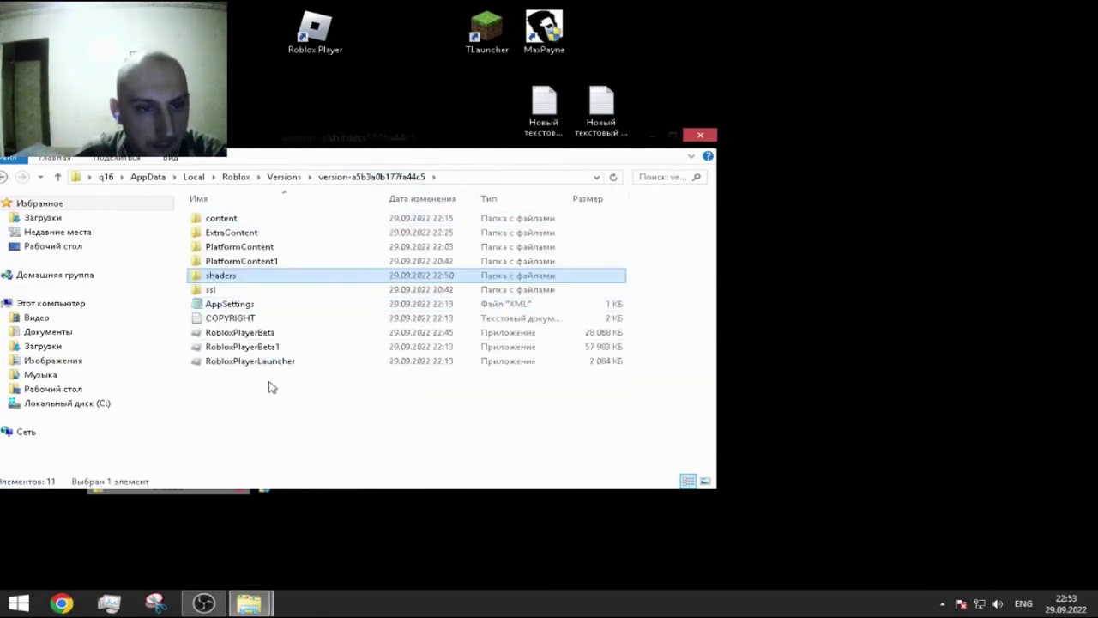
{"action": "right_click", "coordinate": [257, 346]}
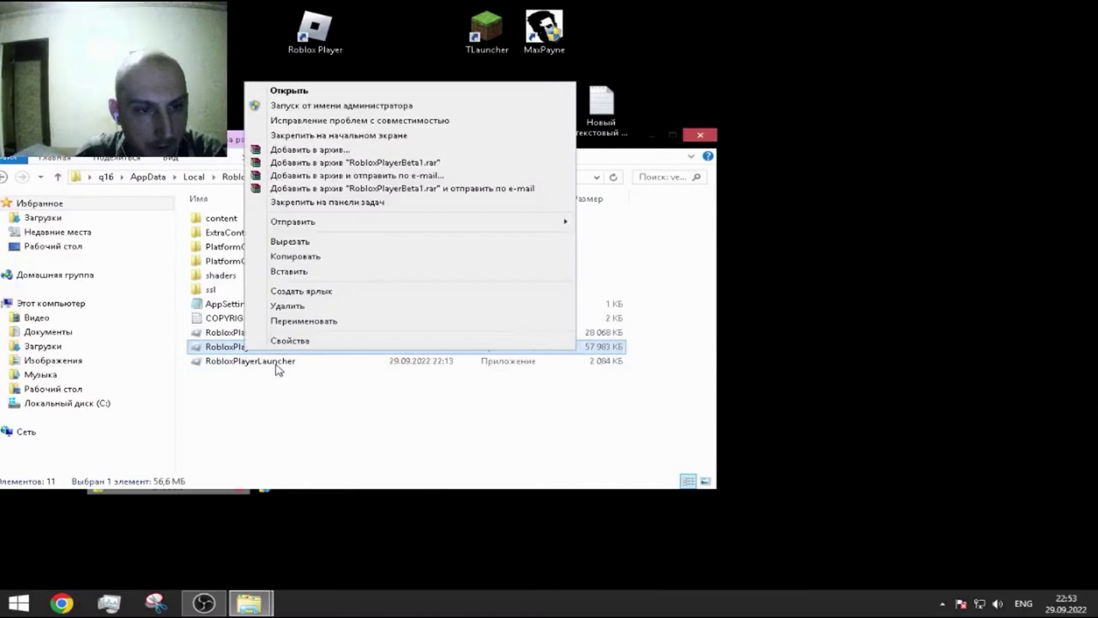
{"action": "left_click", "coordinate": [301, 318]}
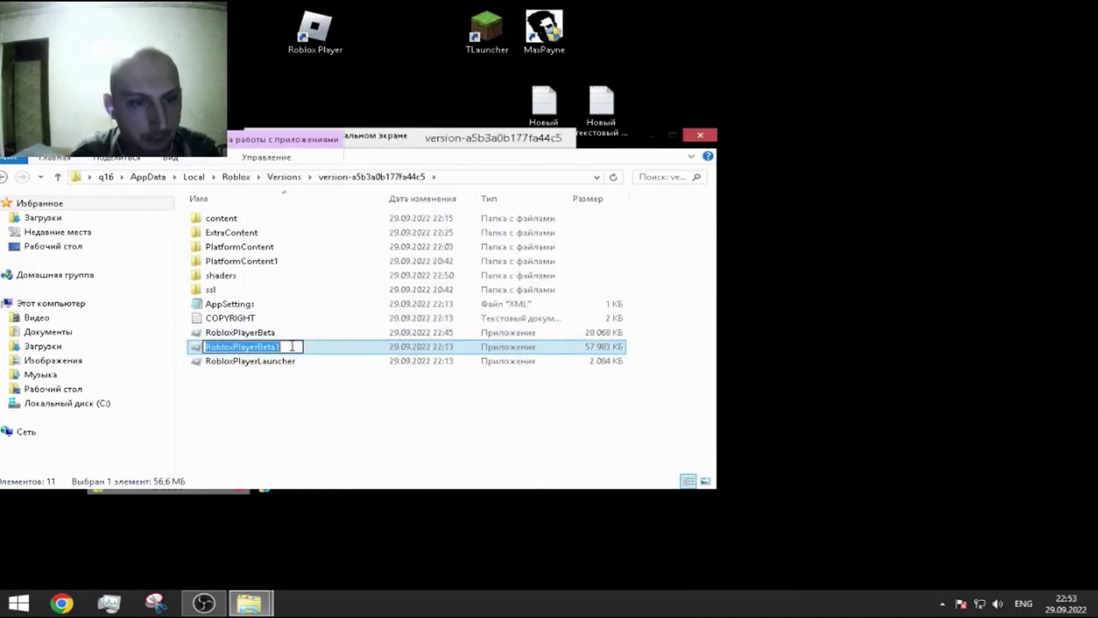
{"action": "key", "text": "Return"}
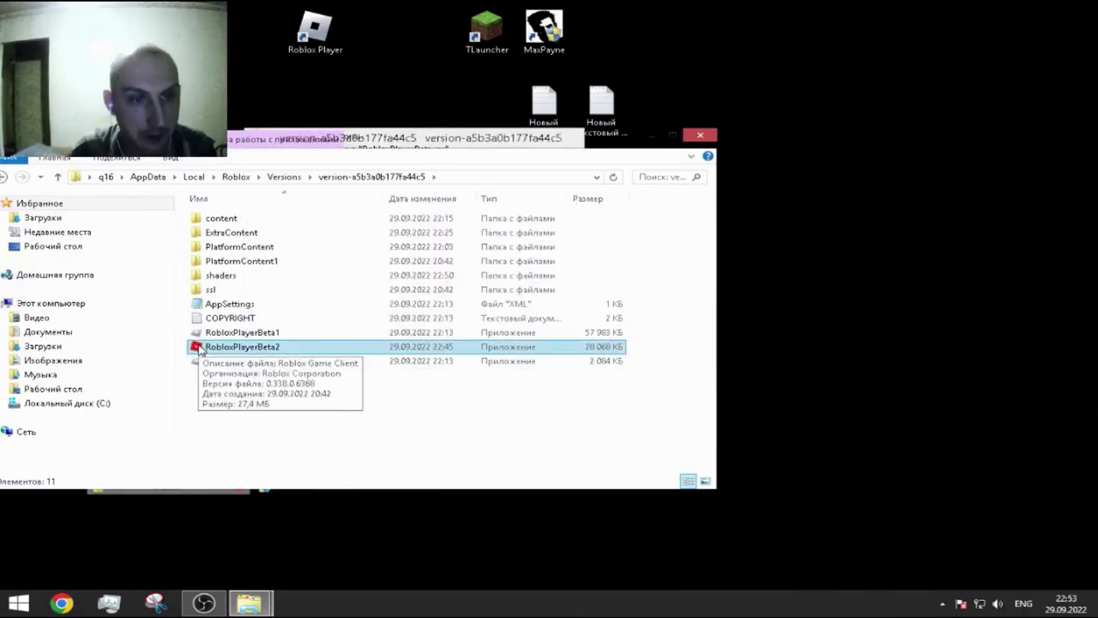
Rename the RobloxPlayerBeta1 application as RobloxPlayerBeta, test-launch Roblox and close its window.
{"action": "right_click", "coordinate": [245, 339]}
{"action": "left_click", "coordinate": [338, 306]}
{"action": "left_click", "coordinate": [292, 333]}
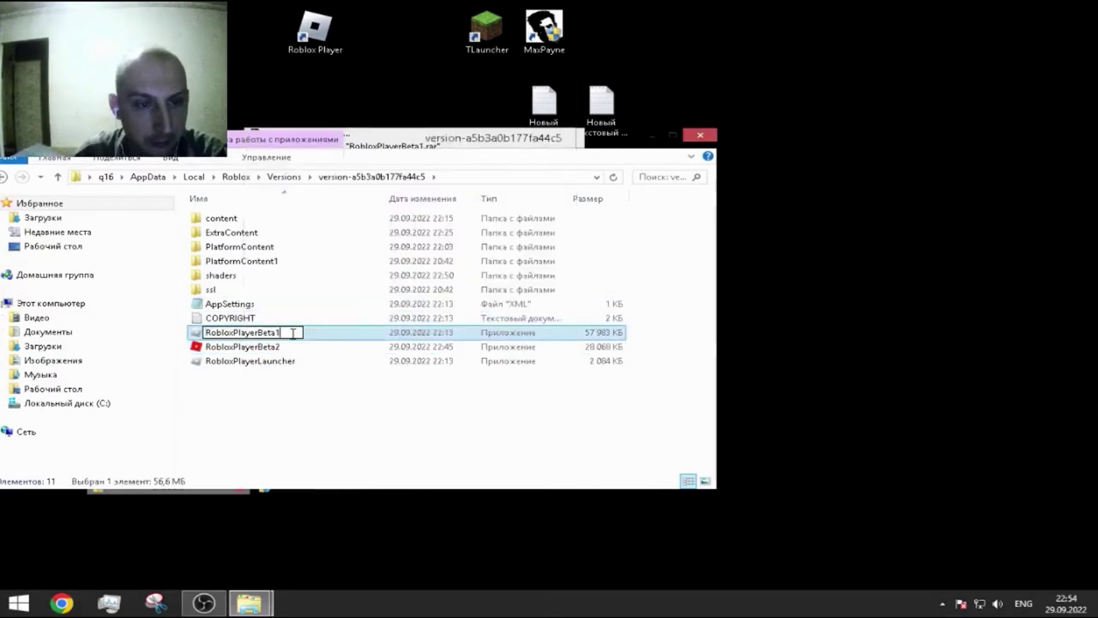
{"action": "key", "text": "Return"}
{"action": "key", "text": "Return"}
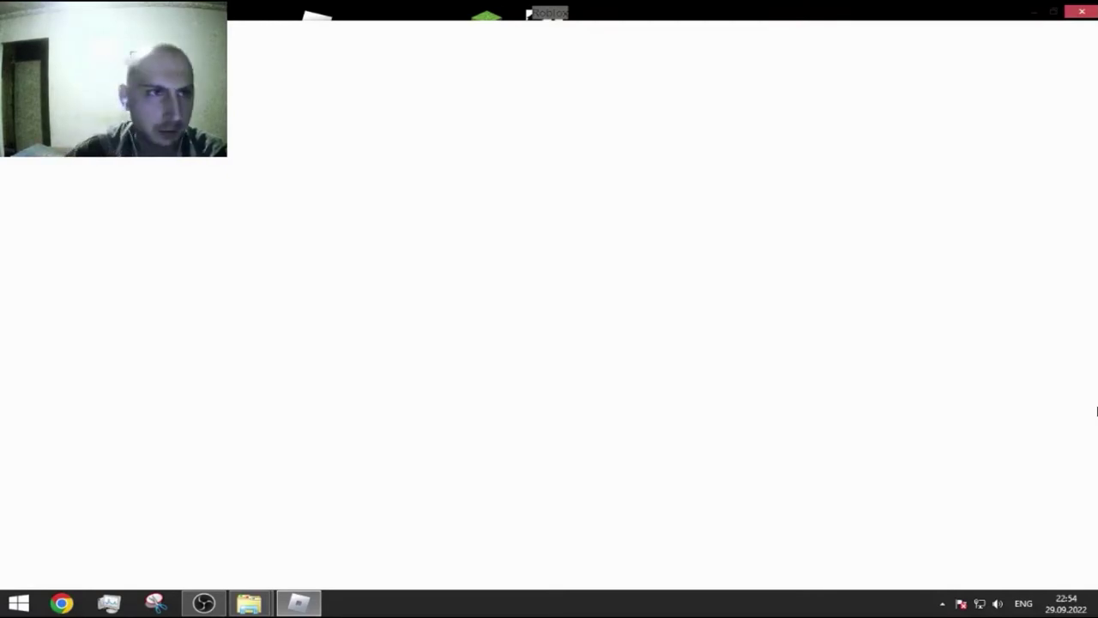
{"action": "left_click", "coordinate": [1081, 10]}
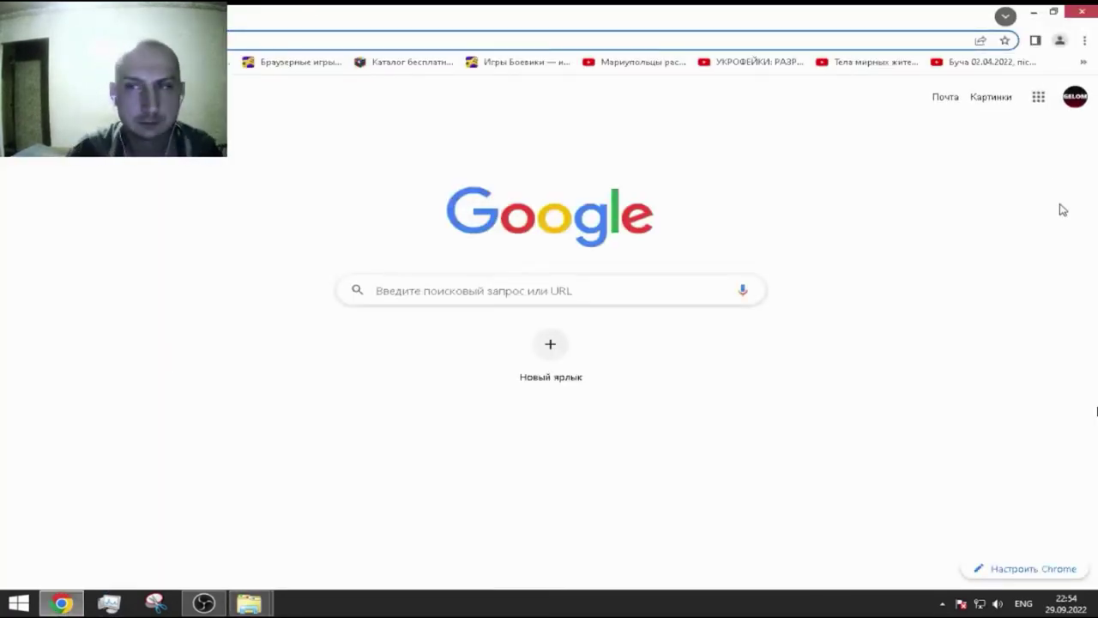
Reopen the Roblox home page from Chrome's browsing history.
{"action": "left_click", "coordinate": [1084, 40]}
{"action": "mouse_move", "coordinate": [835, 112]}
{"action": "left_click", "coordinate": [549, 112]}
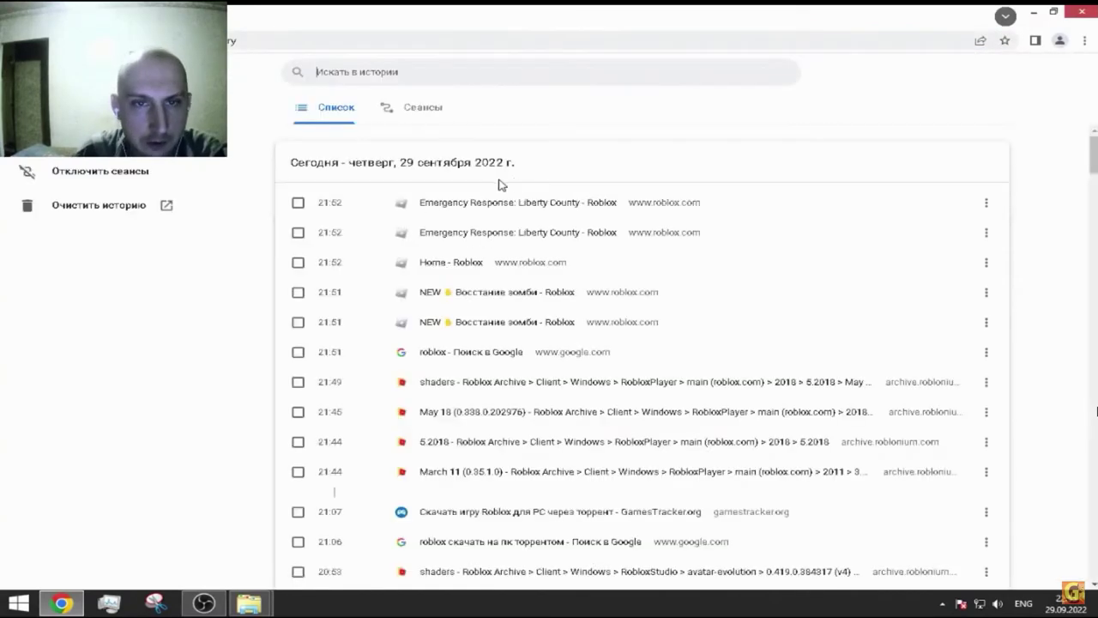
{"action": "left_click", "coordinate": [471, 264]}
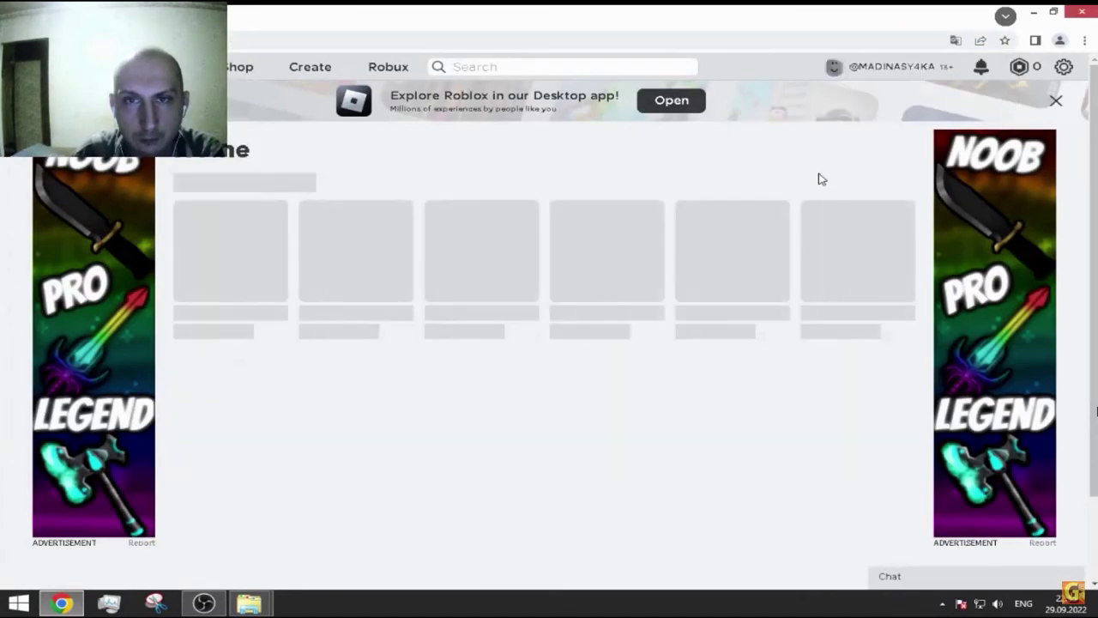
Try to launch the "NEW Восстание зомби" game from its Roblox web page and exit the Roblox window.
{"action": "left_click", "coordinate": [232, 256]}
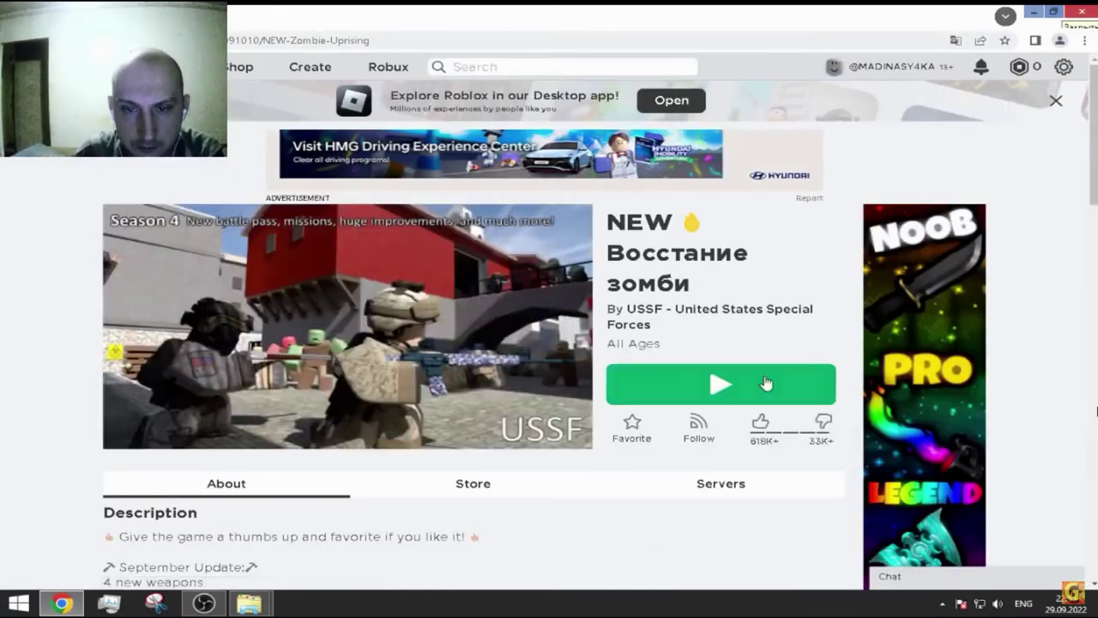
{"action": "left_click", "coordinate": [766, 383]}
{"action": "left_click", "coordinate": [755, 155]}
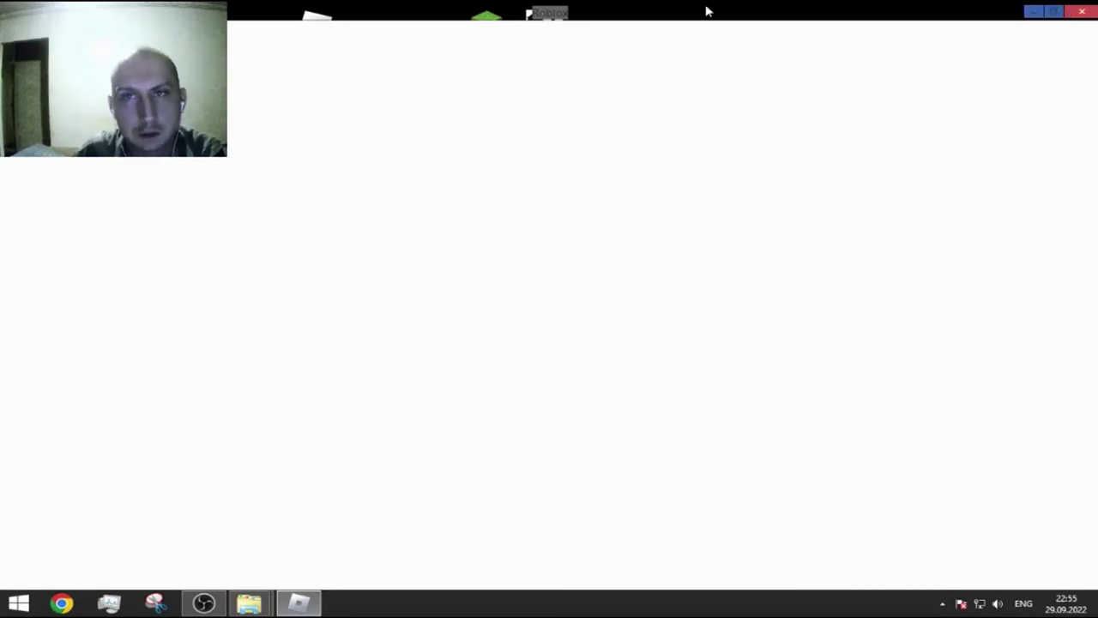
{"action": "left_click", "coordinate": [1086, 10]}
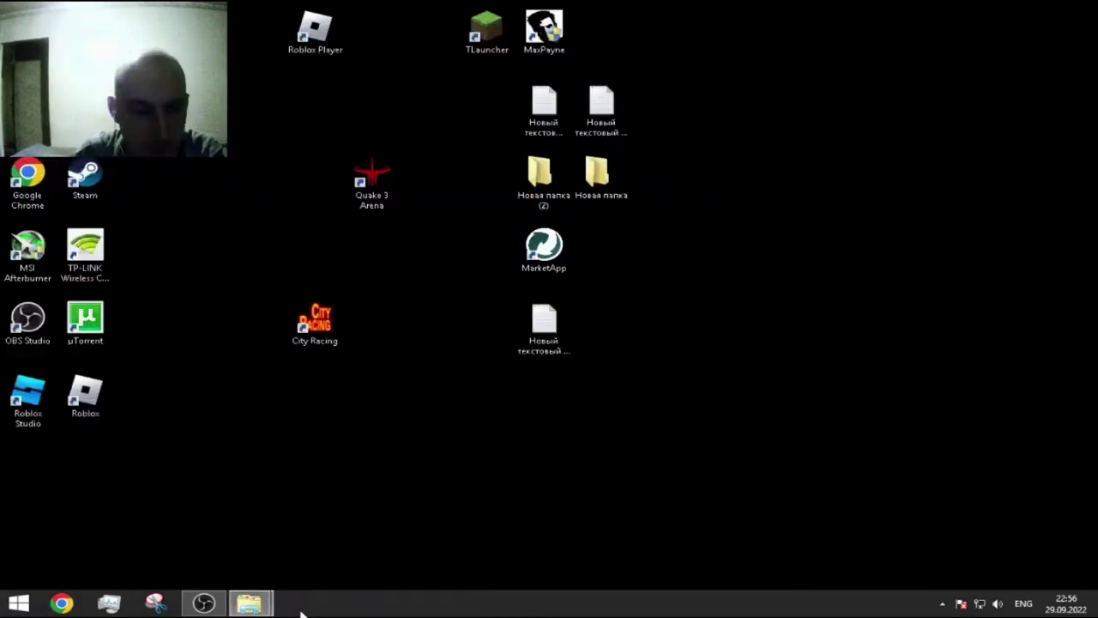
Check the hidden tray icons and dismiss them.
{"action": "right_click", "coordinate": [301, 610]}
{"action": "left_click", "coordinate": [276, 526]}
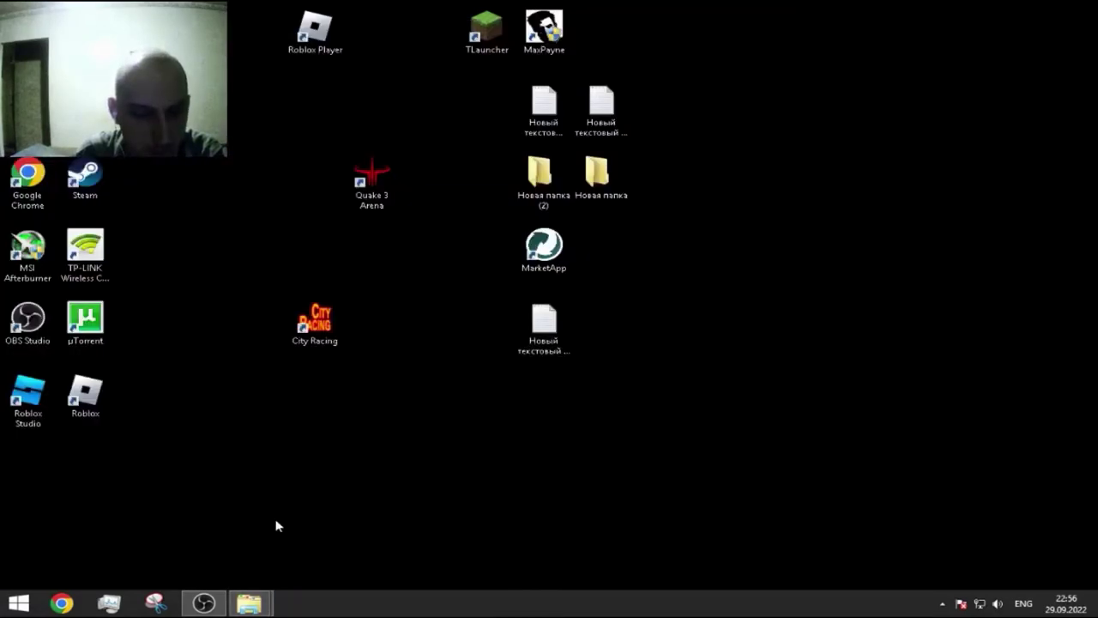
{"action": "left_click", "coordinate": [941, 604]}
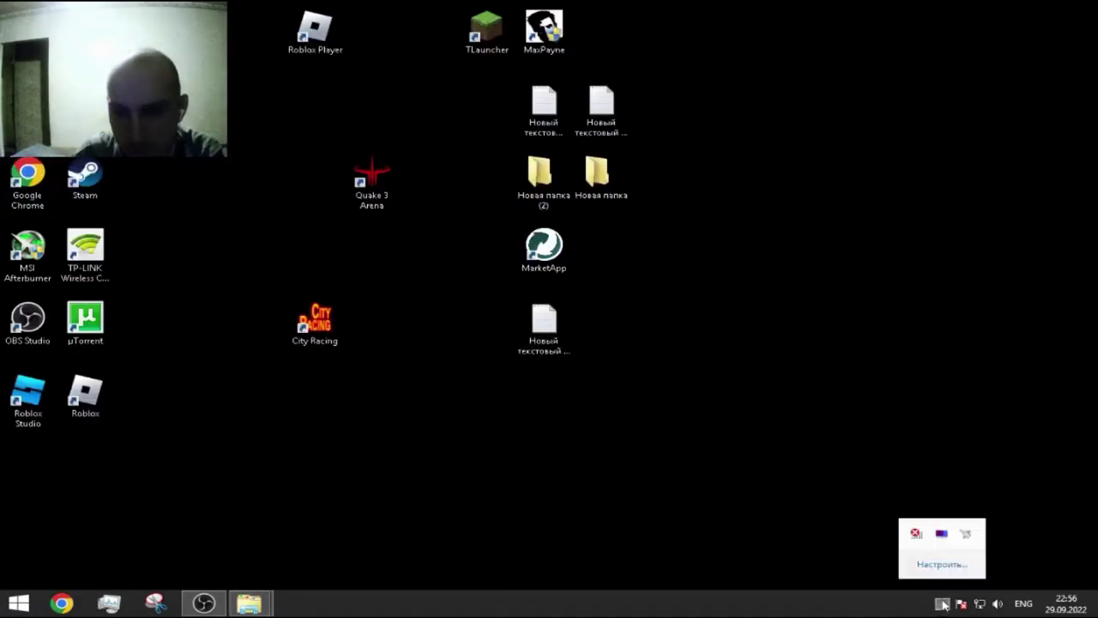
{"action": "left_click", "coordinate": [72, 588]}
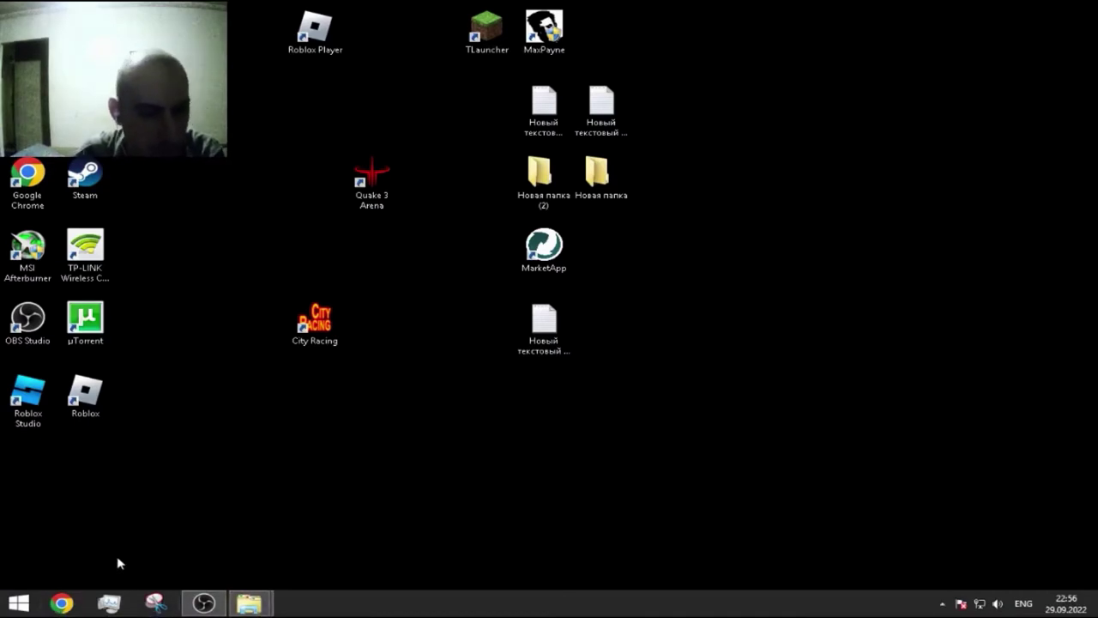
Replace shaders_d3d10.pack in the Roblox version's shaders folder with the copy from "Новая папка (4)".
{"action": "mouse_move", "coordinate": [248, 604]}
{"action": "left_click", "coordinate": [334, 526]}
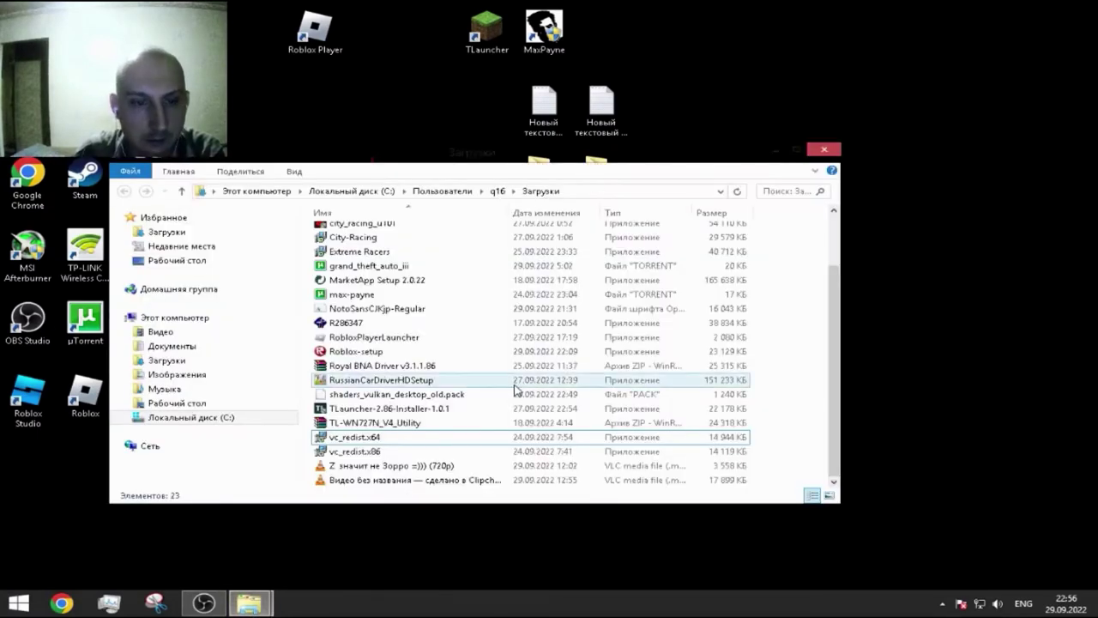
{"action": "left_click", "coordinate": [776, 150]}
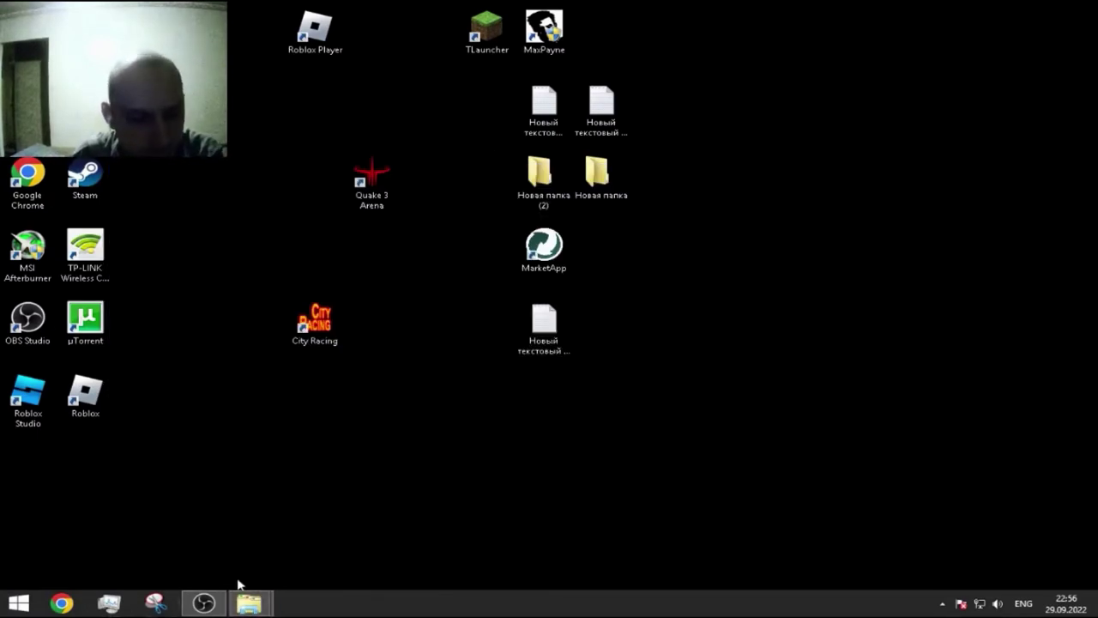
{"action": "mouse_move", "coordinate": [249, 603]}
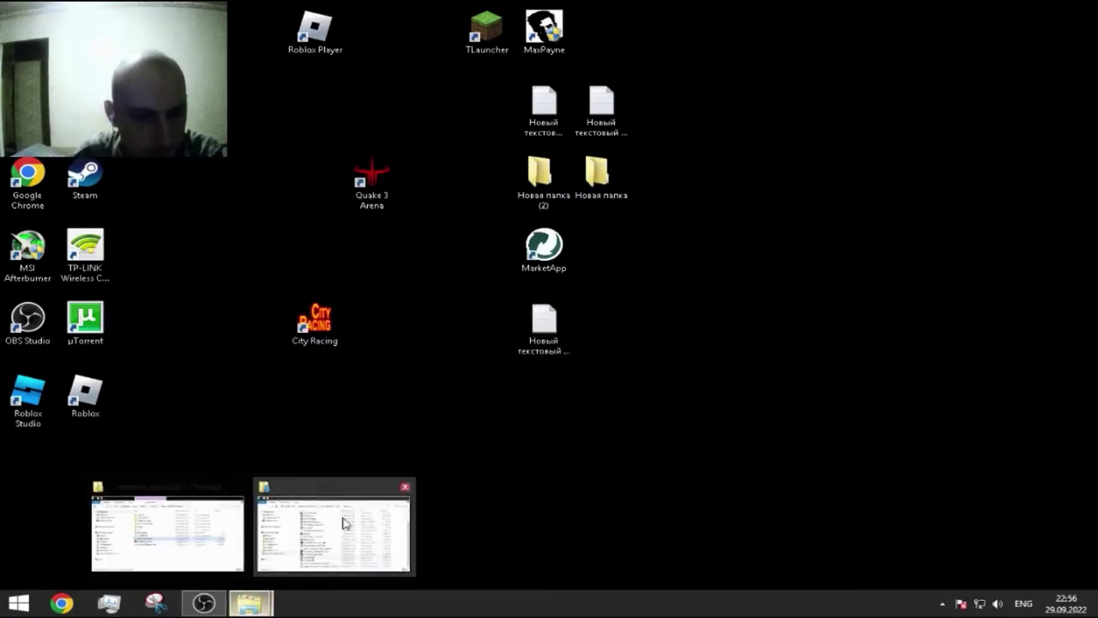
{"action": "left_click", "coordinate": [233, 519]}
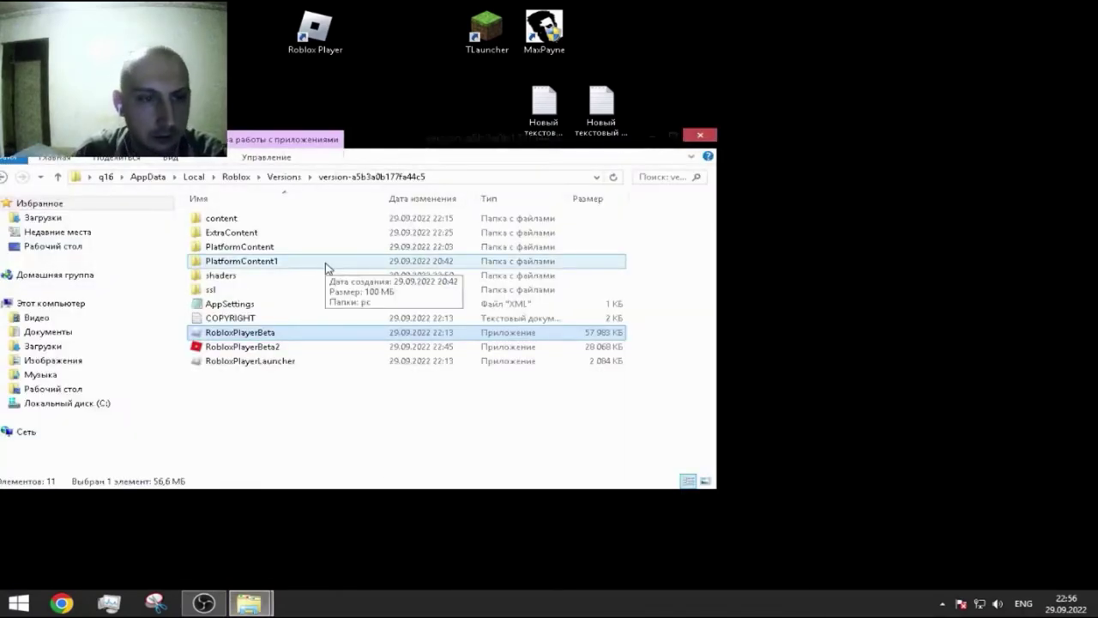
{"action": "double_click", "coordinate": [225, 275]}
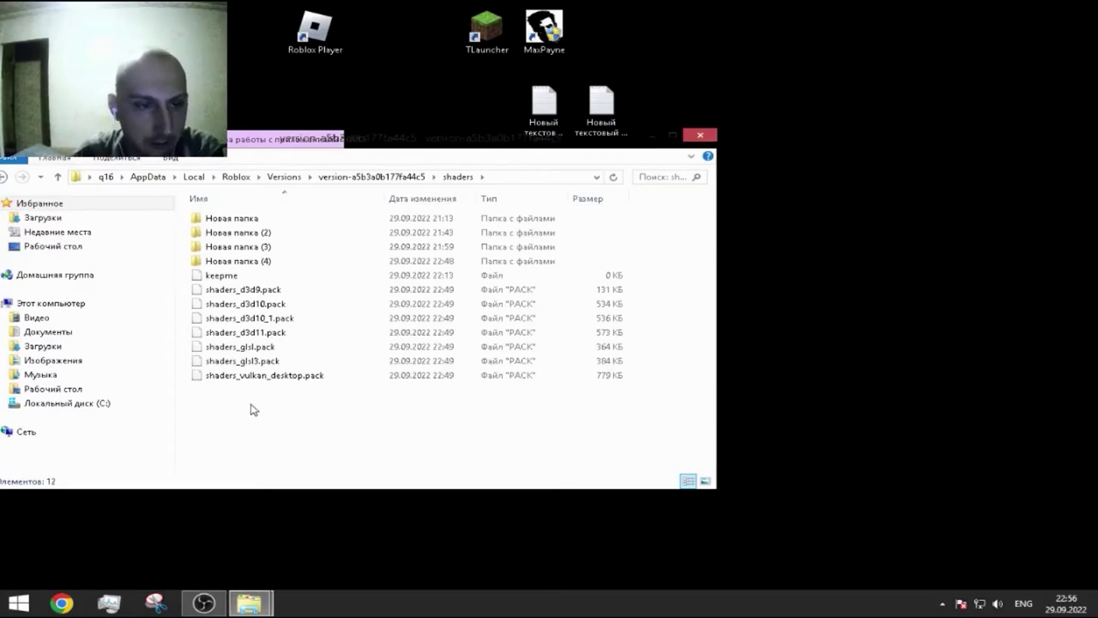
{"action": "left_click_drag", "start_coordinate": [266, 403], "coordinate": [246, 292]}
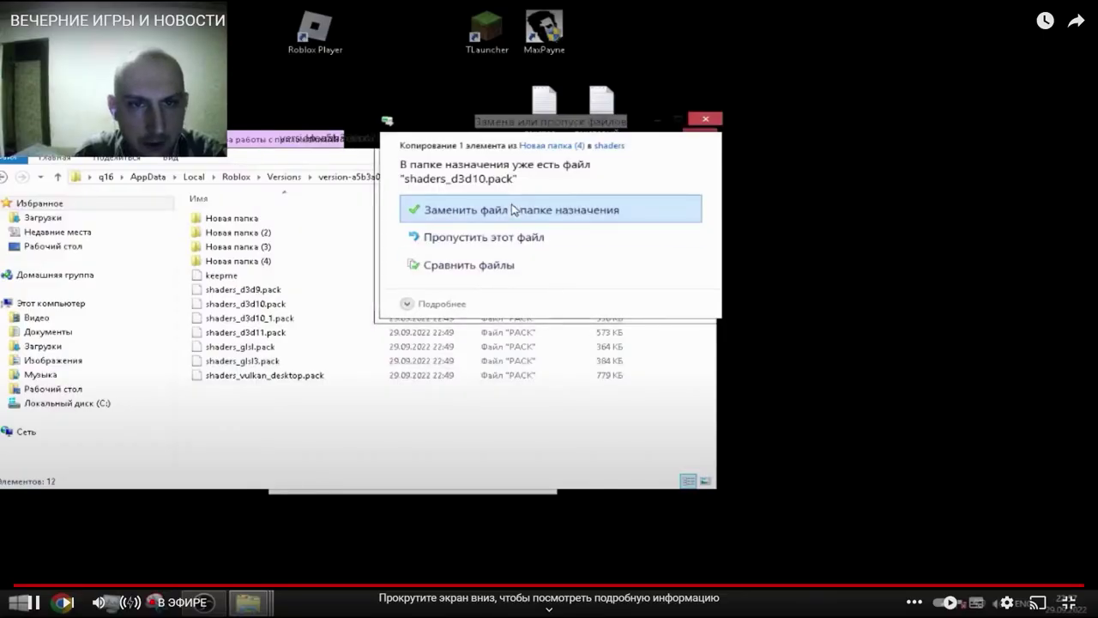
{"action": "left_click", "coordinate": [512, 210]}
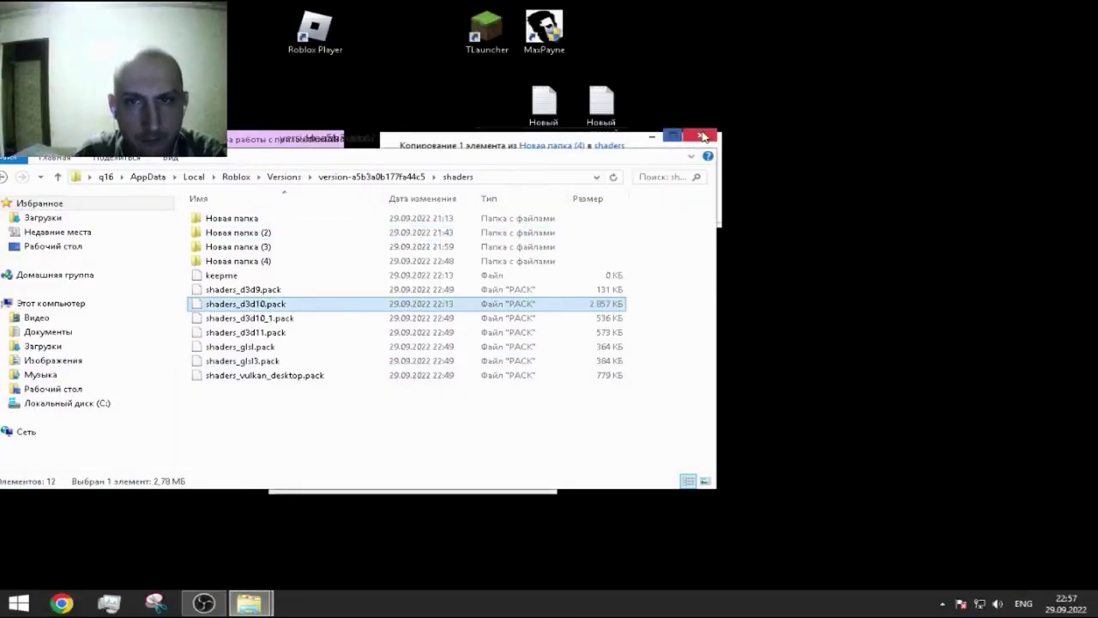
Close all File Explorer windows, test-launch Roblox Player from its desktop shortcut and exit its window.
{"action": "left_click", "coordinate": [652, 135]}
{"action": "right_click", "coordinate": [257, 605]}
{"action": "left_click", "coordinate": [225, 568]}
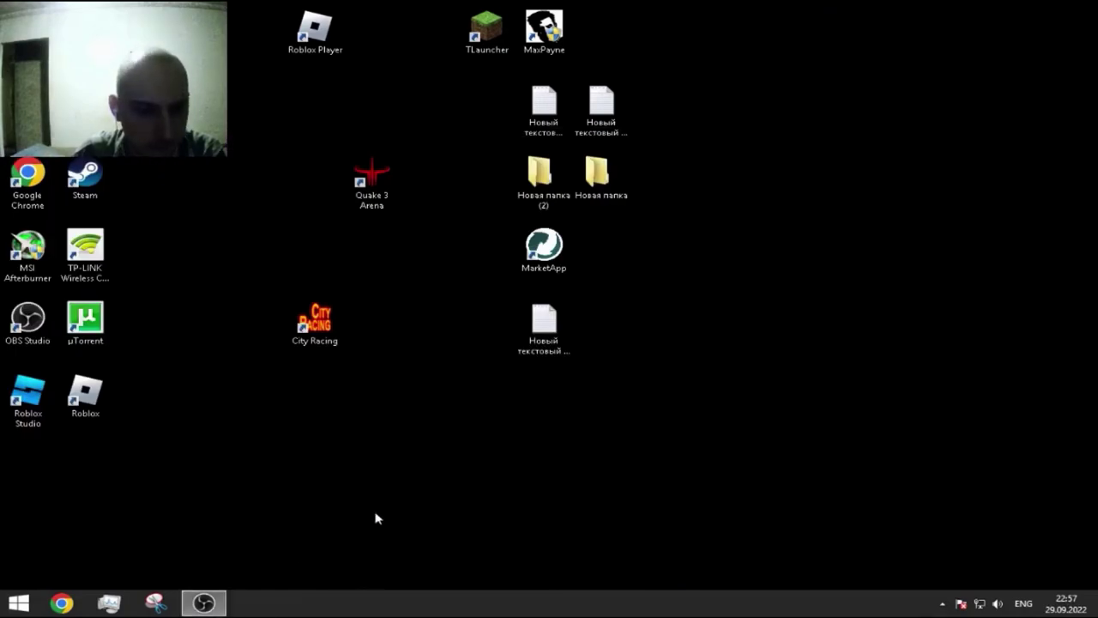
{"action": "double_click", "coordinate": [331, 45]}
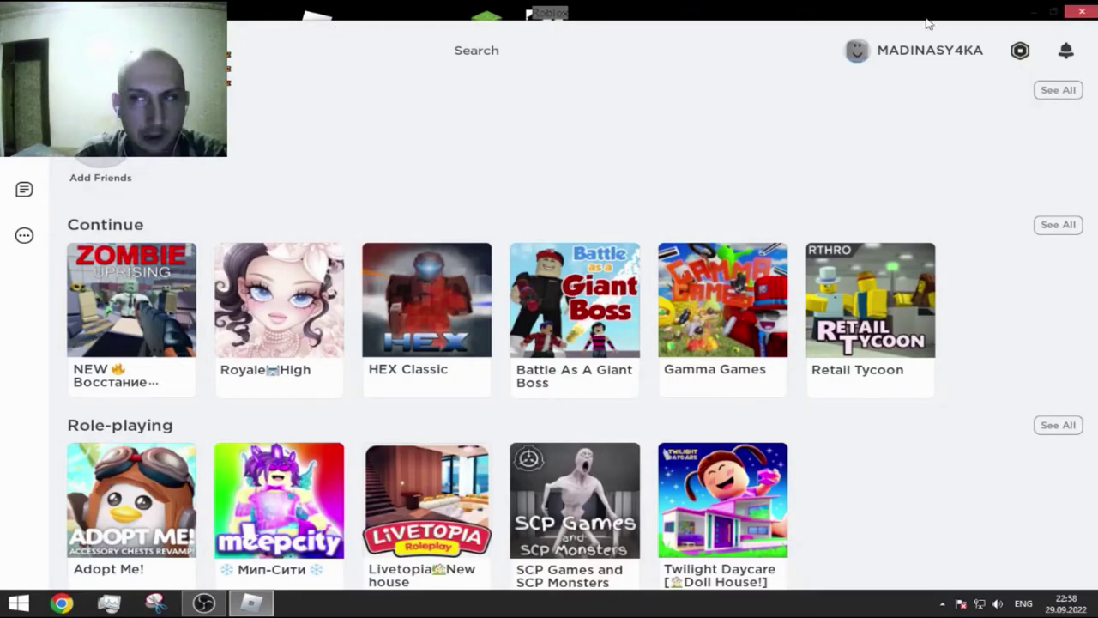
{"action": "left_click", "coordinate": [1084, 13]}
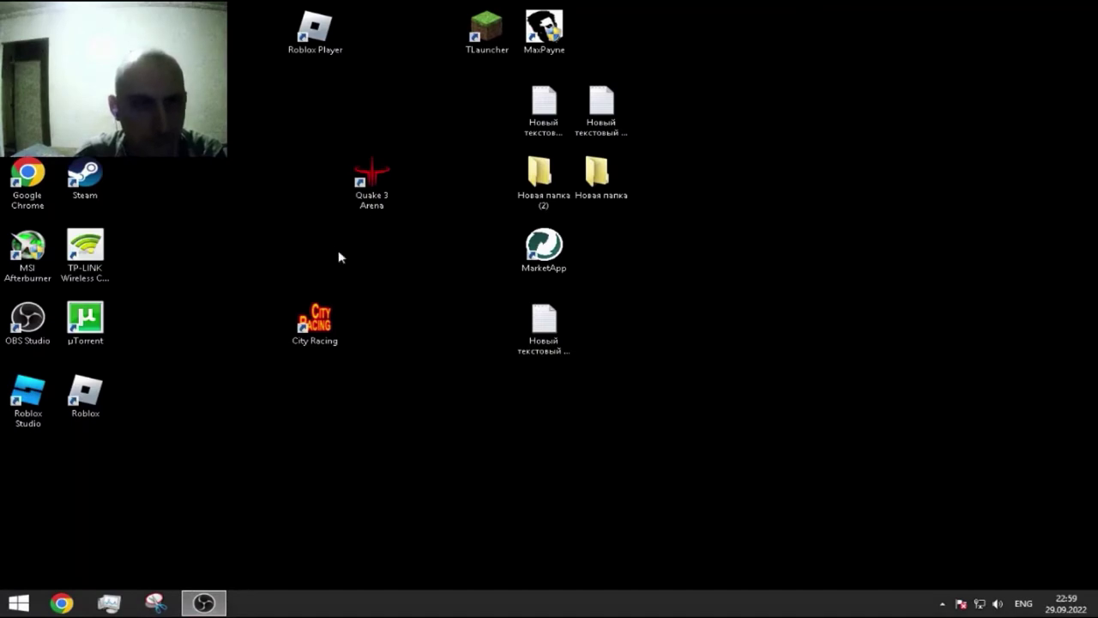
Open the shaders folder of the installed Roblox version from the Roblox Player shortcut's file location.
{"action": "right_click", "coordinate": [314, 26]}
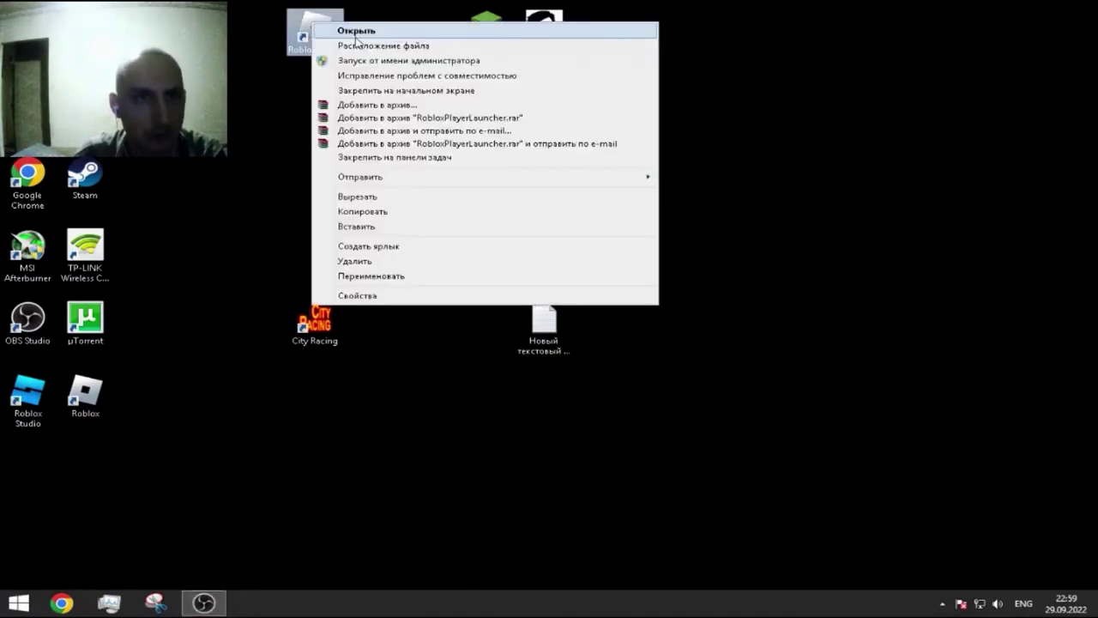
{"action": "left_click", "coordinate": [363, 46]}
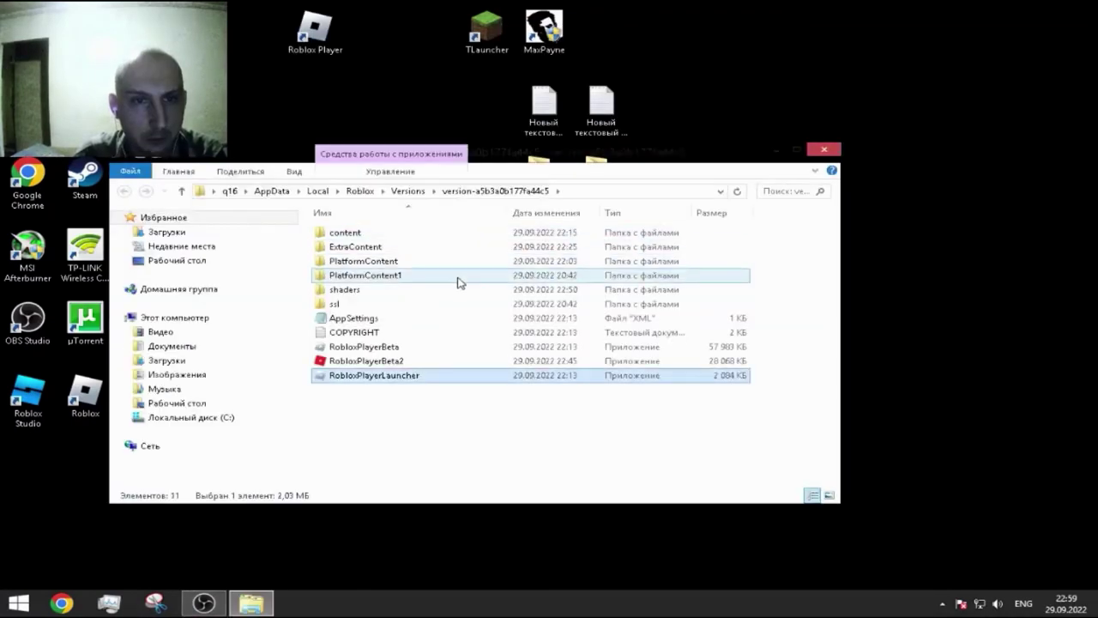
{"action": "left_click", "coordinate": [358, 294]}
{"action": "double_click", "coordinate": [358, 296]}
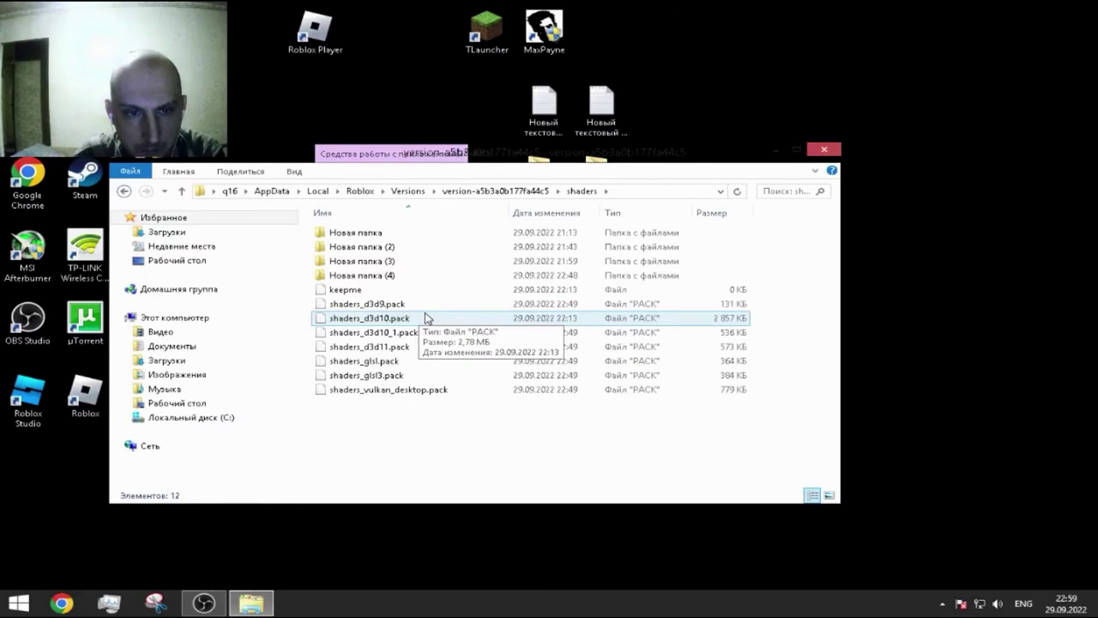
{"action": "right_click", "coordinate": [389, 305]}
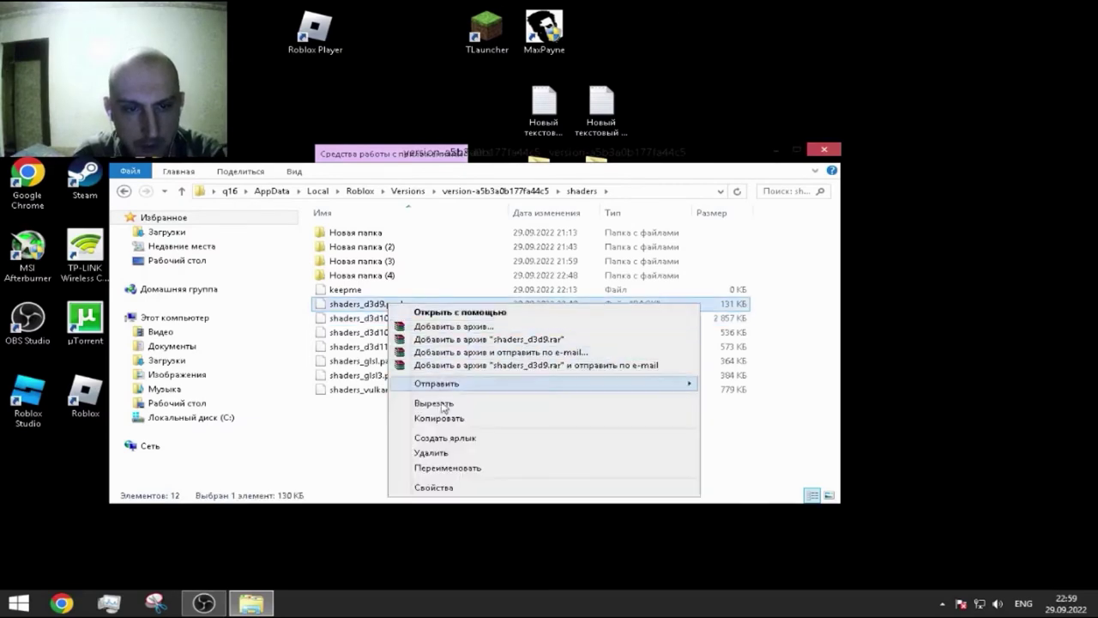
{"action": "left_click", "coordinate": [460, 469]}
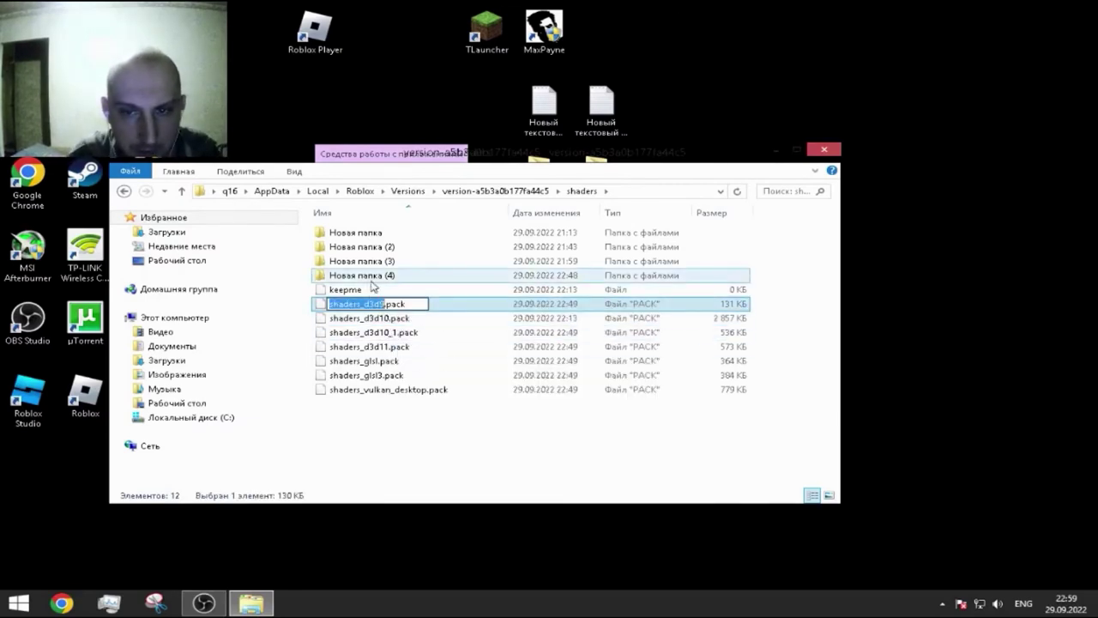
{"action": "left_click", "coordinate": [415, 323]}
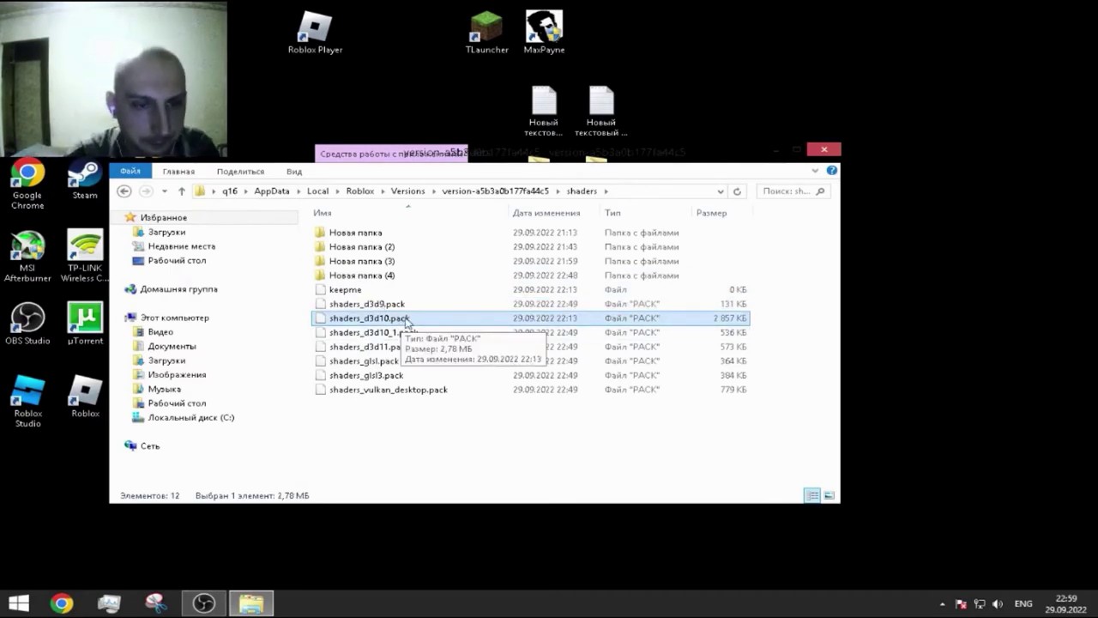
Rename shaders_d3d9.pack in the shaders folder as shaders_d3d91.pack.
{"action": "right_click", "coordinate": [391, 304]}
{"action": "left_click", "coordinate": [444, 464]}
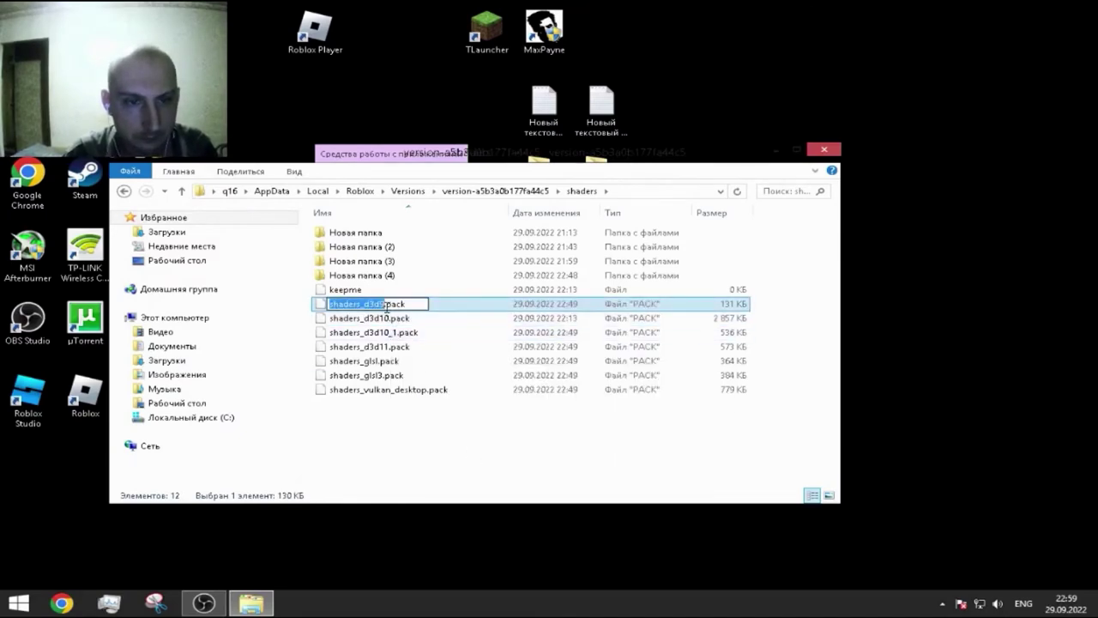
{"action": "key", "text": "Right"}
{"action": "type", "text": "1"}
{"action": "left_click", "coordinate": [387, 319]}
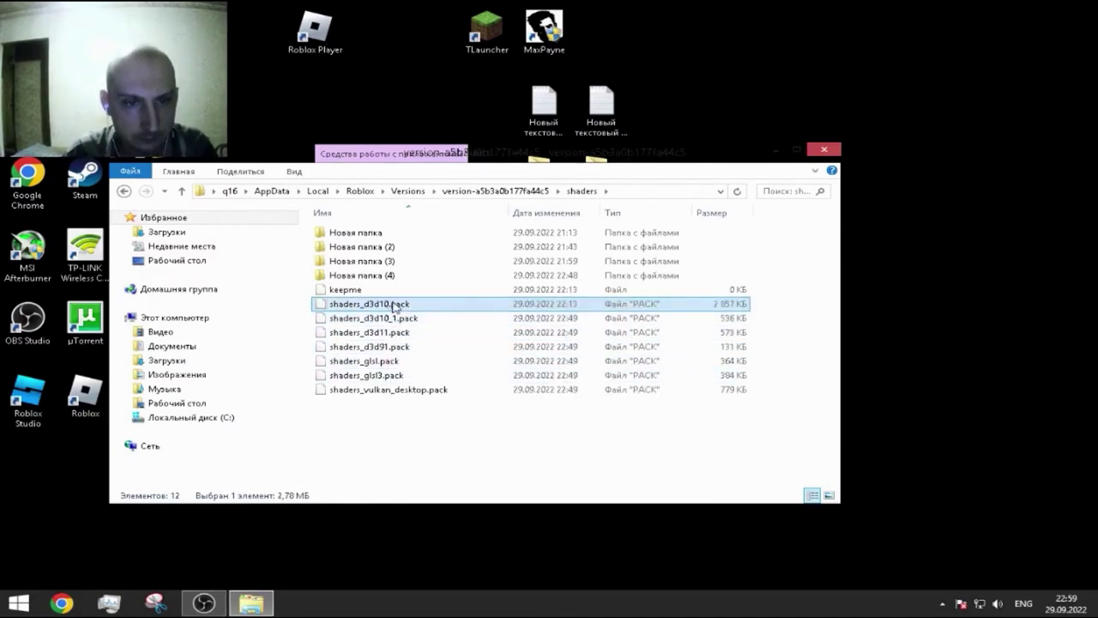
Rename shaders_d3d10.pack in the shaders folder as shaders_d3d9.pack.
{"action": "right_click", "coordinate": [392, 305]}
{"action": "left_click", "coordinate": [462, 470]}
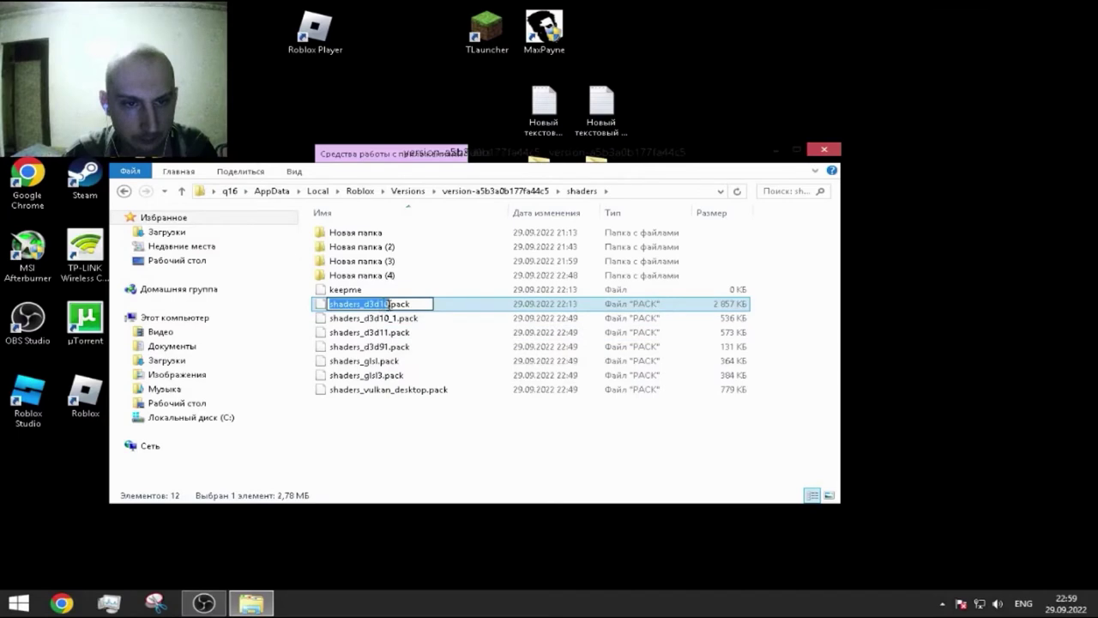
{"action": "key", "text": "Right"}
{"action": "key", "text": "BackSpace"}
{"action": "key", "text": "BackSpace"}
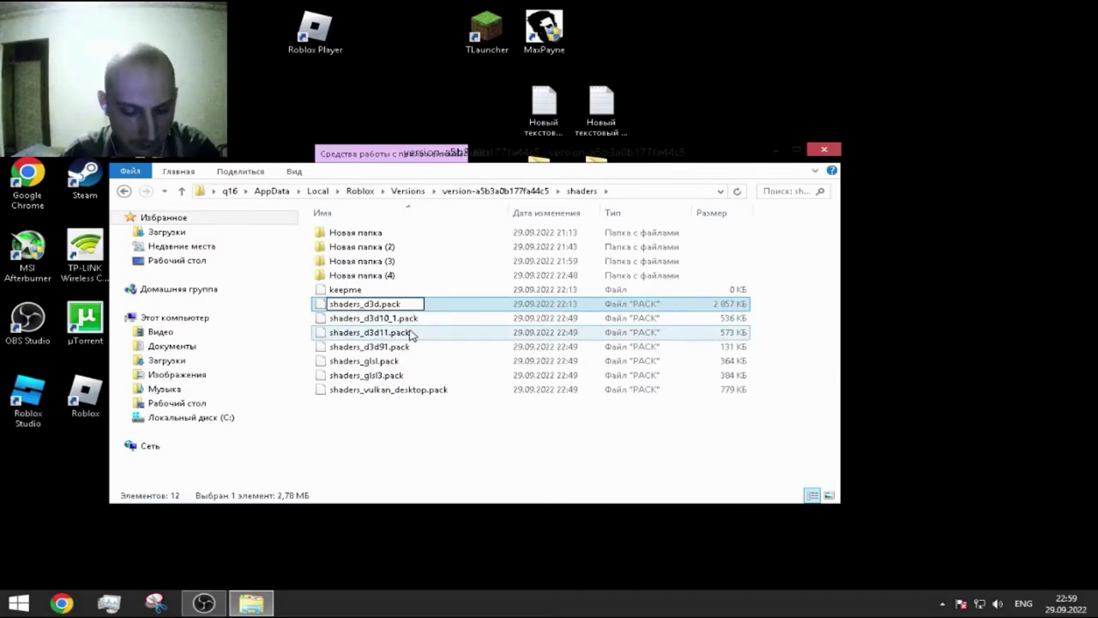
{"action": "type", "text": "9"}
{"action": "left_click", "coordinate": [427, 456]}
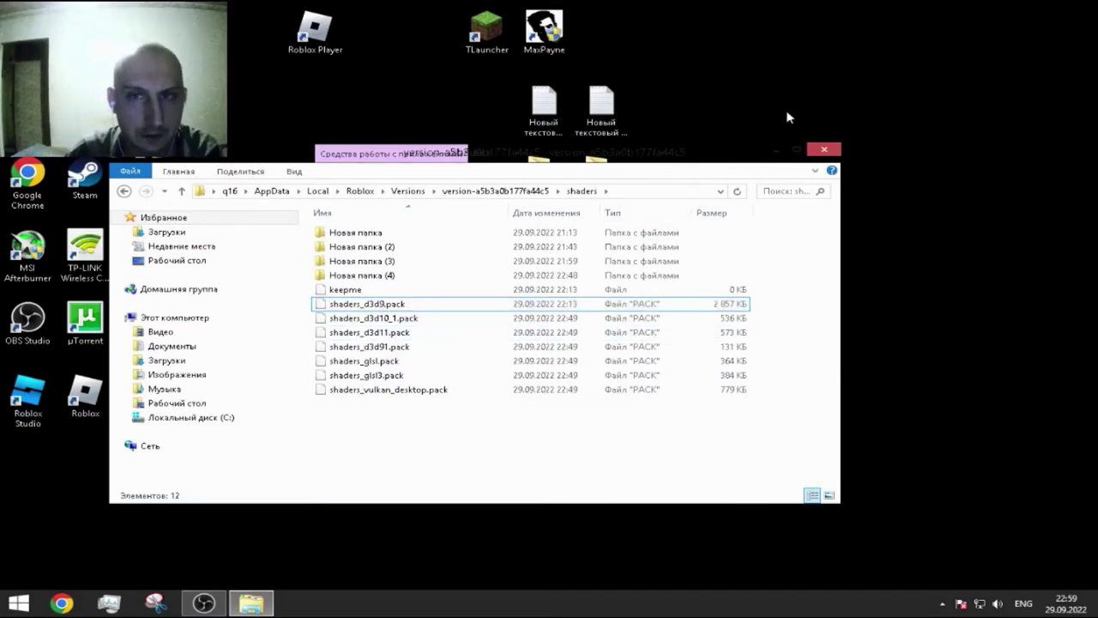
Minimize the shaders folder window, test-launch Roblox Player from its desktop shortcut and exit its window.
{"action": "left_click", "coordinate": [777, 149]}
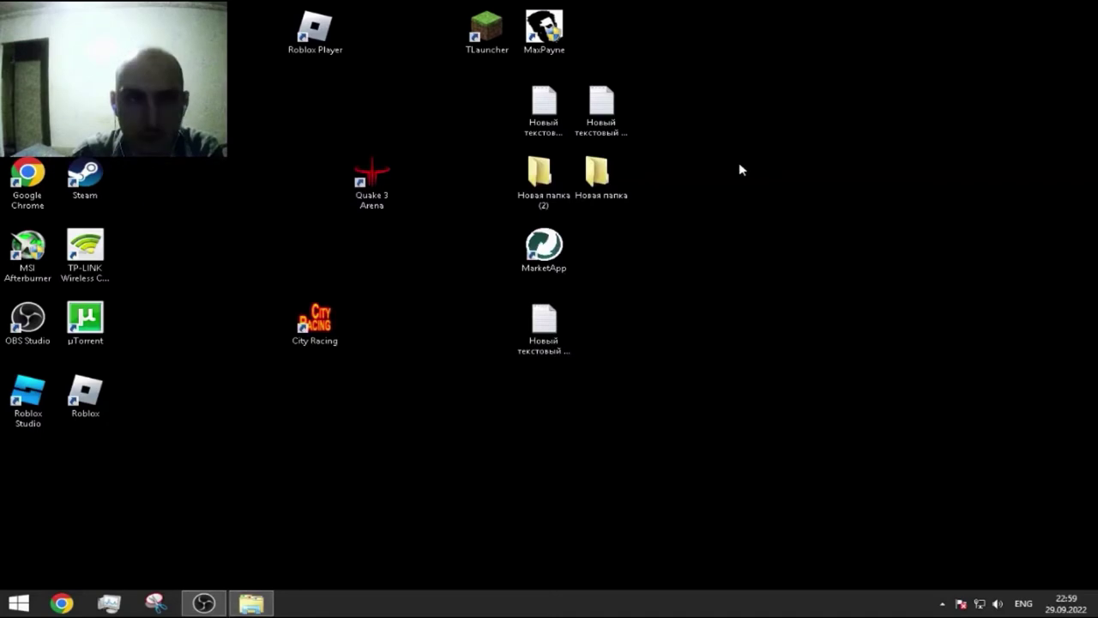
{"action": "left_click", "coordinate": [321, 37]}
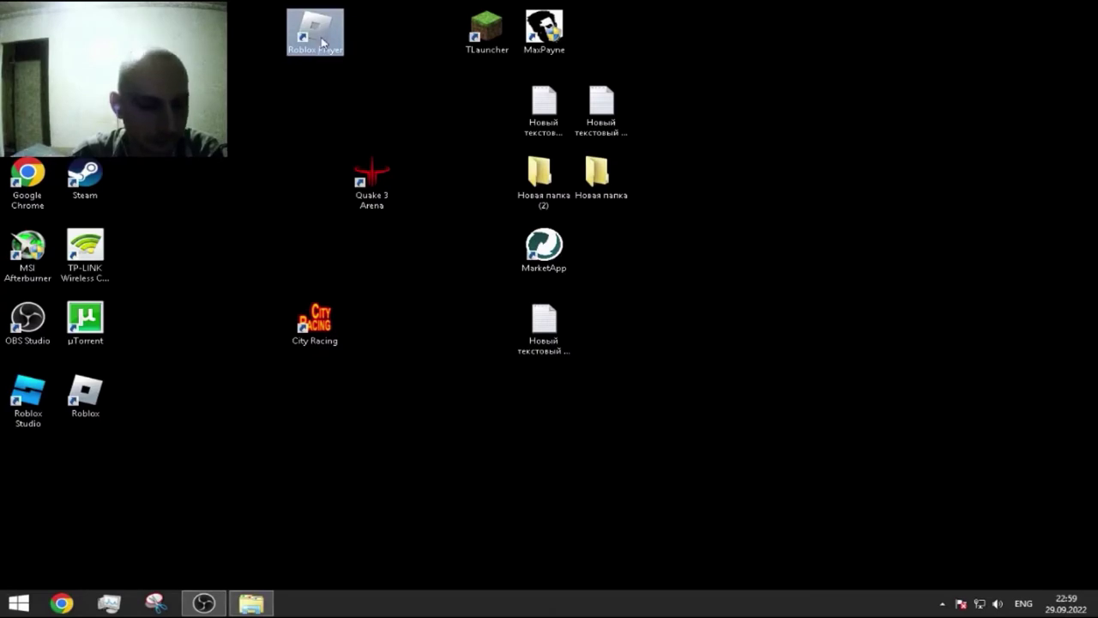
{"action": "double_click", "coordinate": [317, 47]}
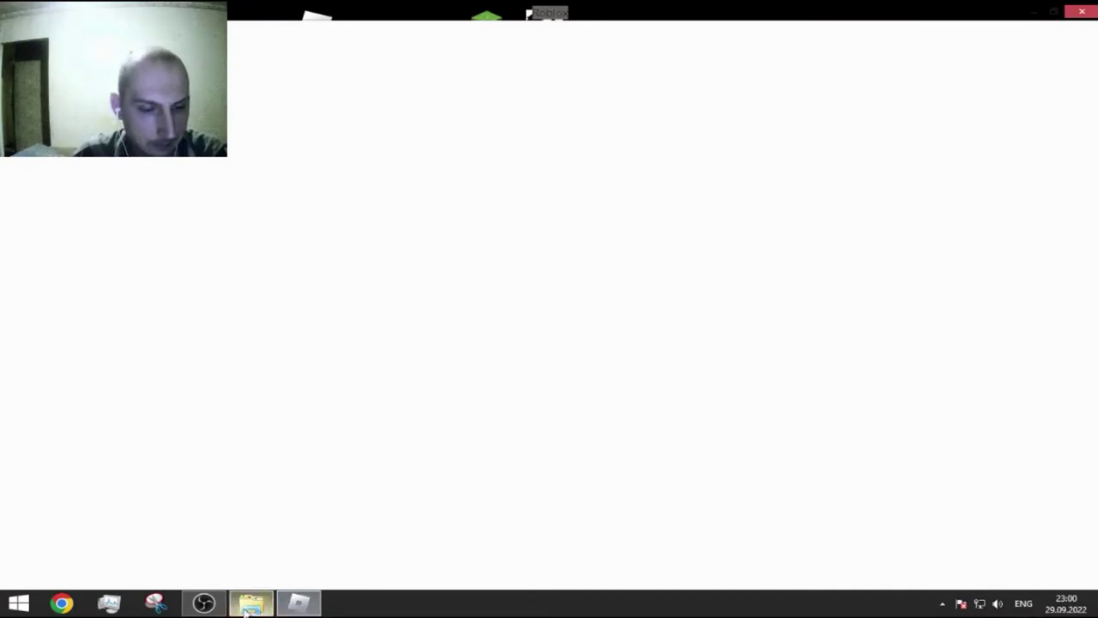
{"action": "left_click", "coordinate": [304, 611]}
{"action": "right_click", "coordinate": [304, 609]}
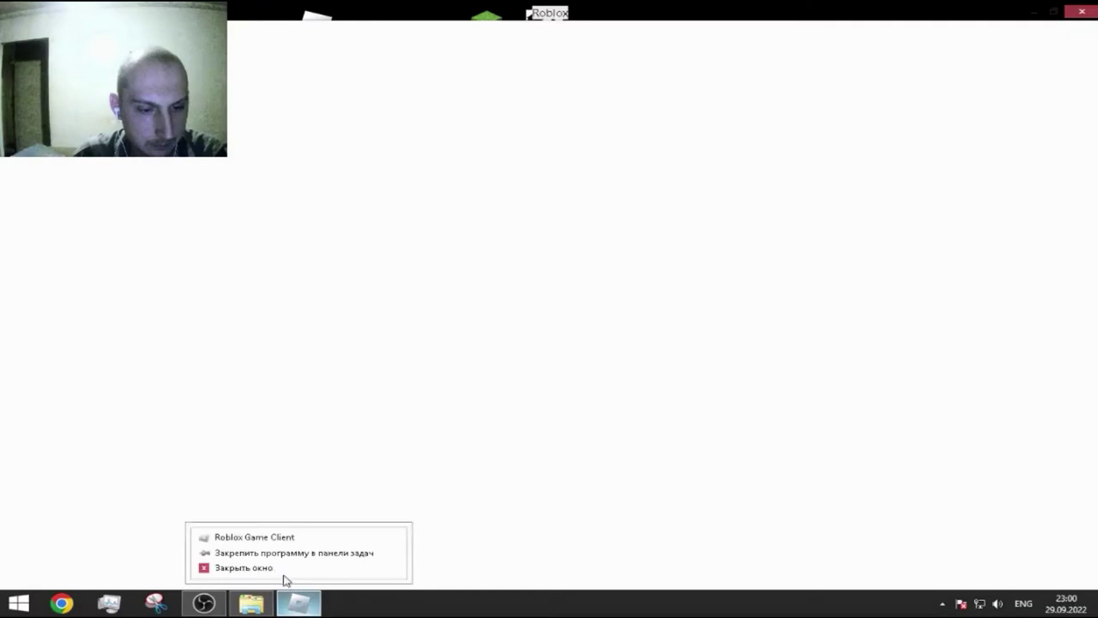
{"action": "left_click", "coordinate": [284, 568]}
Return to the Roblox version folder and check the RobloxPlayerBeta application among its files.
{"action": "right_click", "coordinate": [324, 34]}
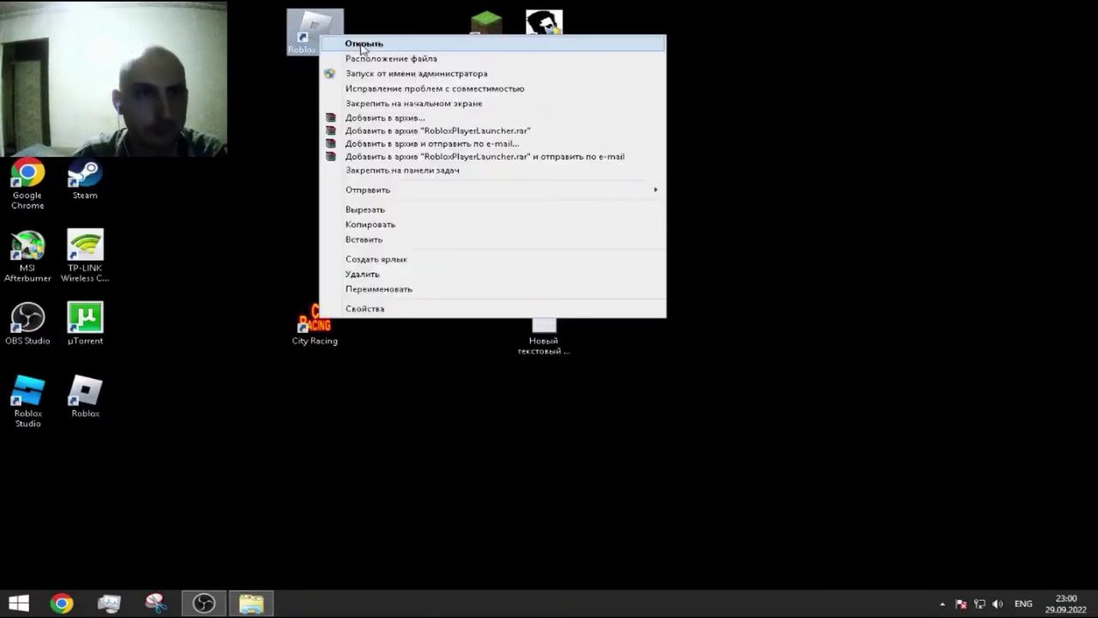
{"action": "left_click", "coordinate": [369, 52]}
{"action": "key", "text": "s"}
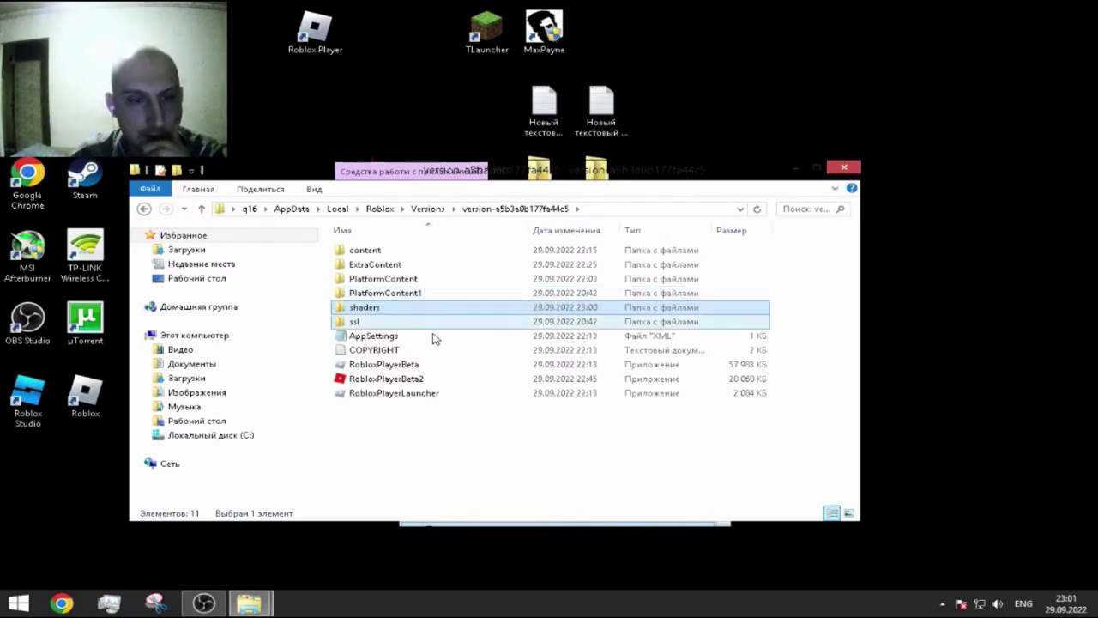
{"action": "left_click", "coordinate": [401, 366]}
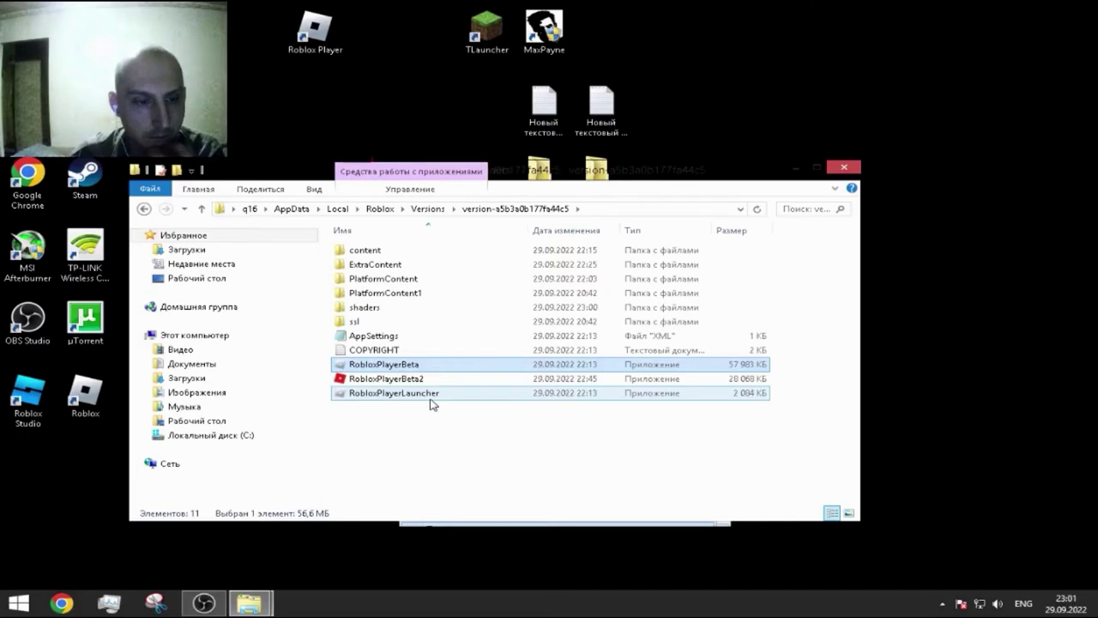
{"action": "mouse_move", "coordinate": [431, 402]}
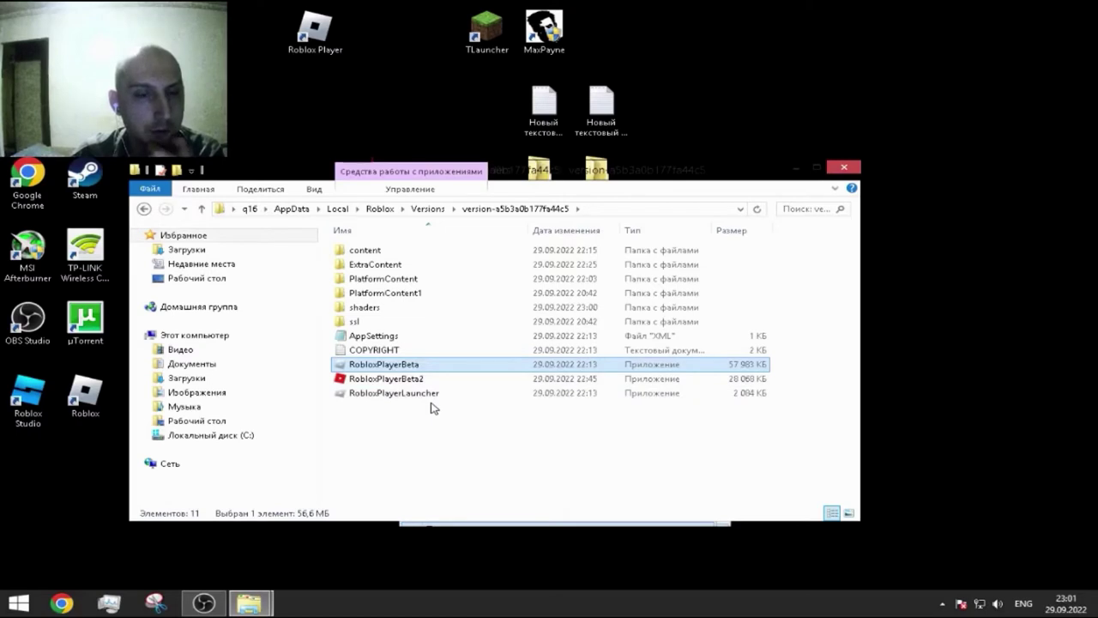
{"action": "left_click", "coordinate": [62, 604]}
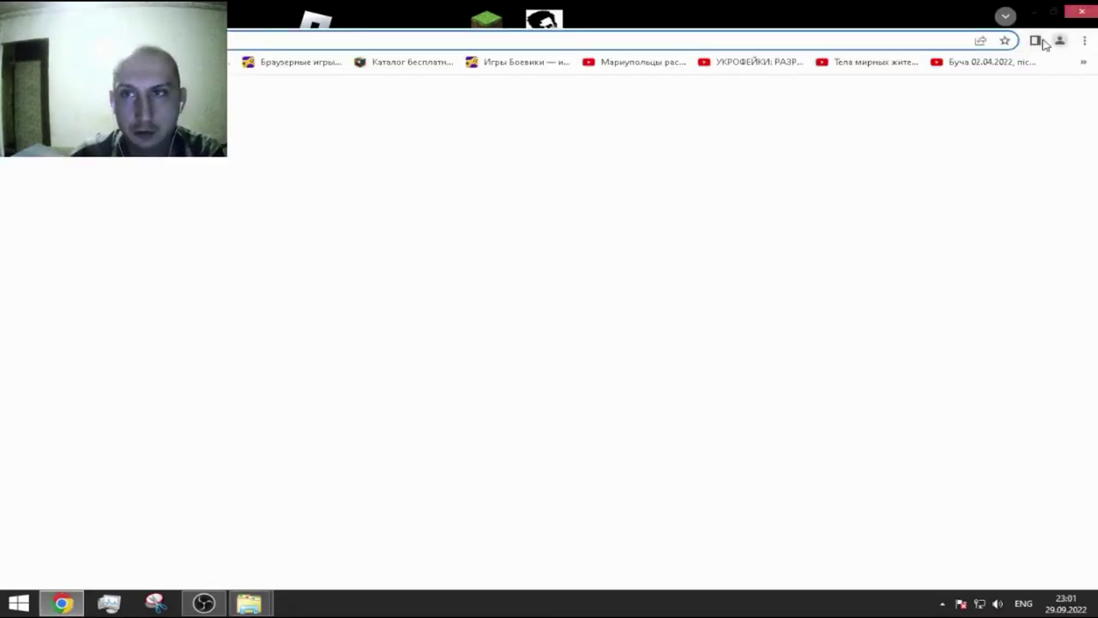
{"action": "left_click", "coordinate": [1086, 41]}
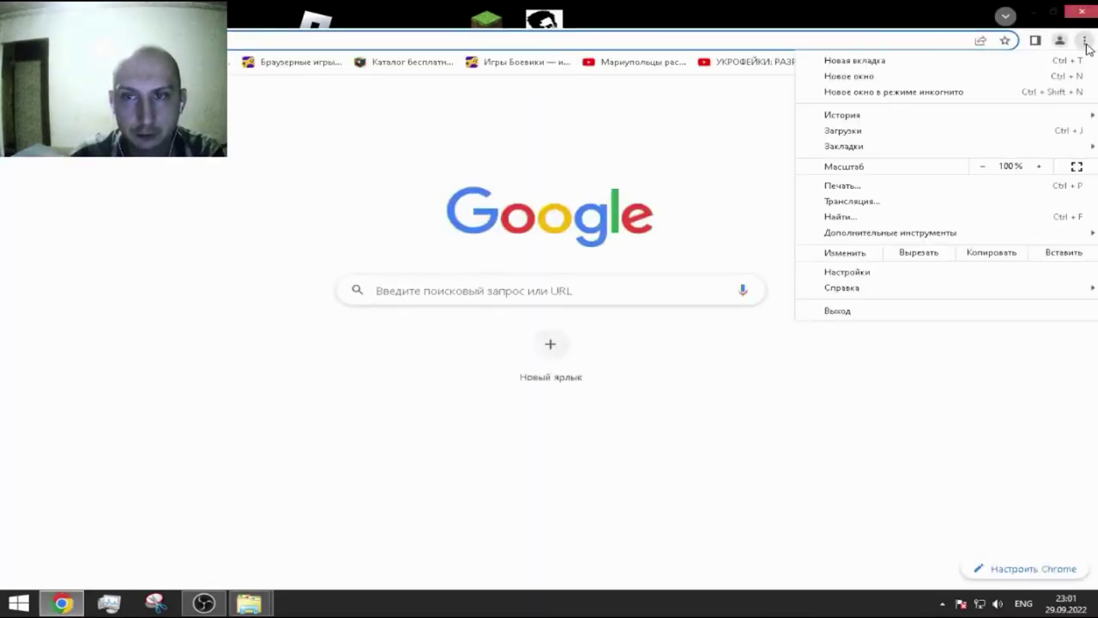
{"action": "left_click", "coordinate": [1033, 12]}
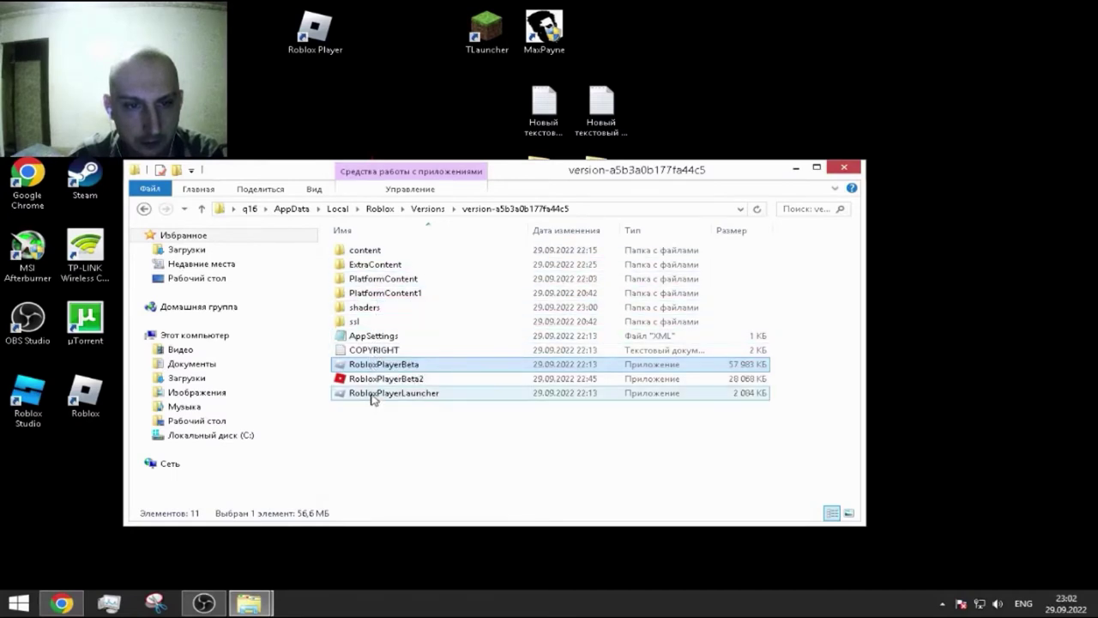
{"action": "left_click", "coordinate": [796, 168]}
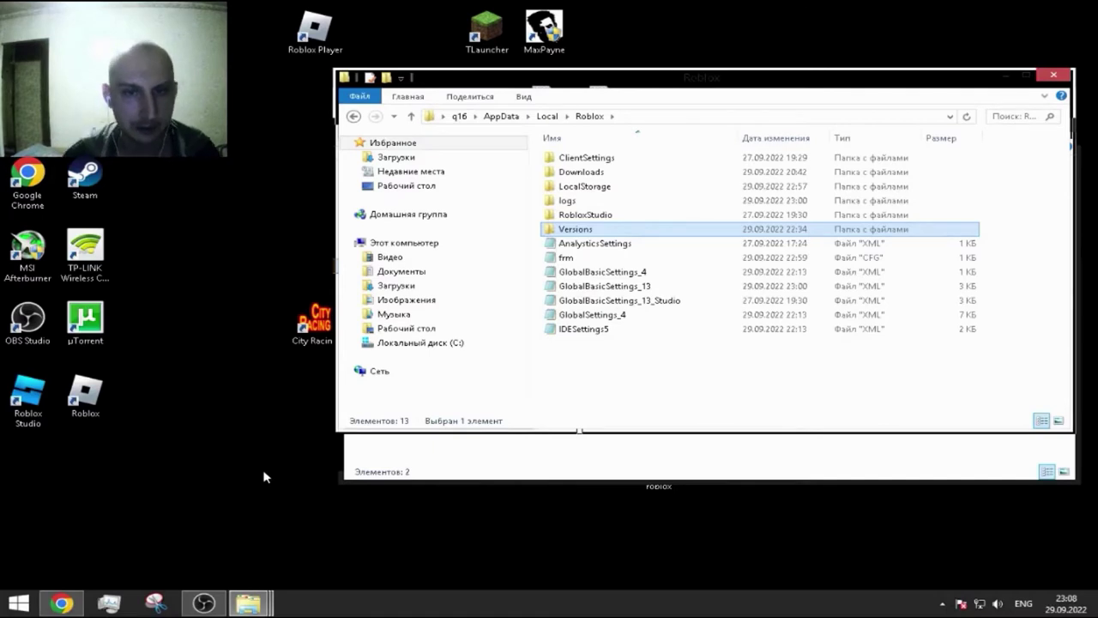
Switch to OBS Studio, turn the video capture device source off and back on, and return to the Roblox folder window.
{"action": "left_click", "coordinate": [204, 603]}
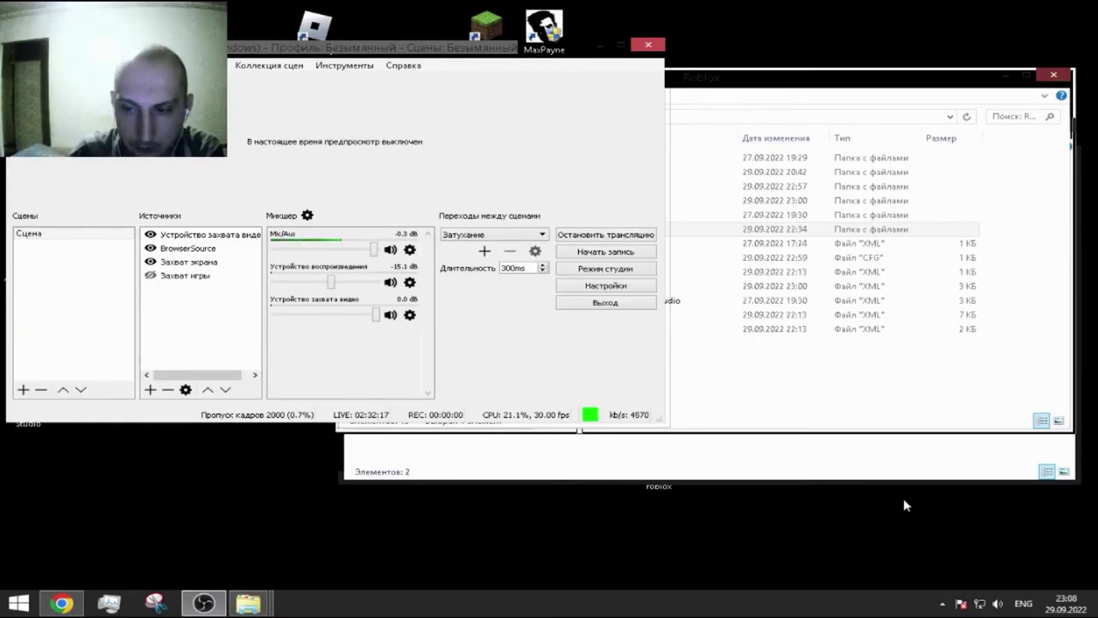
{"action": "left_click", "coordinate": [206, 234]}
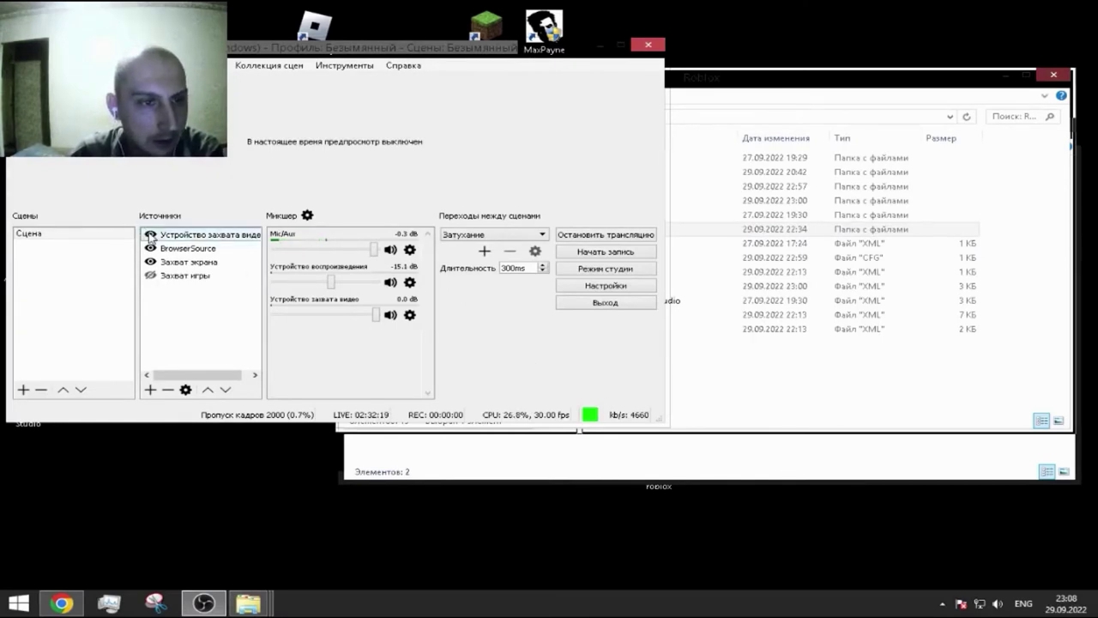
{"action": "left_click", "coordinate": [150, 234]}
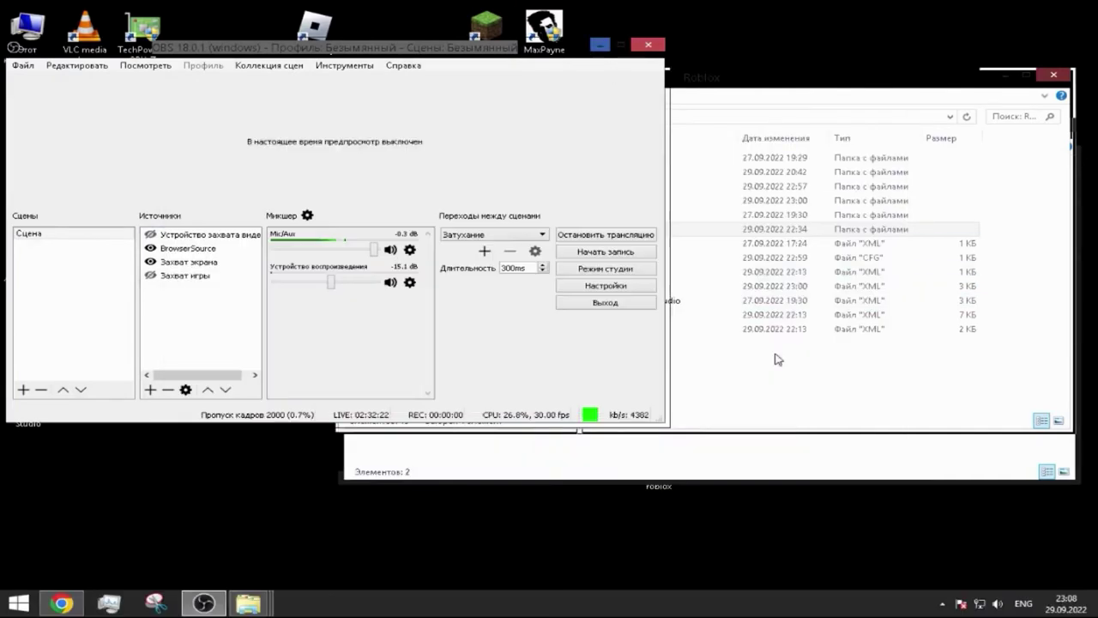
{"action": "left_click", "coordinate": [743, 373]}
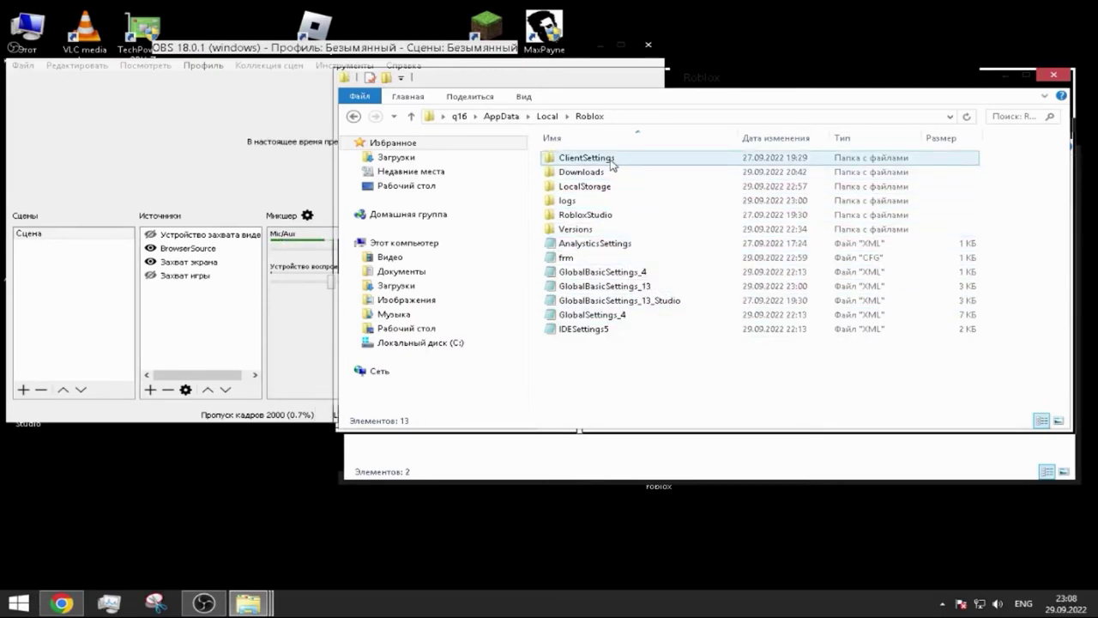
{"action": "left_click", "coordinate": [172, 236]}
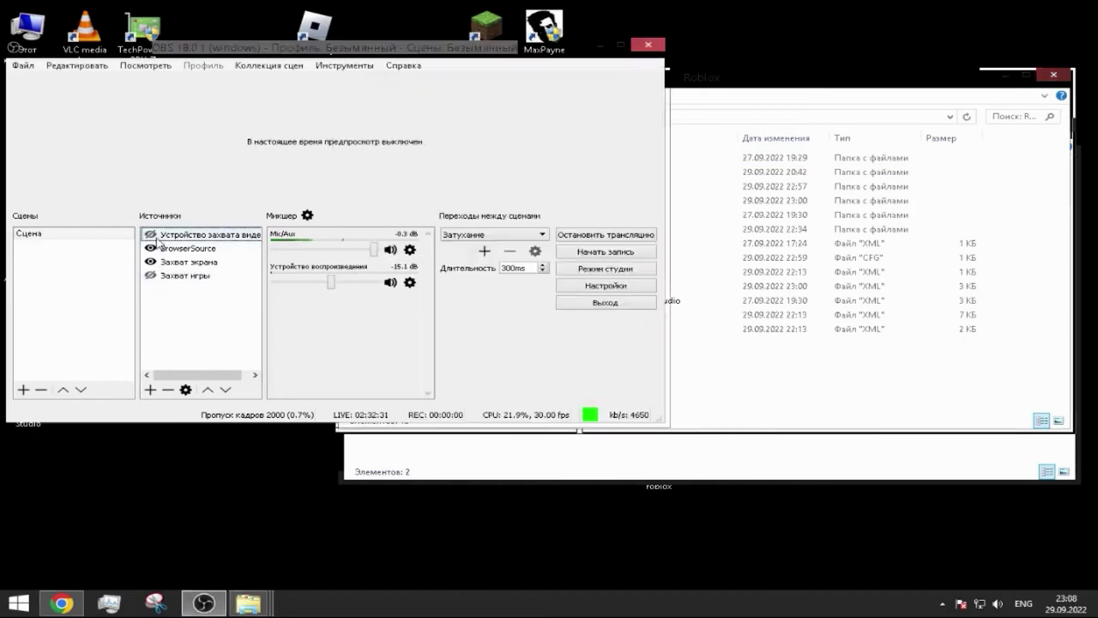
{"action": "left_click", "coordinate": [151, 235]}
{"action": "left_click", "coordinate": [151, 235]}
{"action": "left_click", "coordinate": [802, 401]}
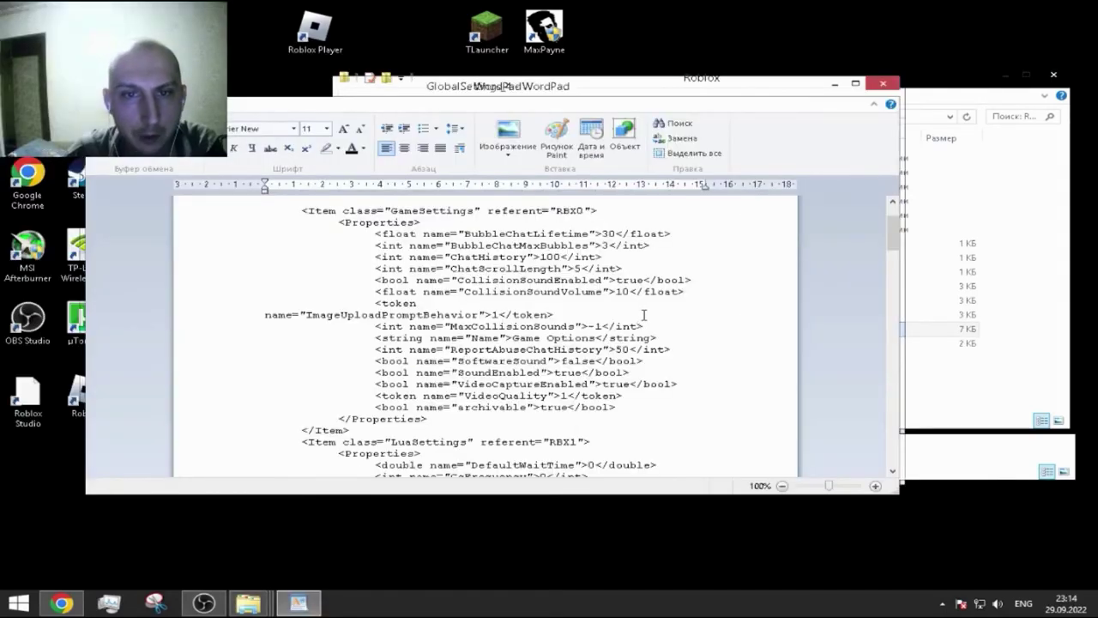
Set CollisionSoundEnabled to false in the GameSettings section of GlobalSettings_4 and put the WordPad window away.
{"action": "scroll", "coordinate": [644, 315], "scroll_direction": "up", "scroll_amount": 4}
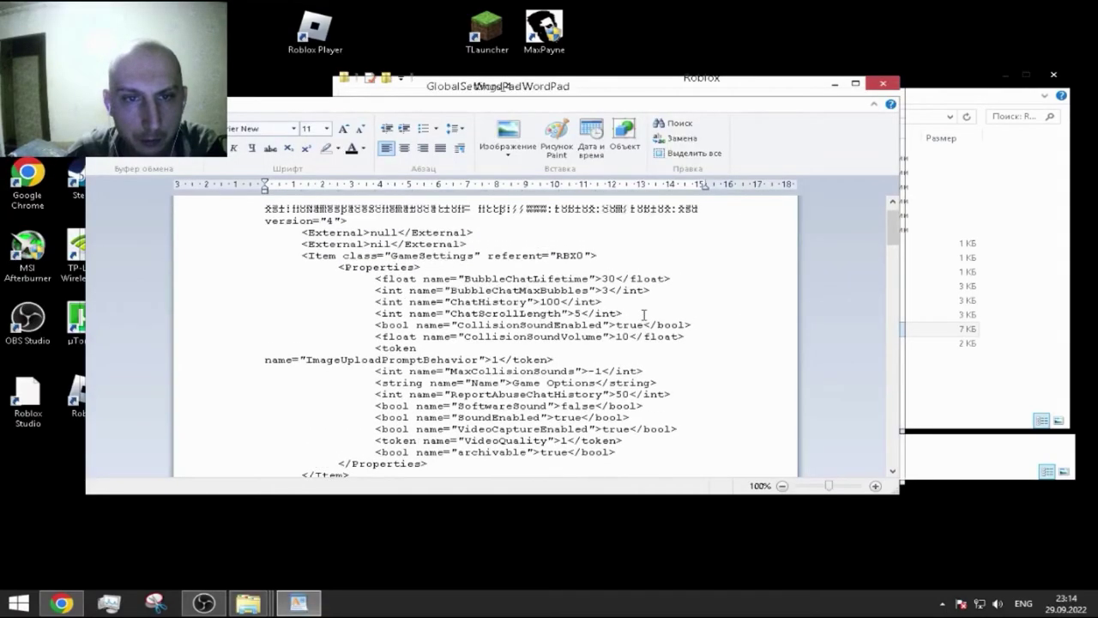
{"action": "scroll", "coordinate": [643, 315], "scroll_direction": "down", "scroll_amount": 5}
{"action": "scroll", "coordinate": [644, 315], "scroll_direction": "down", "scroll_amount": 1}
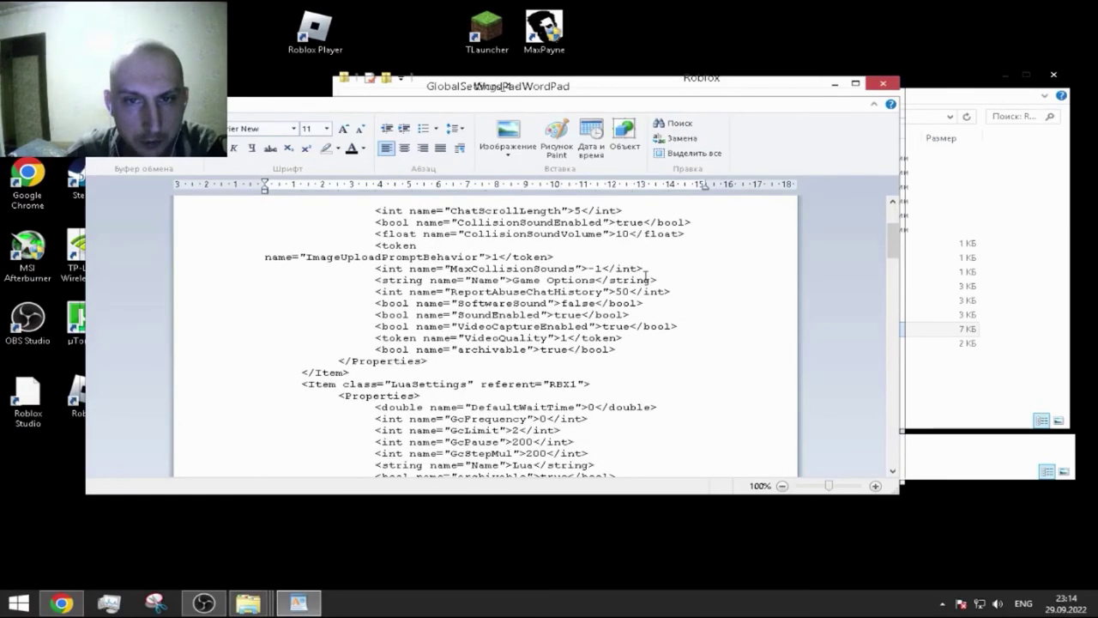
{"action": "scroll", "coordinate": [644, 315], "scroll_direction": "up", "scroll_amount": 2}
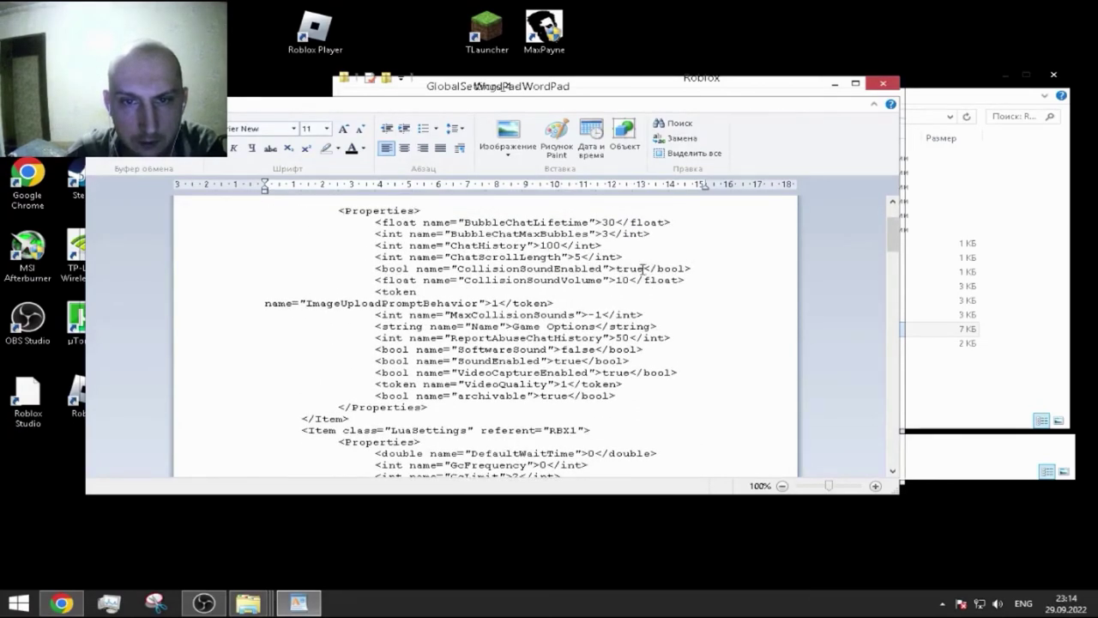
{"action": "double_click", "coordinate": [630, 269]}
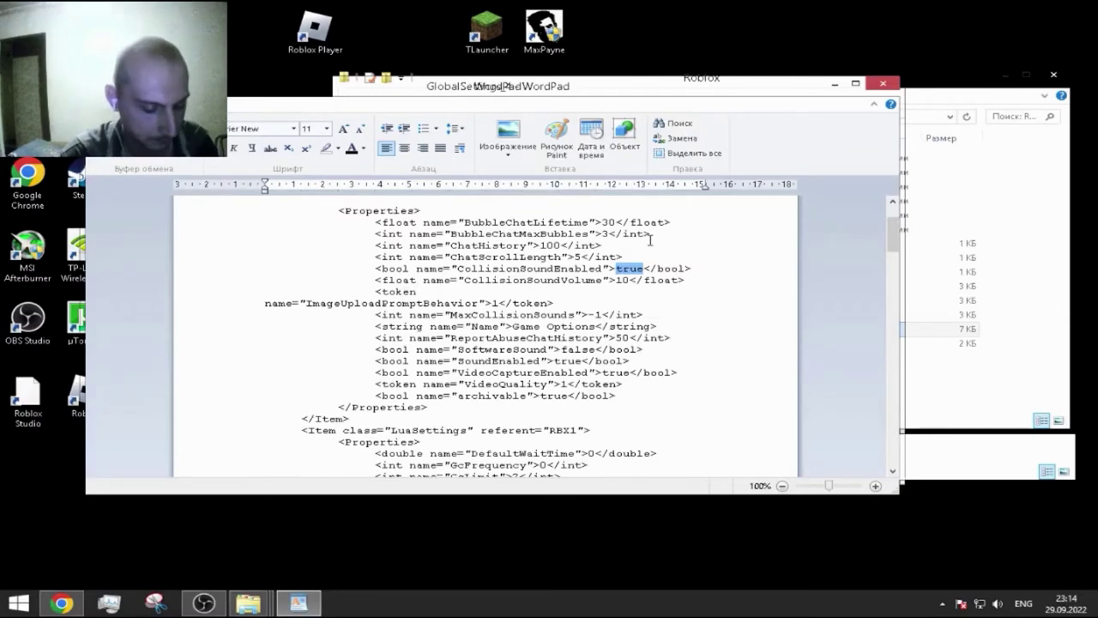
{"action": "type", "text": "false"}
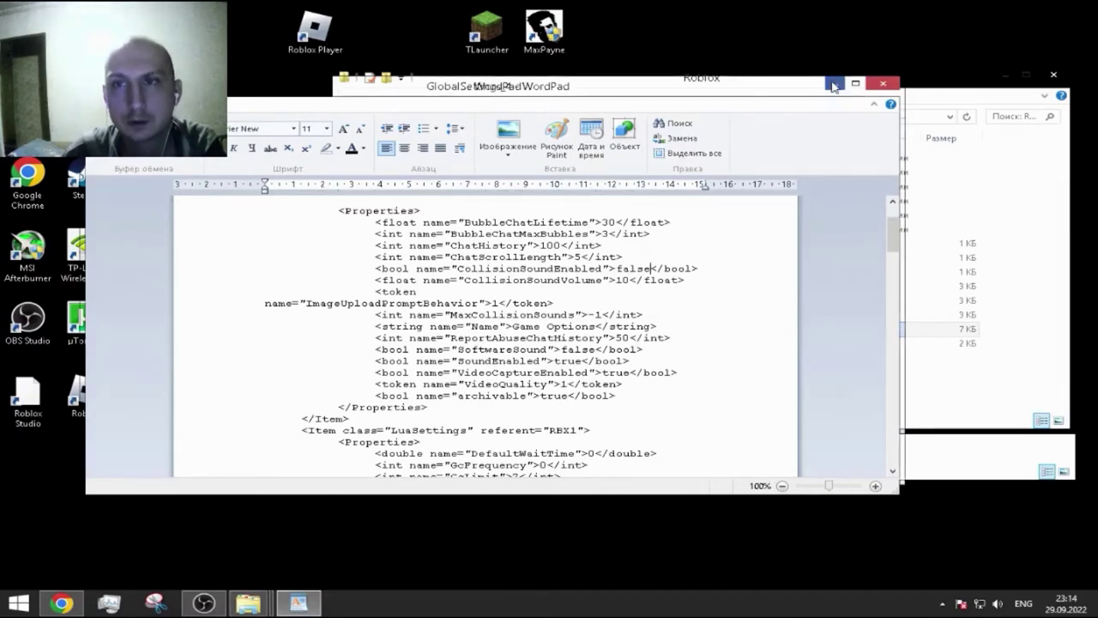
{"action": "key", "text": "alt+F4"}
Make a backup copy of the GlobalSettings_4 file in the Roblox folder.
{"action": "right_click", "coordinate": [627, 331]}
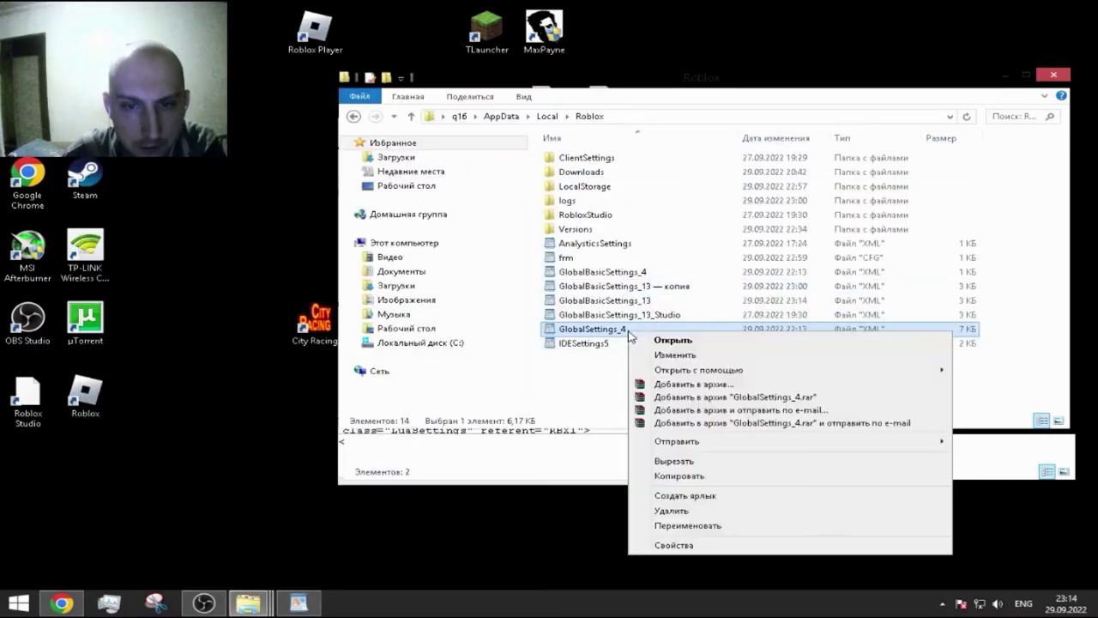
{"action": "left_click", "coordinate": [697, 477]}
{"action": "right_click", "coordinate": [613, 410]}
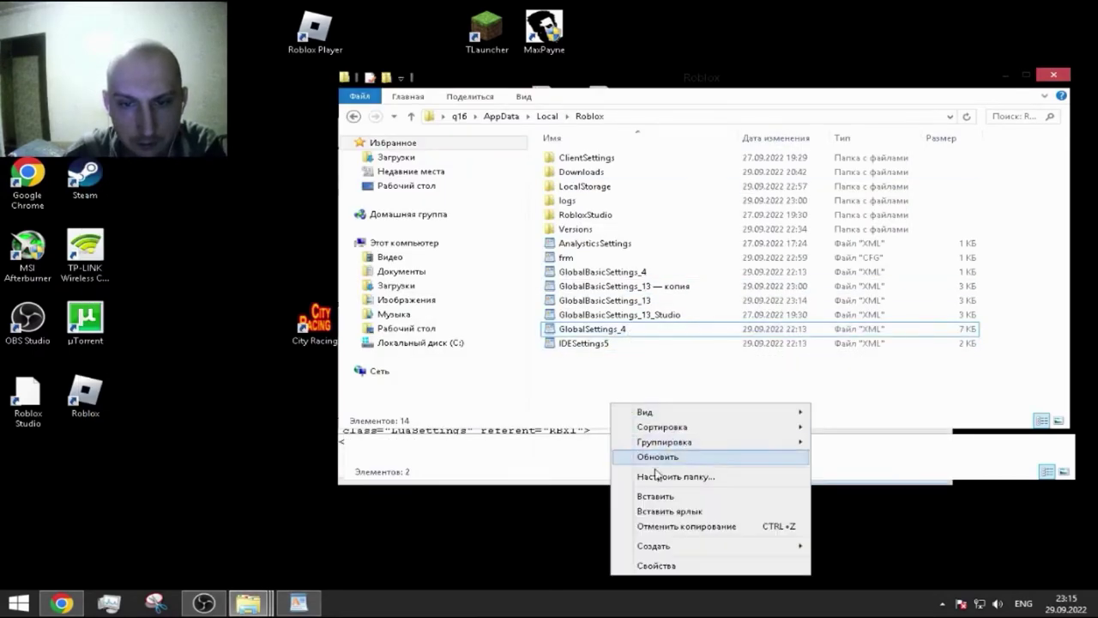
{"action": "left_click", "coordinate": [661, 501]}
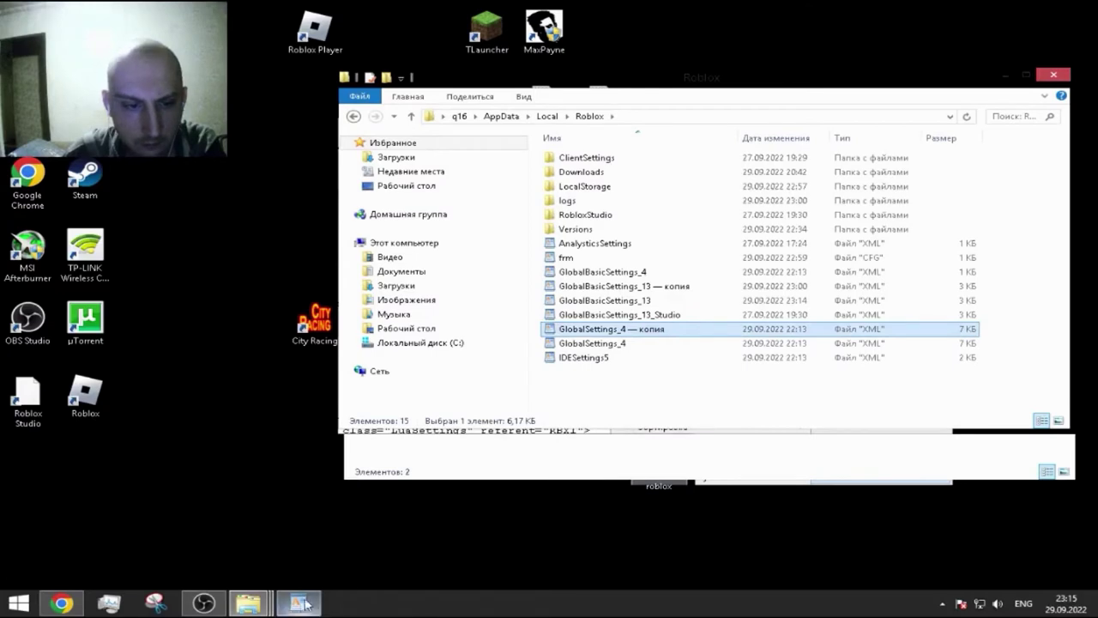
Set VideoCaptureEnabled to false and VideoQuality to 0 in the GameSettings section of the open GlobalSettings_4 document.
{"action": "key", "text": "alt+Tab"}
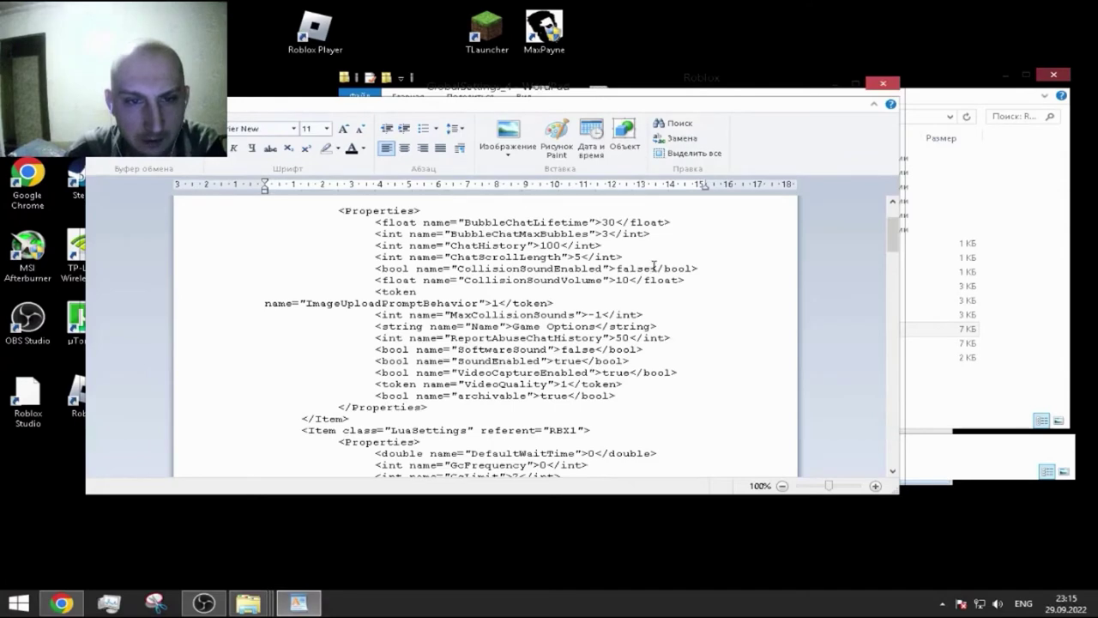
{"action": "scroll", "coordinate": [652, 266], "scroll_direction": "down", "scroll_amount": 1}
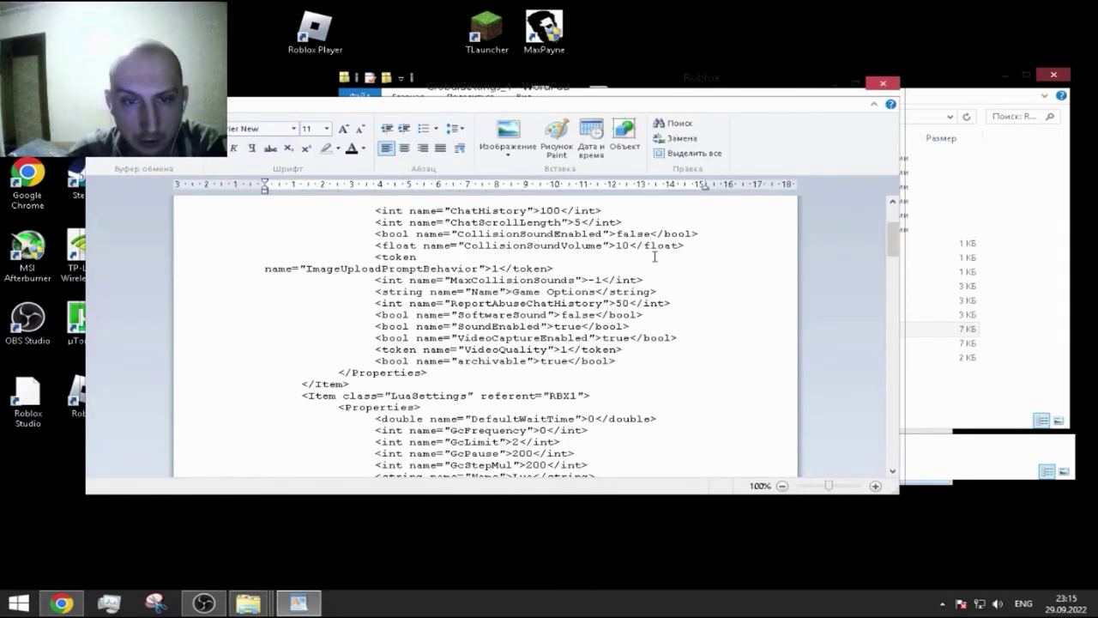
{"action": "double_click", "coordinate": [620, 340]}
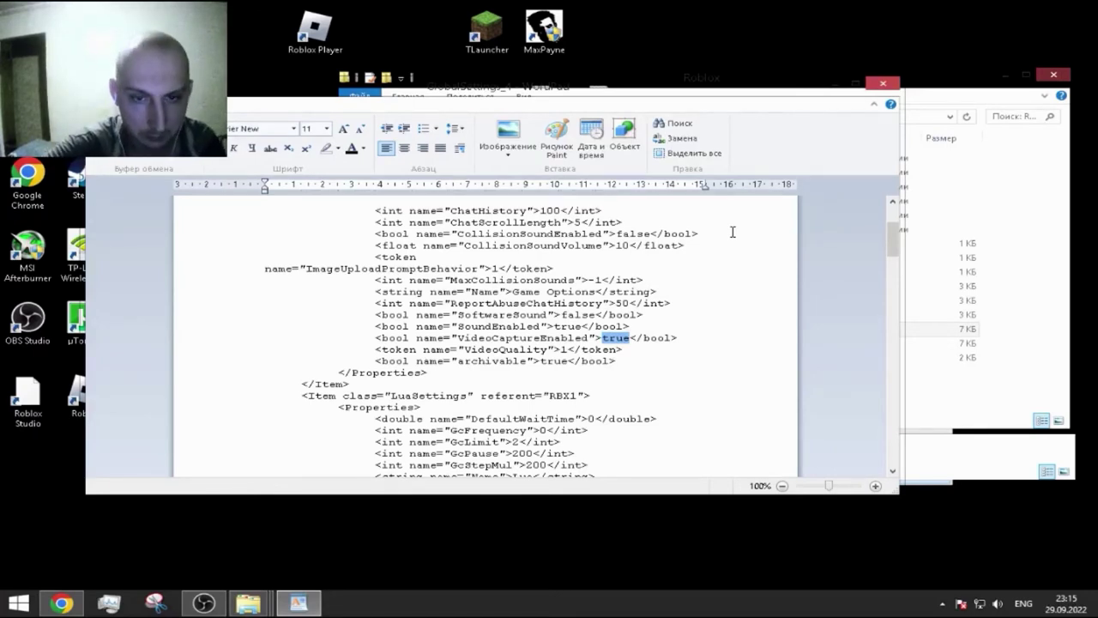
{"action": "type", "text": "false"}
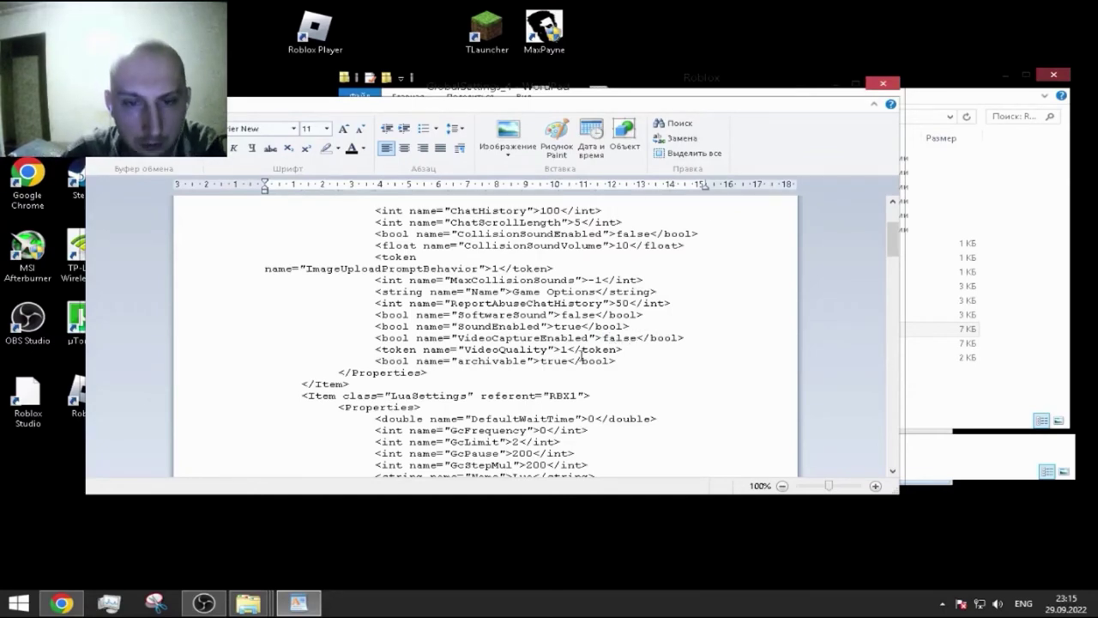
{"action": "left_click", "coordinate": [564, 349]}
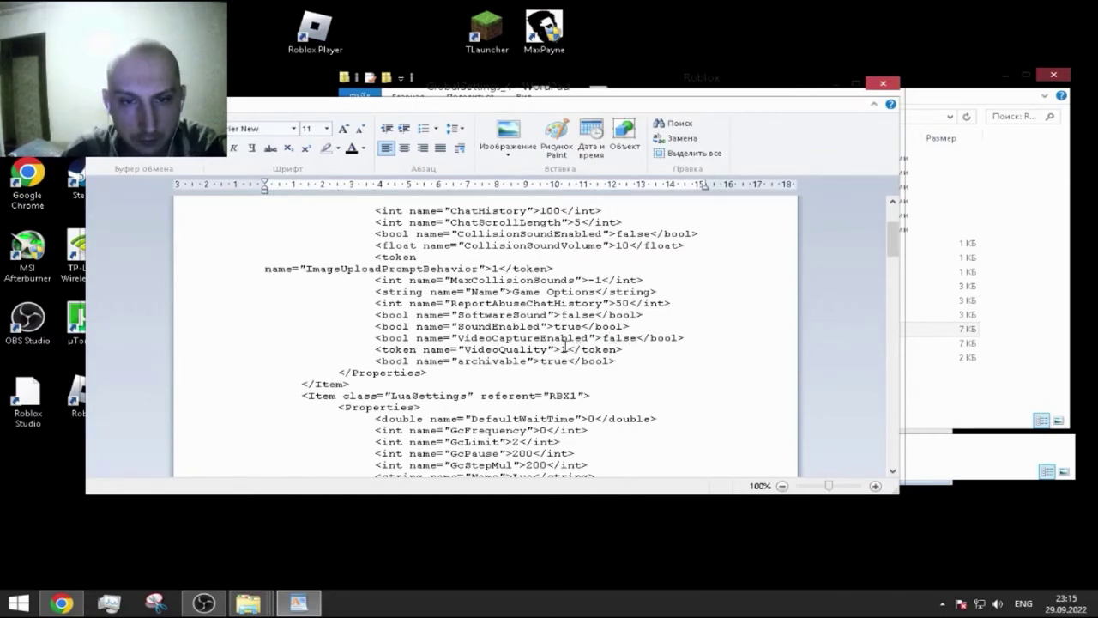
{"action": "type", "text": "0"}
{"action": "key", "text": "Delete"}
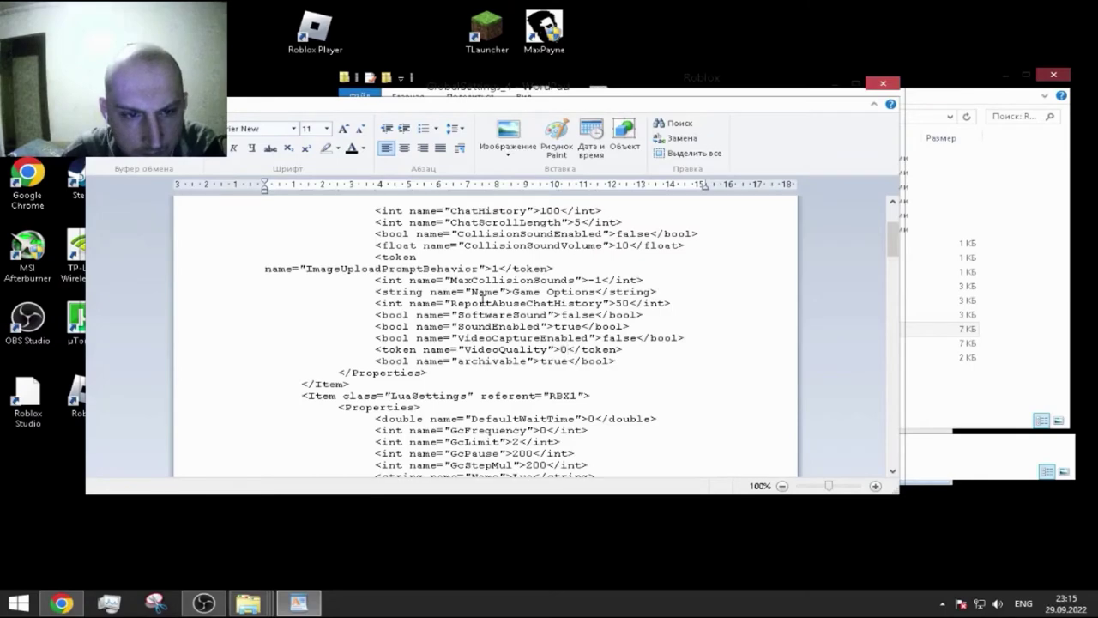
Set AASamples to 0 in the RenderSettings section of GlobalSettings_4.
{"action": "scroll", "coordinate": [484, 300], "scroll_direction": "down", "scroll_amount": 3}
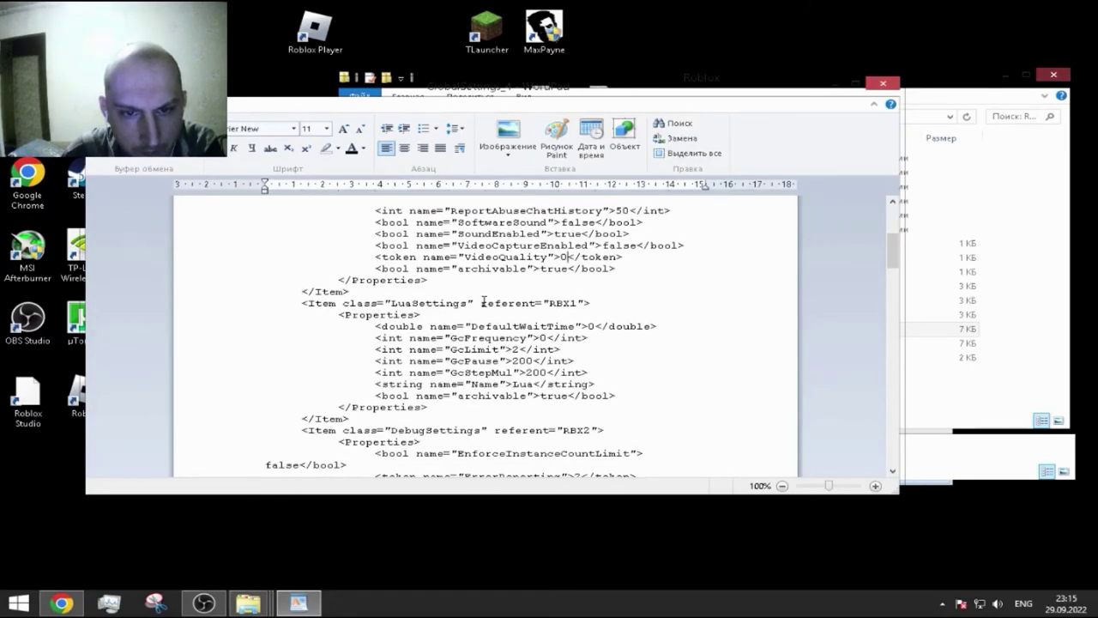
{"action": "scroll", "coordinate": [546, 380], "scroll_direction": "down", "scroll_amount": 1}
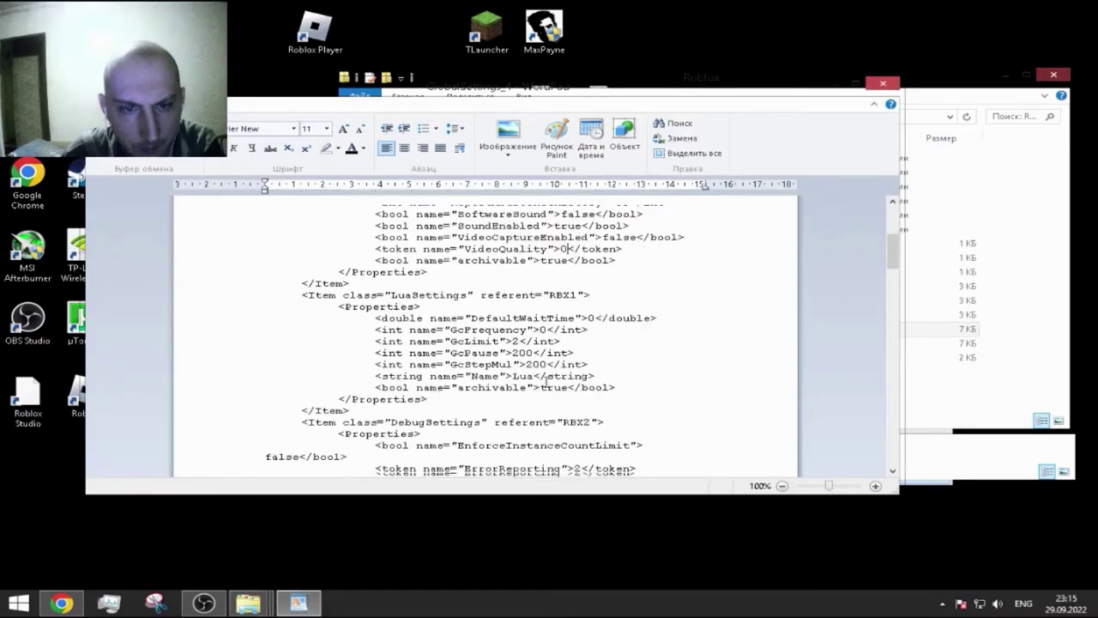
{"action": "scroll", "coordinate": [546, 380], "scroll_direction": "down", "scroll_amount": 4}
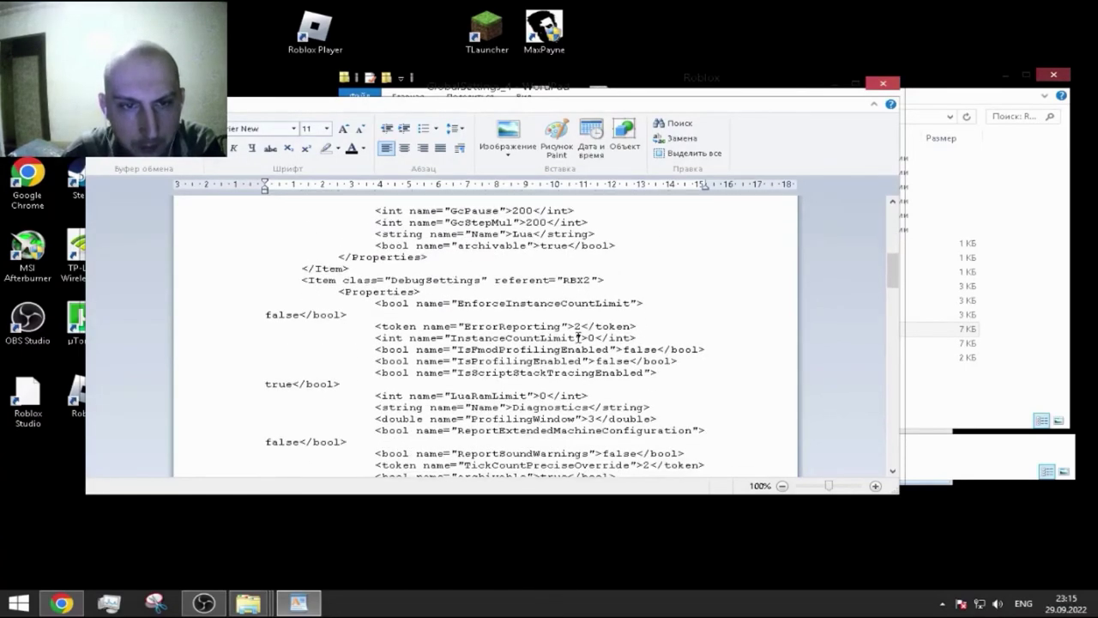
{"action": "scroll", "coordinate": [577, 337], "scroll_direction": "down", "scroll_amount": 2}
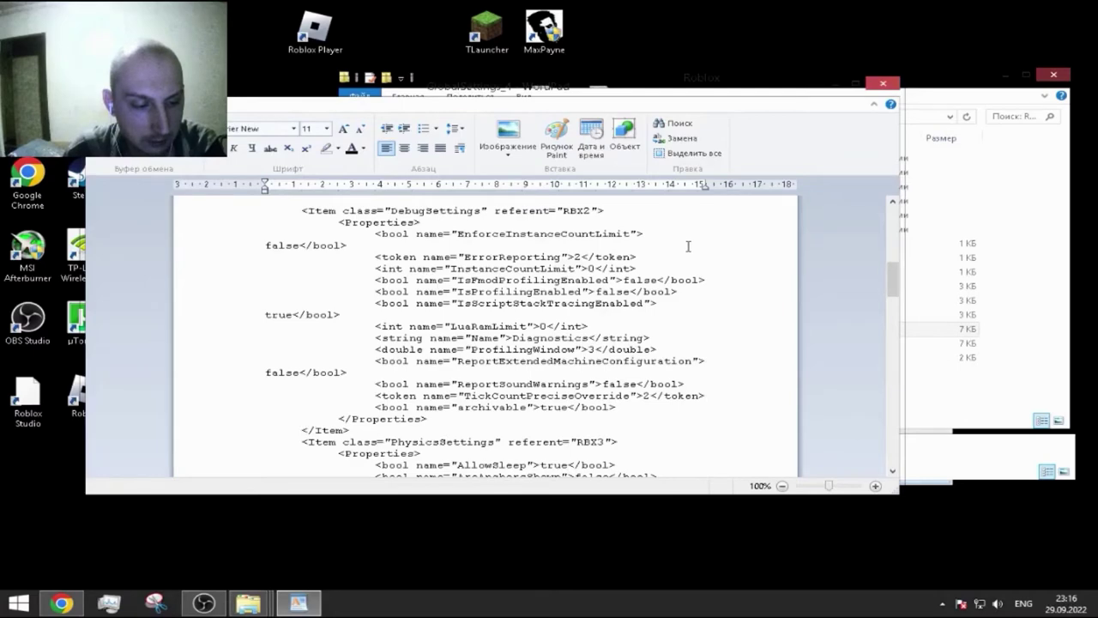
{"action": "left_click_drag", "start_coordinate": [892, 279], "coordinate": [882, 420]}
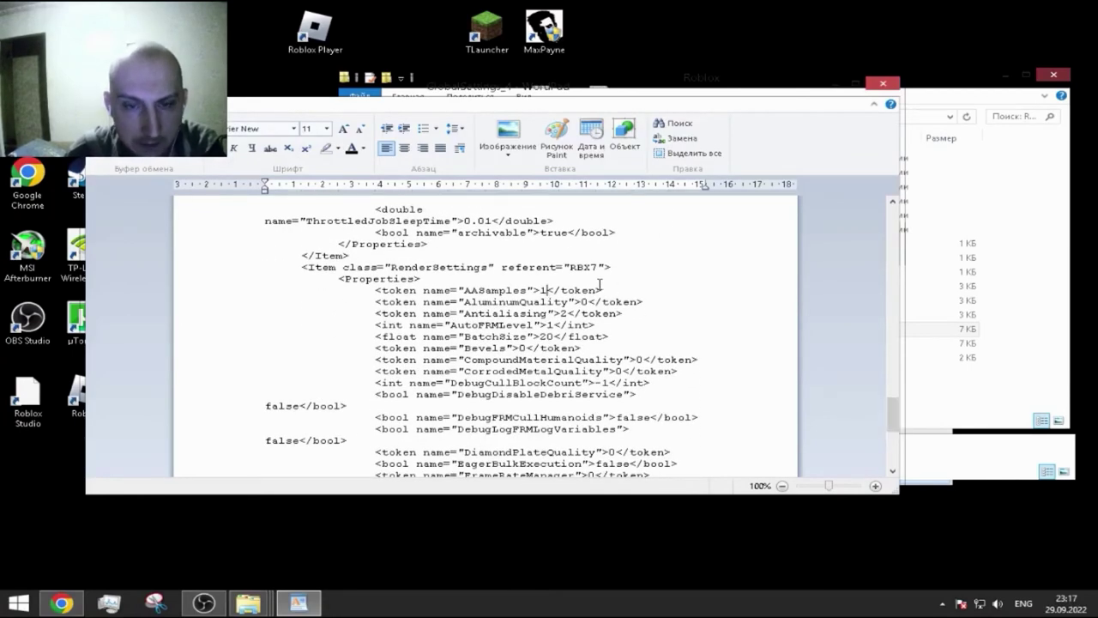
{"action": "key", "text": "BackSpace"}
{"action": "type", "text": "0"}
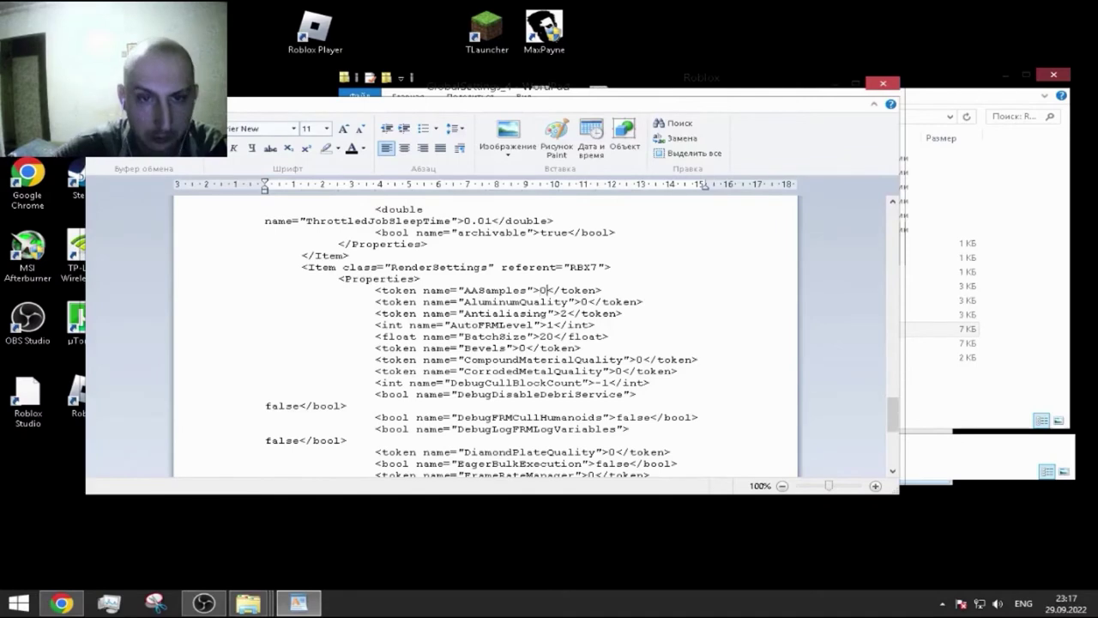
Set Antialiasing to 0 in the RenderSettings section.
{"action": "key", "text": "Down"}
{"action": "key", "text": "Down"}
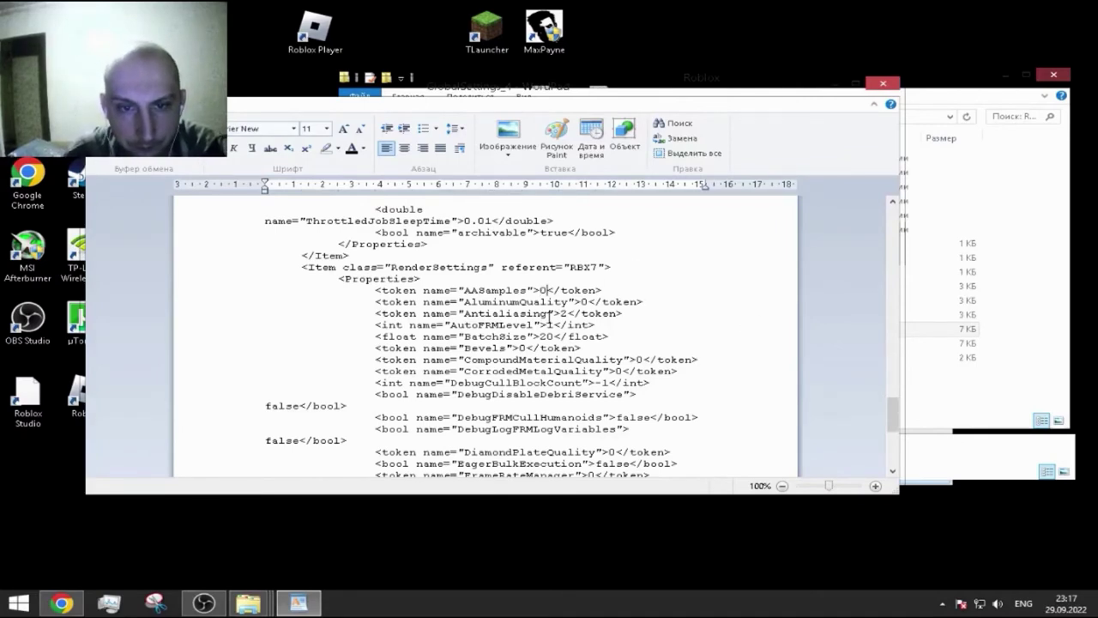
{"action": "key", "text": "Right"}
{"action": "key", "text": "Right"}
{"action": "key", "text": "Right"}
{"action": "key", "text": "BackSpace"}
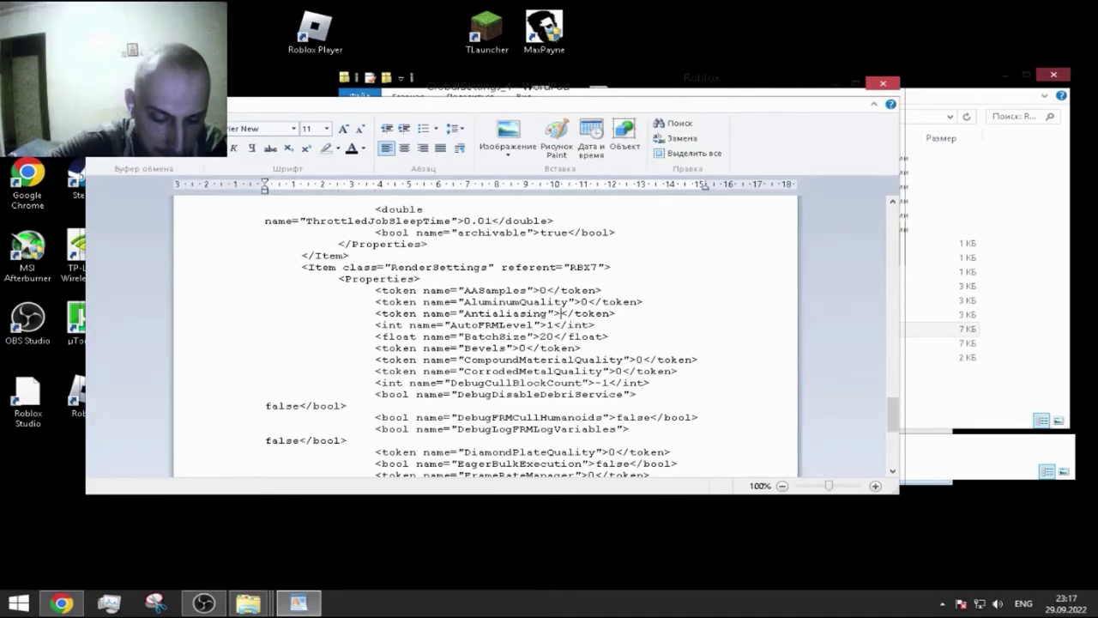
{"action": "type", "text": "0"}
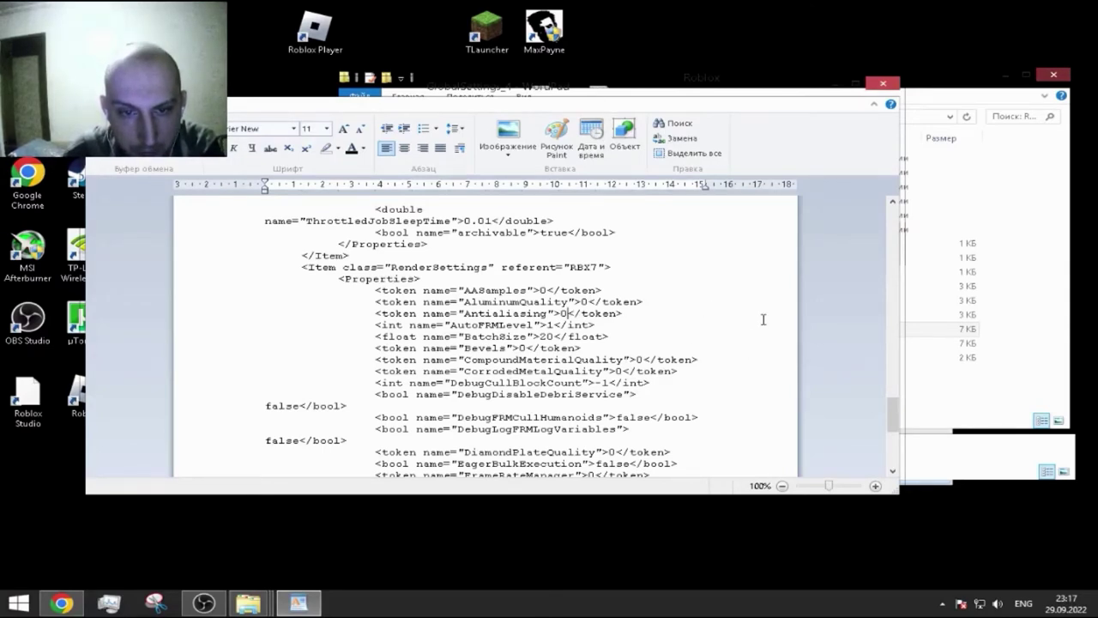
{"action": "key", "text": "F9"}
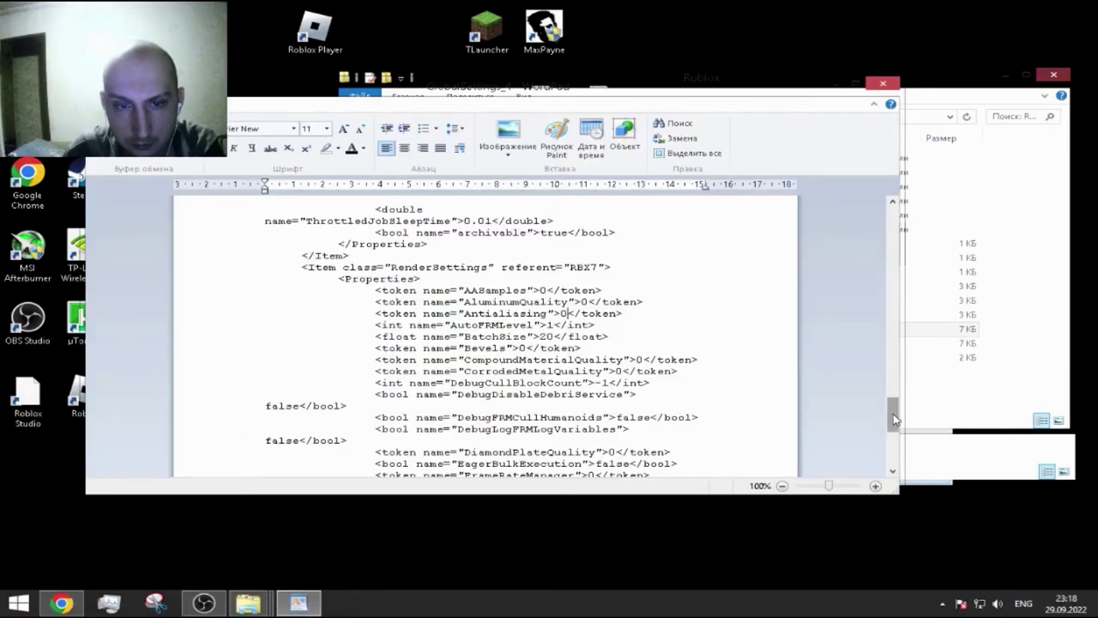
Set TextureCompositingEnabled to false near the end of the RenderSettings section.
{"action": "left_click_drag", "start_coordinate": [891, 425], "coordinate": [895, 441]}
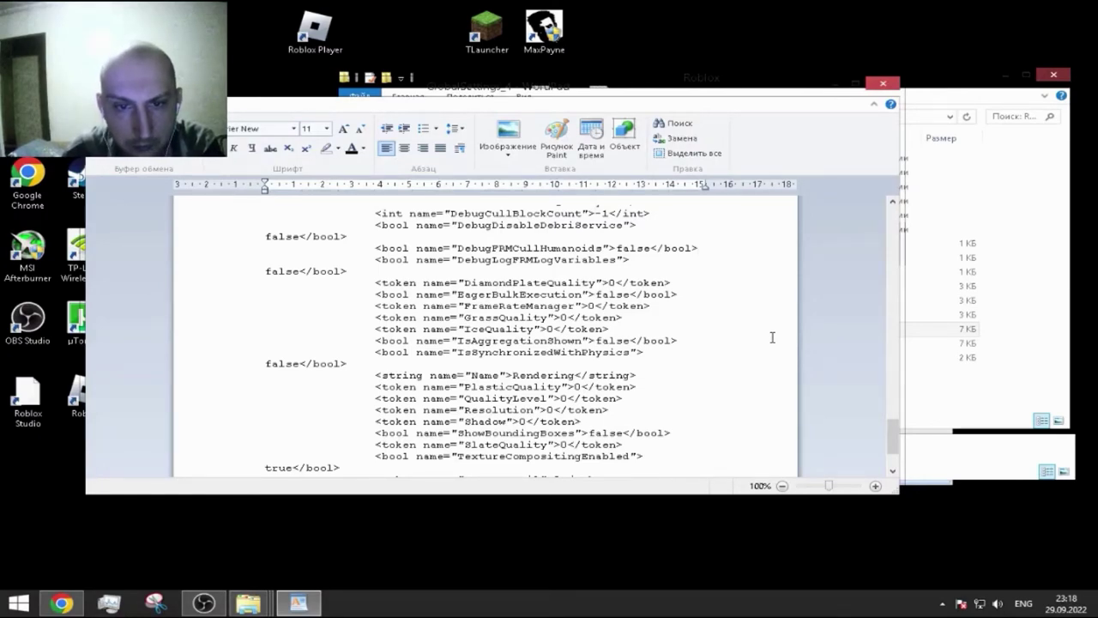
{"action": "scroll", "coordinate": [442, 336], "scroll_direction": "down", "scroll_amount": 3}
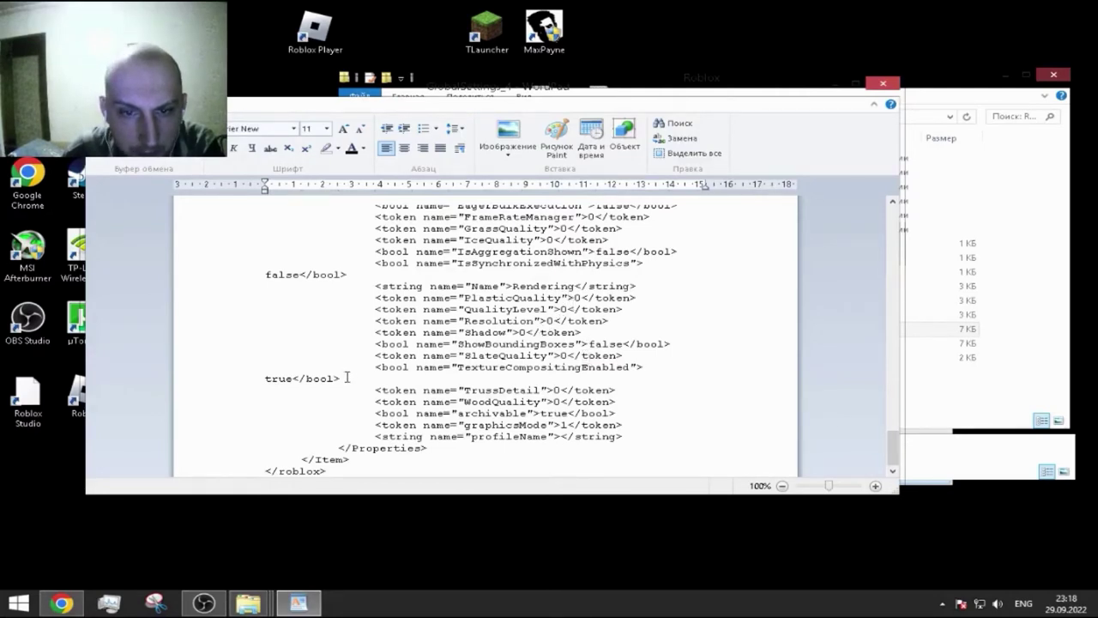
{"action": "double_click", "coordinate": [288, 378]}
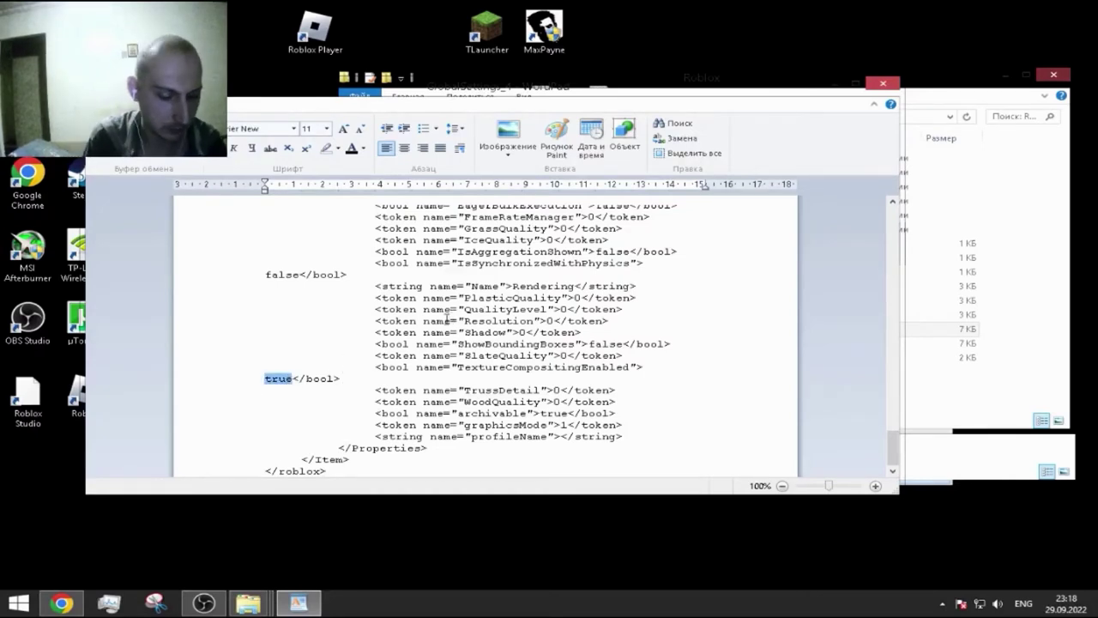
{"action": "key", "text": "BackSpace"}
{"action": "key", "text": "BackSpace"}
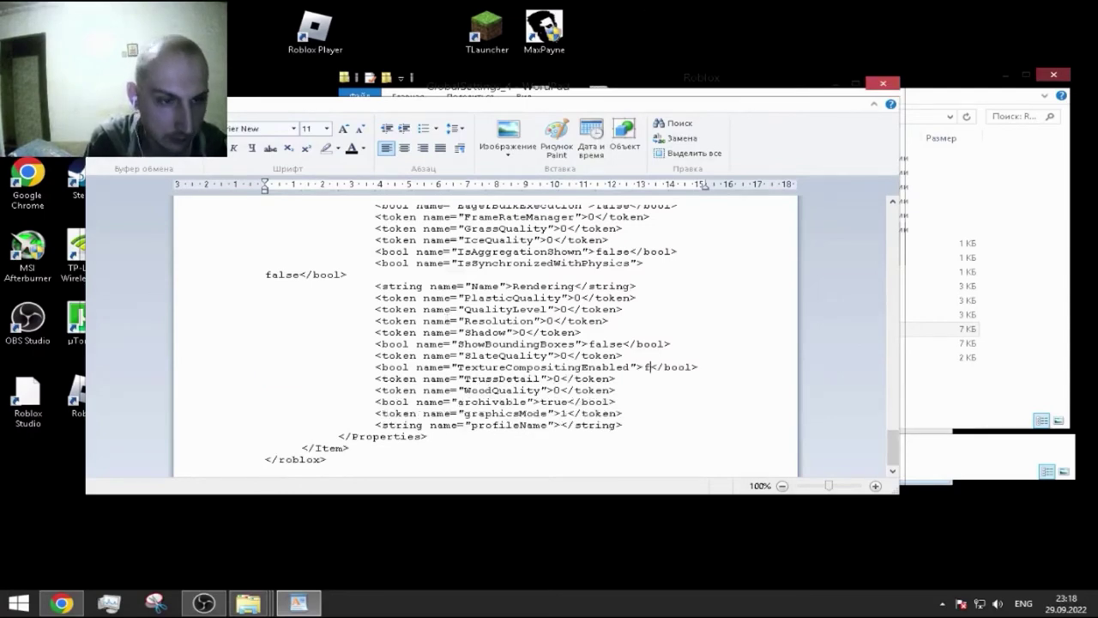
{"action": "type", "text": "false"}
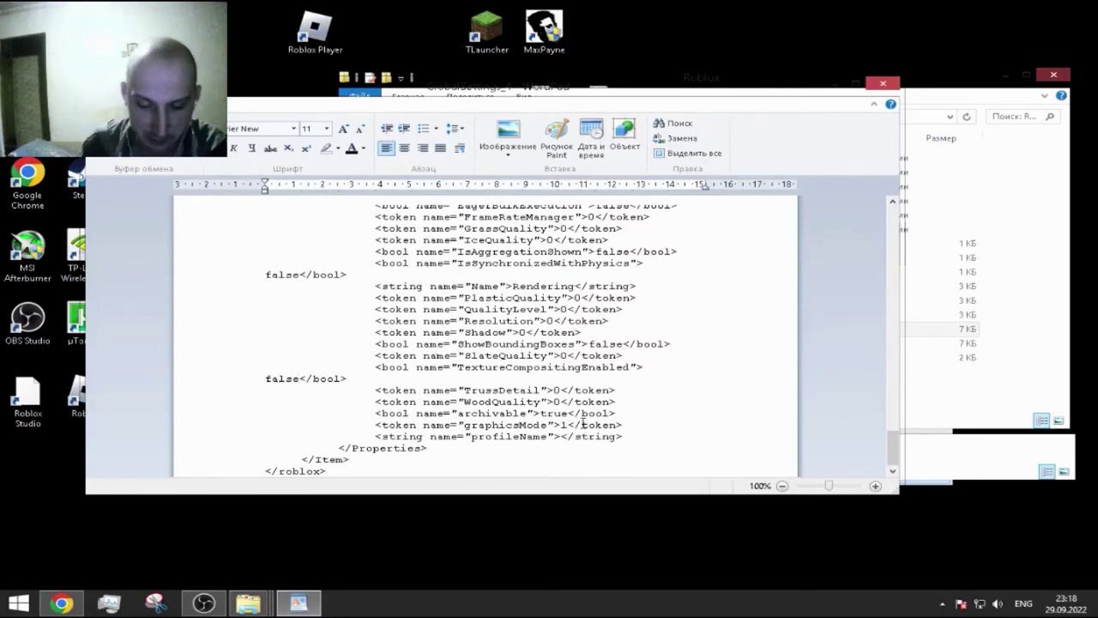
Set graphicsMode to 0 in RenderSettings and close GlobalSettings_4 with its changes saved.
{"action": "key", "text": "BackSpace"}
{"action": "type", "text": "0"}
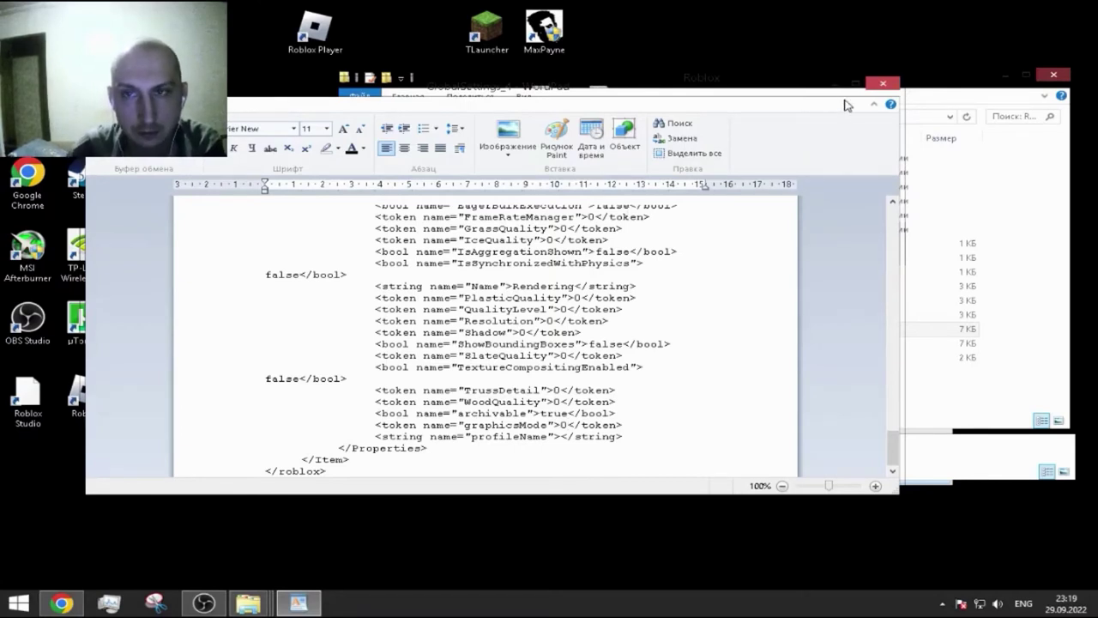
{"action": "left_click", "coordinate": [883, 84]}
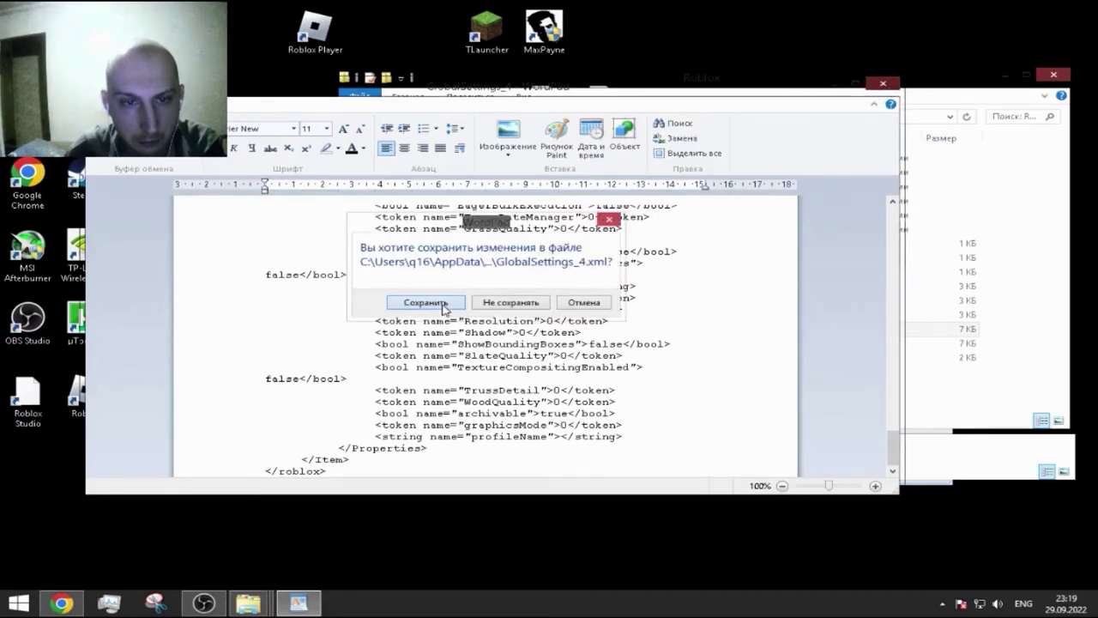
{"action": "left_click", "coordinate": [442, 306]}
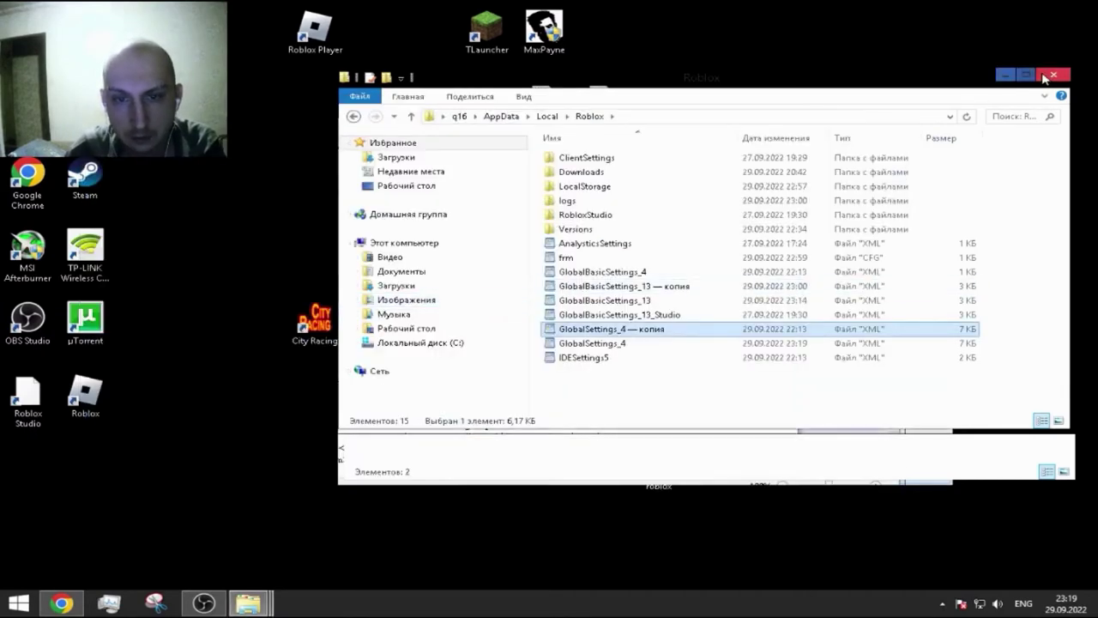
Quit the running Roblox game by closing its window and confirming the exit.
{"action": "double_click", "coordinate": [615, 343]}
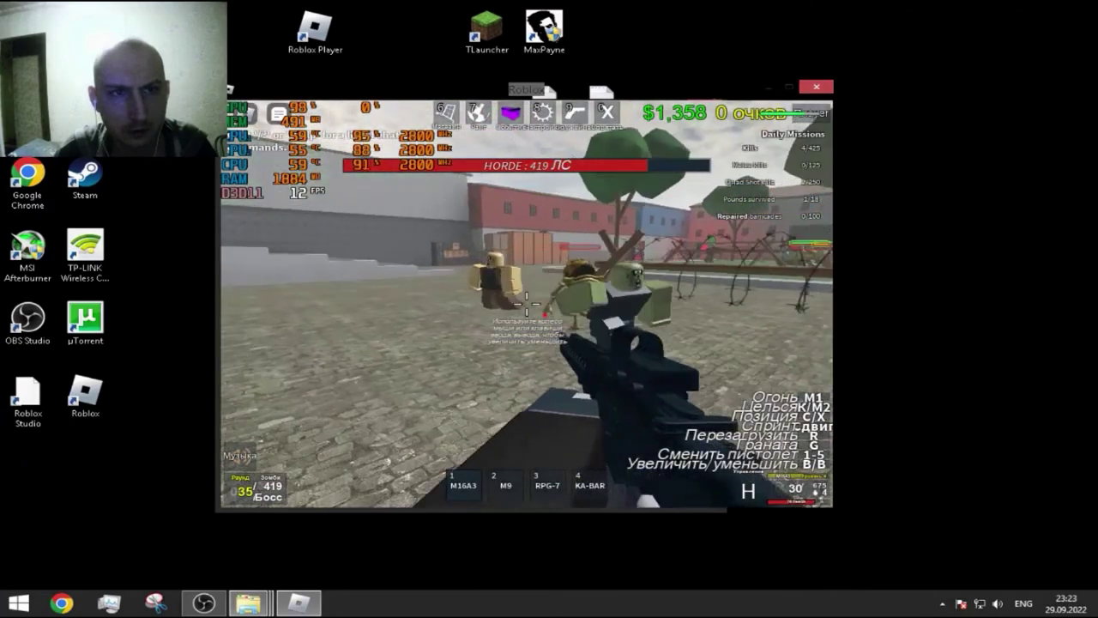
{"action": "key", "text": "Escape"}
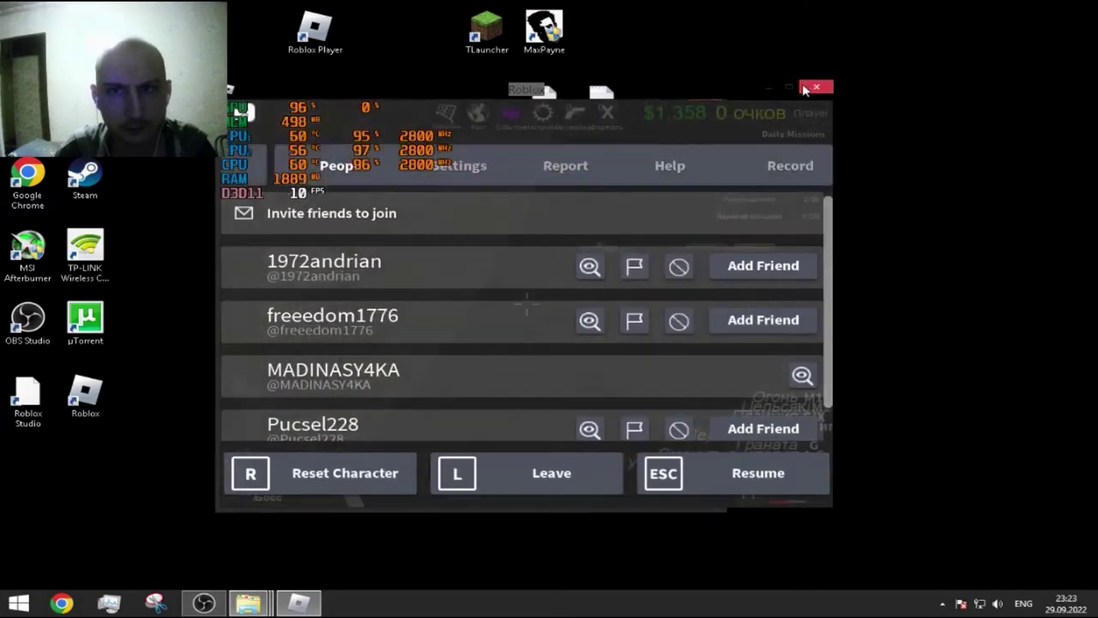
{"action": "left_click", "coordinate": [811, 89]}
{"action": "left_click", "coordinate": [471, 441]}
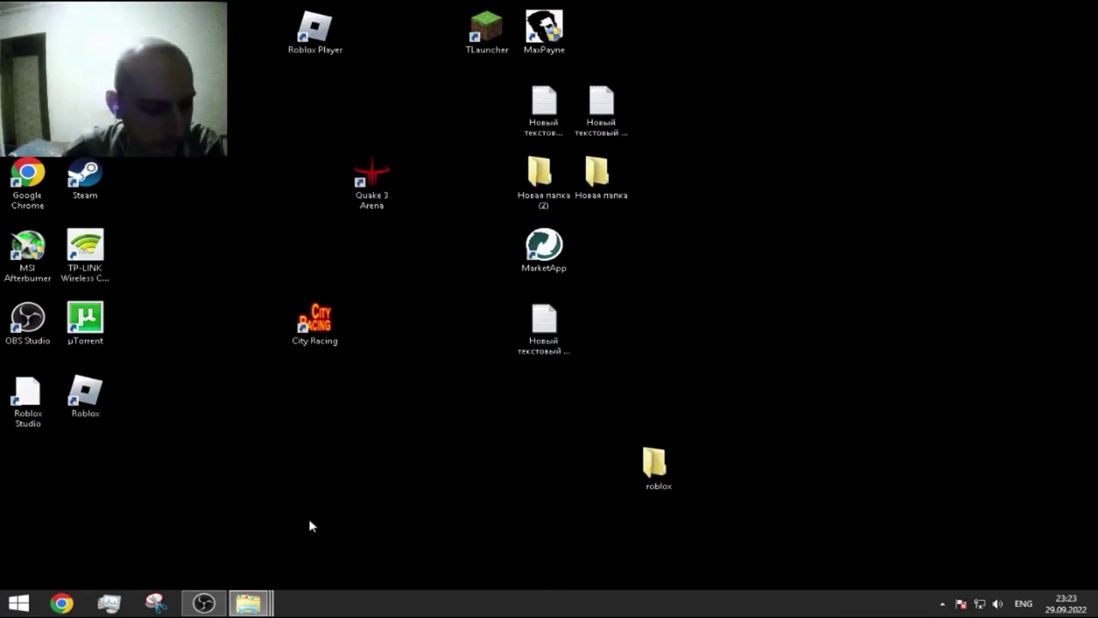
Reopen GlobalSettings_4, set QualityLevel to 1 in RenderSettings, close the file with its changes saved and minimize the folder window.
{"action": "left_click", "coordinate": [233, 607]}
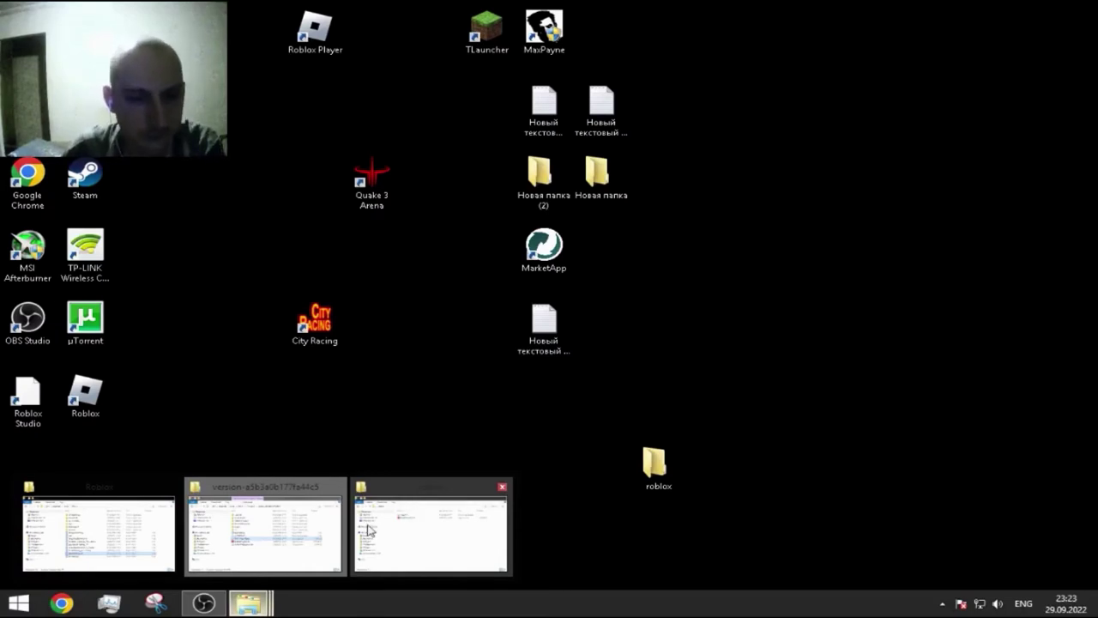
{"action": "left_click", "coordinate": [275, 534]}
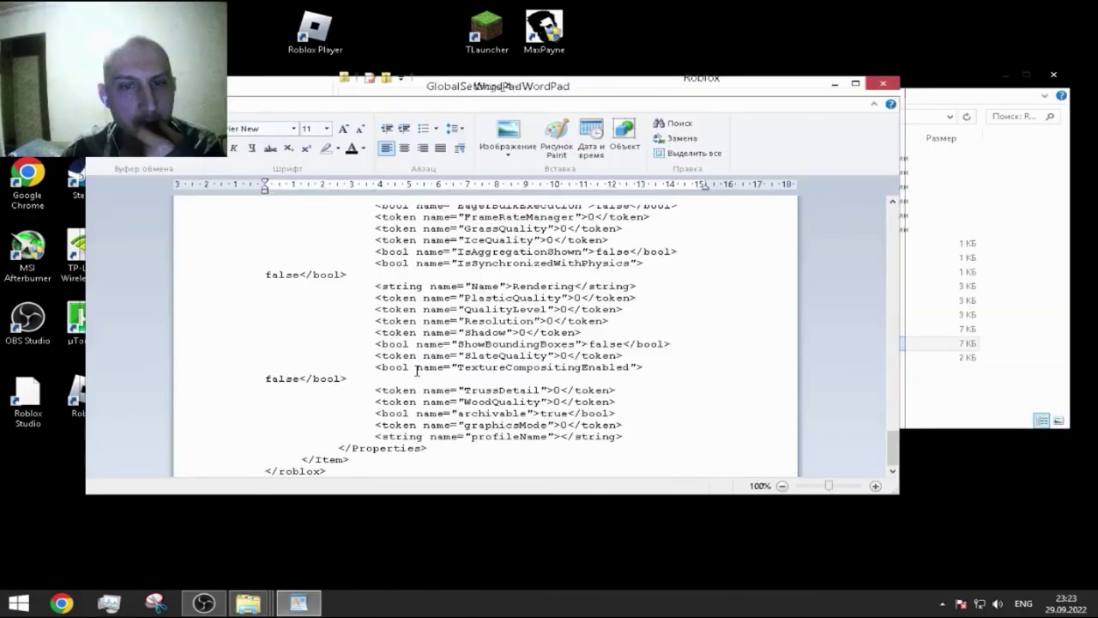
{"action": "left_click", "coordinate": [565, 309]}
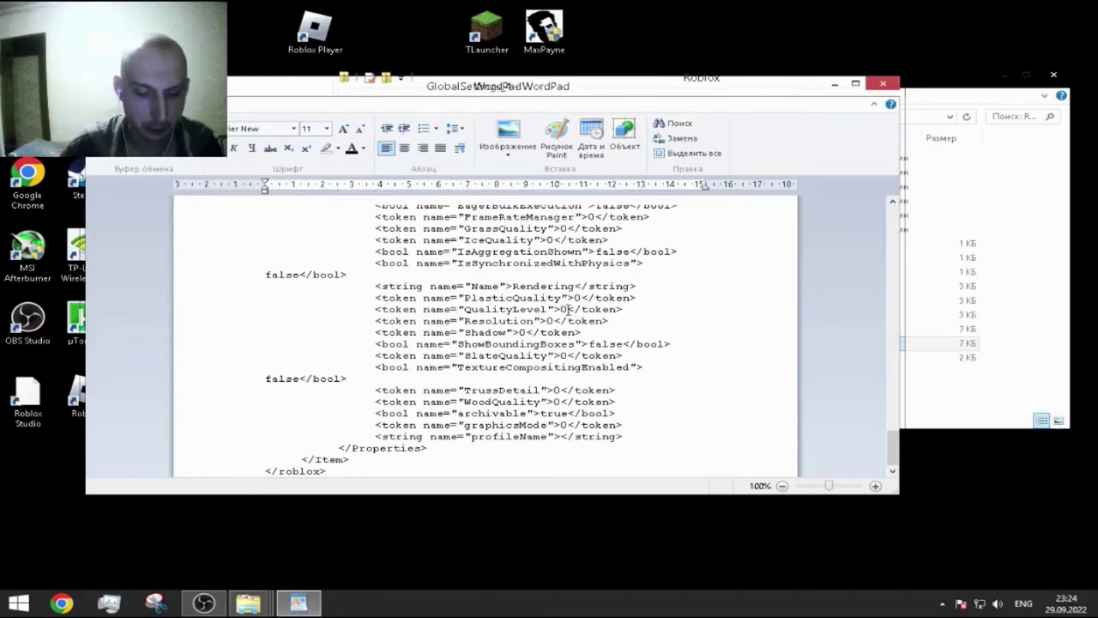
{"action": "key", "text": "BackSpace"}
{"action": "type", "text": "1"}
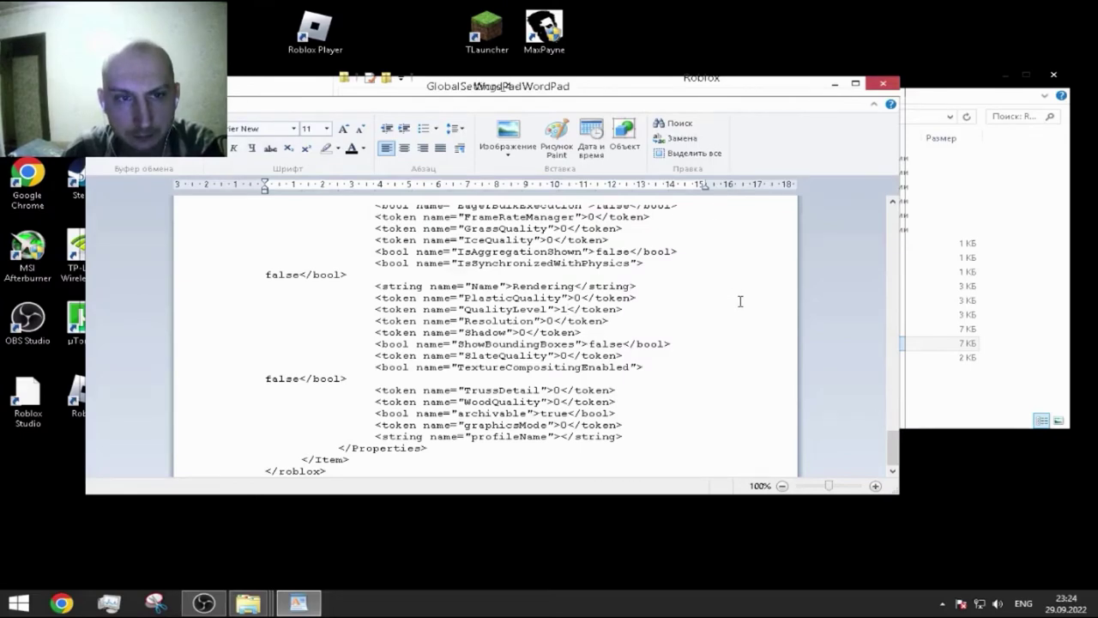
{"action": "scroll", "coordinate": [740, 301], "scroll_direction": "up", "scroll_amount": 2}
{"action": "left_click", "coordinate": [883, 84]}
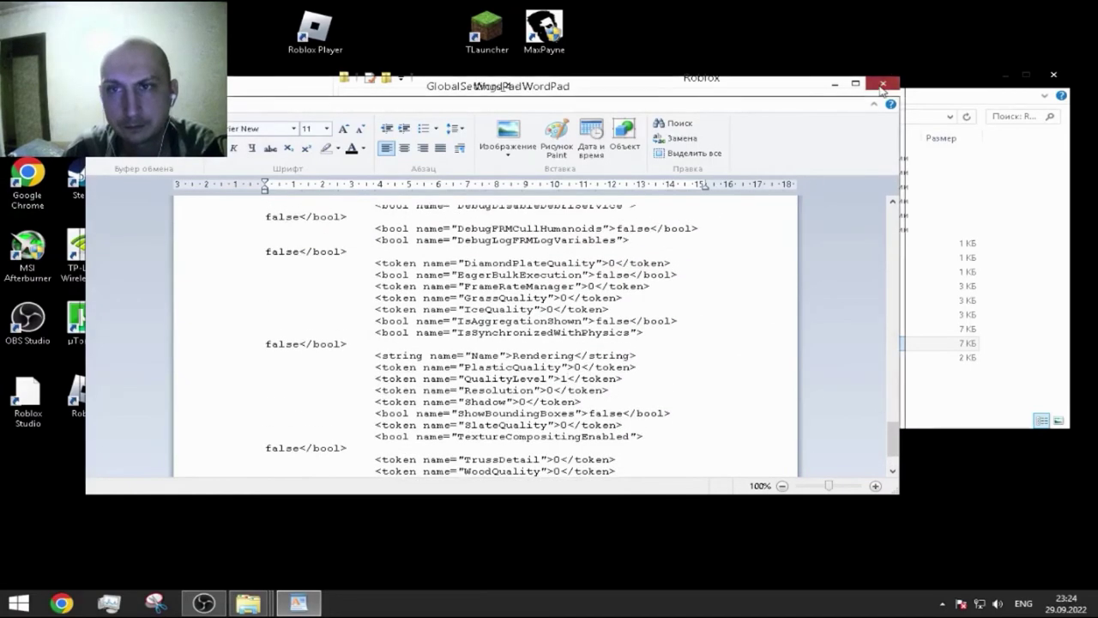
{"action": "left_click", "coordinate": [423, 302]}
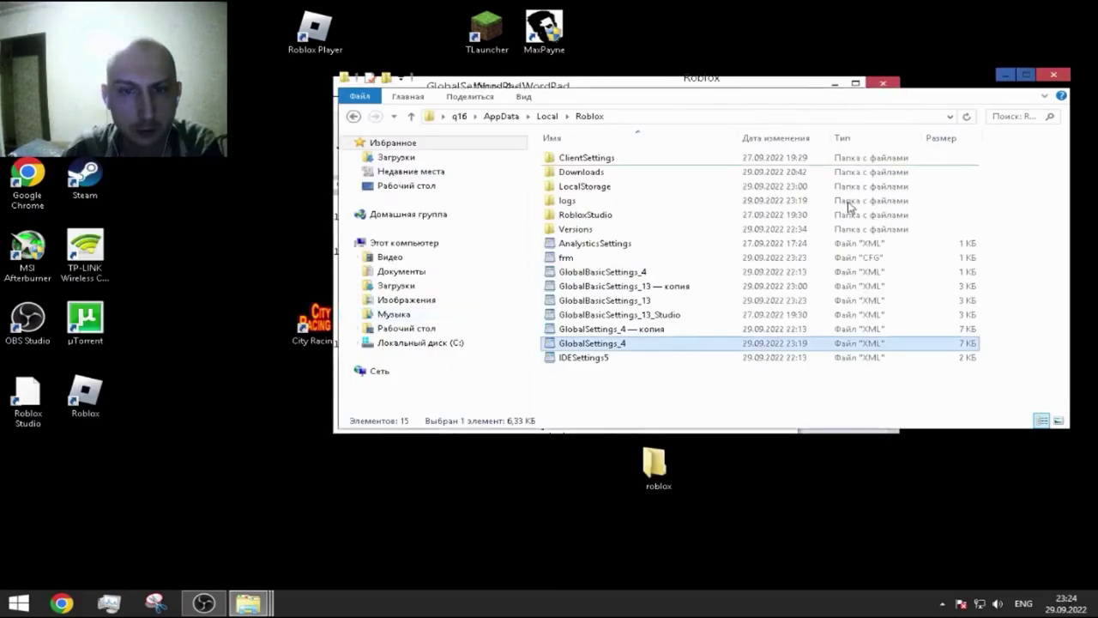
{"action": "left_click", "coordinate": [1005, 75]}
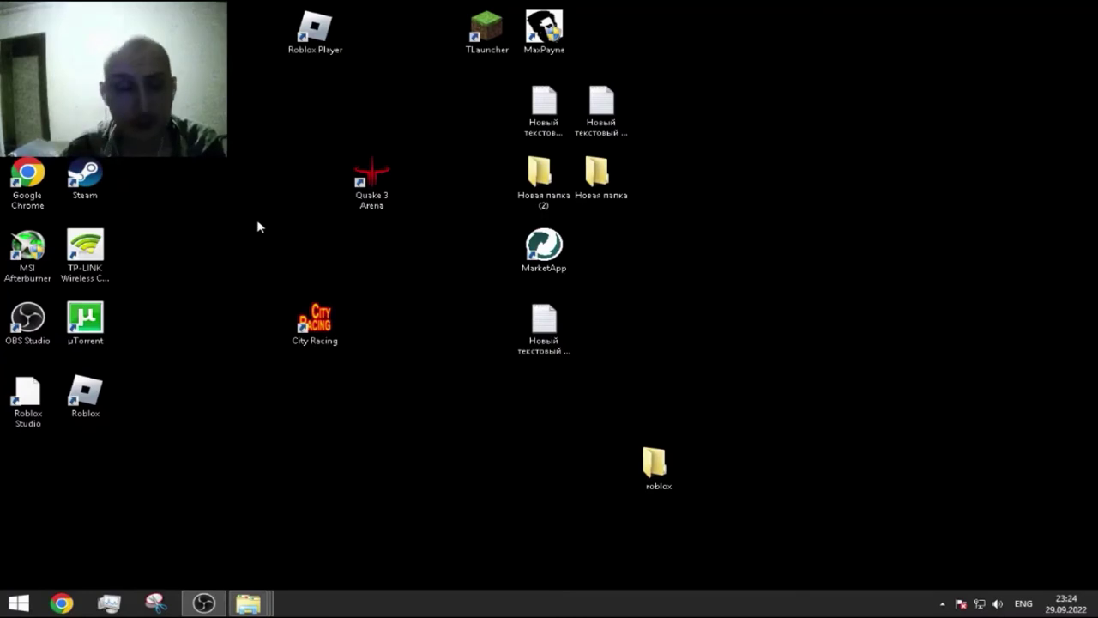
Test-launch Roblox Player, start the Zombie Uprising experience from the Continue row, then close Roblox.
{"action": "double_click", "coordinate": [314, 35]}
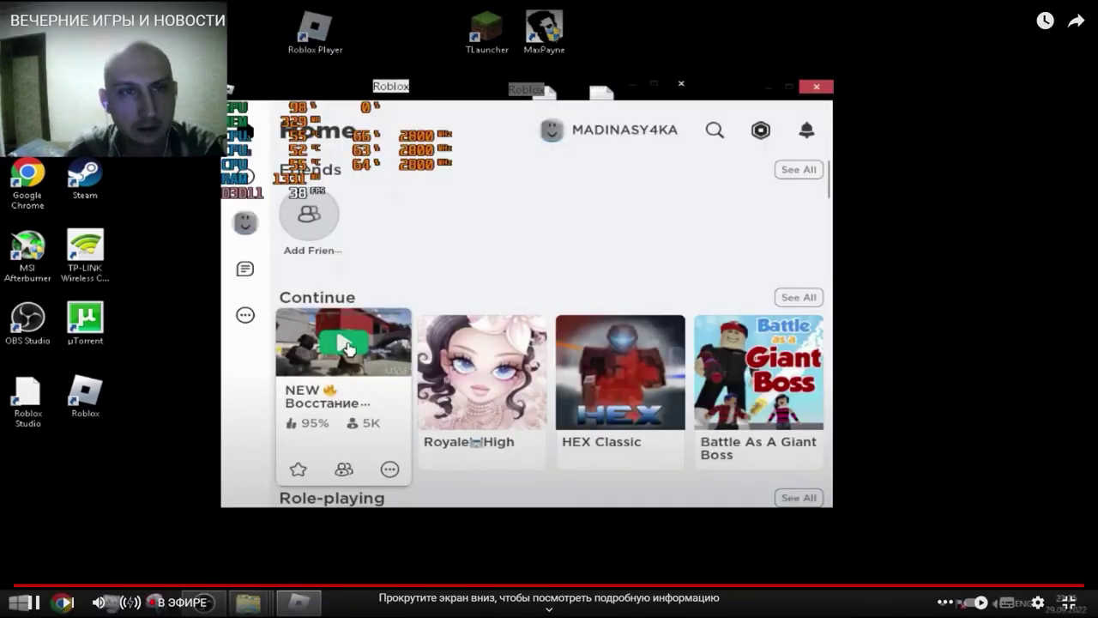
{"action": "left_click", "coordinate": [344, 343]}
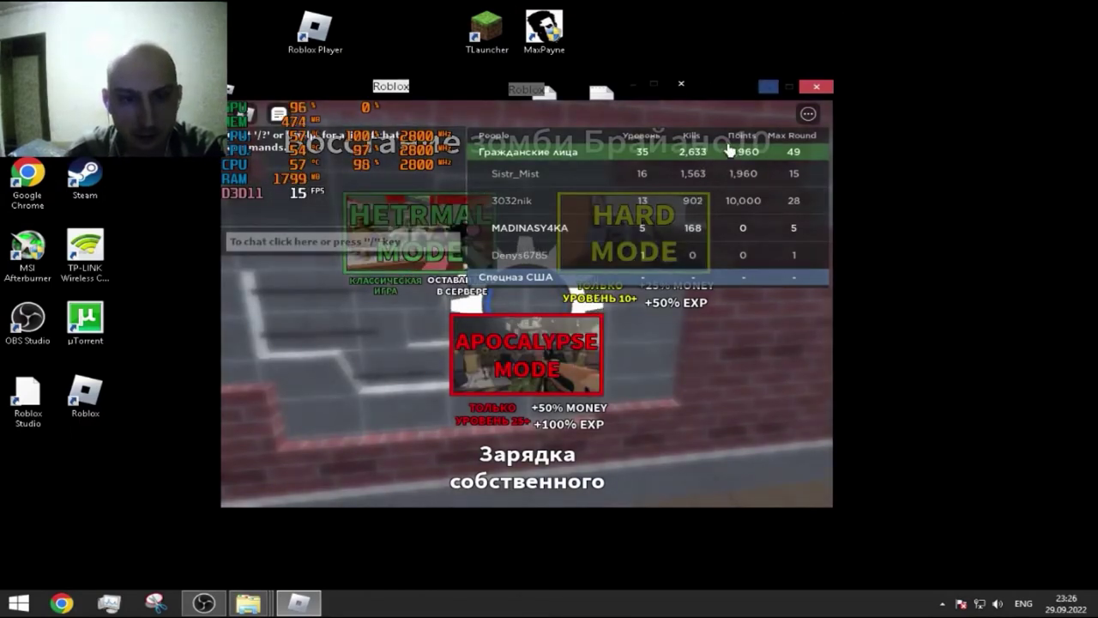
{"action": "left_click", "coordinate": [817, 86]}
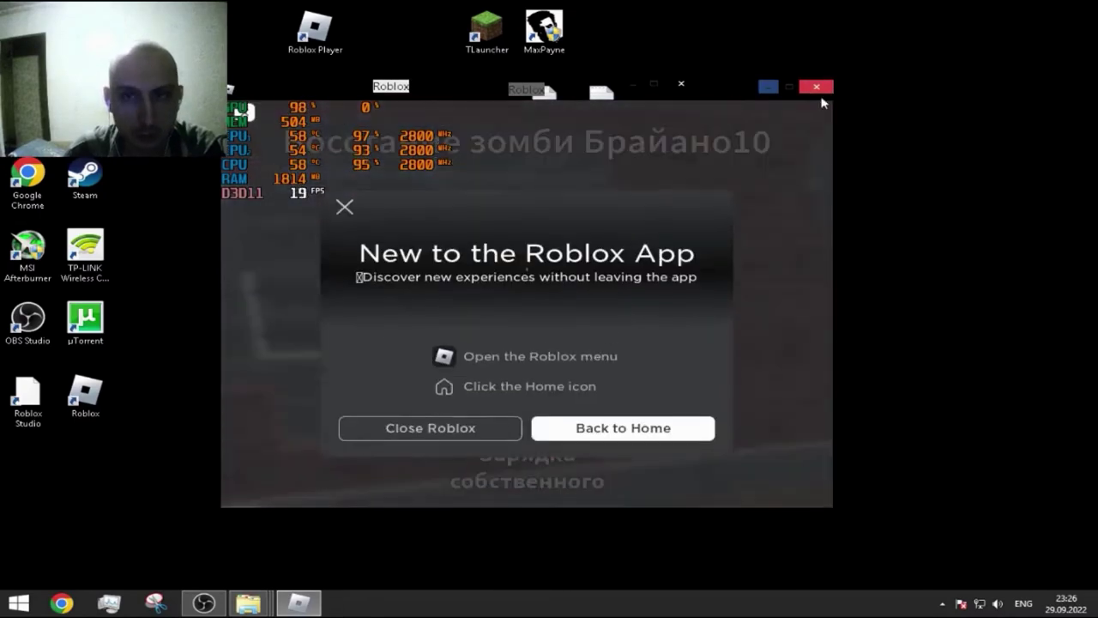
{"action": "left_click", "coordinate": [465, 435]}
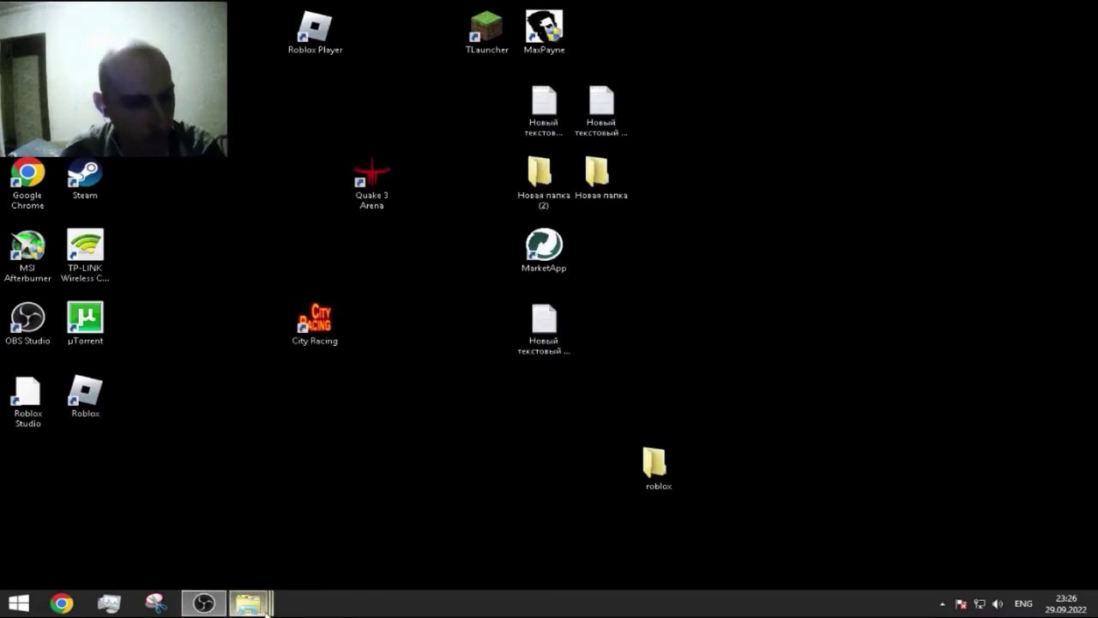
Close the desktop roblox folder's window and bring up the AppData\Local\Roblox folder.
{"action": "mouse_move", "coordinate": [248, 603]}
{"action": "left_click", "coordinate": [449, 534]}
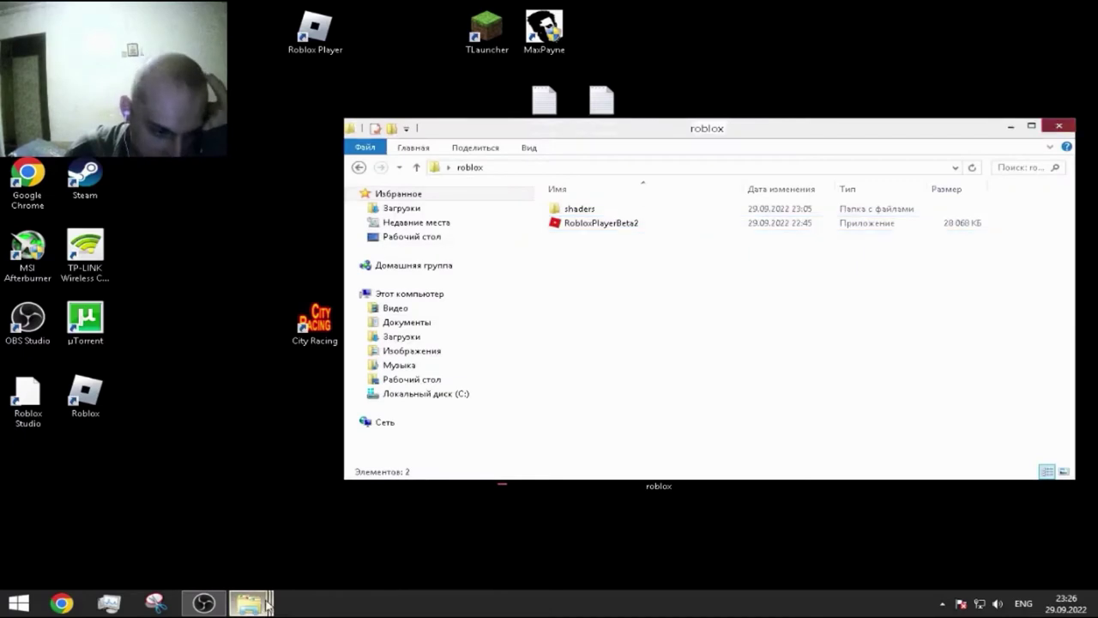
{"action": "left_click", "coordinate": [263, 524]}
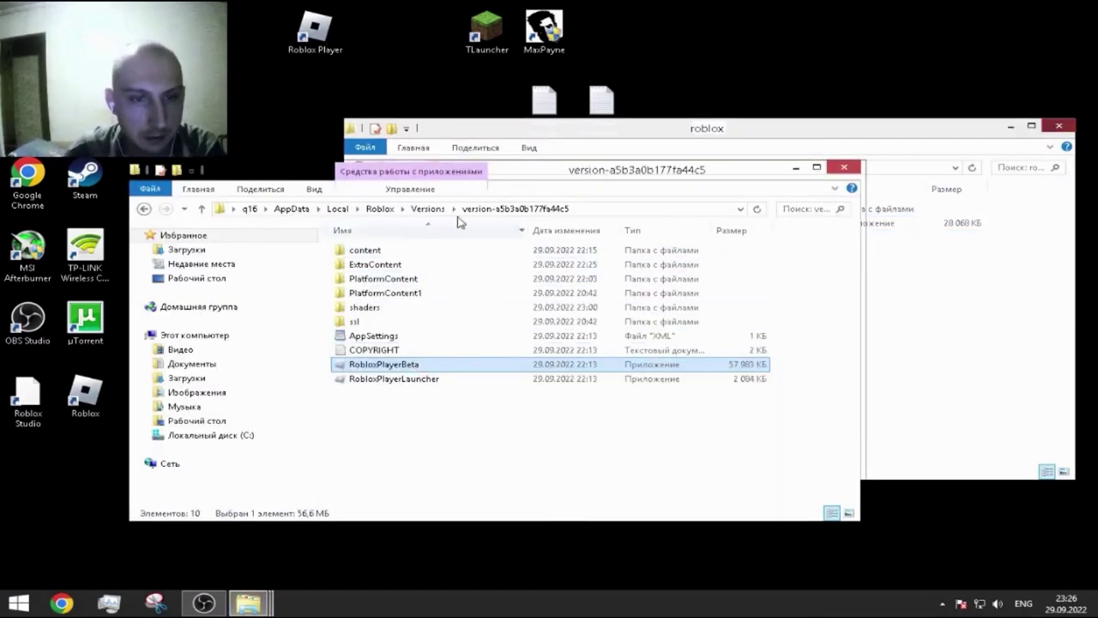
{"action": "left_click", "coordinate": [906, 166]}
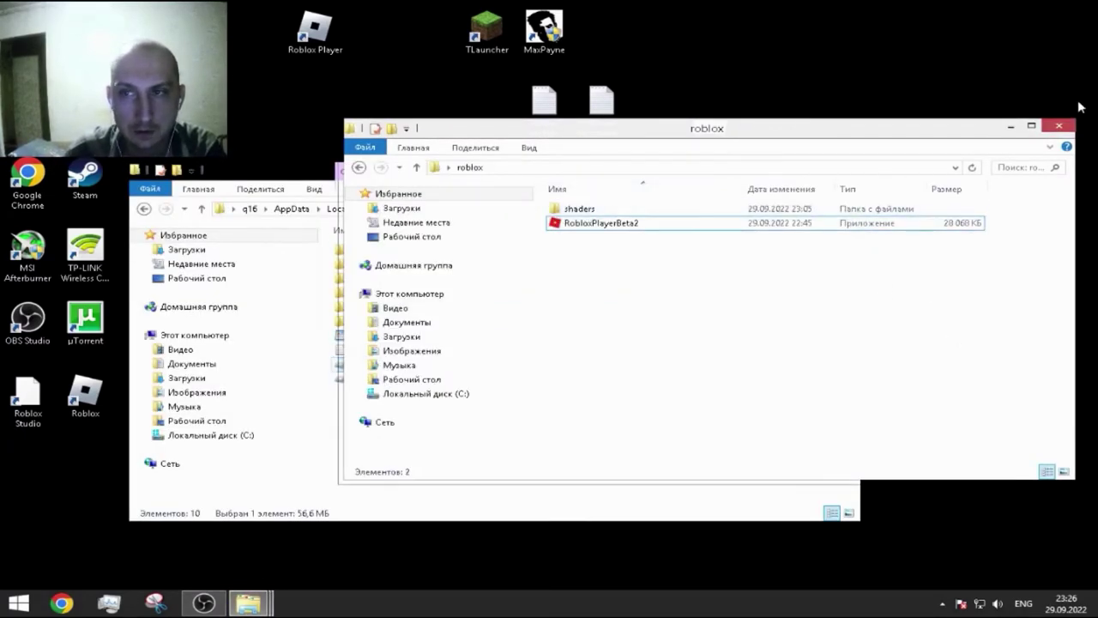
{"action": "left_click", "coordinate": [489, 497]}
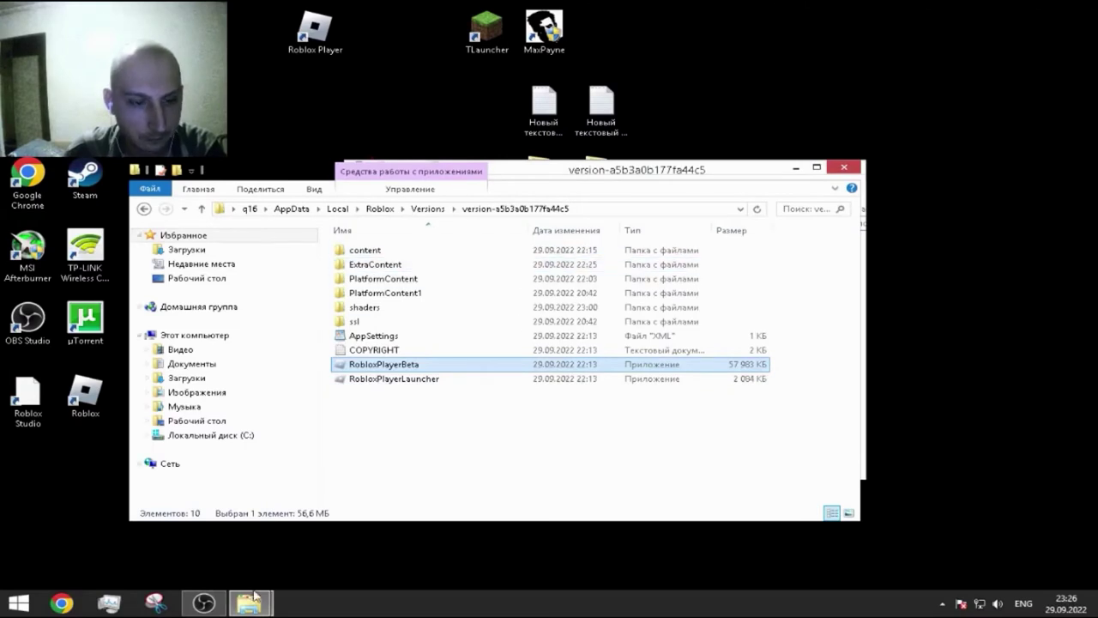
{"action": "left_click", "coordinate": [249, 603]}
{"action": "left_click", "coordinate": [189, 494]}
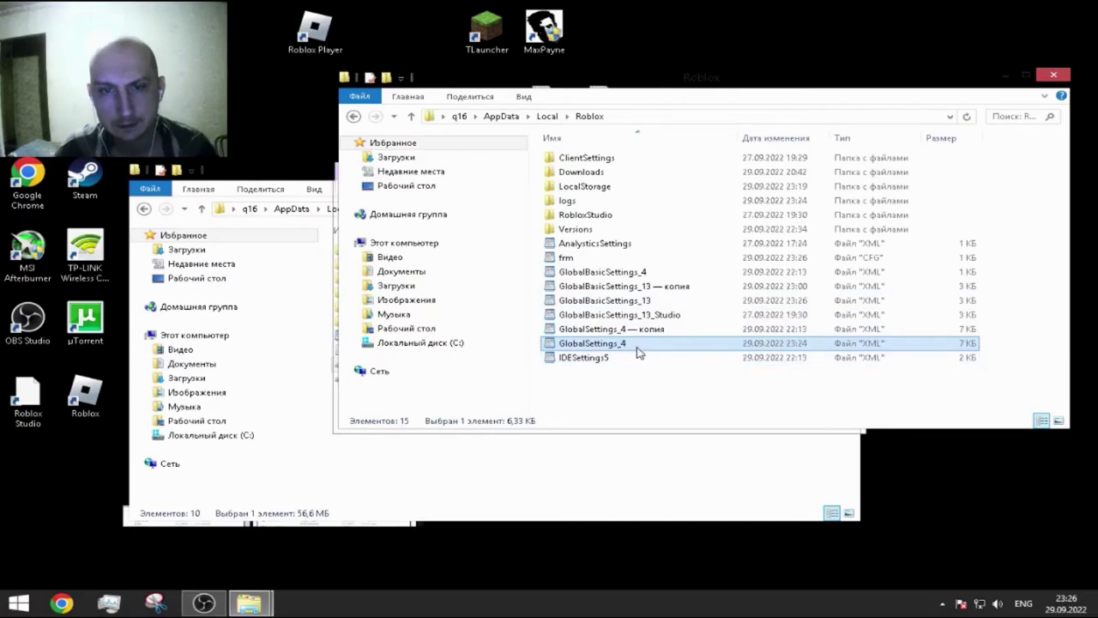
Open GlobalBasicSettings_13 and examine its UserGameSettings properties from beginning to end.
{"action": "double_click", "coordinate": [658, 300]}
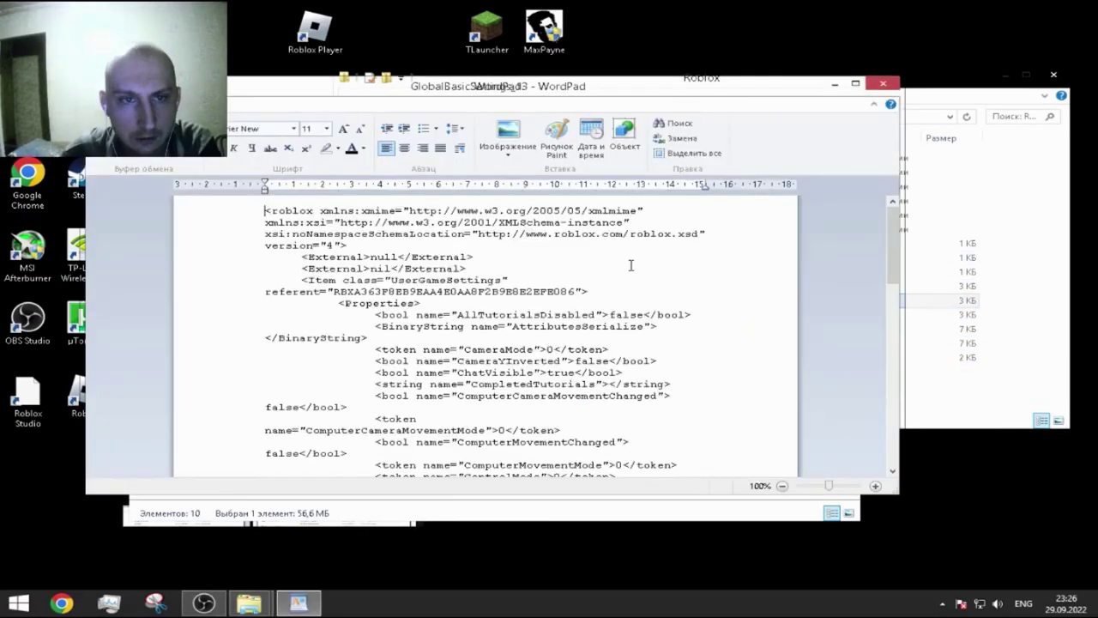
{"action": "scroll", "coordinate": [652, 344], "scroll_direction": "down", "scroll_amount": 2}
{"action": "scroll", "coordinate": [677, 360], "scroll_direction": "down", "scroll_amount": 1}
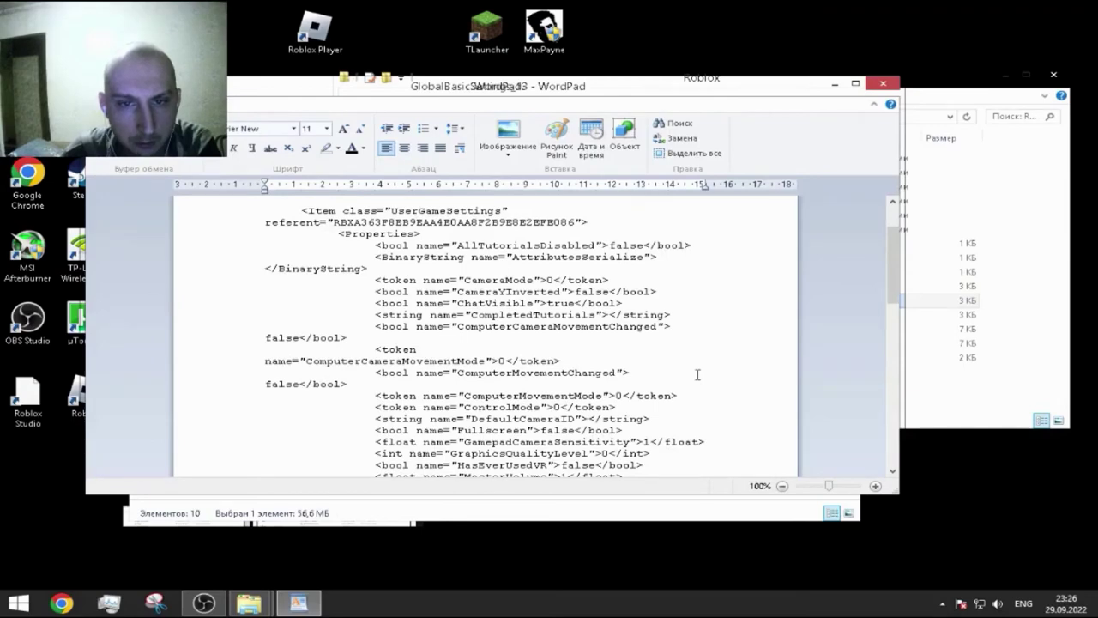
{"action": "scroll", "coordinate": [698, 374], "scroll_direction": "down", "scroll_amount": 1}
{"action": "left_click_drag", "start_coordinate": [892, 258], "coordinate": [886, 438]}
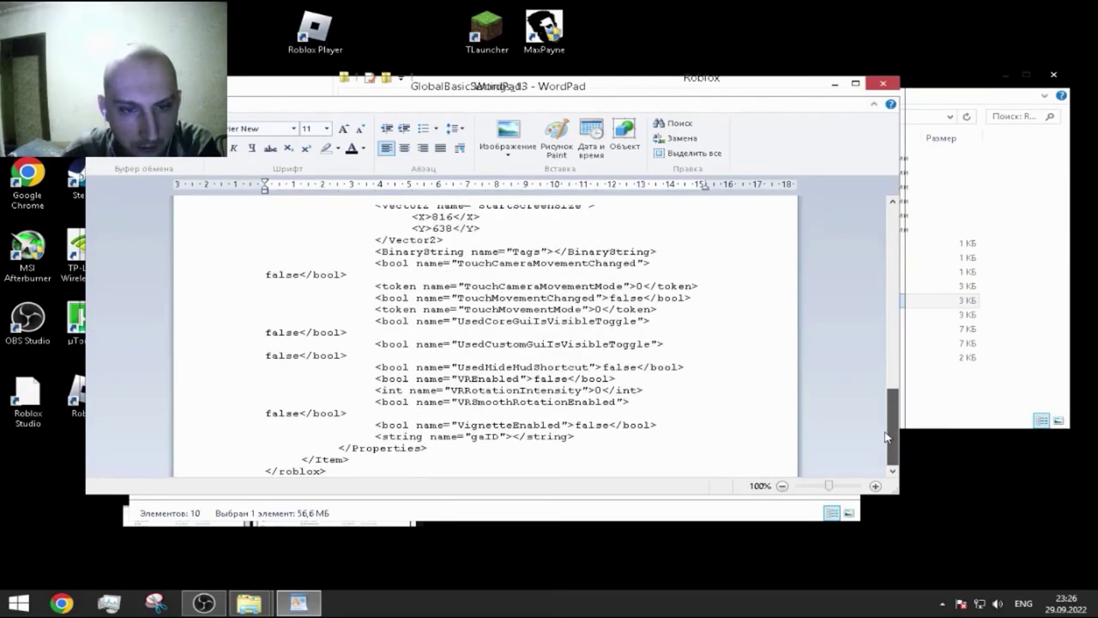
{"action": "left_click_drag", "start_coordinate": [888, 438], "coordinate": [892, 206]}
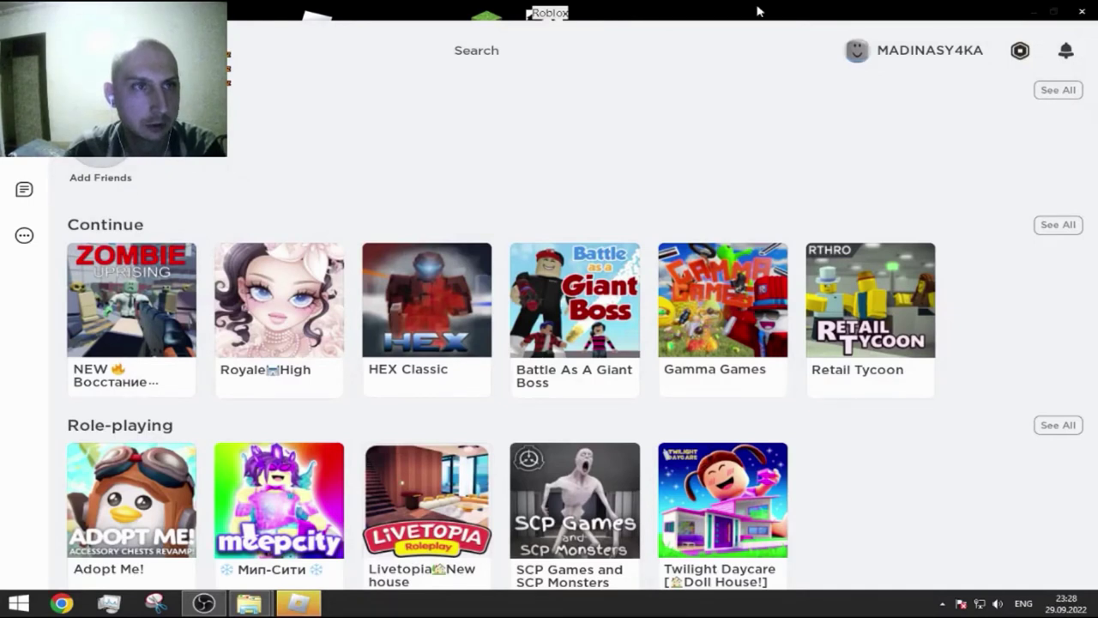
Quit Roblox from its home page and bring the AppData\Local\Roblox folder back up.
{"action": "left_click", "coordinate": [1084, 14]}
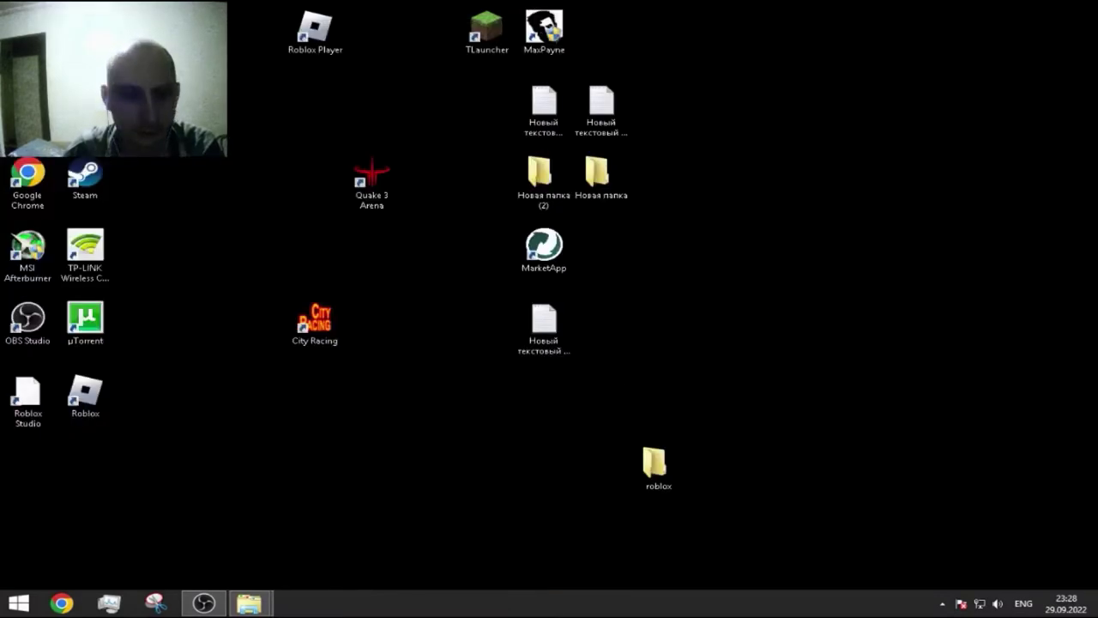
{"action": "mouse_move", "coordinate": [265, 607]}
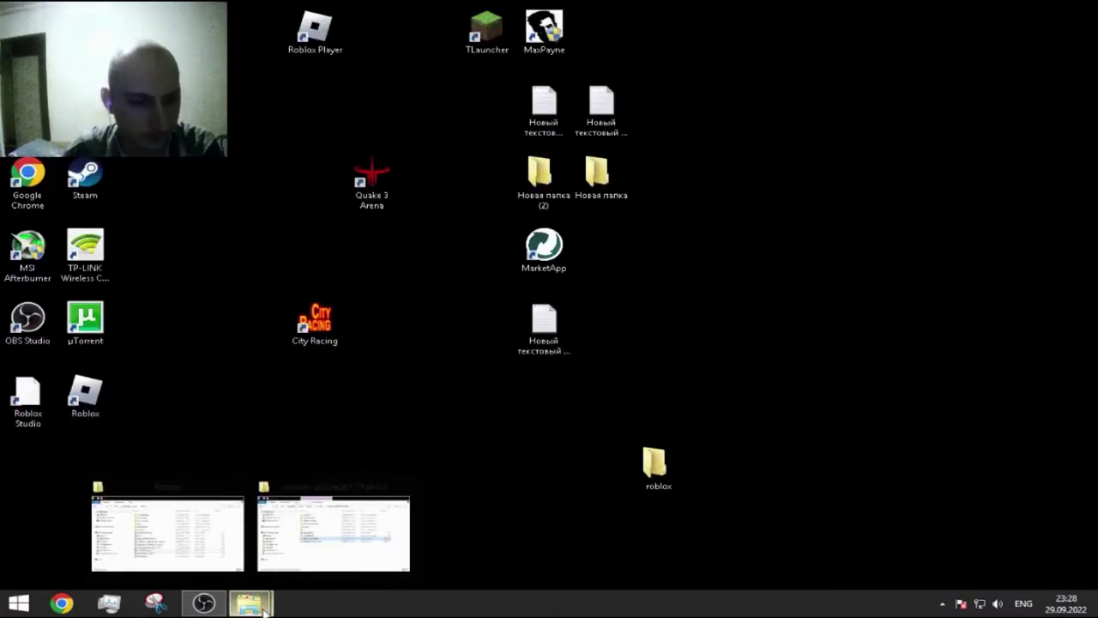
{"action": "left_click", "coordinate": [356, 524]}
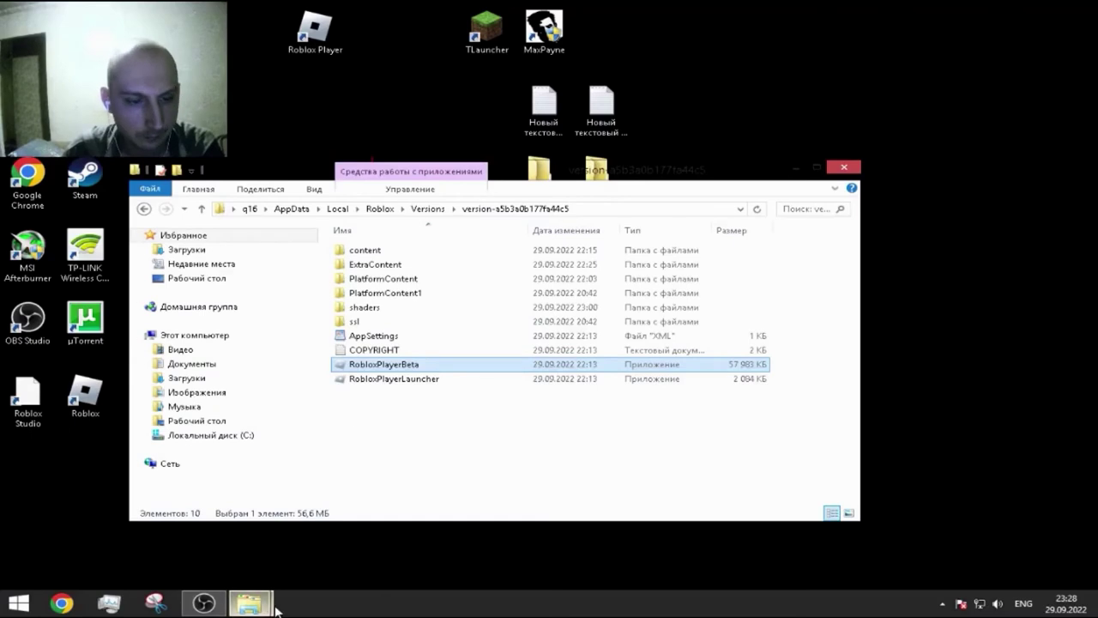
{"action": "mouse_move", "coordinate": [249, 604]}
{"action": "left_click", "coordinate": [175, 549]}
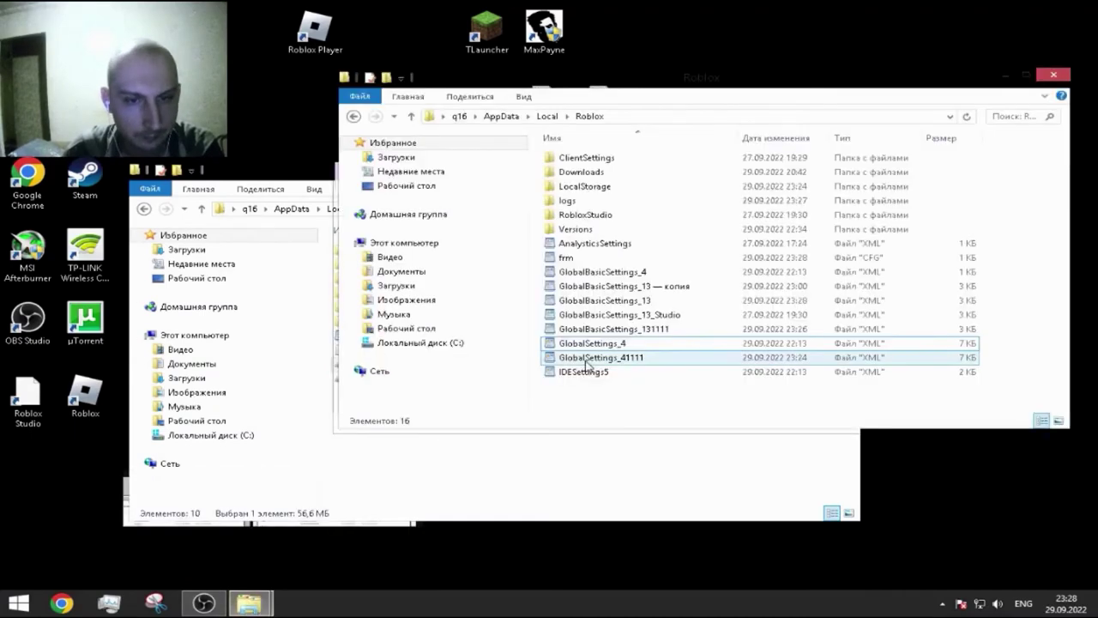
Rename the settings file GlobalBasicSettings_13 as GlobalBasicSettings_13111.
{"action": "right_click", "coordinate": [630, 306]}
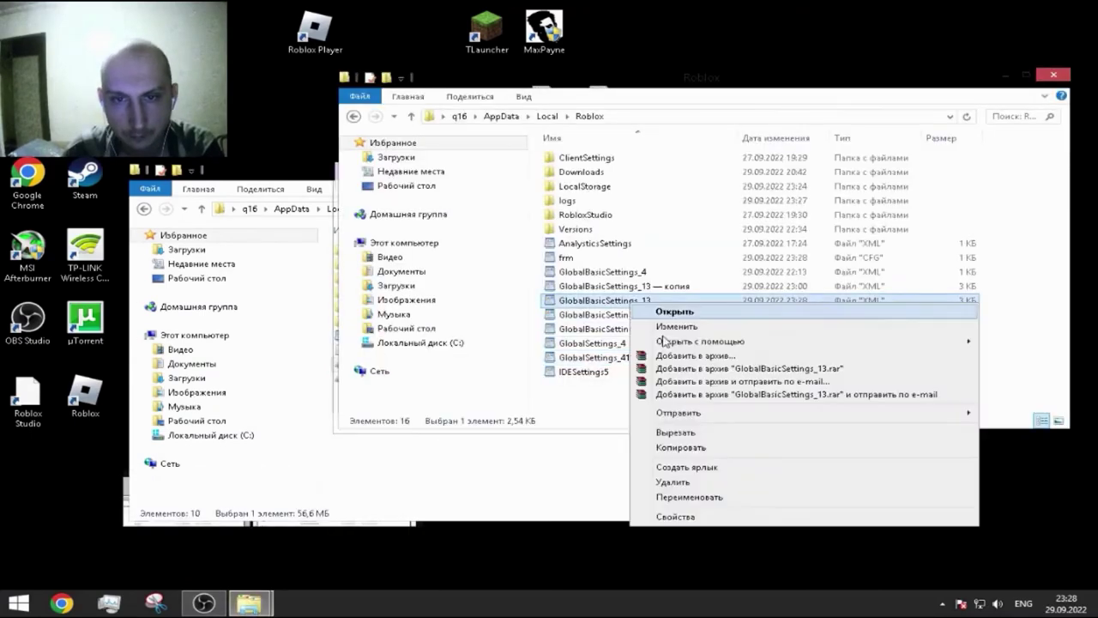
{"action": "left_click", "coordinate": [698, 495]}
{"action": "left_click", "coordinate": [668, 301]}
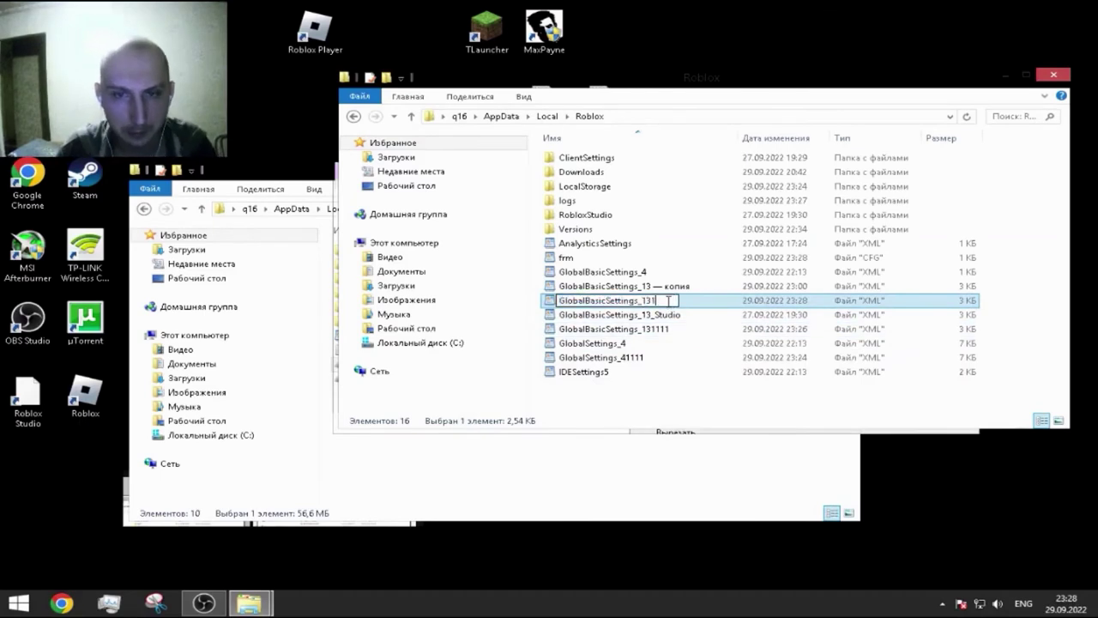
{"action": "type", "text": "111"}
{"action": "left_click", "coordinate": [659, 386]}
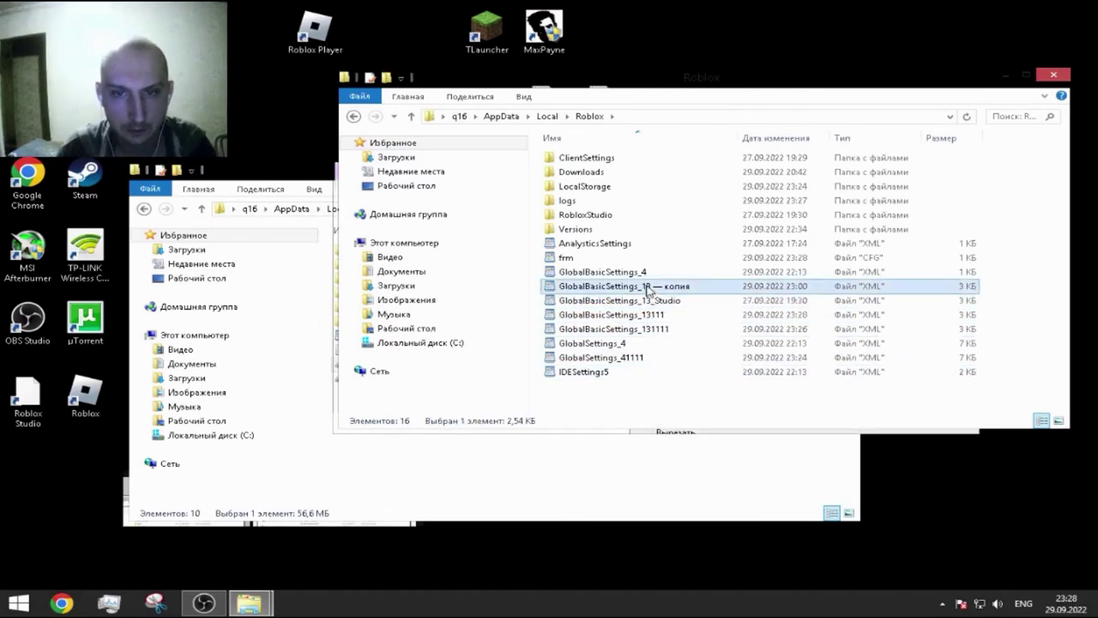
Rename the backup copy of the basic settings file as GlobalBasicSettings_13, removing the "— копия" suffix.
{"action": "right_click", "coordinate": [649, 286]}
{"action": "left_click", "coordinate": [691, 485]}
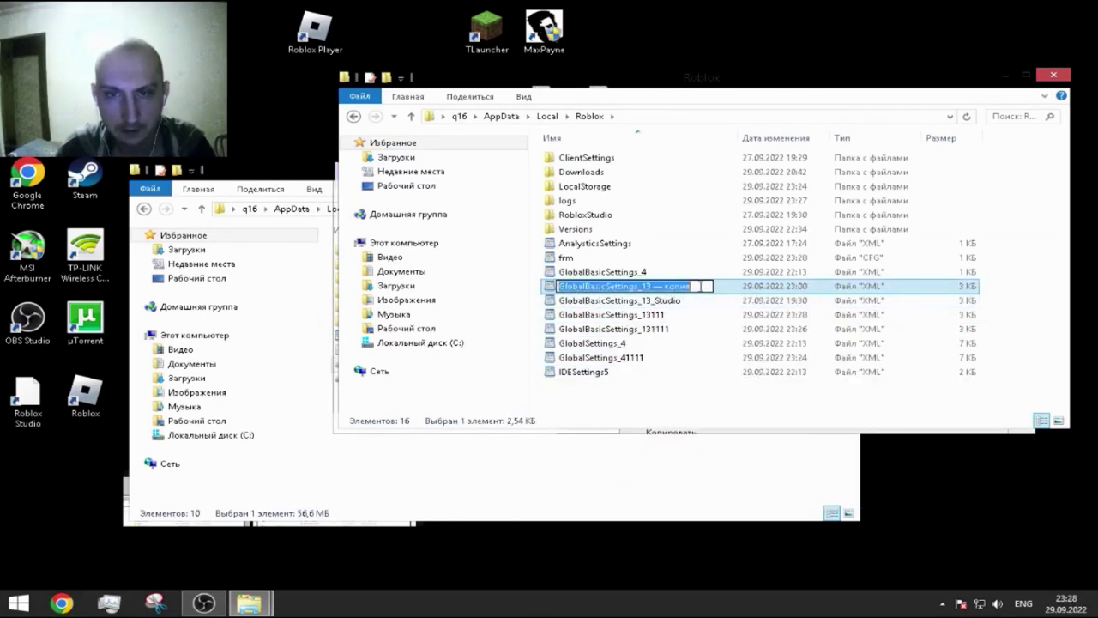
{"action": "left_click_drag", "start_coordinate": [692, 286], "coordinate": [647, 292]}
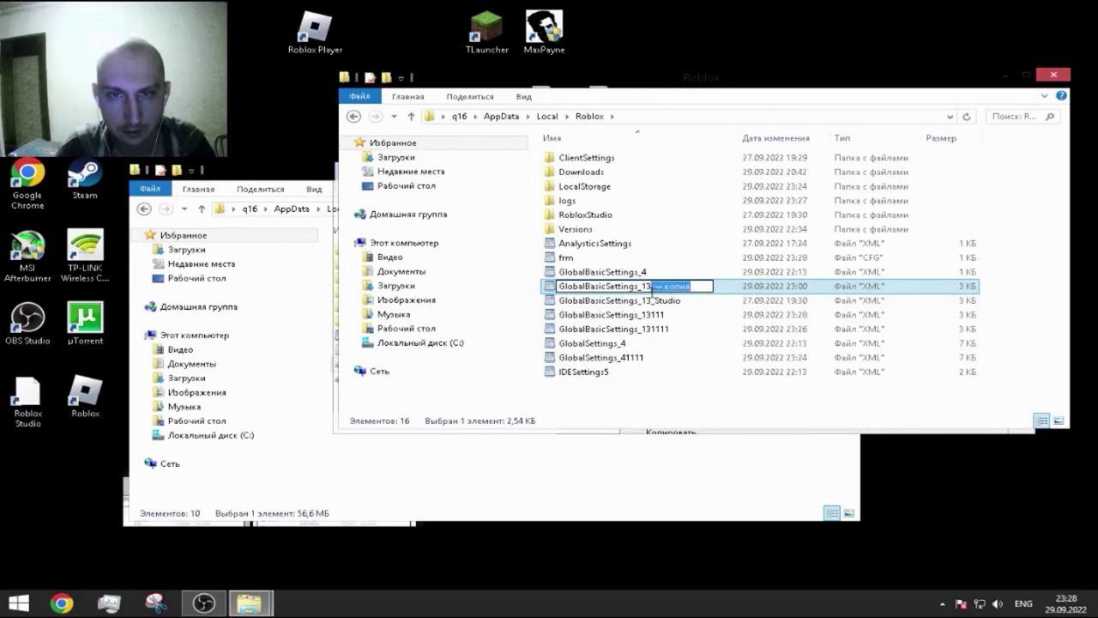
{"action": "key", "text": "BackSpace"}
{"action": "left_click", "coordinate": [683, 391]}
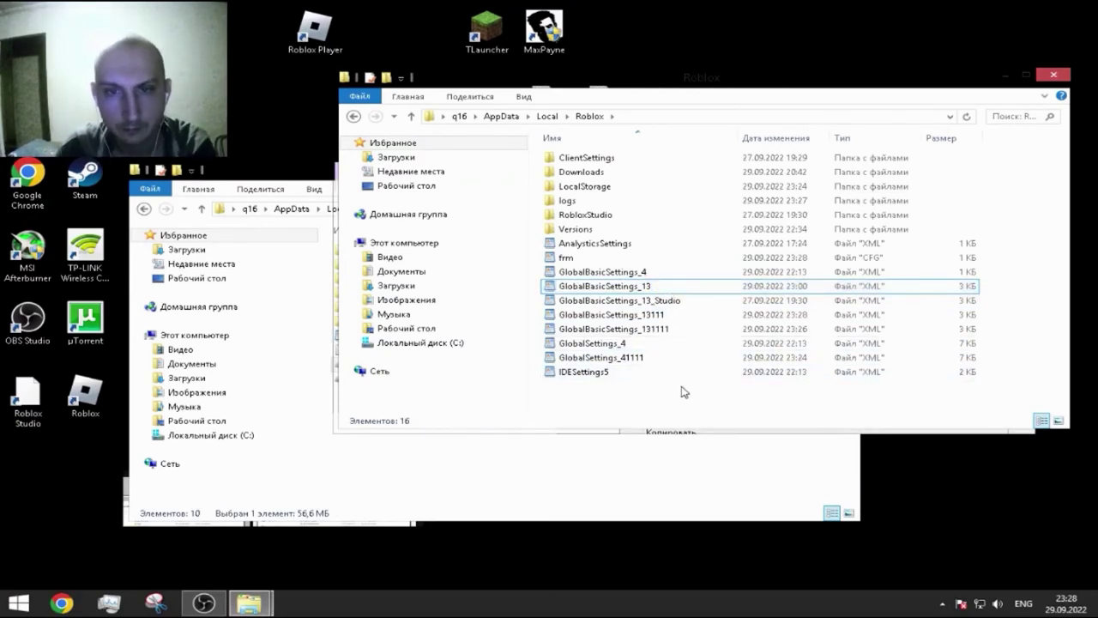
Open the restored GlobalSettings_4 file and examine the quality values in its RenderSettings section.
{"action": "double_click", "coordinate": [625, 345]}
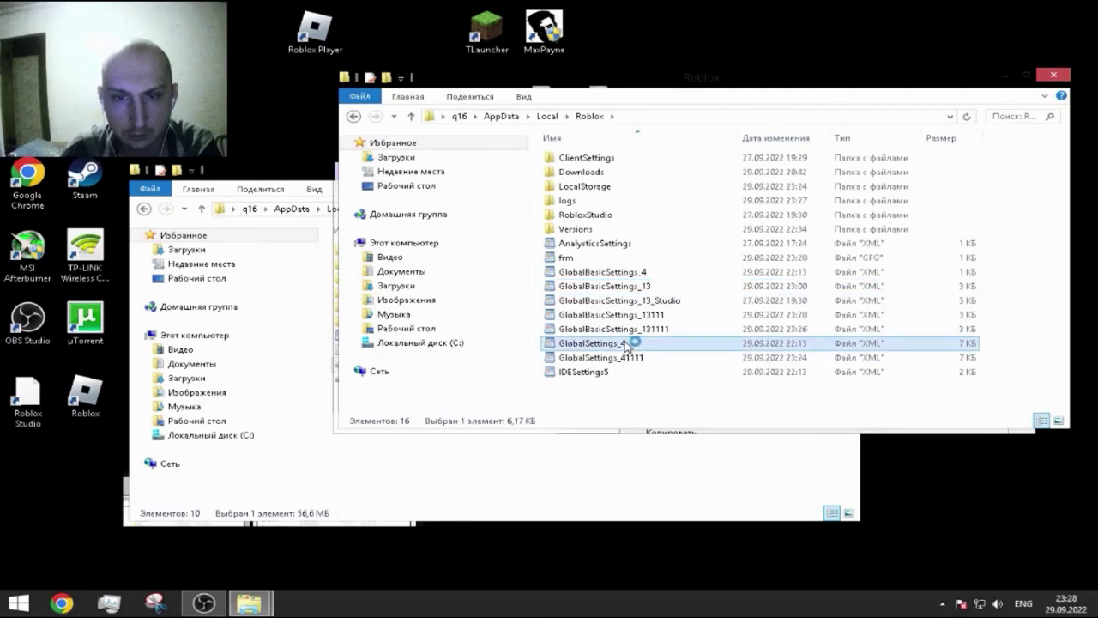
{"action": "scroll", "coordinate": [689, 311], "scroll_direction": "down", "scroll_amount": 3}
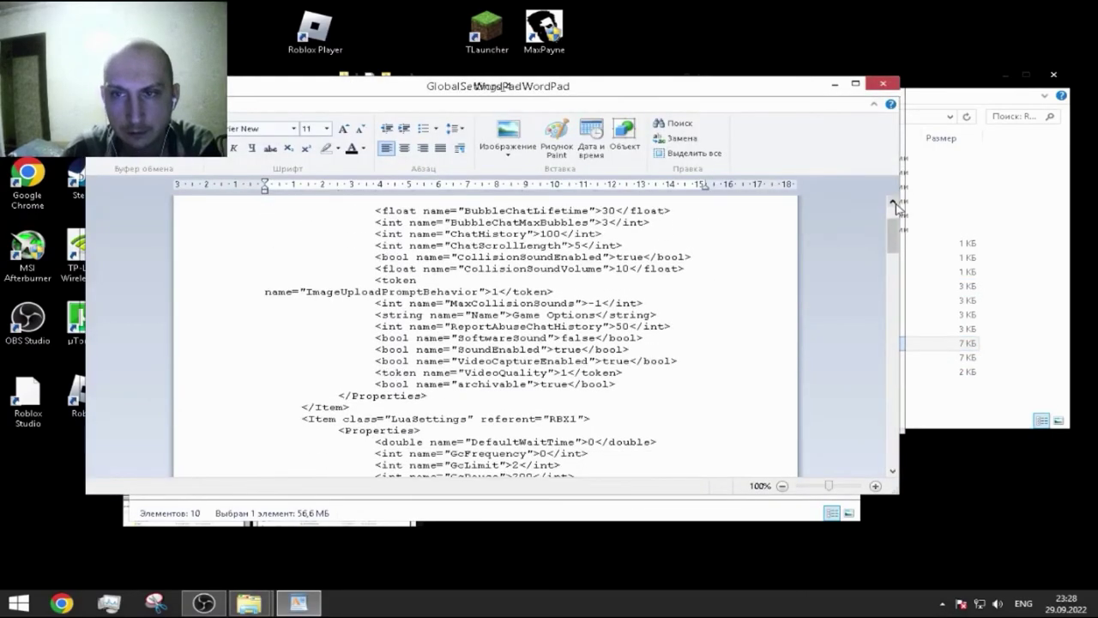
{"action": "left_click_drag", "start_coordinate": [893, 233], "coordinate": [882, 472]}
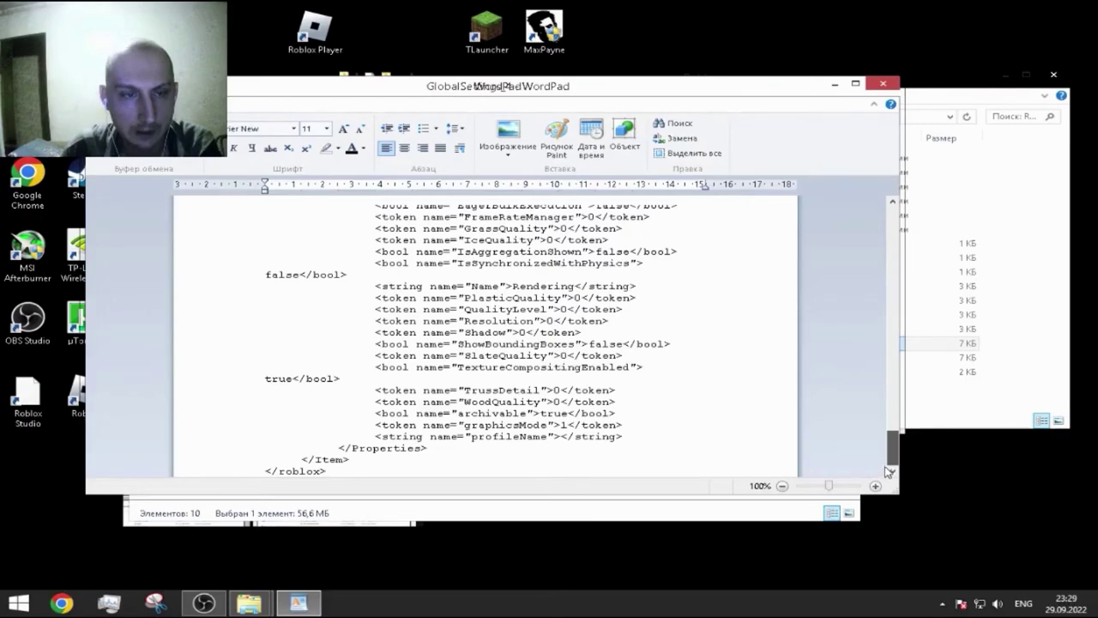
{"action": "scroll", "coordinate": [889, 467], "scroll_direction": "up", "scroll_amount": 4}
{"action": "scroll", "coordinate": [891, 461], "scroll_direction": "down", "scroll_amount": 4}
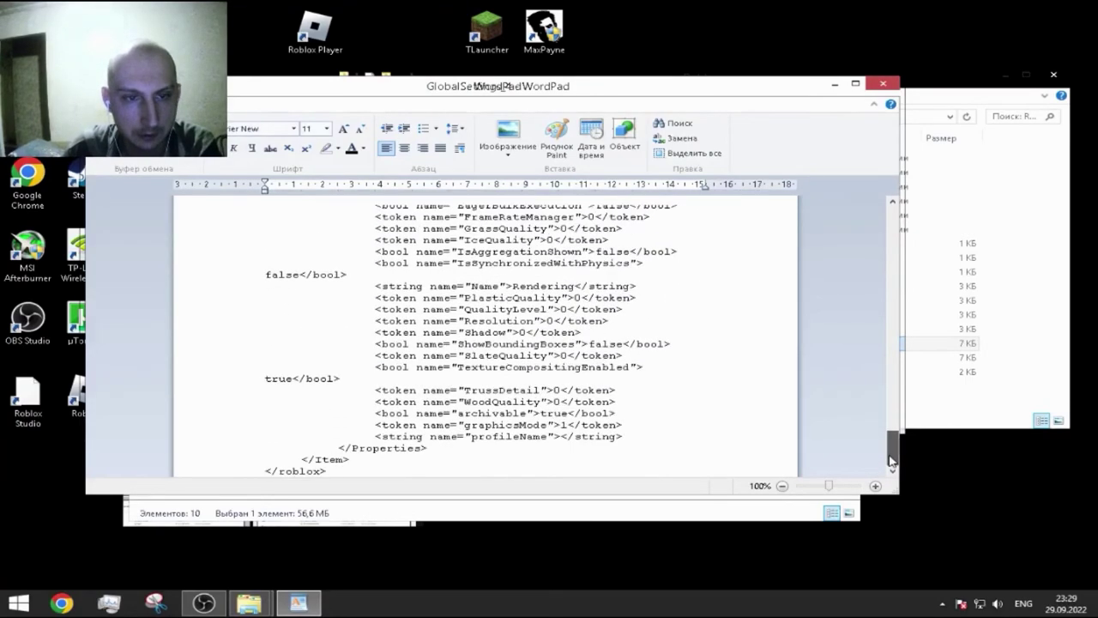
{"action": "scroll", "coordinate": [892, 461], "scroll_direction": "up", "scroll_amount": 3}
{"action": "scroll", "coordinate": [890, 461], "scroll_direction": "down", "scroll_amount": 3}
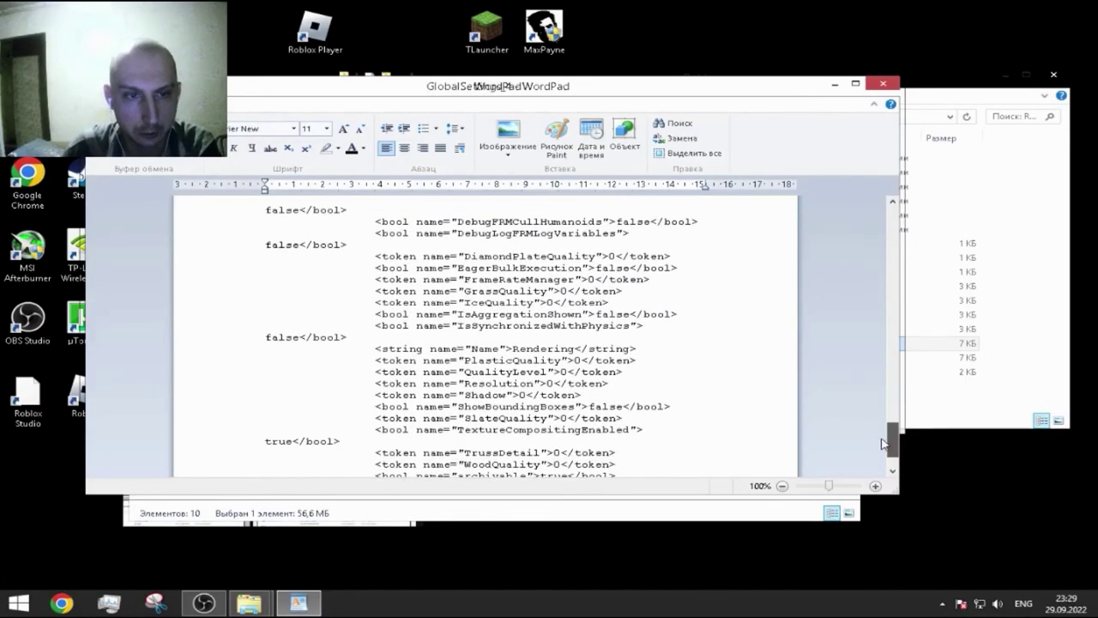
Switch to the YouTube stream page and pop its live chat out into a separate window.
{"action": "left_click", "coordinate": [1069, 601]}
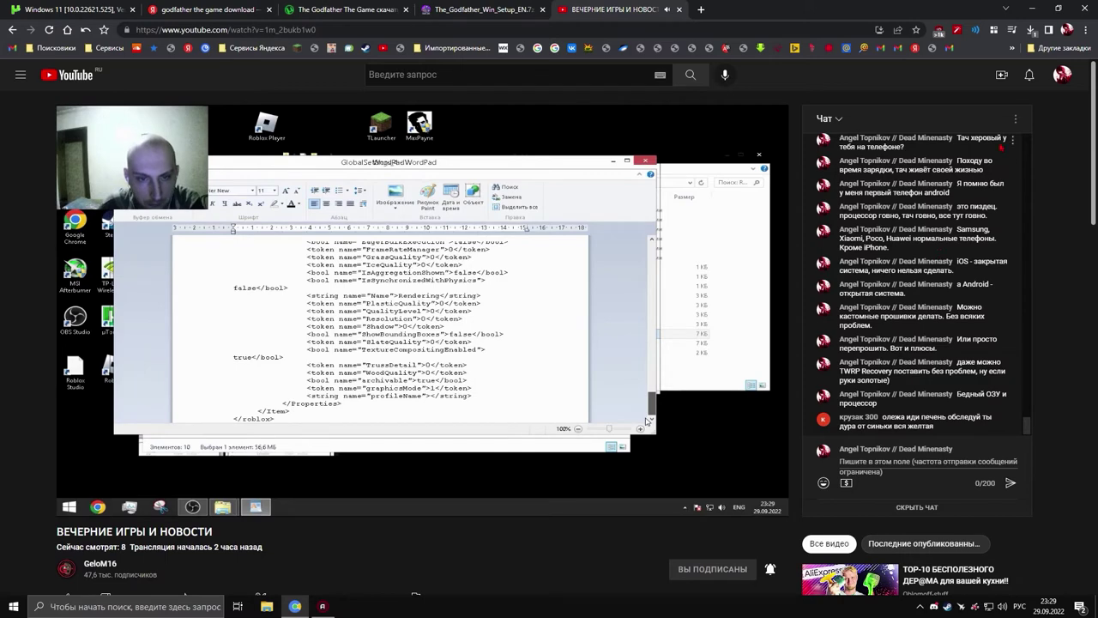
{"action": "left_click", "coordinate": [1014, 122]}
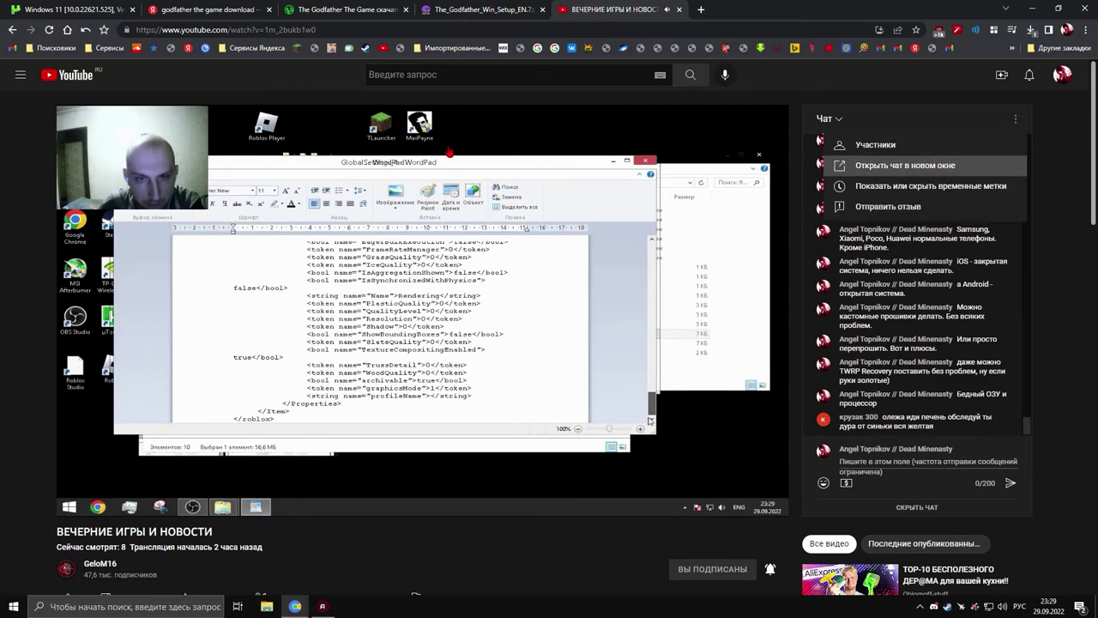
{"action": "left_click", "coordinate": [905, 165]}
{"action": "left_click_drag", "start_coordinate": [118, 9], "coordinate": [870, 28]}
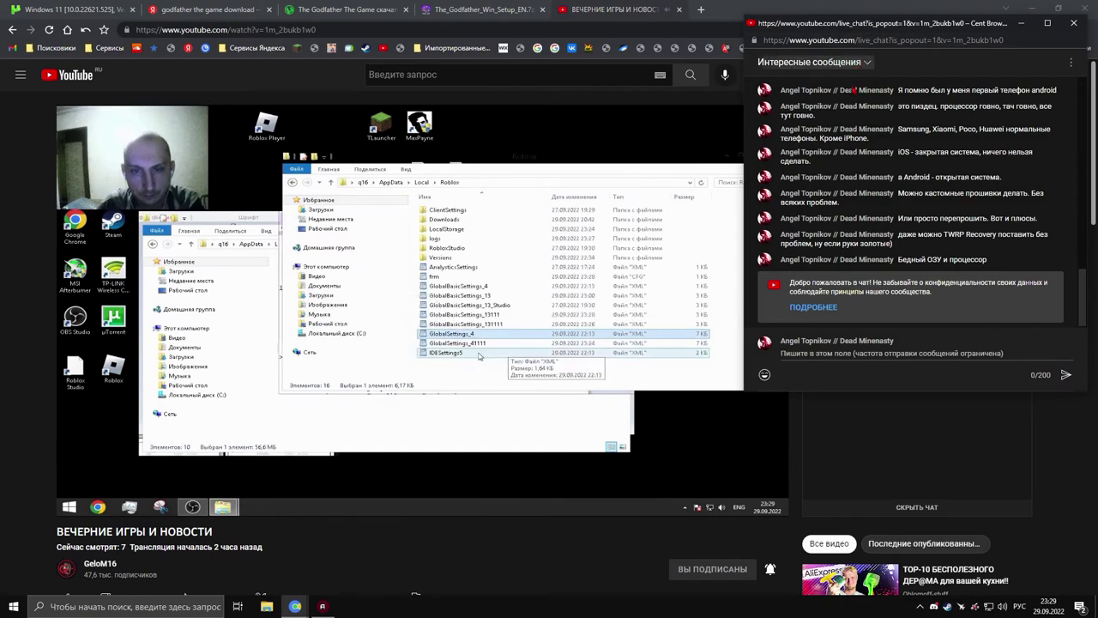
Switch the popped-out live chat from Интересные сообщения to Чат so all messages show, and enlarge its window.
{"action": "left_click", "coordinate": [809, 62]}
{"action": "left_click", "coordinate": [850, 81]}
{"action": "left_click", "coordinate": [824, 62]}
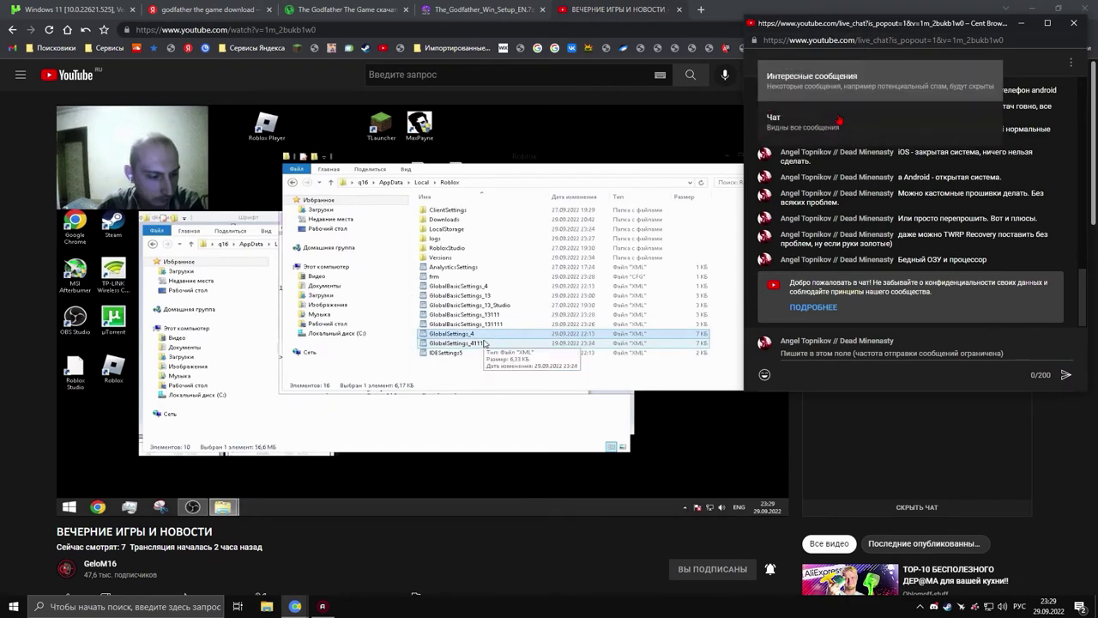
{"action": "left_click", "coordinate": [840, 121]}
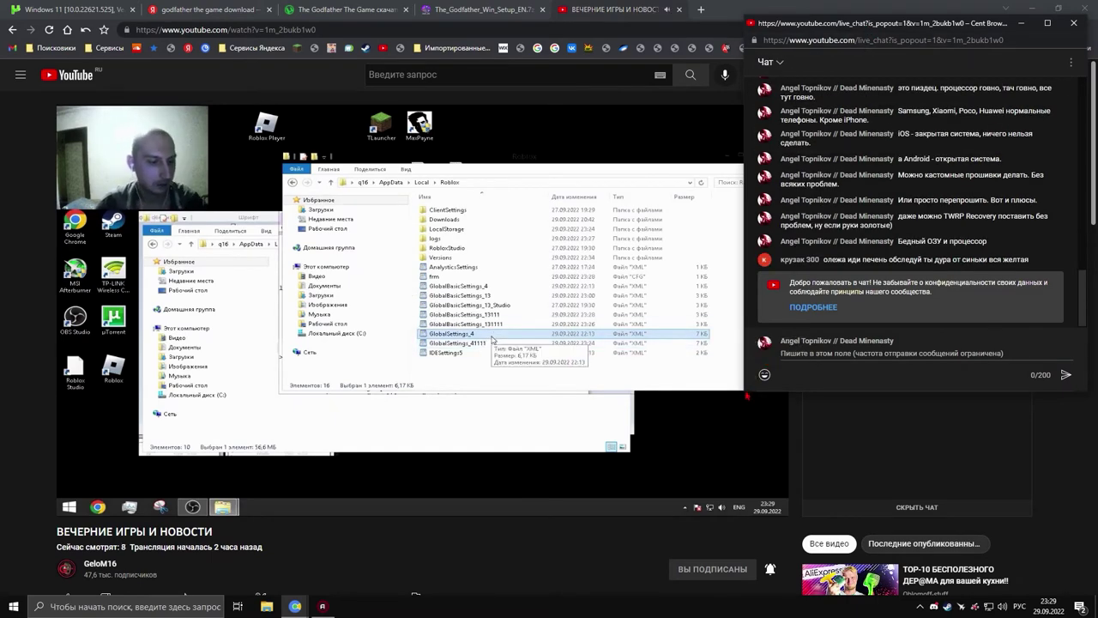
{"action": "left_click_drag", "start_coordinate": [748, 390], "coordinate": [804, 588]}
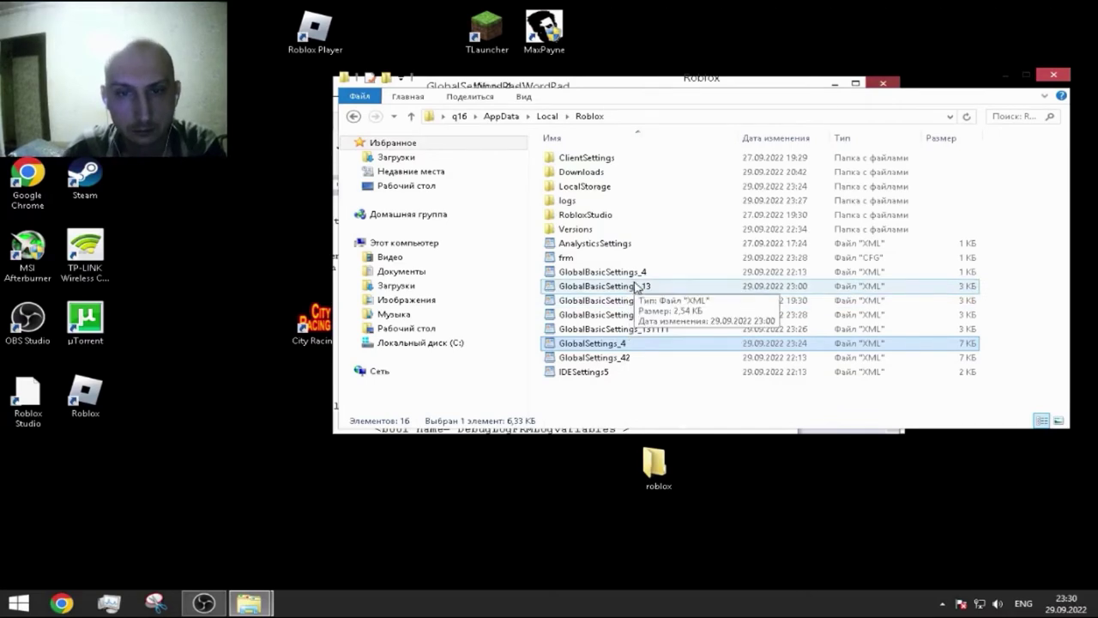
Open GlobalBasicSettings_4 in the Roblox folder to review its properties, close it and launch Roblox Player.
{"action": "double_click", "coordinate": [624, 272]}
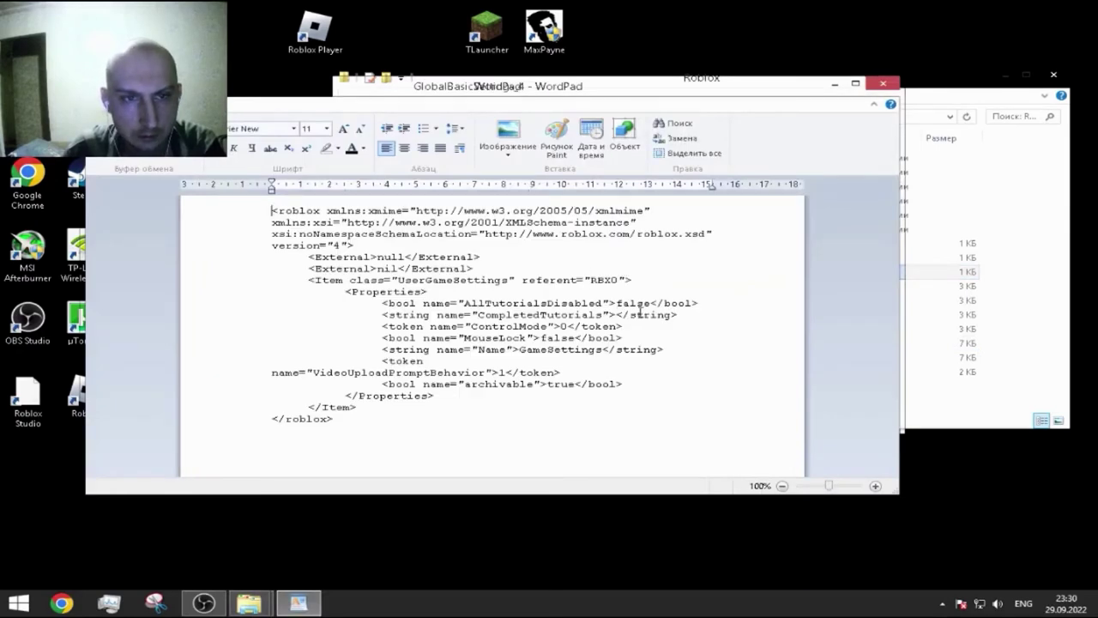
{"action": "left_click", "coordinate": [891, 84]}
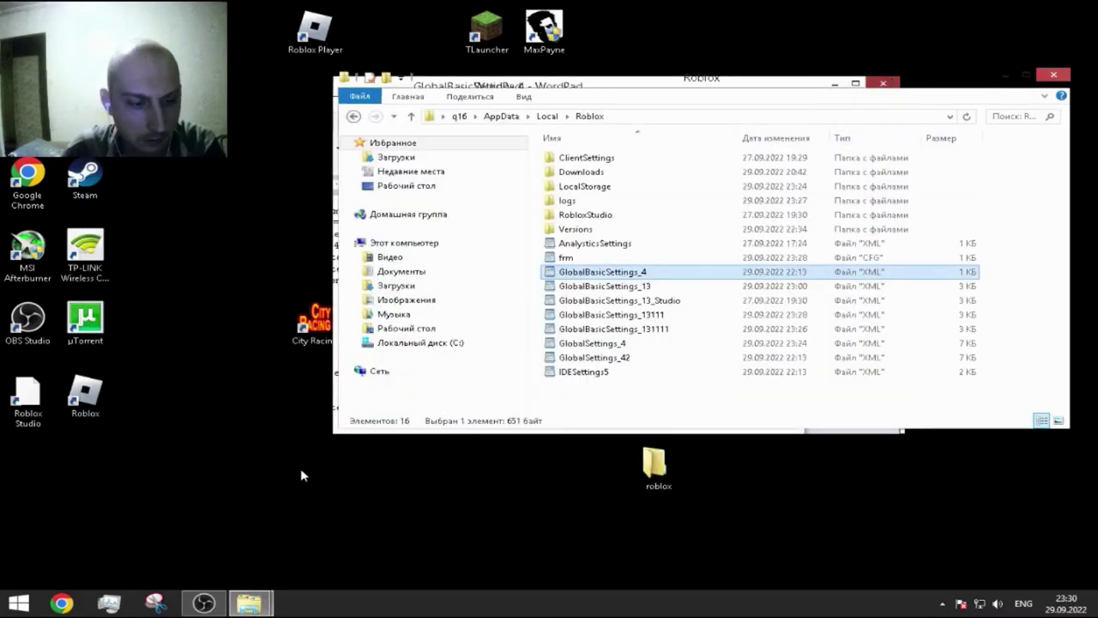
{"action": "left_click", "coordinate": [318, 27]}
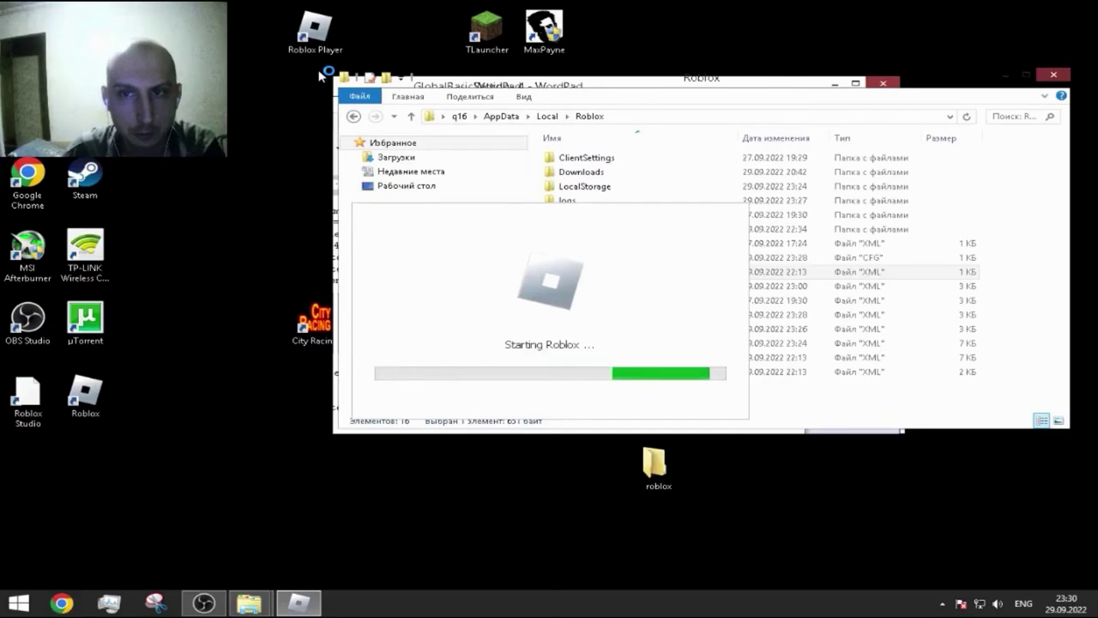
Open StudioAppSettings from the ClientSettings folder, read through its flags in a maximized window and close it.
{"action": "double_click", "coordinate": [601, 159]}
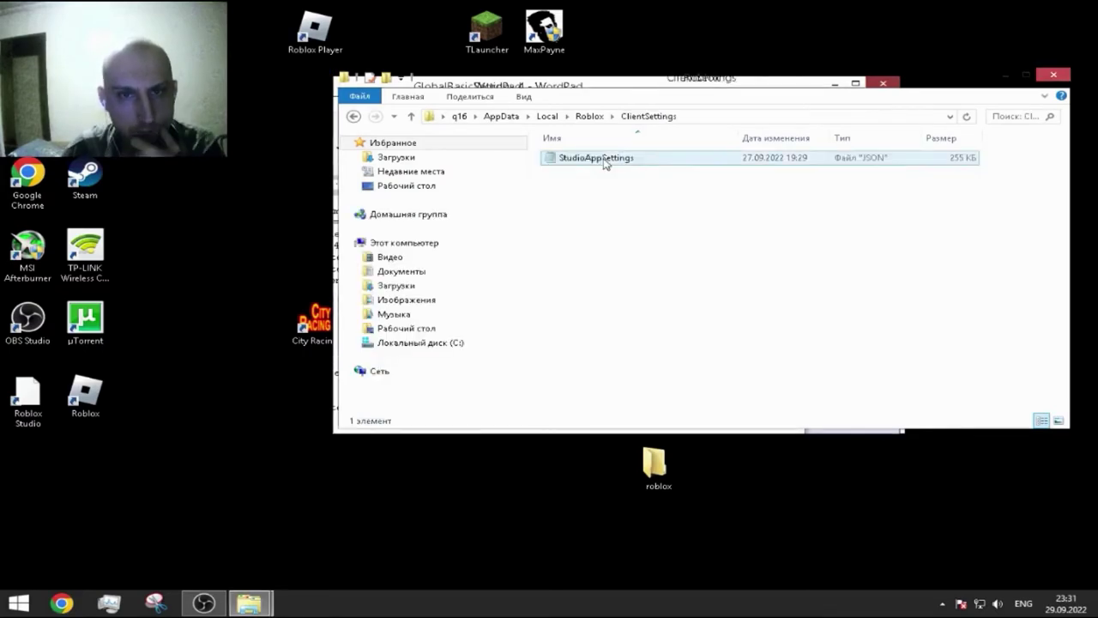
{"action": "double_click", "coordinate": [605, 160]}
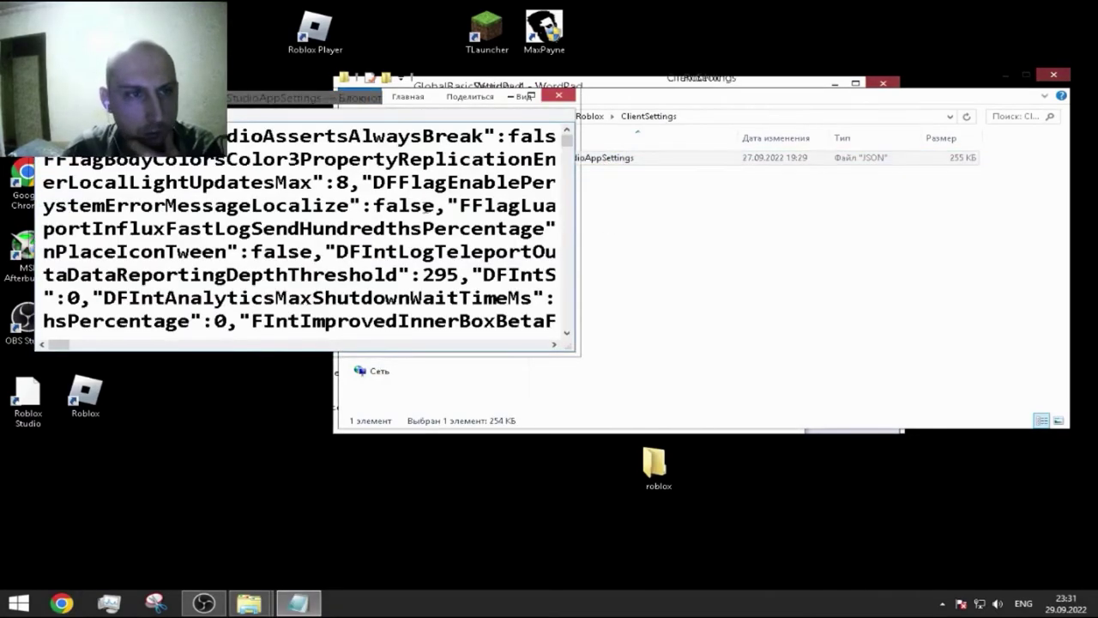
{"action": "left_click", "coordinate": [531, 96]}
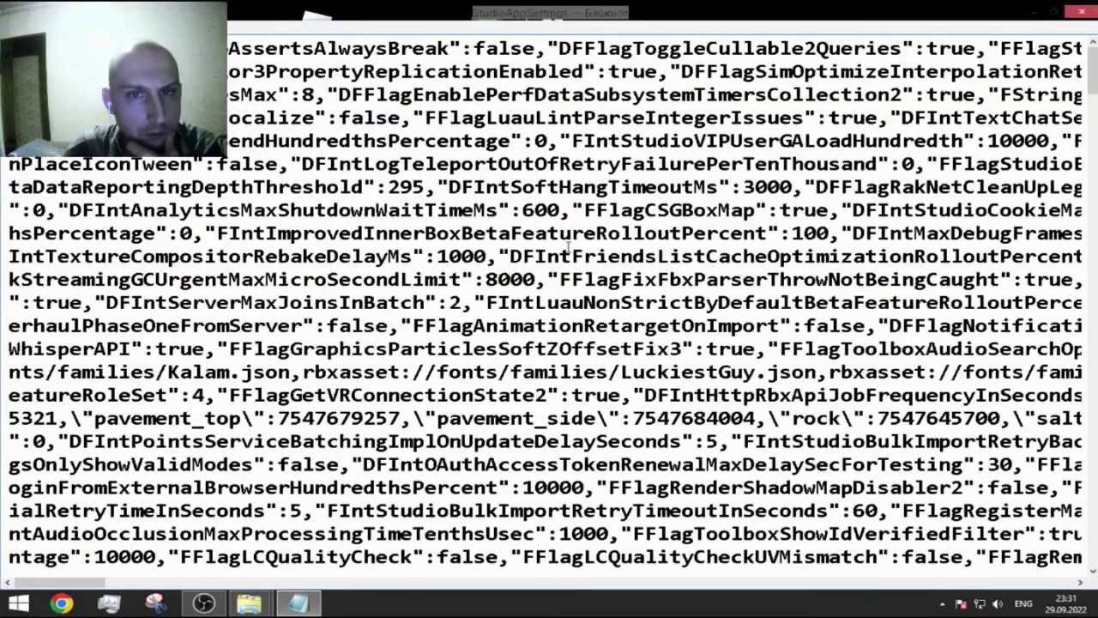
{"action": "scroll", "coordinate": [568, 245], "scroll_direction": "down", "scroll_amount": 15}
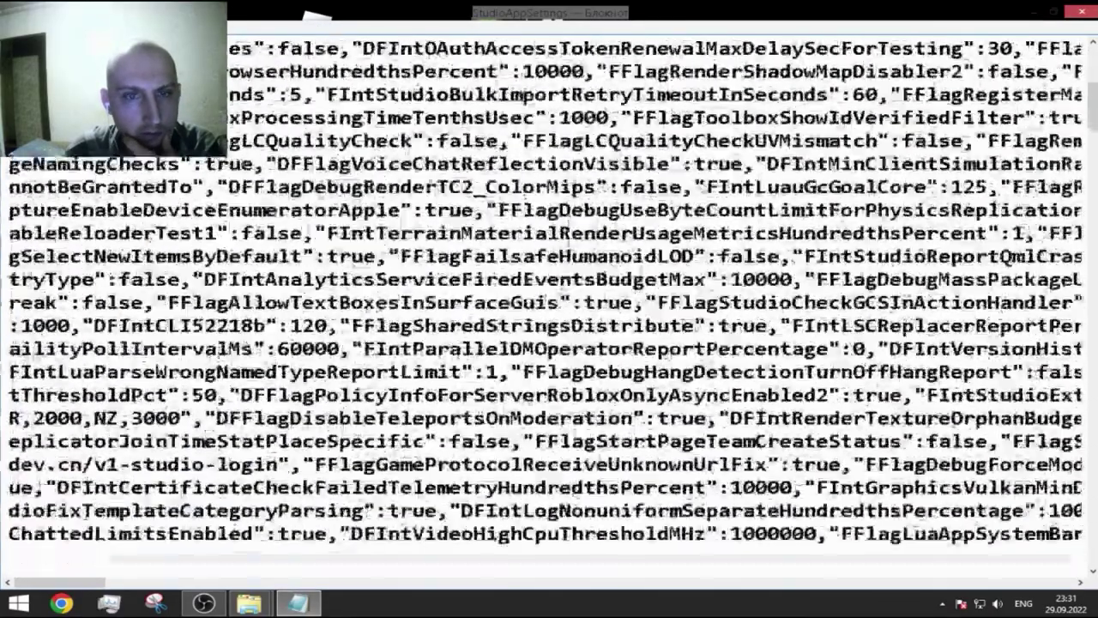
{"action": "scroll", "coordinate": [568, 244], "scroll_direction": "down", "scroll_amount": 5}
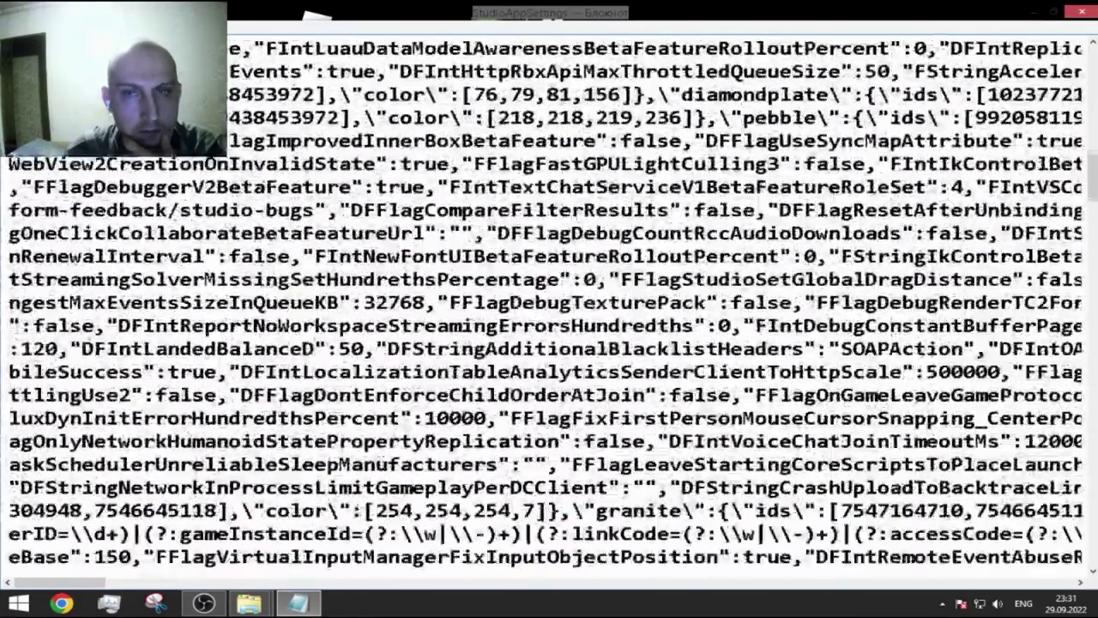
{"action": "left_click", "coordinate": [1079, 12]}
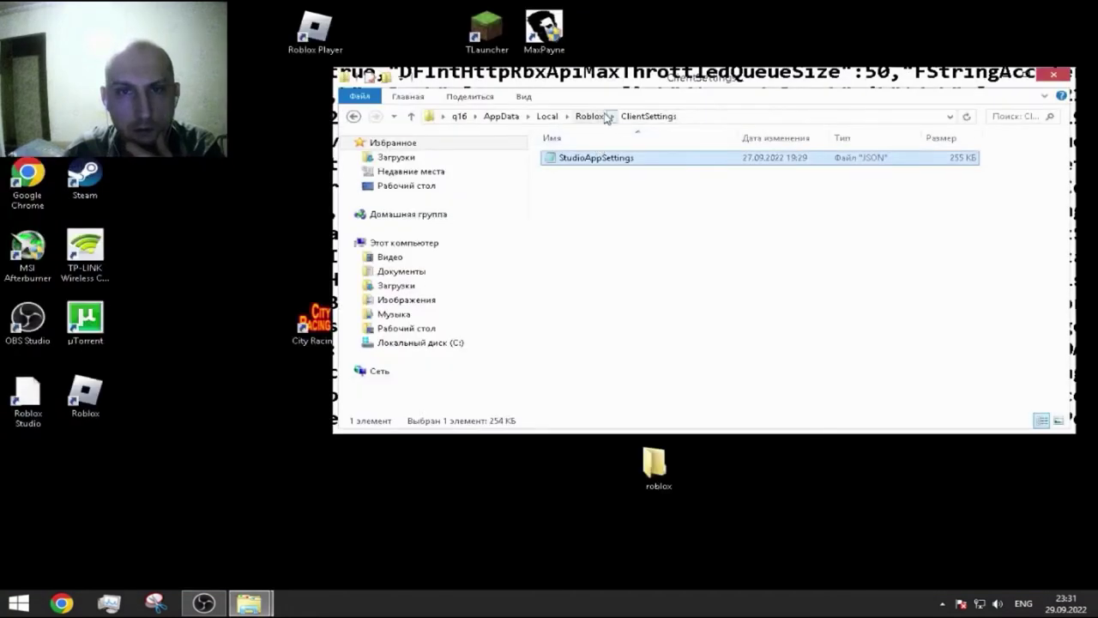
Return to the Roblox folder and look inside its Downloads folder.
{"action": "left_click", "coordinate": [589, 116]}
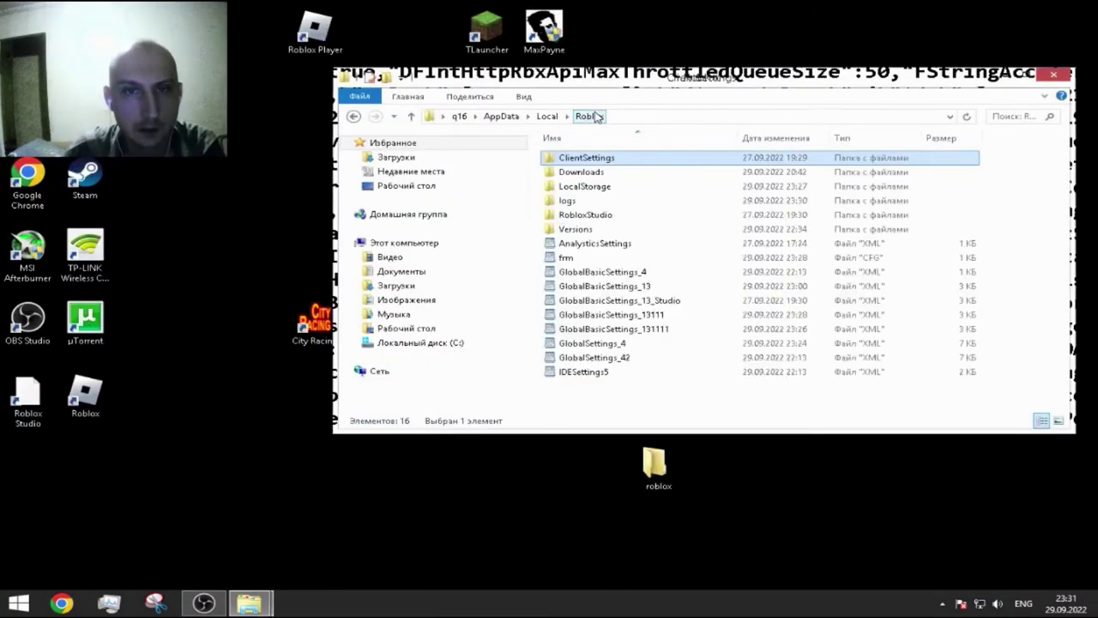
{"action": "double_click", "coordinate": [571, 172]}
{"action": "scroll", "coordinate": [650, 237], "scroll_direction": "down", "scroll_amount": 3}
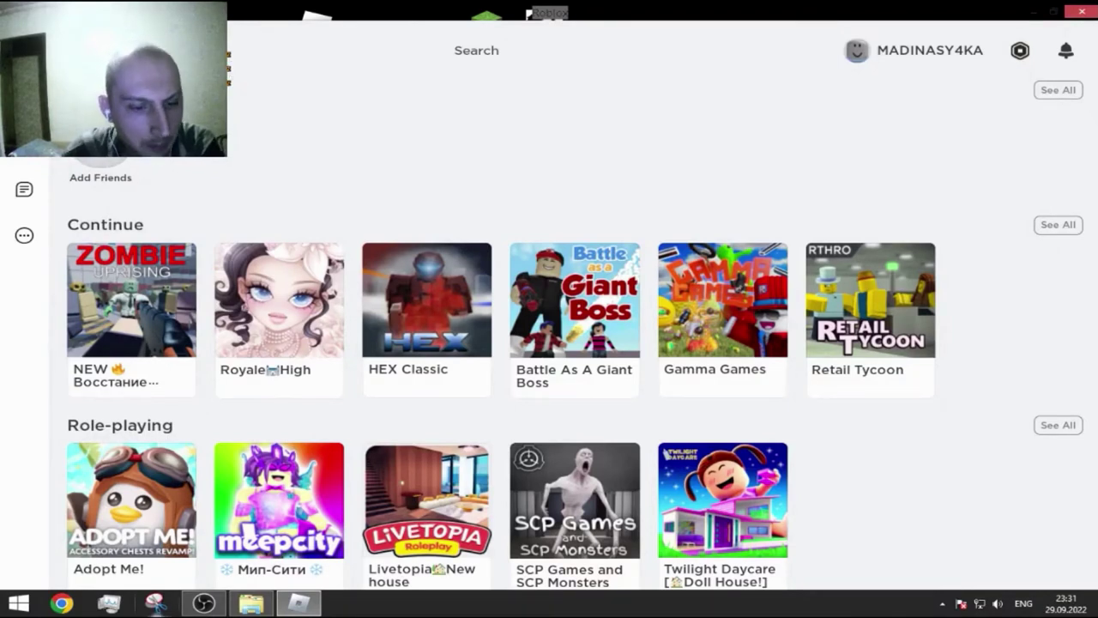
Bring up the player version folder over Roblox and navigate that window to AppData\Local\Roblox.
{"action": "left_click", "coordinate": [251, 605]}
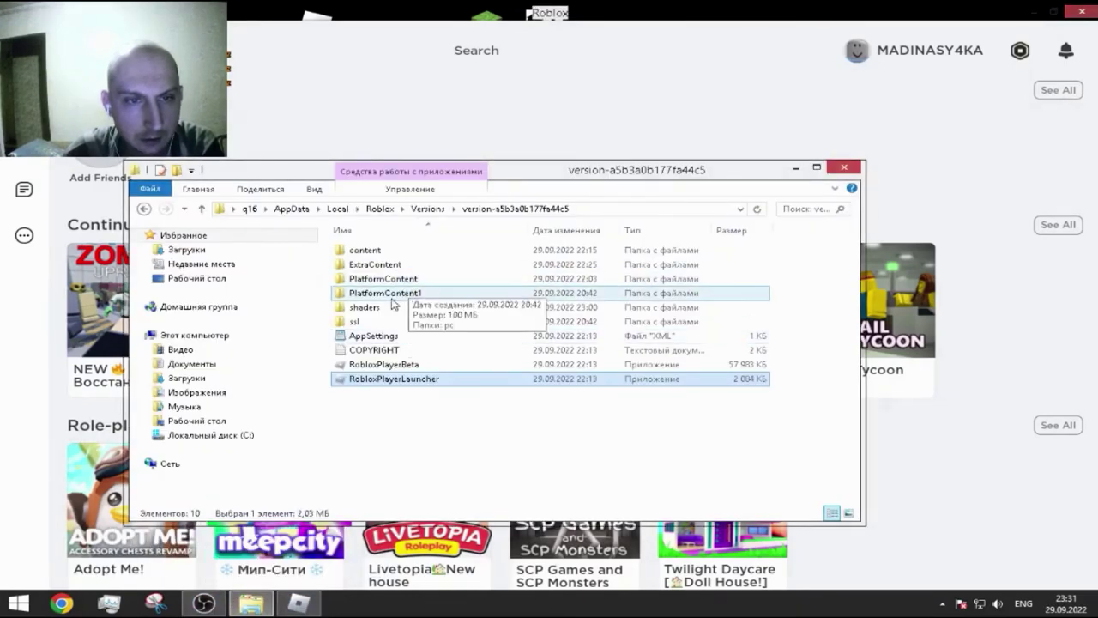
{"action": "left_click", "coordinate": [254, 605]}
{"action": "left_click", "coordinate": [254, 604]}
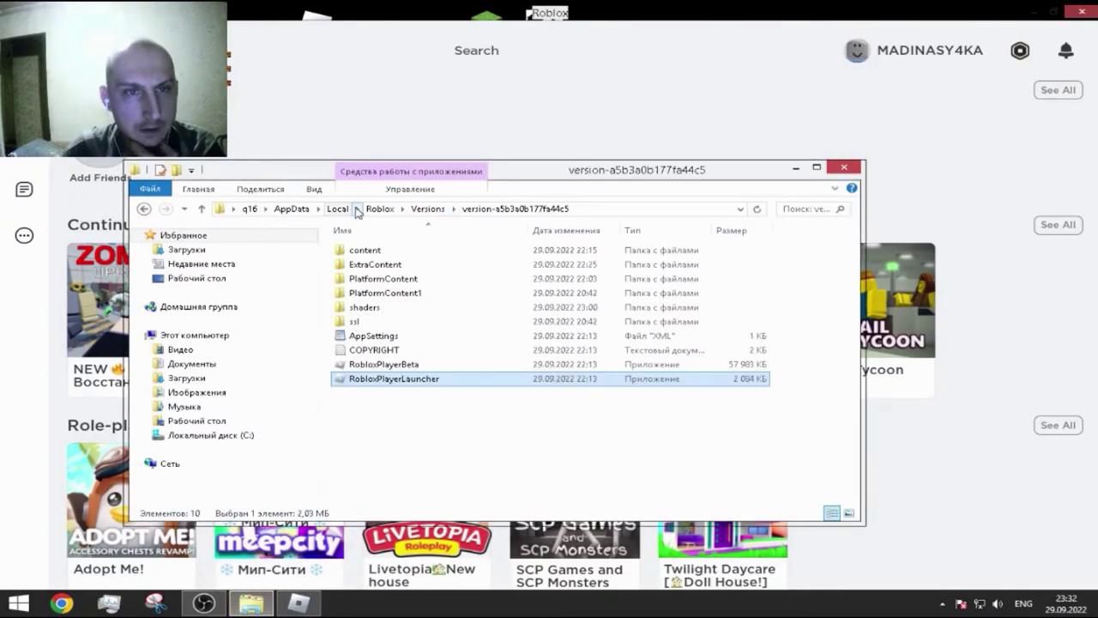
{"action": "left_click", "coordinate": [292, 210]}
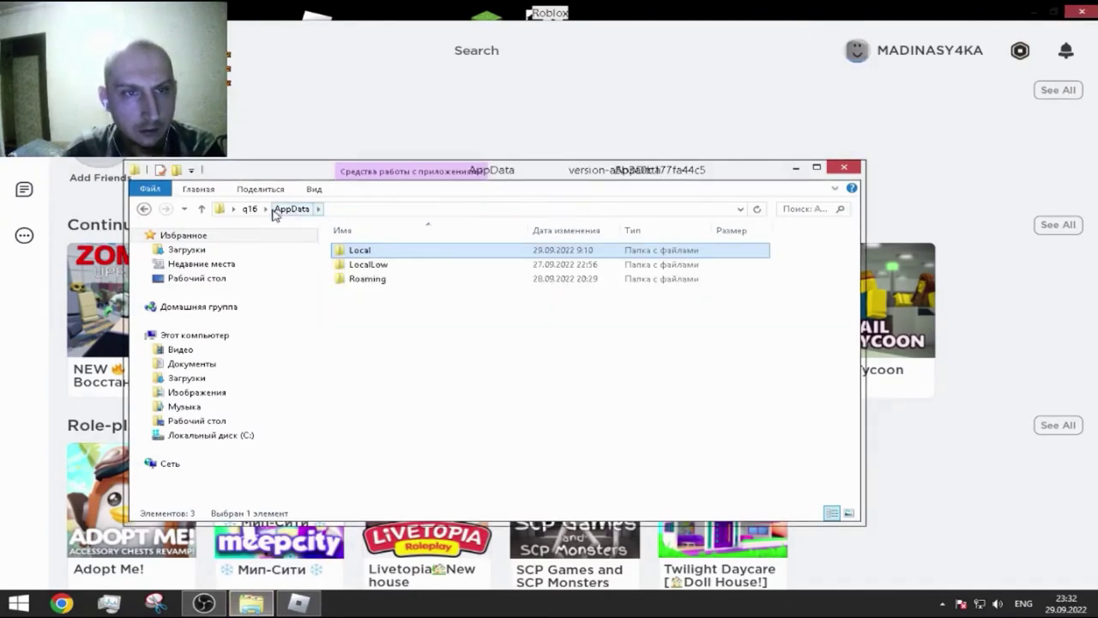
{"action": "double_click", "coordinate": [361, 250]}
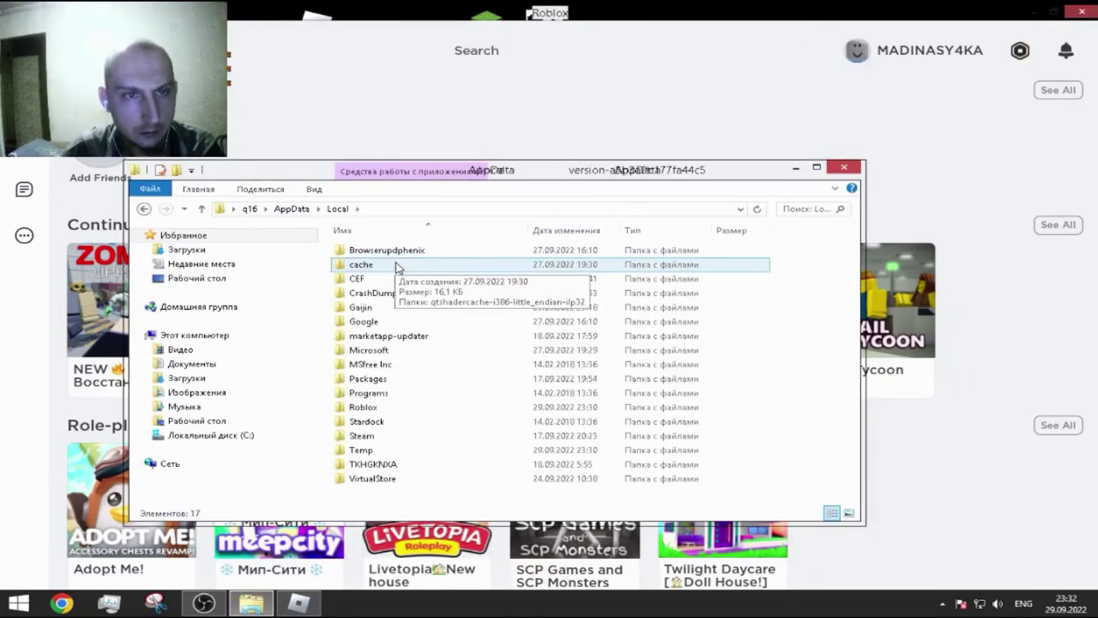
{"action": "double_click", "coordinate": [378, 407]}
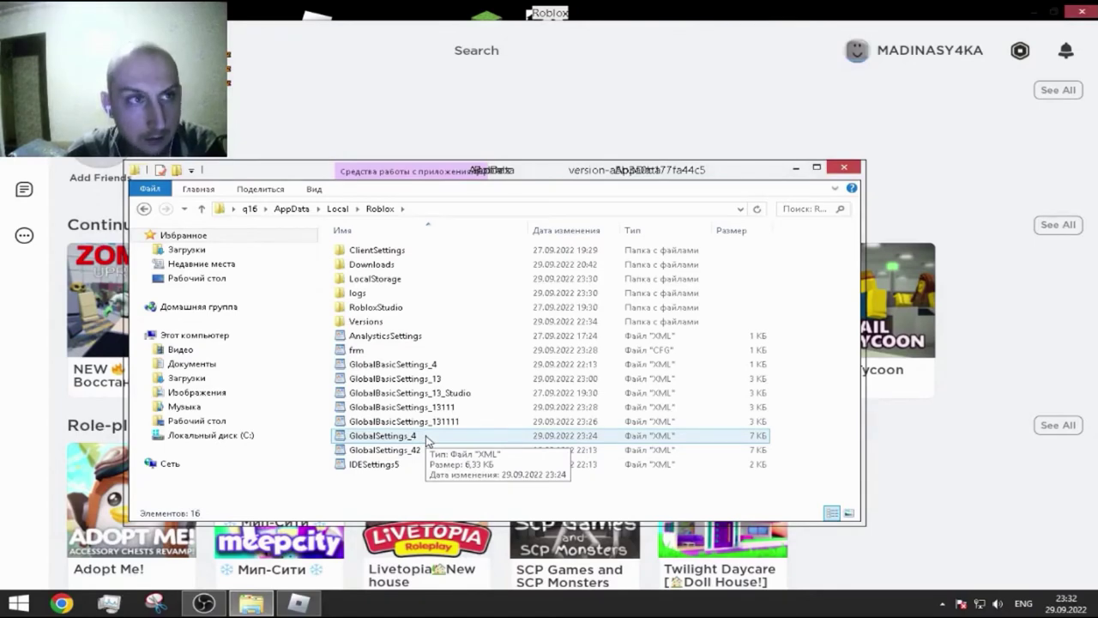
Minimize the folder window and start the game NEW Восстание зомби from the Roblox home page.
{"action": "left_click", "coordinate": [795, 168]}
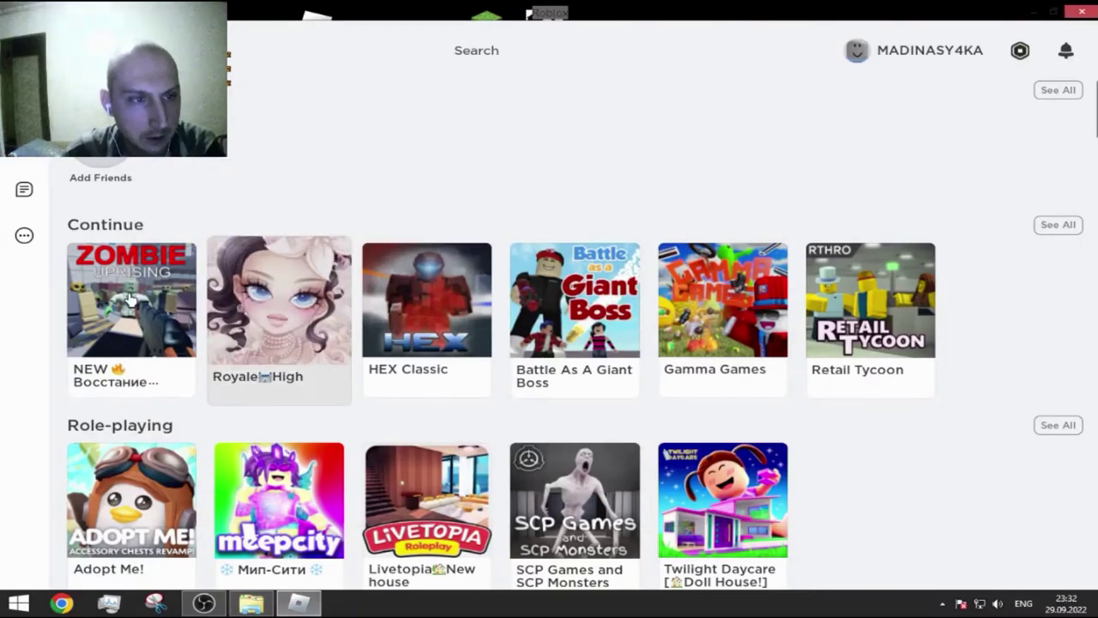
{"action": "mouse_move", "coordinate": [128, 297]}
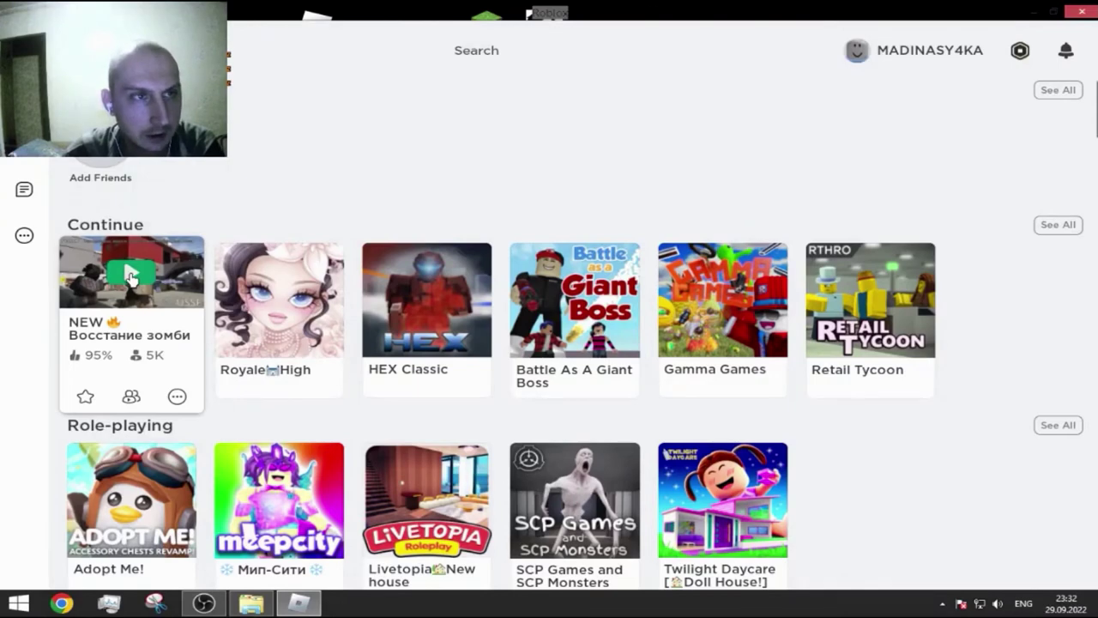
{"action": "left_click", "coordinate": [131, 276]}
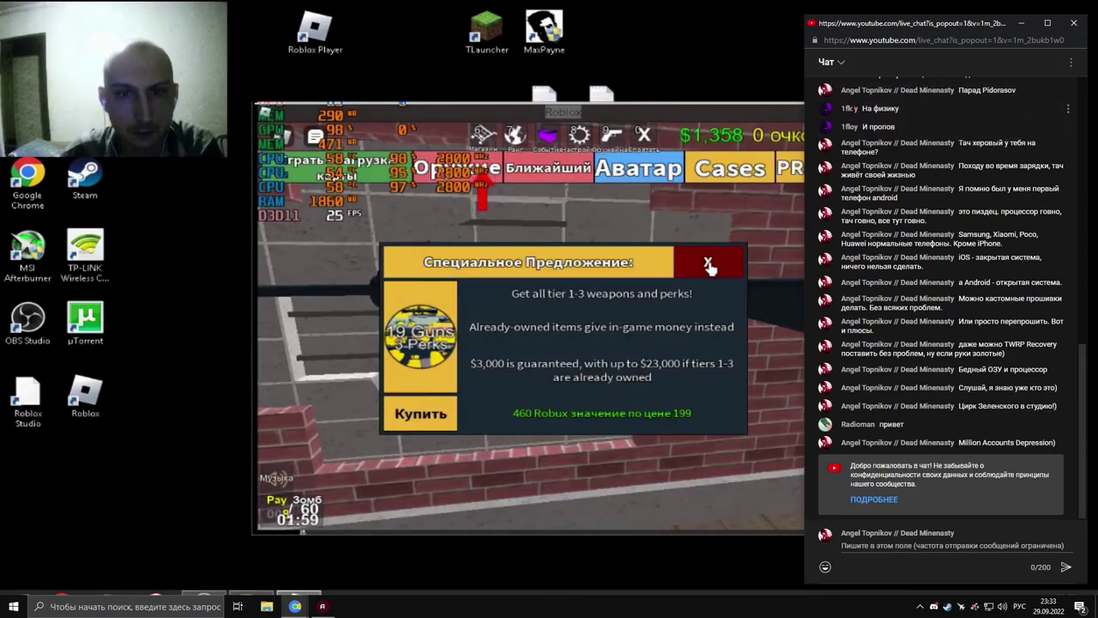
Dismiss the special offer and shoot zombies with the M16A3 to test how the game runs.
{"action": "left_click", "coordinate": [709, 268]}
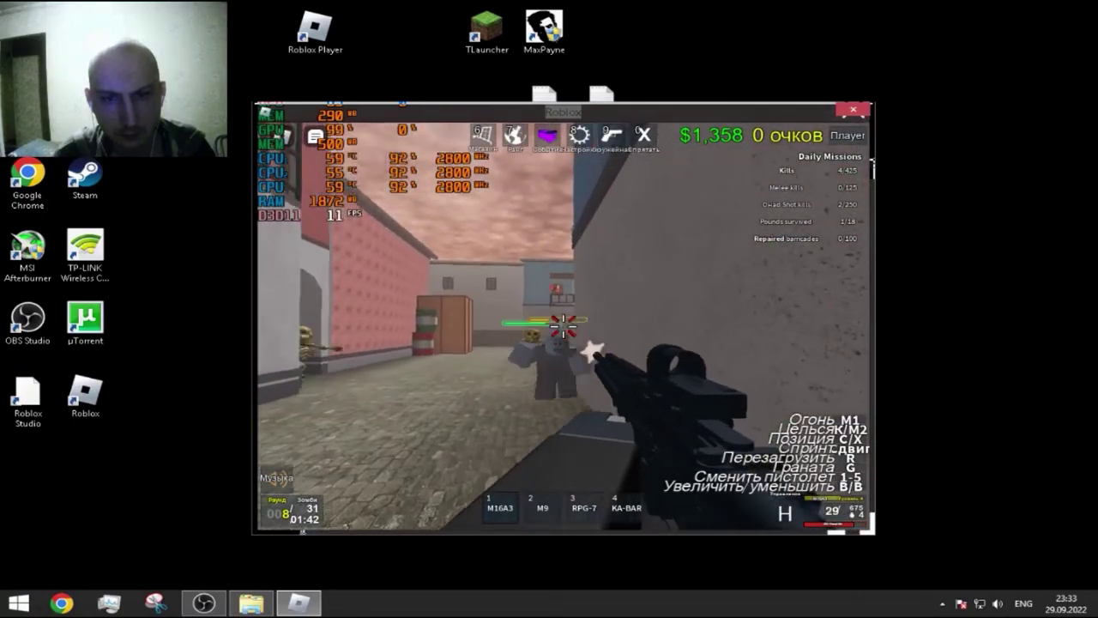
{"action": "left_click", "coordinate": [563, 324]}
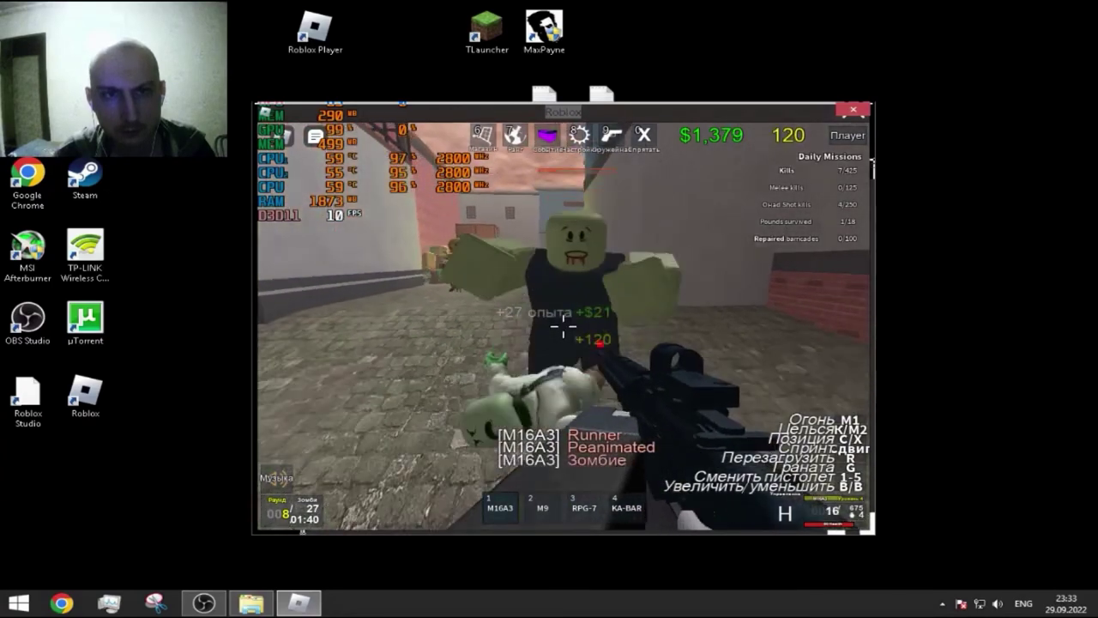
{"action": "left_click", "coordinate": [563, 325]}
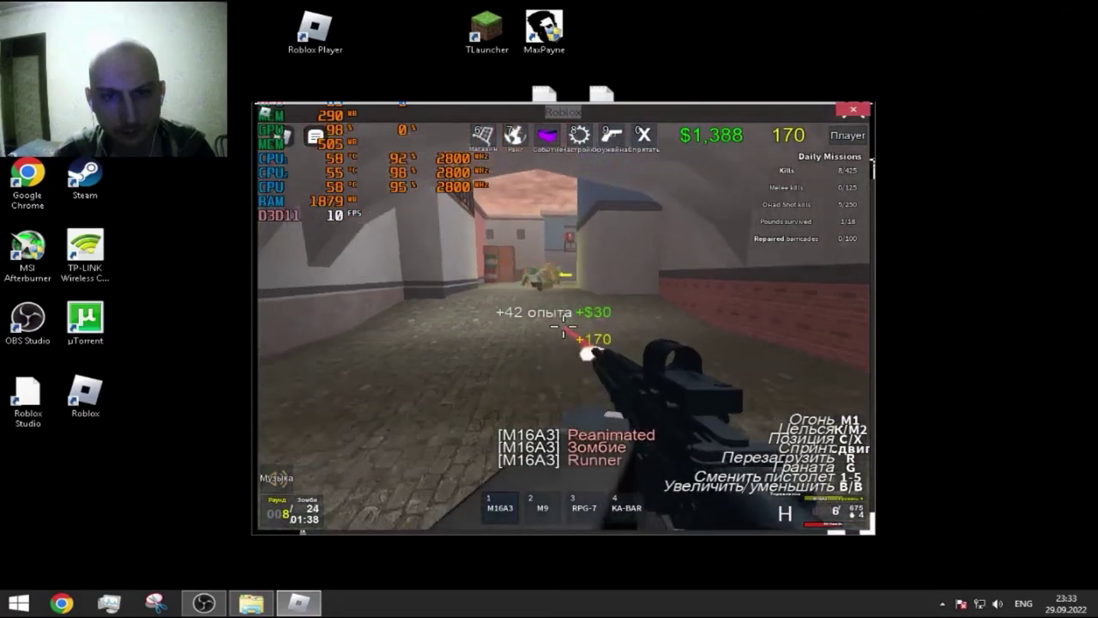
Leave the zombie game and close Roblox completely.
{"action": "key", "text": "Escape"}
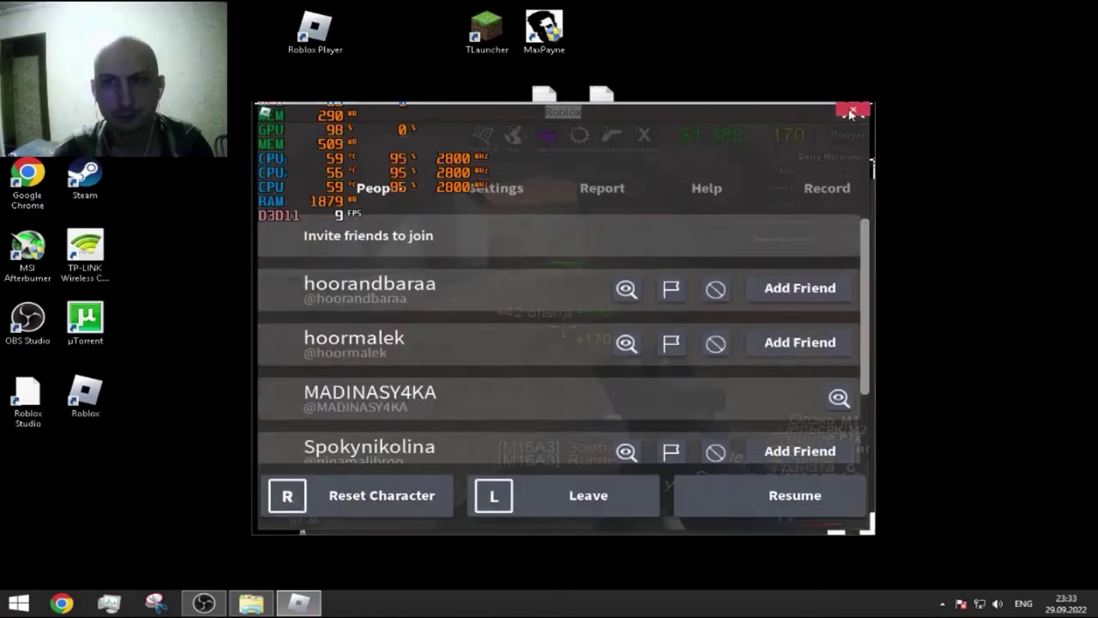
{"action": "left_click", "coordinate": [851, 113]}
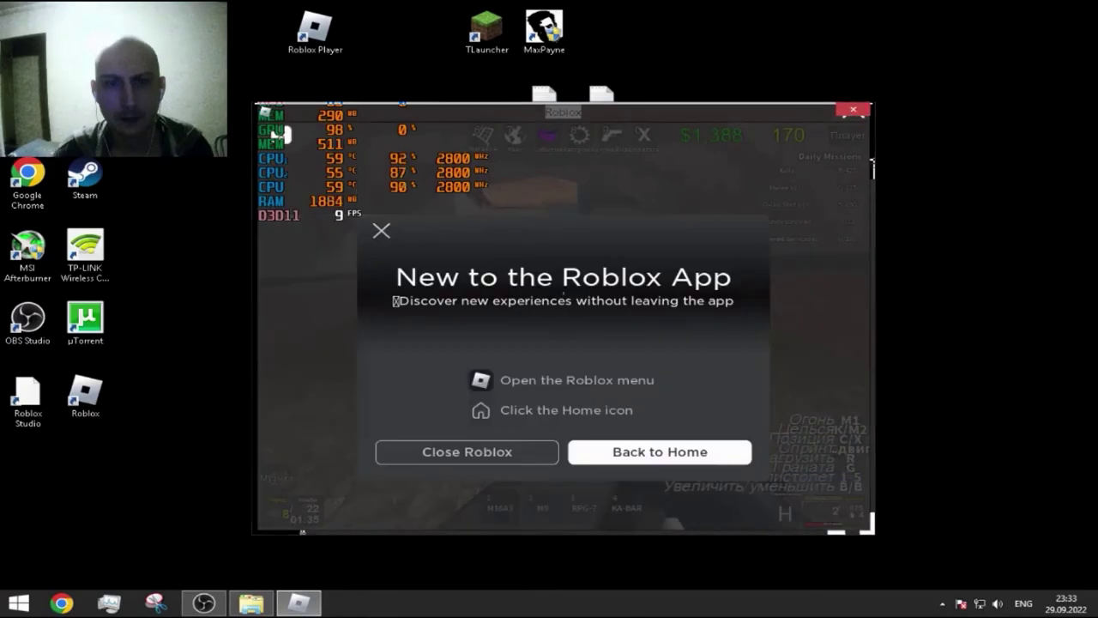
{"action": "left_click", "coordinate": [501, 463]}
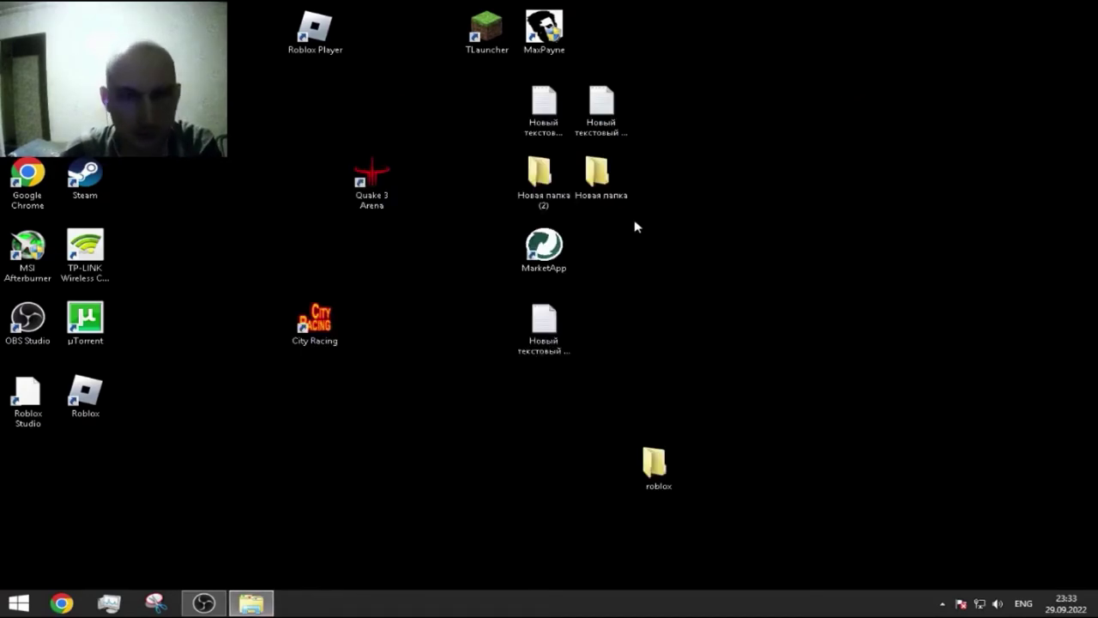
Open GlobalSettings_4 from the Roblox local data folder and set the VideoQuality token to 1.
{"action": "left_click", "coordinate": [251, 603]}
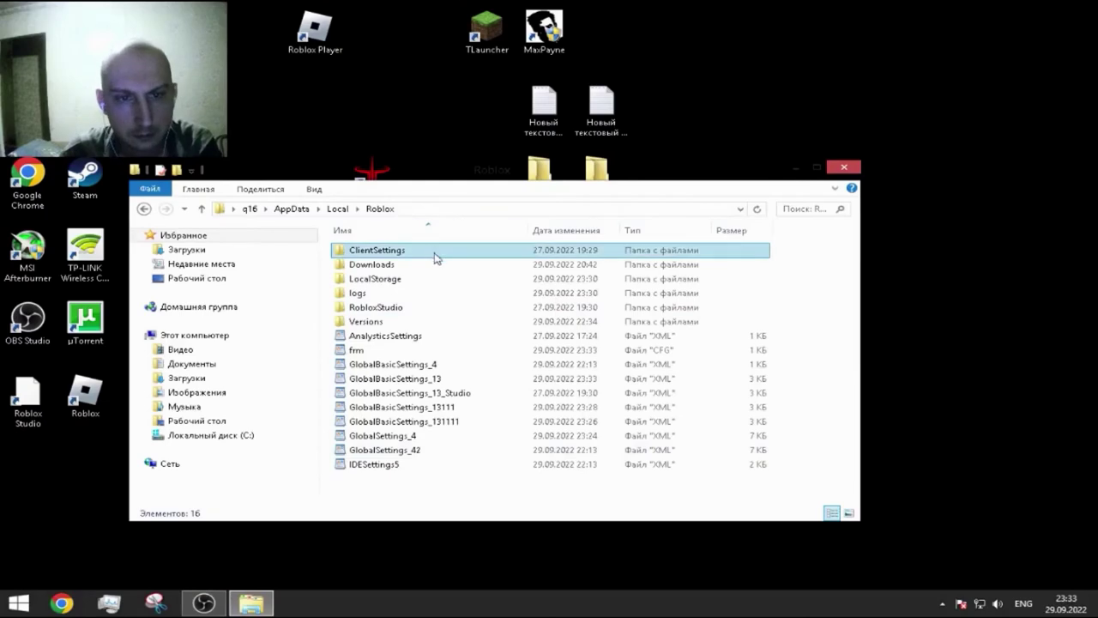
{"action": "double_click", "coordinate": [408, 438]}
{"action": "scroll", "coordinate": [723, 309], "scroll_direction": "down", "scroll_amount": 3}
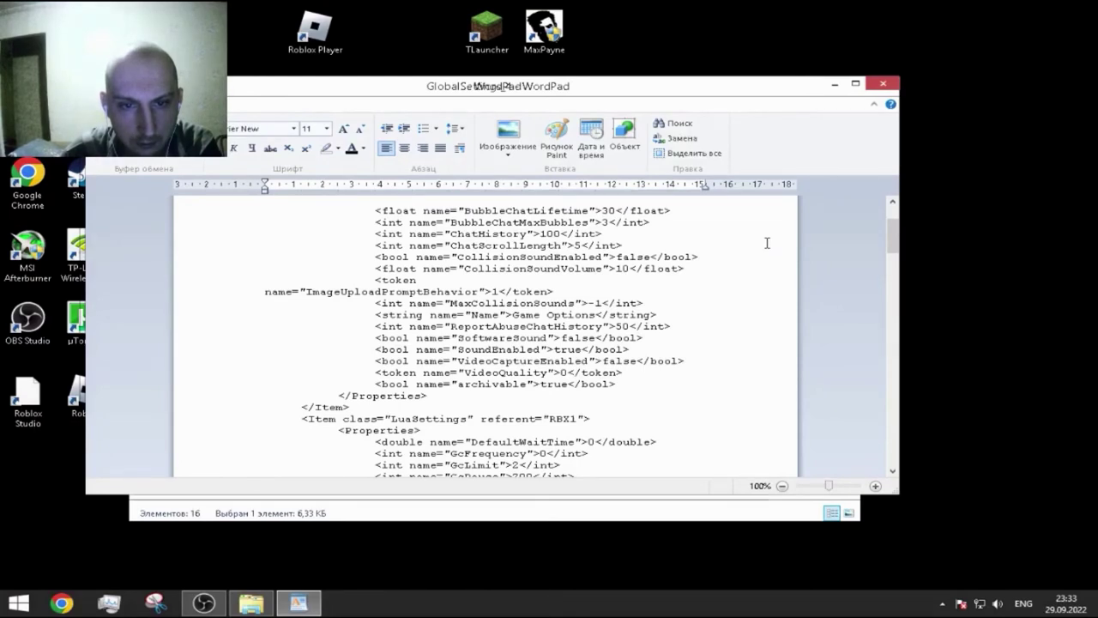
{"action": "double_click", "coordinate": [564, 372]}
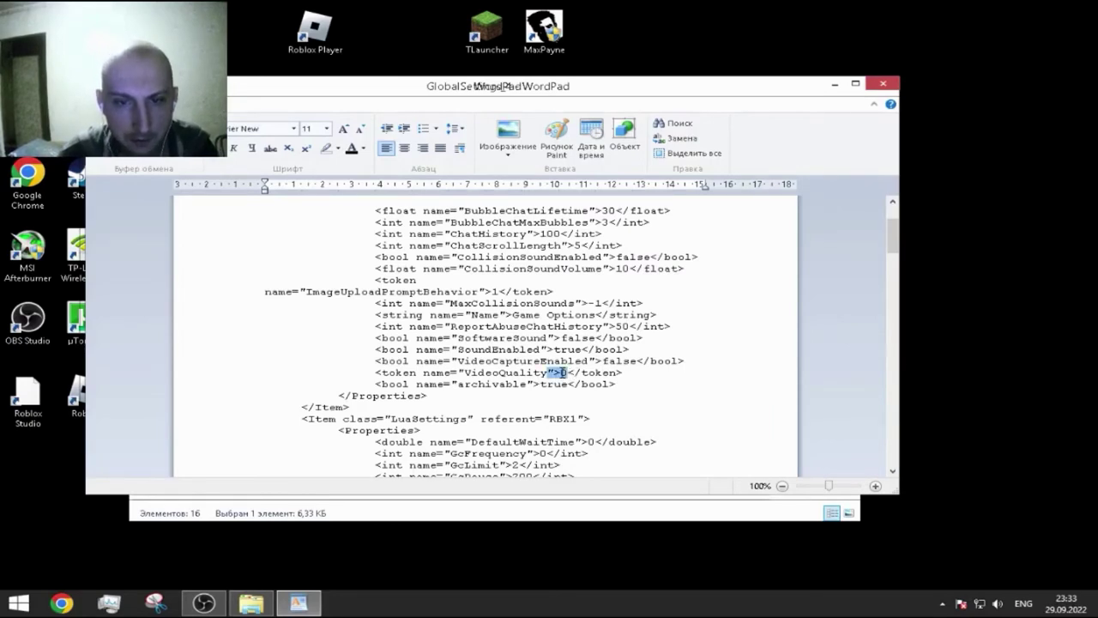
{"action": "left_click", "coordinate": [567, 372]}
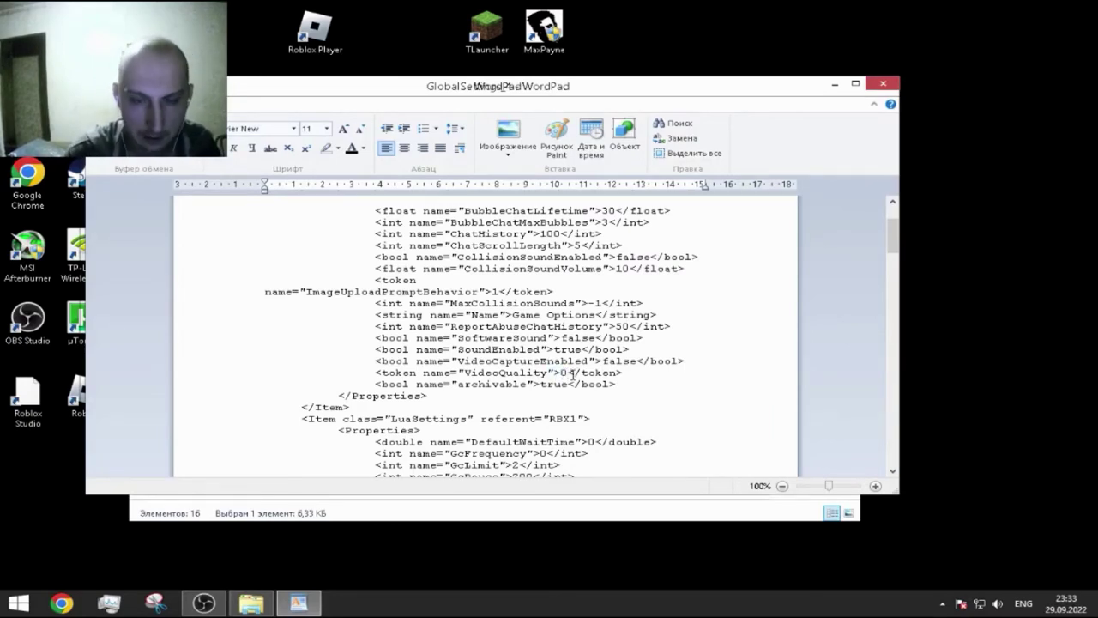
{"action": "key", "text": "BackSpace"}
{"action": "type", "text": "1"}
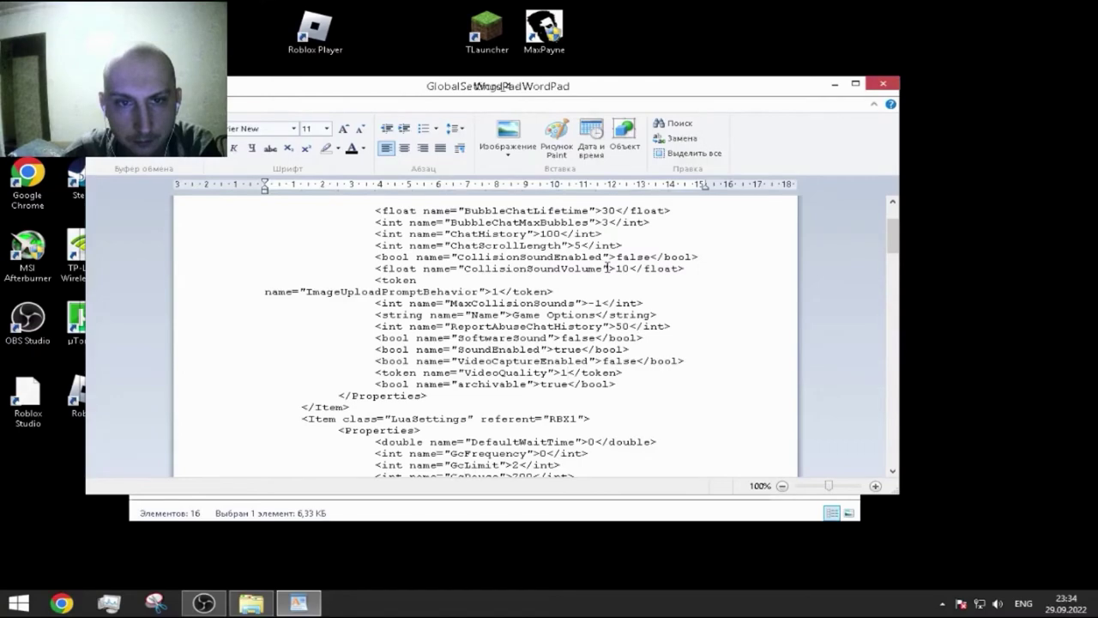
Review GlobalSettings_4 down to its closing Rendering properties and check the YouTube live chat popout.
{"action": "scroll", "coordinate": [607, 269], "scroll_direction": "up", "scroll_amount": 3}
{"action": "scroll", "coordinate": [608, 269], "scroll_direction": "down", "scroll_amount": 7}
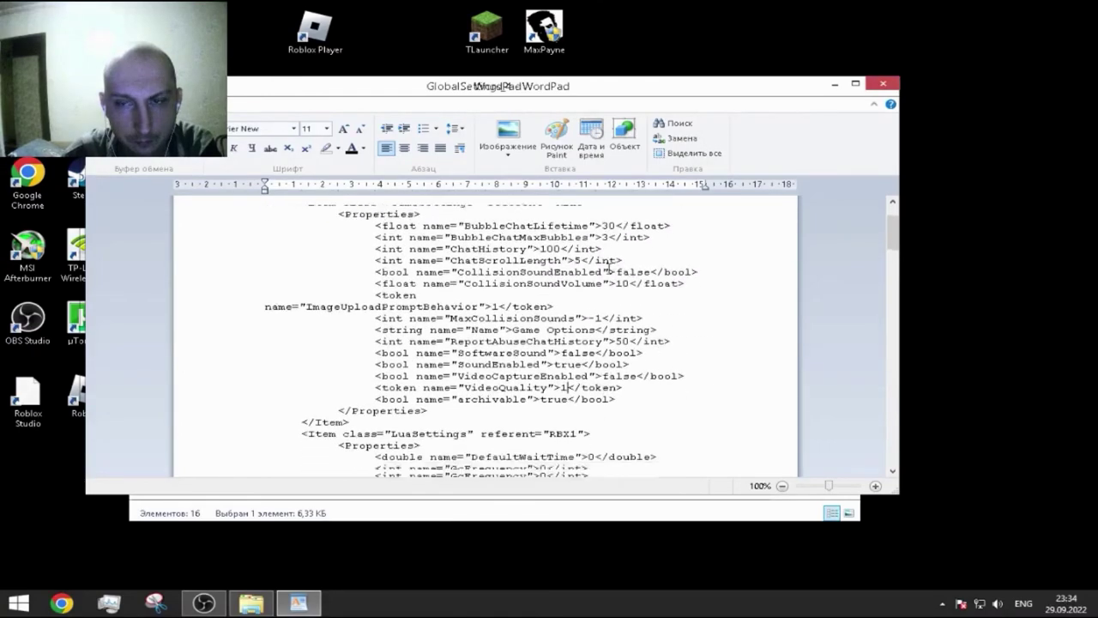
{"action": "left_click_drag", "start_coordinate": [892, 254], "coordinate": [873, 461]}
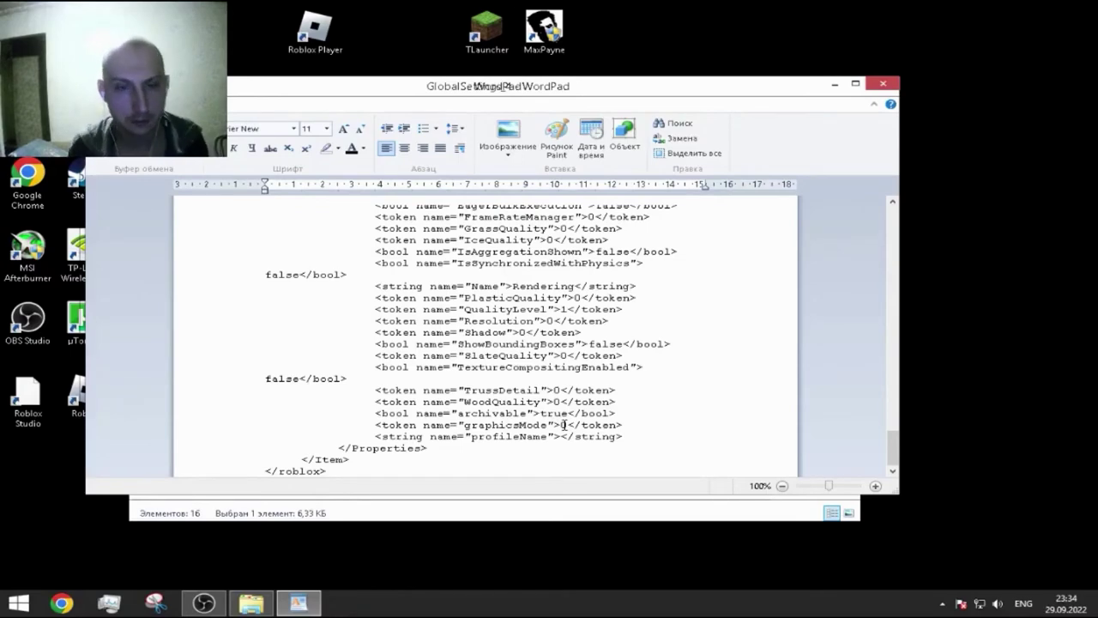
{"action": "key", "text": "alt+Tab"}
{"action": "key", "text": "alt+Tab"}
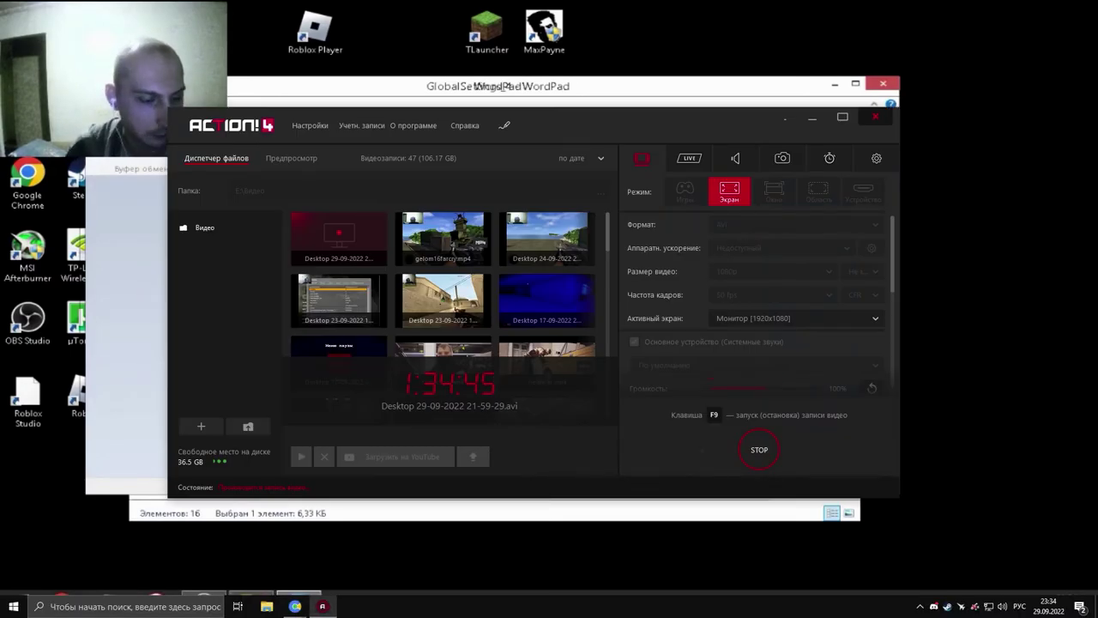
{"action": "key", "text": "alt+Tab"}
{"action": "key", "text": "alt+Tab"}
{"action": "key", "text": "alt+Tab"}
{"action": "key", "text": "alt+Tab"}
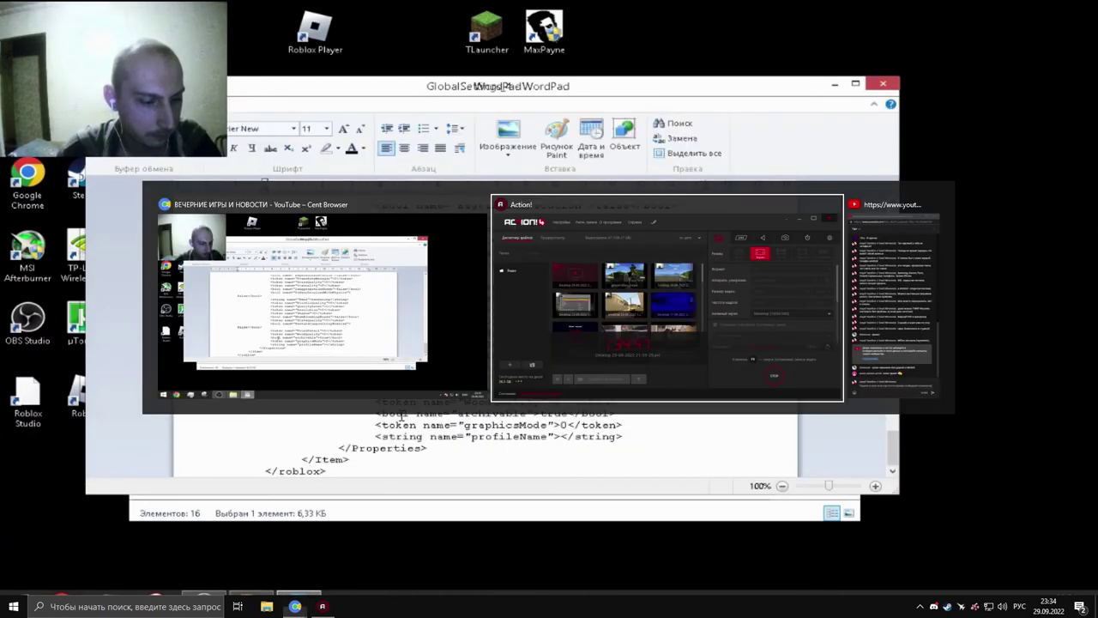
{"action": "key", "text": "alt+Tab"}
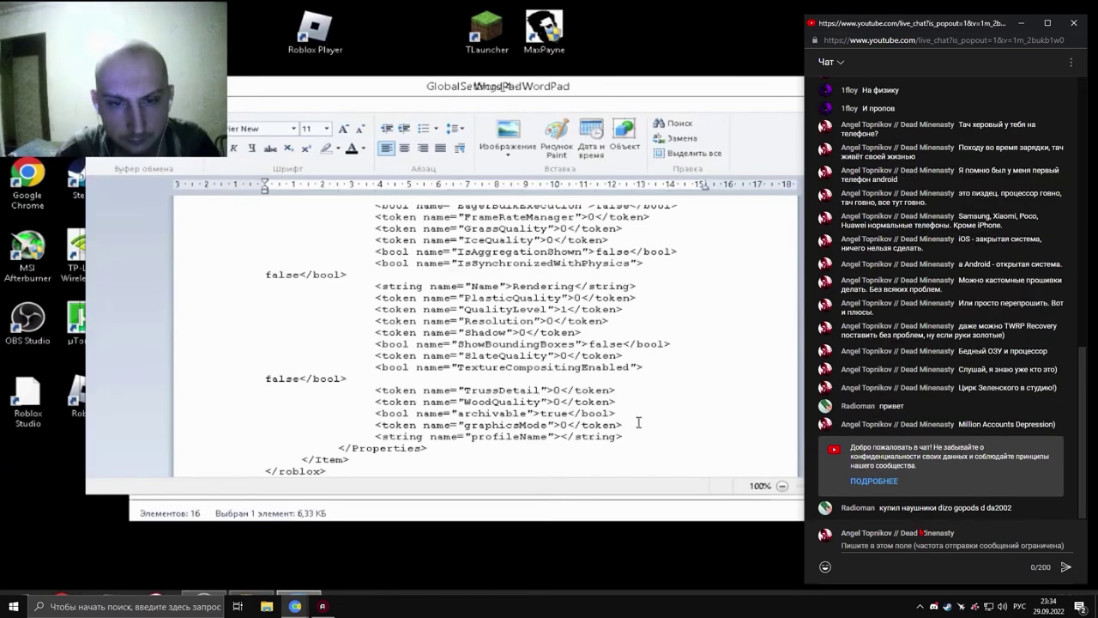
{"action": "key", "text": "alt+Tab"}
Copy the graphicsMode token line and search Google in Chrome for it as an exact quoted phrase.
{"action": "left_click_drag", "start_coordinate": [625, 425], "coordinate": [377, 426]}
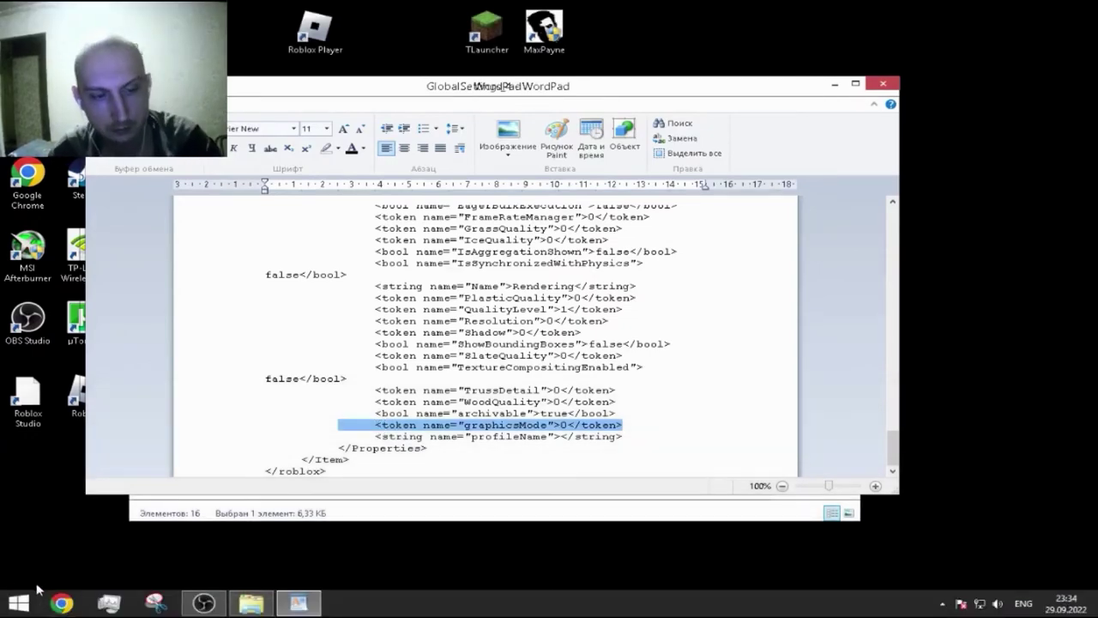
{"action": "left_click", "coordinate": [60, 603]}
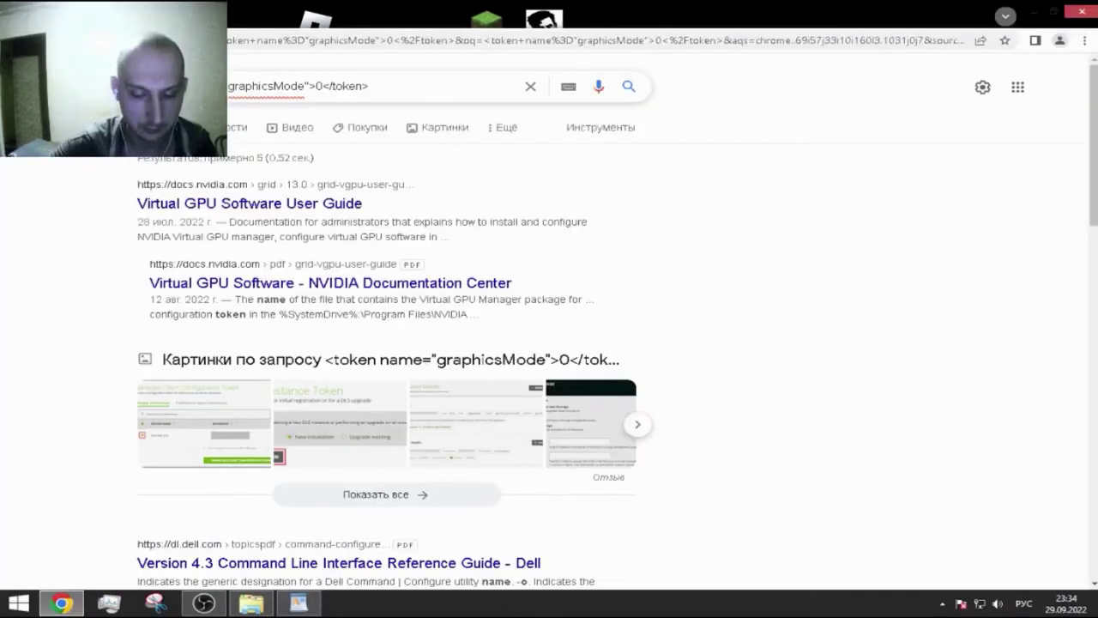
{"action": "key", "text": "alt+shift"}
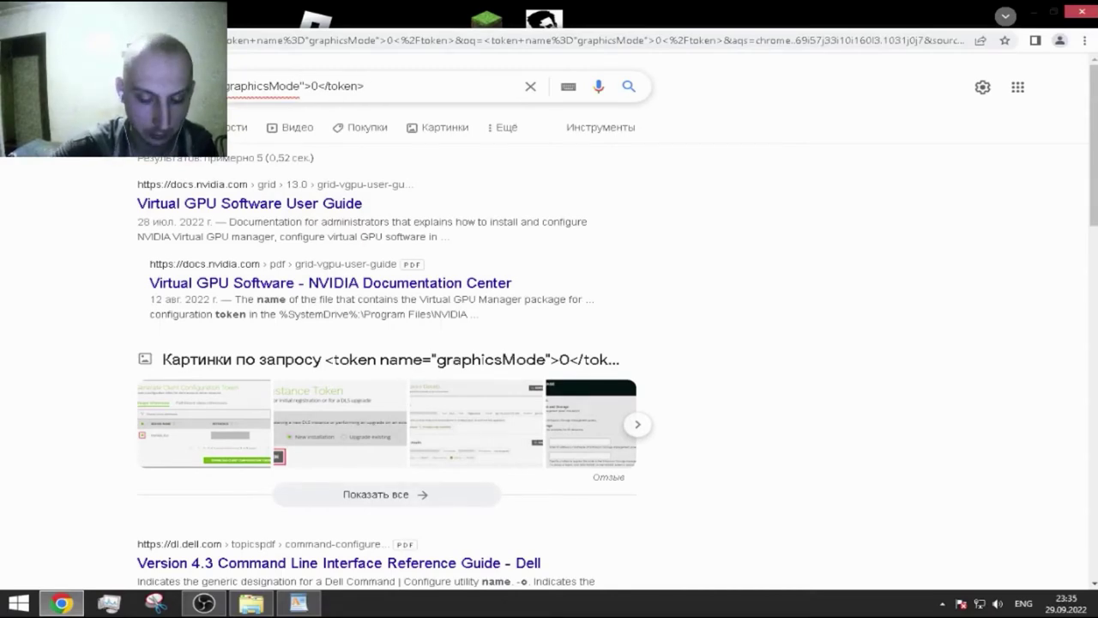
{"action": "type", "text": "\""}
{"action": "key", "text": "Return"}
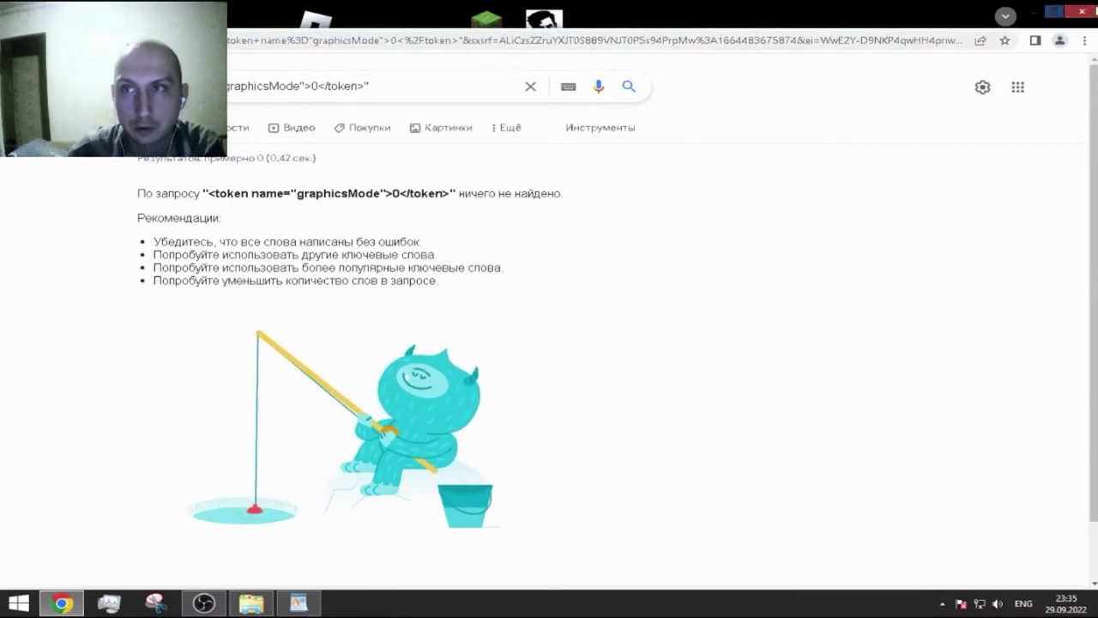
Return to GlobalSettings_4, set the graphicsMode token to 2, and close the file with its changes saved.
{"action": "left_click", "coordinate": [1054, 12]}
{"action": "left_click", "coordinate": [693, 421]}
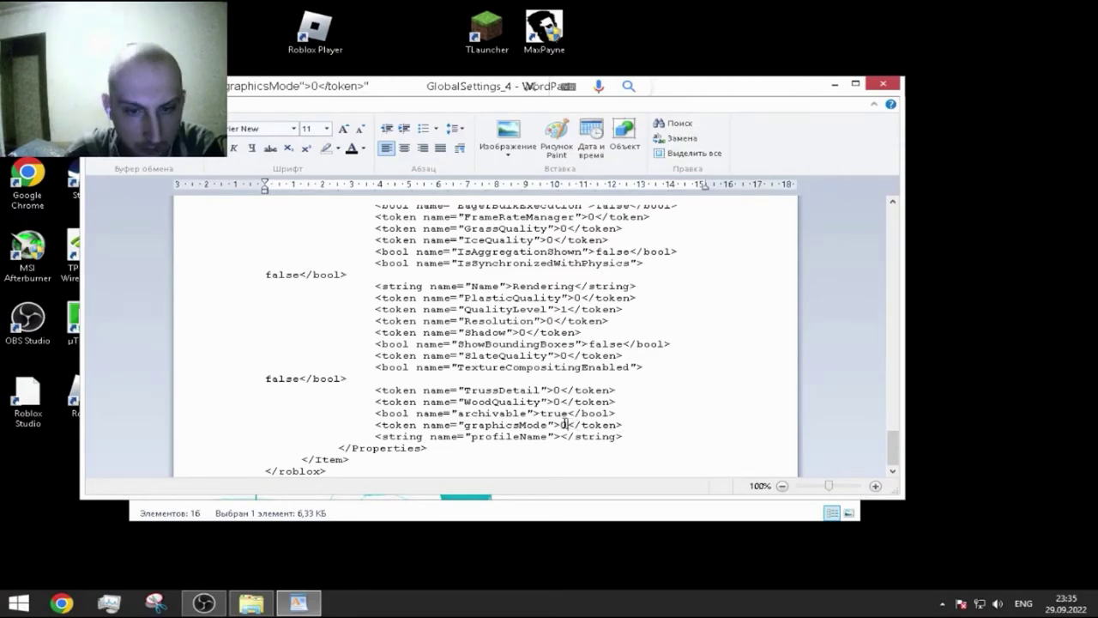
{"action": "left_click_drag", "start_coordinate": [565, 424], "coordinate": [563, 424]}
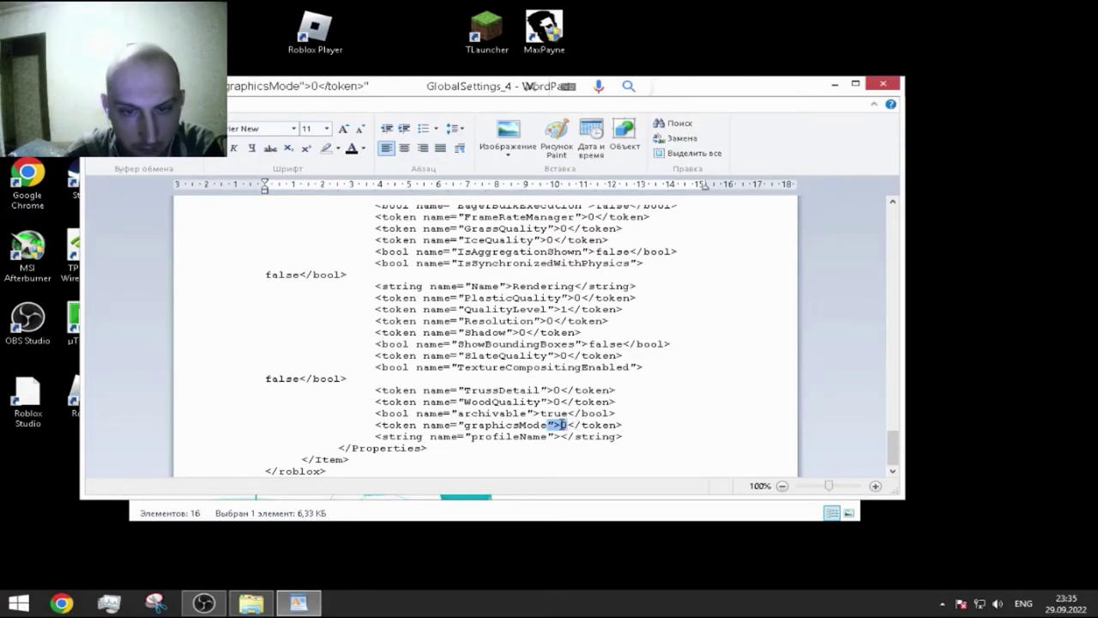
{"action": "left_click", "coordinate": [568, 425]}
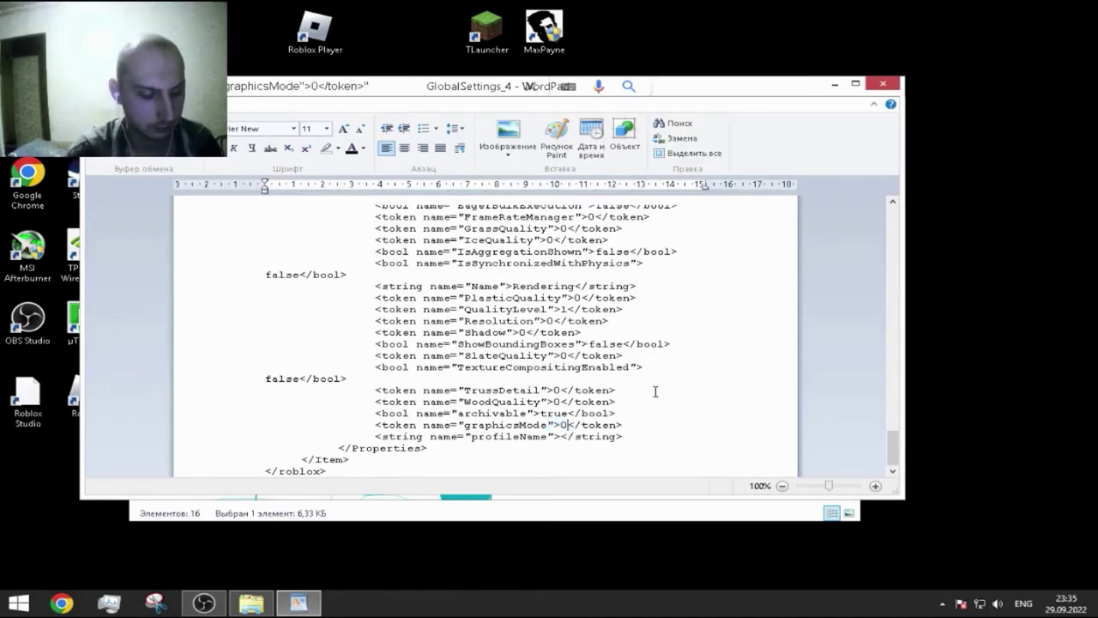
{"action": "key", "text": "BackSpace"}
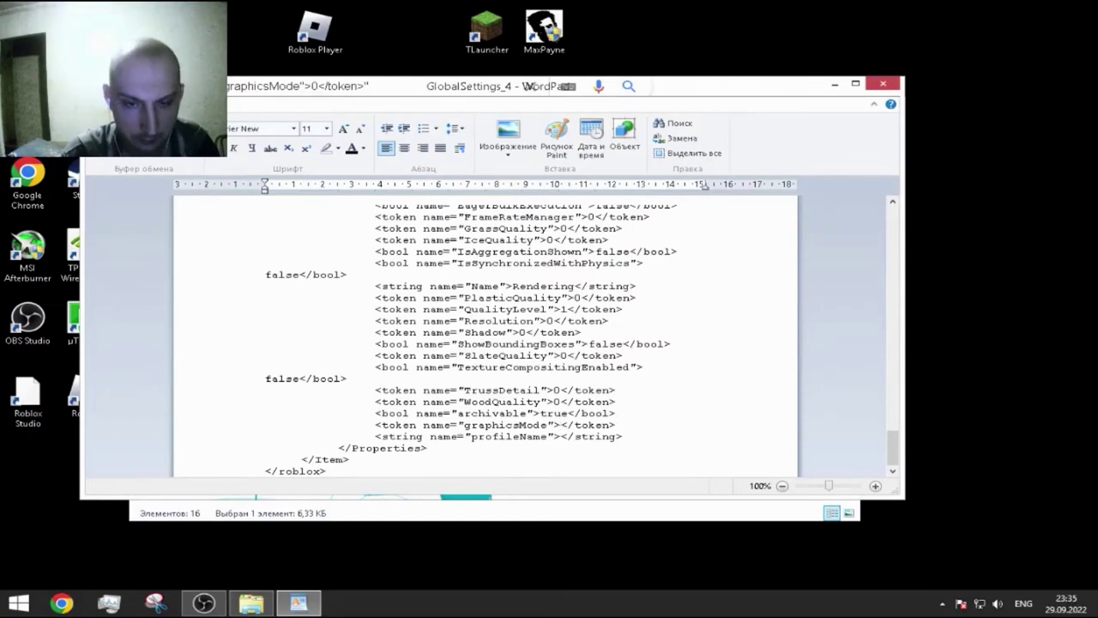
{"action": "type", "text": "2"}
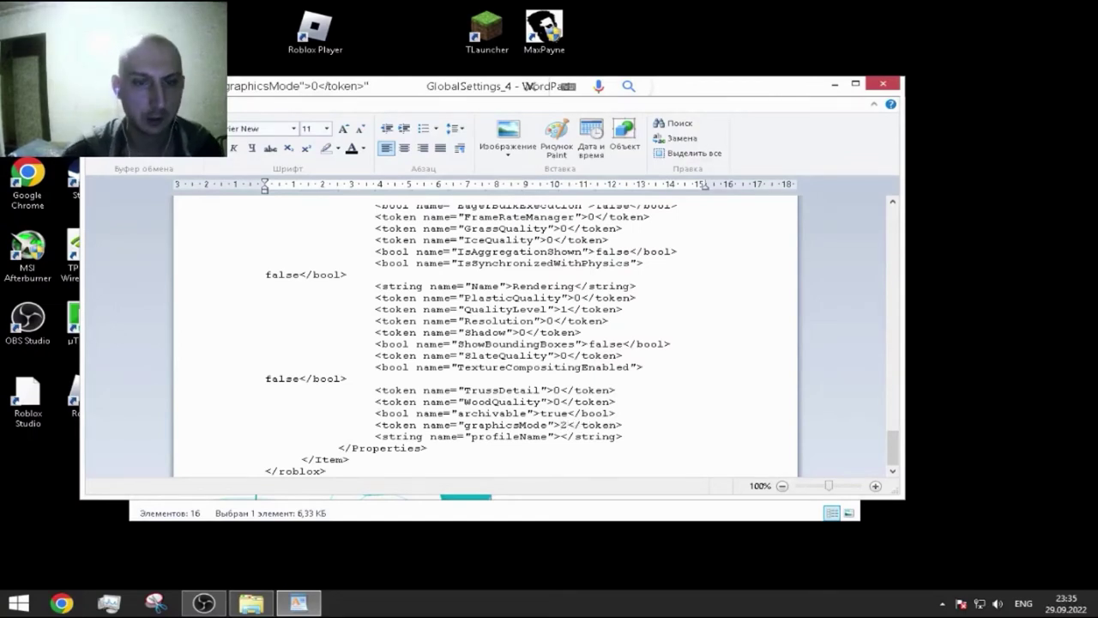
{"action": "left_click", "coordinate": [883, 84]}
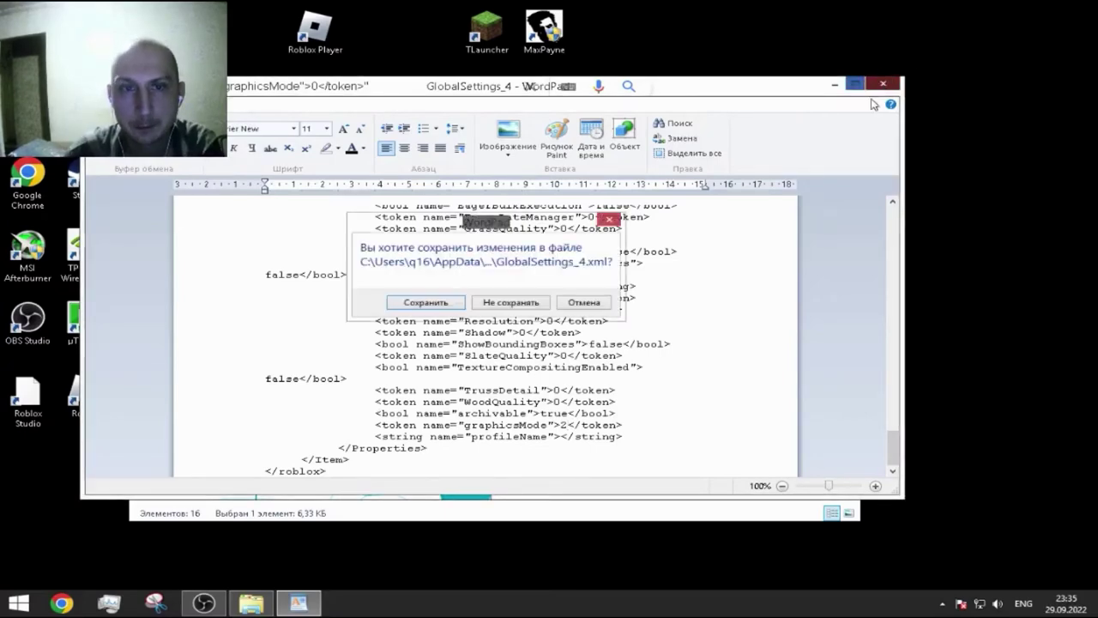
{"action": "key", "text": "Return"}
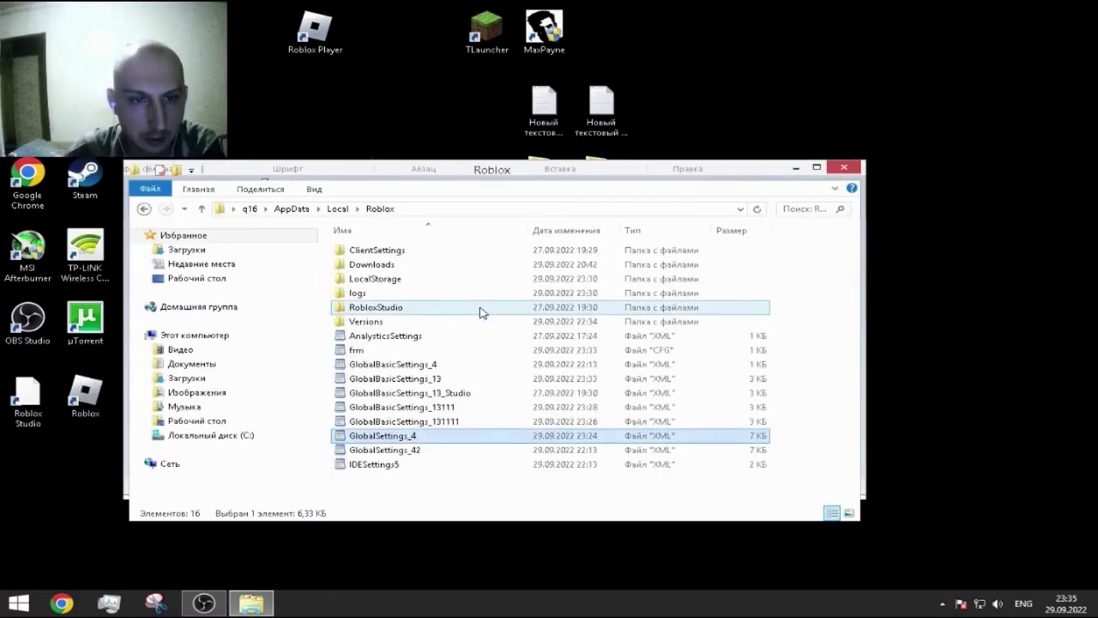
Reopen GlobalSettings_4 and compare its VideoQuality and rendering tokens with those in GlobalSettings_42.
{"action": "double_click", "coordinate": [421, 435]}
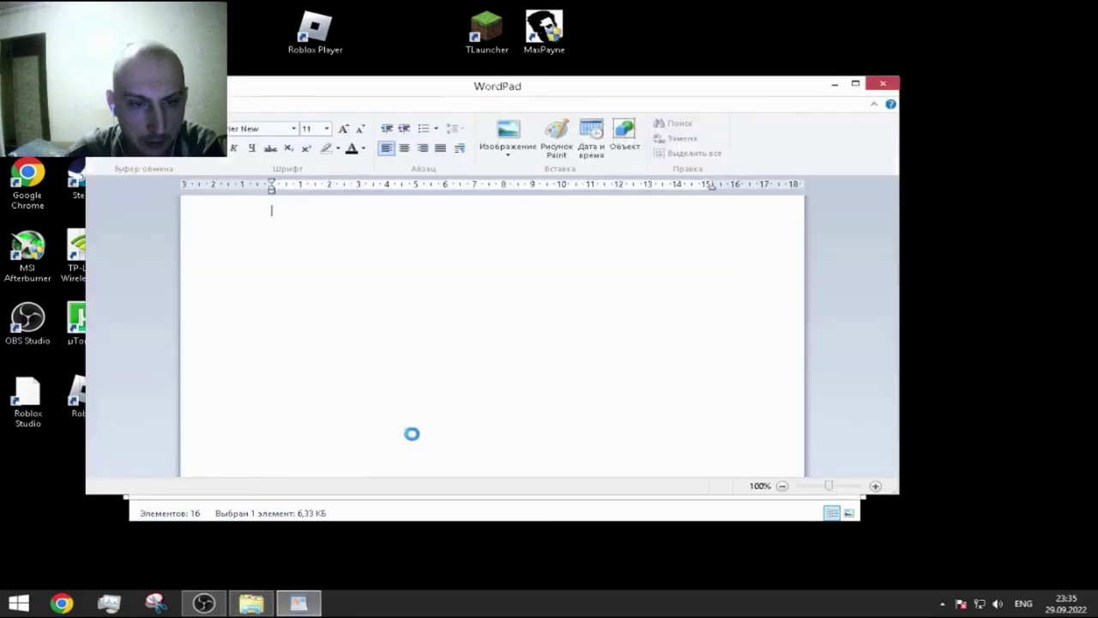
{"action": "scroll", "coordinate": [528, 405], "scroll_direction": "down", "scroll_amount": 3}
{"action": "scroll", "coordinate": [528, 404], "scroll_direction": "down", "scroll_amount": 6}
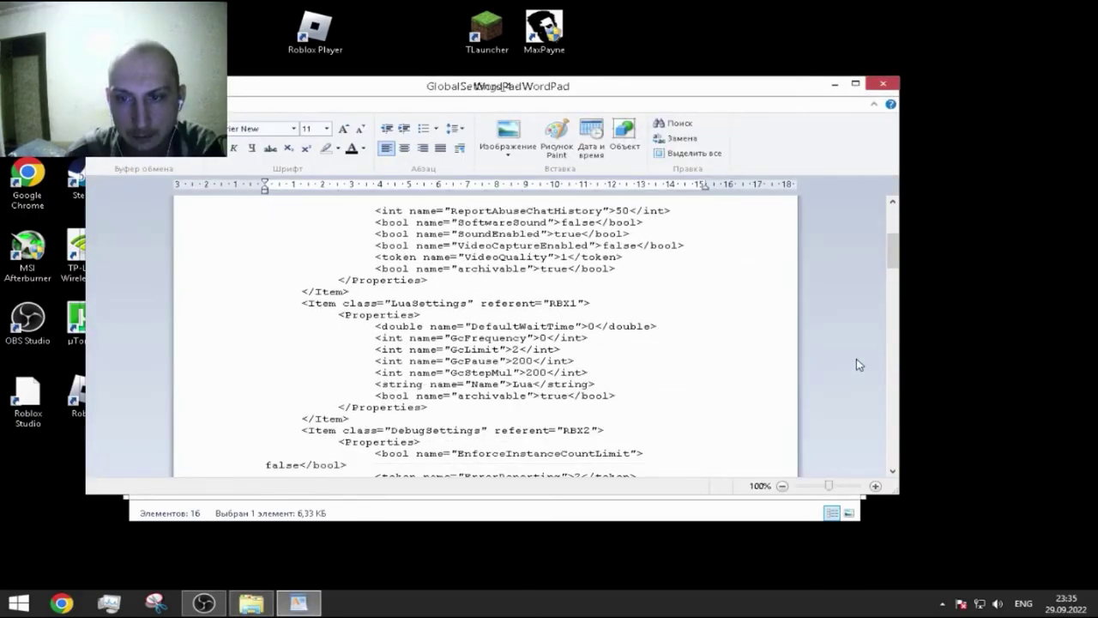
{"action": "left_click", "coordinate": [884, 87]}
{"action": "double_click", "coordinate": [417, 452]}
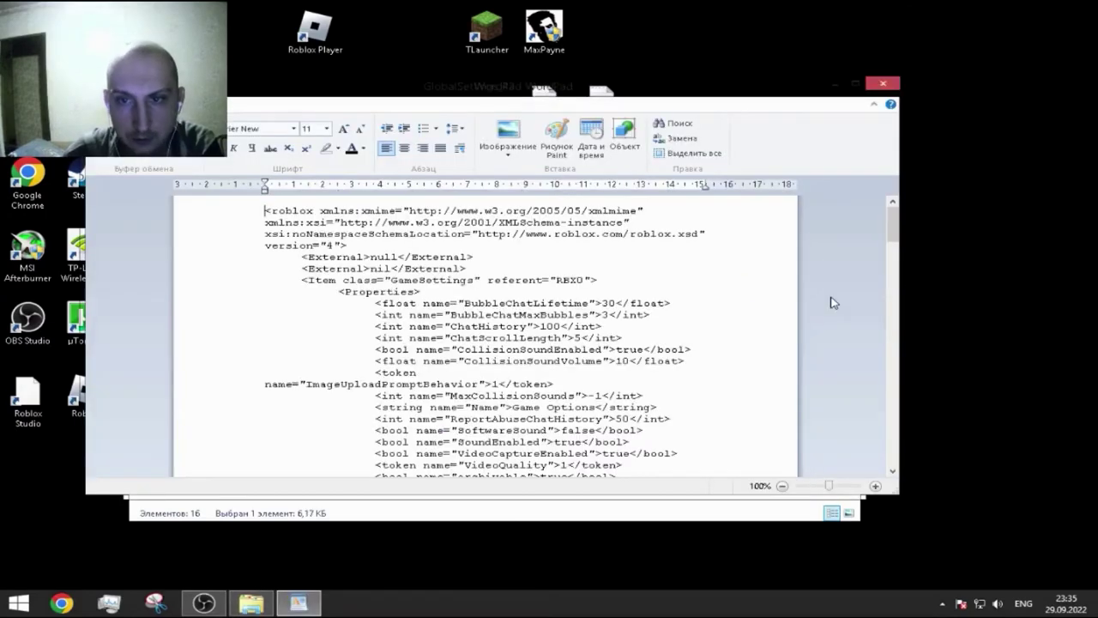
{"action": "left_click_drag", "start_coordinate": [893, 227], "coordinate": [862, 483]}
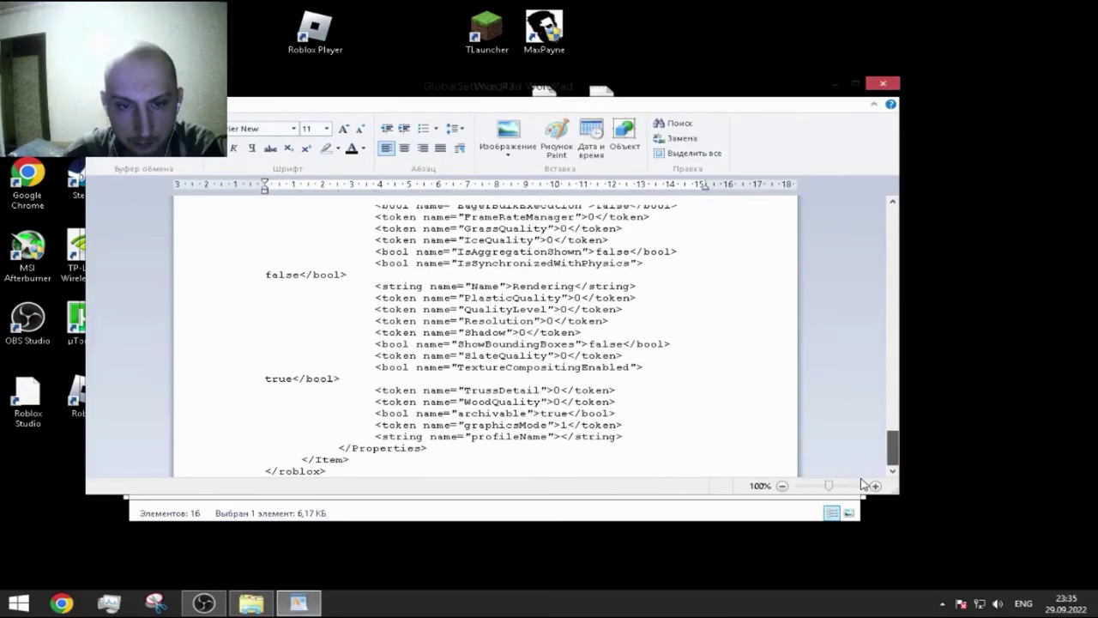
{"action": "left_click", "coordinate": [883, 83]}
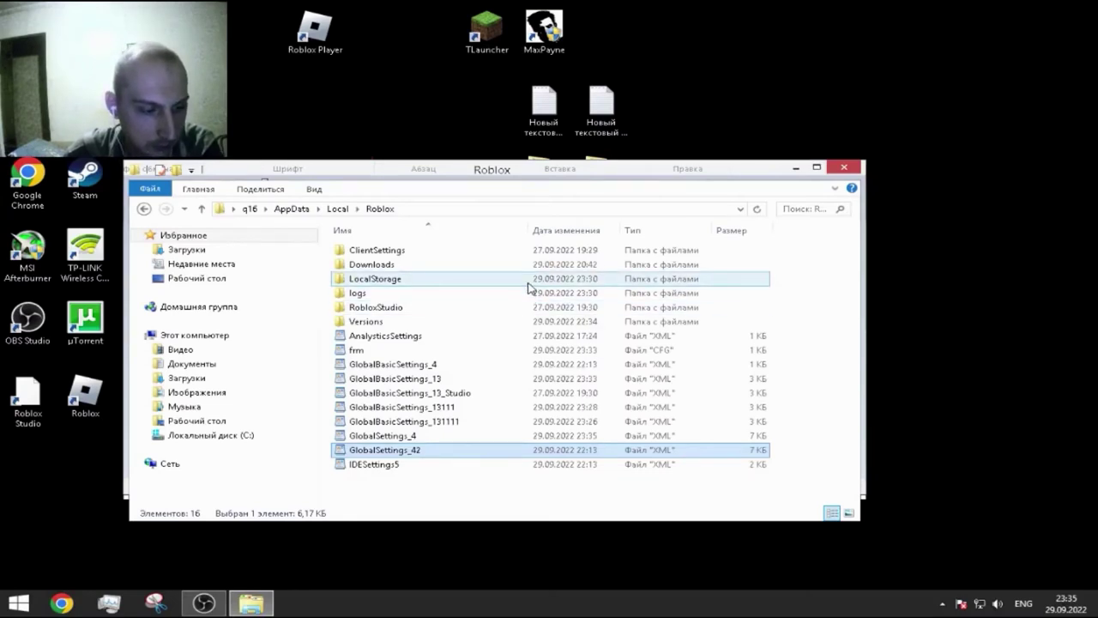
{"action": "double_click", "coordinate": [392, 438]}
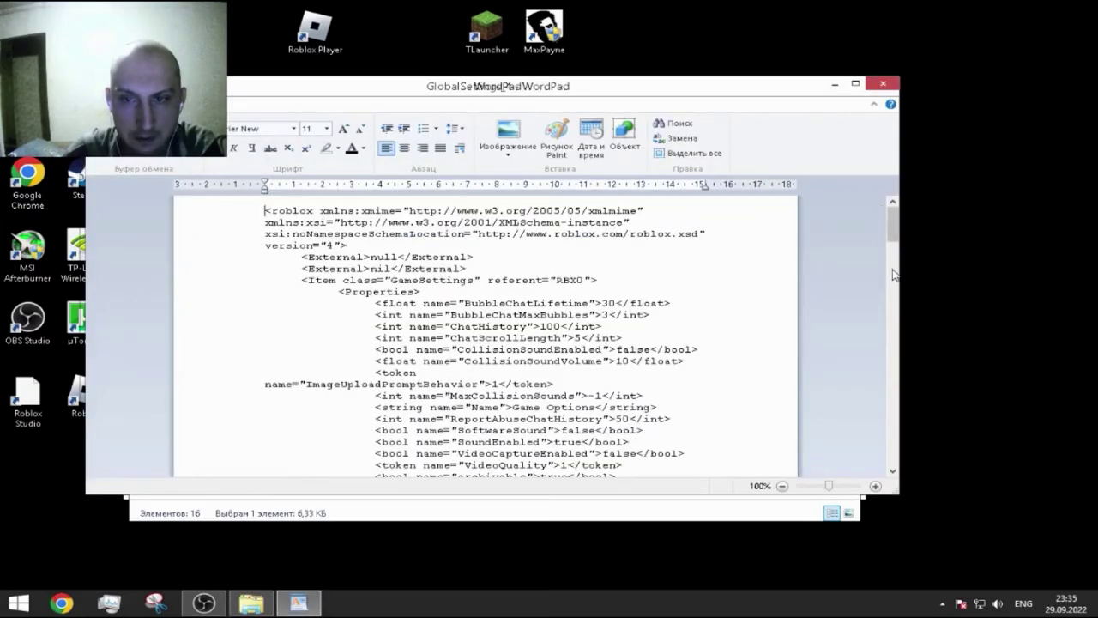
{"action": "left_click", "coordinate": [882, 83]}
Minimize the folder window, start Roblox Player from the desktop and maximize its window.
{"action": "left_click", "coordinate": [796, 169]}
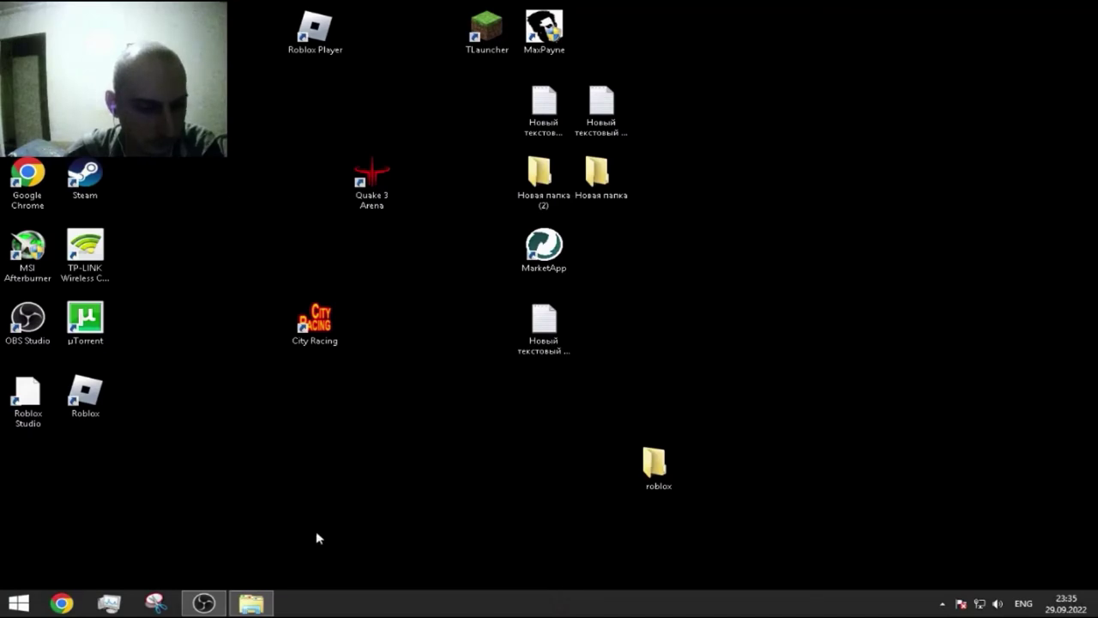
{"action": "left_click", "coordinate": [329, 42]}
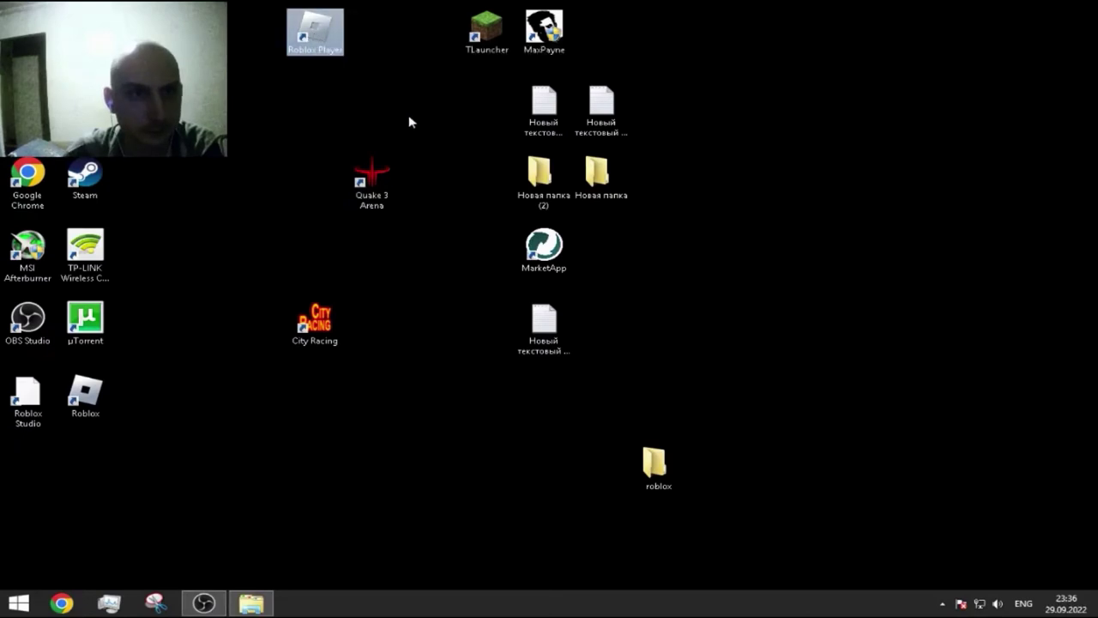
{"action": "key", "text": "Return"}
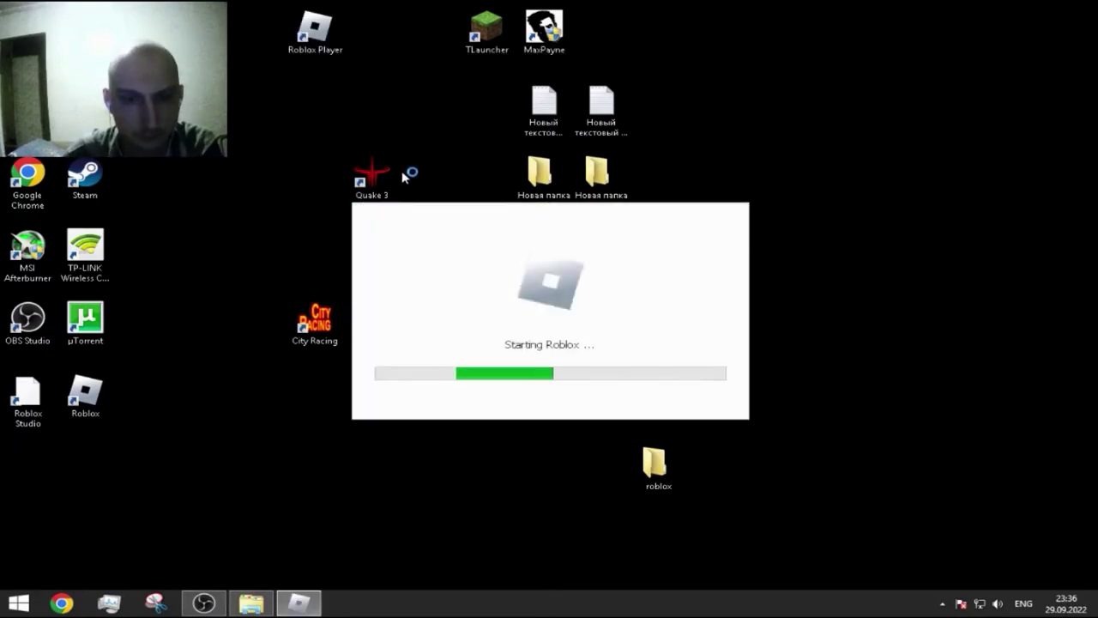
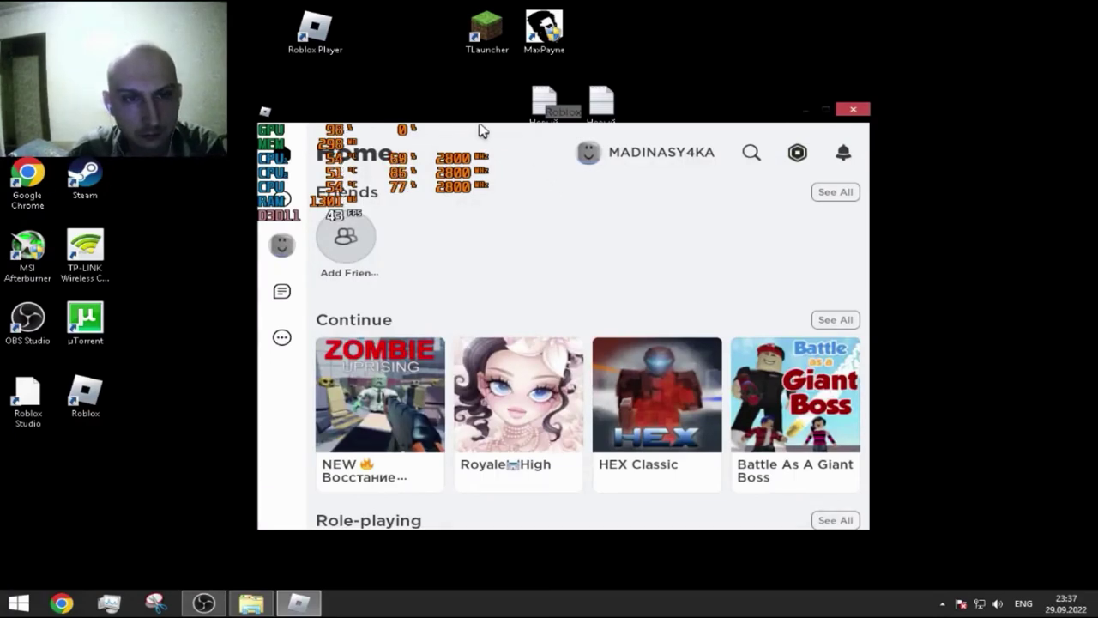
{"action": "left_click", "coordinate": [818, 102]}
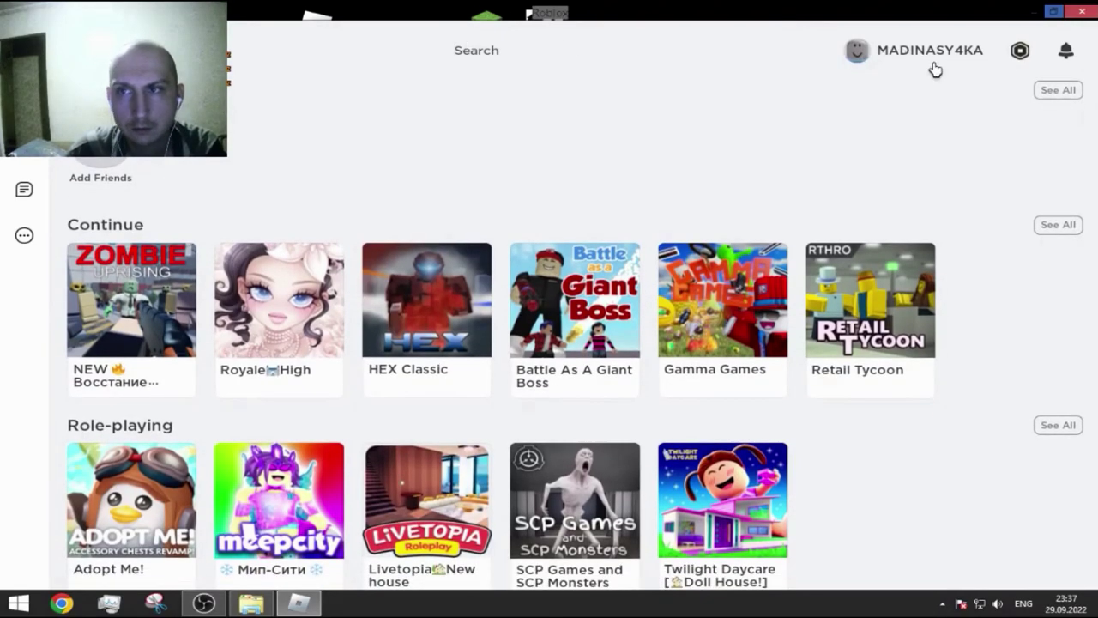
Open the Settings page of the Roblox app to view its available options.
{"action": "left_click", "coordinate": [1021, 60]}
{"action": "left_click", "coordinate": [24, 235]}
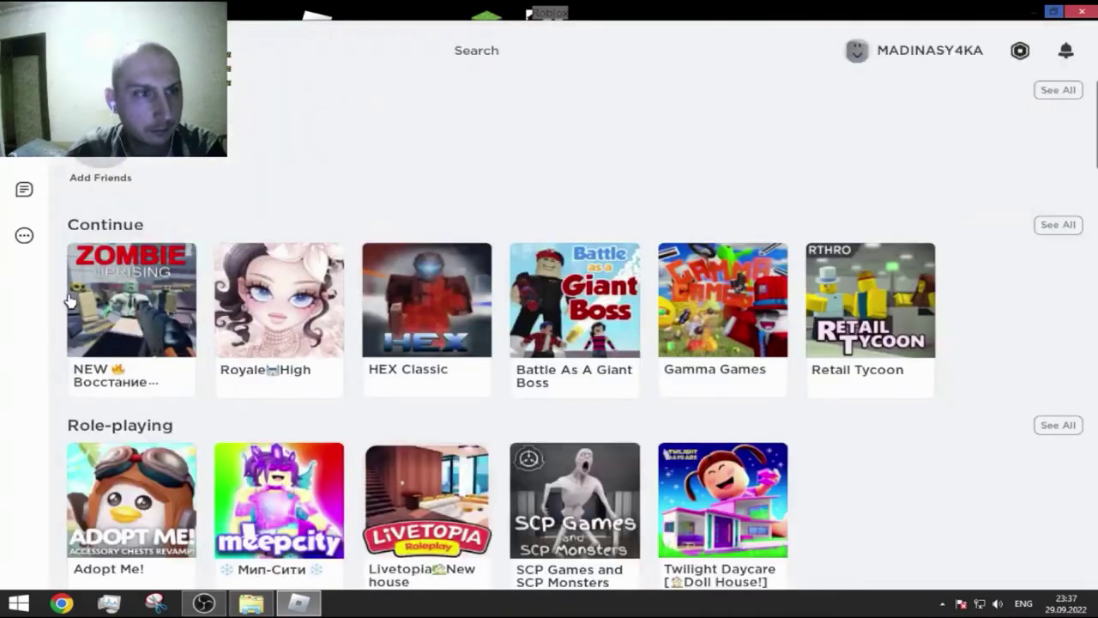
{"action": "left_click", "coordinate": [23, 237]}
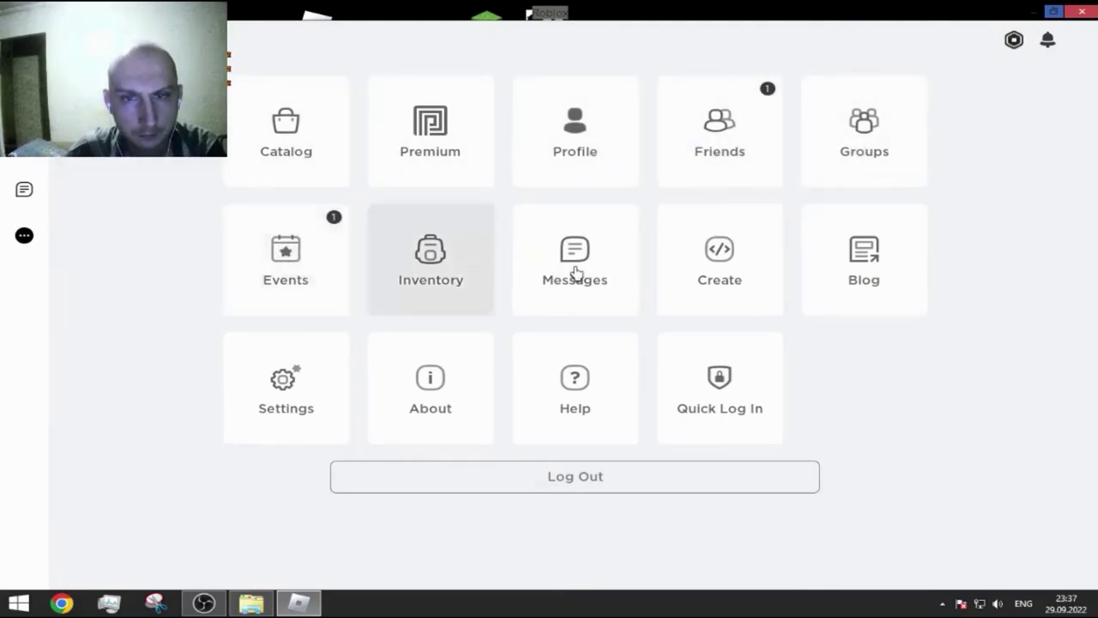
{"action": "left_click", "coordinate": [276, 387]}
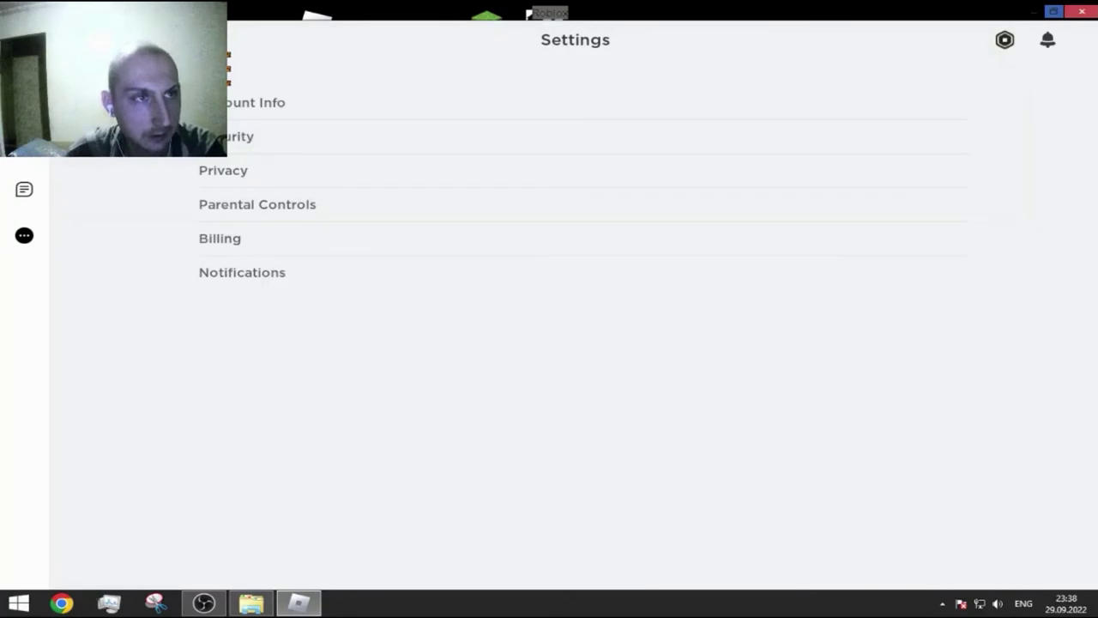
Leave the Settings page and return to the Roblox home page.
{"action": "left_click", "coordinate": [25, 235]}
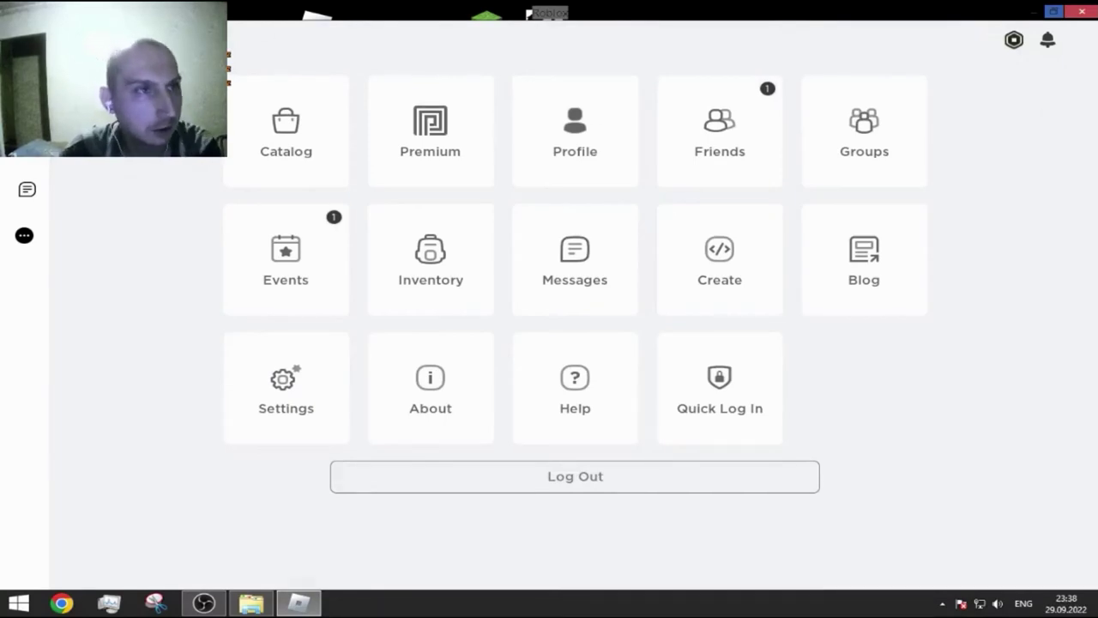
{"action": "left_click", "coordinate": [26, 52]}
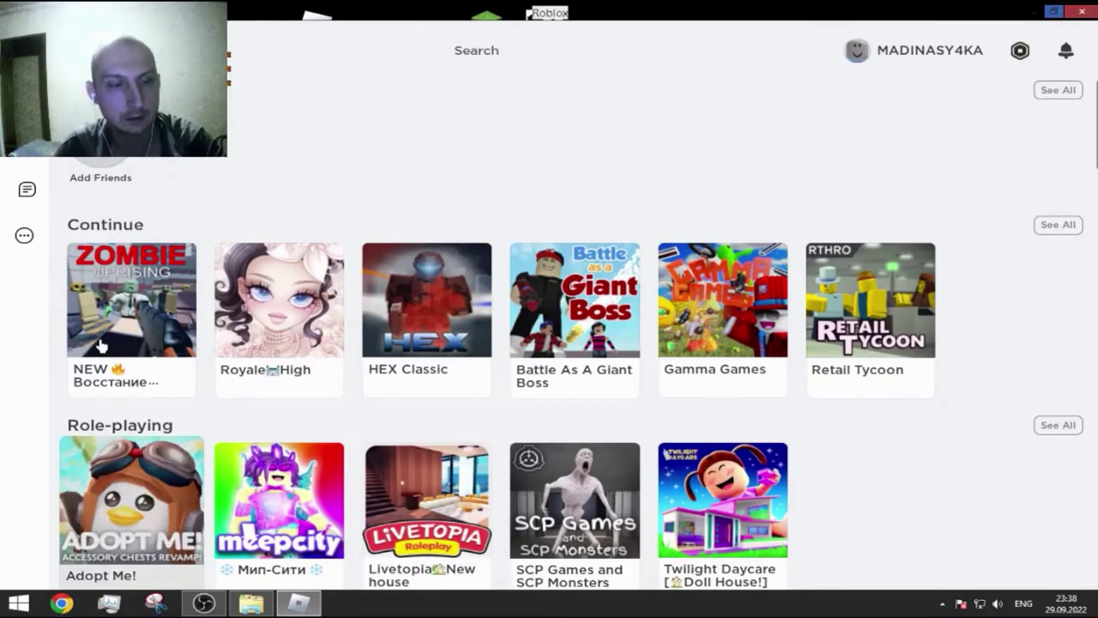
Switch to Chrome, open the Roblox support article "Внутриигровые настройки и Помощь" and read its settings and help sections.
{"action": "key", "text": "alt+Tab"}
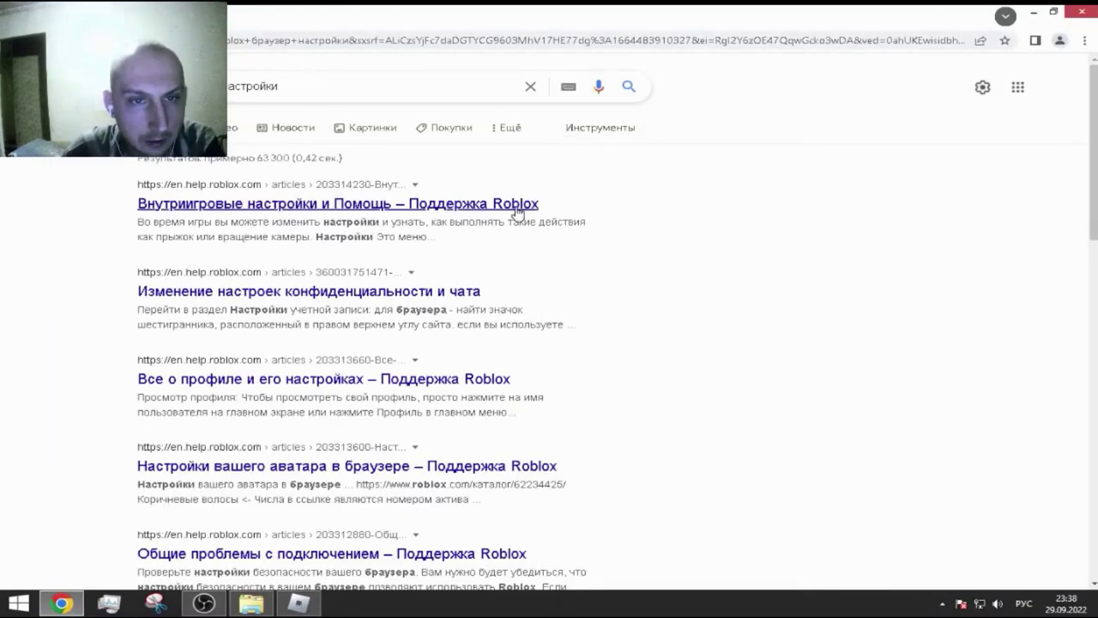
{"action": "right_click", "coordinate": [392, 211]}
{"action": "left_click", "coordinate": [392, 206]}
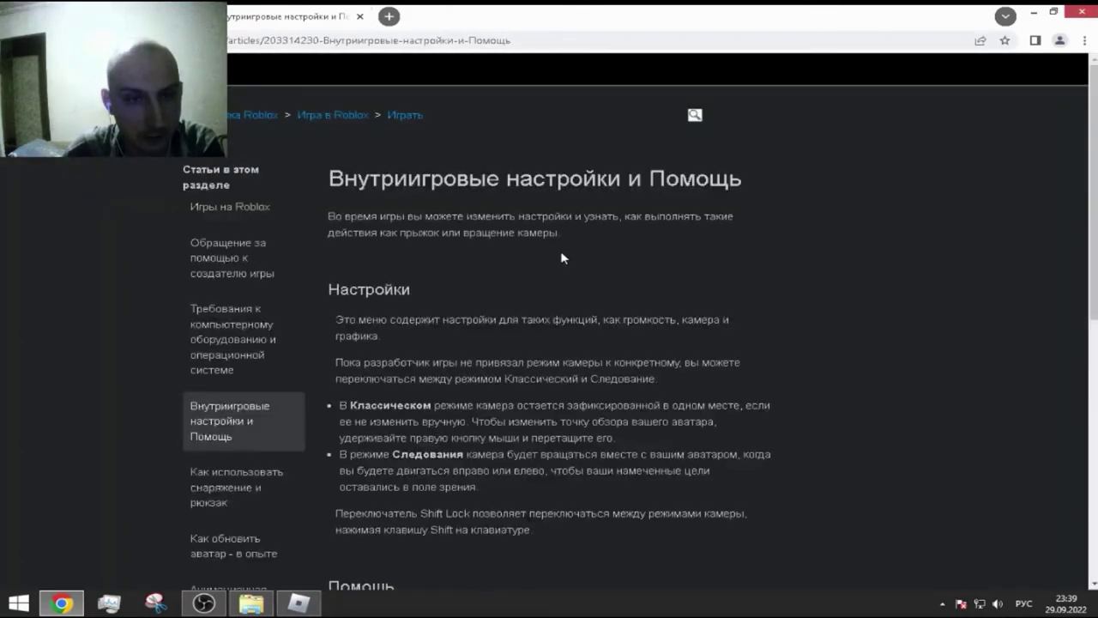
{"action": "scroll", "coordinate": [333, 298], "scroll_direction": "down", "scroll_amount": 2}
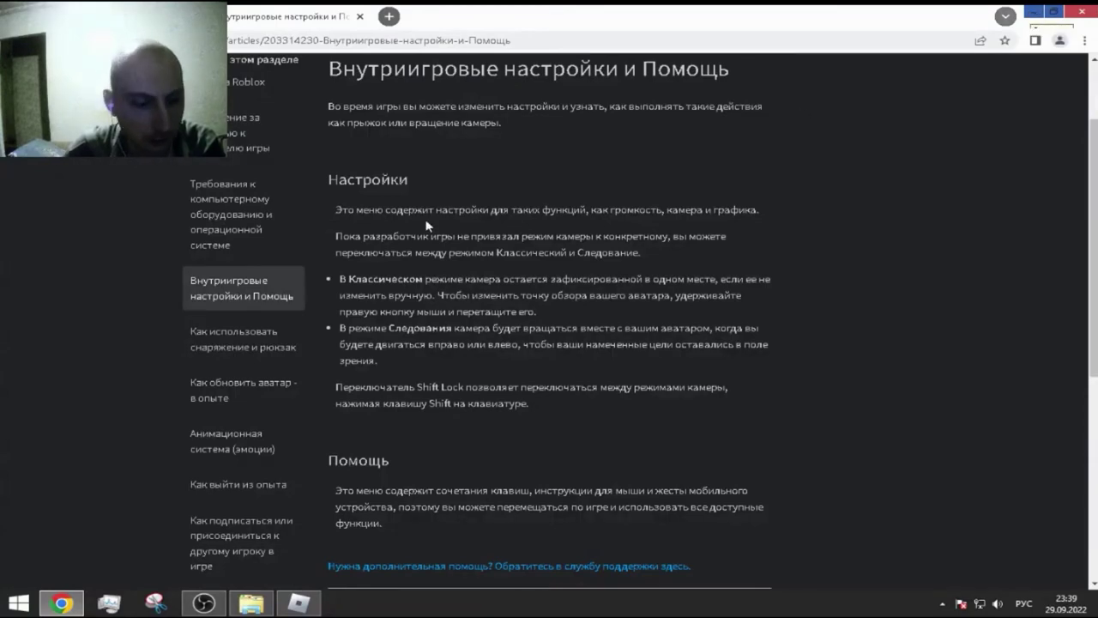
{"action": "scroll", "coordinate": [329, 410], "scroll_direction": "down", "scroll_amount": 2}
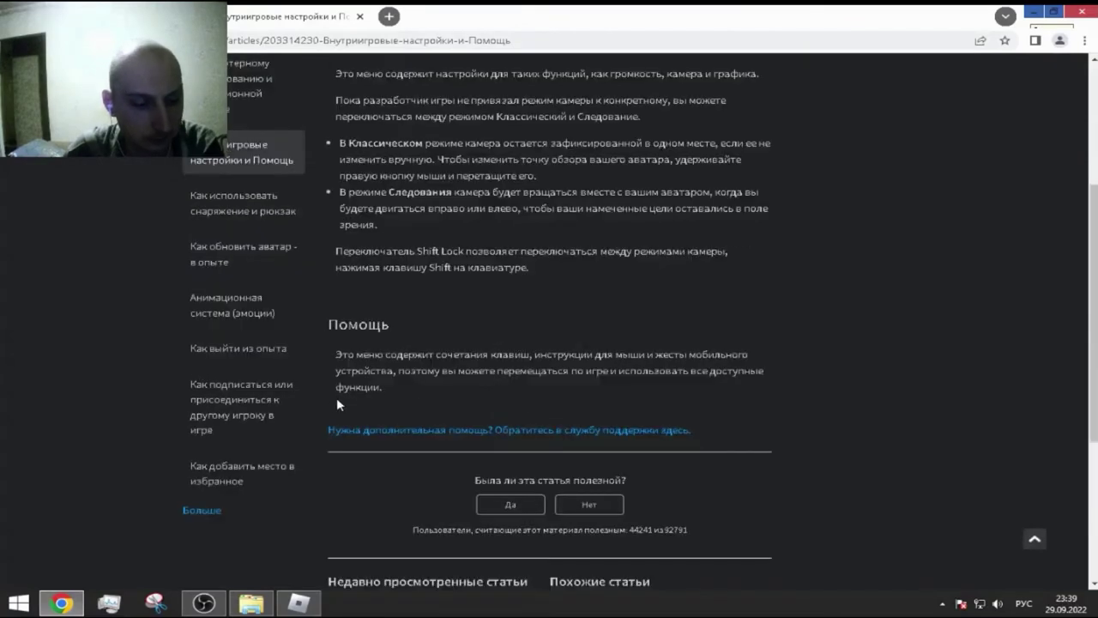
{"action": "scroll", "coordinate": [339, 392], "scroll_direction": "up", "scroll_amount": 3}
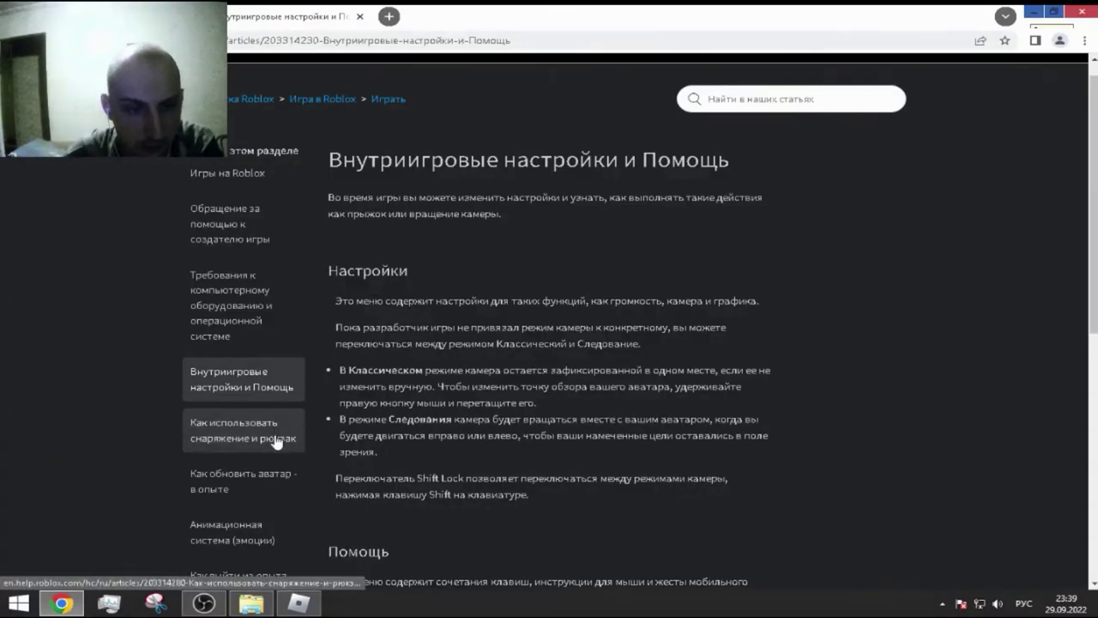
{"action": "scroll", "coordinate": [258, 531], "scroll_direction": "down", "scroll_amount": 2}
{"action": "scroll", "coordinate": [253, 501], "scroll_direction": "up", "scroll_amount": 3}
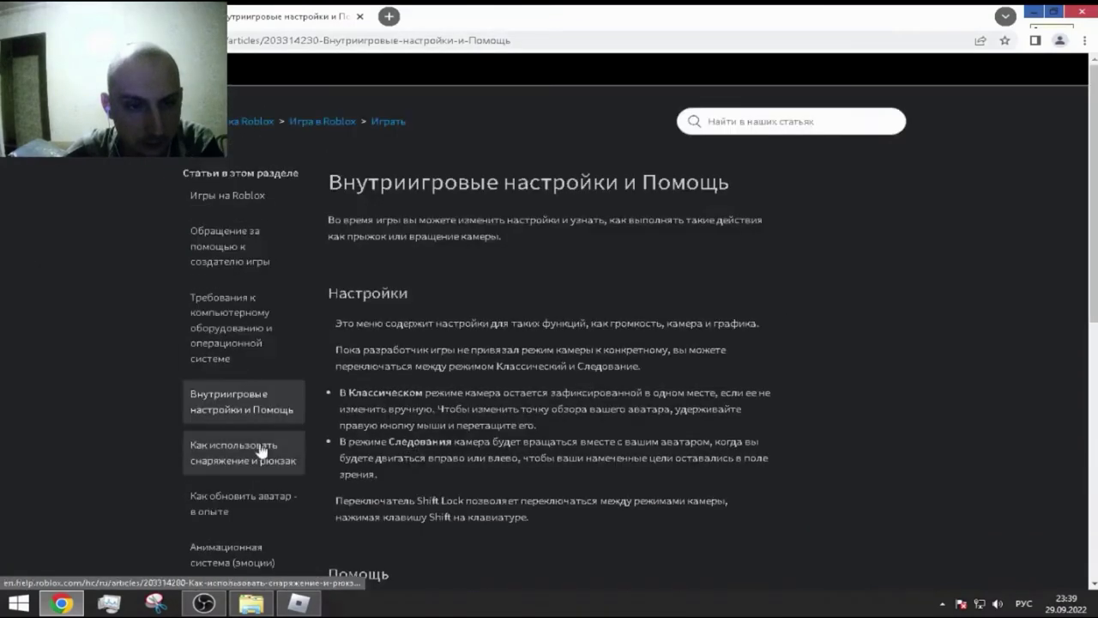
Open the article "Требования к компьютерному оборудованию и операционной системе" and read its operating system, hardware and internet requirements.
{"action": "left_click", "coordinate": [240, 338]}
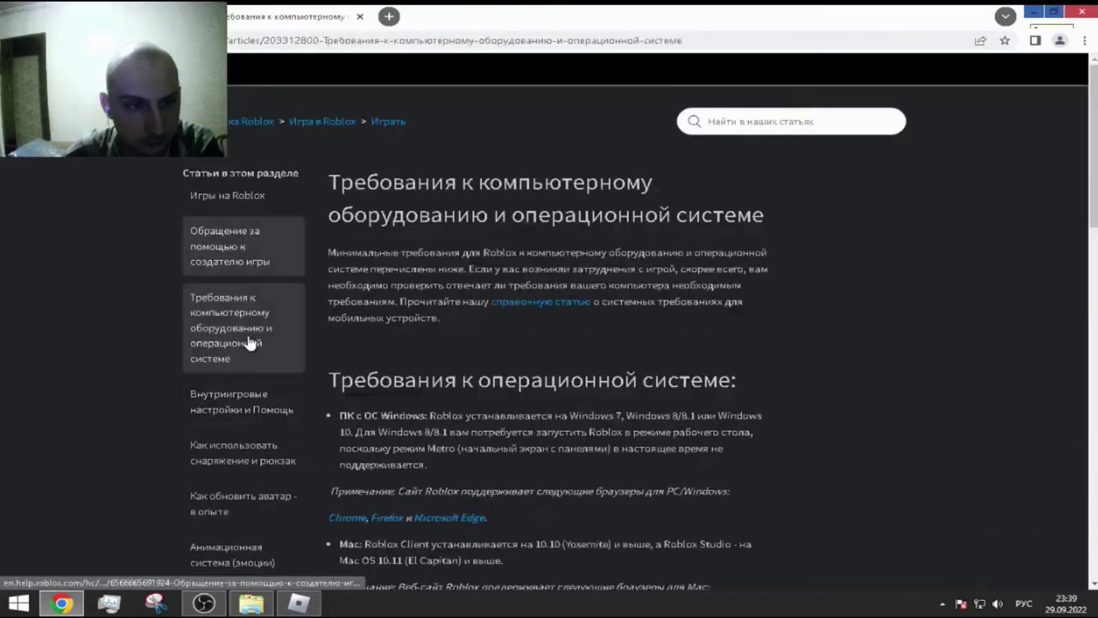
{"action": "scroll", "coordinate": [305, 355], "scroll_direction": "down", "scroll_amount": 1}
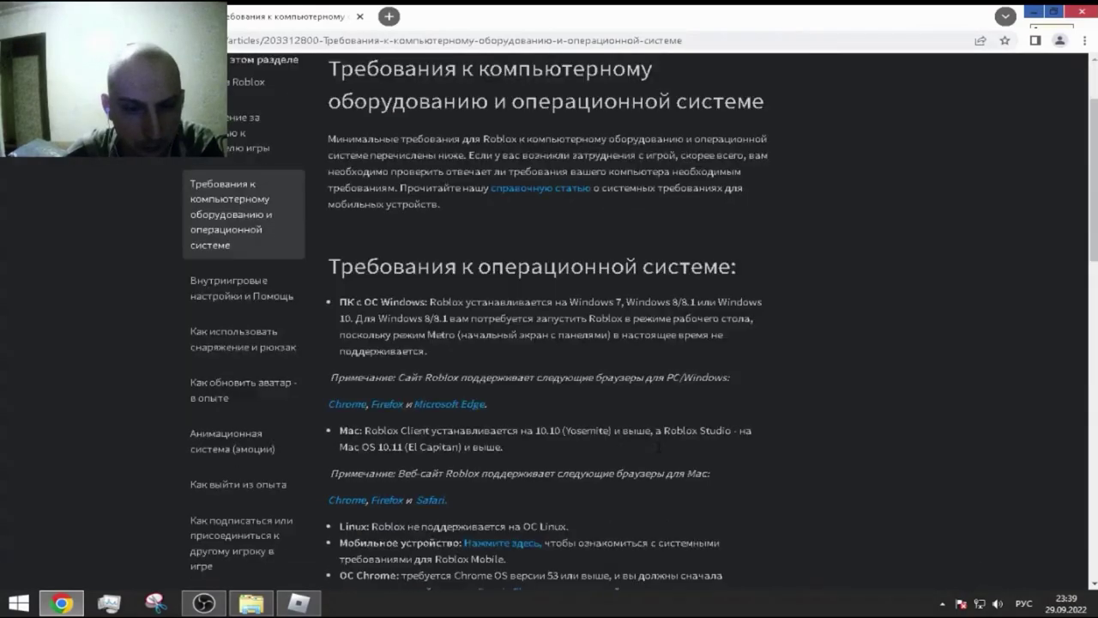
{"action": "scroll", "coordinate": [304, 355], "scroll_direction": "up", "scroll_amount": 1}
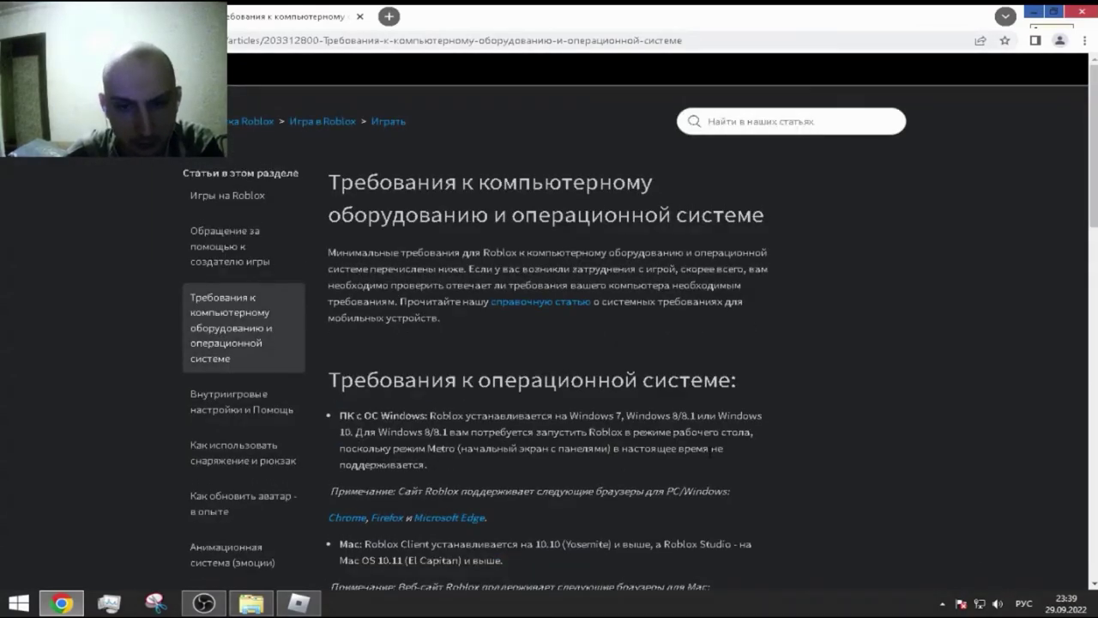
{"action": "scroll", "coordinate": [549, 343], "scroll_direction": "down", "scroll_amount": 2}
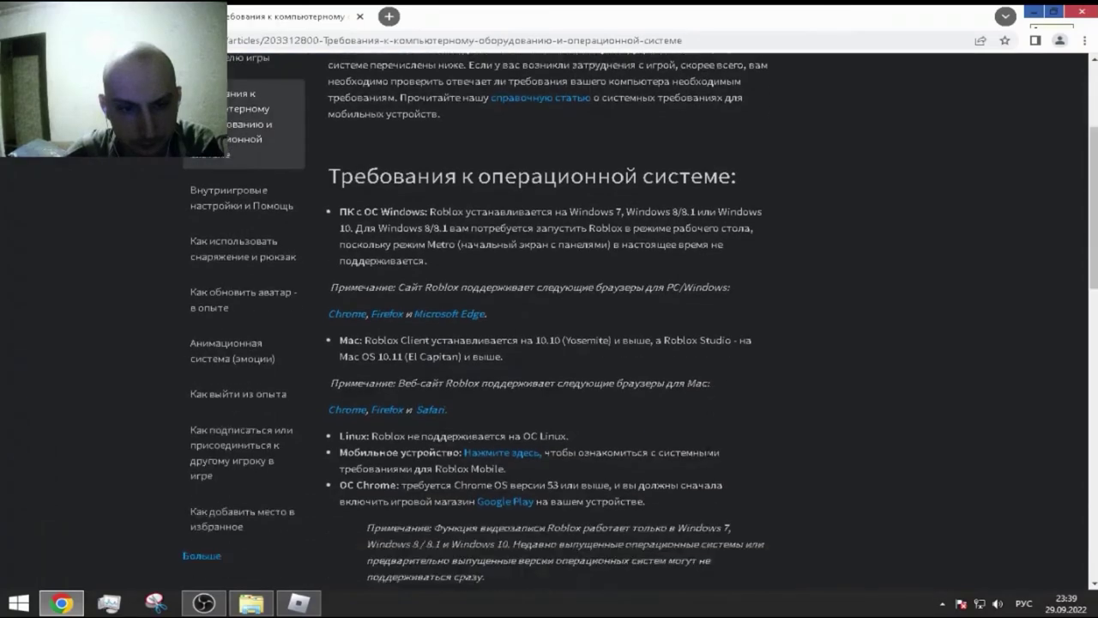
{"action": "scroll", "coordinate": [549, 343], "scroll_direction": "down", "scroll_amount": 3}
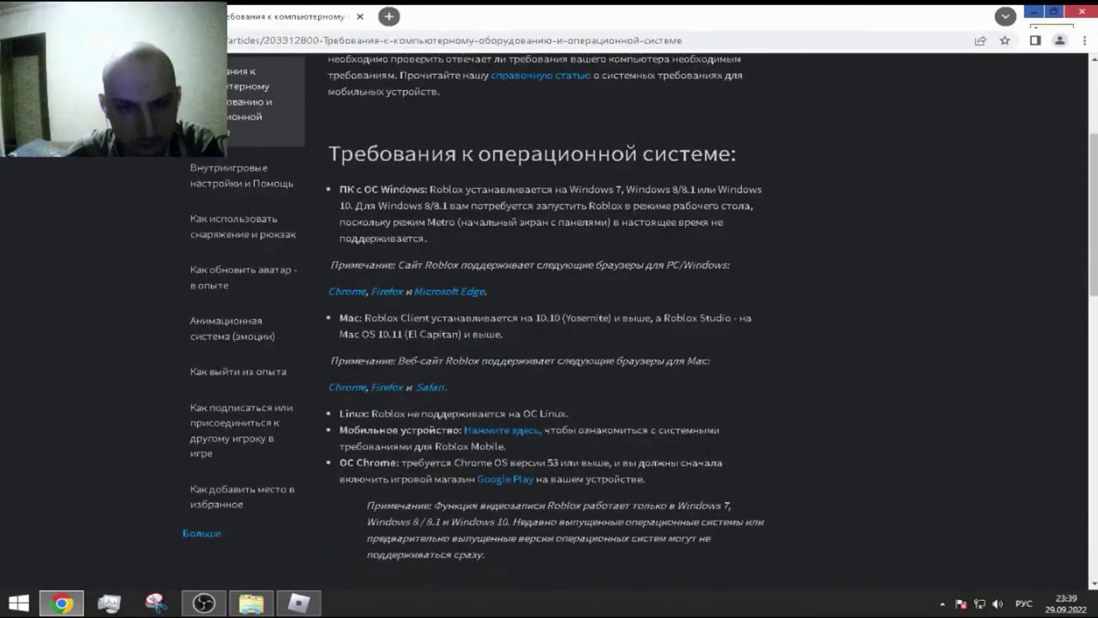
{"action": "scroll", "coordinate": [708, 452], "scroll_direction": "down", "scroll_amount": 1}
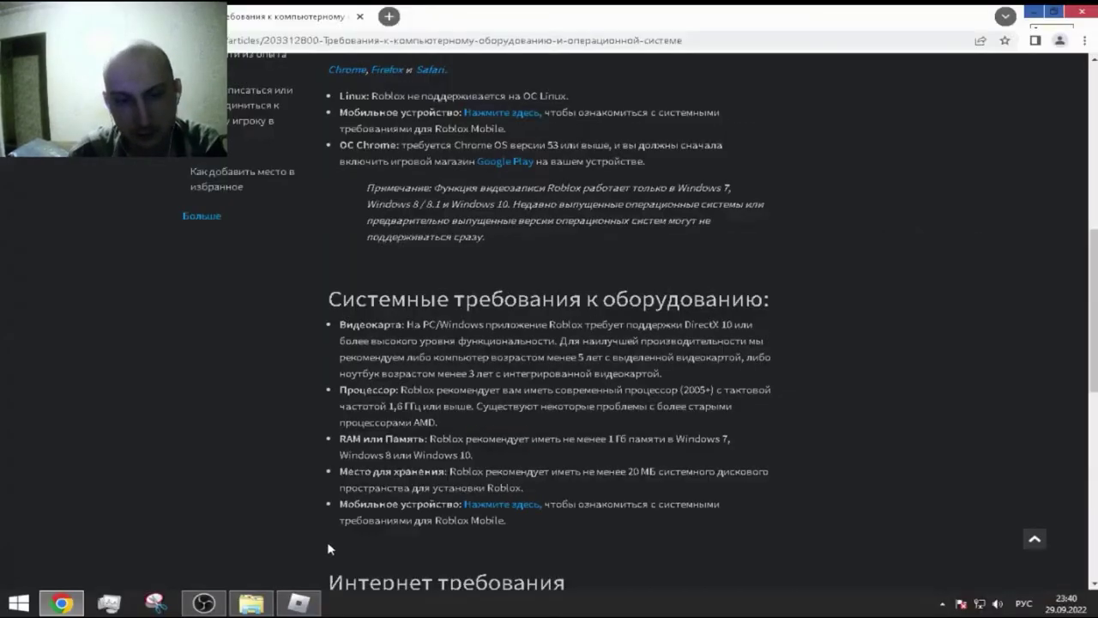
{"action": "scroll", "coordinate": [287, 535], "scroll_direction": "down", "scroll_amount": 3}
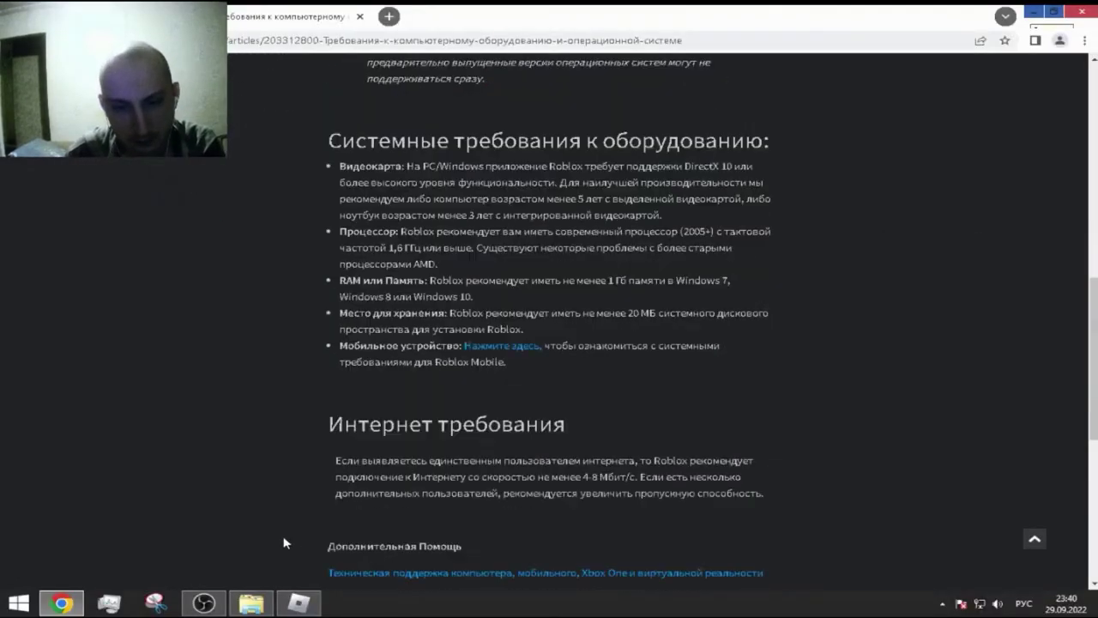
{"action": "scroll", "coordinate": [286, 536], "scroll_direction": "down", "scroll_amount": 2}
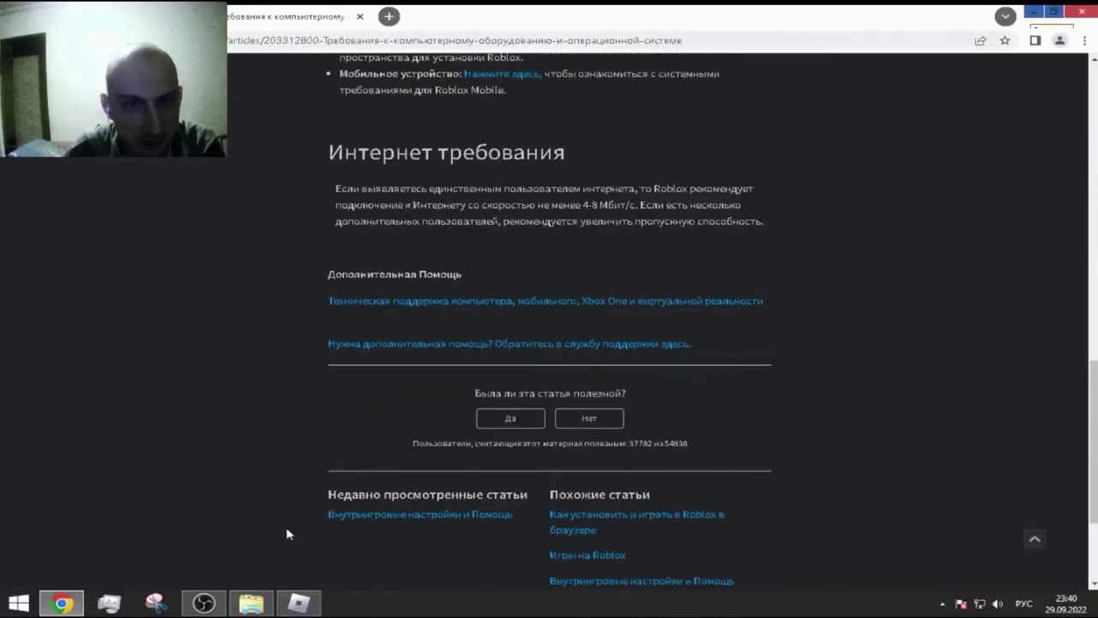
{"action": "scroll", "coordinate": [279, 533], "scroll_direction": "up", "scroll_amount": 1}
{"action": "scroll", "coordinate": [280, 527], "scroll_direction": "up", "scroll_amount": 7}
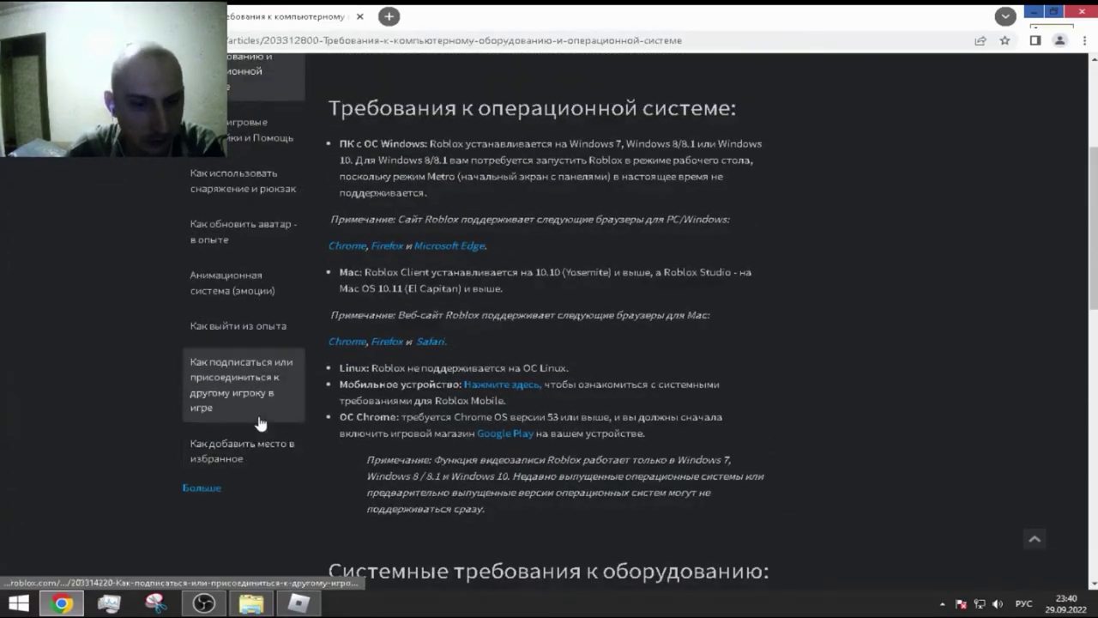
{"action": "scroll", "coordinate": [257, 422], "scroll_direction": "down", "scroll_amount": 2}
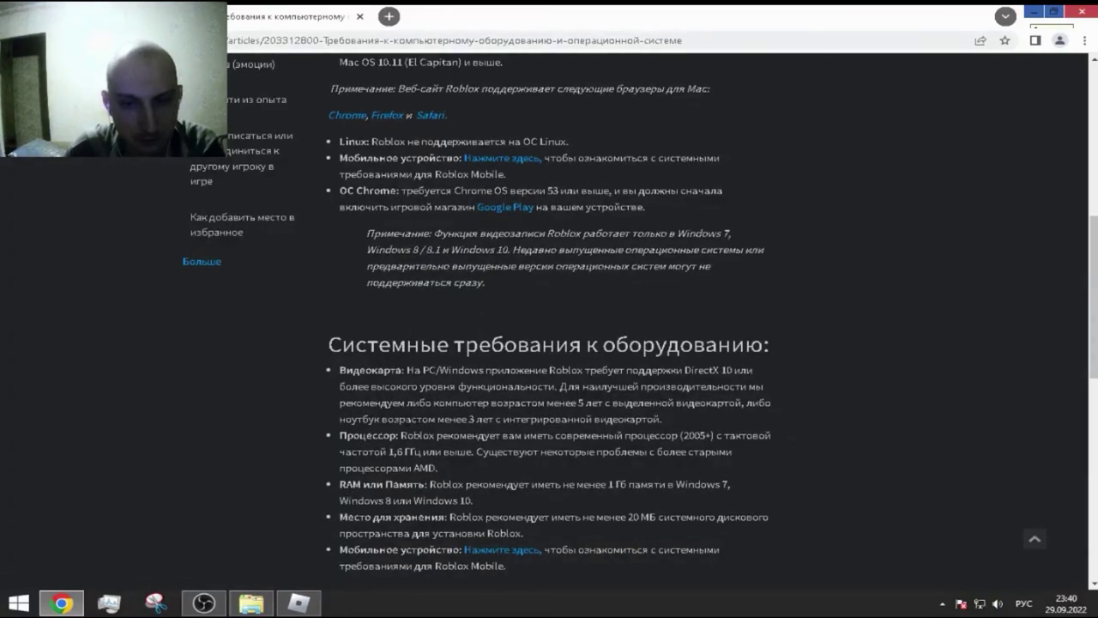
{"action": "scroll", "coordinate": [352, 455], "scroll_direction": "up", "scroll_amount": 3}
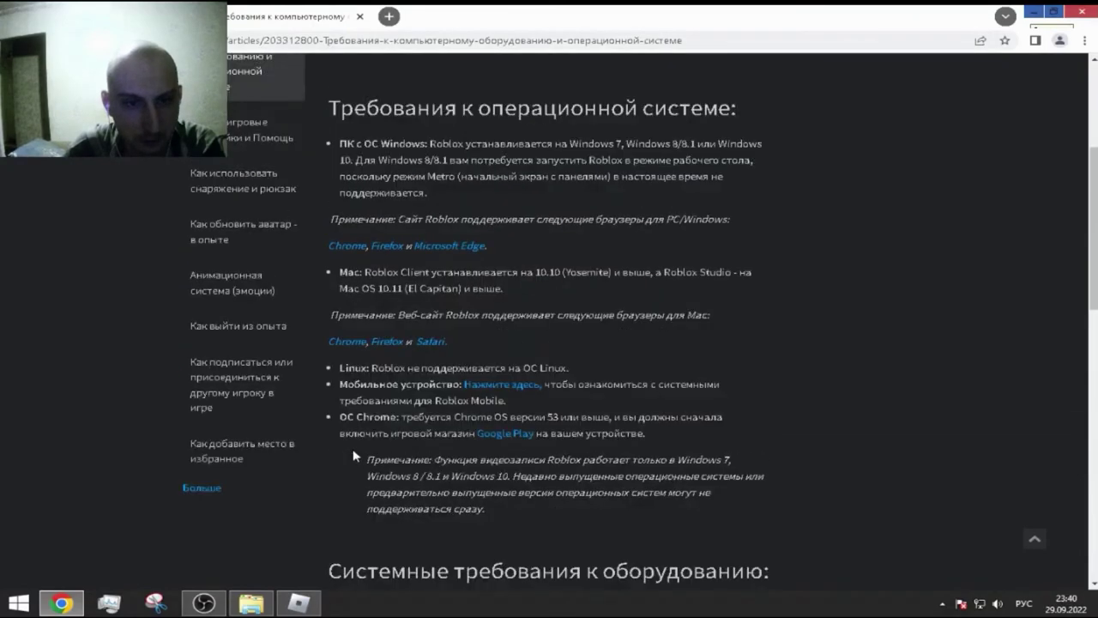
{"action": "scroll", "coordinate": [353, 448], "scroll_direction": "up", "scroll_amount": 3}
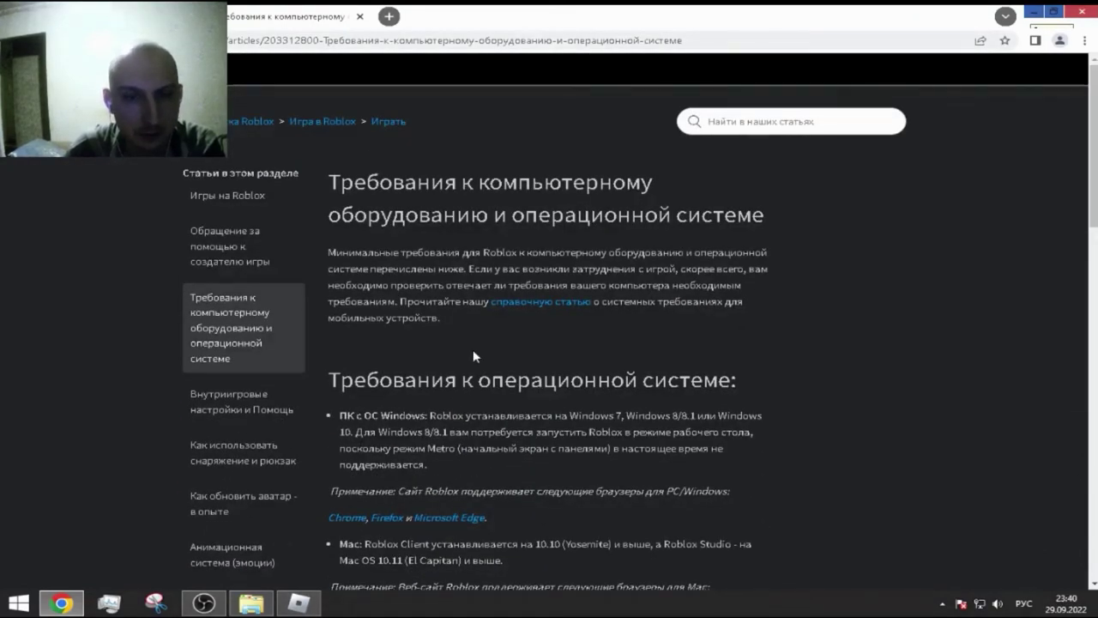
Close the requirements article and look through the Google search results for pages on Roblox settings and graphics quality.
{"action": "left_click", "coordinate": [360, 18]}
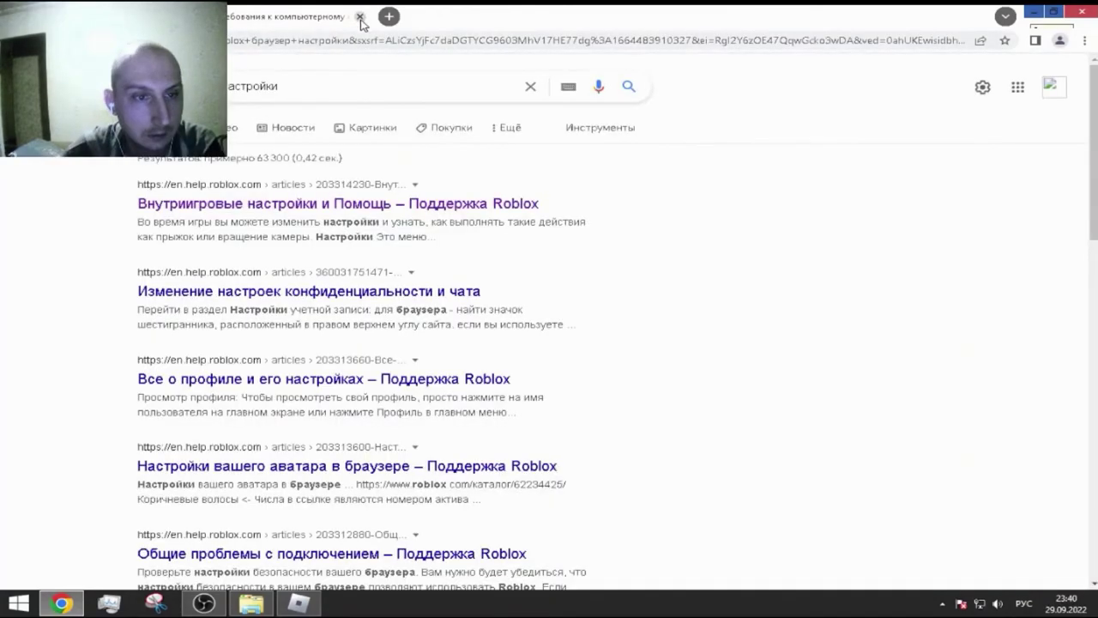
{"action": "scroll", "coordinate": [571, 254], "scroll_direction": "up", "scroll_amount": 10}
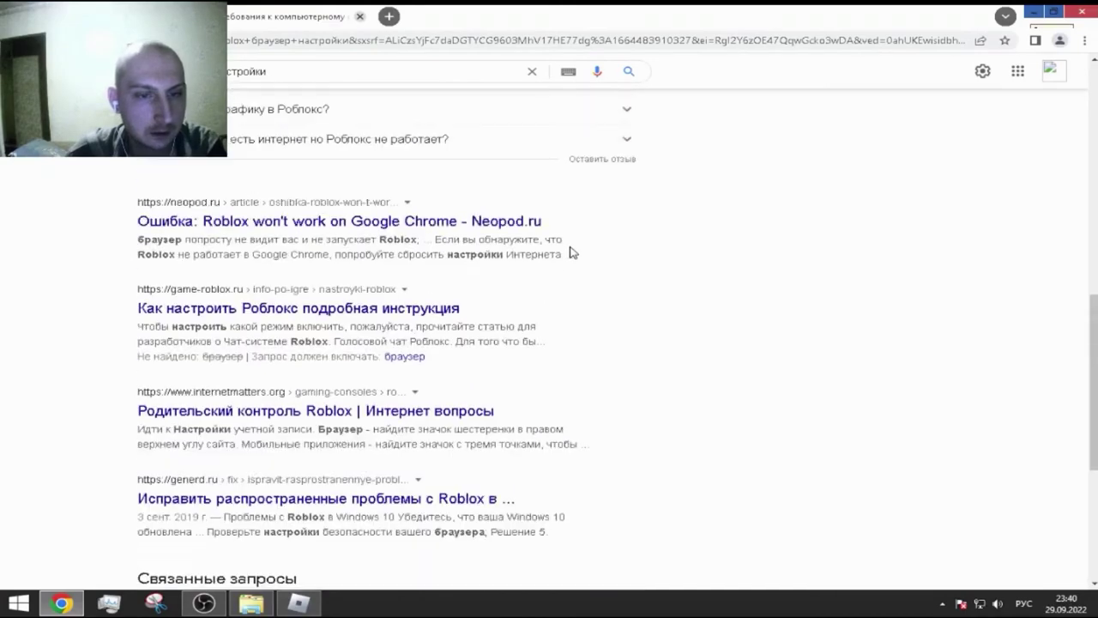
{"action": "scroll", "coordinate": [575, 248], "scroll_direction": "up", "scroll_amount": 3}
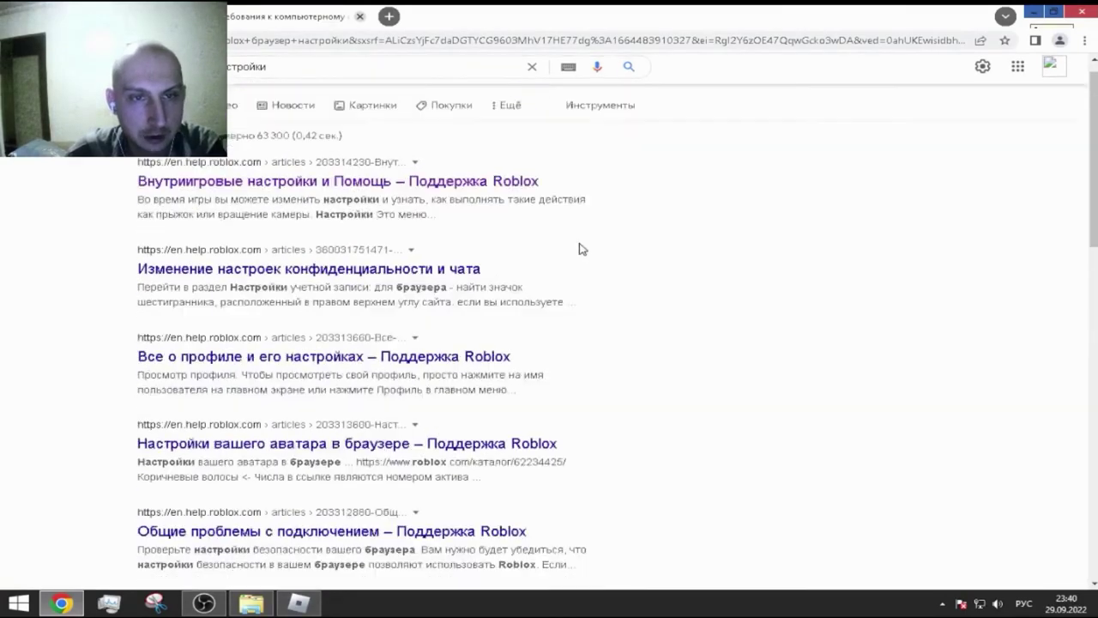
{"action": "scroll", "coordinate": [579, 249], "scroll_direction": "down", "scroll_amount": 3}
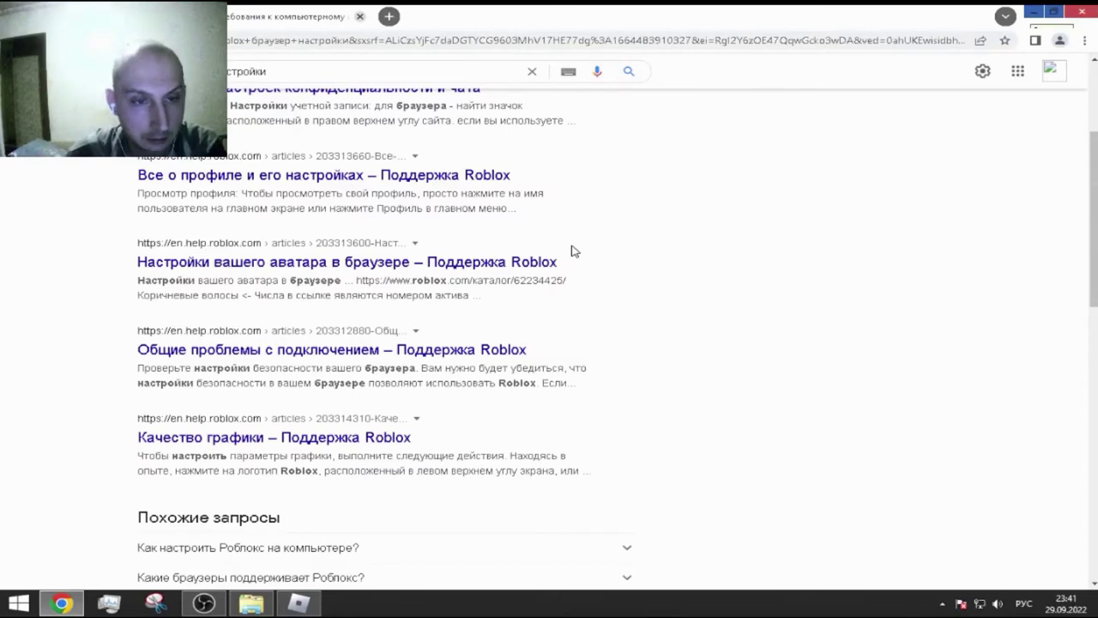
{"action": "scroll", "coordinate": [368, 300], "scroll_direction": "down", "scroll_amount": 3}
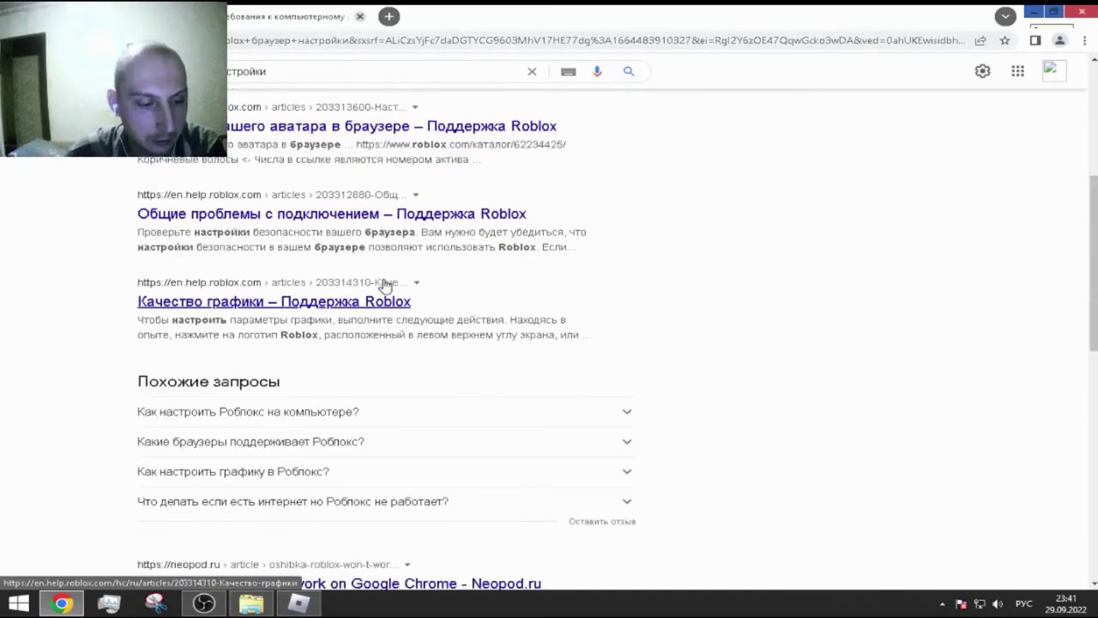
{"action": "scroll", "coordinate": [384, 284], "scroll_direction": "down", "scroll_amount": 3}
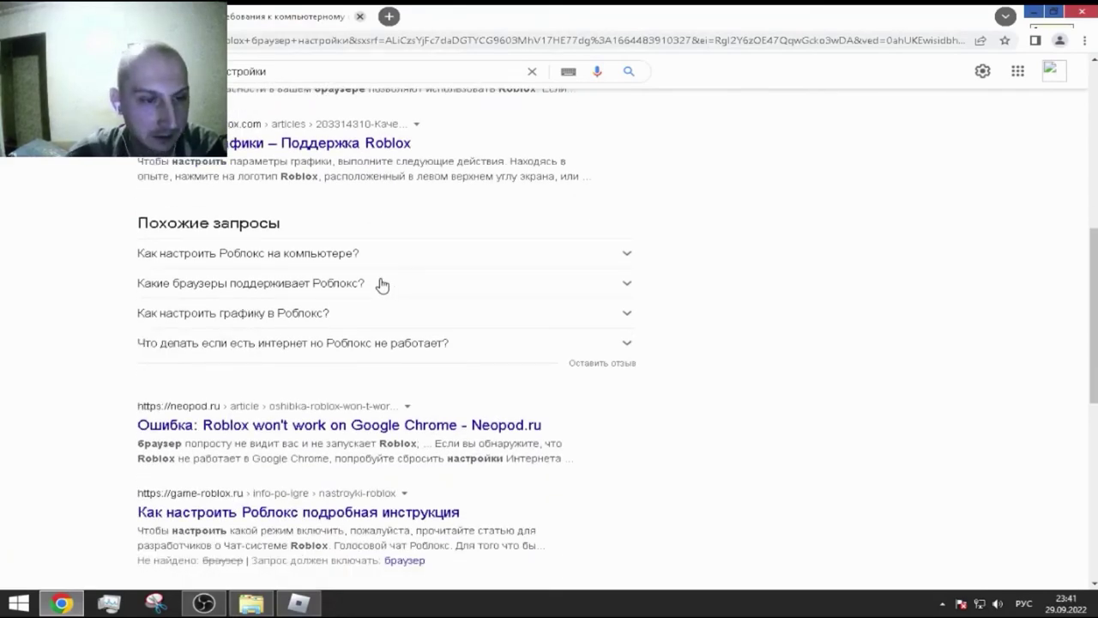
{"action": "scroll", "coordinate": [412, 302], "scroll_direction": "down", "scroll_amount": 3}
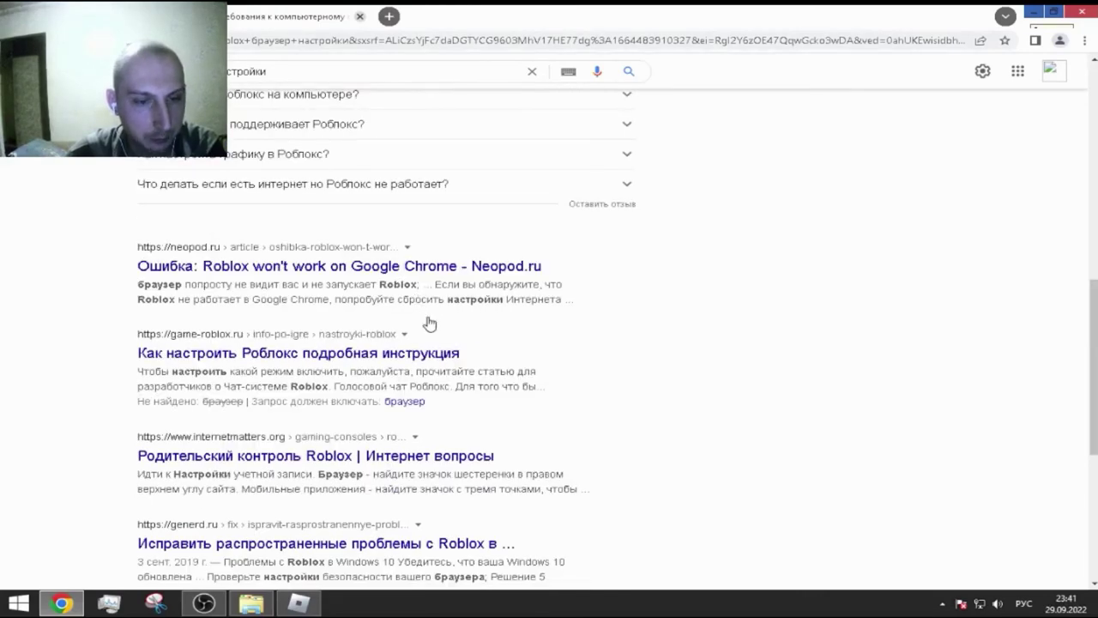
{"action": "scroll", "coordinate": [429, 321], "scroll_direction": "down", "scroll_amount": 3}
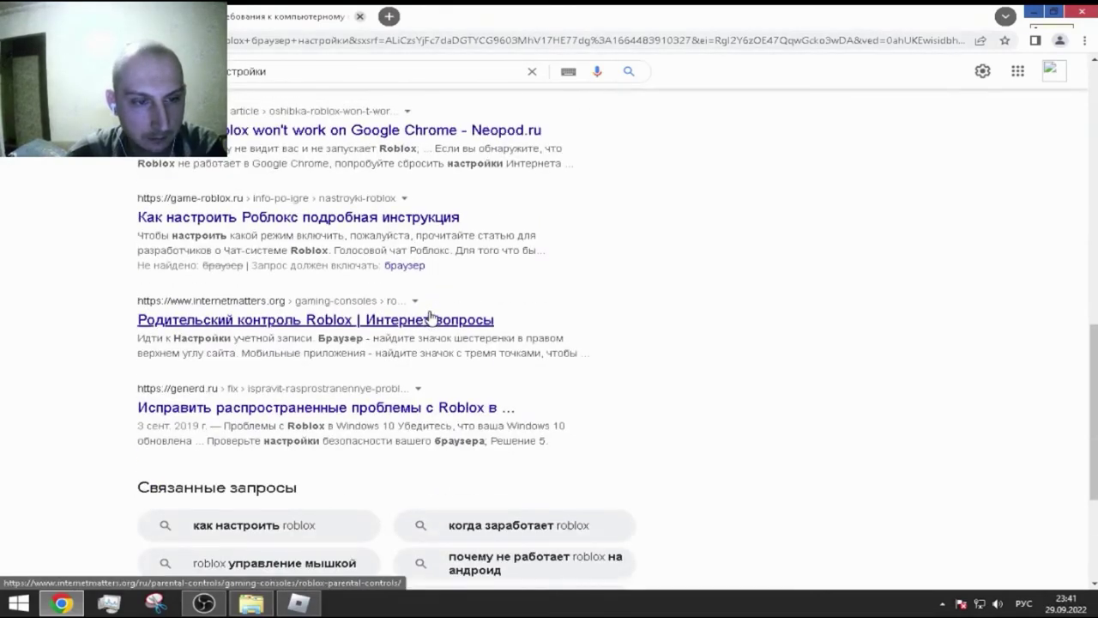
{"action": "scroll", "coordinate": [429, 316], "scroll_direction": "up", "scroll_amount": 10}
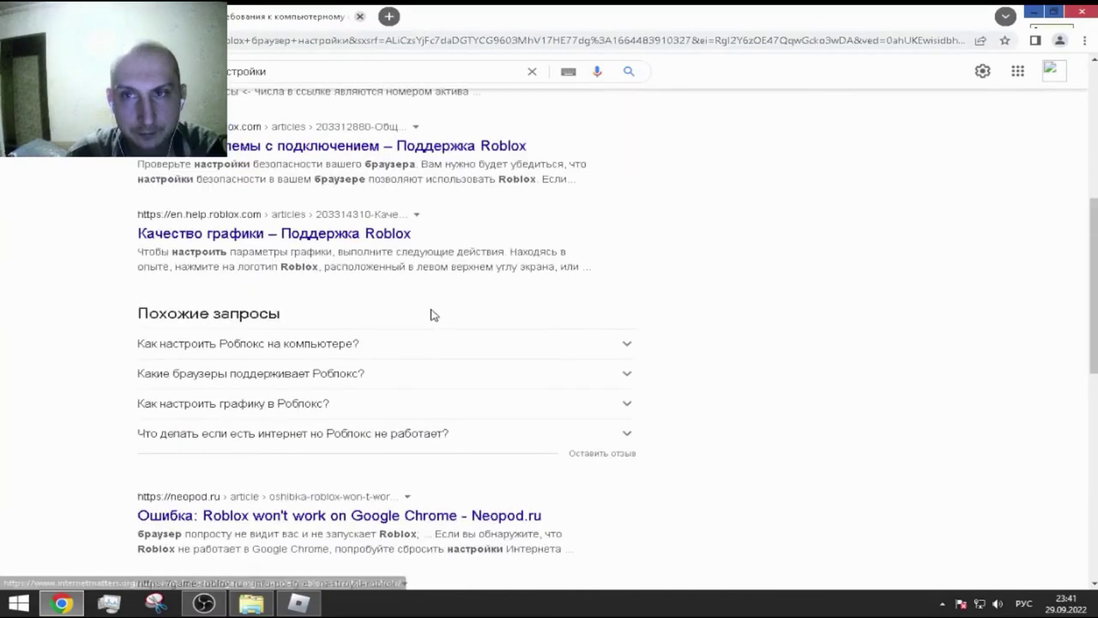
{"action": "scroll", "coordinate": [432, 314], "scroll_direction": "up", "scroll_amount": 5}
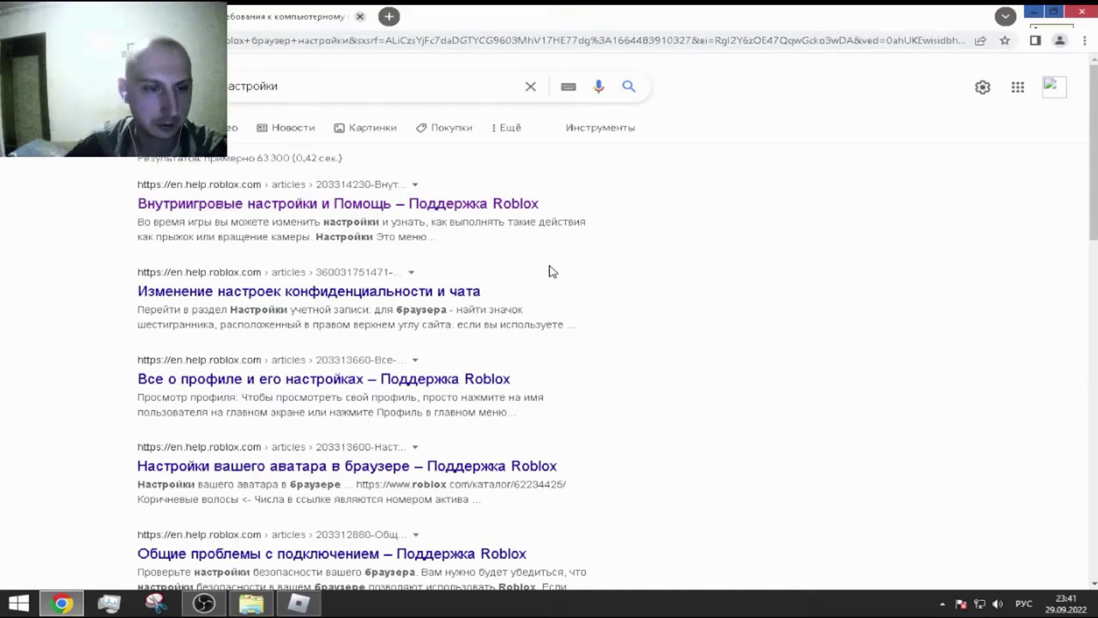
{"action": "scroll", "coordinate": [385, 431], "scroll_direction": "down", "scroll_amount": 2}
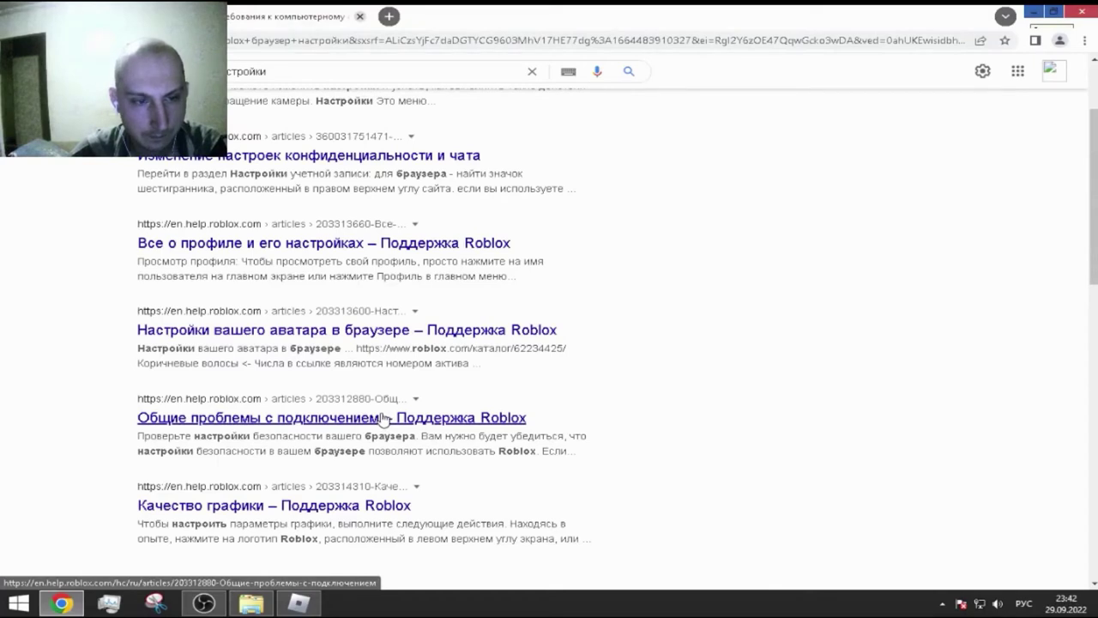
{"action": "scroll", "coordinate": [384, 417], "scroll_direction": "down", "scroll_amount": 1}
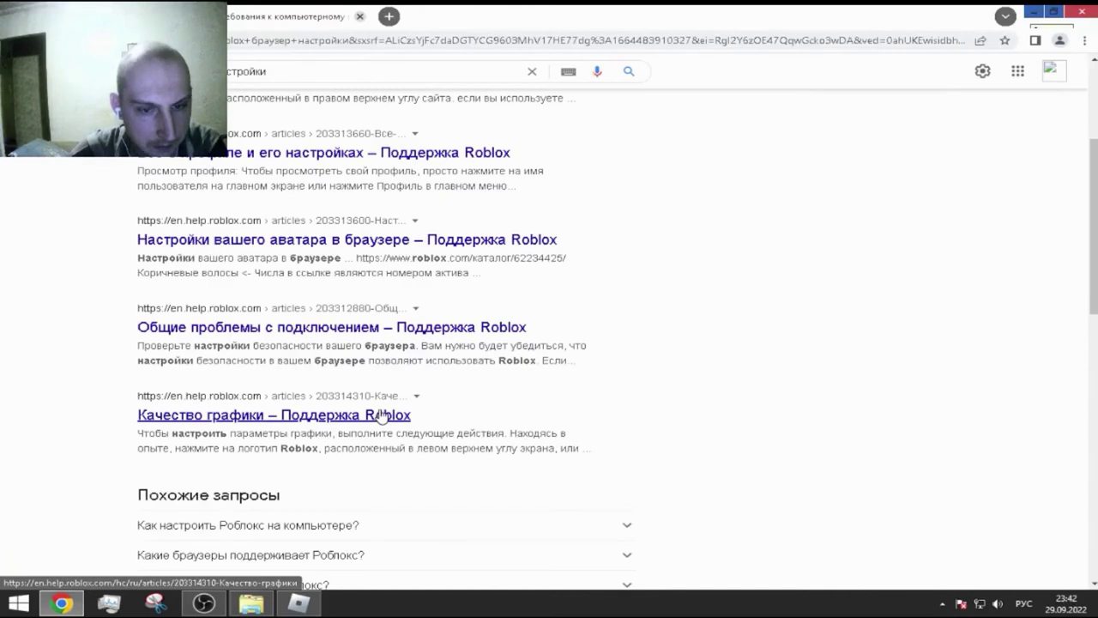
Switch back to the Roblox app and browse the games on its home page around the Survival section.
{"action": "left_click", "coordinate": [383, 415]}
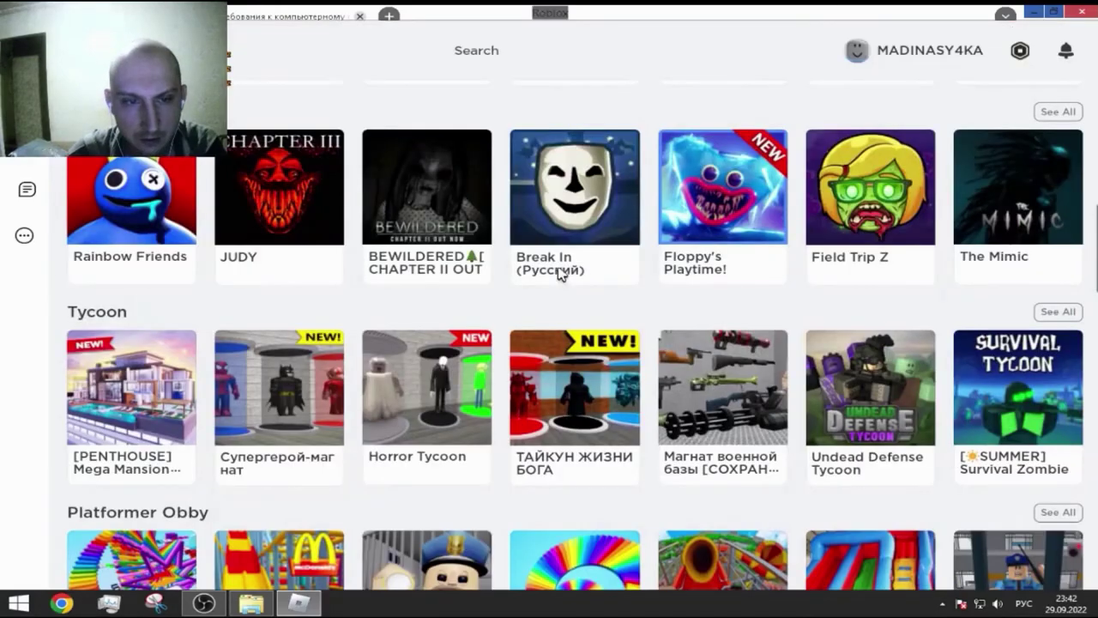
{"action": "scroll", "coordinate": [558, 274], "scroll_direction": "up", "scroll_amount": 4}
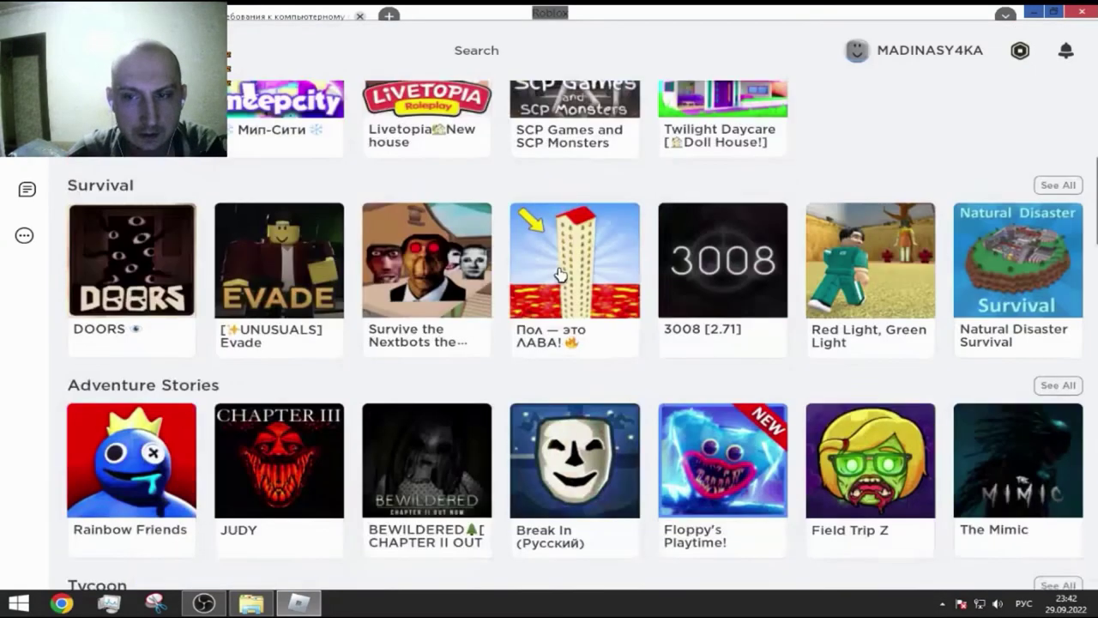
{"action": "mouse_move", "coordinate": [561, 275]}
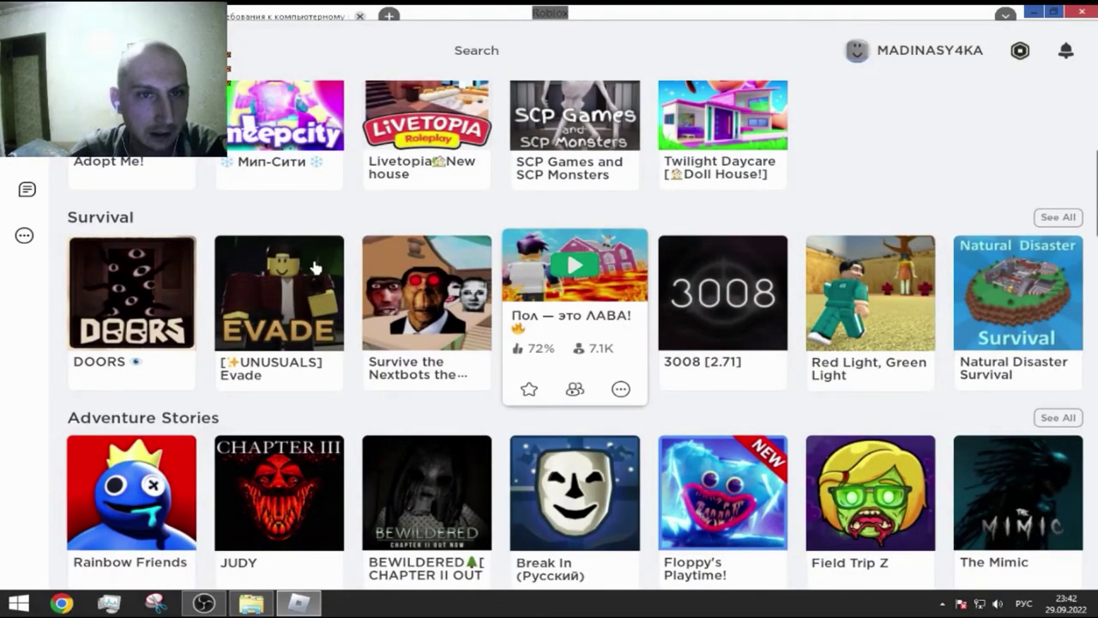
Browse the Continue, Role-playing and Survival game rows on the Roblox home page.
{"action": "scroll", "coordinate": [319, 288], "scroll_direction": "up", "scroll_amount": 4}
{"action": "scroll", "coordinate": [330, 291], "scroll_direction": "up", "scroll_amount": 1}
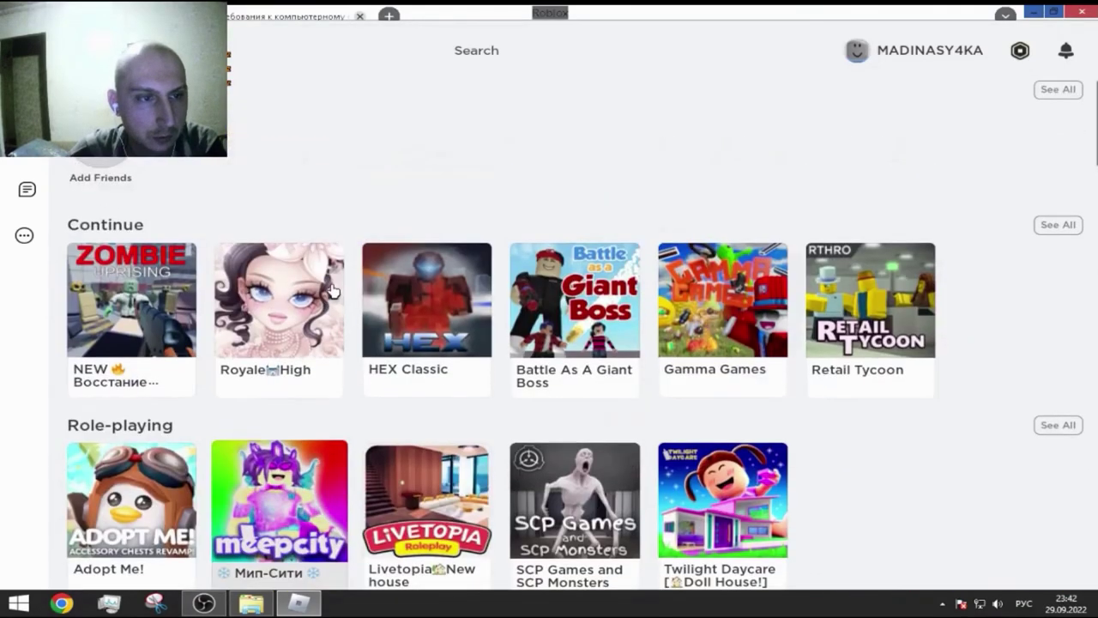
{"action": "mouse_move", "coordinate": [334, 291]}
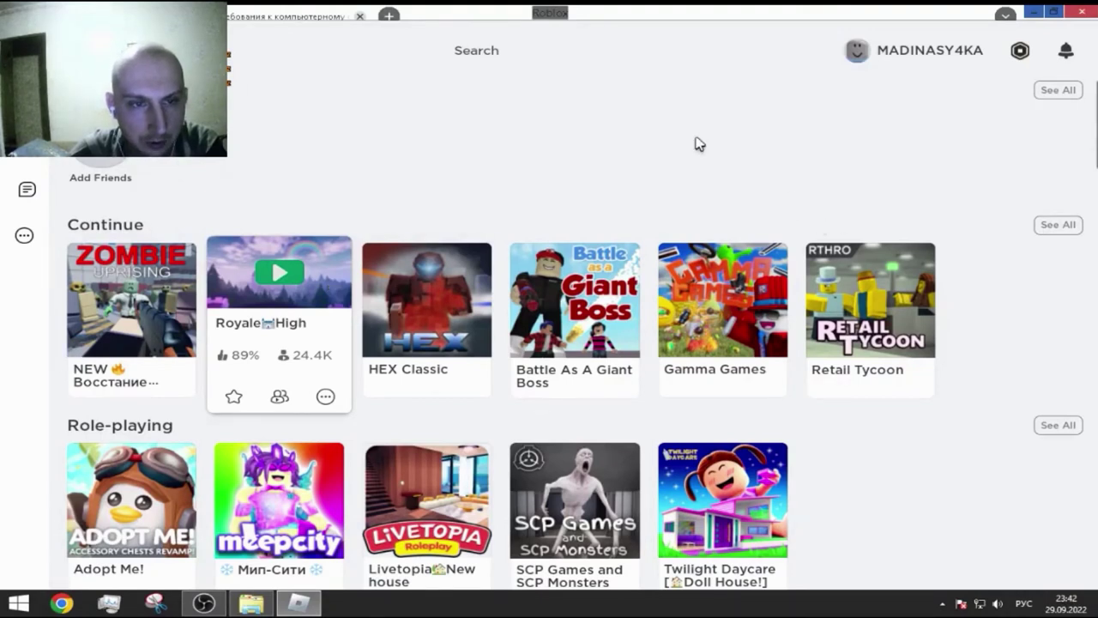
{"action": "scroll", "coordinate": [697, 142], "scroll_direction": "down", "scroll_amount": 3}
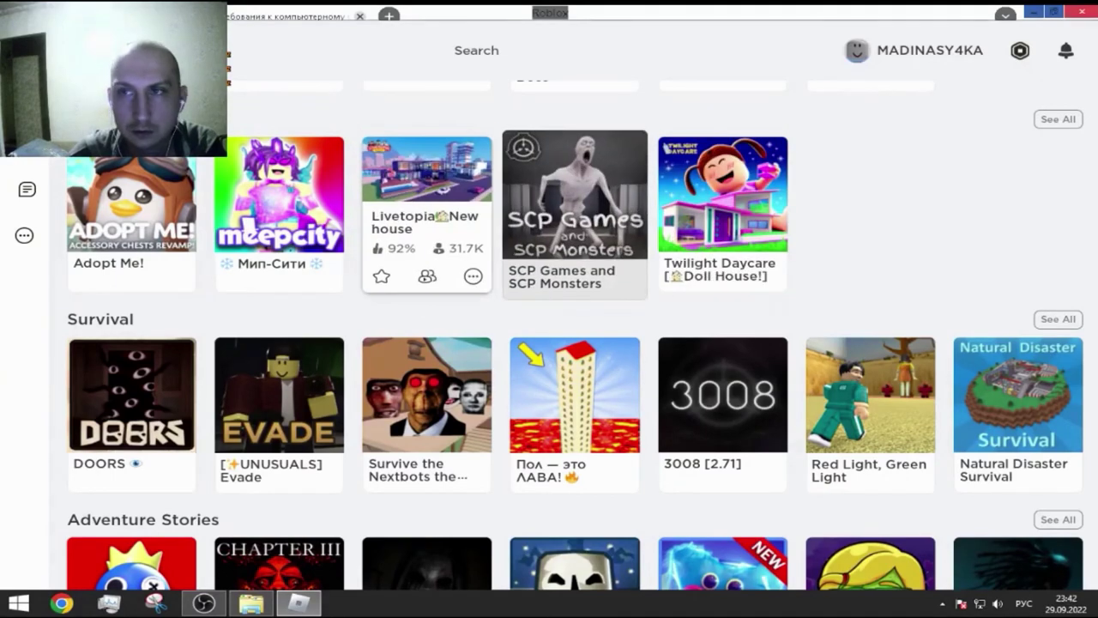
Restore the maximized Roblox window to its smaller size and look through the recommended game rows.
{"action": "left_click", "coordinate": [1055, 12]}
{"action": "scroll", "coordinate": [743, 348], "scroll_direction": "down", "scroll_amount": 4}
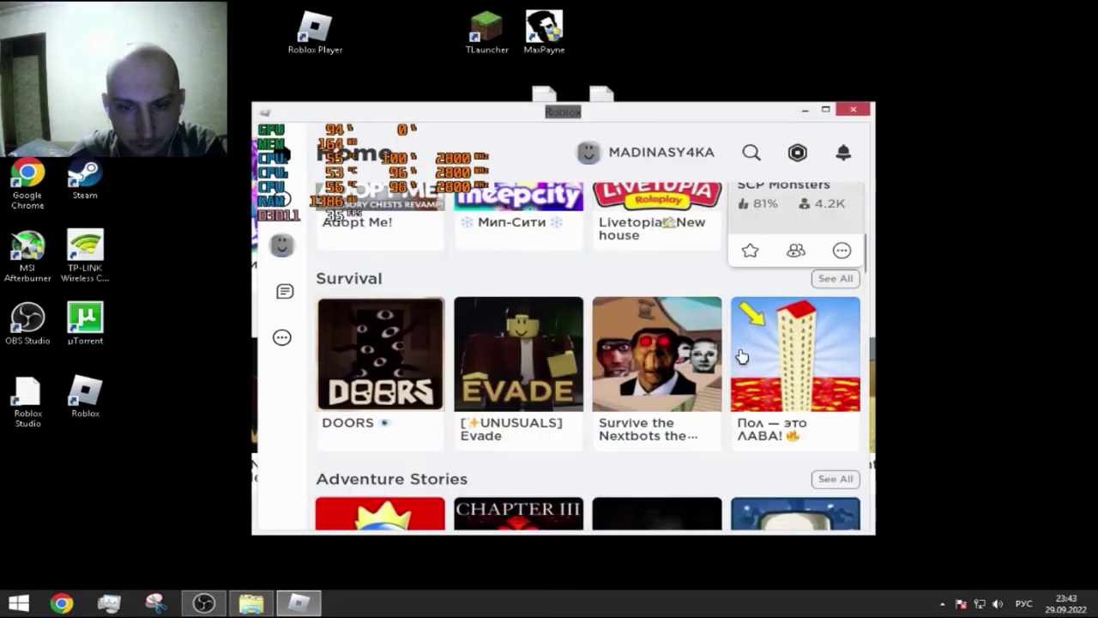
{"action": "scroll", "coordinate": [743, 352], "scroll_direction": "up", "scroll_amount": 4}
{"action": "scroll", "coordinate": [743, 350], "scroll_direction": "down", "scroll_amount": 3}
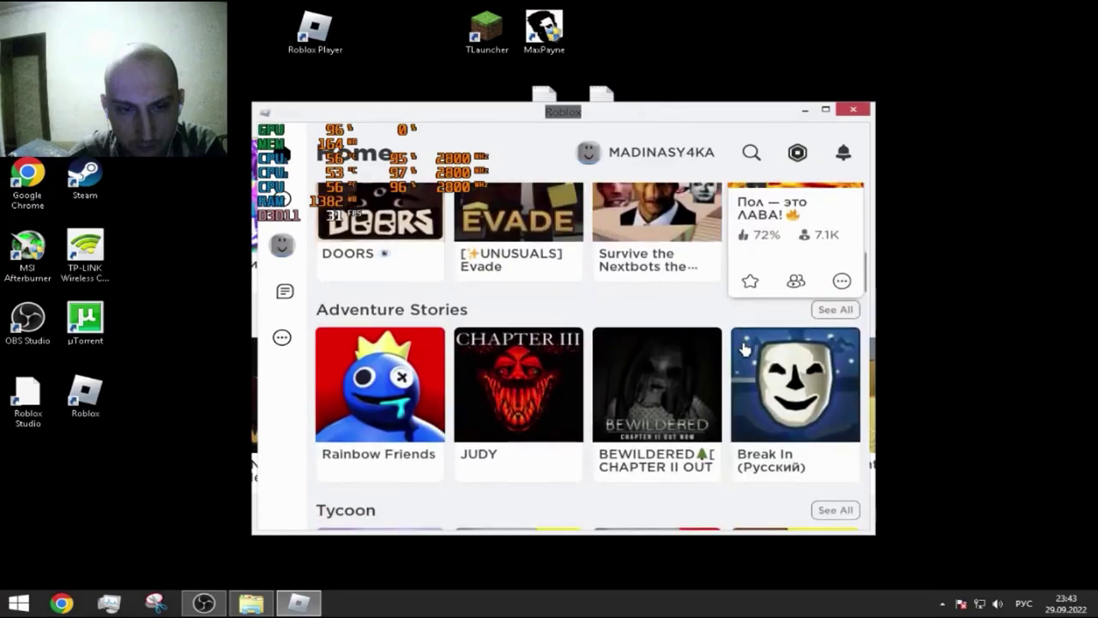
{"action": "scroll", "coordinate": [743, 349], "scroll_direction": "up", "scroll_amount": 5}
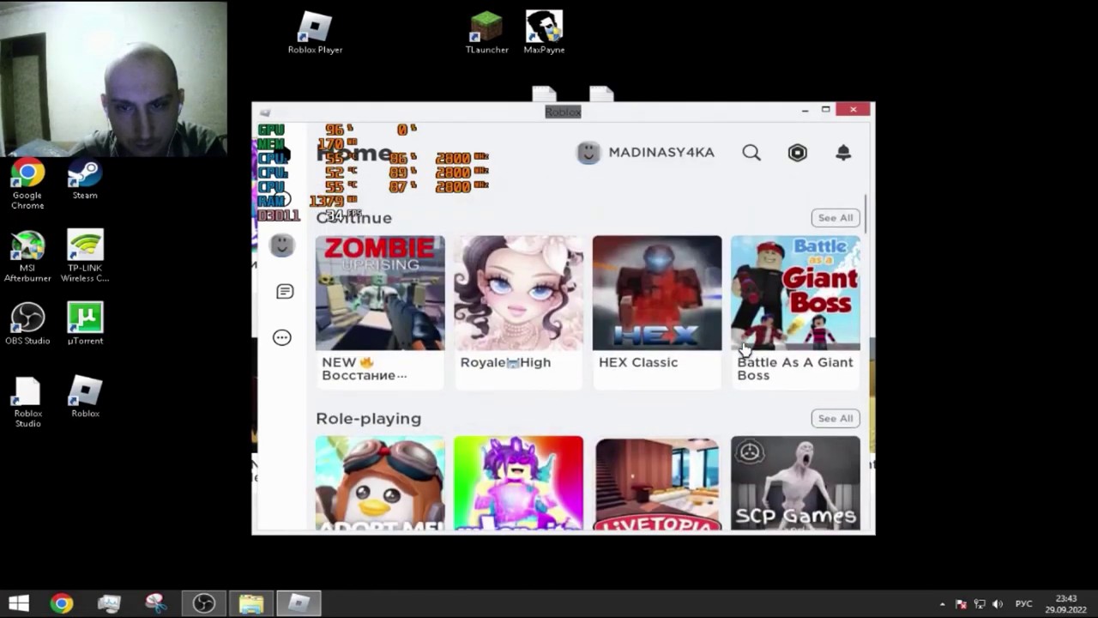
{"action": "scroll", "coordinate": [743, 350], "scroll_direction": "down", "scroll_amount": 3}
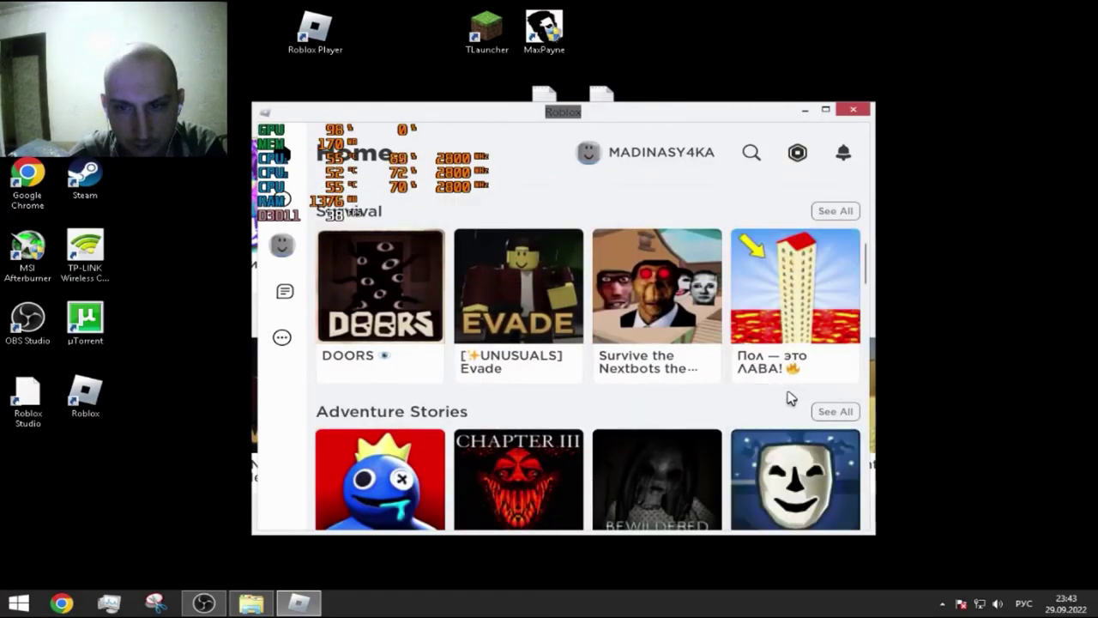
Dismiss Livetopia's "Что новенького?" window and walk the character past the stage toward the road facing the police station.
{"action": "mouse_move", "coordinate": [784, 313]}
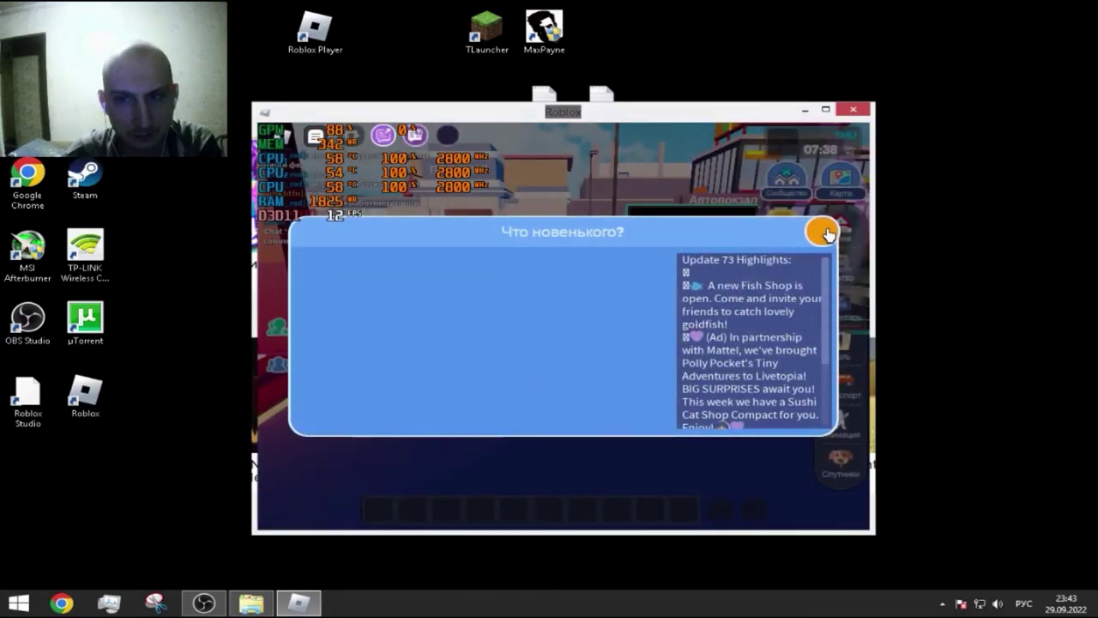
{"action": "left_click", "coordinate": [824, 231]}
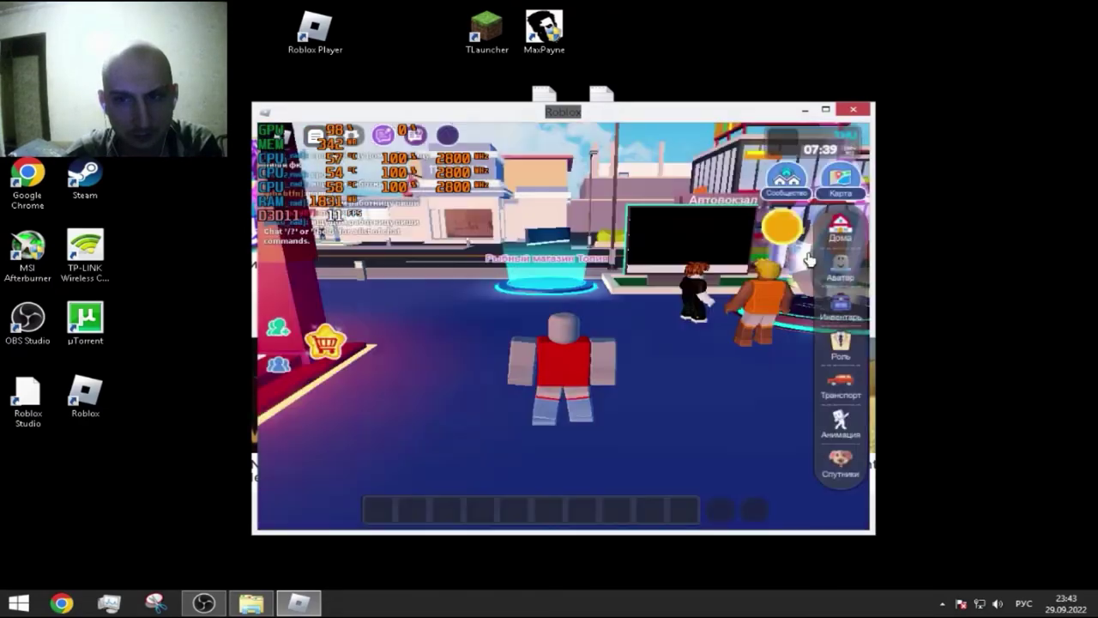
{"action": "key", "text": "Left"}
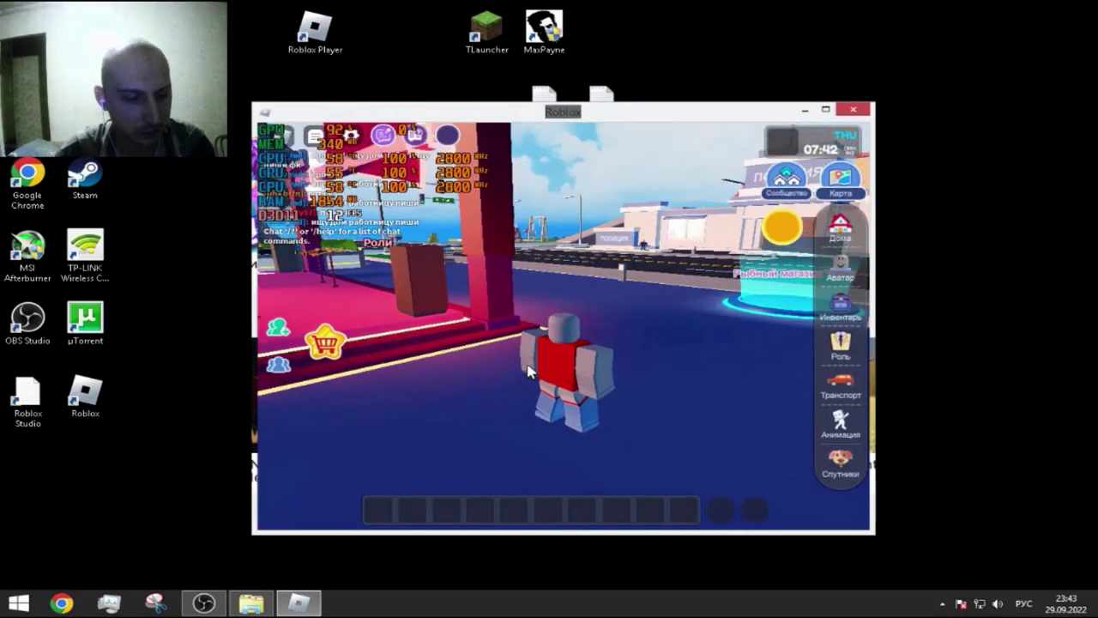
{"action": "key", "text": "w"}
{"action": "key", "text": "Right"}
{"action": "key", "text": "Left"}
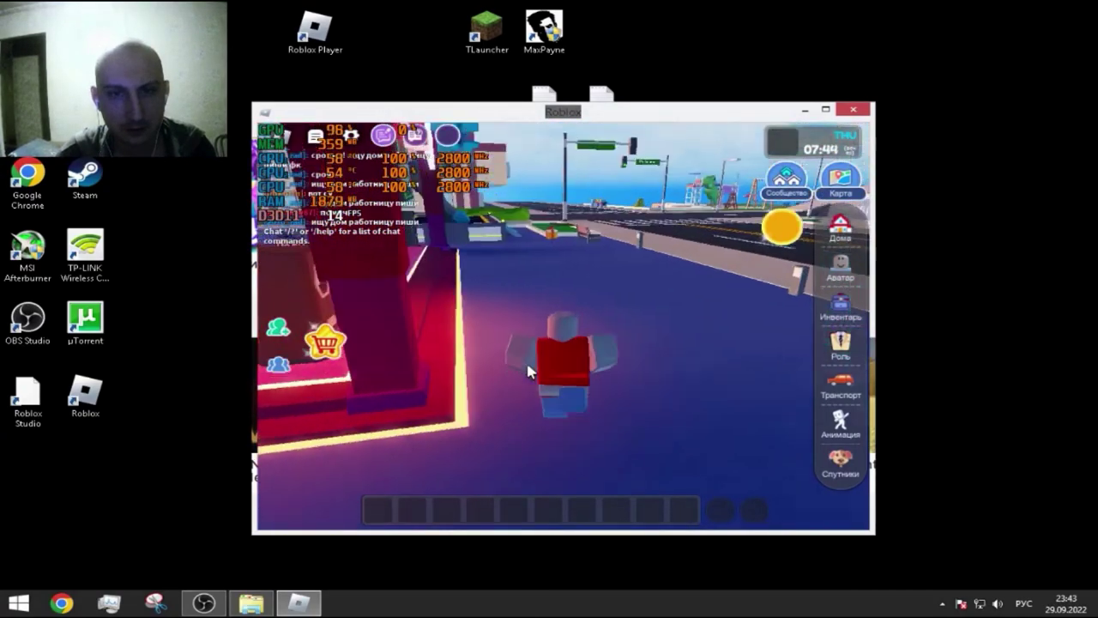
{"action": "key", "text": "w"}
{"action": "key", "text": "Right"}
{"action": "key", "text": "w"}
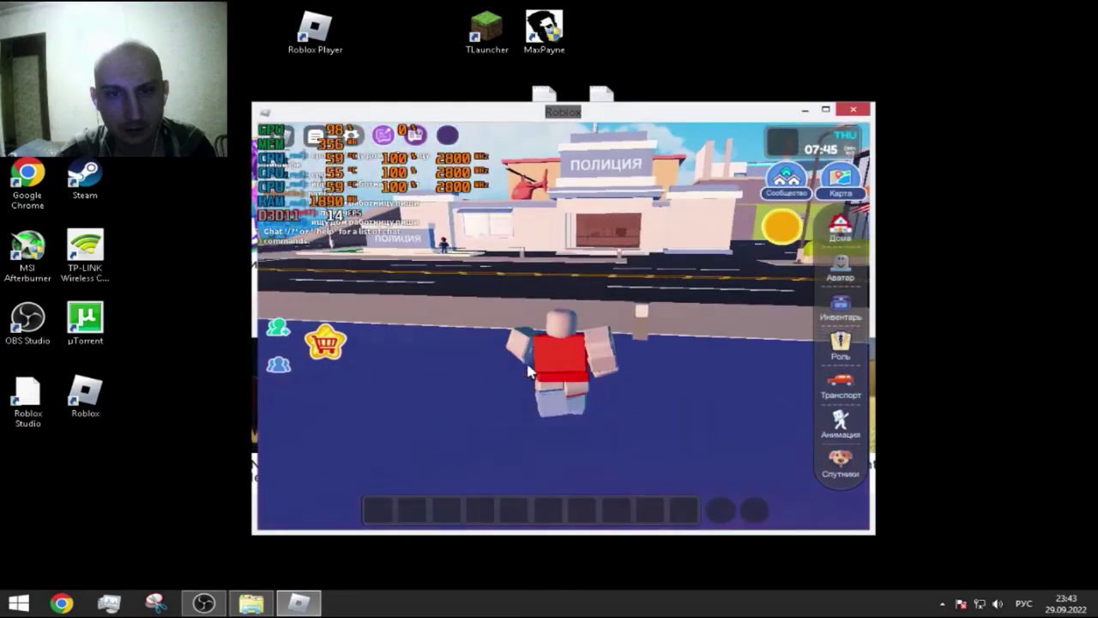
Turn the character around and run past the fish shop along the side of the pink stage.
{"action": "key", "text": "Right"}
{"action": "key", "text": "Left"}
{"action": "key", "text": "w"}
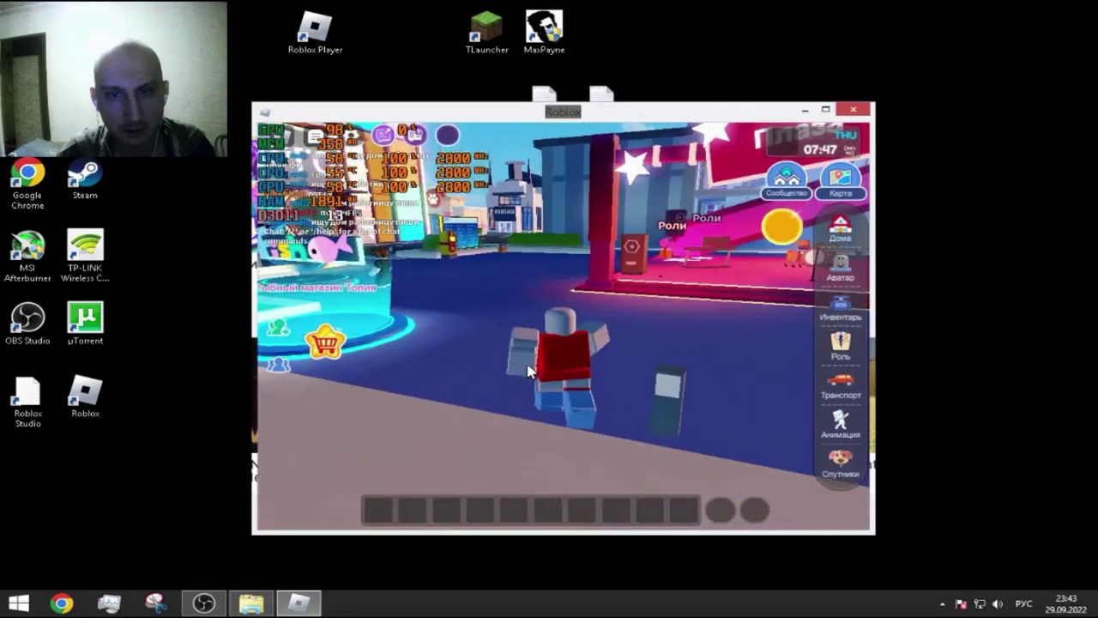
{"action": "key", "text": "Right"}
{"action": "key", "text": "w"}
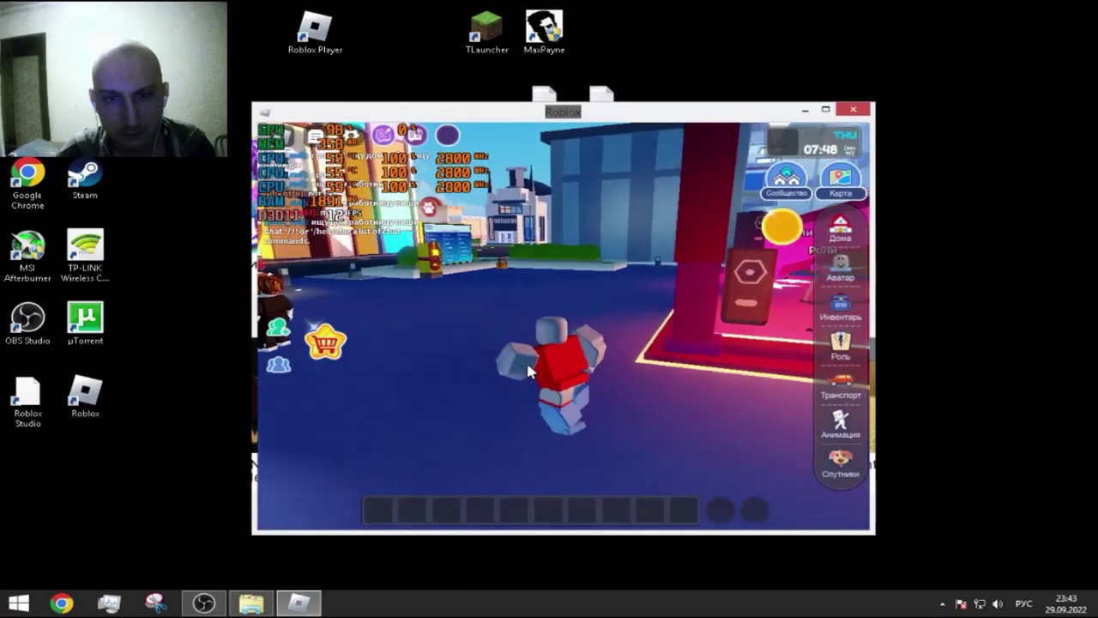
{"action": "key", "text": "w"}
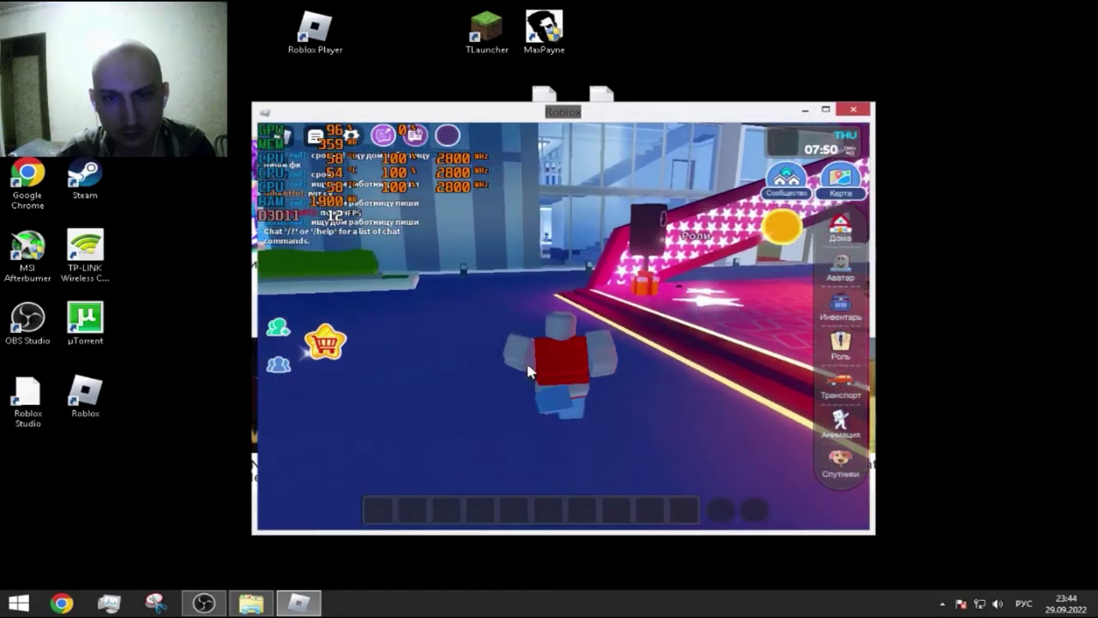
Rotate the camera around the character to view the stage and surrounding buildings.
{"action": "key", "text": "Right"}
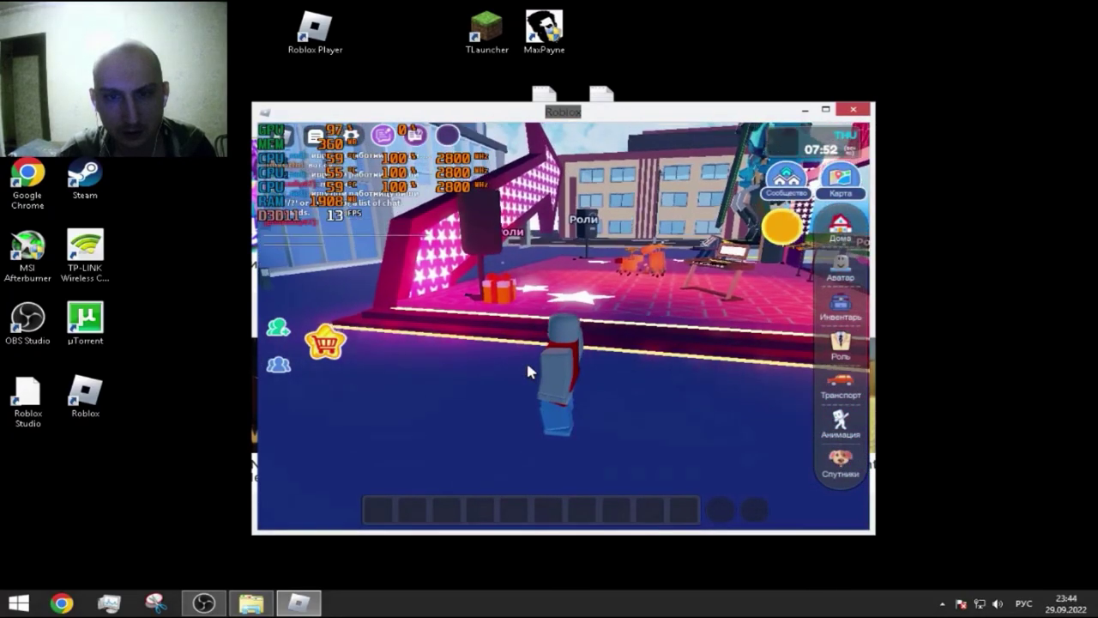
{"action": "key", "text": "Left"}
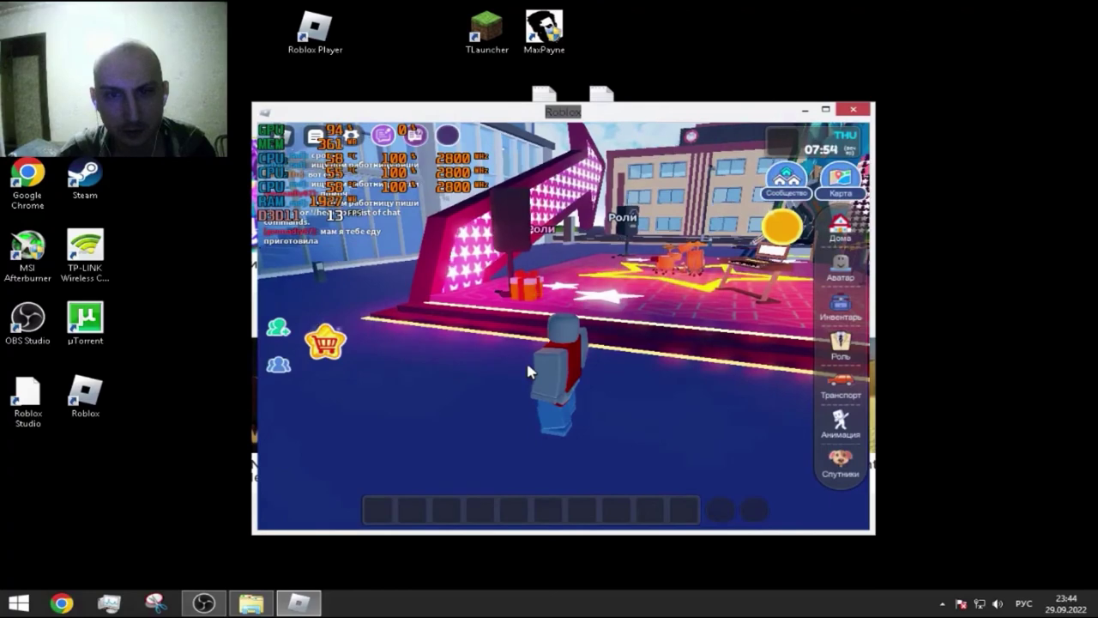
{"action": "key", "text": "Right"}
{"action": "key", "text": "Left"}
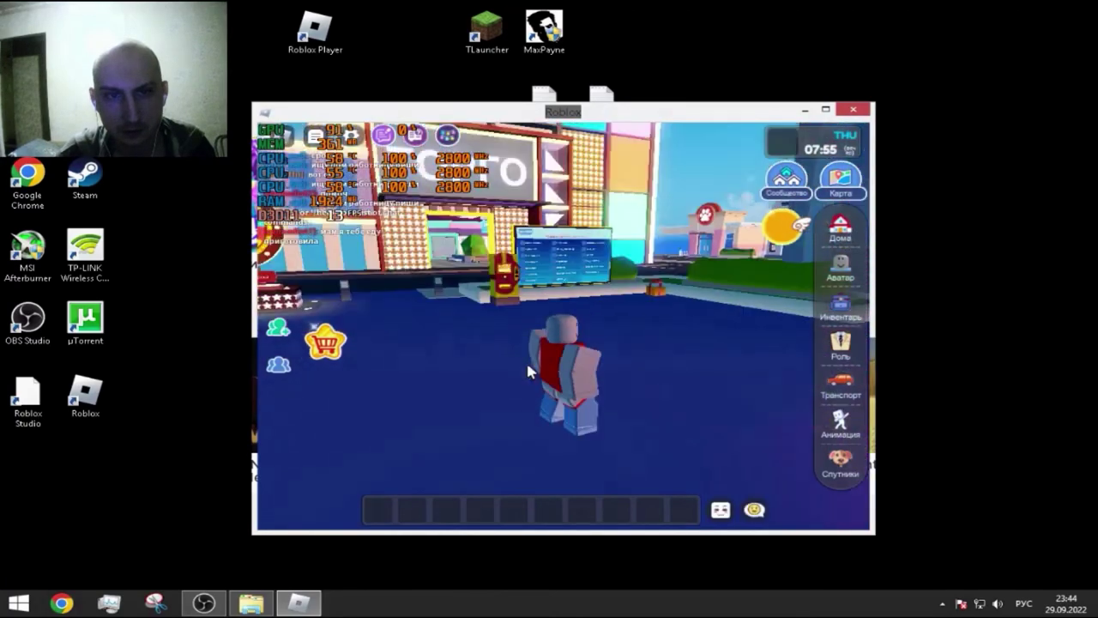
{"action": "key", "text": "Right"}
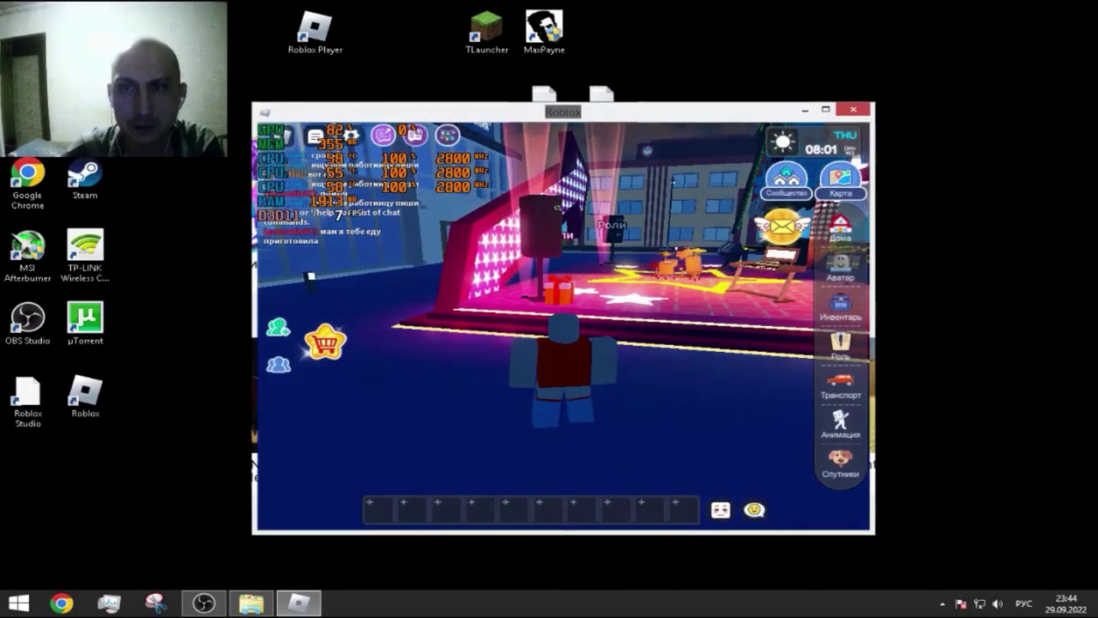
Exit the Livetopia session by closing Roblox completely.
{"action": "left_click", "coordinate": [853, 110]}
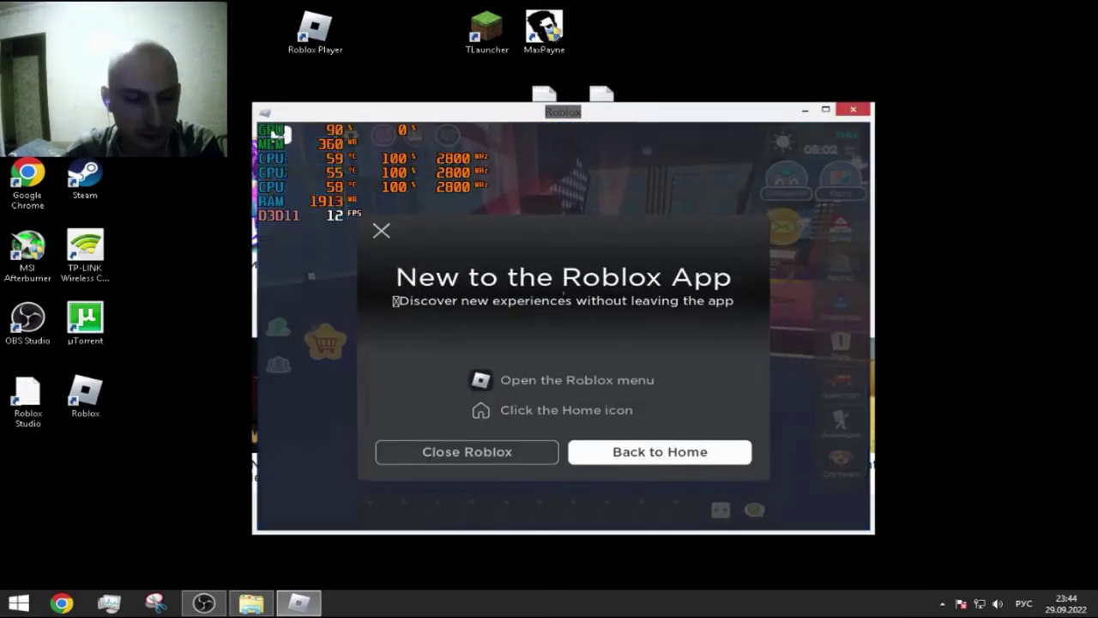
{"action": "left_click", "coordinate": [519, 457]}
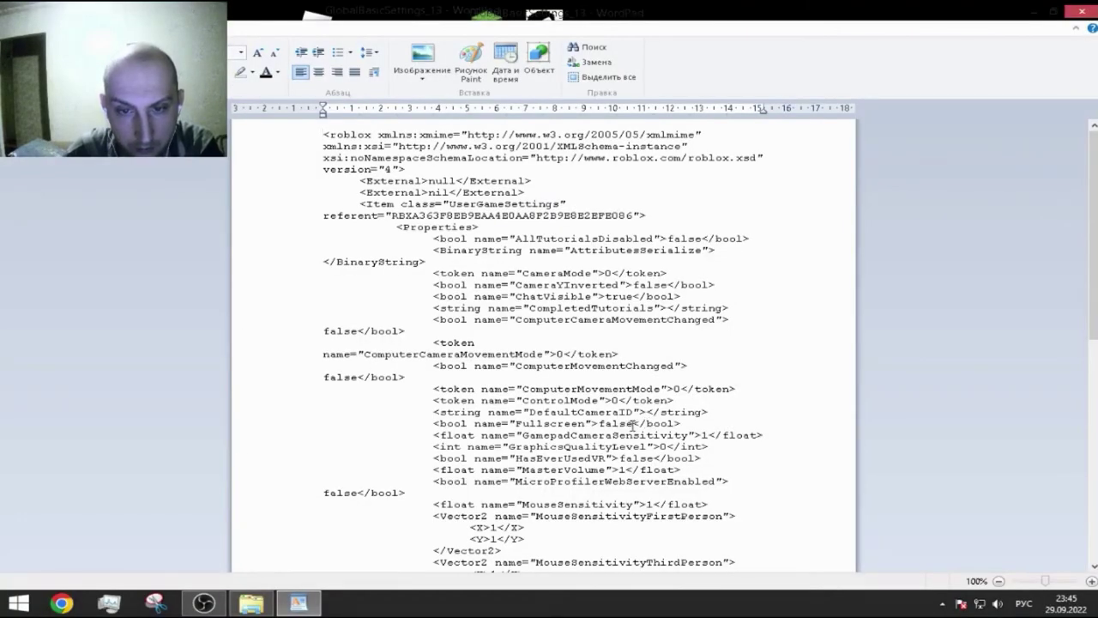
Set the Fullscreen property to true in the GlobalBasicSettings_13 file.
{"action": "left_click_drag", "start_coordinate": [632, 425], "coordinate": [603, 427]}
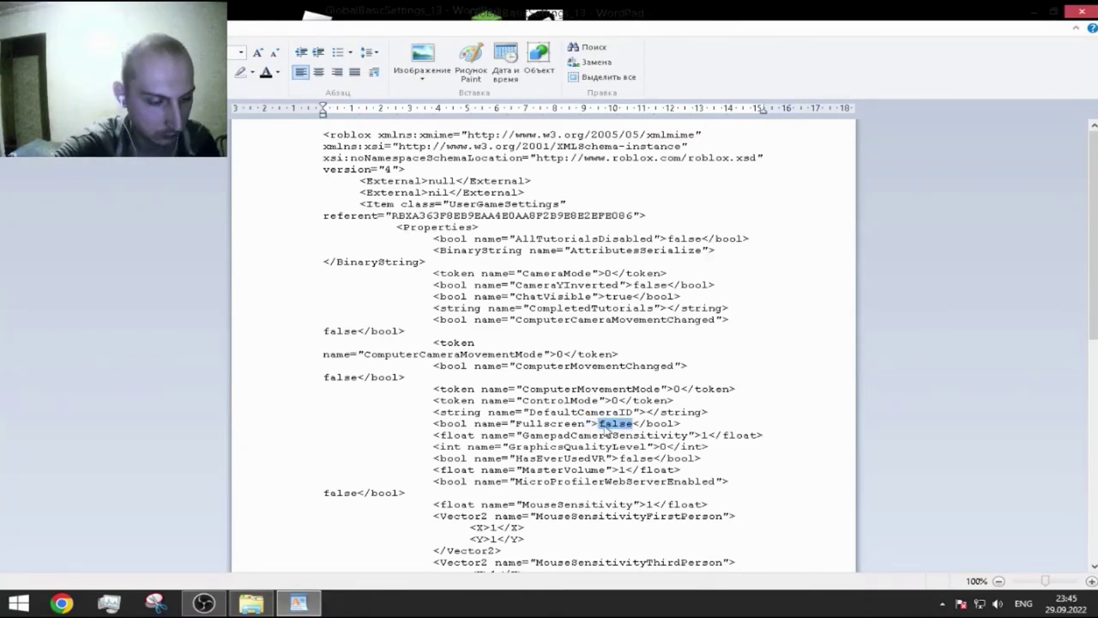
{"action": "type", "text": "t"}
{"action": "key", "text": "BackSpace"}
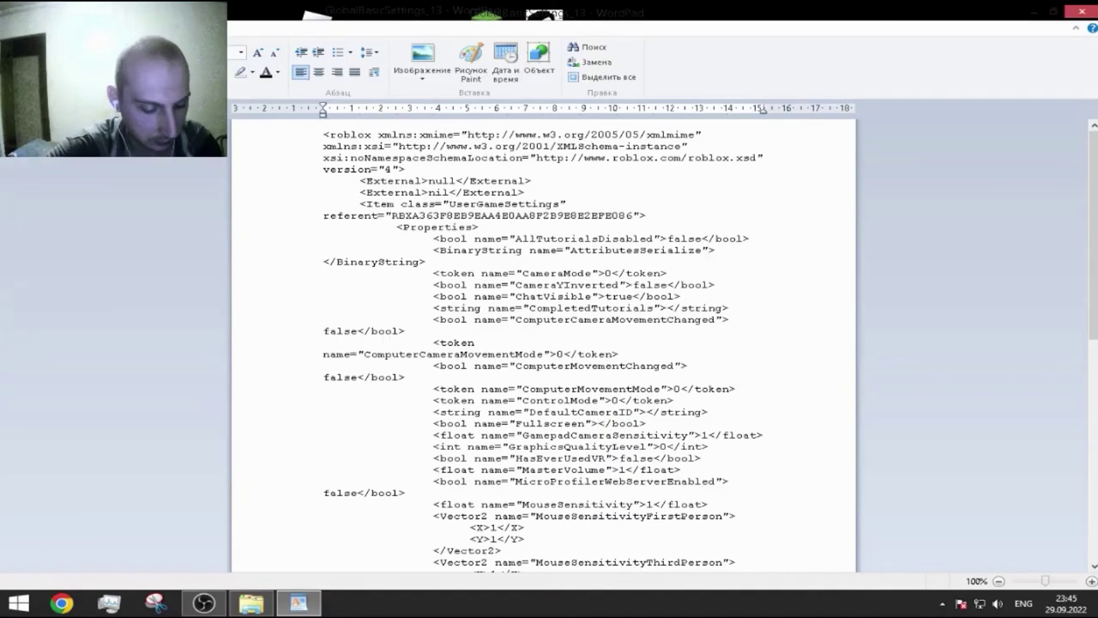
{"action": "type", "text": "true"}
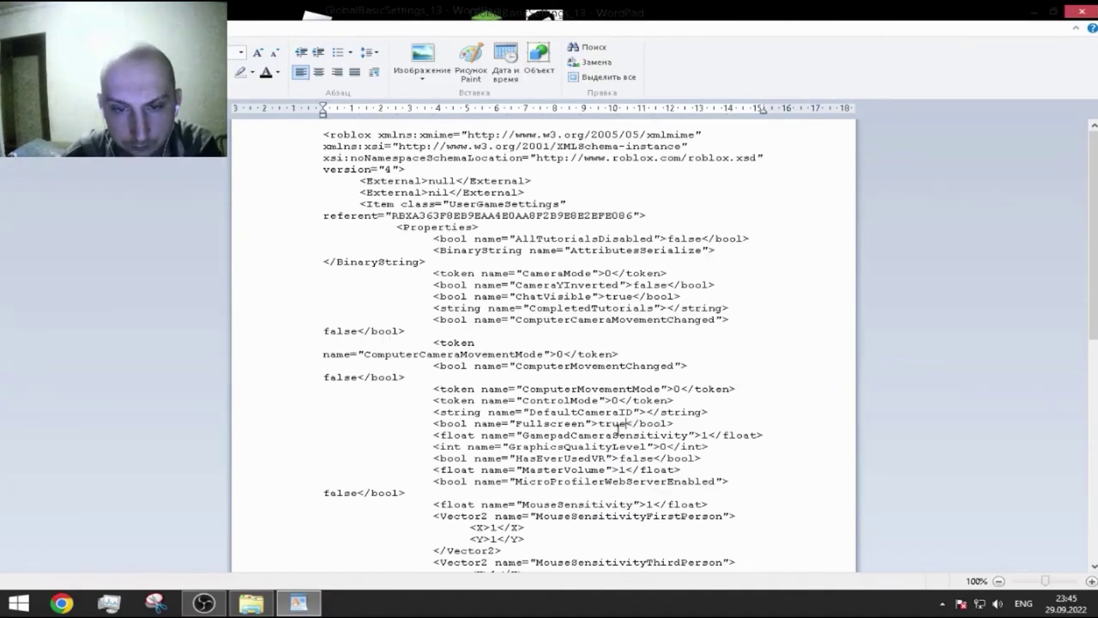
Set the GraphicsQualityLevel property to 1 in the GlobalBasicSettings_13 file.
{"action": "scroll", "coordinate": [622, 431], "scroll_direction": "down", "scroll_amount": 2}
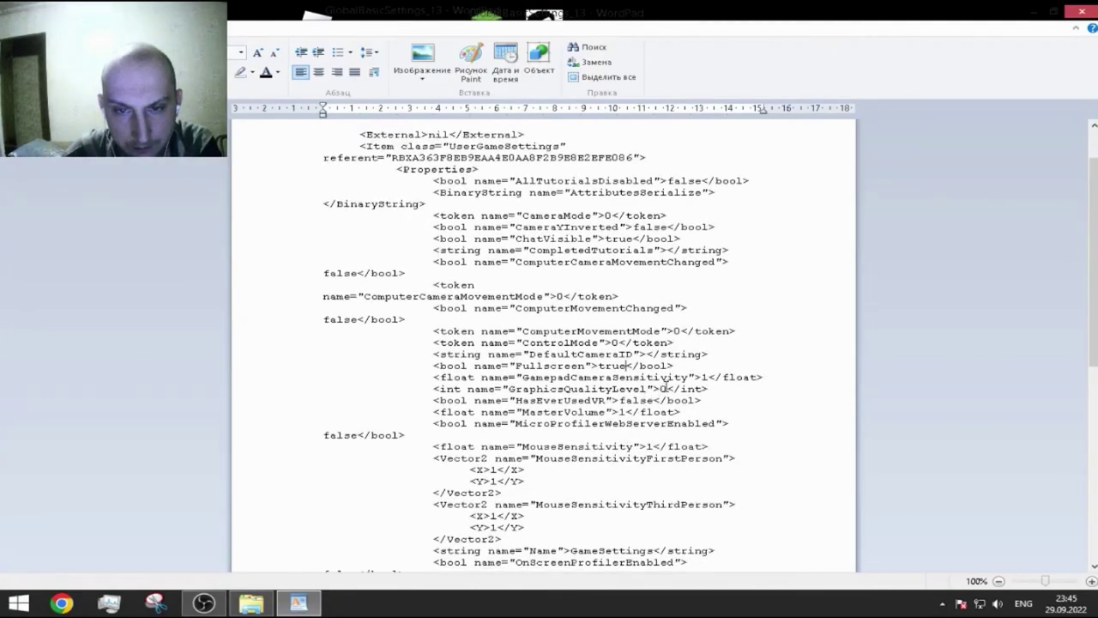
{"action": "double_click", "coordinate": [665, 388]}
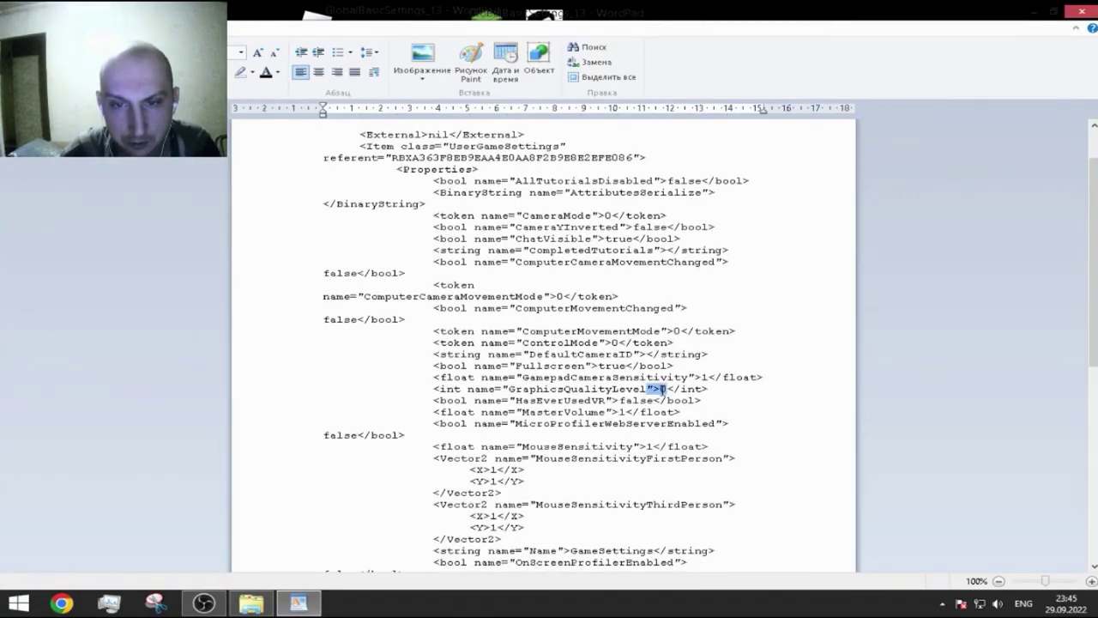
{"action": "left_click", "coordinate": [667, 388]}
{"action": "key", "text": "BackSpace"}
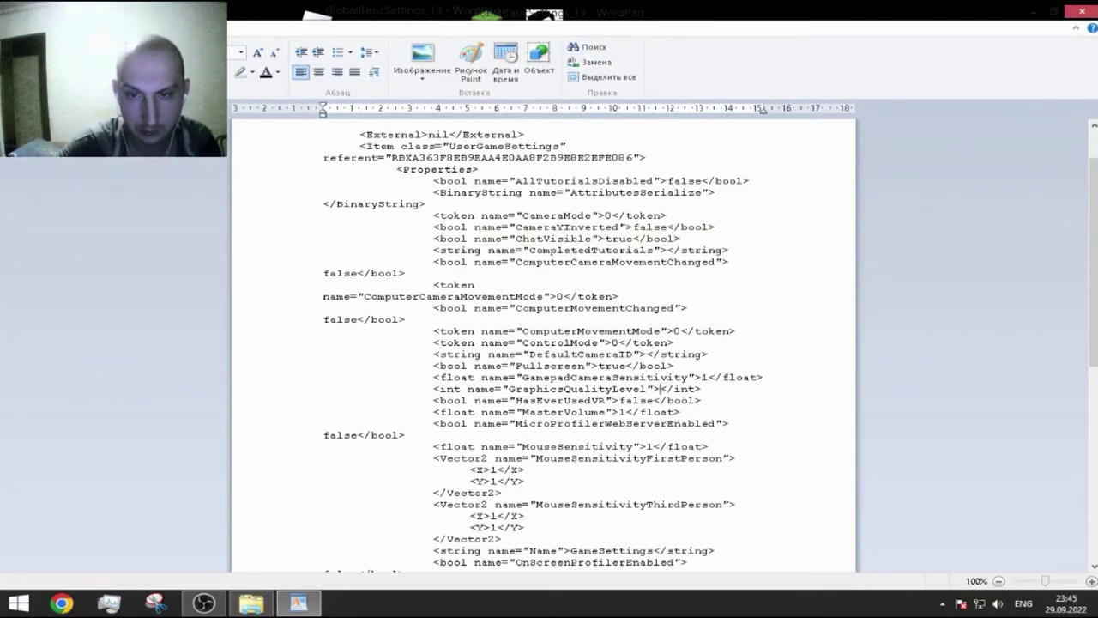
{"action": "type", "text": "1"}
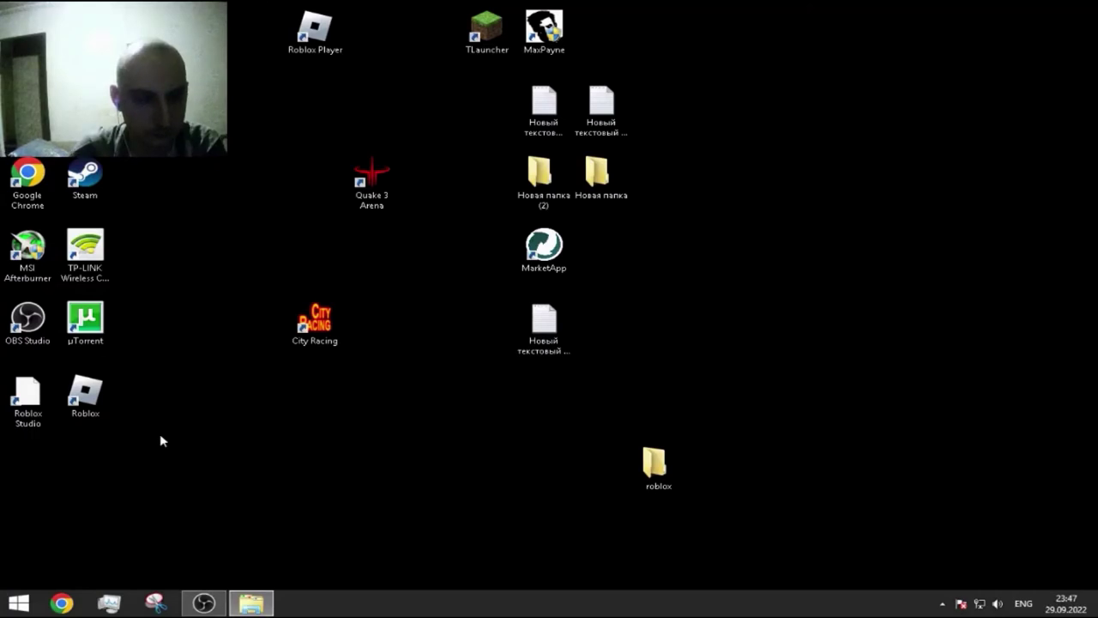
Switch to OBS Studio, turn off its preview and minimize the window.
{"action": "left_click", "coordinate": [203, 603]}
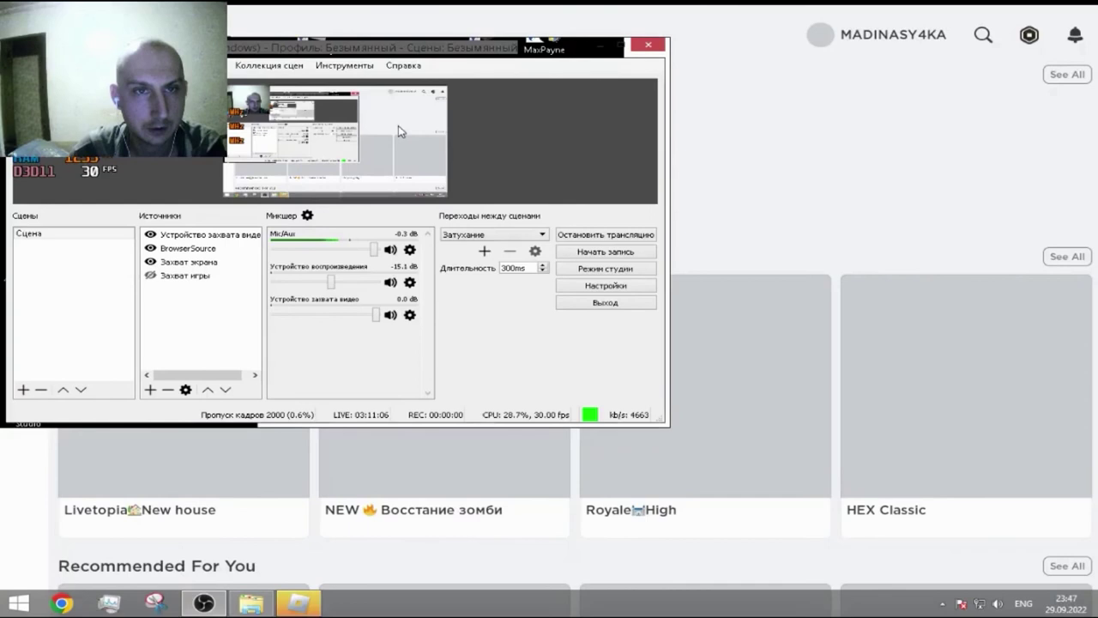
{"action": "right_click", "coordinate": [398, 125]}
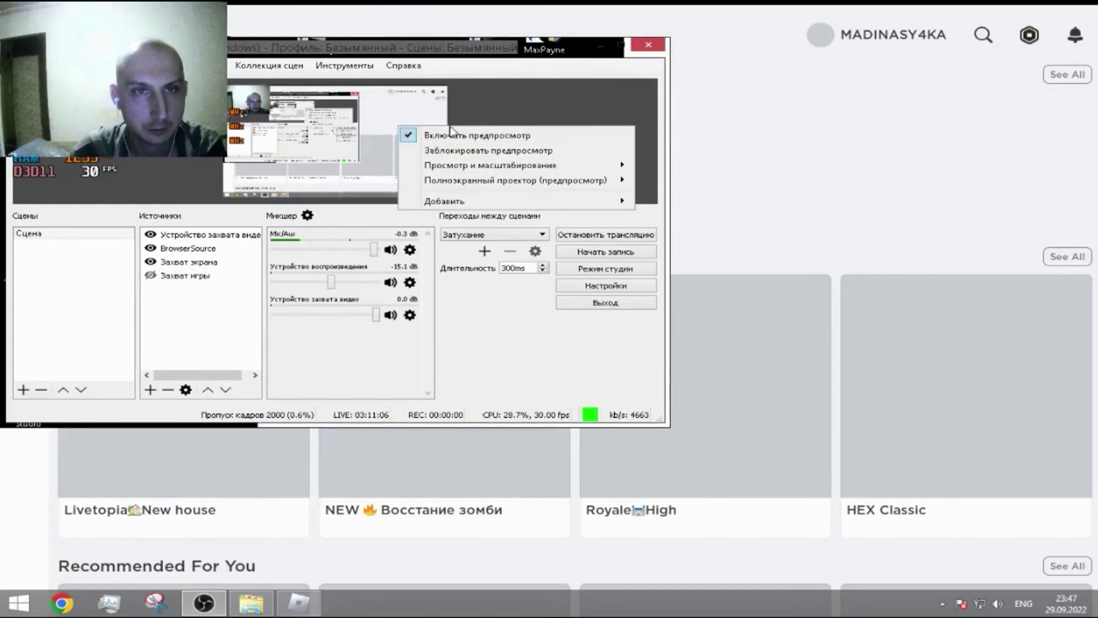
{"action": "left_click", "coordinate": [449, 131]}
{"action": "left_click", "coordinate": [605, 45]}
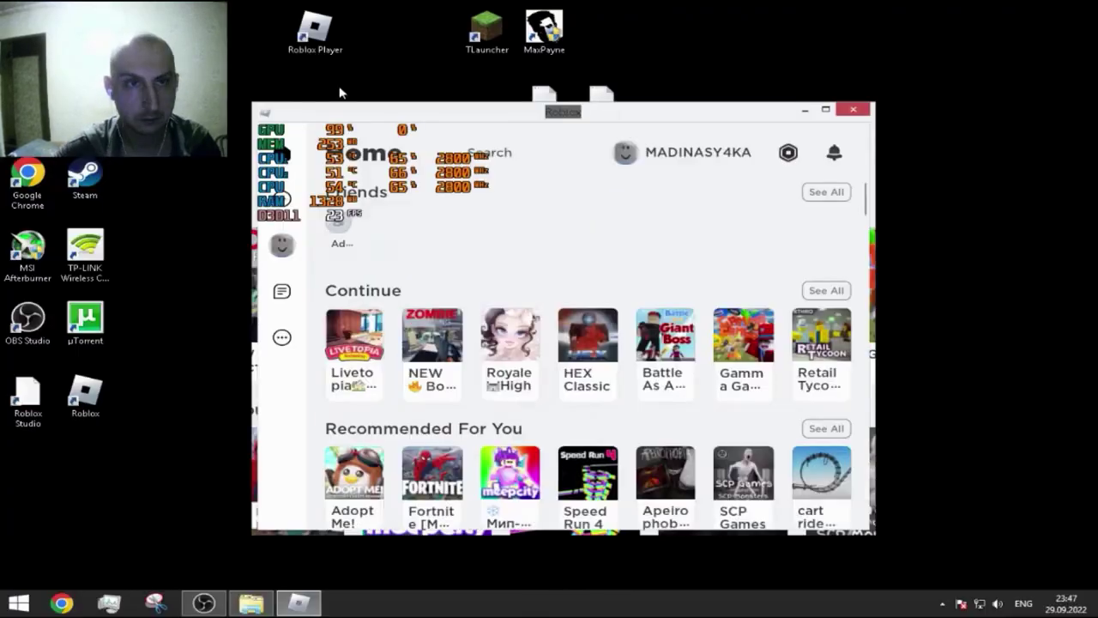
Switch Roblox to full screen and return it to windowed mode.
{"action": "key", "text": "F11"}
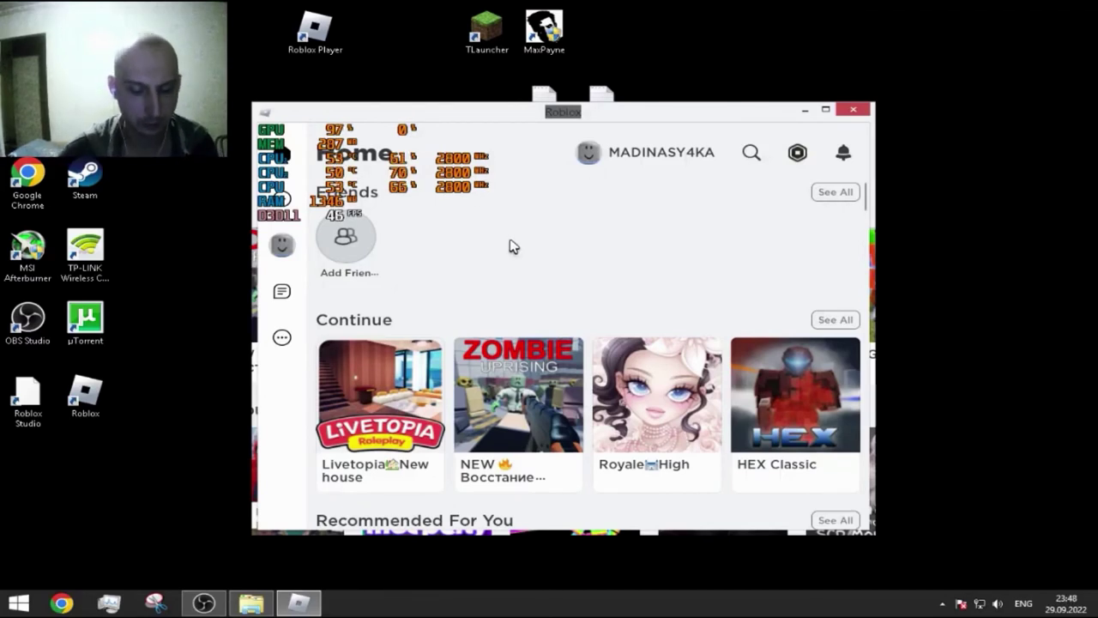
{"action": "key", "text": "F11"}
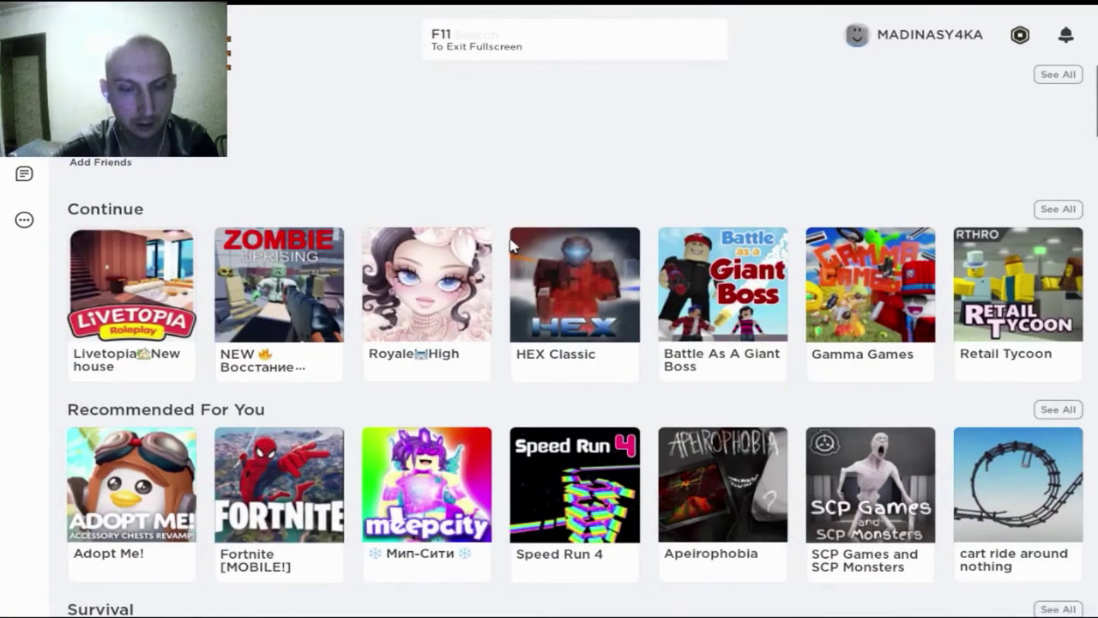
{"action": "key", "text": "F11"}
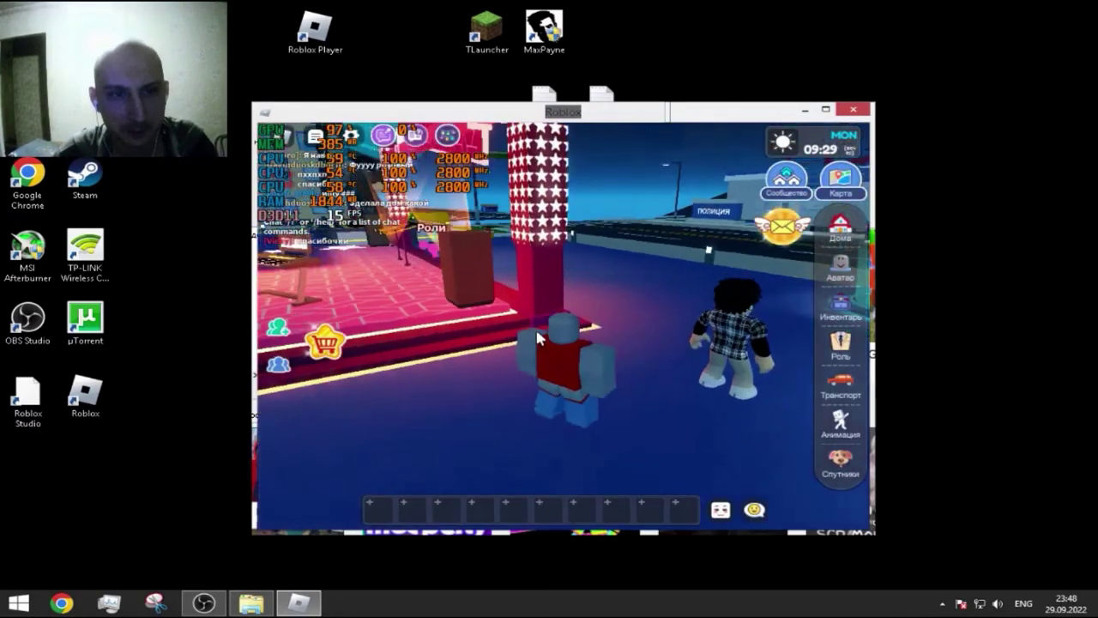
Run the character around the plaza and across the road past the police station to test the game in Livetopia.
{"action": "key", "text": "d"}
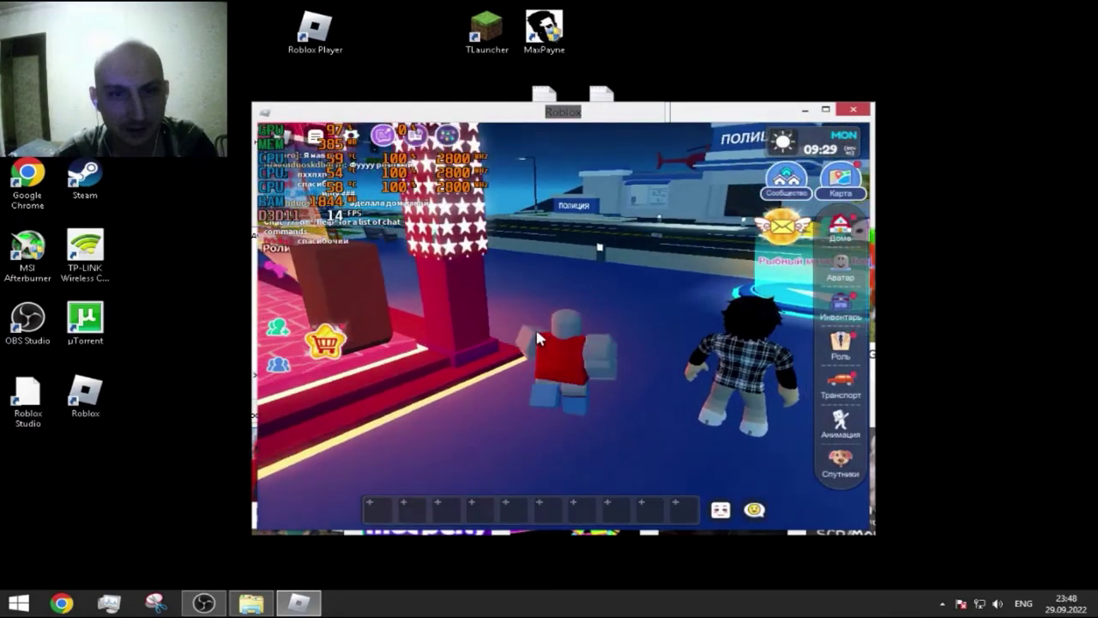
{"action": "key", "text": "w"}
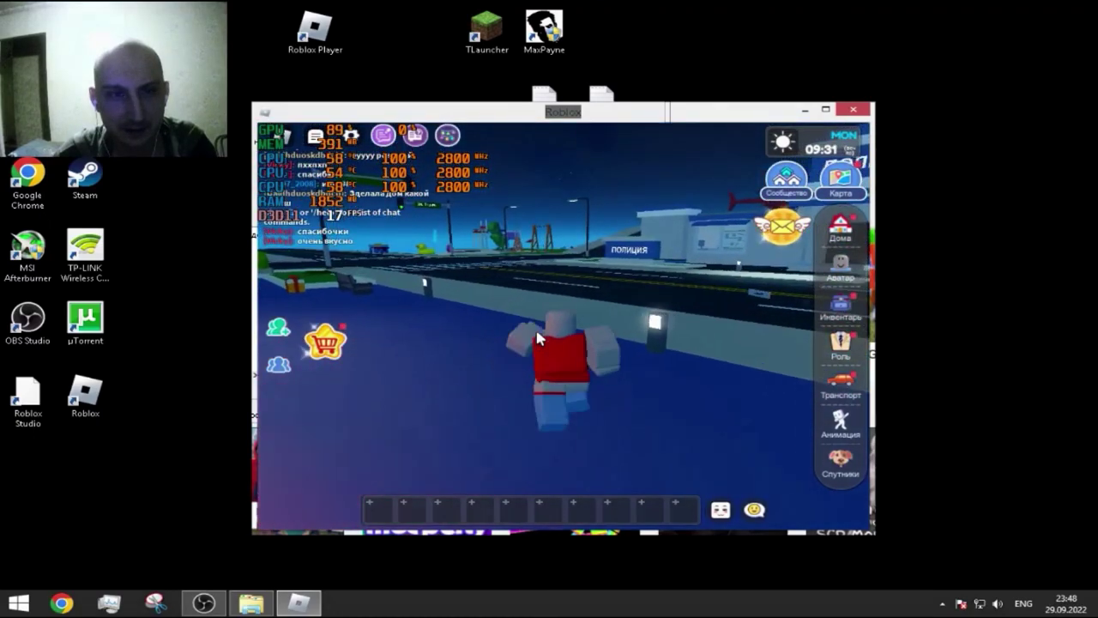
{"action": "key", "text": "d"}
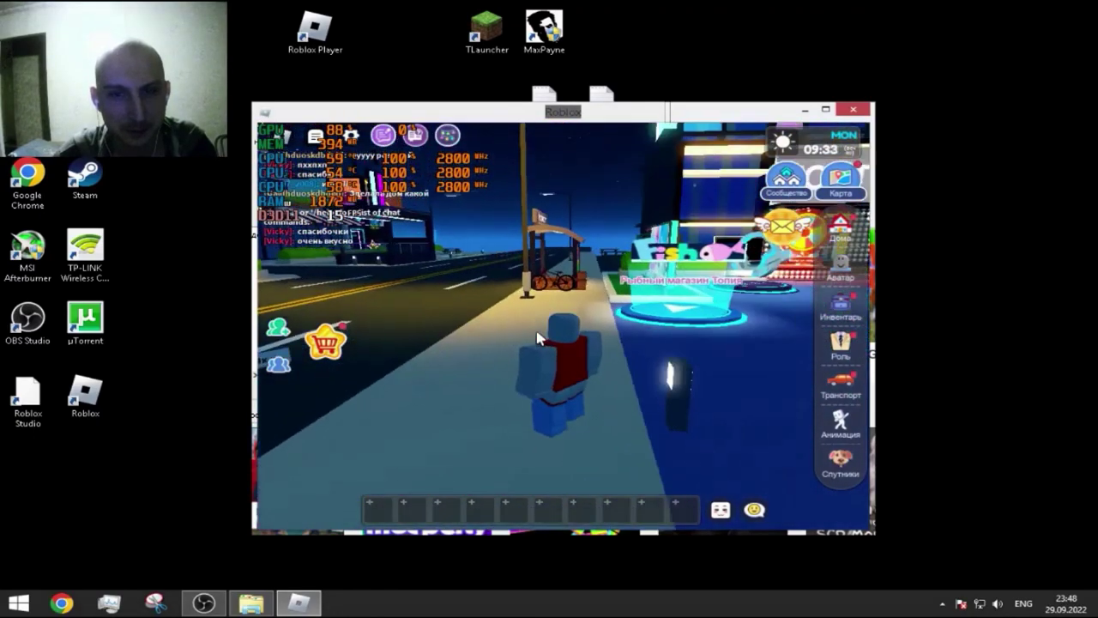
{"action": "key", "text": "a"}
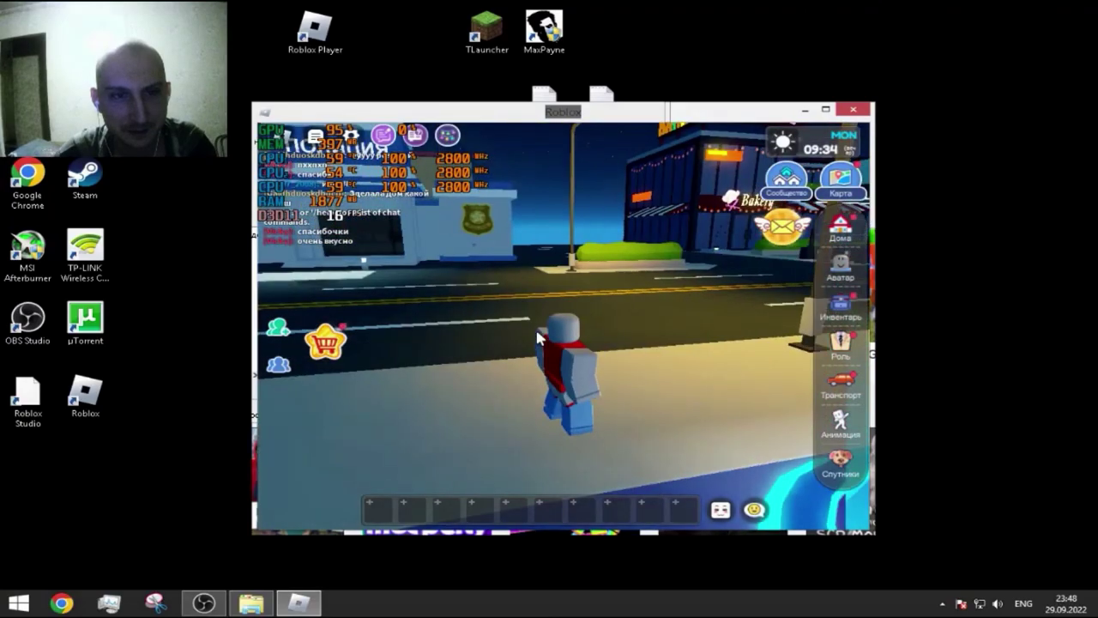
{"action": "key", "text": "d"}
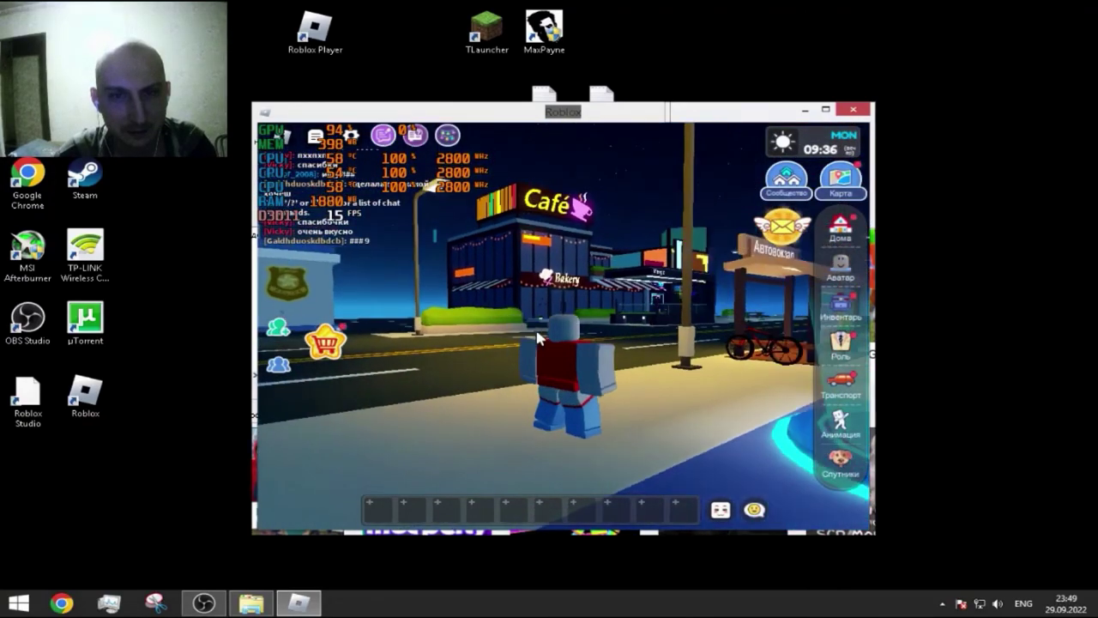
{"action": "key", "text": "d"}
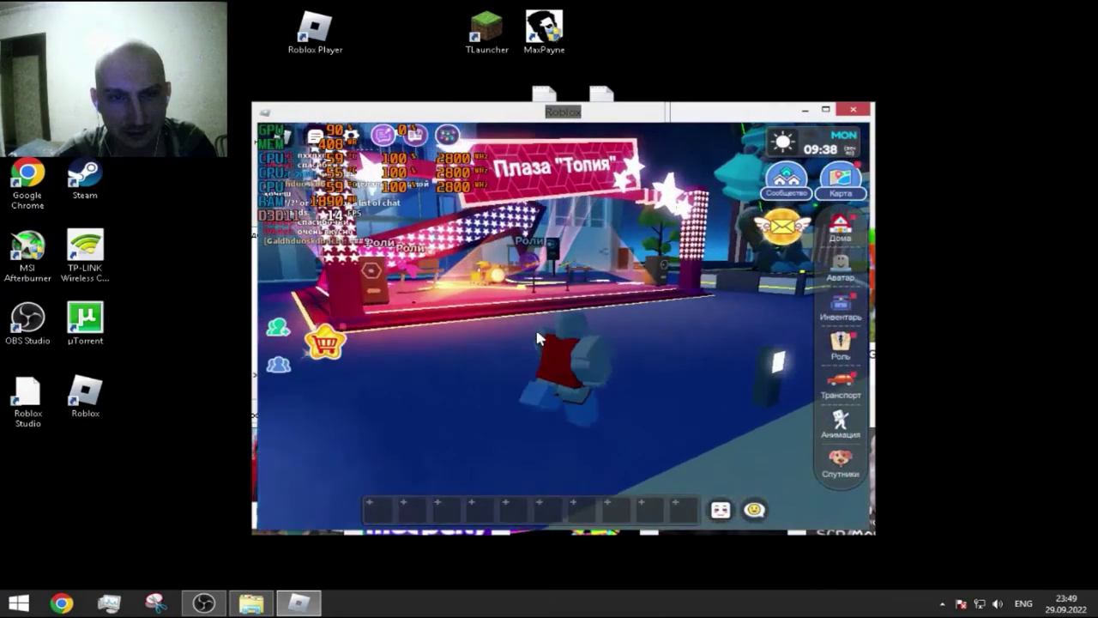
{"action": "key", "text": "a"}
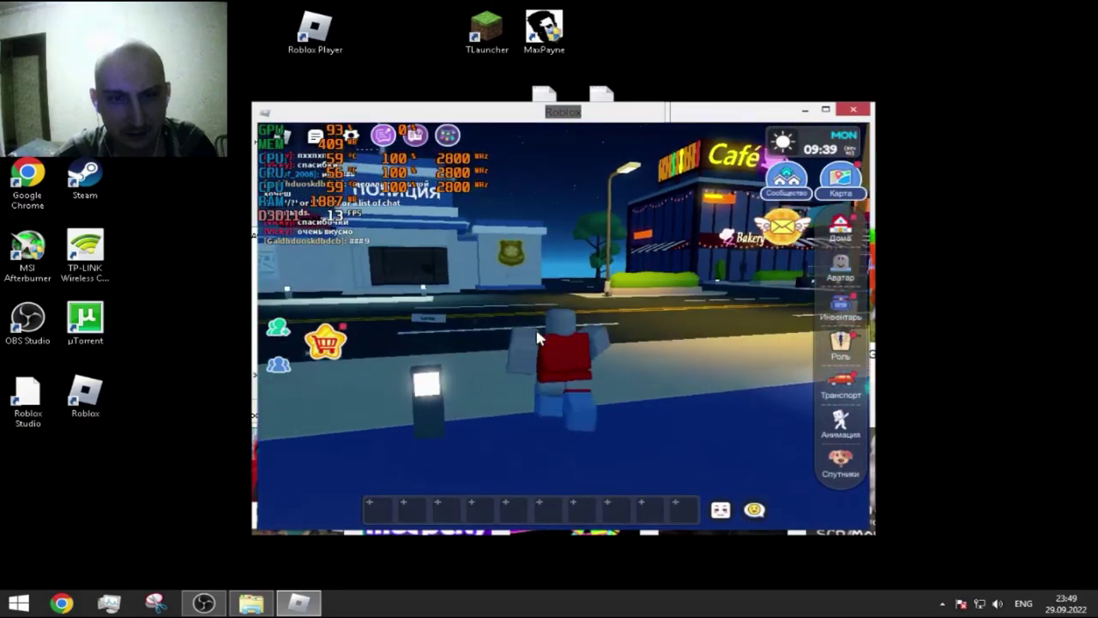
{"action": "key", "text": "w"}
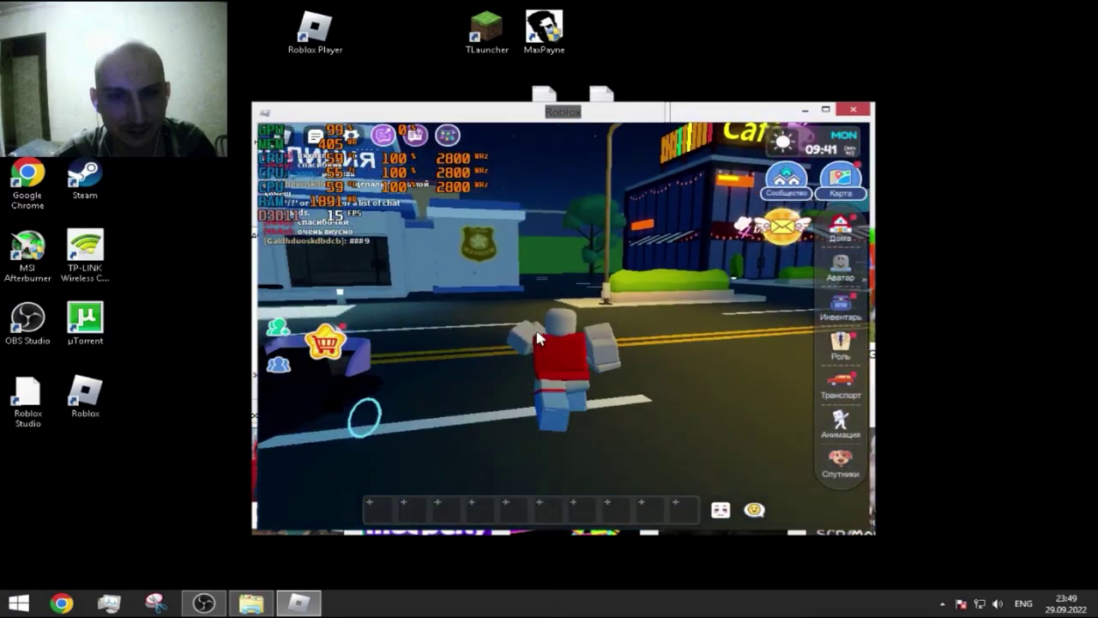
{"action": "key", "text": "w"}
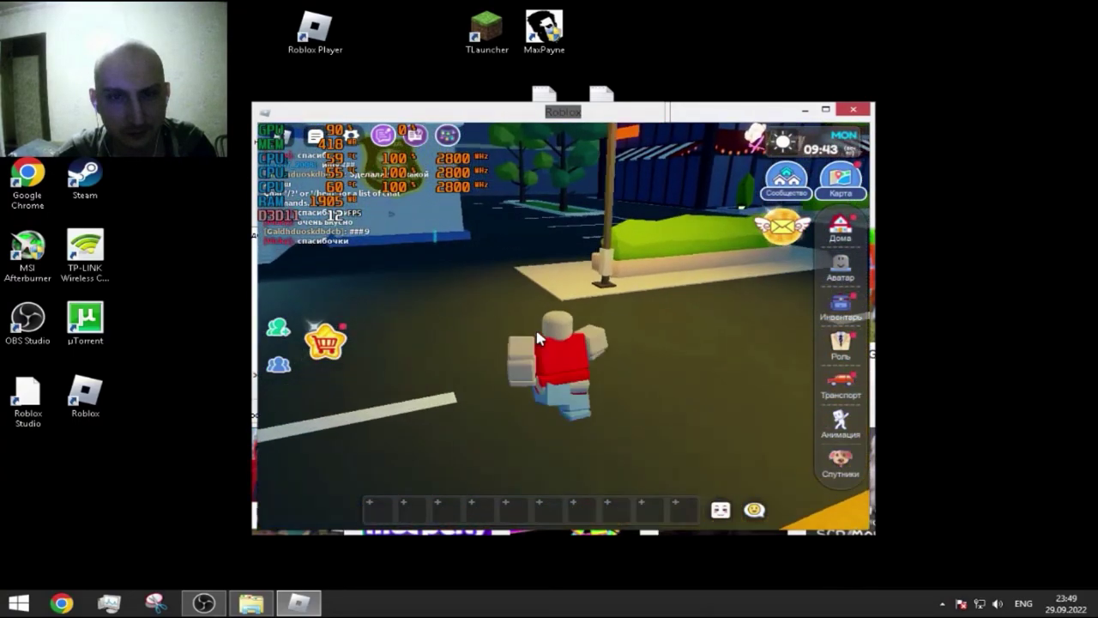
{"action": "key", "text": "a"}
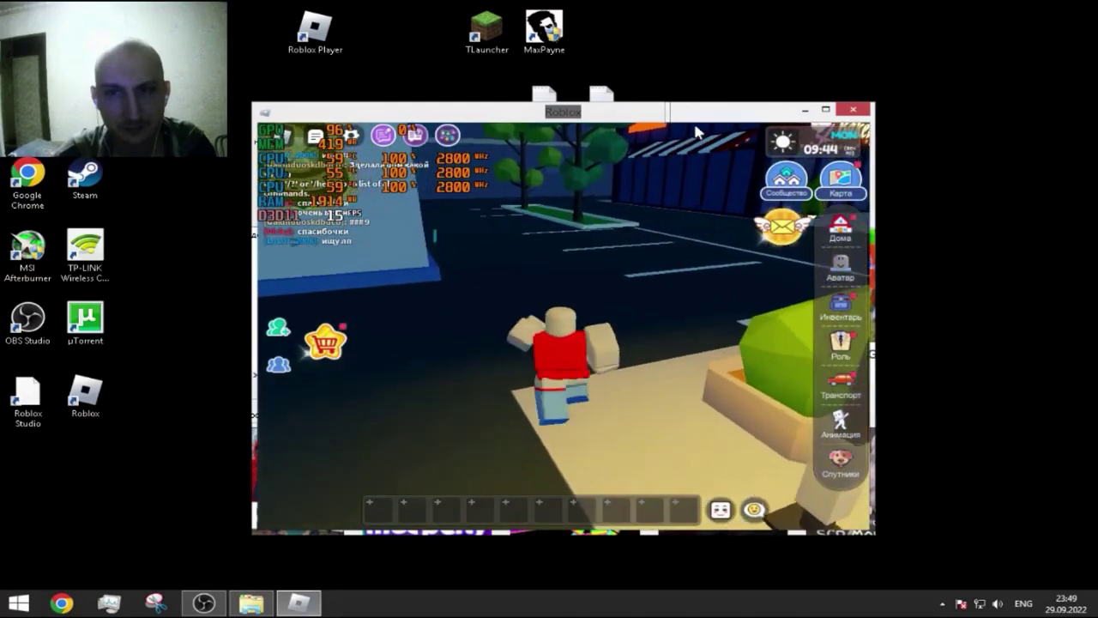
Close Roblox completely and open the roblox folder on the desktop.
{"action": "left_click", "coordinate": [853, 110]}
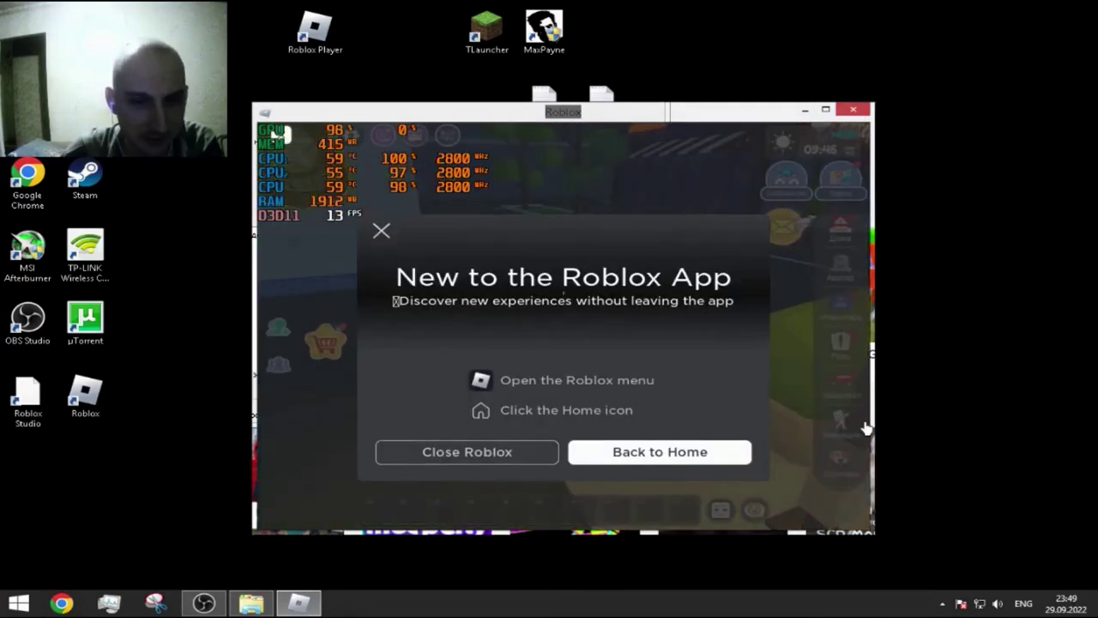
{"action": "left_click", "coordinate": [503, 455]}
{"action": "left_click", "coordinate": [668, 469]}
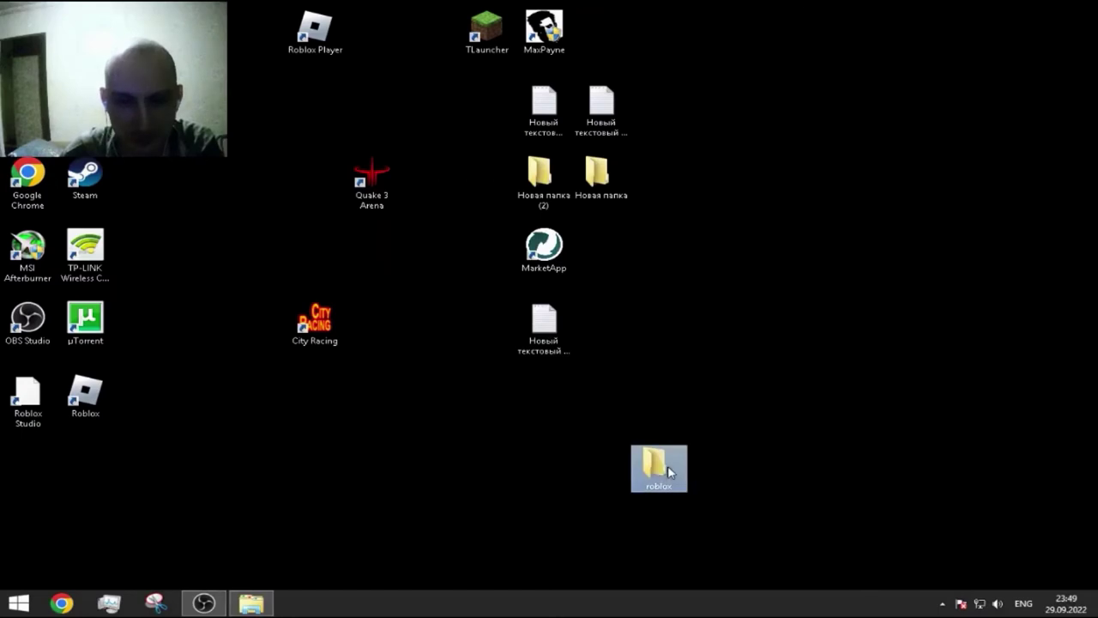
Copy the PlatformContent folder from the installed Roblox version folder into the desktop roblox folder.
{"action": "mouse_move", "coordinate": [331, 485]}
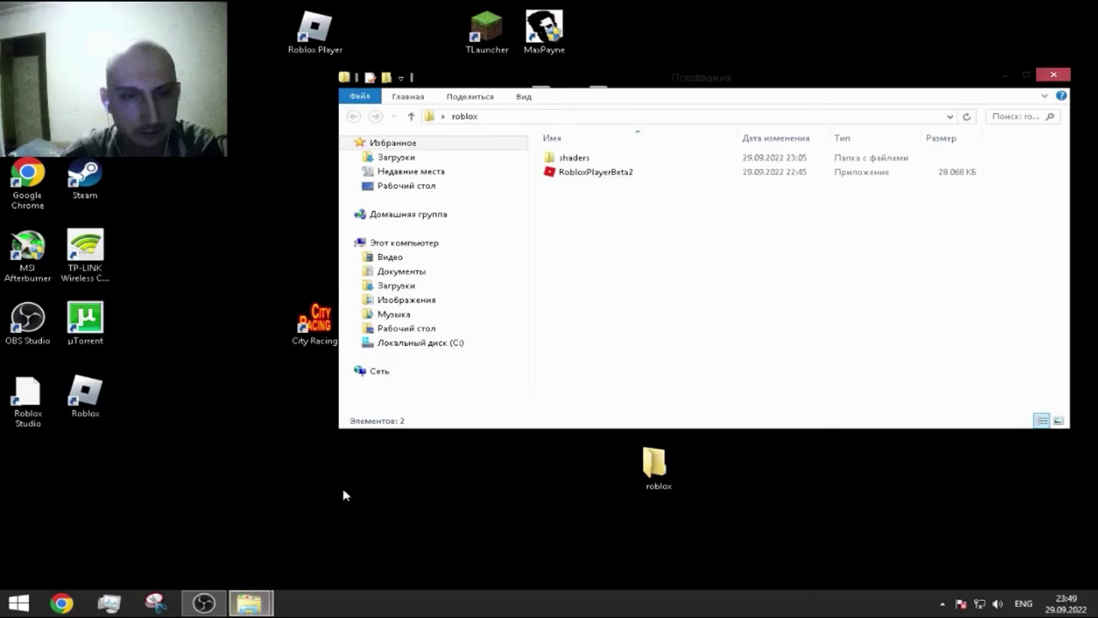
{"action": "left_click", "coordinate": [217, 556]}
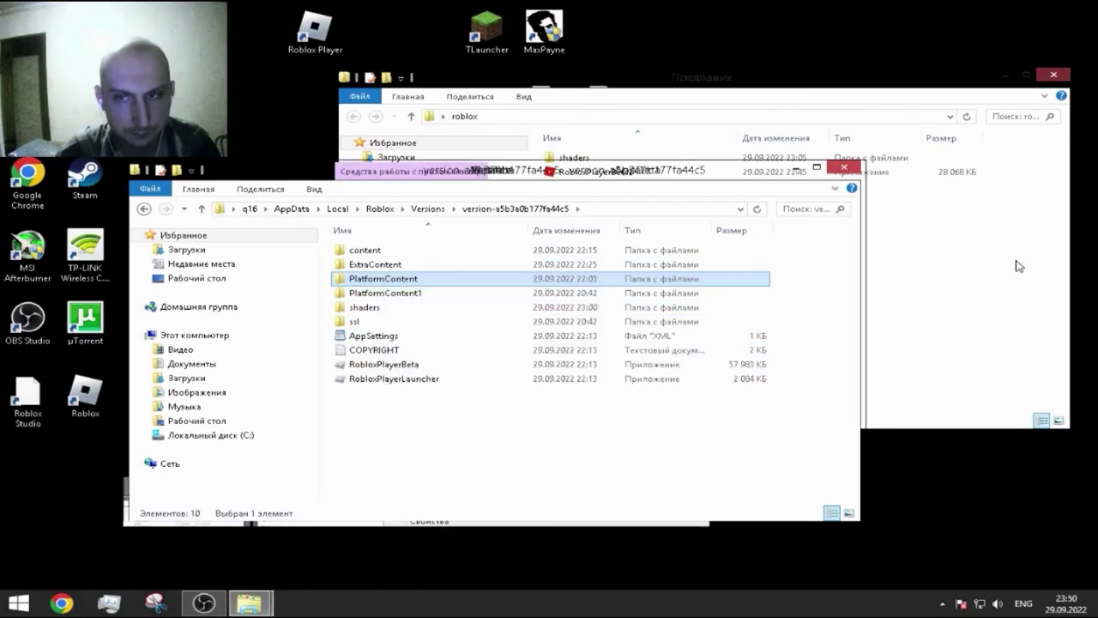
{"action": "left_click", "coordinate": [1020, 266]}
{"action": "key", "text": "ctrl+v"}
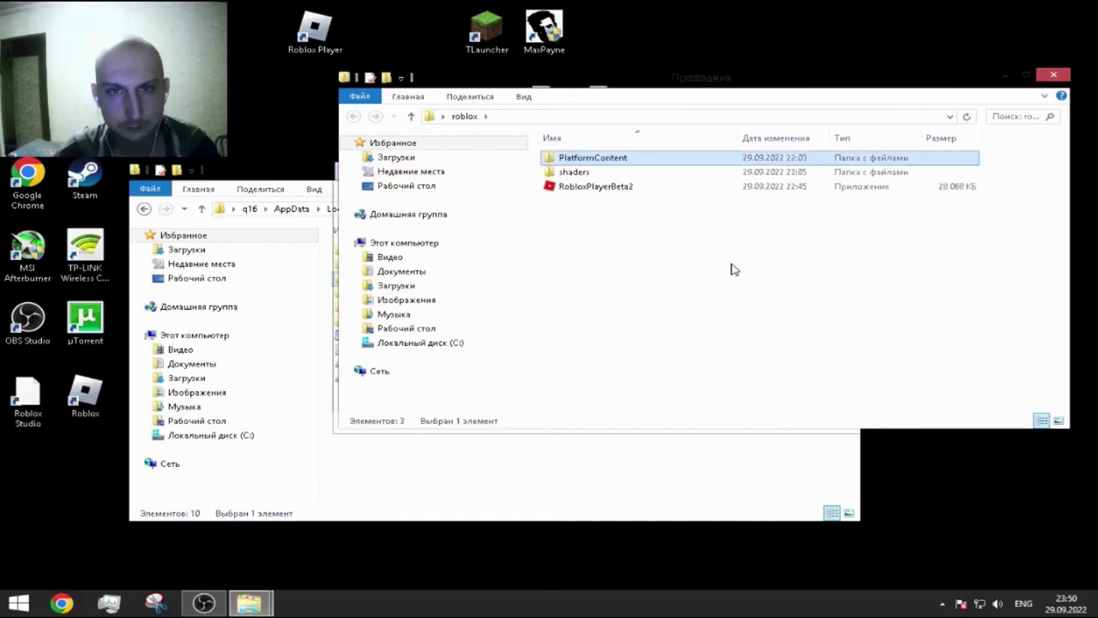
Rename the RobloxPlayerBeta2 application in the roblox folder as RobloxPlayerBeta.
{"action": "right_click", "coordinate": [636, 185]}
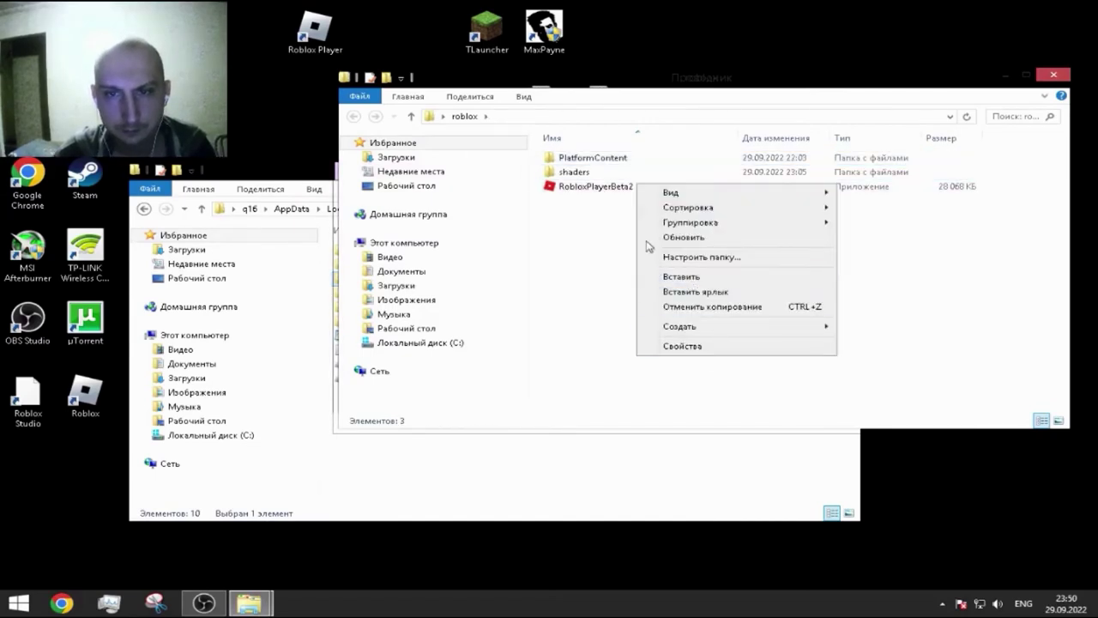
{"action": "right_click", "coordinate": [589, 189]}
{"action": "left_click", "coordinate": [643, 425]}
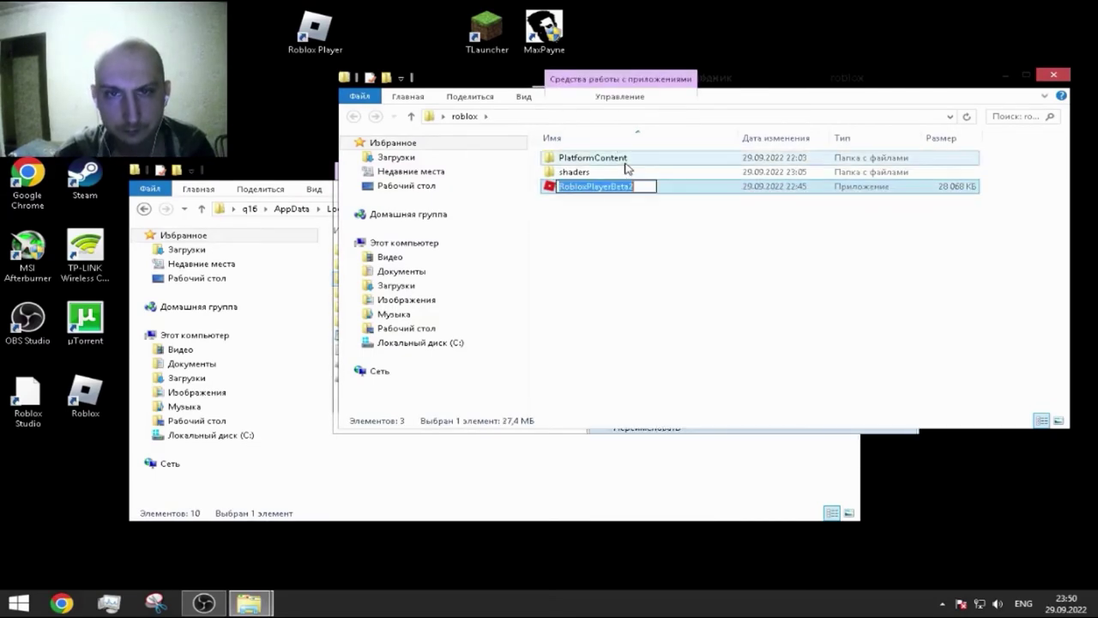
{"action": "left_click", "coordinate": [637, 186]}
{"action": "key", "text": "BackSpace"}
{"action": "left_click", "coordinate": [618, 277]}
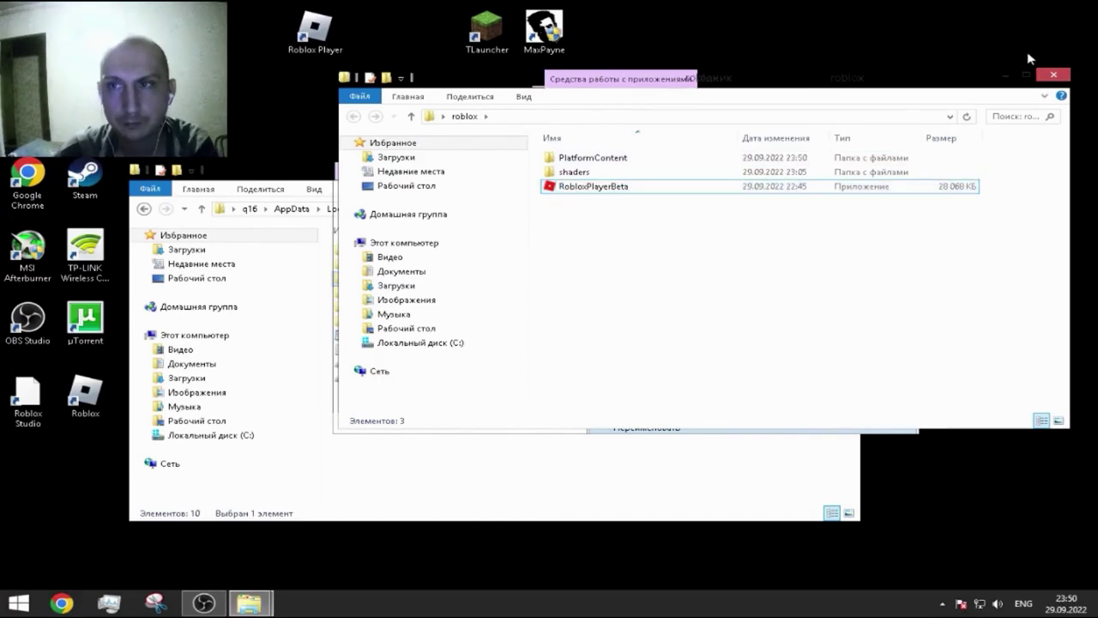
Check the ExtraContent folder in the installed Roblox version folder, and copy its neighbouring content folder into the desktop roblox folder.
{"action": "left_click", "coordinate": [1004, 79]}
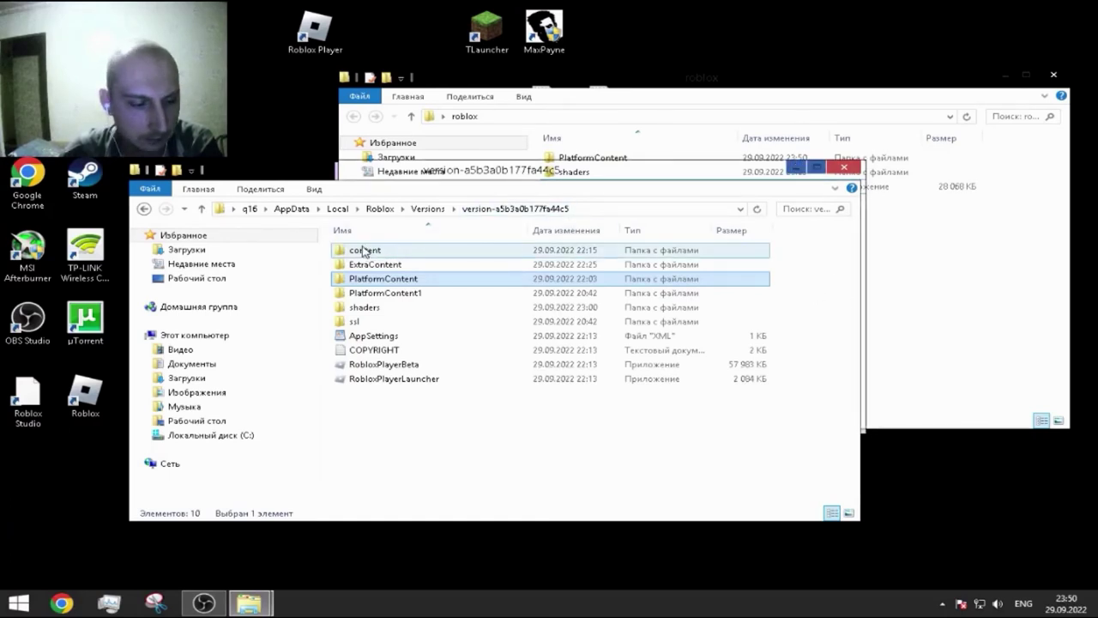
{"action": "double_click", "coordinate": [381, 265]}
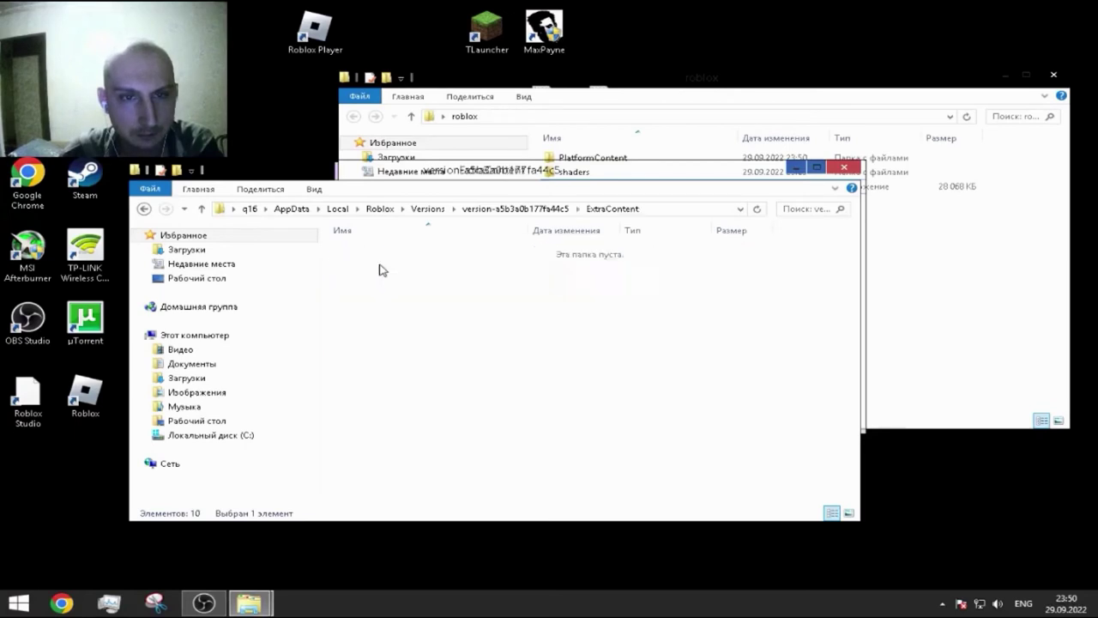
{"action": "left_click", "coordinate": [498, 210]}
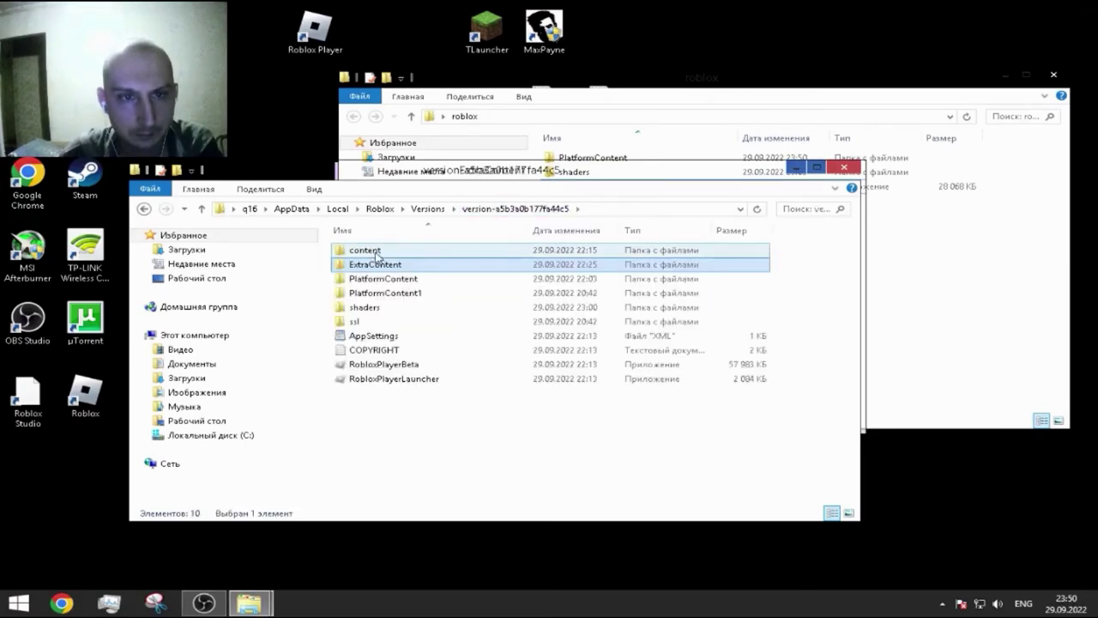
{"action": "right_click", "coordinate": [376, 255]}
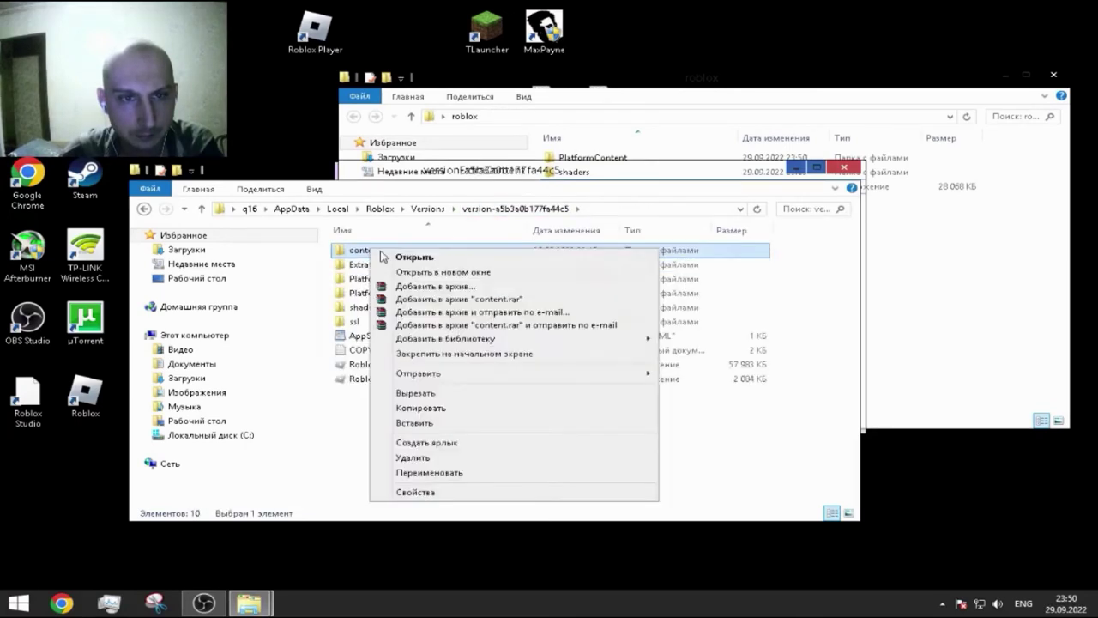
{"action": "left_click", "coordinate": [420, 408]}
{"action": "left_click", "coordinate": [895, 314]}
{"action": "right_click", "coordinate": [725, 276]}
{"action": "left_click", "coordinate": [738, 366]}
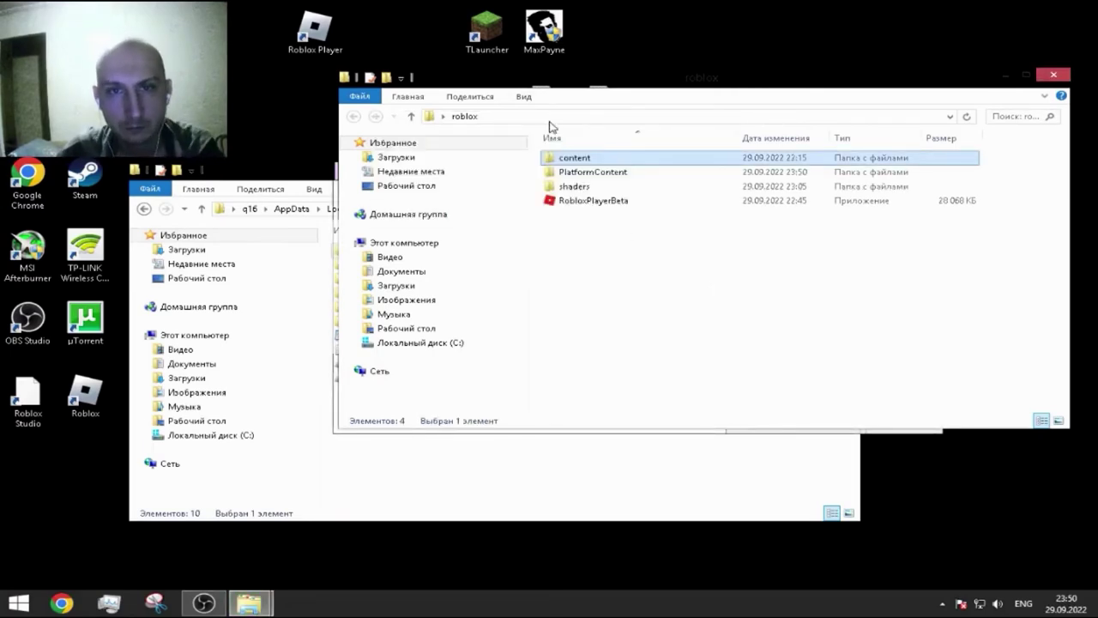
Try to launch the renamed RobloxPlayerBeta from the desktop roblox folder.
{"action": "double_click", "coordinate": [599, 203]}
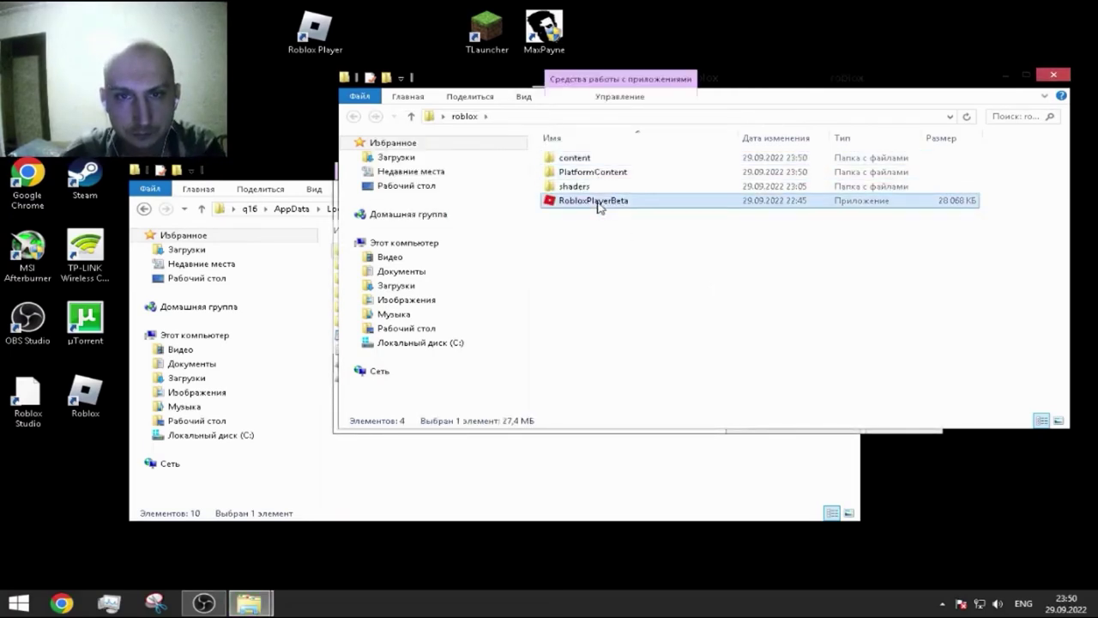
{"action": "left_click", "coordinate": [604, 320]}
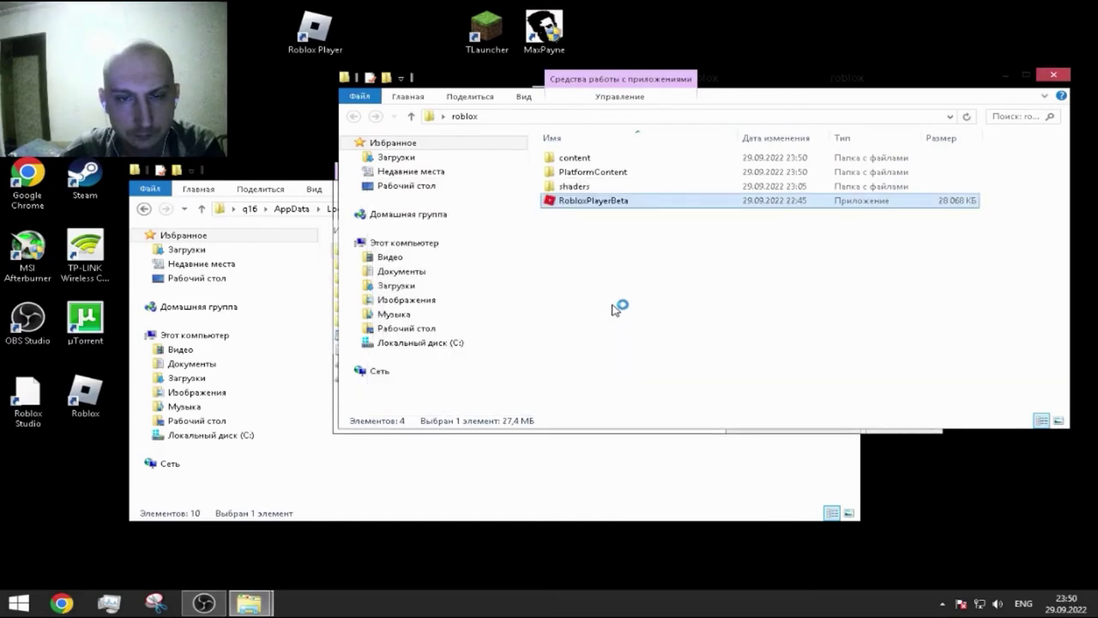
{"action": "left_click", "coordinate": [521, 314]}
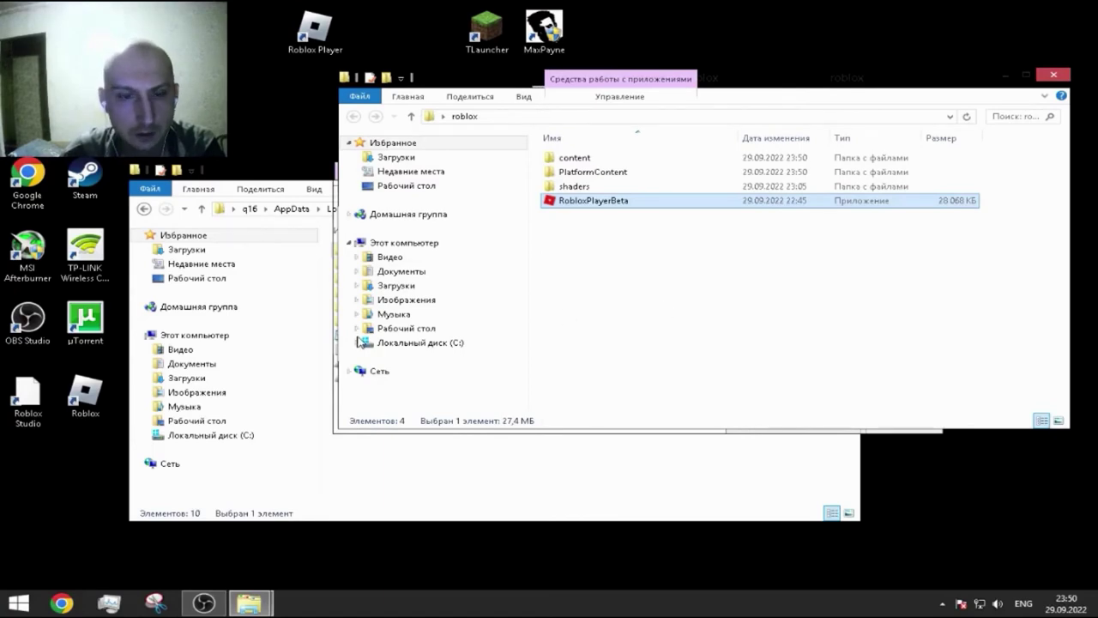
Copy RobloxPlayerLauncher from the installed Roblox version folder into the desktop roblox folder.
{"action": "left_click", "coordinate": [539, 498]}
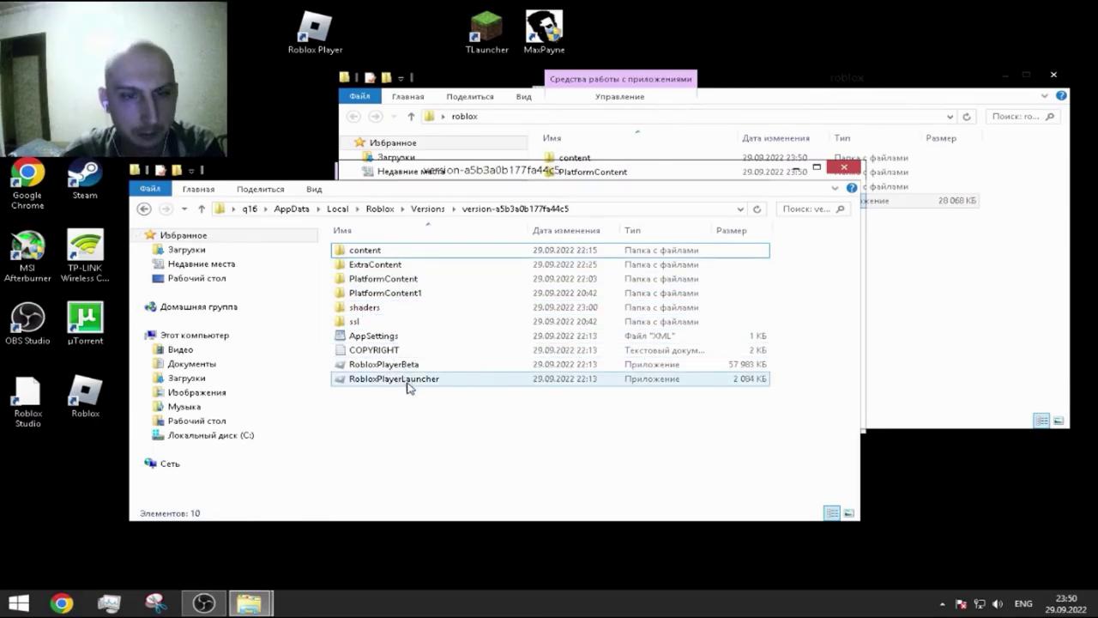
{"action": "left_click", "coordinate": [408, 386]}
{"action": "right_click", "coordinate": [409, 386]}
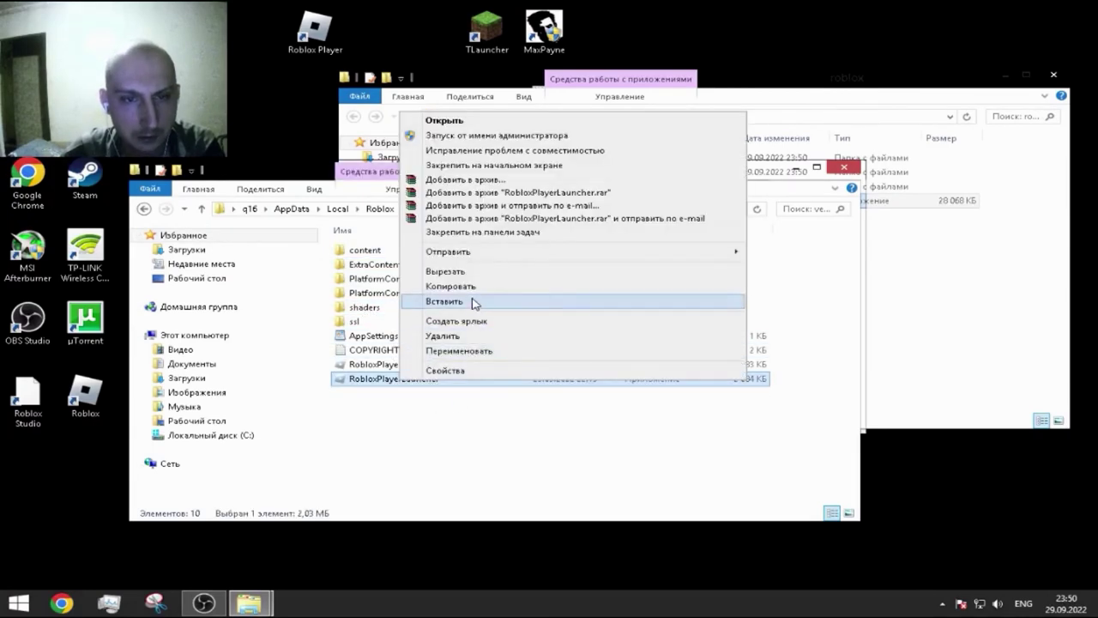
{"action": "left_click", "coordinate": [468, 288]}
{"action": "left_click", "coordinate": [922, 302]}
{"action": "right_click", "coordinate": [814, 280]}
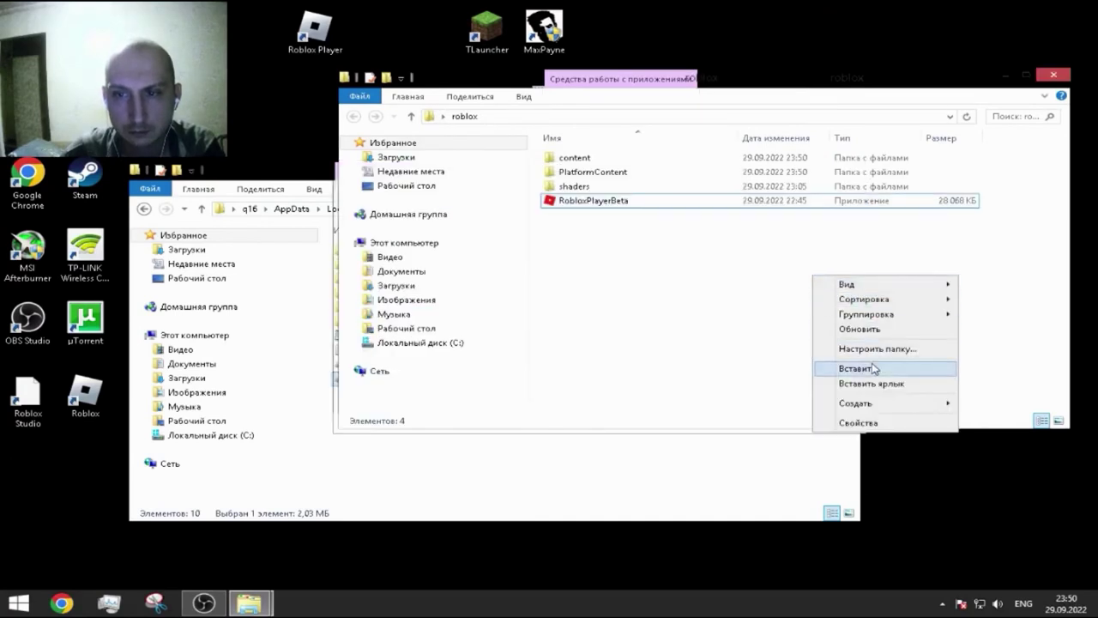
{"action": "left_click", "coordinate": [873, 369]}
Try launching RobloxPlayerBeta again with the launcher beside it, and close the crashed program.
{"action": "double_click", "coordinate": [592, 200]}
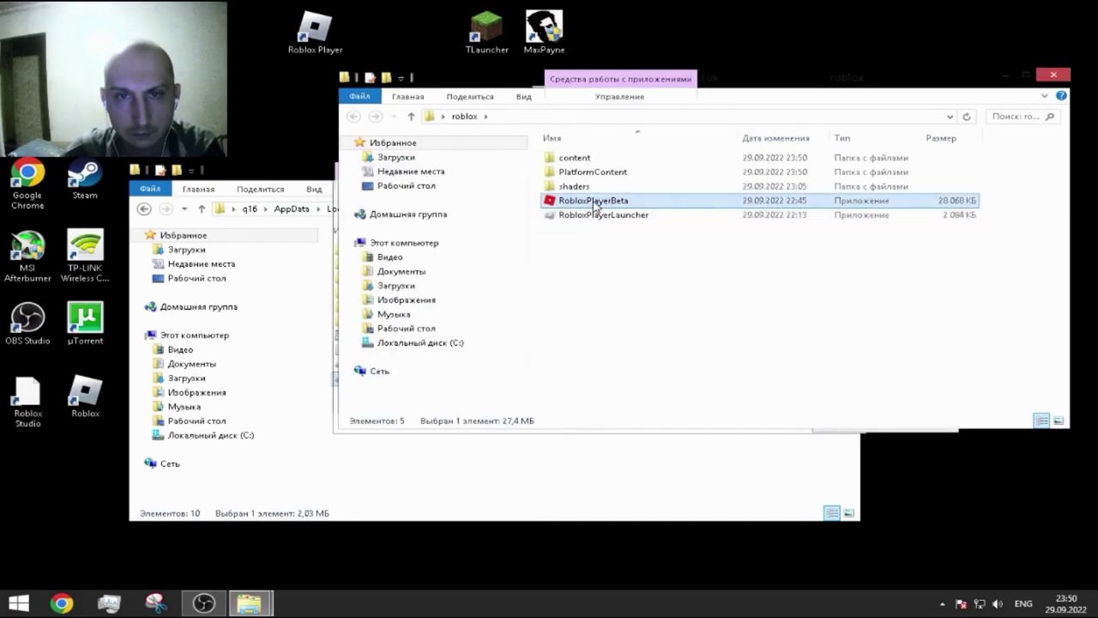
{"action": "left_click", "coordinate": [601, 386]}
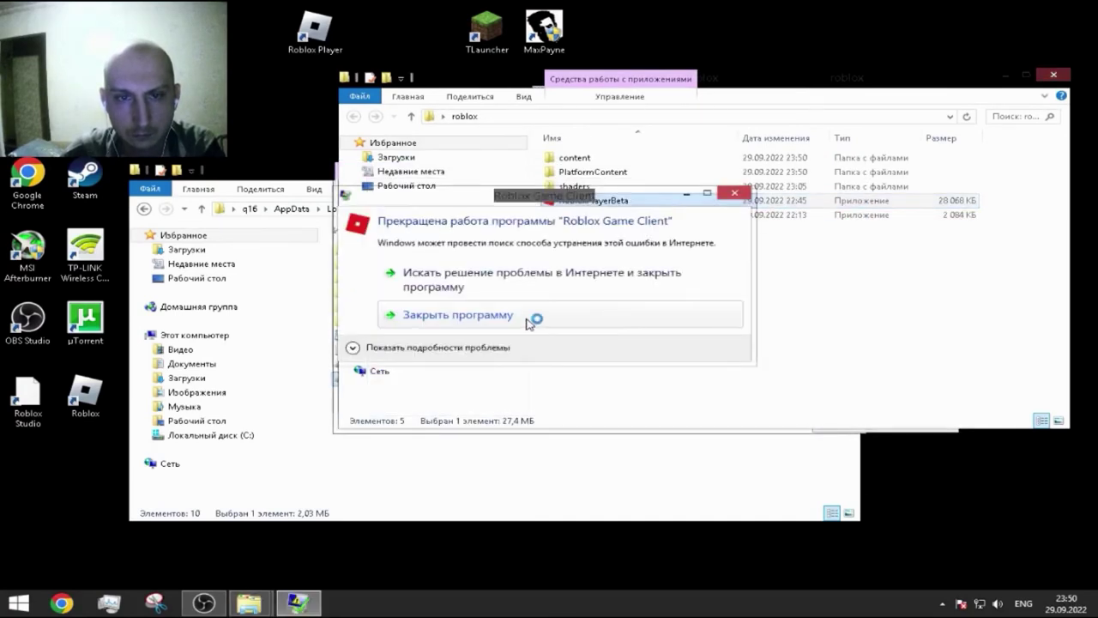
{"action": "left_click", "coordinate": [531, 319]}
Try running RobloxPlayerLauncher from the desktop roblox folder and close its installer.
{"action": "left_click", "coordinate": [603, 214]}
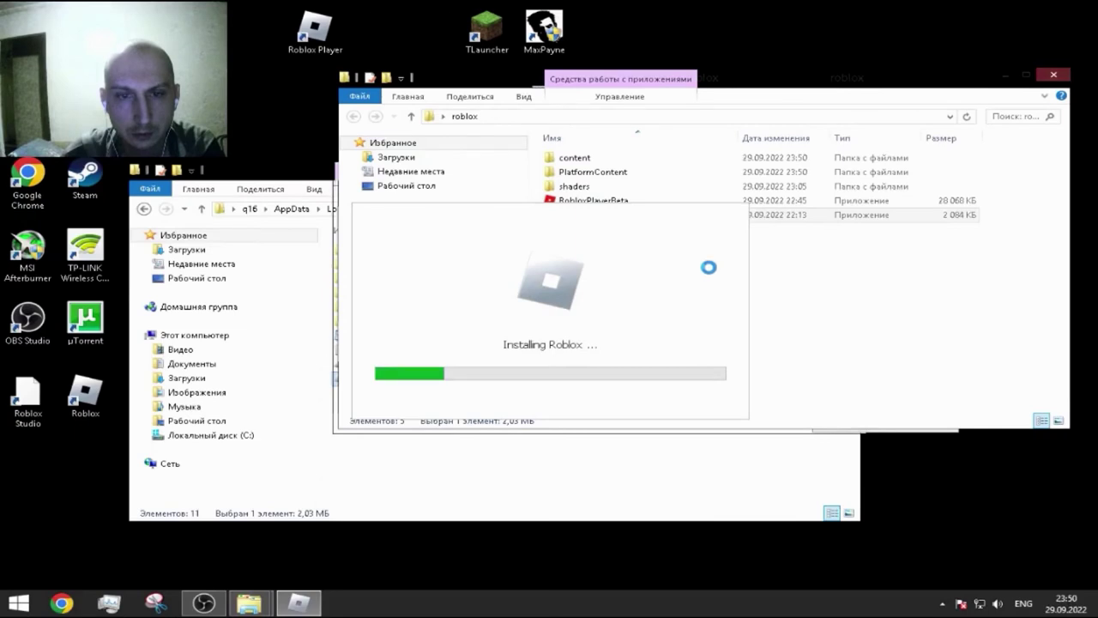
{"action": "right_click", "coordinate": [295, 595]}
{"action": "left_click", "coordinate": [262, 573]}
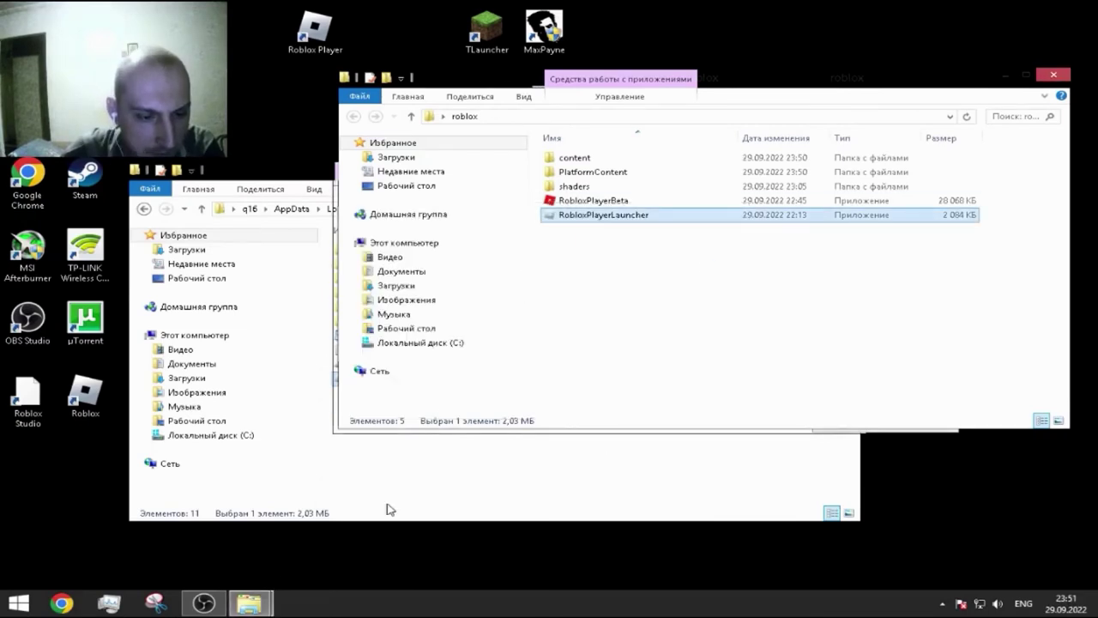
Compare the files in the installed Roblox version folder with those in the desktop roblox folder.
{"action": "left_click", "coordinate": [590, 490]}
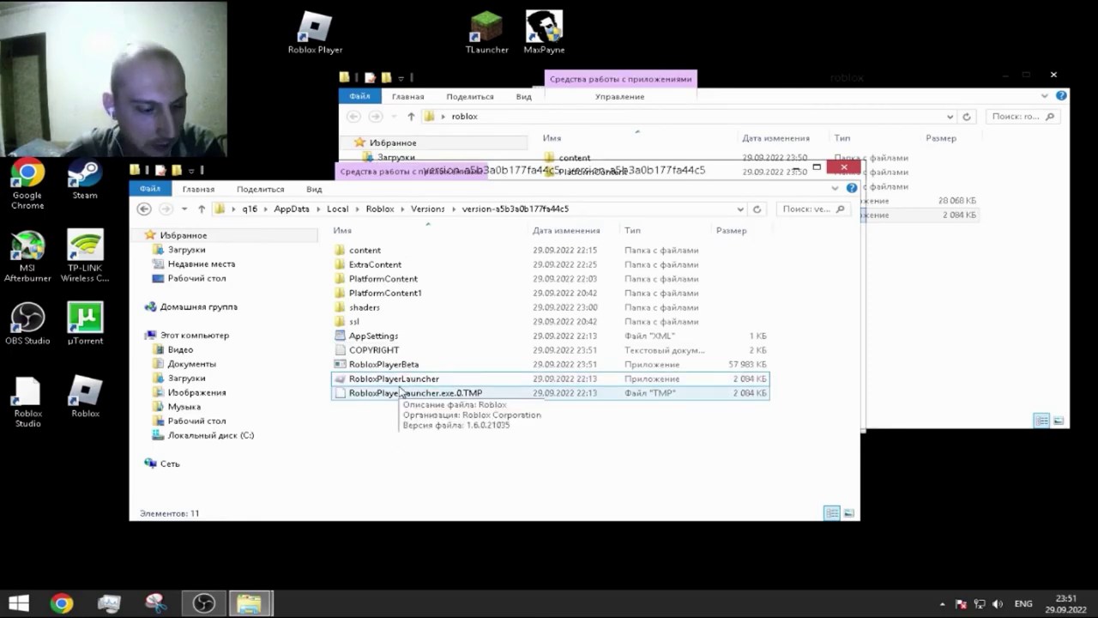
{"action": "left_click", "coordinate": [426, 384]}
{"action": "left_click", "coordinate": [950, 289]}
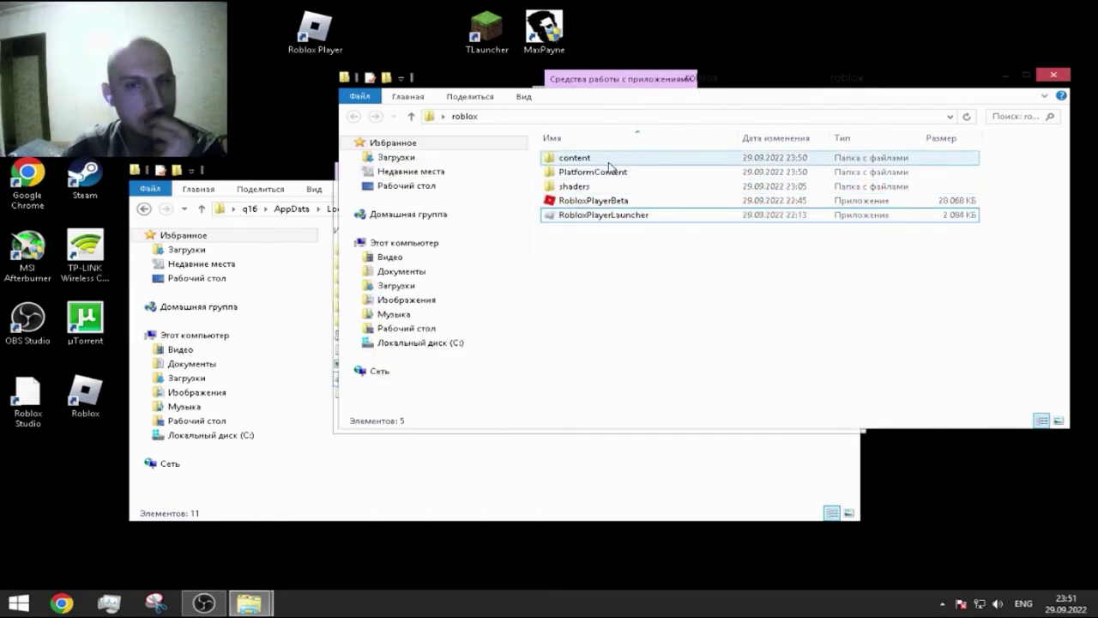
Examine the contents of the PlatformContent folder in the installed Roblox version folder.
{"action": "left_click", "coordinate": [634, 216]}
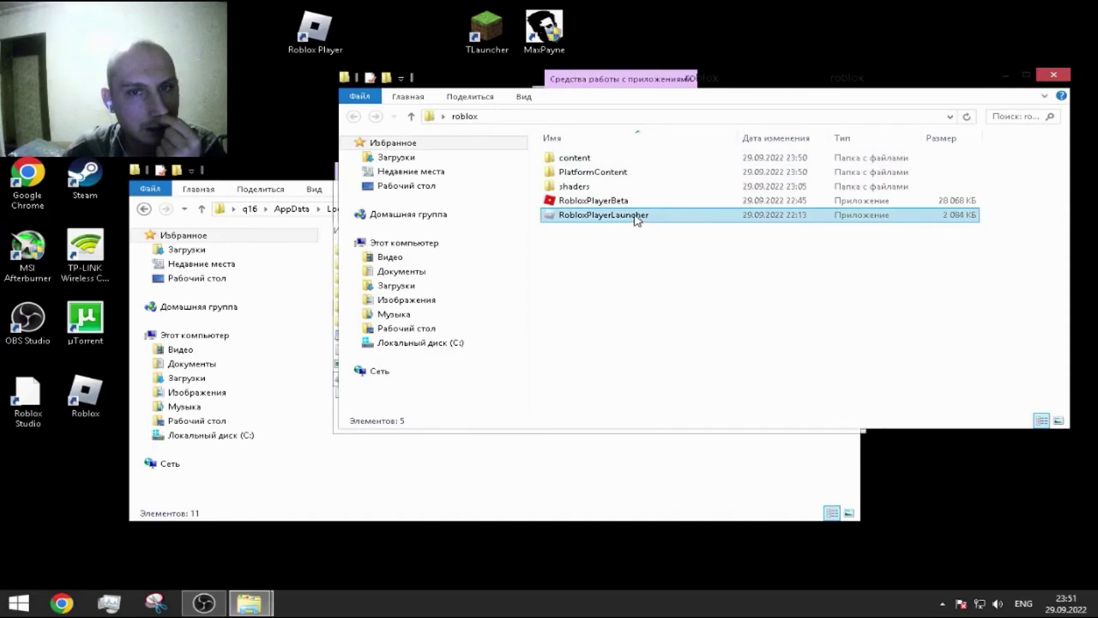
{"action": "left_click", "coordinate": [371, 486]}
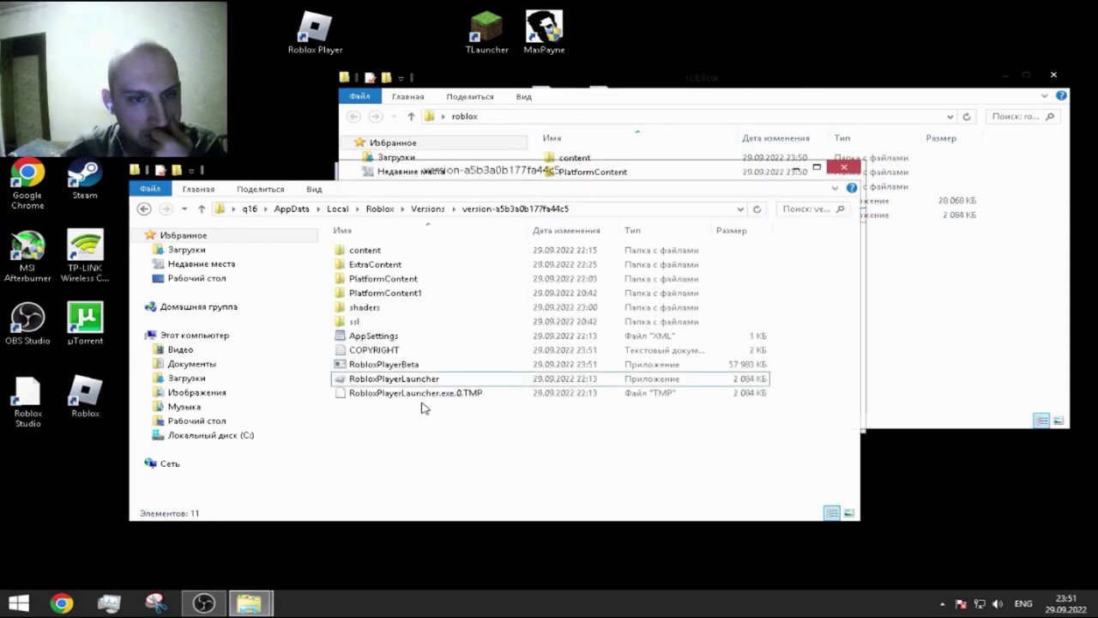
{"action": "double_click", "coordinate": [400, 281]}
{"action": "double_click", "coordinate": [356, 248]}
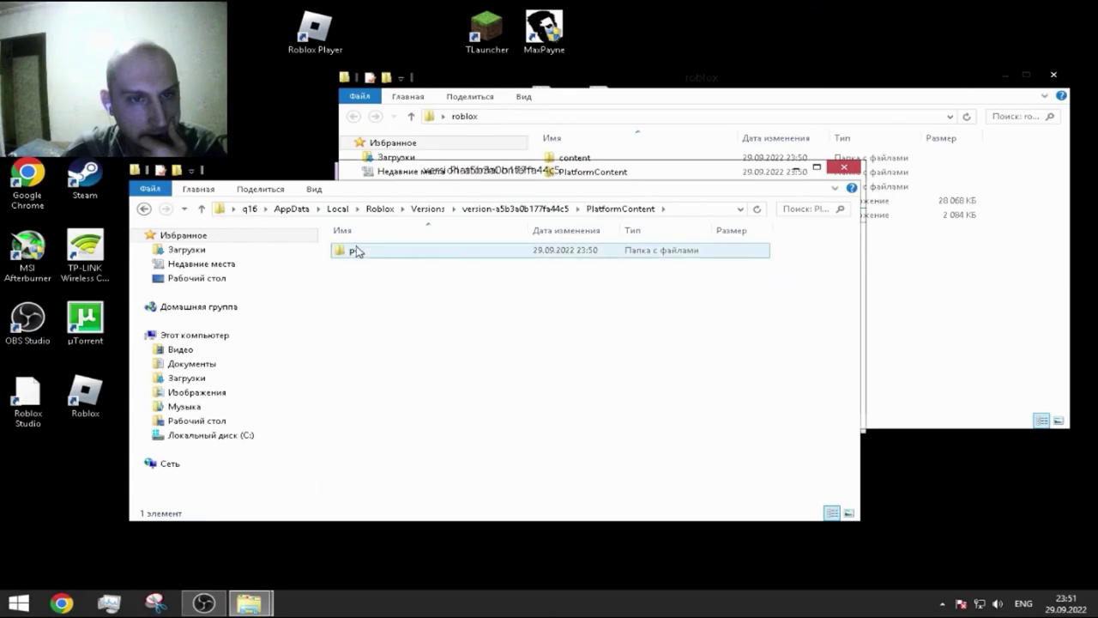
{"action": "left_click", "coordinate": [616, 211]}
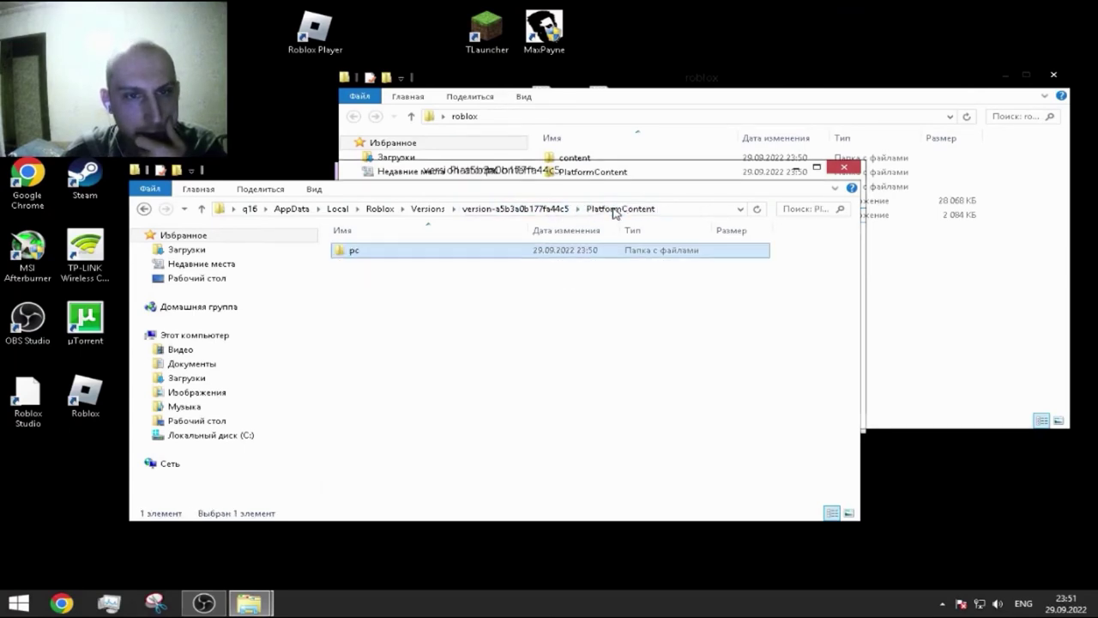
{"action": "left_click", "coordinate": [538, 213]}
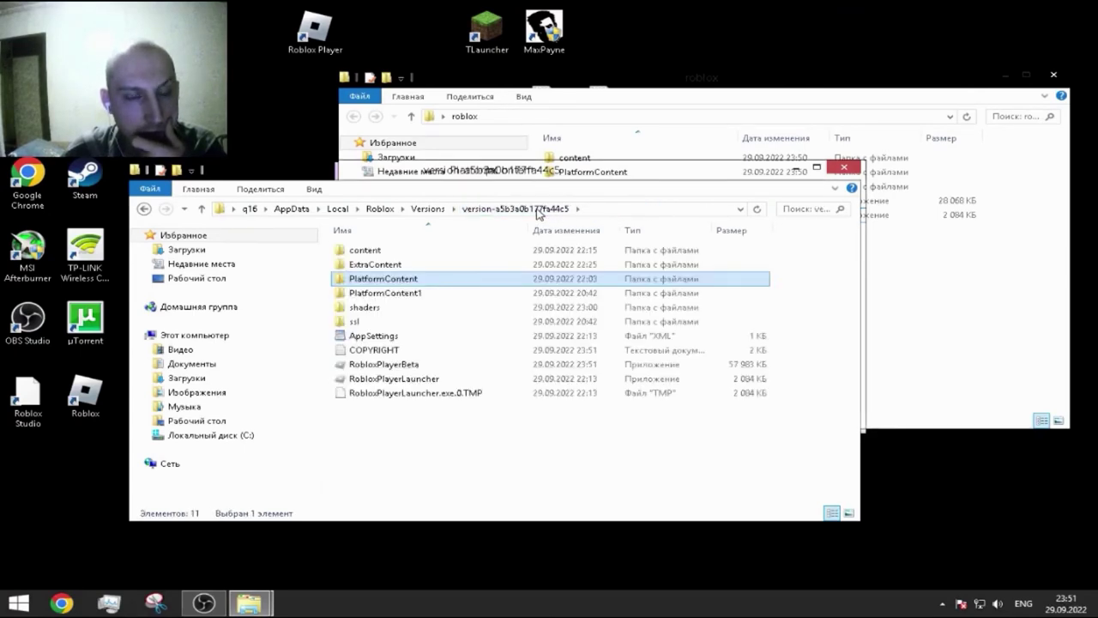
Run RobloxPlayerLauncher from the desktop roblox folder, let it install Roblox, and close the finished installer.
{"action": "left_click", "coordinate": [941, 342]}
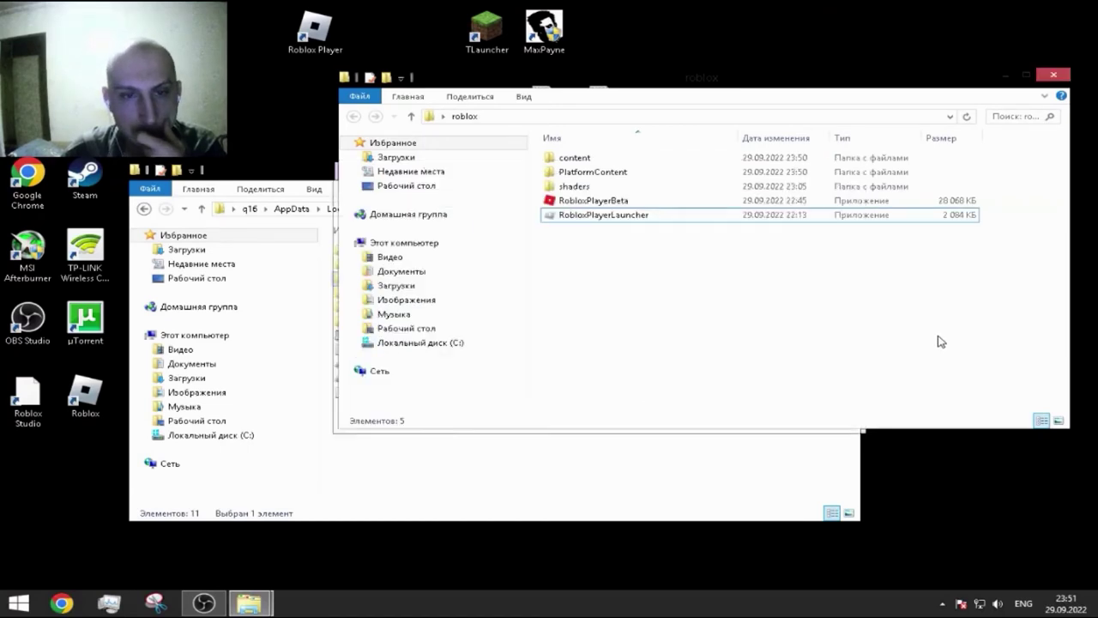
{"action": "left_click", "coordinate": [604, 219]}
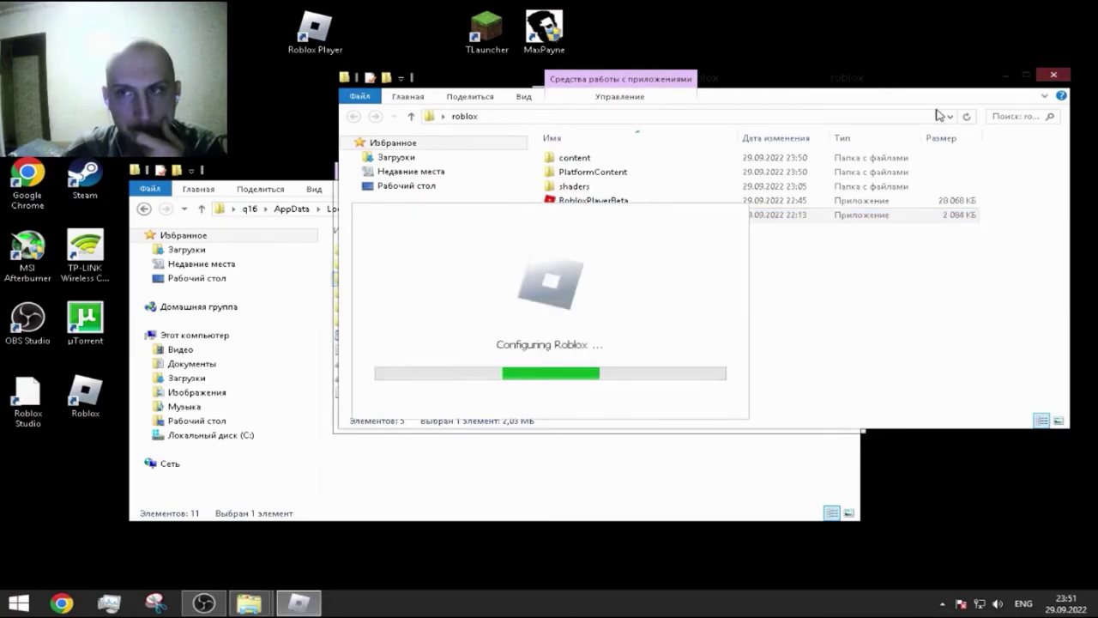
{"action": "left_click", "coordinate": [1029, 76]}
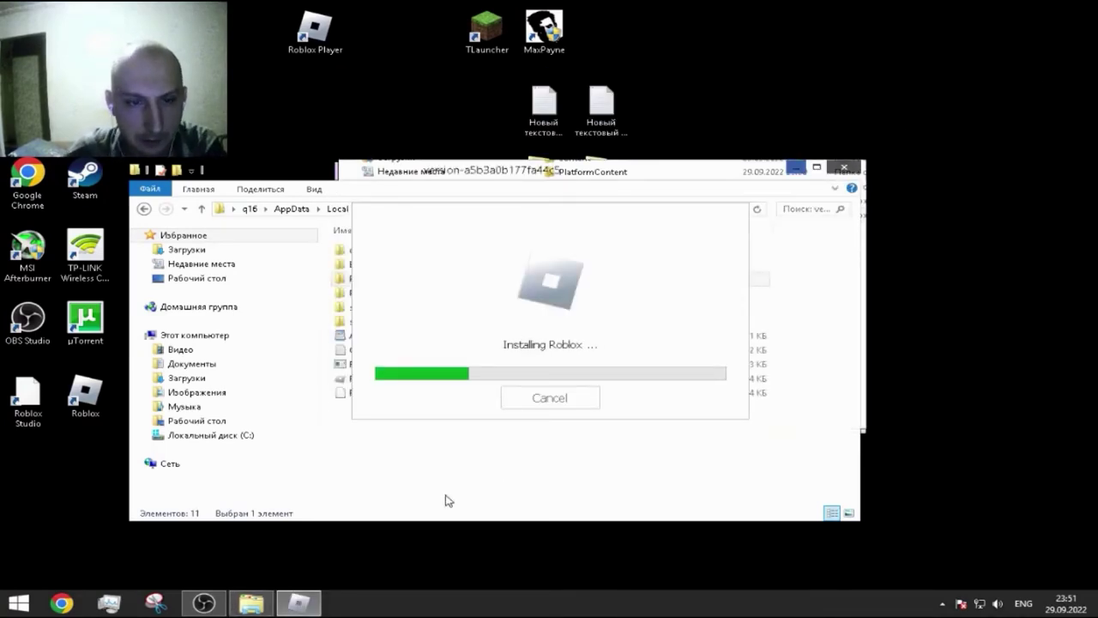
{"action": "left_click", "coordinate": [314, 609]}
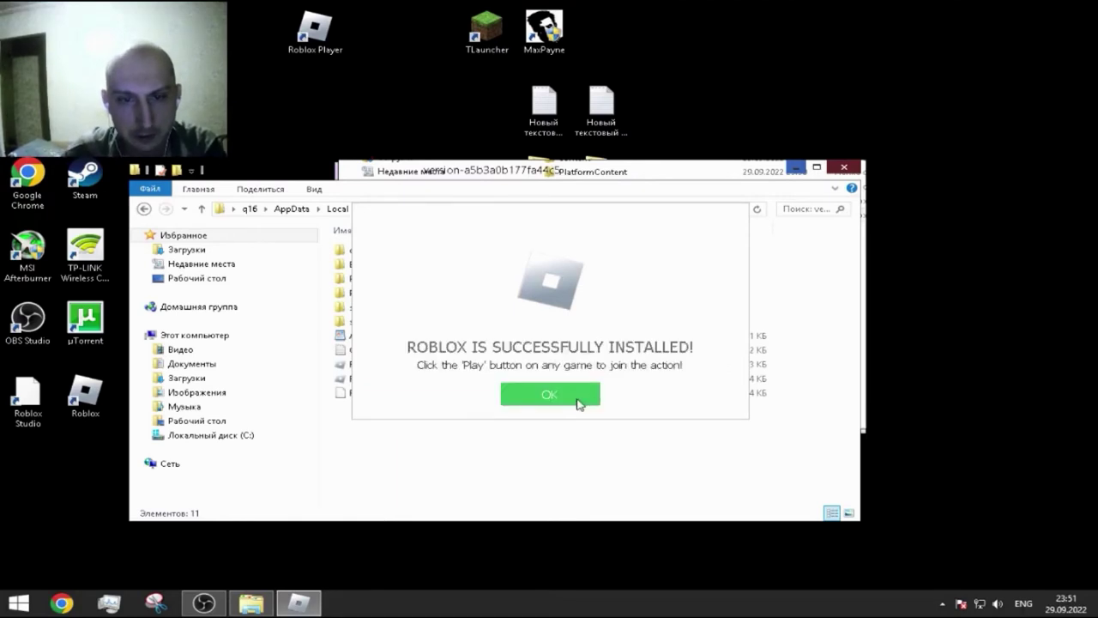
{"action": "left_click", "coordinate": [576, 401]}
Delete RobloxPlayerLauncher.exe.0.TMP from the installed Roblox version folder.
{"action": "right_click", "coordinate": [406, 442]}
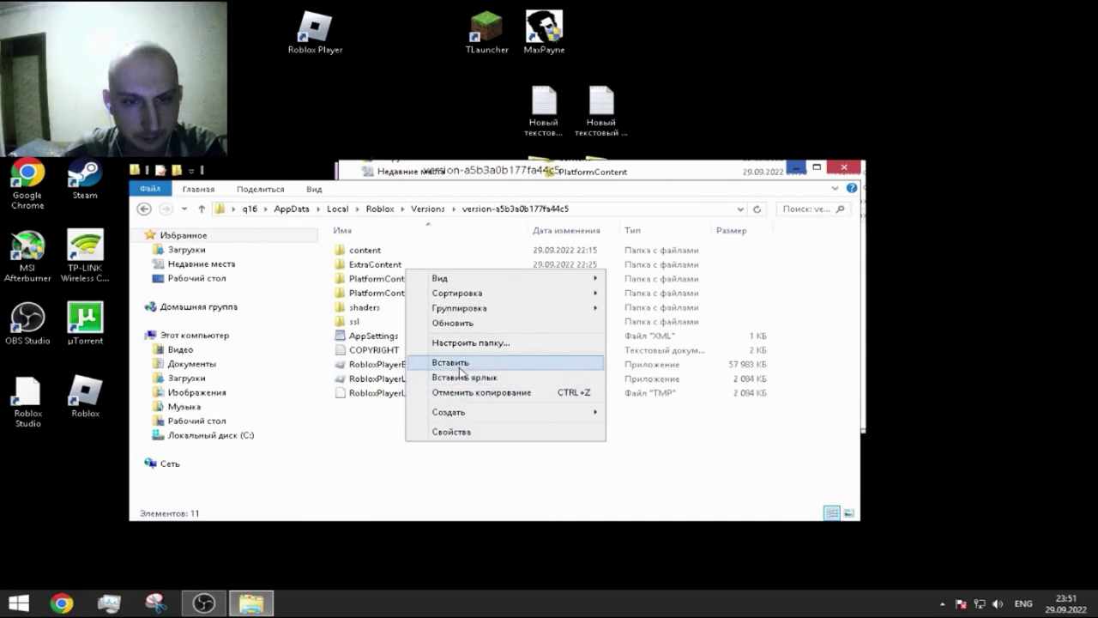
{"action": "right_click", "coordinate": [391, 463]}
{"action": "left_click", "coordinate": [355, 392]}
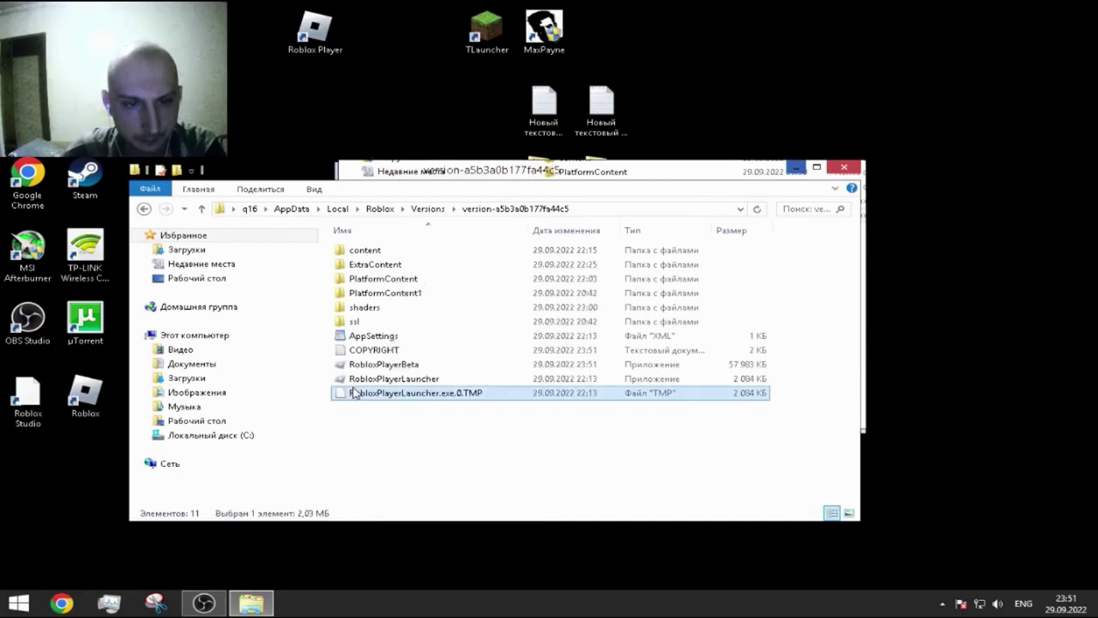
{"action": "right_click", "coordinate": [390, 398]}
{"action": "left_click", "coordinate": [420, 538]}
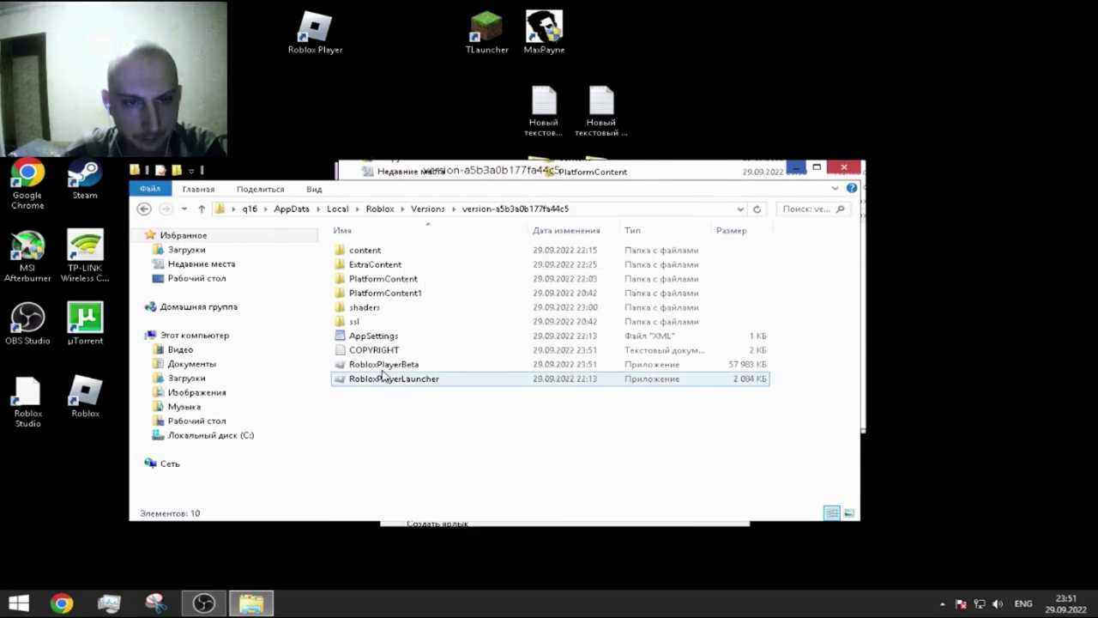
Inspect the shader packs in the installed version's shaders folder and the contents of PlatformContent1.
{"action": "double_click", "coordinate": [374, 310]}
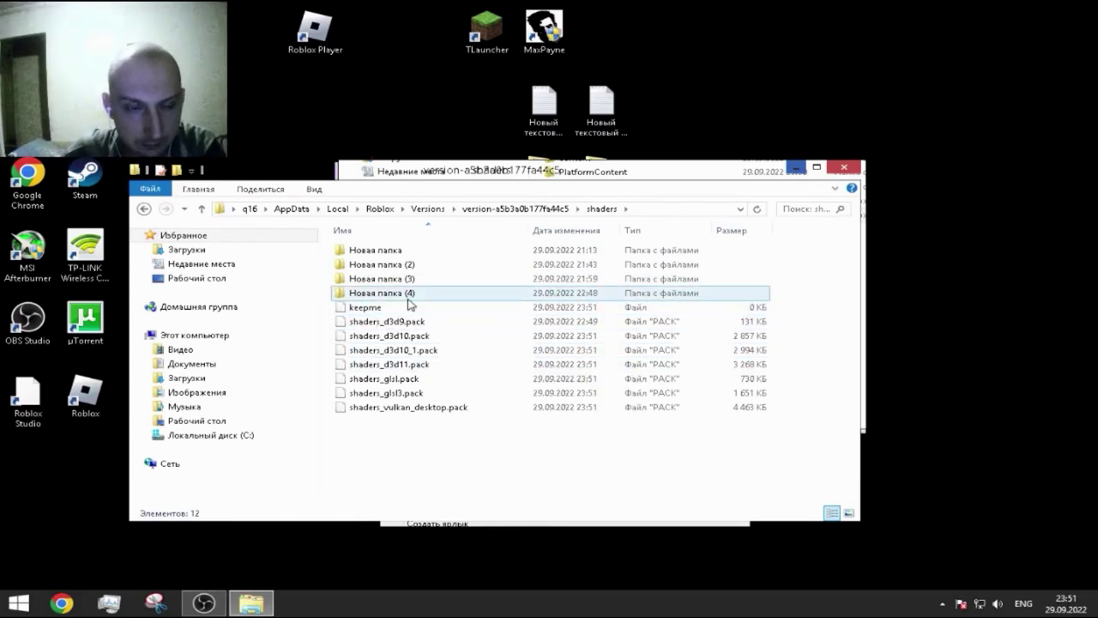
{"action": "left_click", "coordinate": [531, 209]}
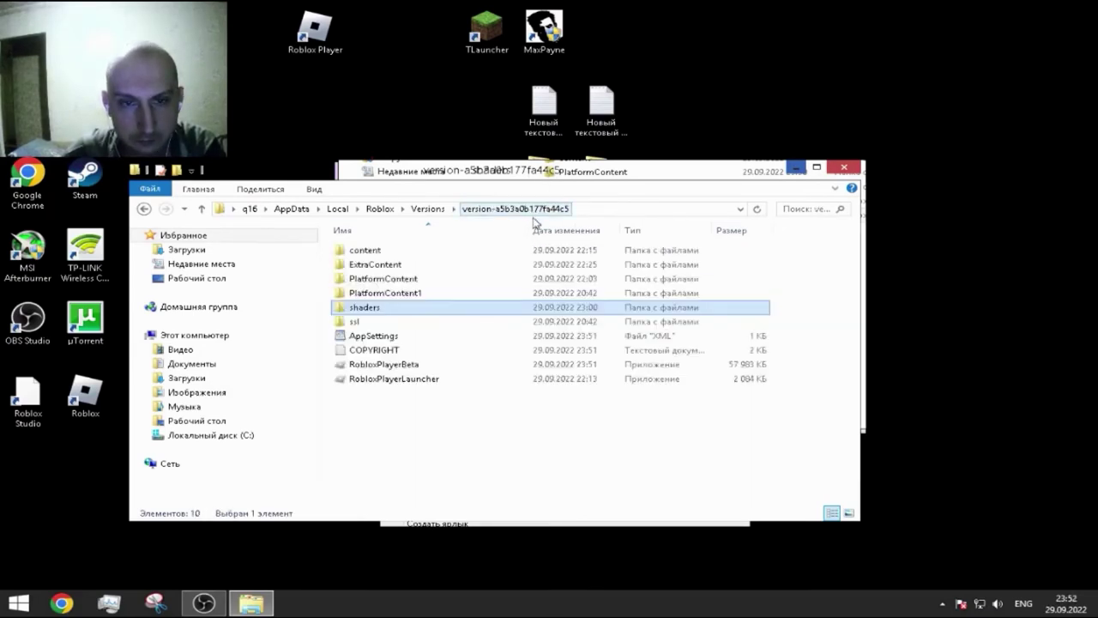
{"action": "double_click", "coordinate": [372, 312]}
{"action": "left_click", "coordinate": [409, 324]}
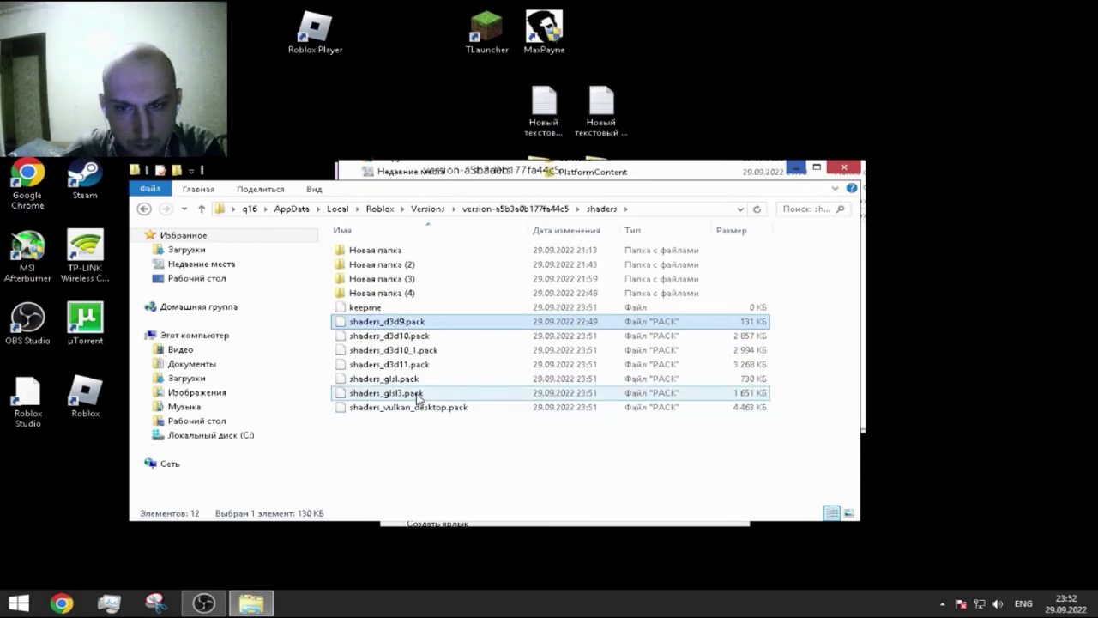
{"action": "left_click", "coordinate": [493, 209]}
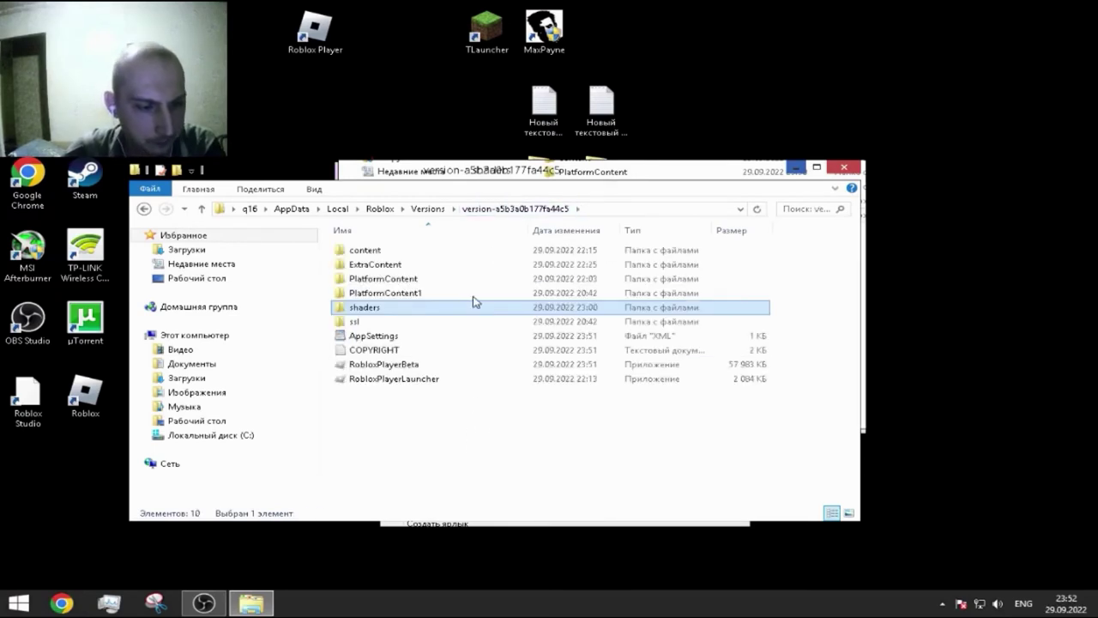
{"action": "double_click", "coordinate": [382, 293]}
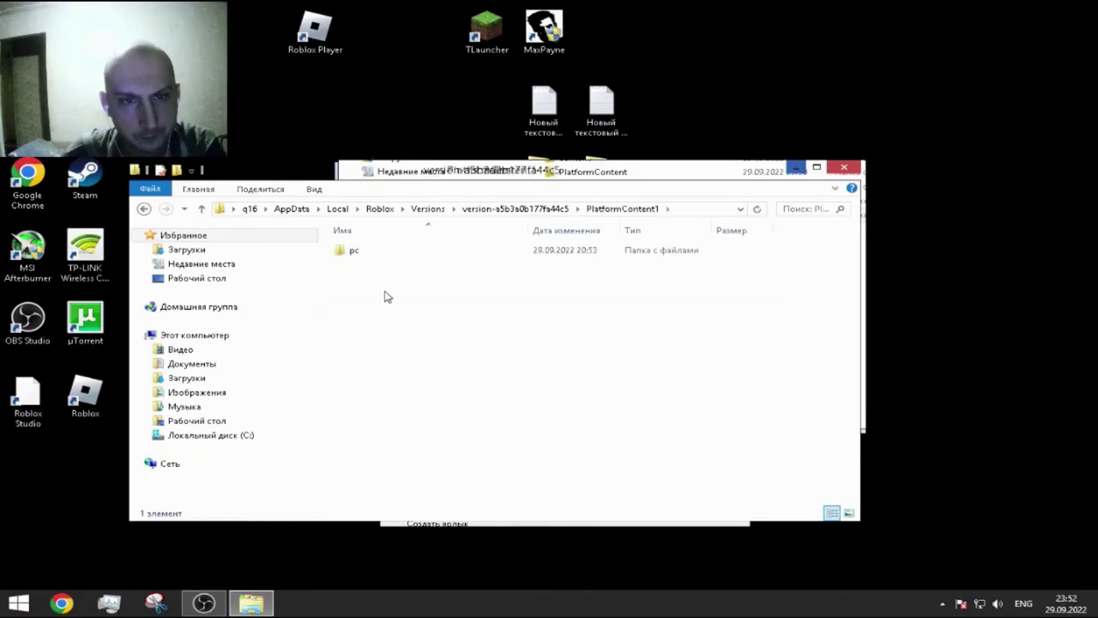
{"action": "left_click", "coordinate": [519, 210]}
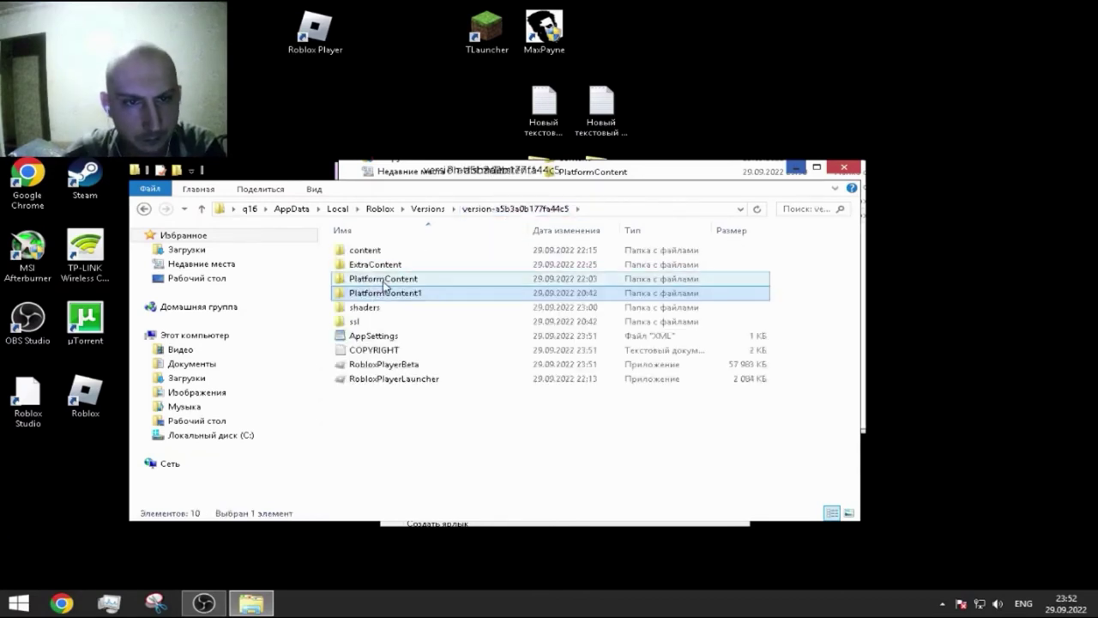
Delete the fonts, terrain and textures folders from the pc folder inside the installed version's PlatformContent.
{"action": "double_click", "coordinate": [385, 284]}
{"action": "double_click", "coordinate": [363, 252]}
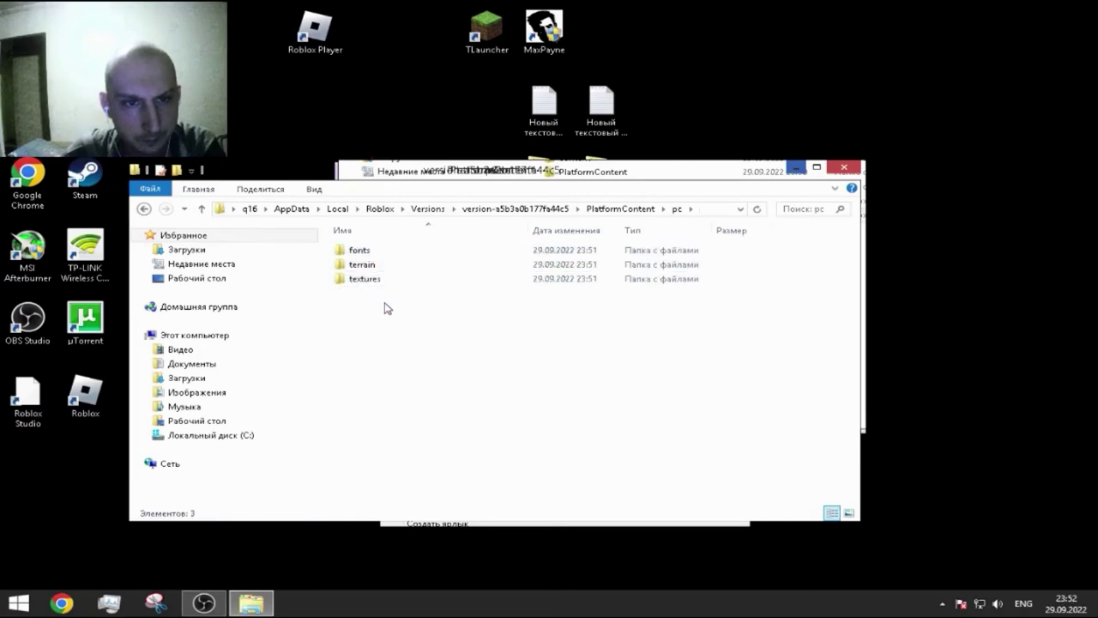
{"action": "left_click_drag", "start_coordinate": [385, 310], "coordinate": [369, 250]}
{"action": "right_click", "coordinate": [371, 254]}
{"action": "left_click", "coordinate": [416, 449]}
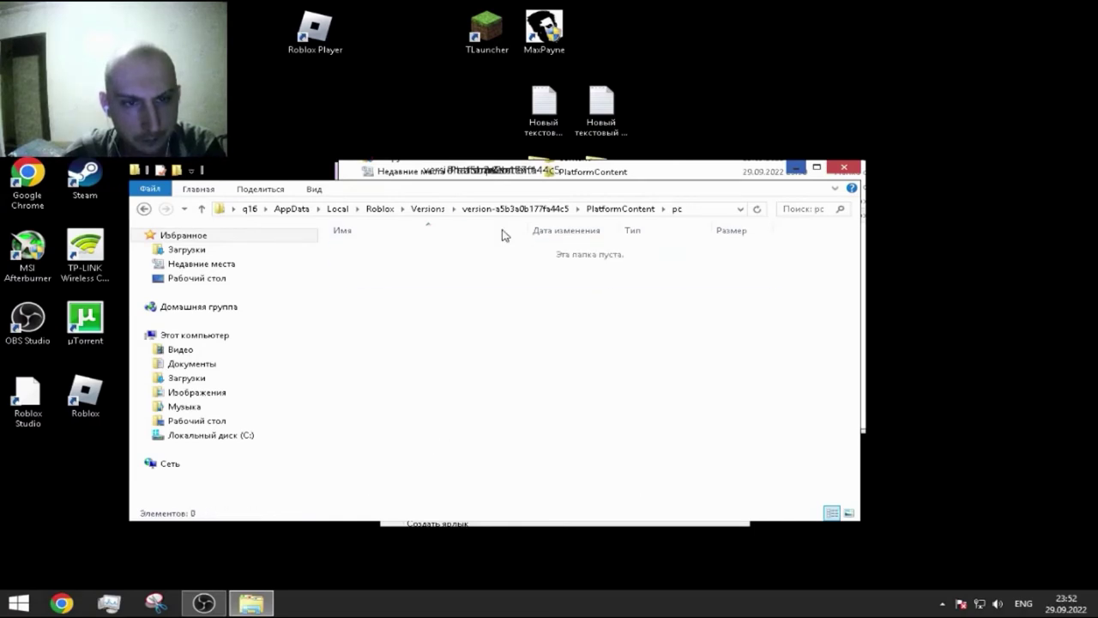
Create a new folder named fa inside the emptied pc folder of PlatformContent.
{"action": "left_click", "coordinate": [620, 209]}
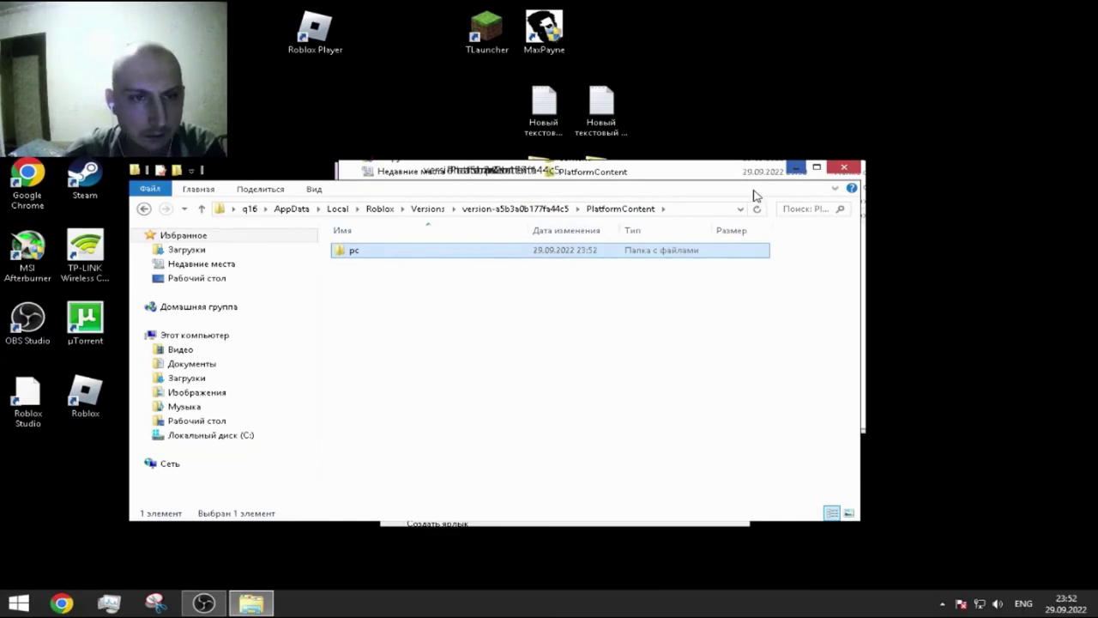
{"action": "double_click", "coordinate": [380, 255]}
{"action": "right_click", "coordinate": [404, 267]}
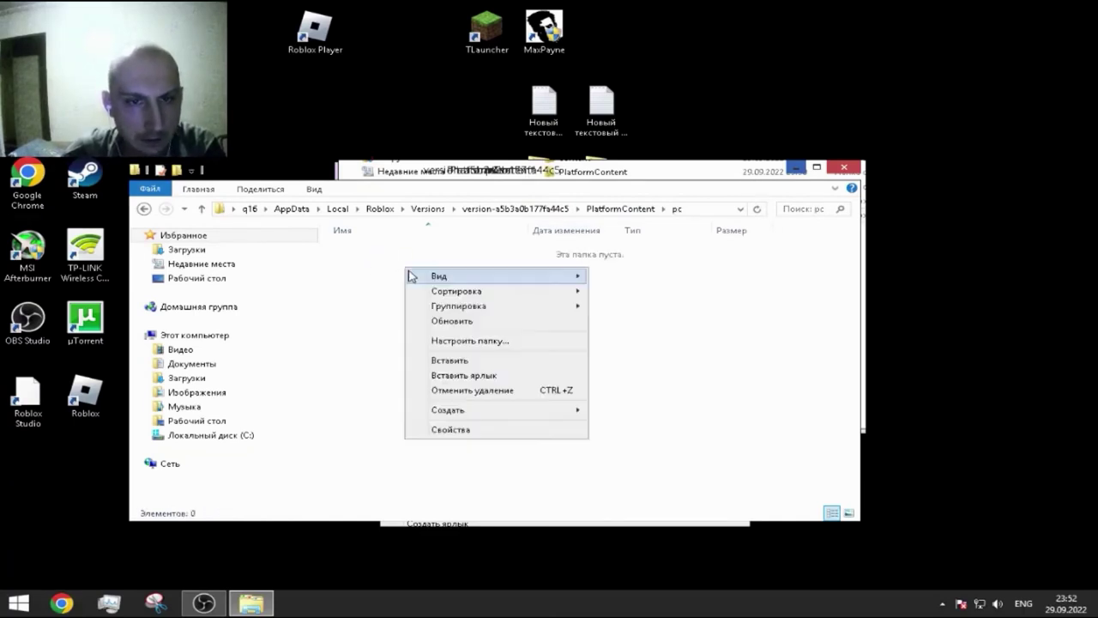
{"action": "mouse_move", "coordinate": [468, 411]}
{"action": "left_click", "coordinate": [663, 410]}
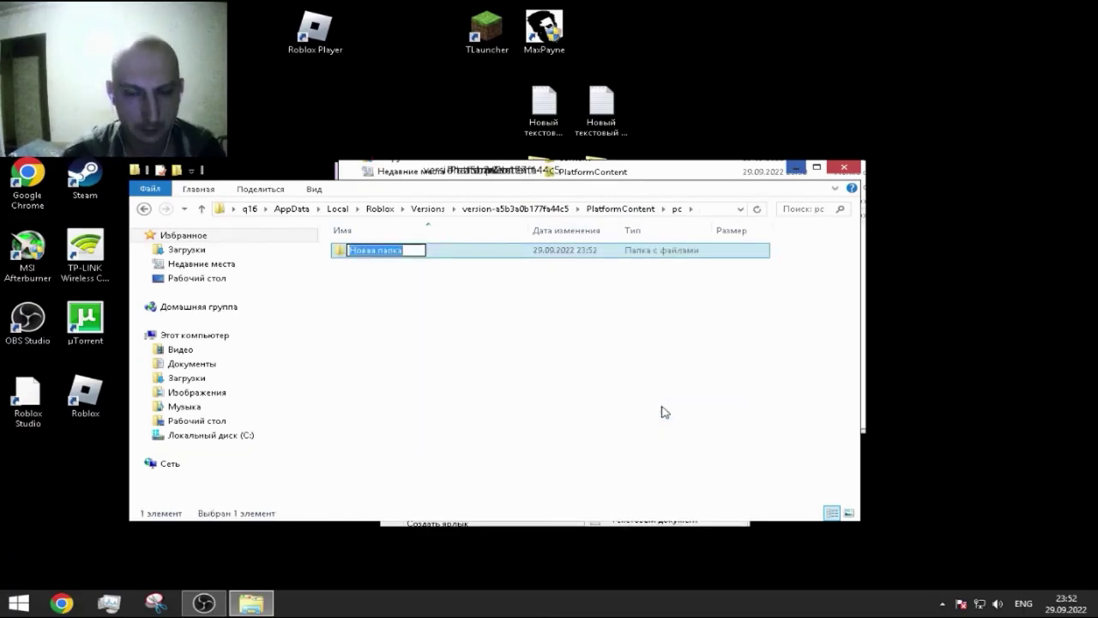
{"action": "type", "text": "fa"}
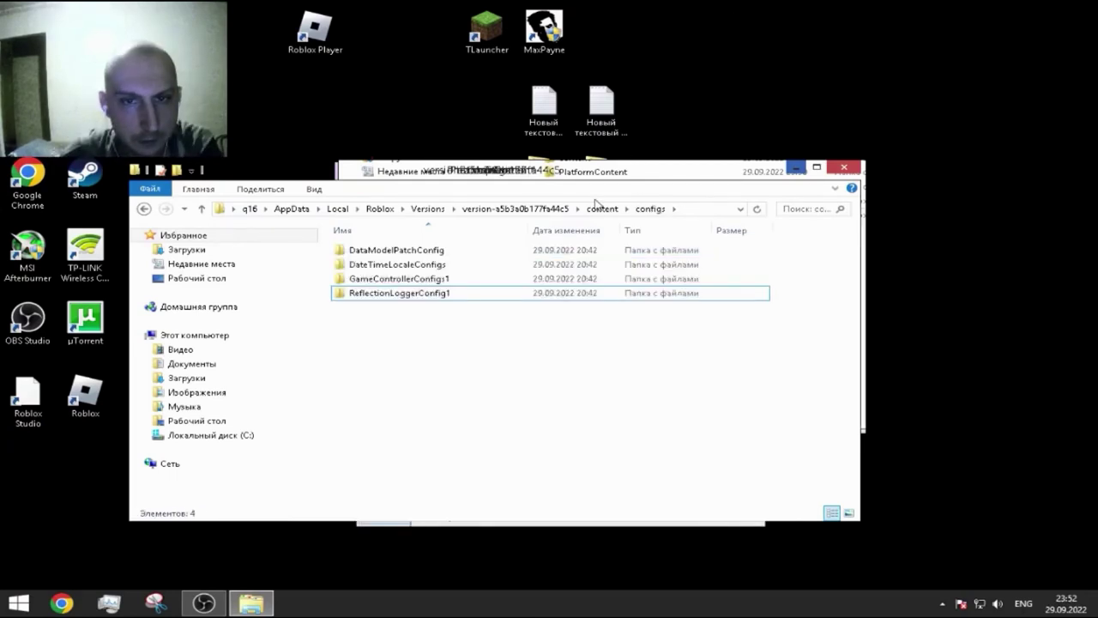
Delete the particles folder from the textures folder inside the installed version's content folder.
{"action": "left_click", "coordinate": [597, 206]}
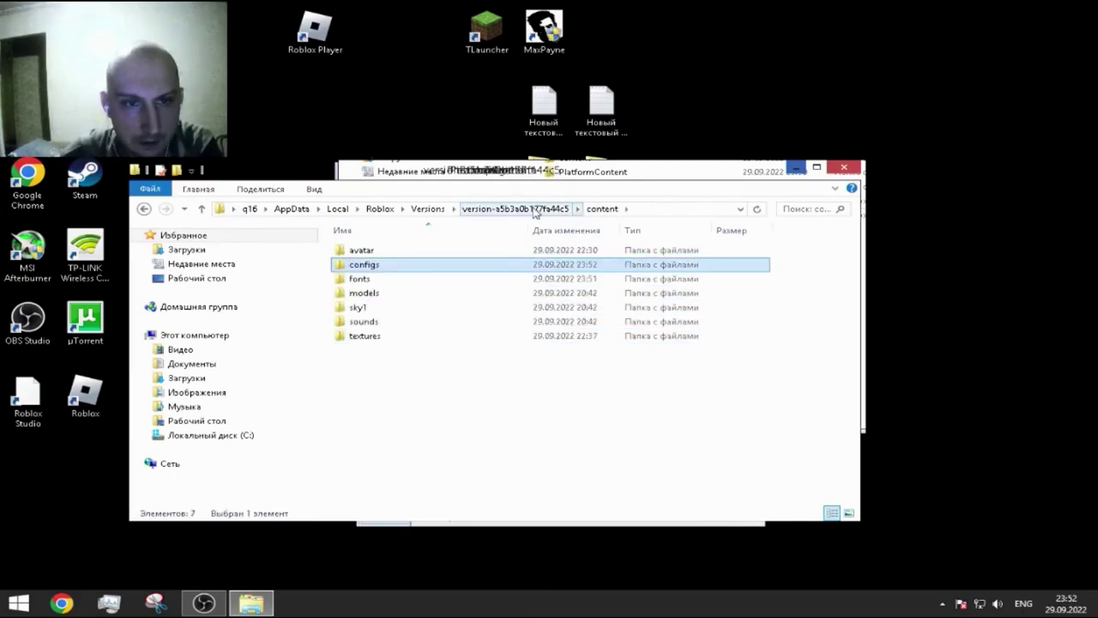
{"action": "double_click", "coordinate": [371, 337]}
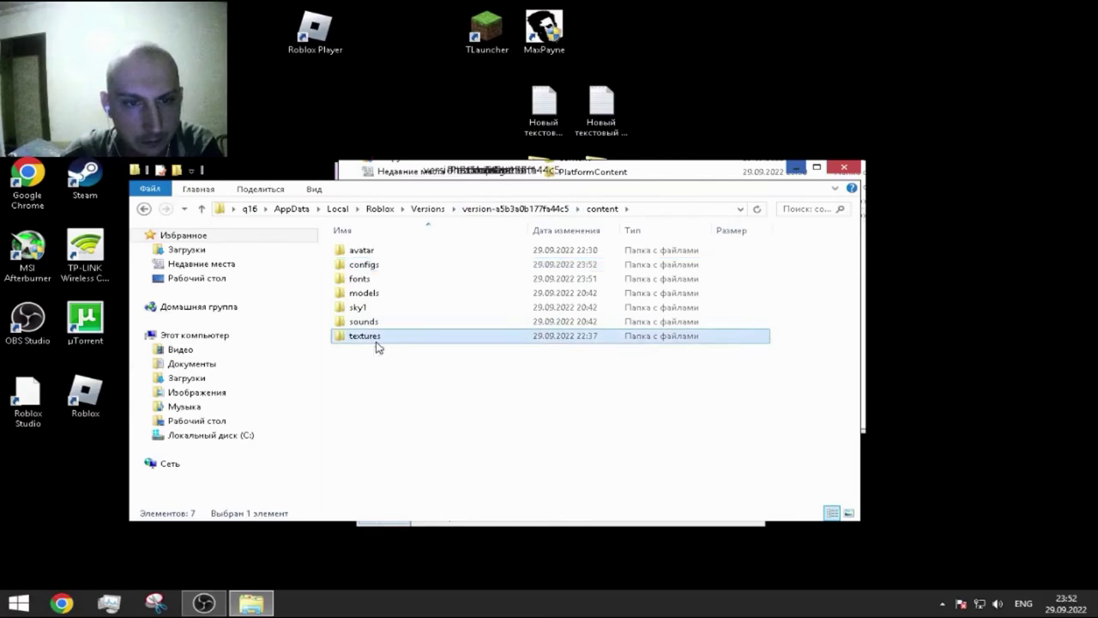
{"action": "left_click", "coordinate": [819, 166]}
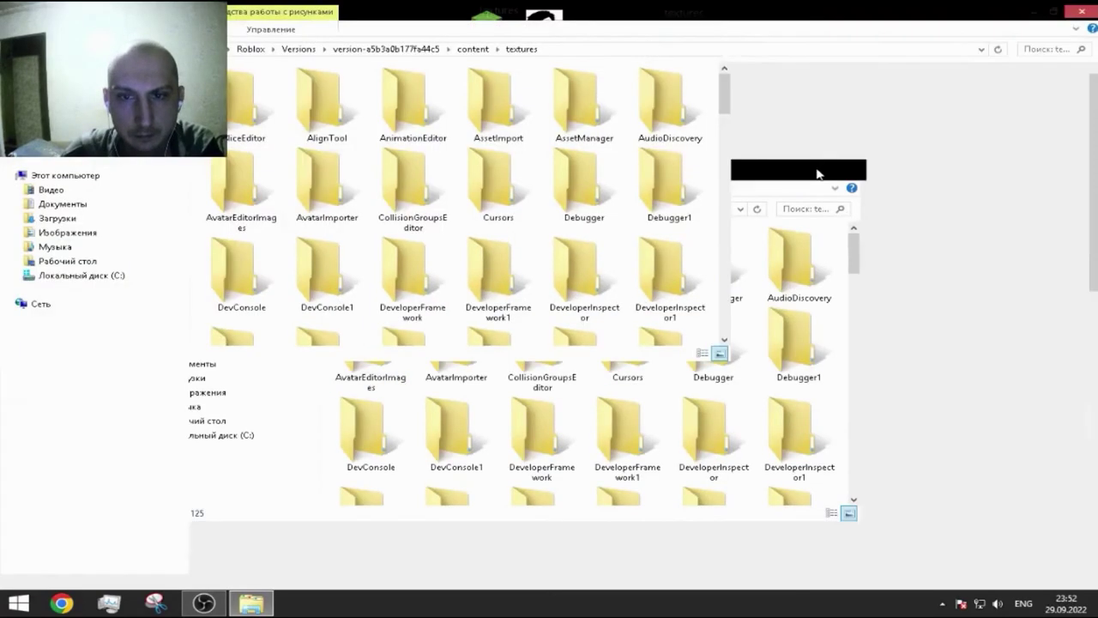
{"action": "scroll", "coordinate": [770, 284], "scroll_direction": "down", "scroll_amount": 2}
{"action": "left_click", "coordinate": [1038, 210]}
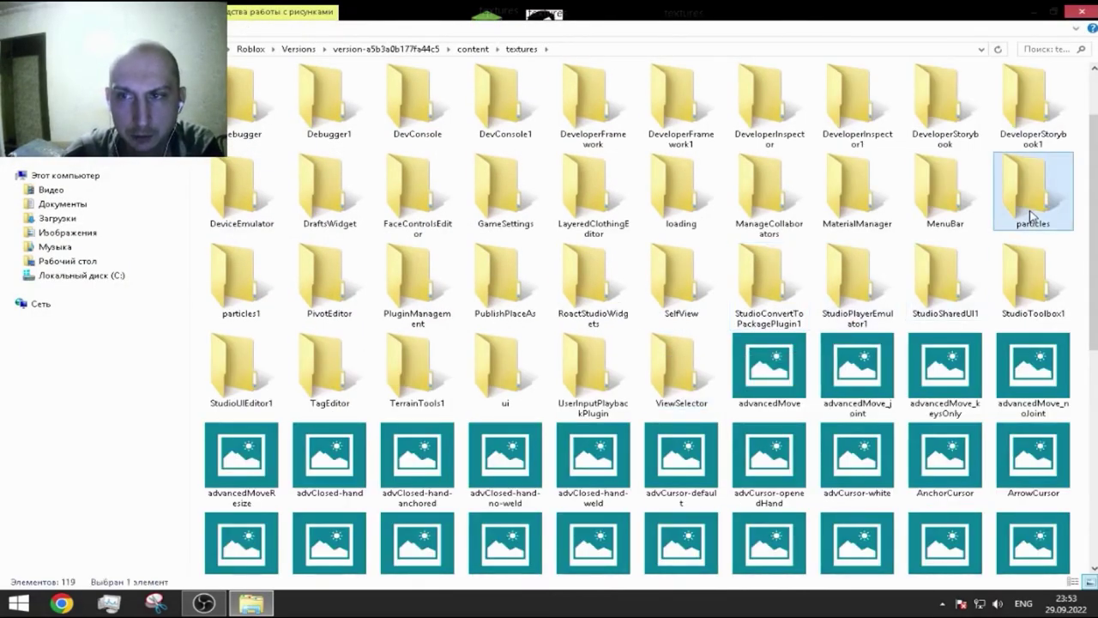
{"action": "right_click", "coordinate": [1038, 210]}
{"action": "left_click", "coordinate": [954, 421]}
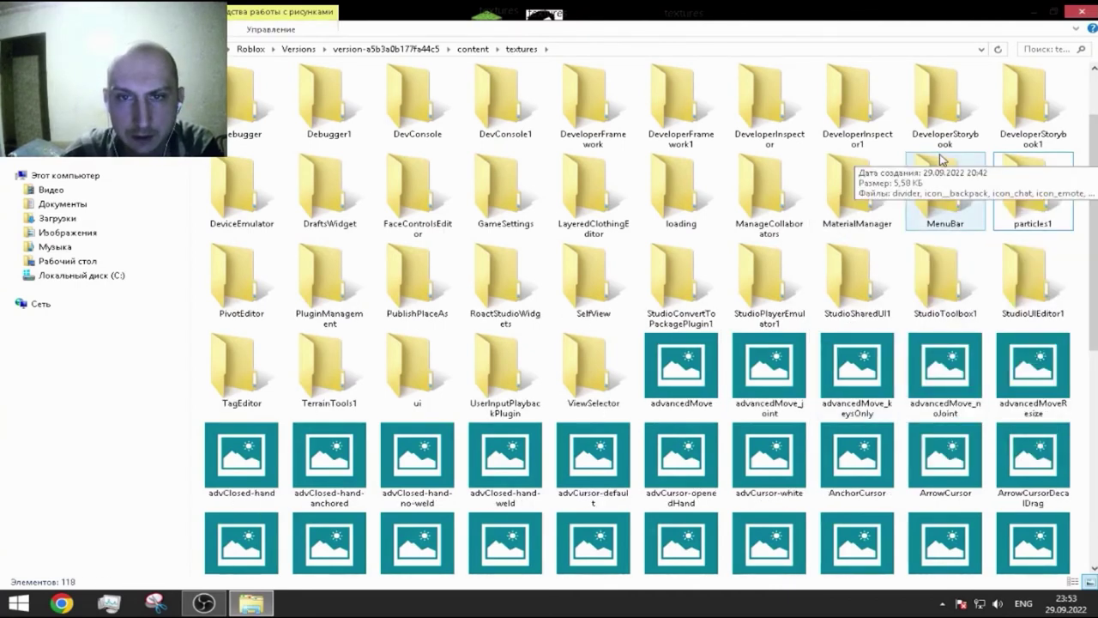
{"action": "left_click", "coordinate": [1030, 196]}
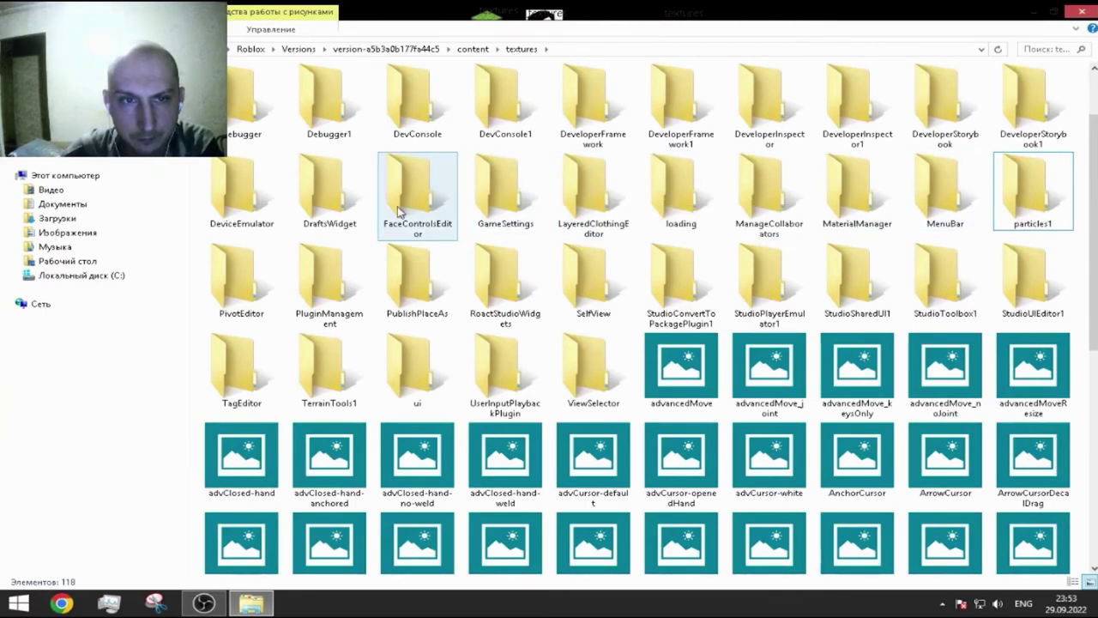
Delete the DeveloperStorybook, DeveloperInspector and DeveloperFramework folders from the textures folder.
{"action": "right_click", "coordinate": [960, 108]}
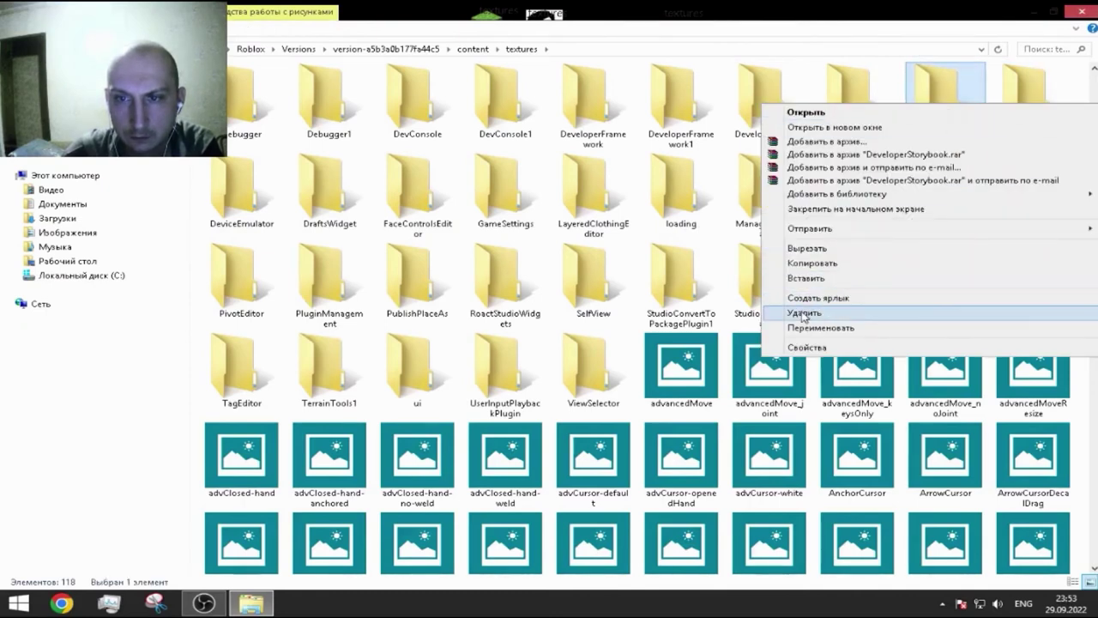
{"action": "left_click", "coordinate": [839, 312]}
{"action": "right_click", "coordinate": [748, 67]}
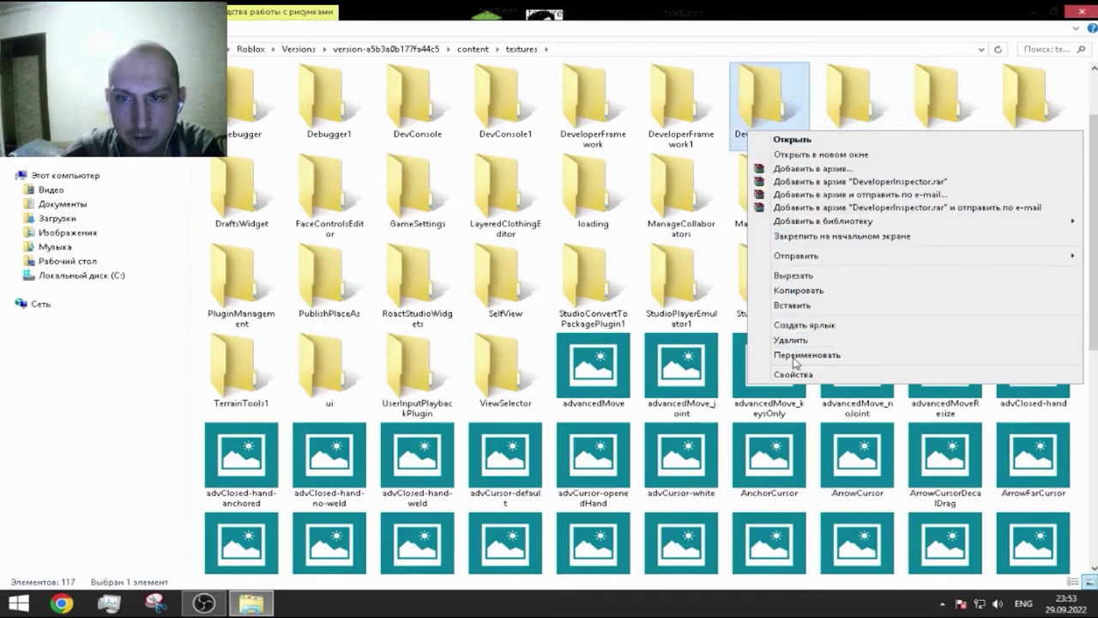
{"action": "left_click", "coordinate": [786, 340]}
{"action": "right_click", "coordinate": [583, 118]}
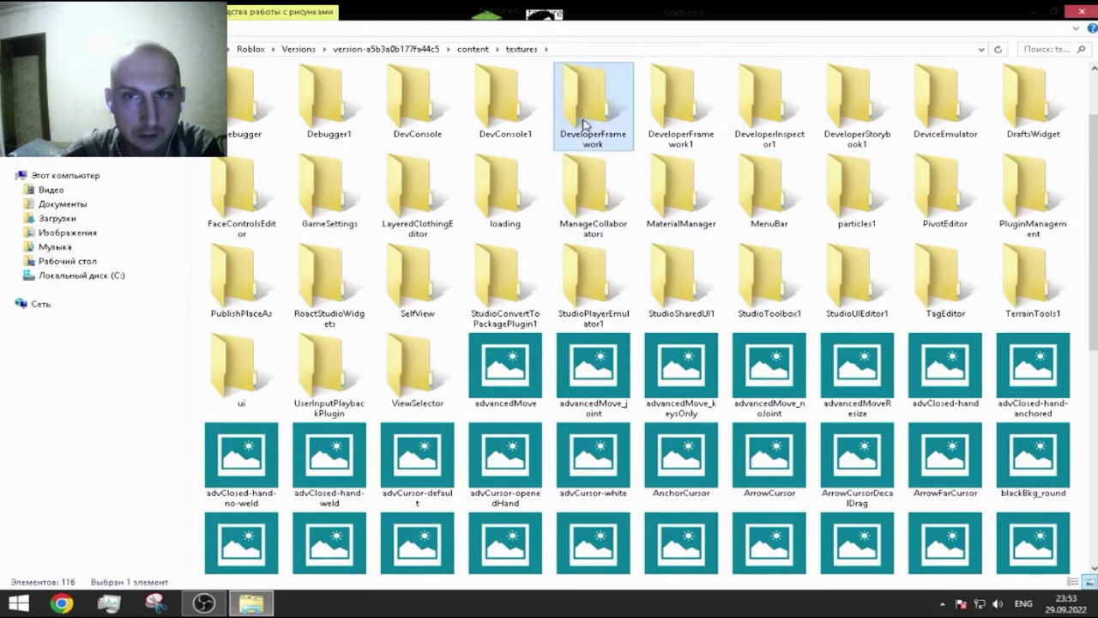
{"action": "left_click", "coordinate": [644, 331]}
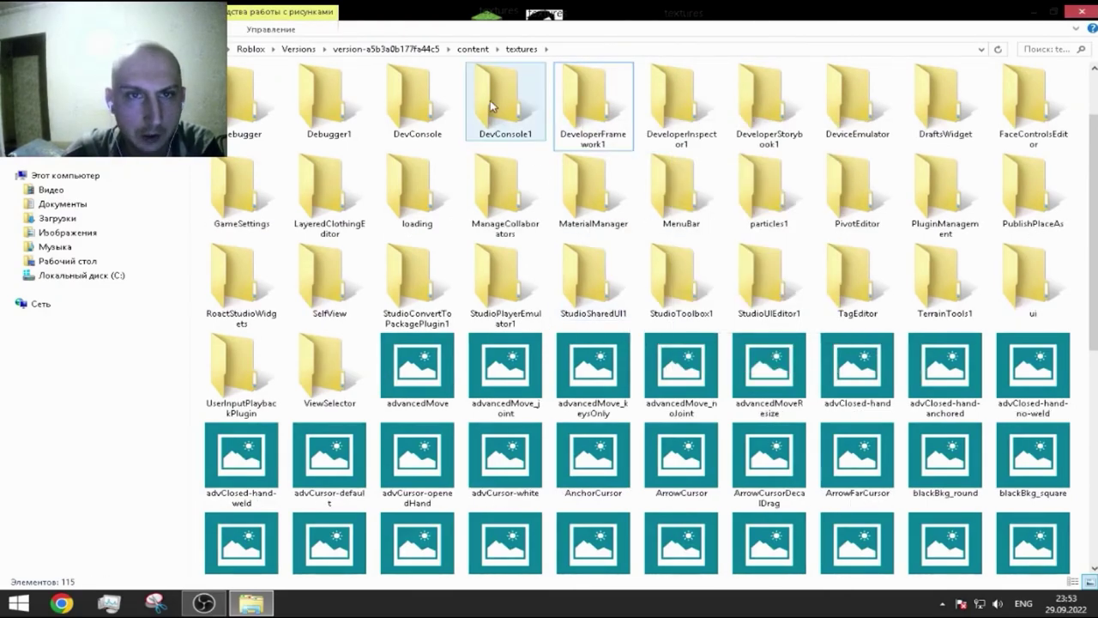
Create a shortcut to the DevConsole folder inside the textures folder.
{"action": "right_click", "coordinate": [413, 118]}
{"action": "left_click", "coordinate": [484, 317]}
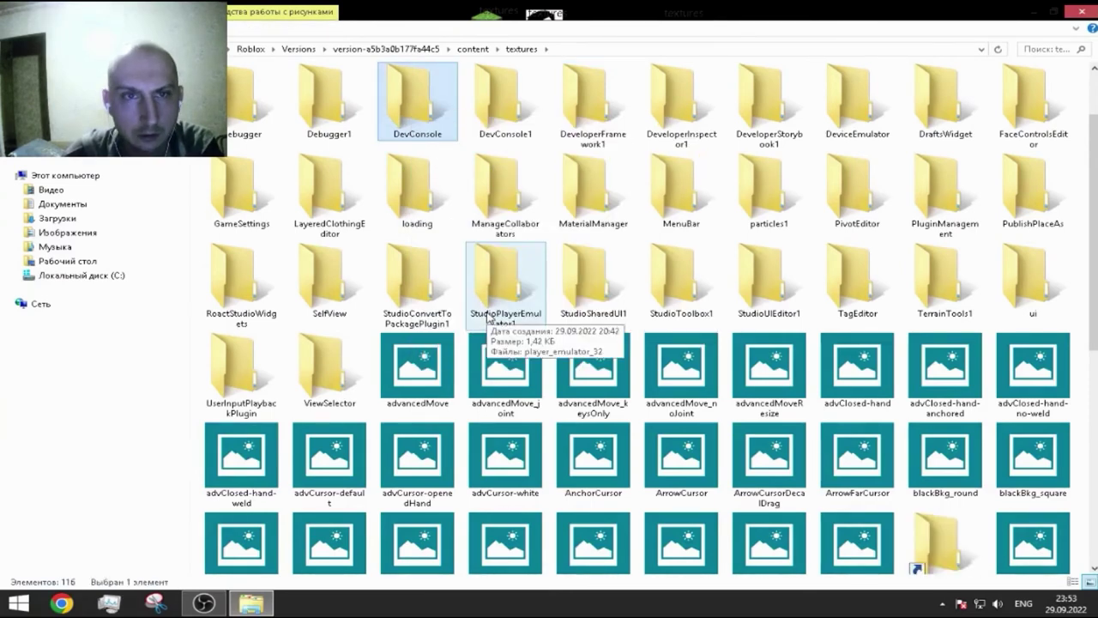
Start renaming the original DevConsole folder inside the textures folder.
{"action": "right_click", "coordinate": [399, 105]}
{"action": "left_click", "coordinate": [415, 107]}
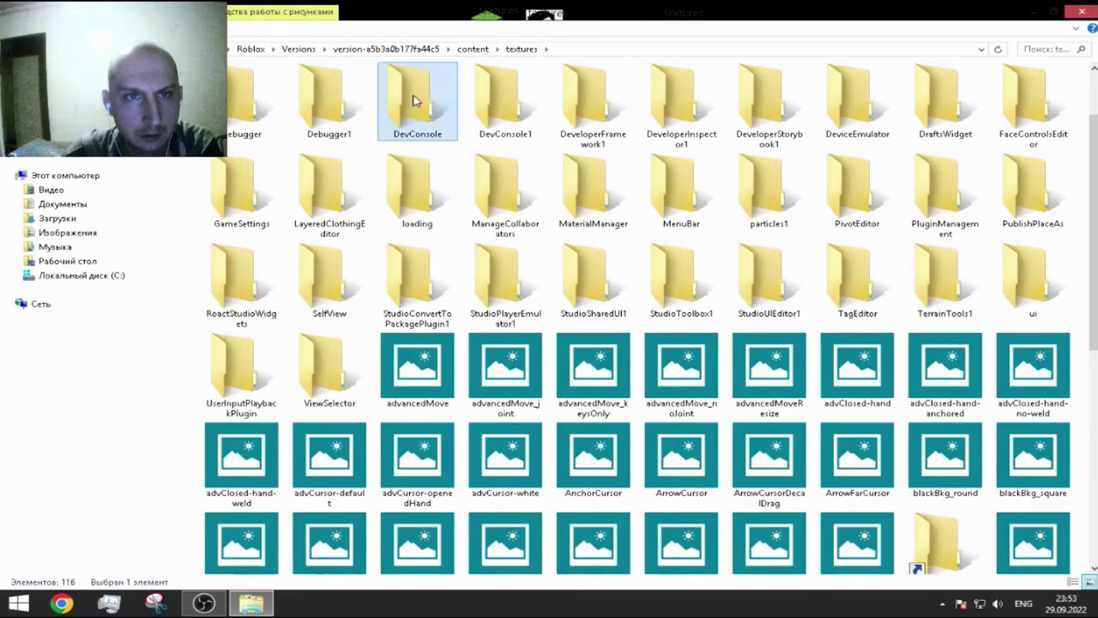
{"action": "right_click", "coordinate": [421, 114]}
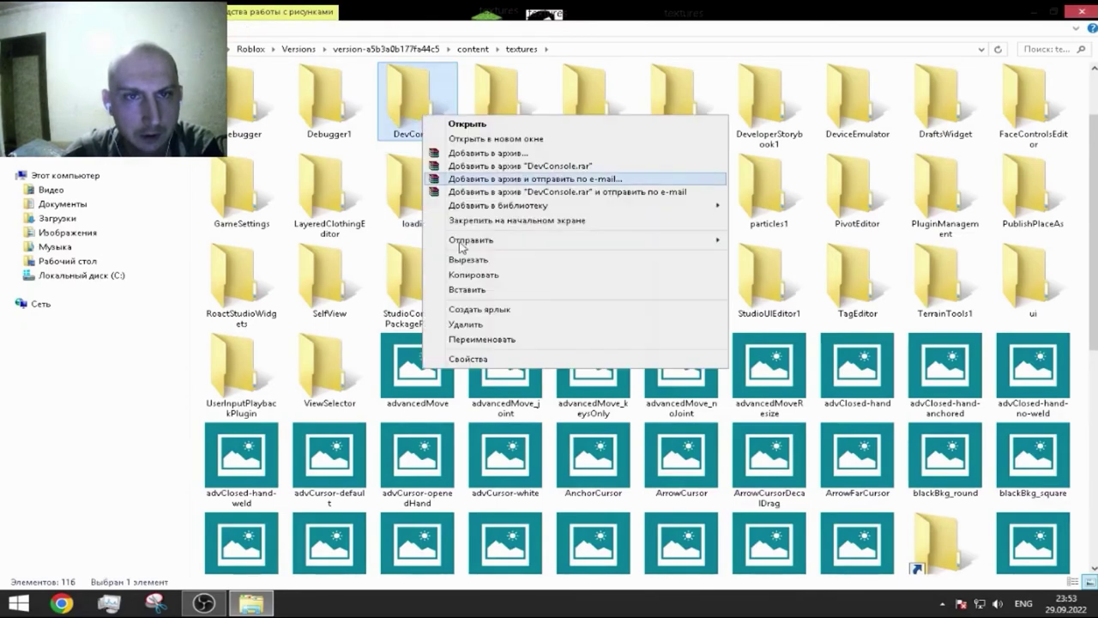
{"action": "left_click", "coordinate": [481, 337]}
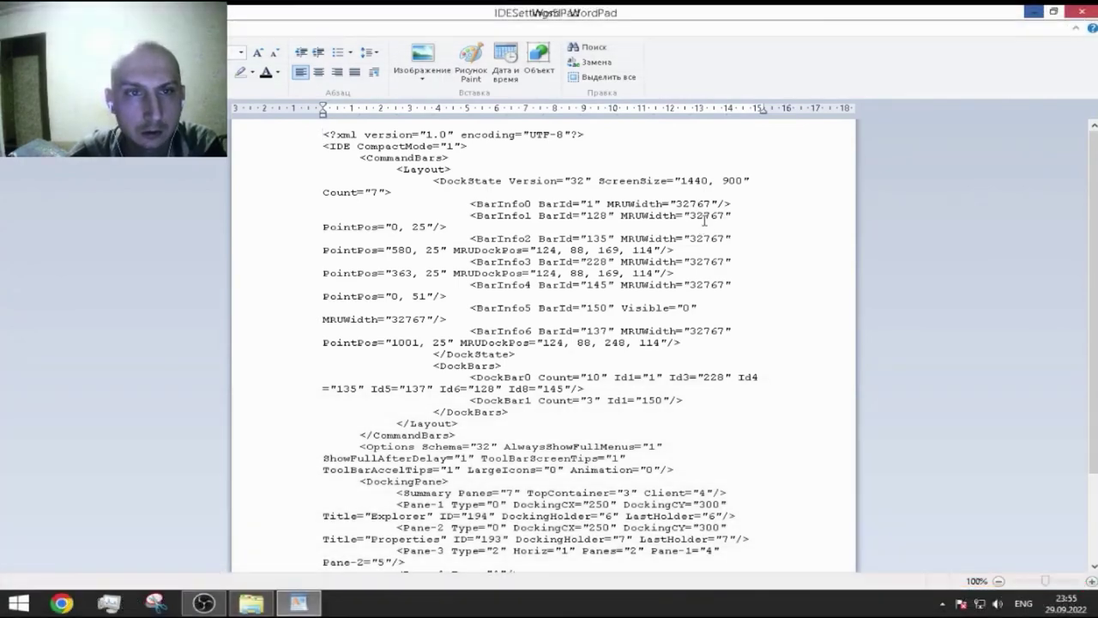
Set the DockState ScreenSize to 800, 600 in the IDESettings5 XML file, save the change and close the file.
{"action": "double_click", "coordinate": [697, 181]}
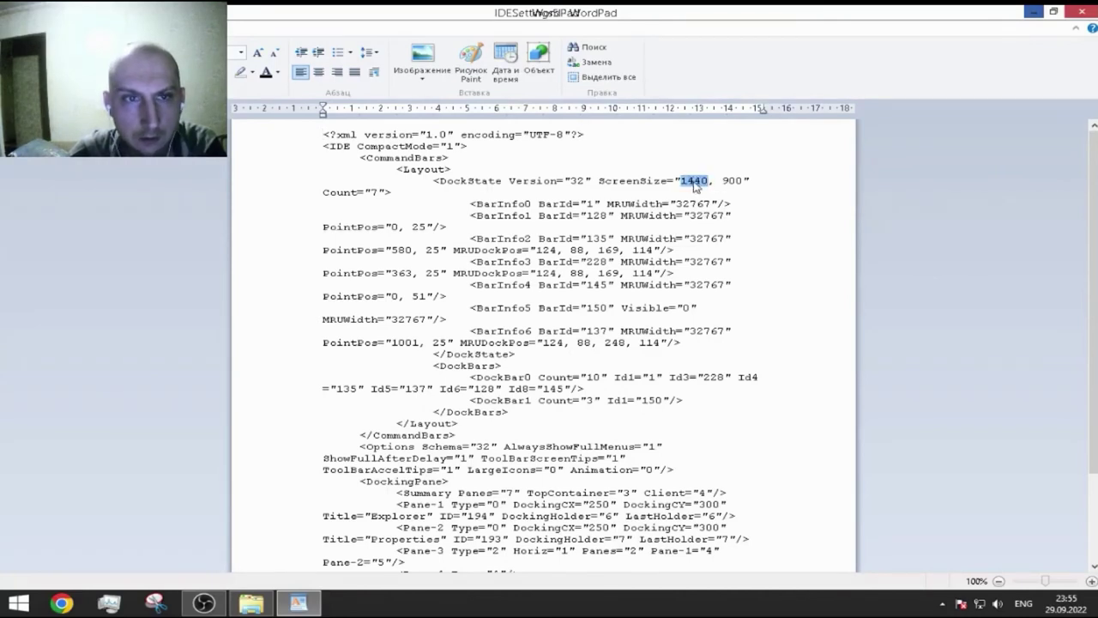
{"action": "type", "text": "800"}
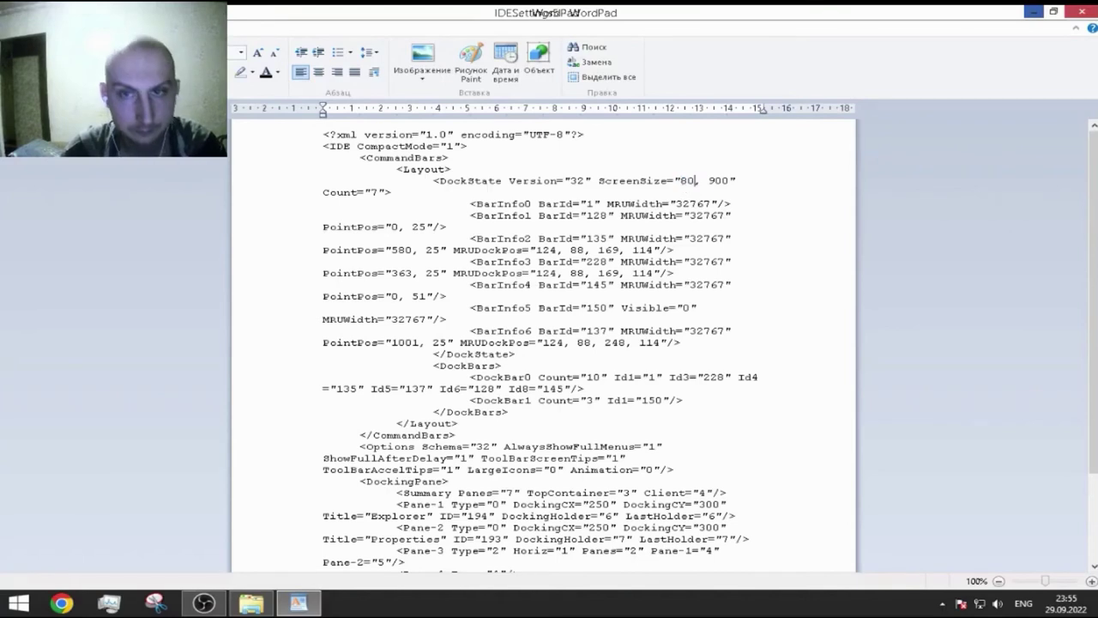
{"action": "left_click_drag", "start_coordinate": [736, 182], "coordinate": [716, 181]}
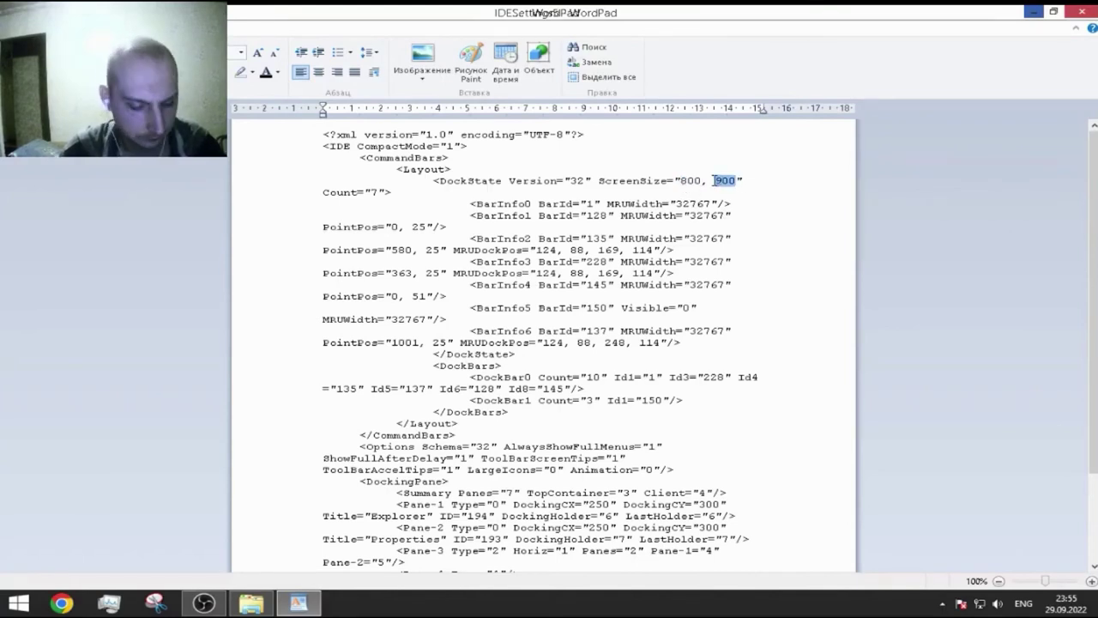
{"action": "type", "text": "6"}
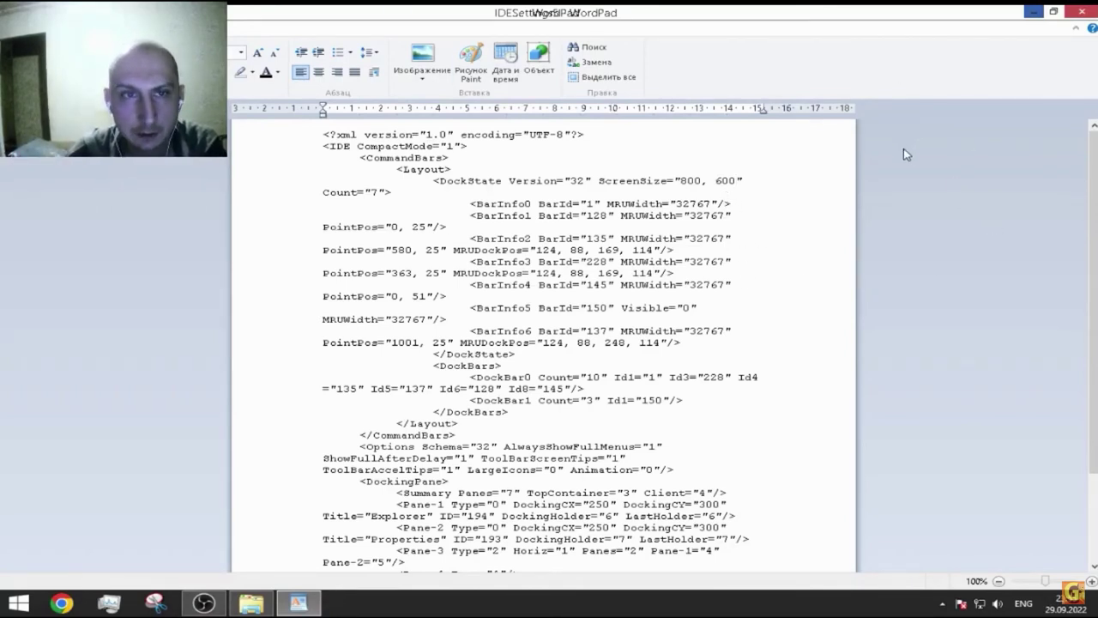
{"action": "left_click", "coordinate": [1076, 11]}
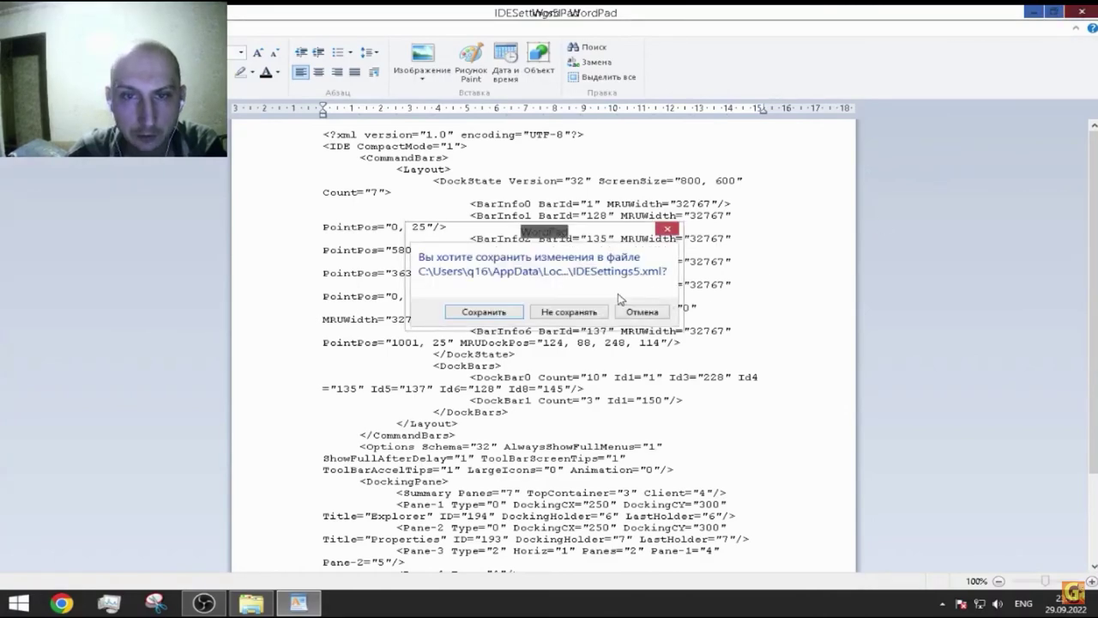
{"action": "left_click", "coordinate": [483, 312]}
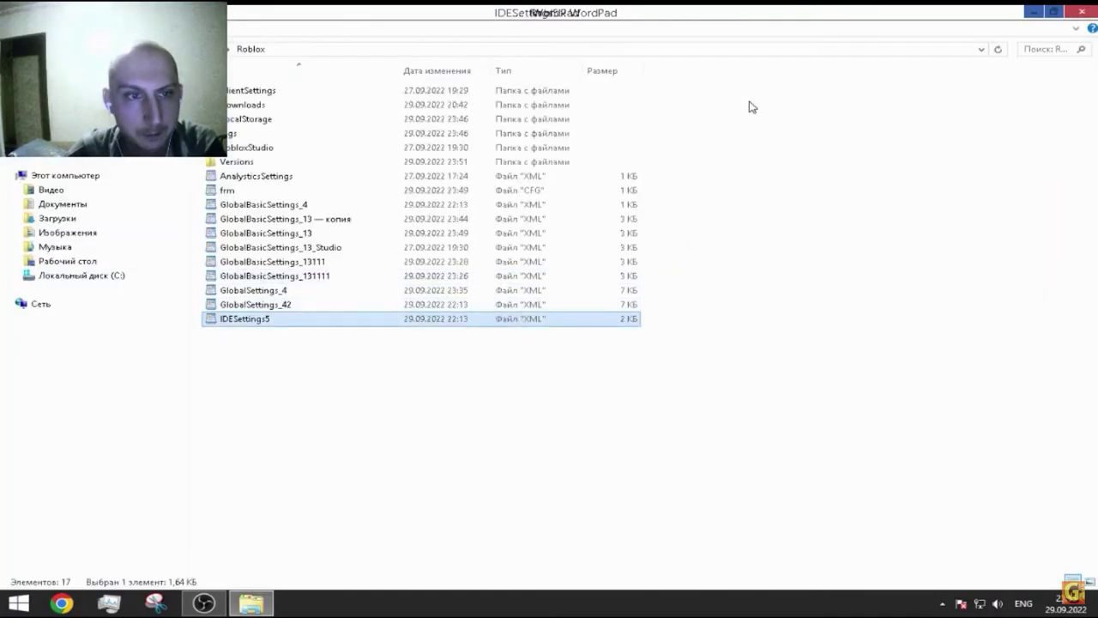
Launch Roblox Player from its desktop shortcut.
{"action": "left_click", "coordinate": [1033, 11]}
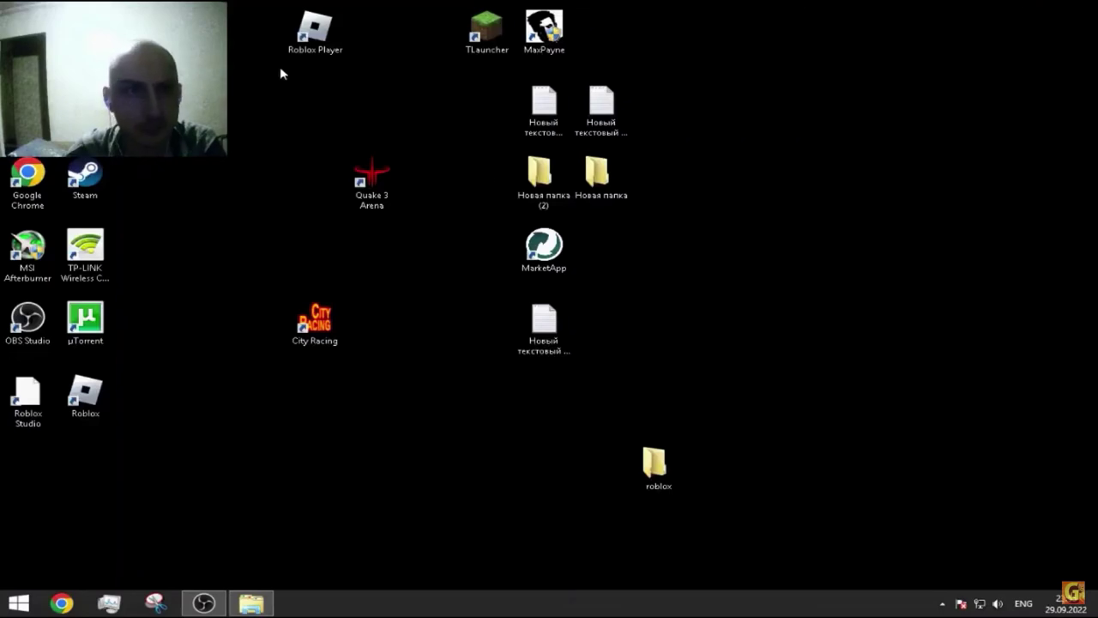
{"action": "double_click", "coordinate": [316, 53]}
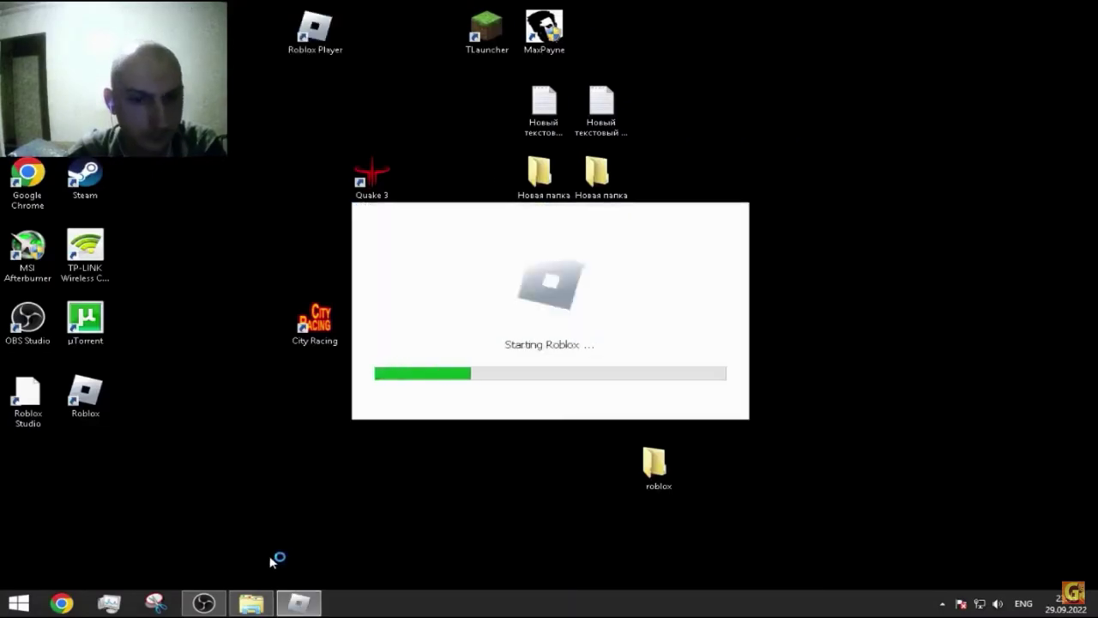
Reopen the IDESettings5 file from the Roblox folder to check its saved ScreenSize, then close it and return to the desktop.
{"action": "mouse_move", "coordinate": [228, 604]}
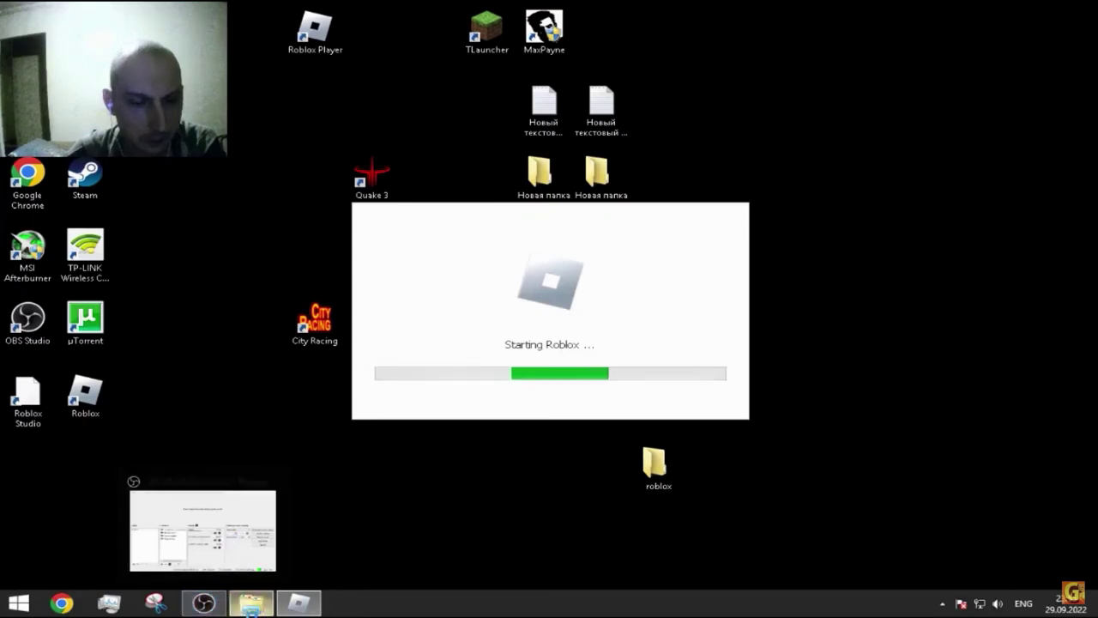
{"action": "left_click", "coordinate": [256, 608]}
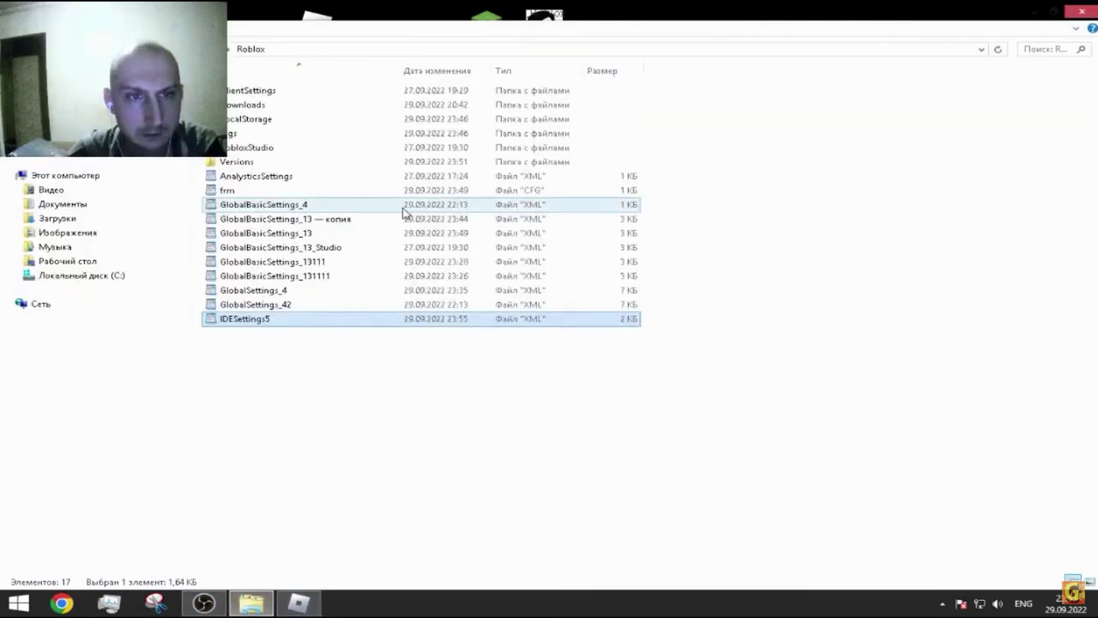
{"action": "double_click", "coordinate": [272, 317]}
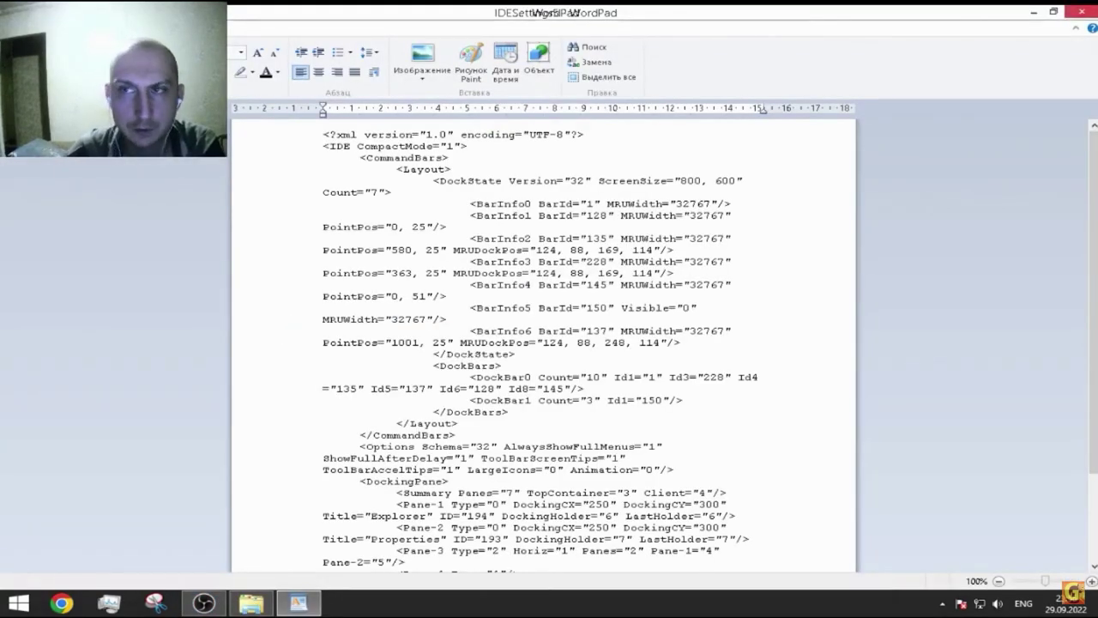
{"action": "left_click", "coordinate": [1080, 12]}
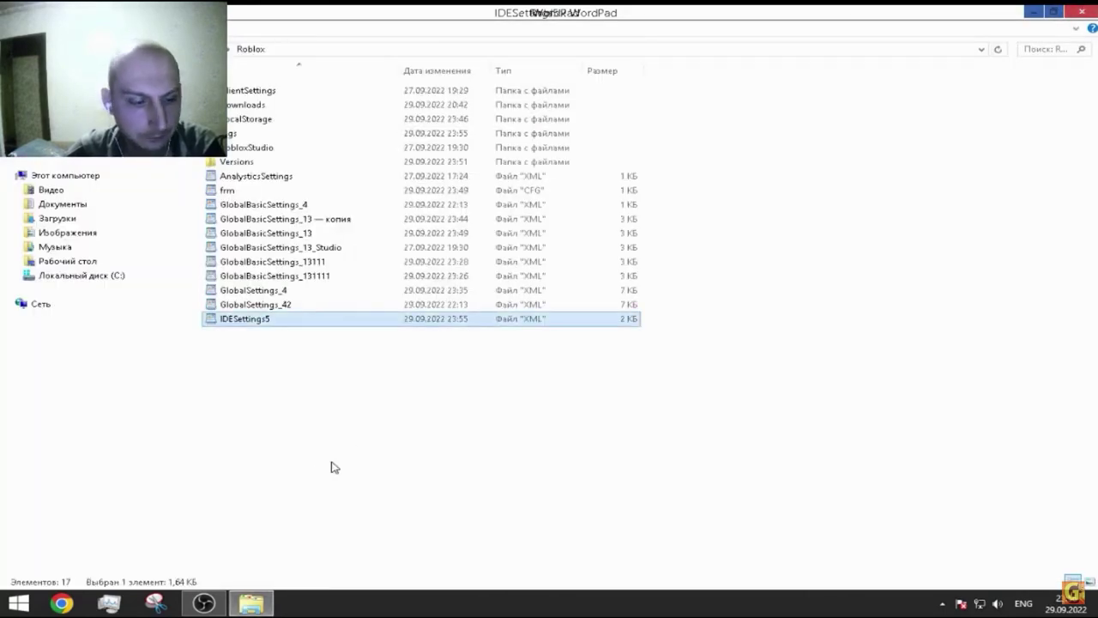
{"action": "left_click", "coordinate": [1033, 12]}
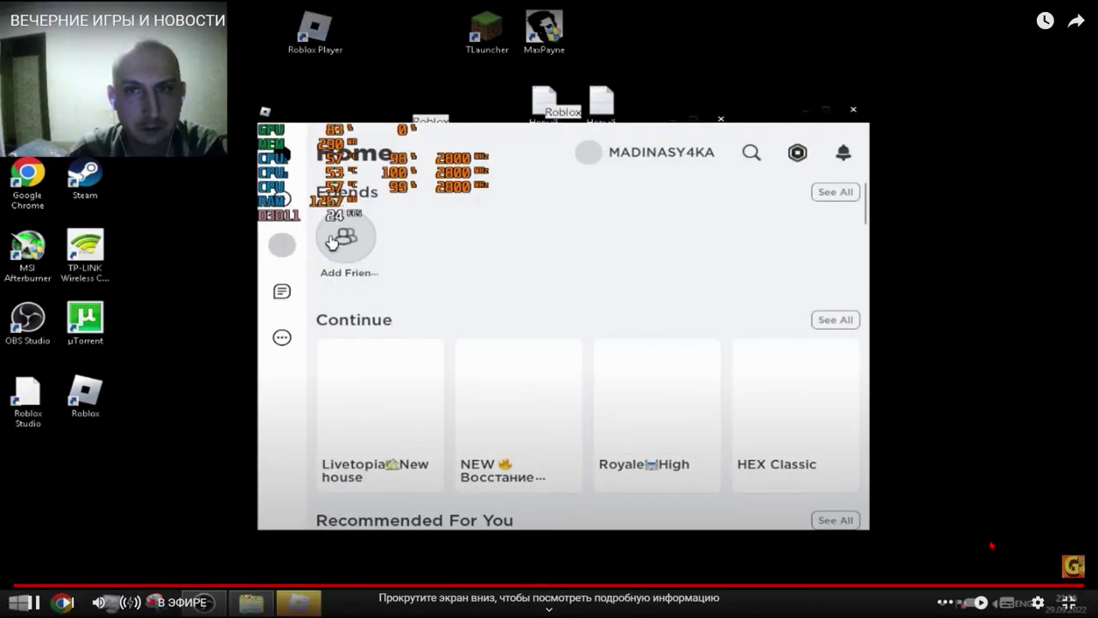
{"action": "left_click", "coordinate": [1038, 602]}
{"action": "left_click", "coordinate": [1062, 502]}
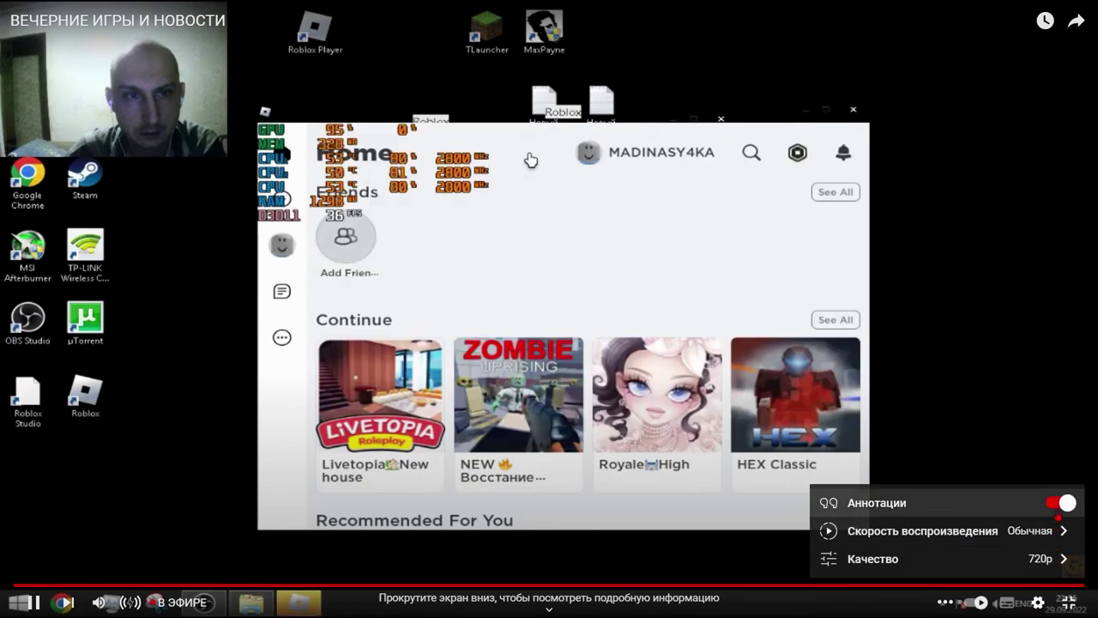
{"action": "left_click", "coordinate": [1061, 503]}
{"action": "key", "text": "Escape"}
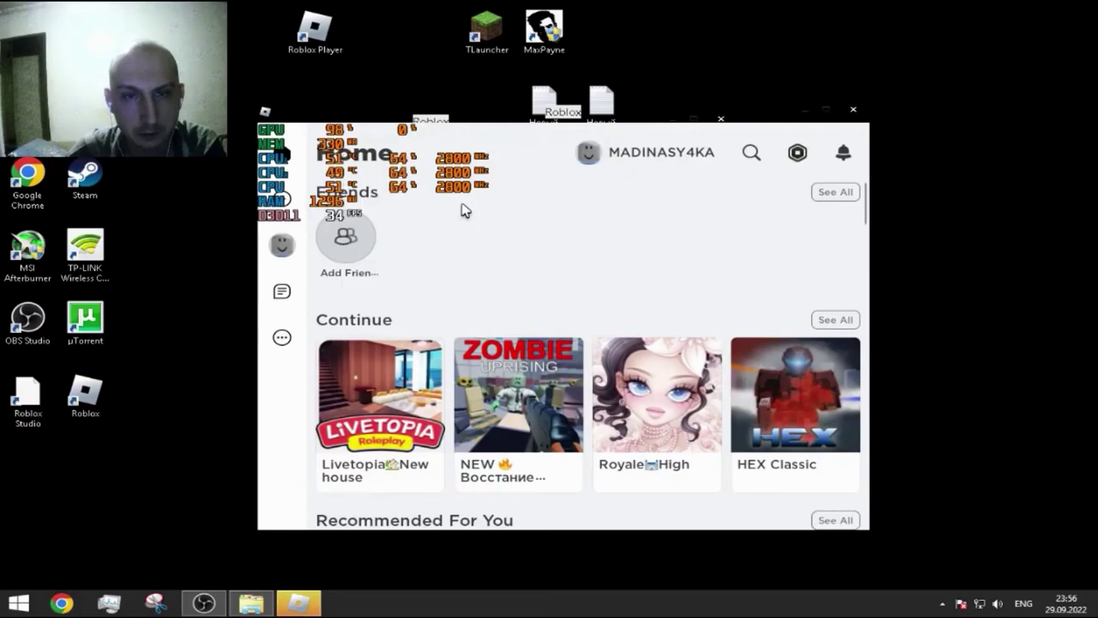
{"action": "left_click", "coordinate": [204, 603]}
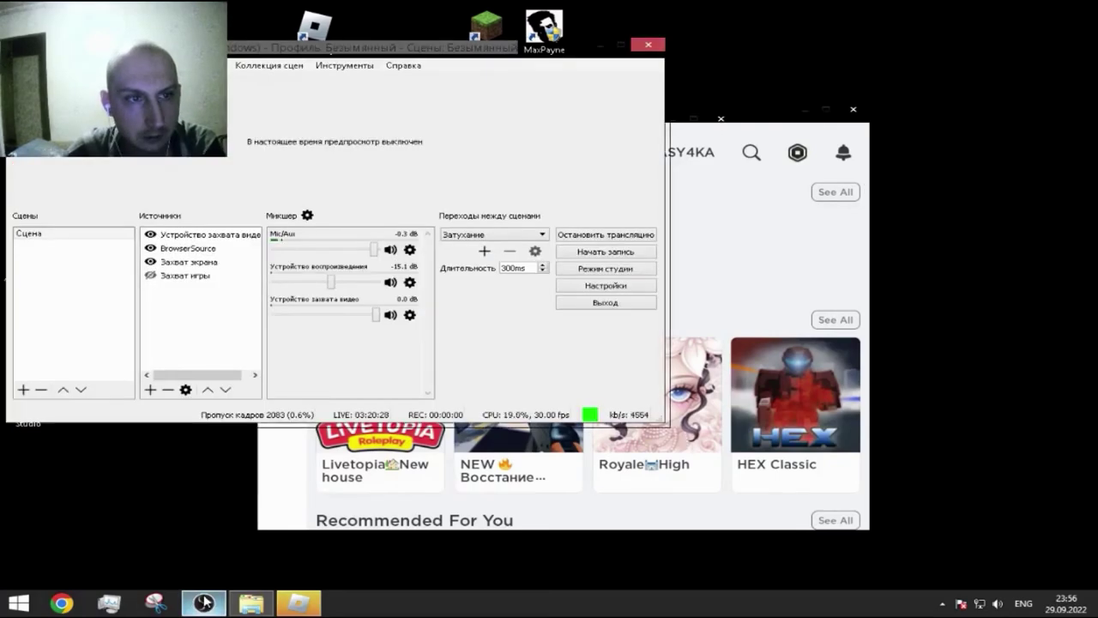
{"action": "left_click", "coordinate": [204, 603]}
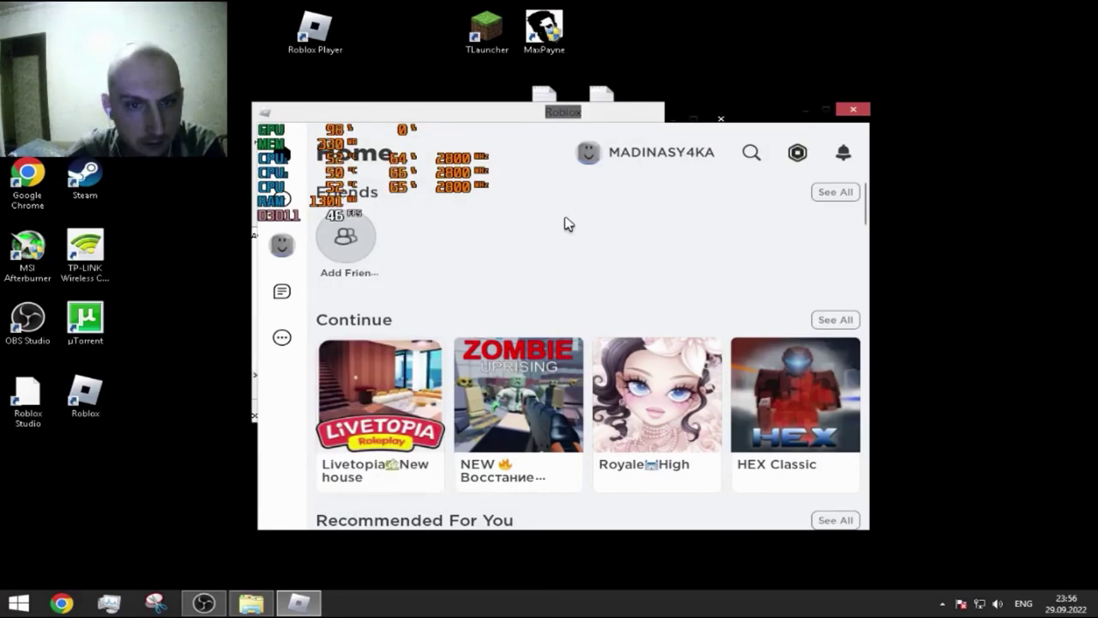
Maximize the Roblox window to inspect the home page at full size, then close Roblox.
{"action": "left_click", "coordinate": [825, 114]}
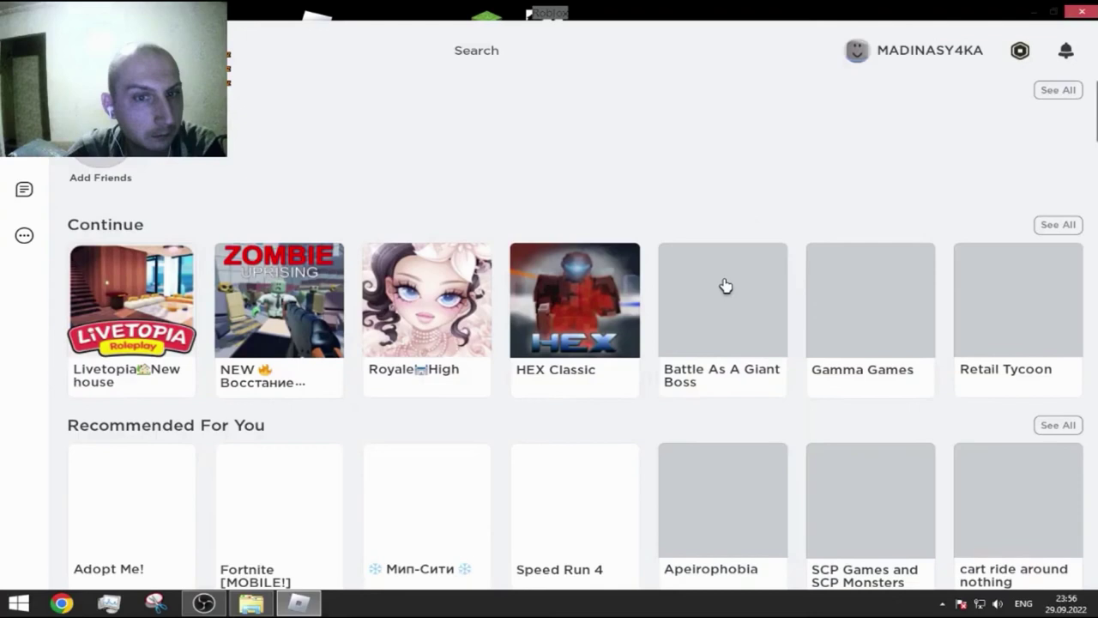
{"action": "mouse_move", "coordinate": [720, 277]}
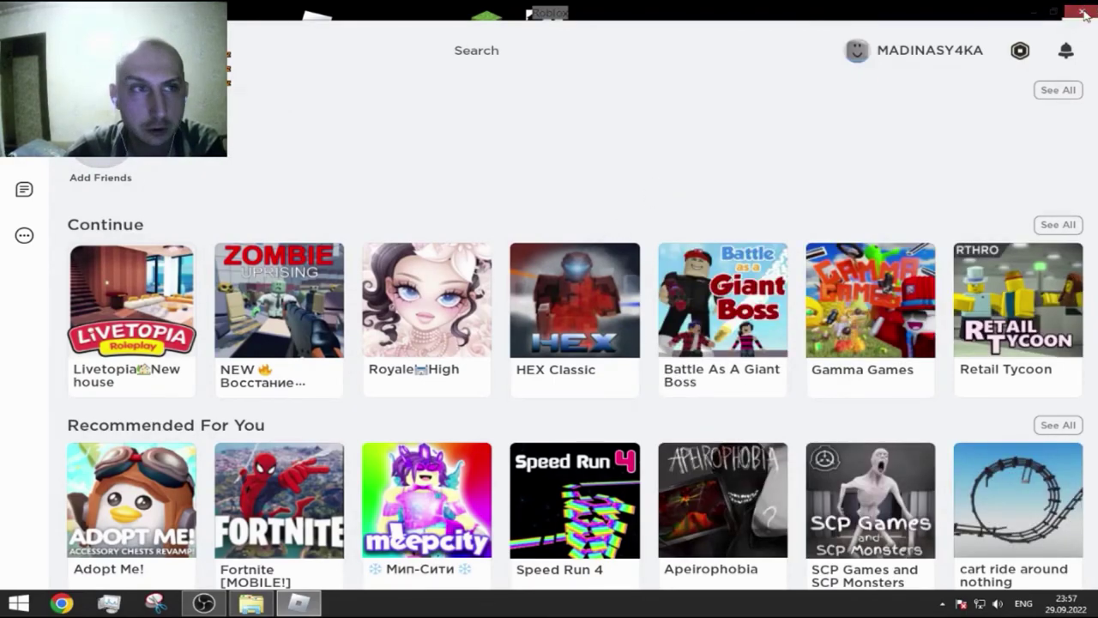
{"action": "left_click", "coordinate": [1085, 11]}
Check the IDESettings5 file in the Roblox folder again after the Roblox run.
{"action": "left_click", "coordinate": [257, 601]}
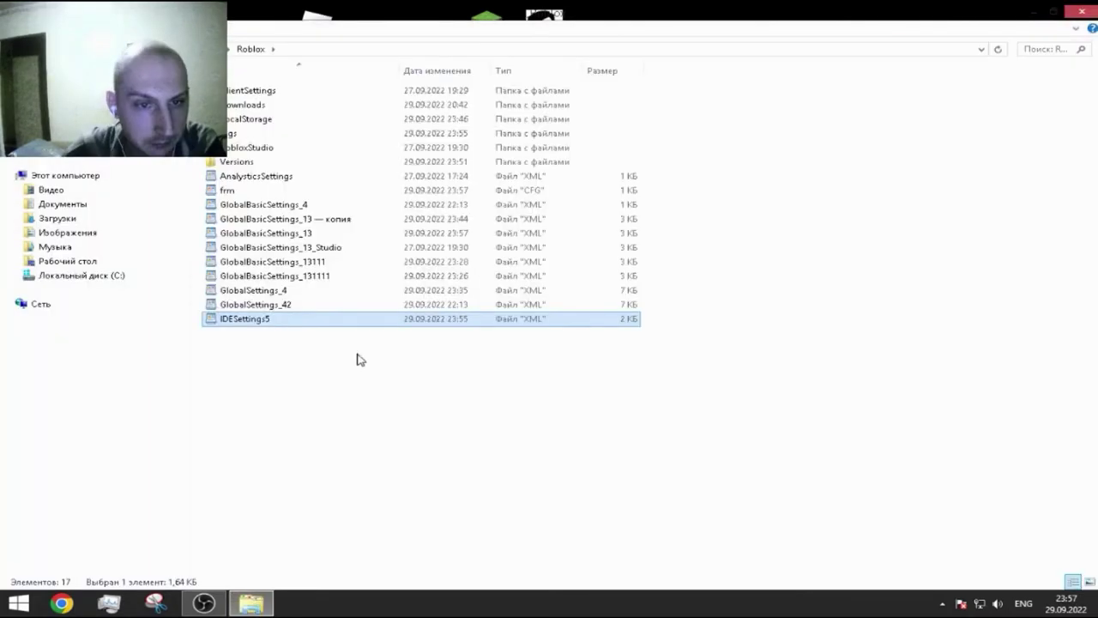
{"action": "double_click", "coordinate": [269, 320]}
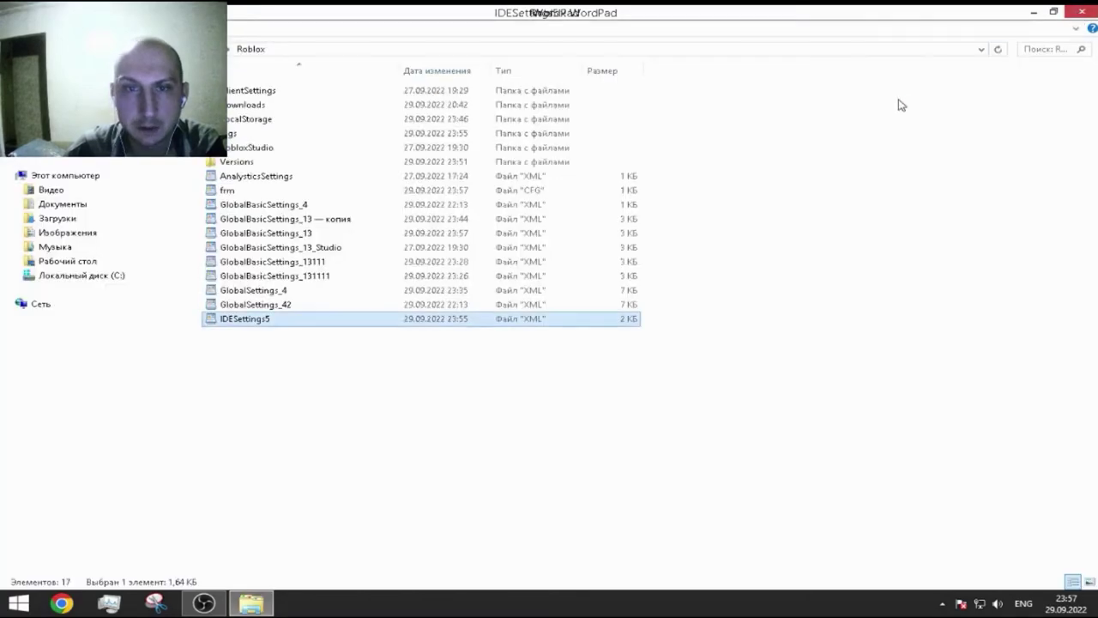
{"action": "left_click", "coordinate": [1082, 12]}
{"action": "double_click", "coordinate": [265, 322]}
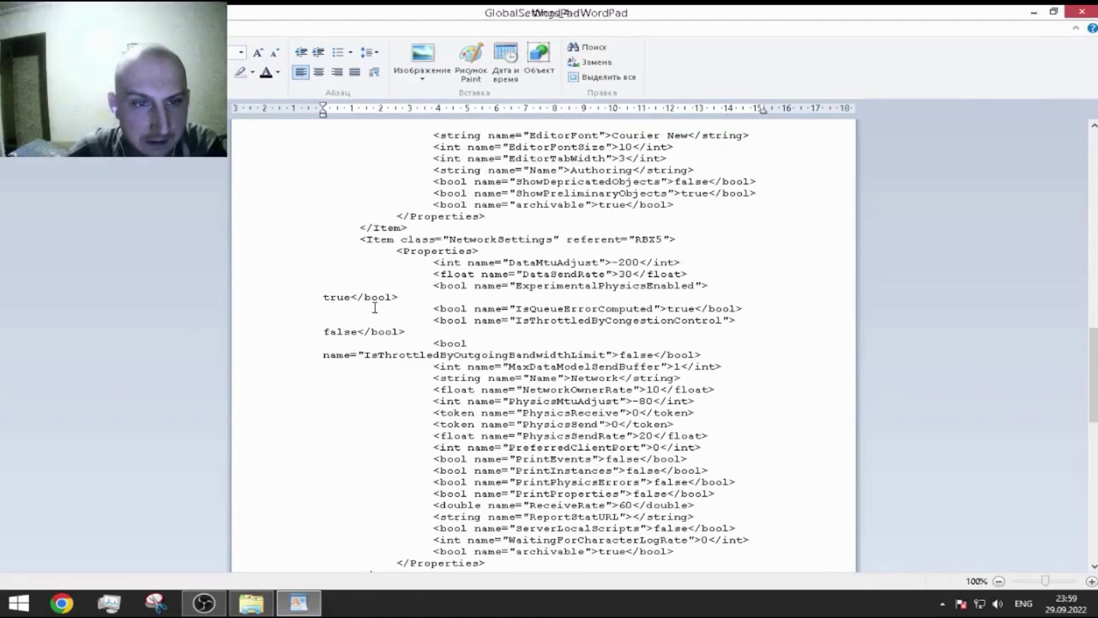
Set ExperimentalPhysicsEnabled to false under NetworkSettings in the GlobalSettings XML file.
{"action": "double_click", "coordinate": [331, 296]}
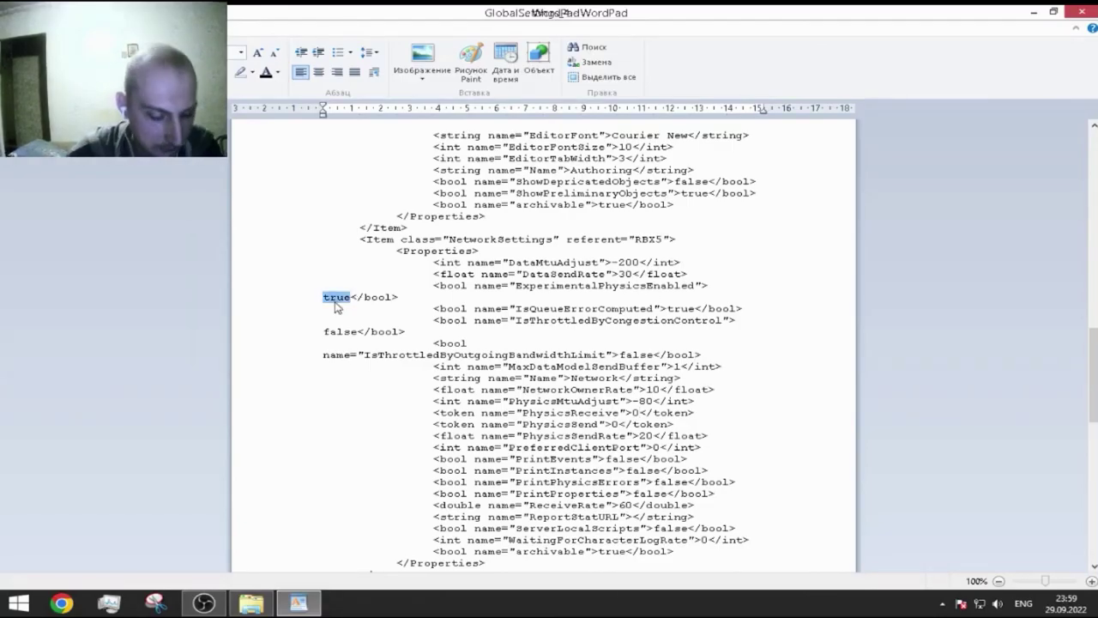
{"action": "type", "text": "false"}
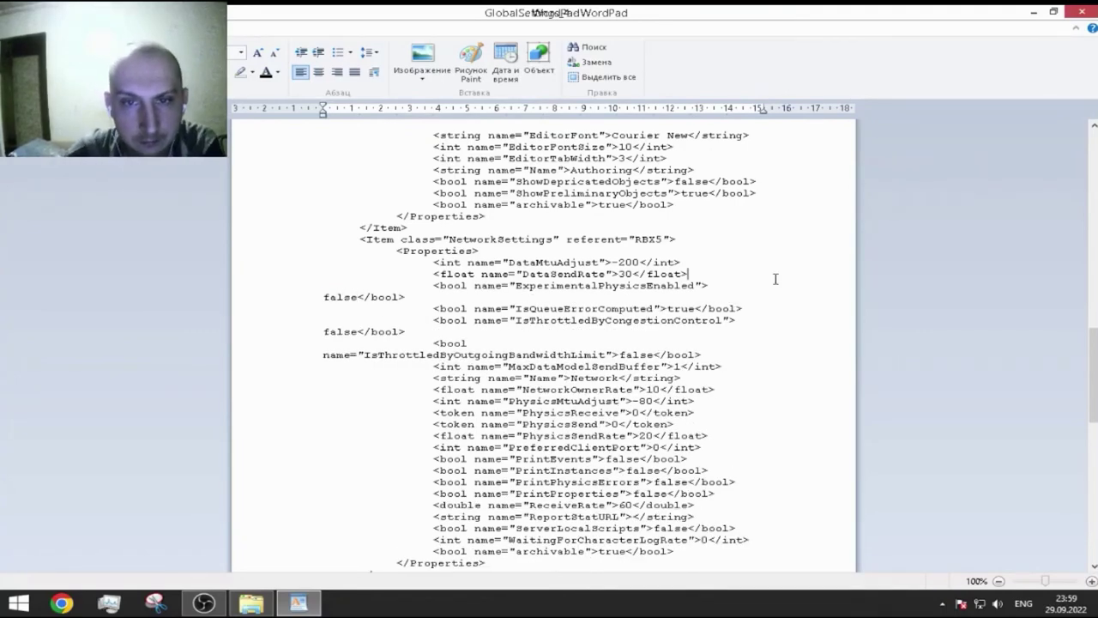
Try to set the font size to 24 in the GlobalSettings document.
{"action": "scroll", "coordinate": [769, 281], "scroll_direction": "up", "scroll_amount": 3}
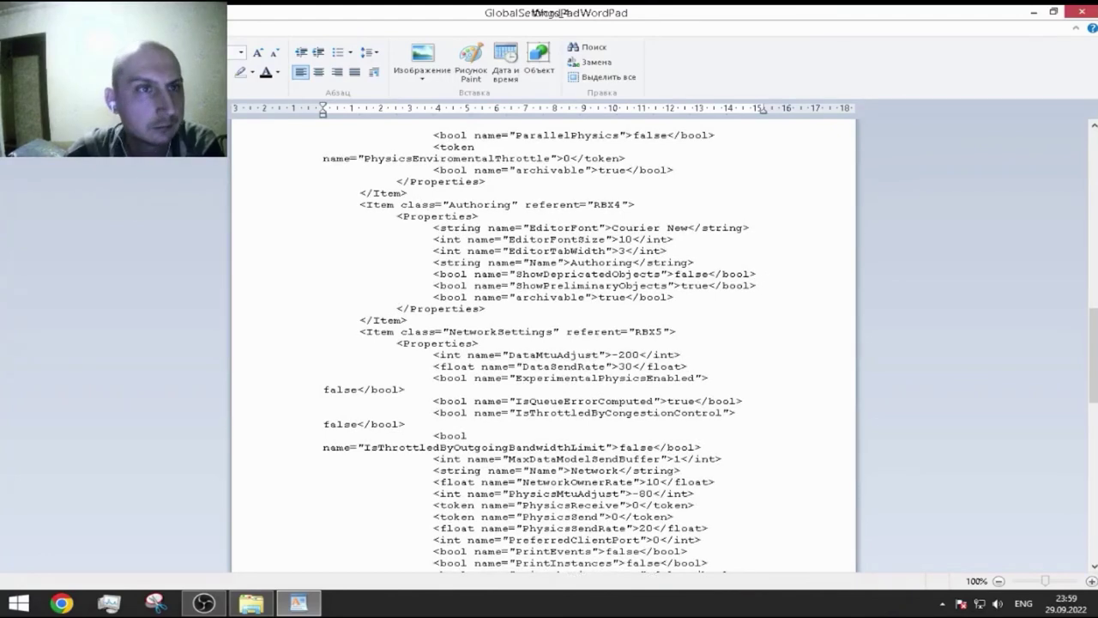
{"action": "left_click", "coordinate": [242, 53]}
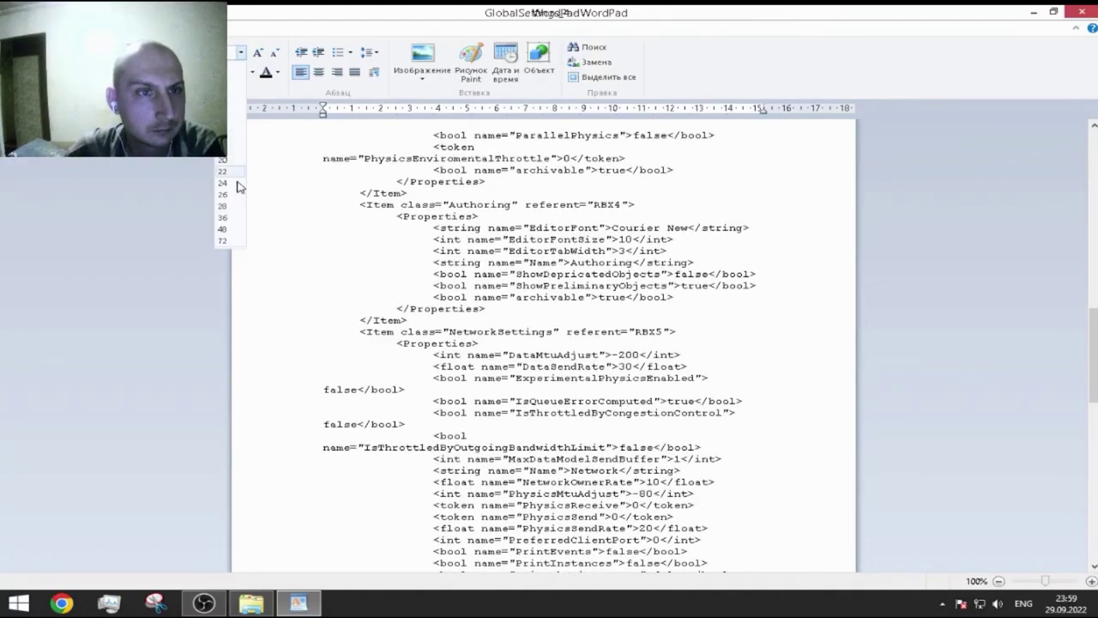
{"action": "left_click", "coordinate": [228, 183]}
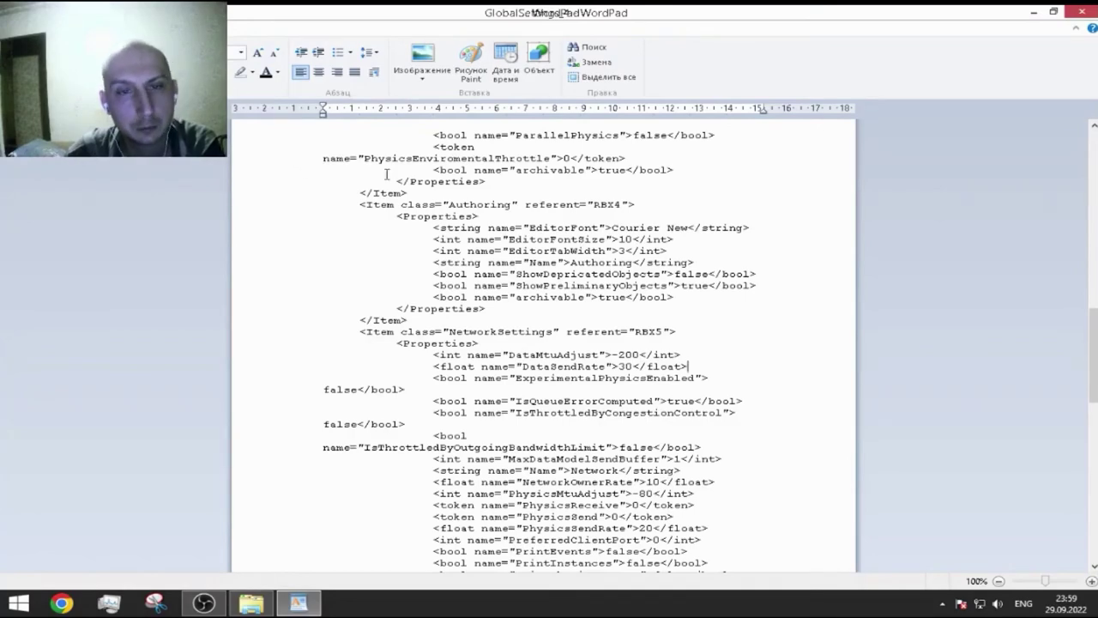
Set ShowPreliminaryObjects to false in the Authoring section of the GlobalSettings document.
{"action": "scroll", "coordinate": [549, 331], "scroll_direction": "down", "scroll_amount": 2}
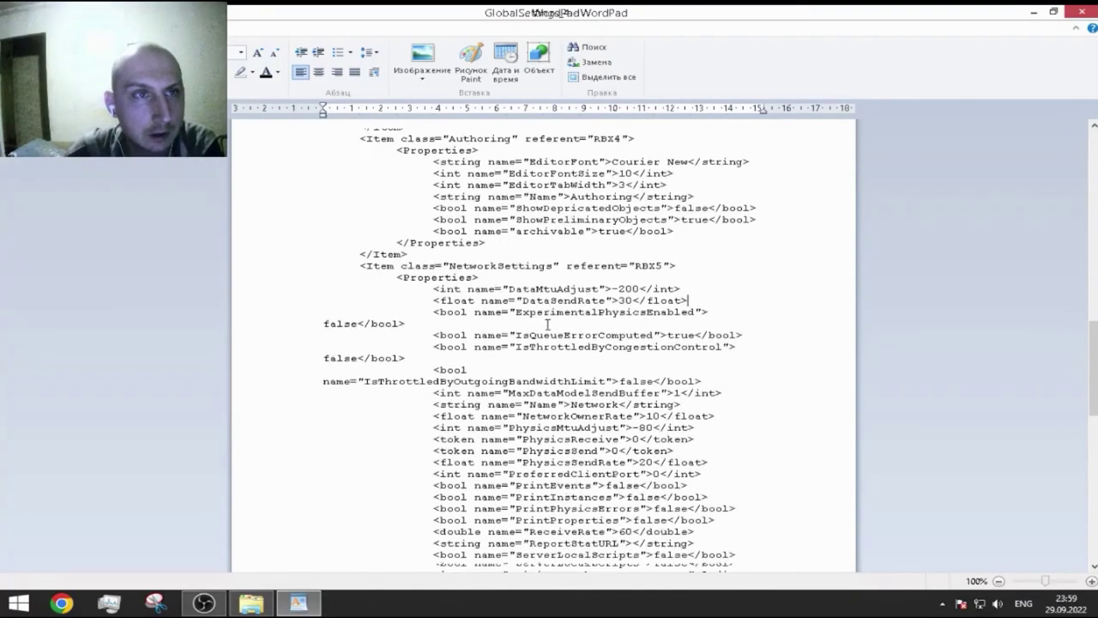
{"action": "scroll", "coordinate": [547, 324], "scroll_direction": "down", "scroll_amount": 4}
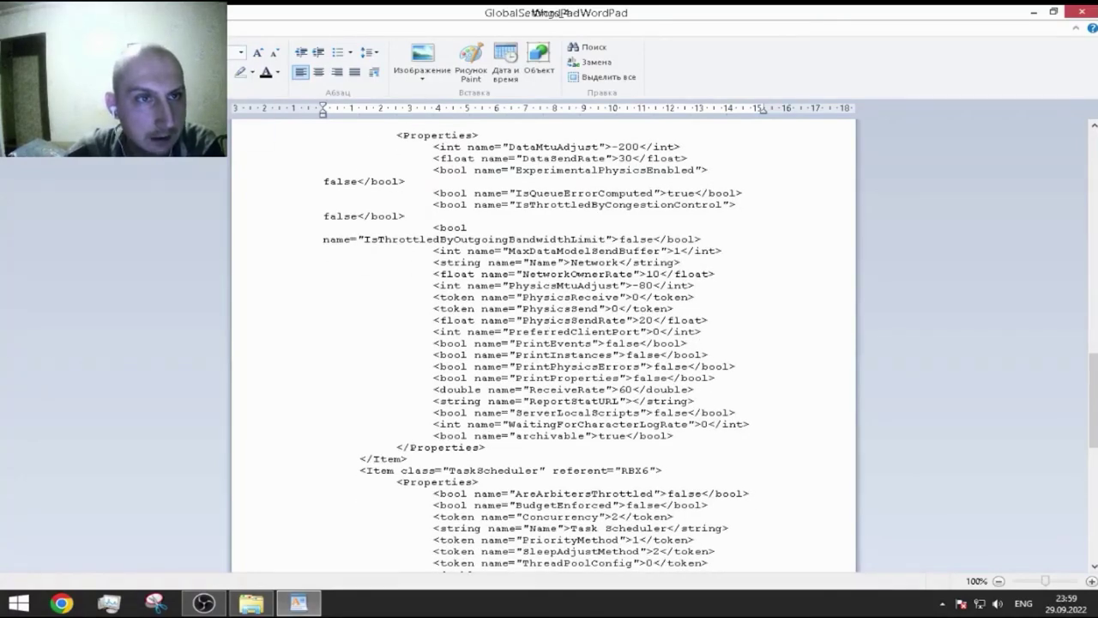
{"action": "scroll", "coordinate": [513, 324], "scroll_direction": "up", "scroll_amount": 4}
{"action": "scroll", "coordinate": [513, 324], "scroll_direction": "up", "scroll_amount": 5}
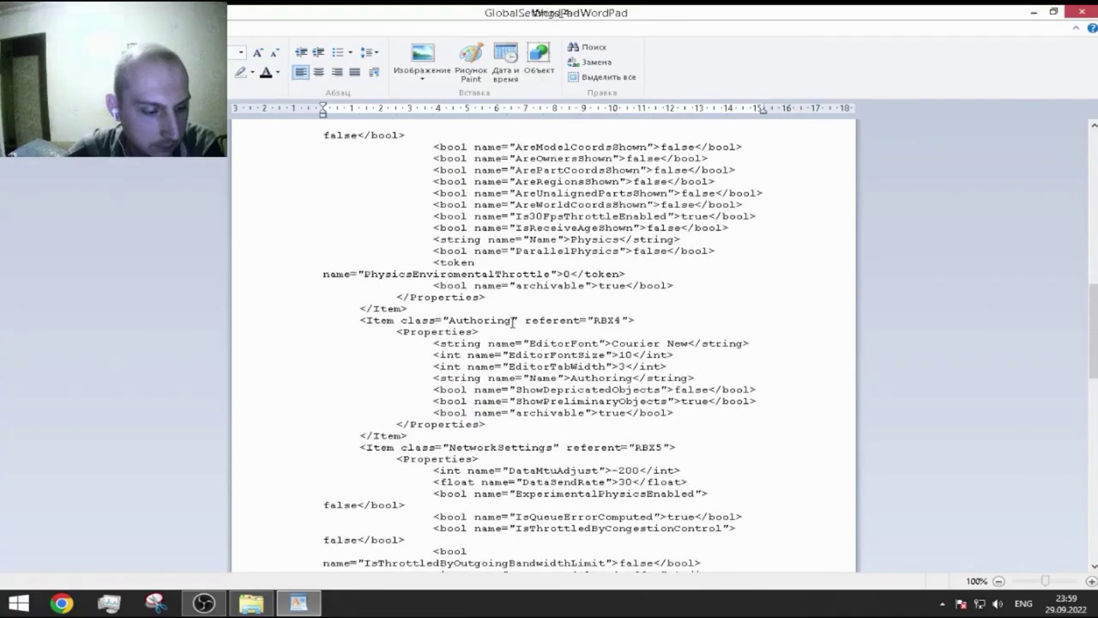
{"action": "scroll", "coordinate": [513, 321], "scroll_direction": "up", "scroll_amount": 3}
{"action": "scroll", "coordinate": [707, 310], "scroll_direction": "down", "scroll_amount": 3}
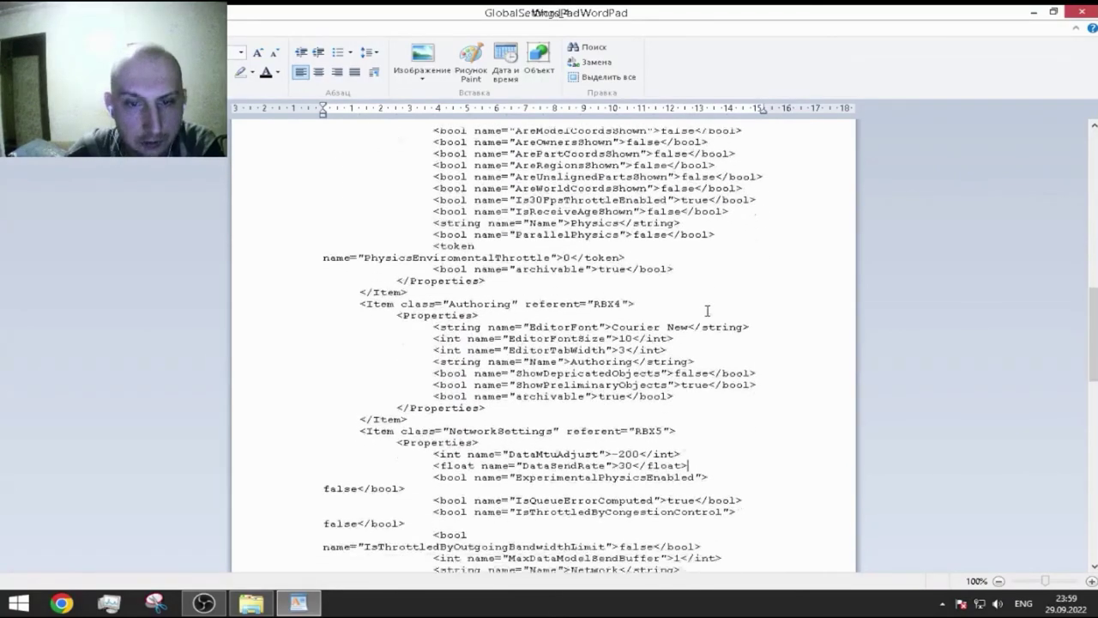
{"action": "scroll", "coordinate": [707, 311], "scroll_direction": "down", "scroll_amount": 6}
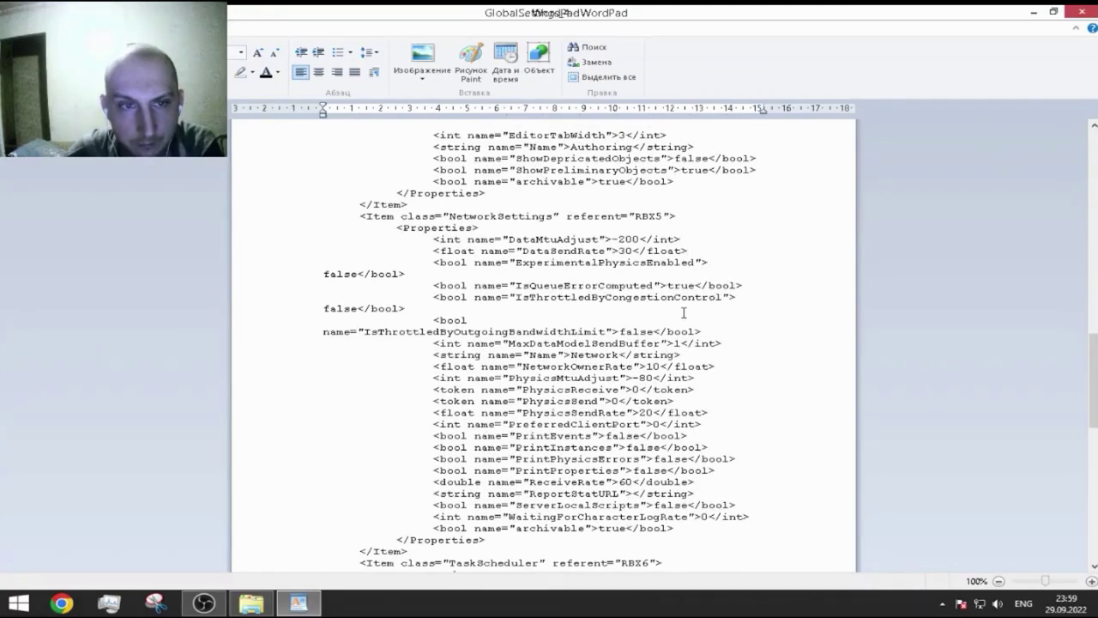
{"action": "scroll", "coordinate": [684, 312], "scroll_direction": "up", "scroll_amount": 3}
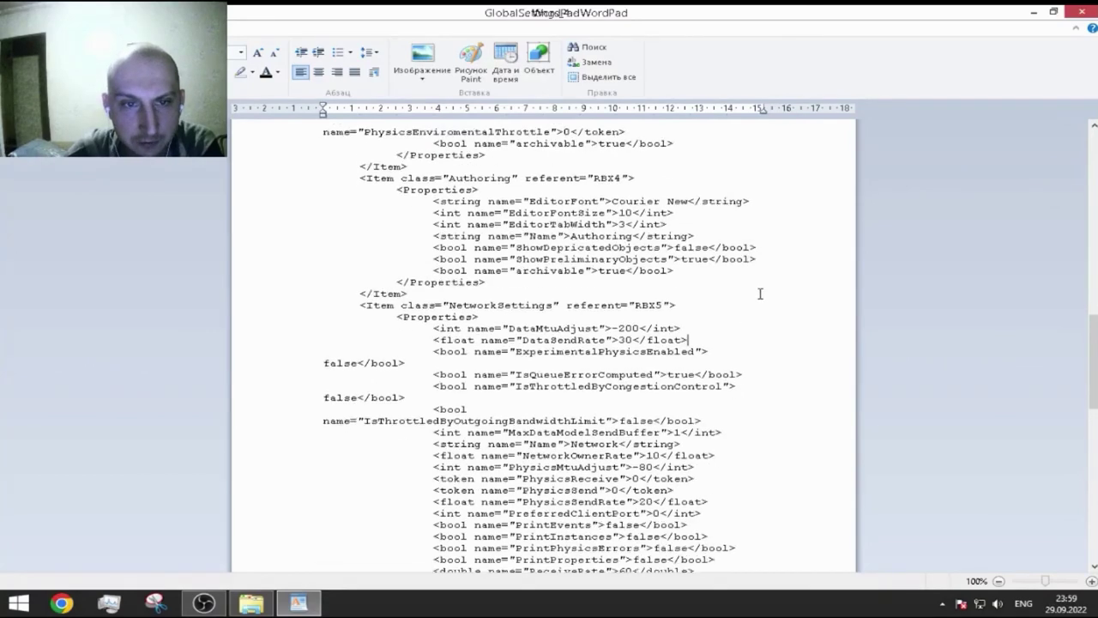
{"action": "scroll", "coordinate": [759, 293], "scroll_direction": "up", "scroll_amount": 1}
{"action": "scroll", "coordinate": [759, 293], "scroll_direction": "up", "scroll_amount": 1}
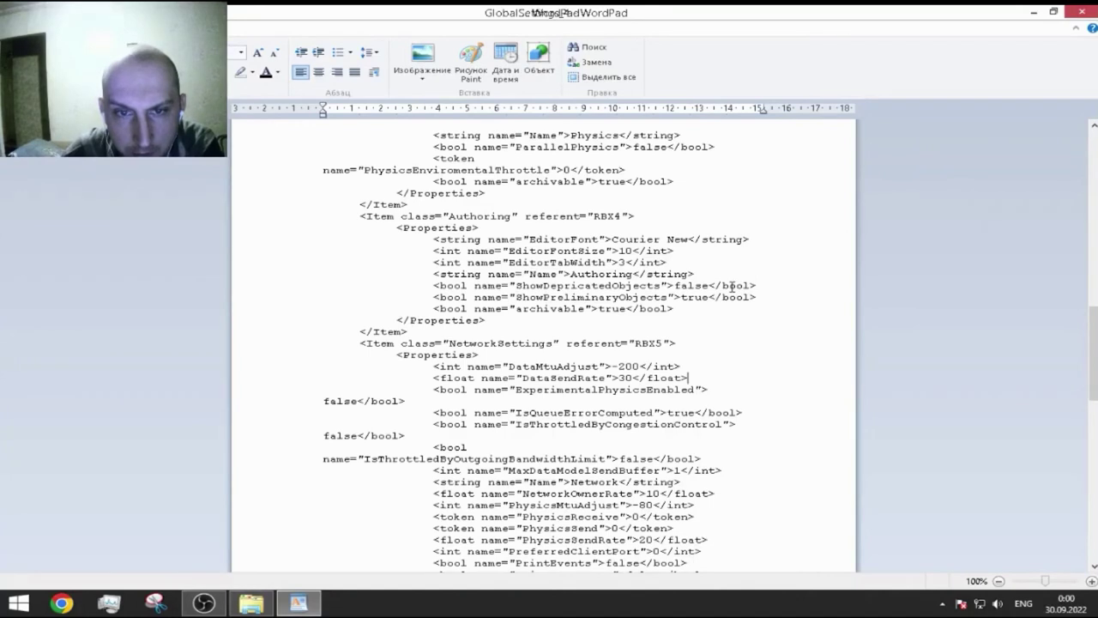
{"action": "double_click", "coordinate": [707, 297]}
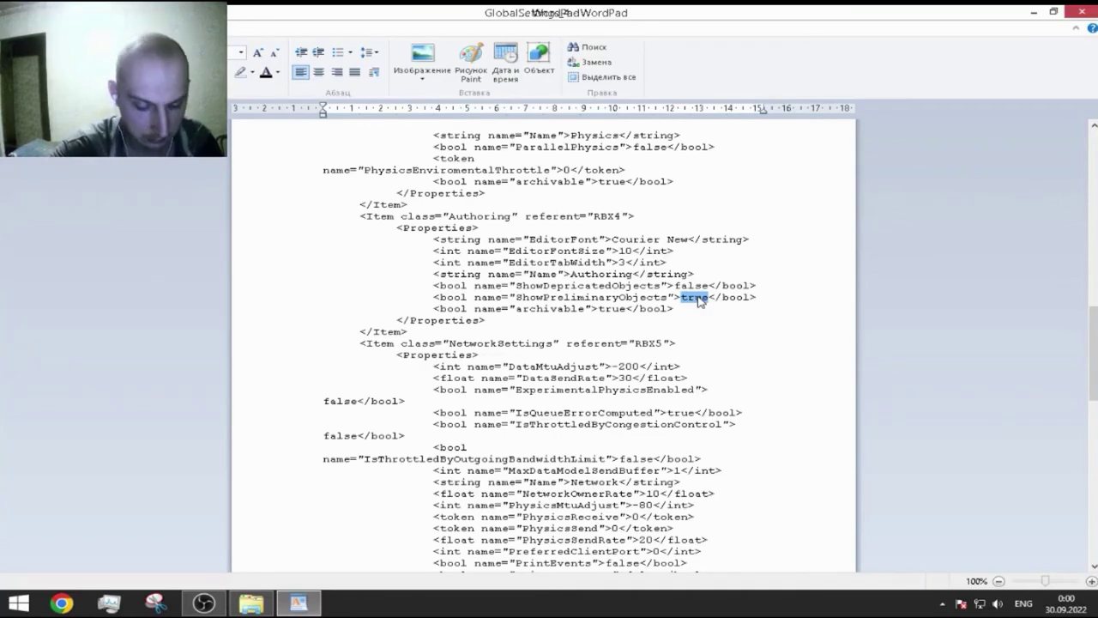
{"action": "type", "text": "false"}
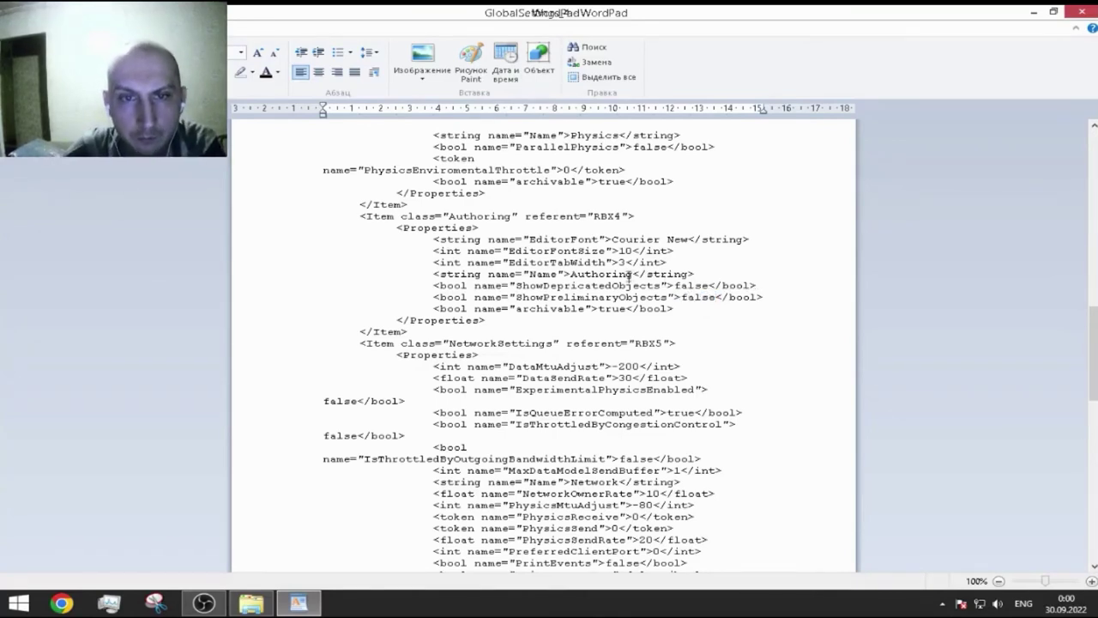
Review the PhysicsSettings and DebugSettings entries above the Authoring section.
{"action": "scroll", "coordinate": [629, 274], "scroll_direction": "up", "scroll_amount": 6}
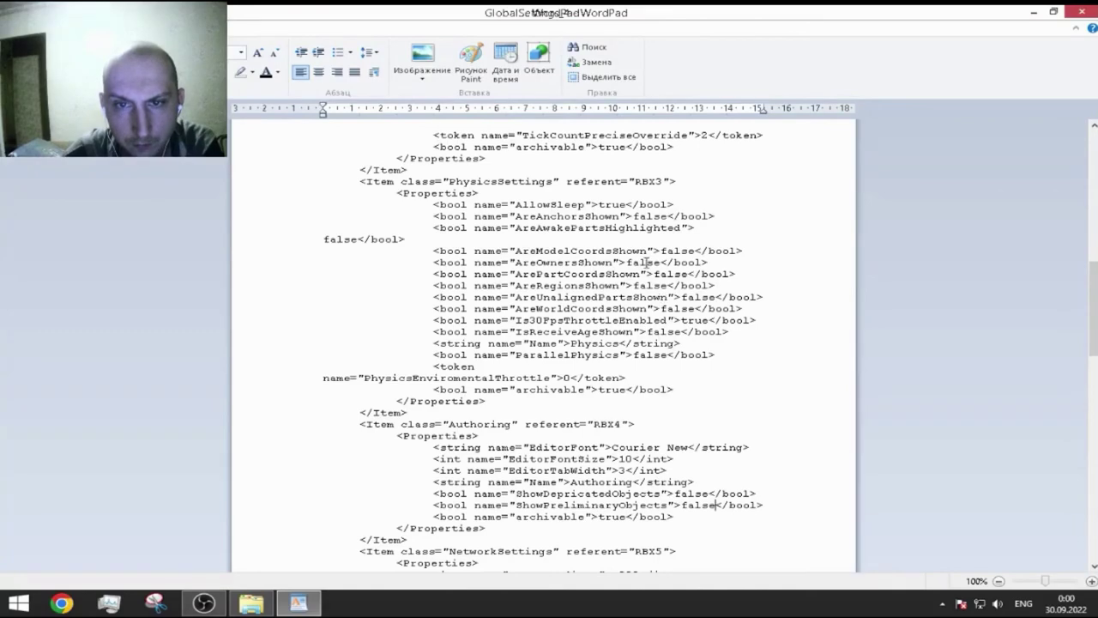
{"action": "scroll", "coordinate": [657, 246], "scroll_direction": "up", "scroll_amount": 1}
{"action": "scroll", "coordinate": [661, 245], "scroll_direction": "up", "scroll_amount": 2}
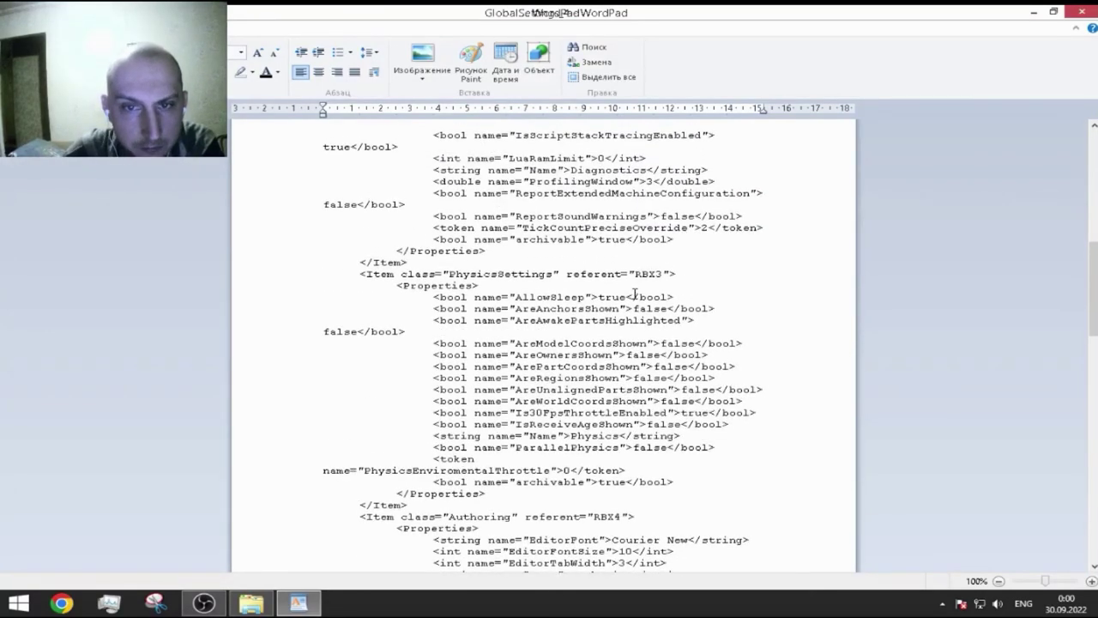
{"action": "scroll", "coordinate": [635, 295], "scroll_direction": "up", "scroll_amount": 2}
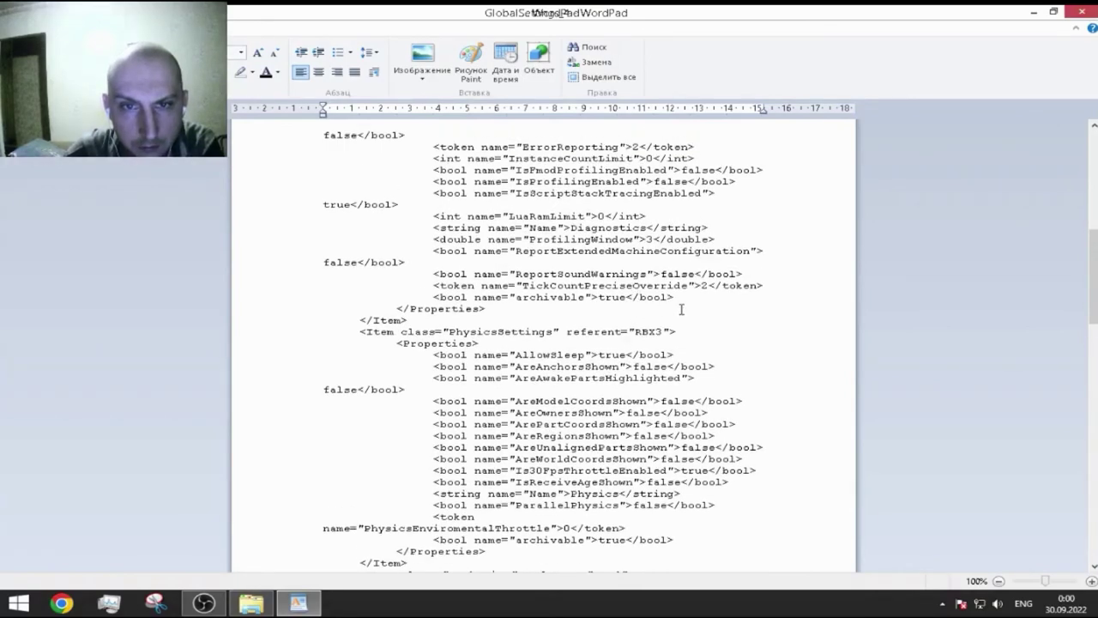
{"action": "scroll", "coordinate": [681, 308], "scroll_direction": "up", "scroll_amount": 4}
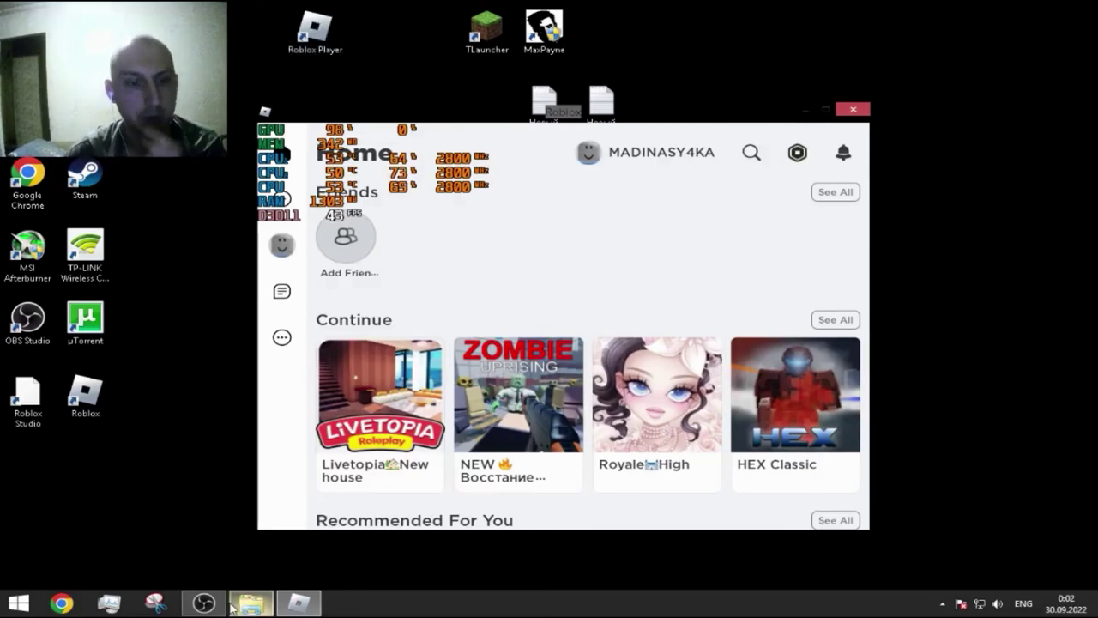
Finish the Roblox test run on its home page and close Roblox.
{"action": "left_click", "coordinate": [203, 604]}
{"action": "left_click", "coordinate": [203, 603]}
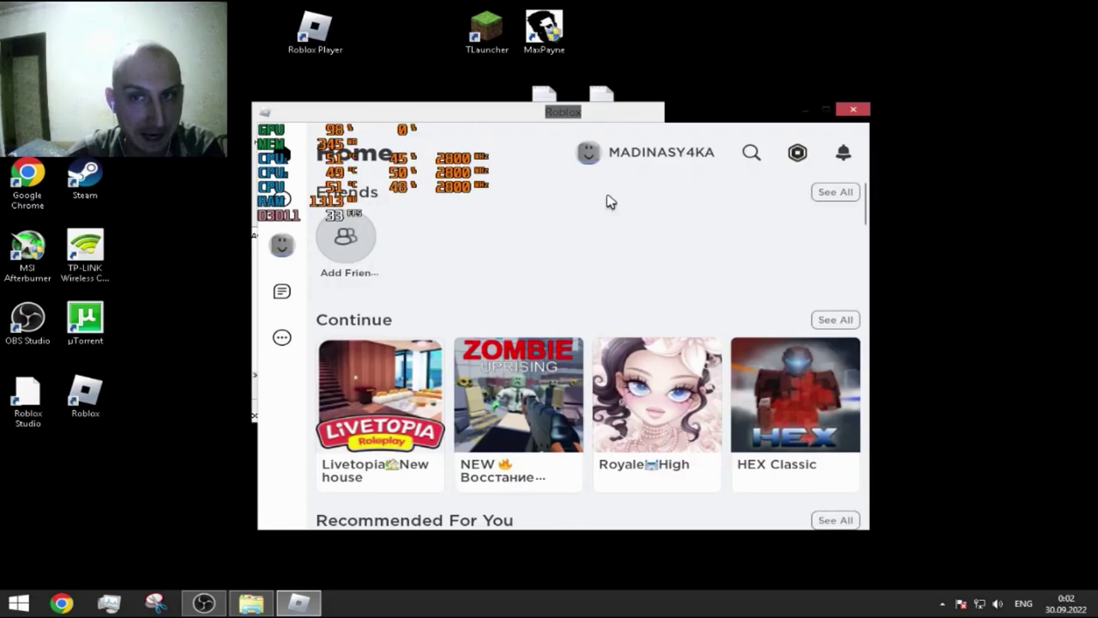
{"action": "left_click", "coordinate": [851, 109]}
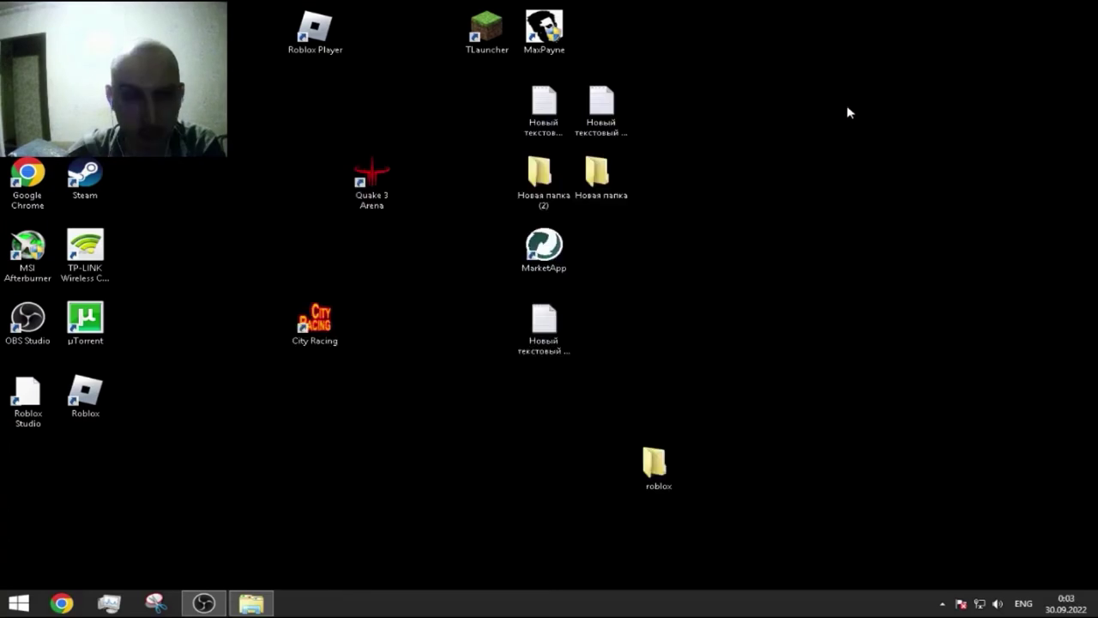
Open GlobalSettings_4 from the Roblox folder to check its contents, then close it.
{"action": "left_click", "coordinate": [255, 606]}
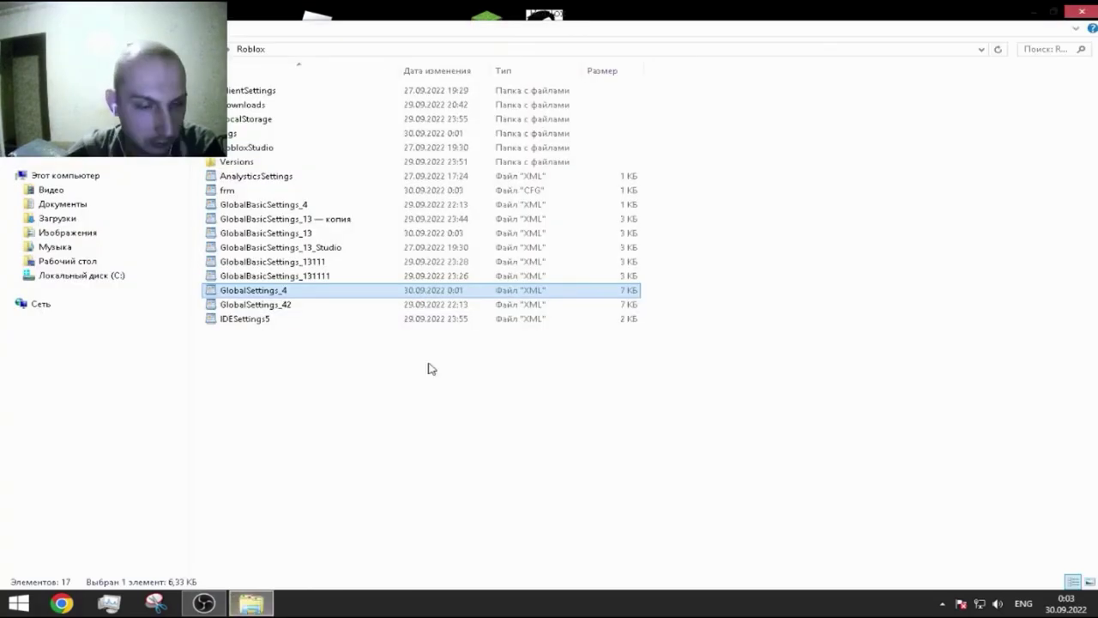
{"action": "double_click", "coordinate": [302, 291]}
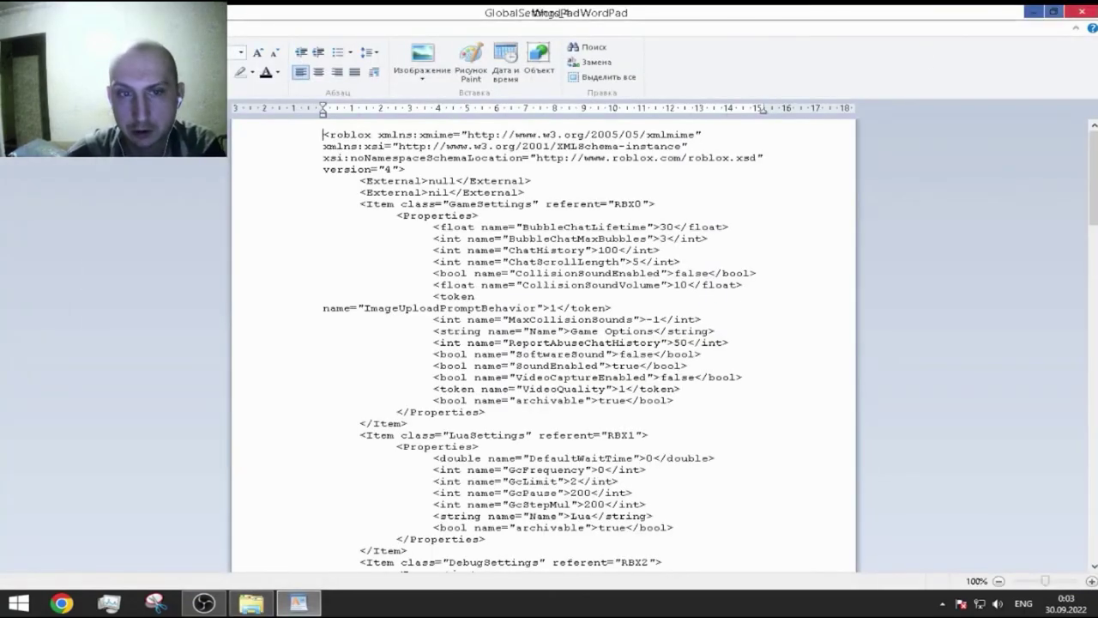
{"action": "left_click", "coordinate": [1080, 11]}
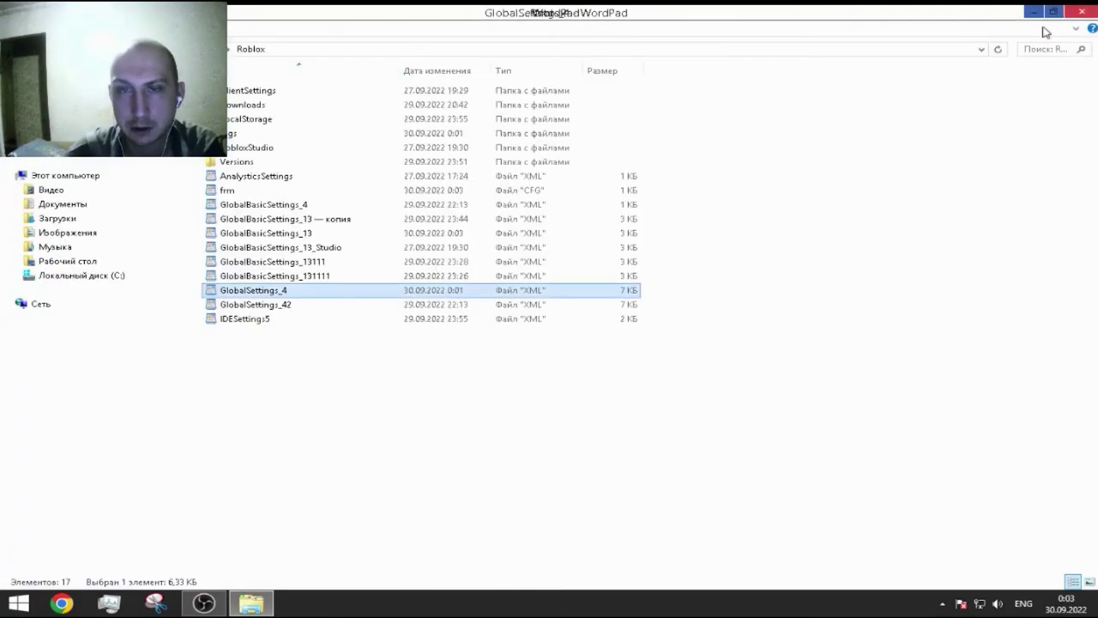
Replace the edited GlobalSettings_4 file in the Roblox folder with its earlier version.
{"action": "right_click", "coordinate": [249, 290]}
{"action": "left_click", "coordinate": [335, 466]}
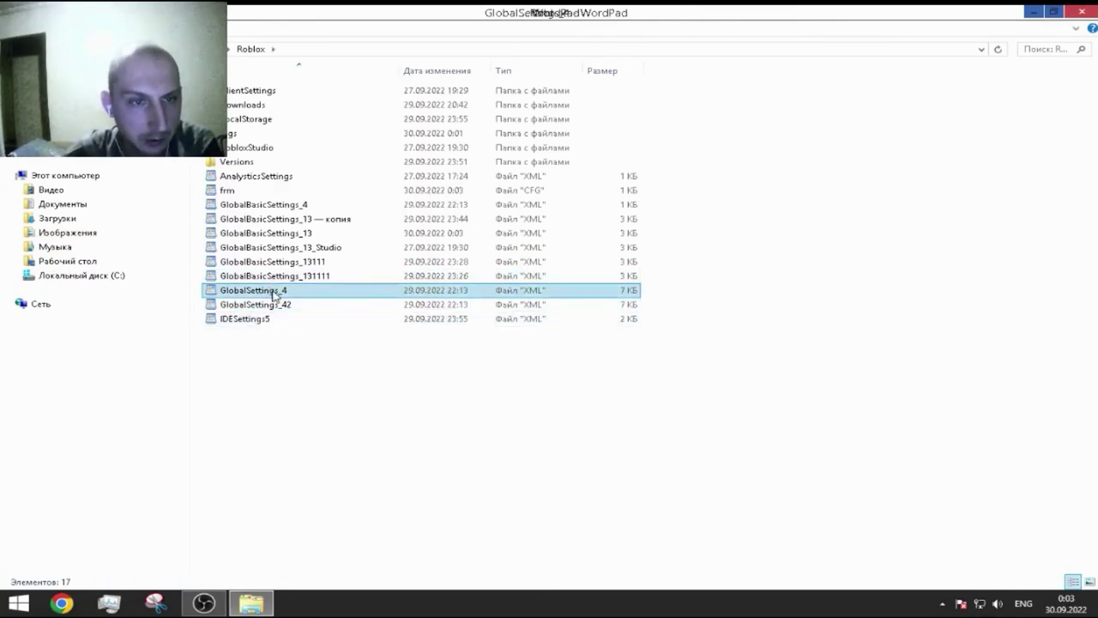
{"action": "left_click", "coordinate": [311, 235]}
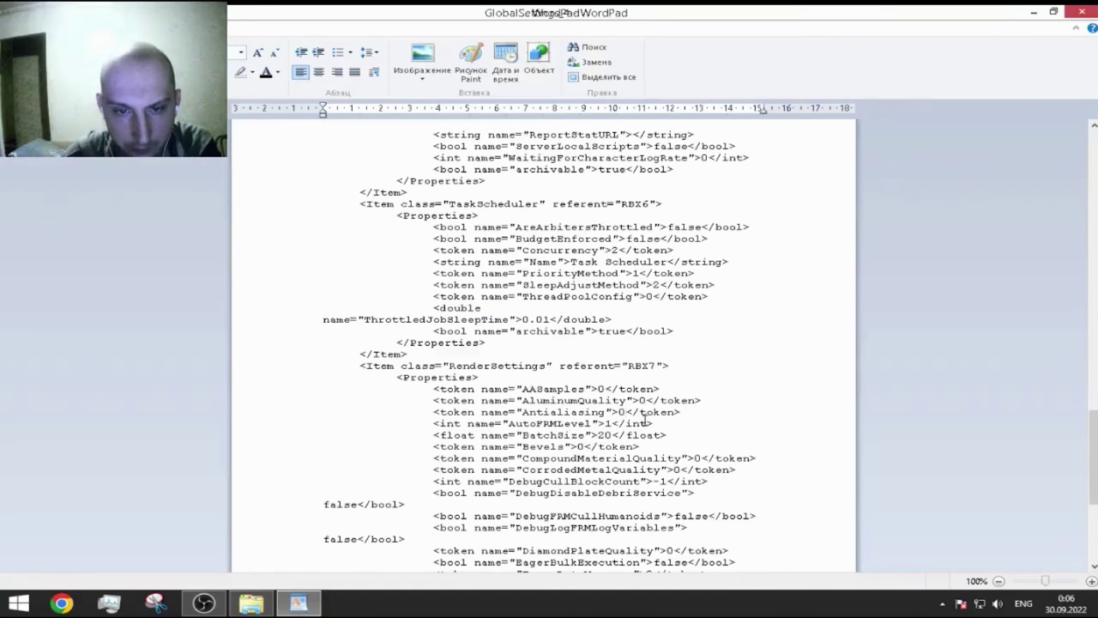
Set AutoFRMLevel to 0 in the RenderSettings section of the GlobalSettings document.
{"action": "left_click", "coordinate": [627, 413]}
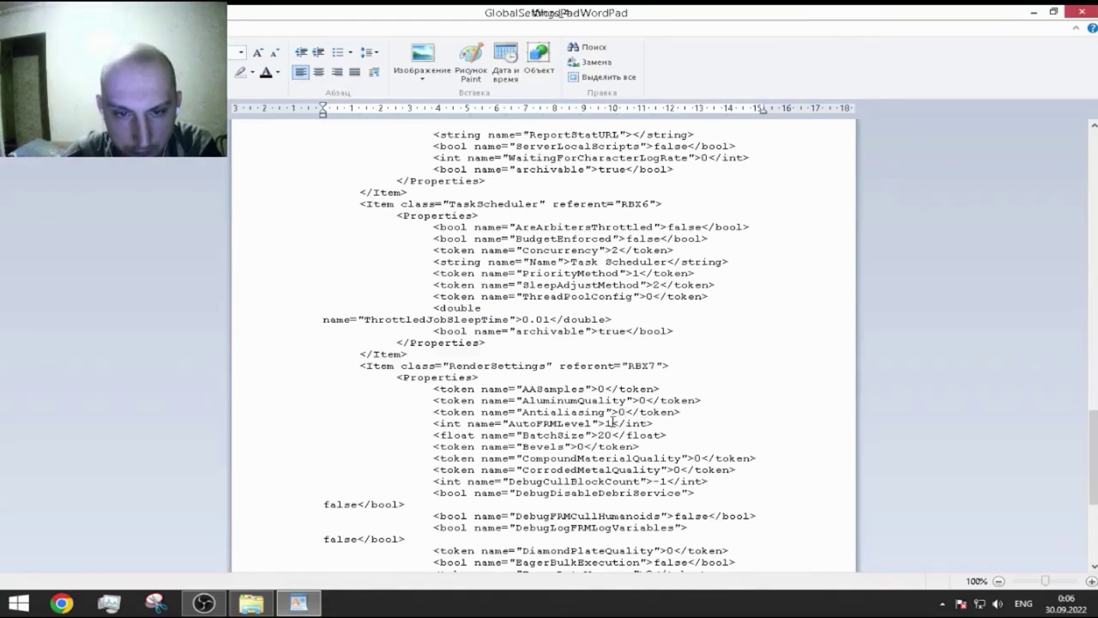
{"action": "left_click", "coordinate": [609, 423]}
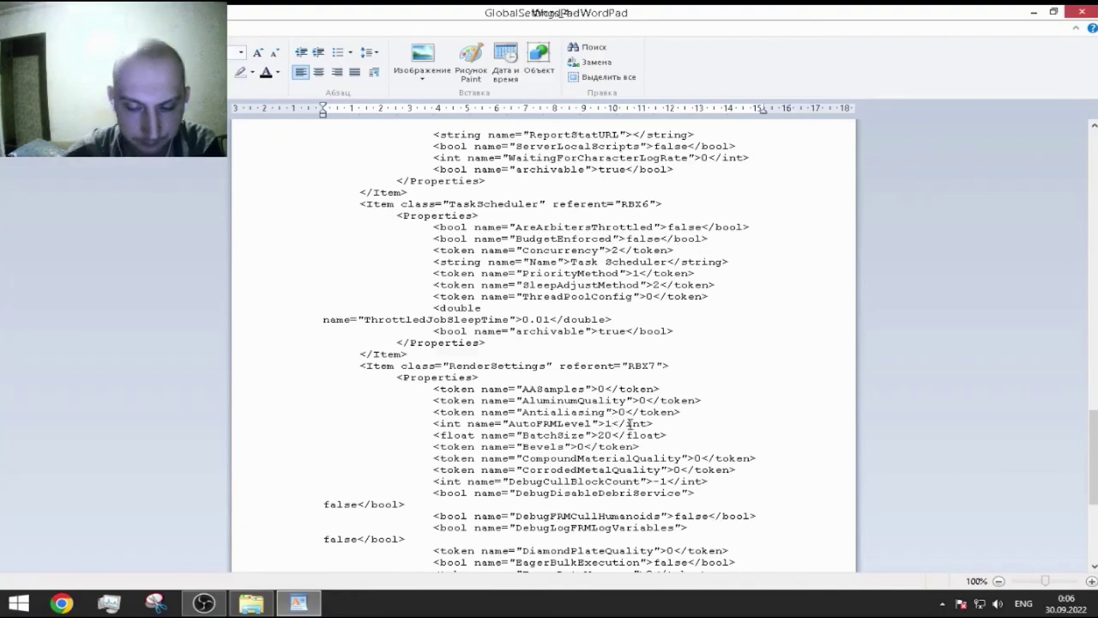
{"action": "key", "text": "BackSpace"}
{"action": "type", "text": "-0"}
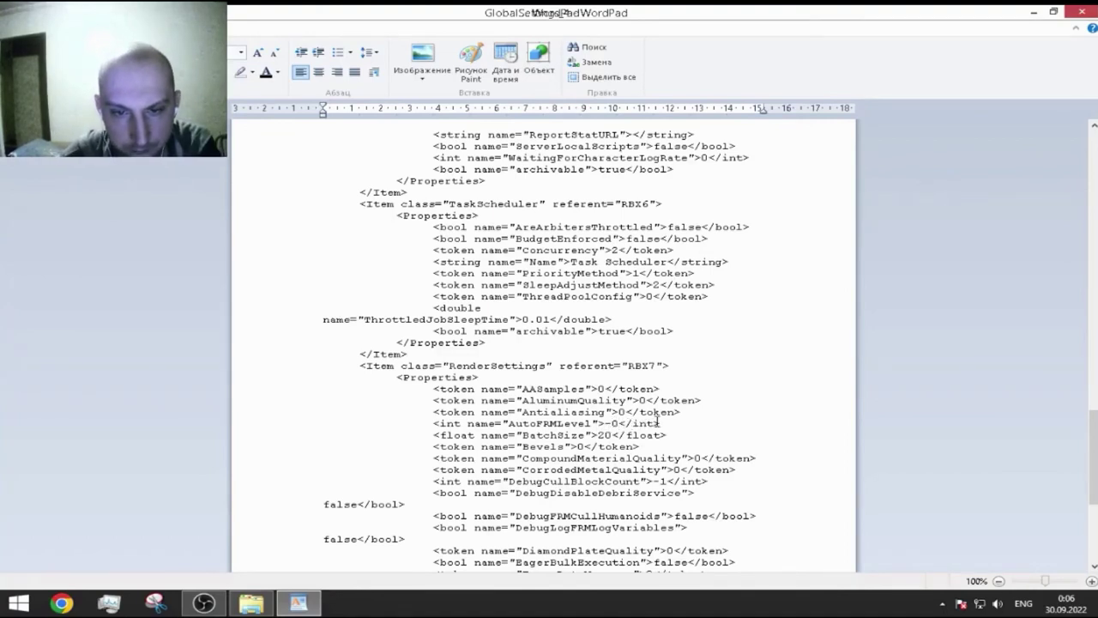
{"action": "left_click", "coordinate": [611, 422]}
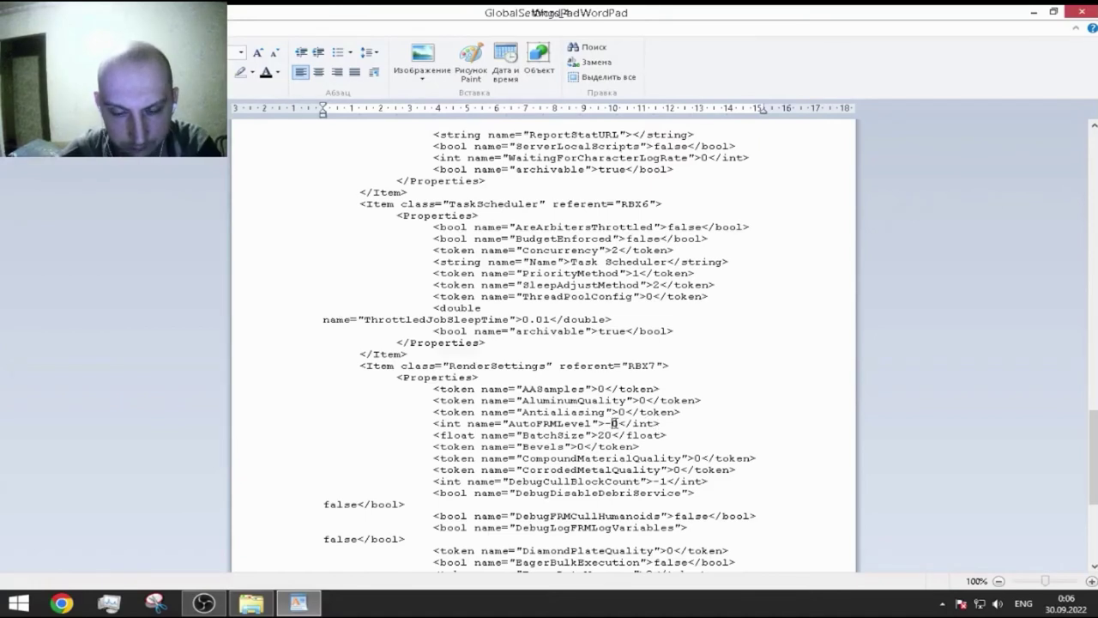
{"action": "key", "text": "BackSpace"}
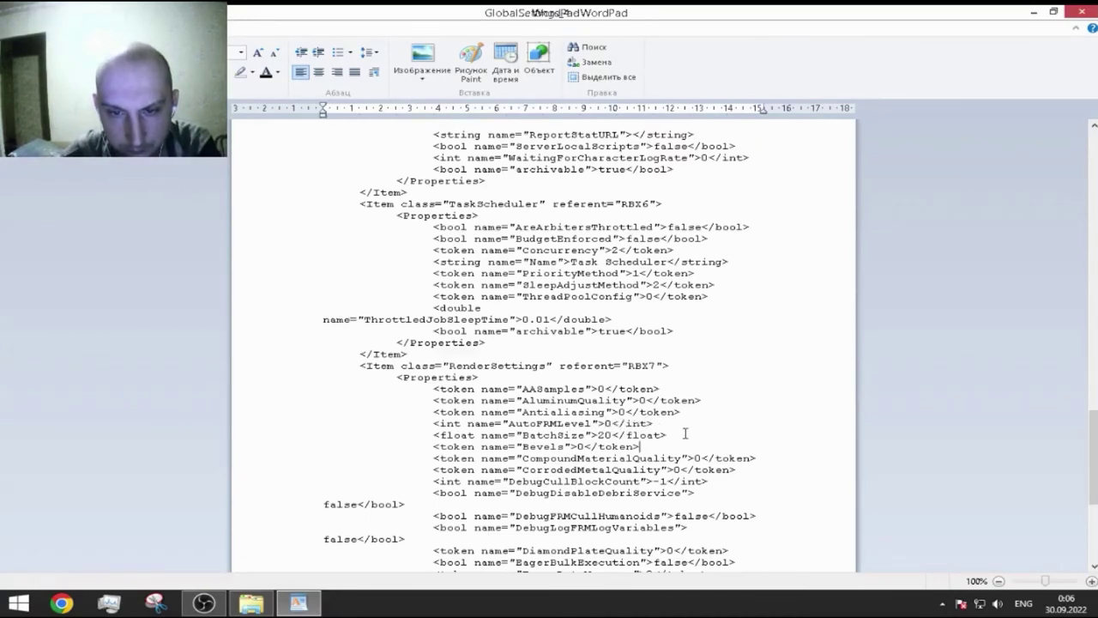
Set DebugCullBlockCount to 0 in RenderSettings and check the remaining entries of that section.
{"action": "scroll", "coordinate": [685, 434], "scroll_direction": "down", "scroll_amount": 3}
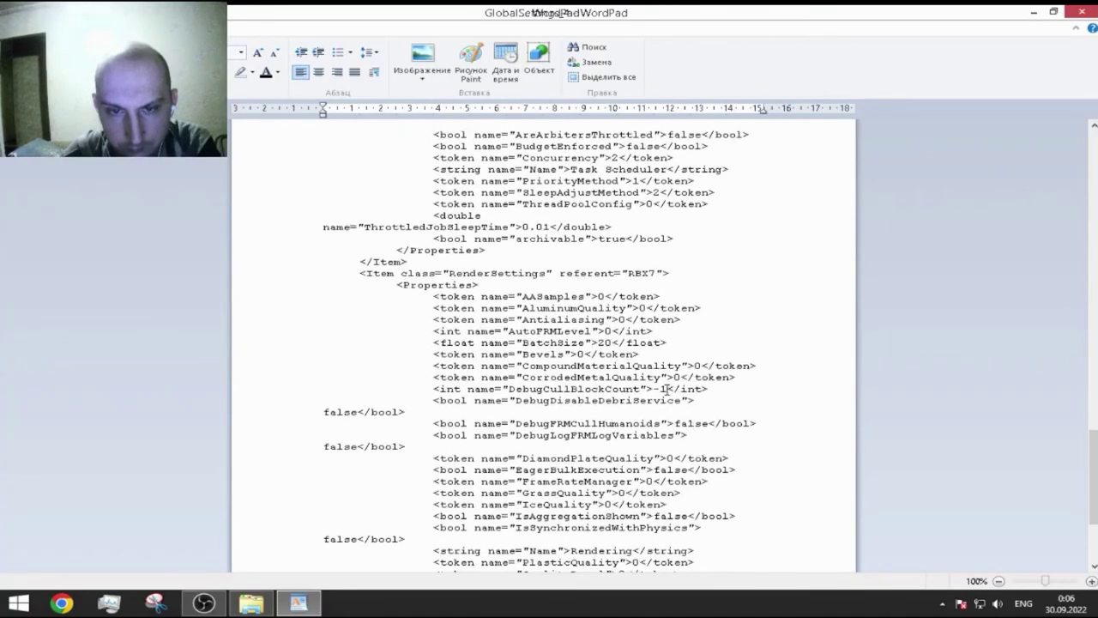
{"action": "left_click", "coordinate": [670, 389]}
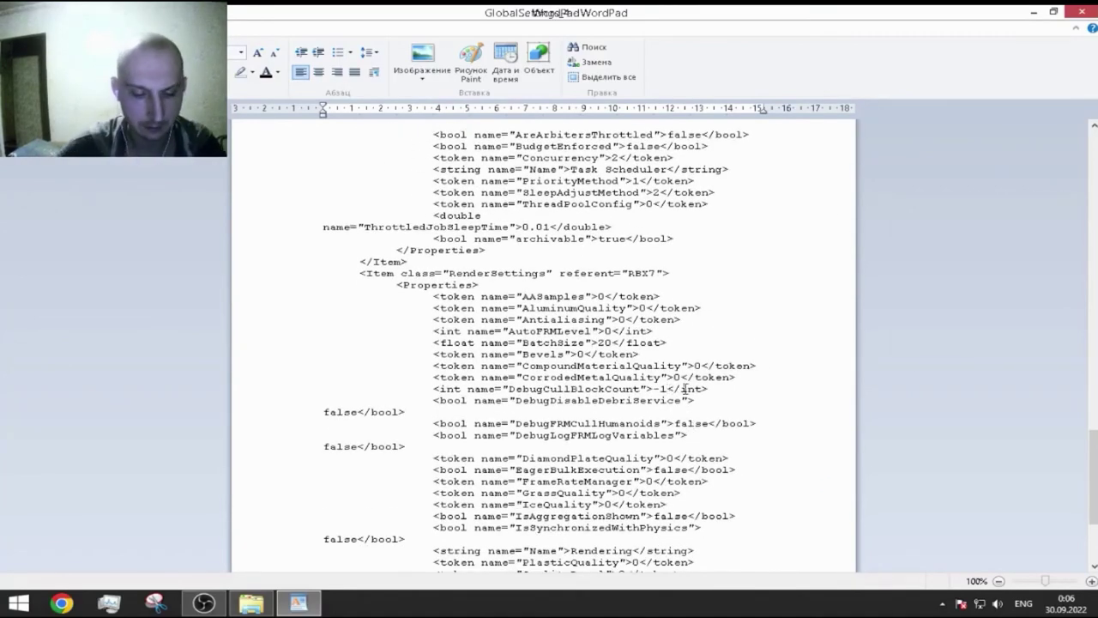
{"action": "key", "text": "BackSpace"}
{"action": "key", "text": "BackSpace"}
{"action": "type", "text": "0"}
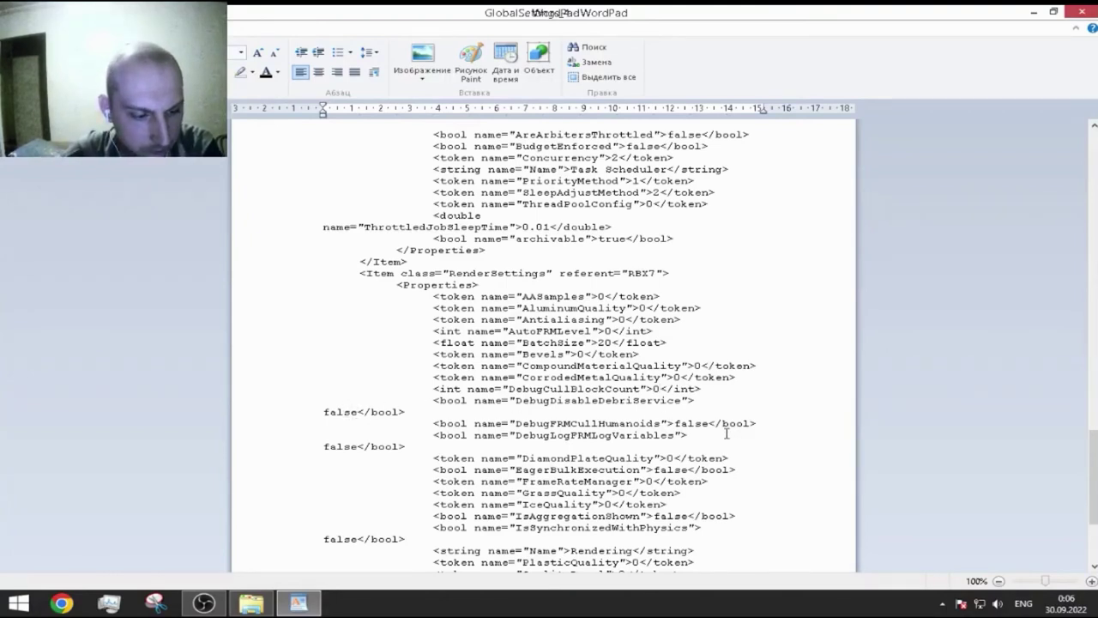
{"action": "scroll", "coordinate": [726, 433], "scroll_direction": "down", "scroll_amount": 2}
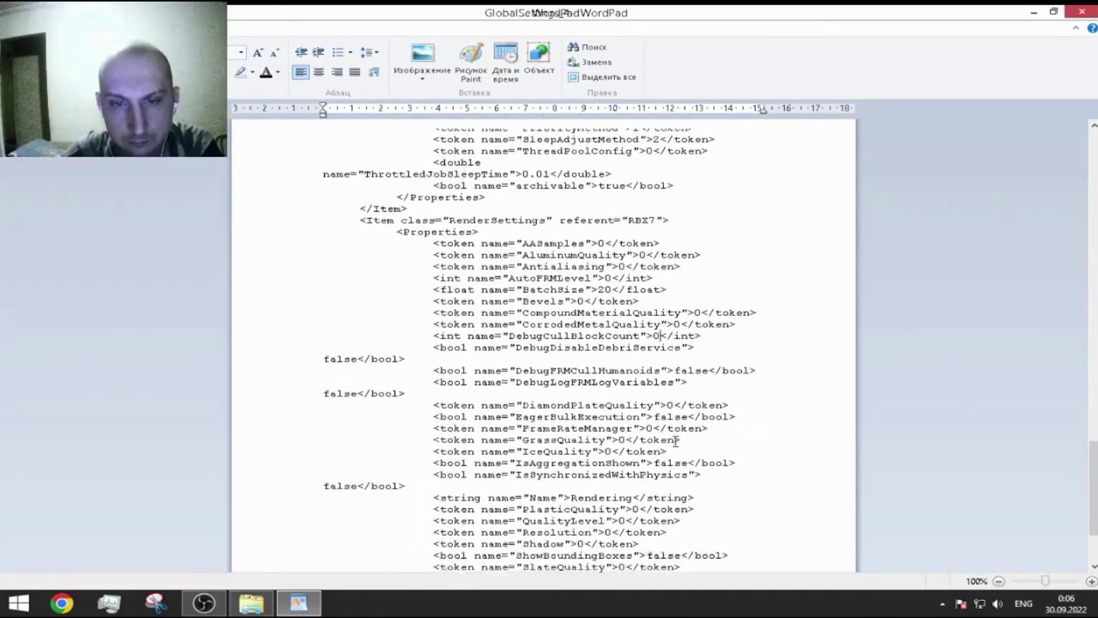
{"action": "scroll", "coordinate": [782, 414], "scroll_direction": "down", "scroll_amount": 2}
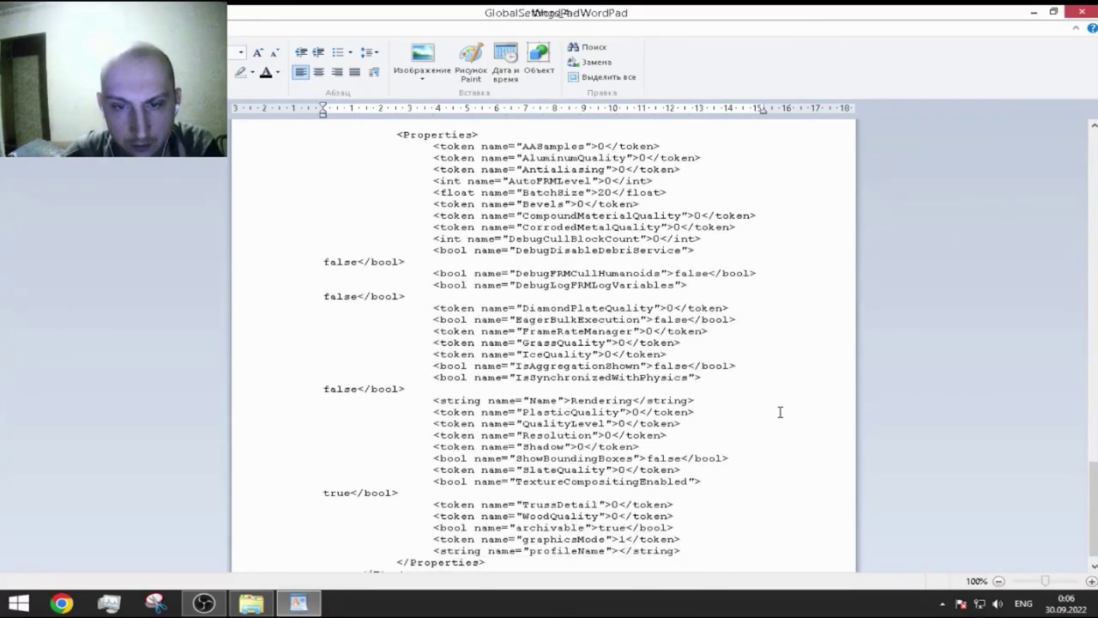
{"action": "scroll", "coordinate": [780, 412], "scroll_direction": "down", "scroll_amount": 1}
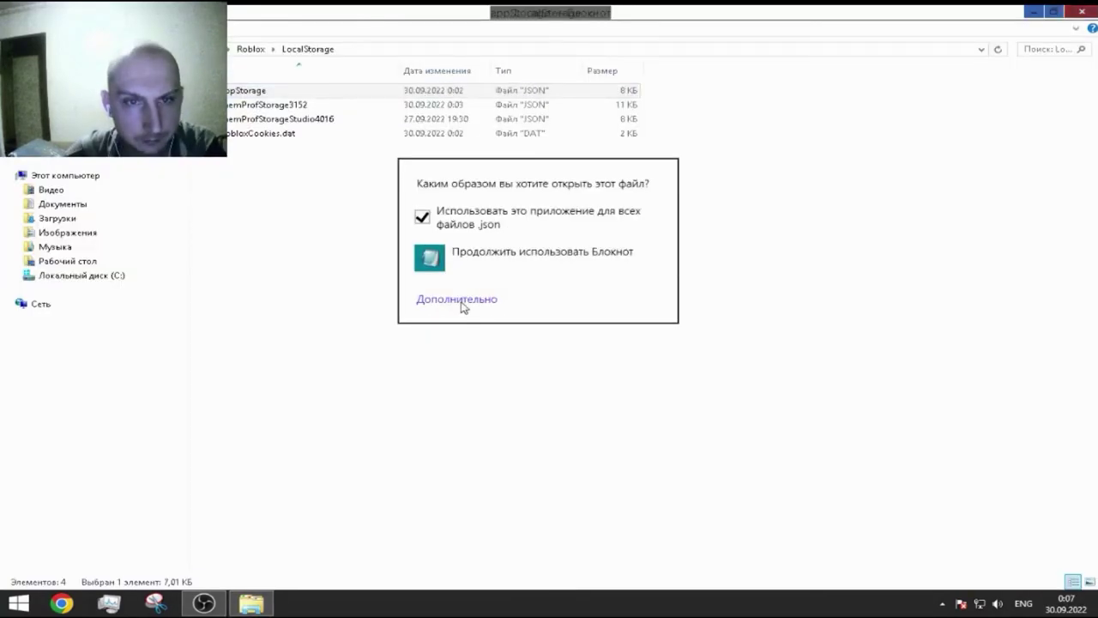
Open the appStorage JSON file from the LocalStorage folder in WordPad and read through its app-policy entries.
{"action": "left_click", "coordinate": [463, 309]}
{"action": "scroll", "coordinate": [524, 386], "scroll_direction": "down", "scroll_amount": 3}
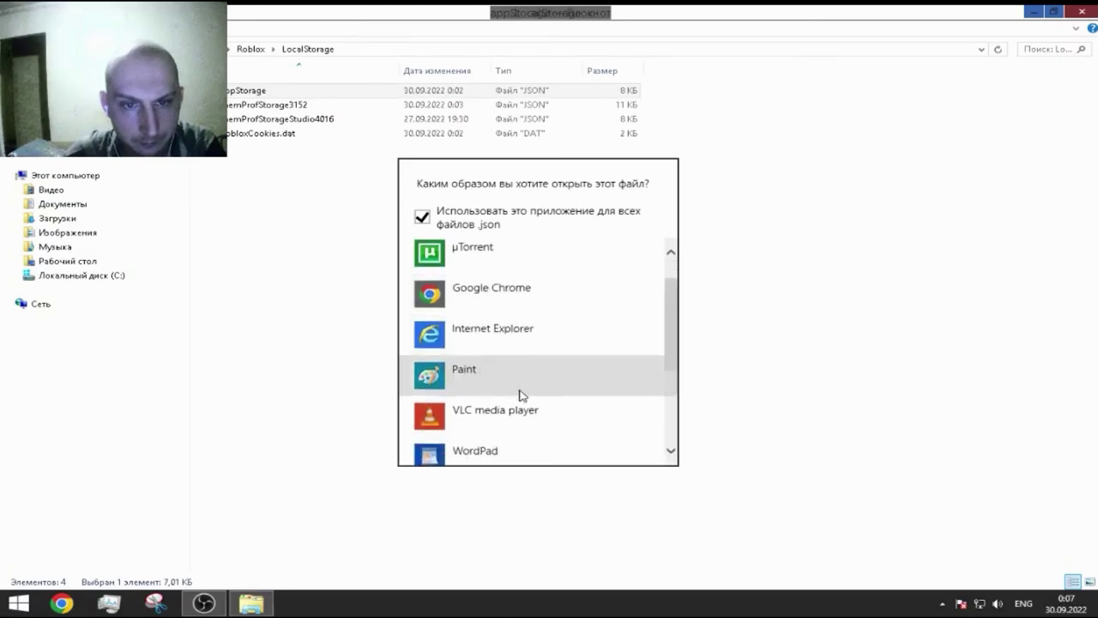
{"action": "scroll", "coordinate": [532, 400], "scroll_direction": "up", "scroll_amount": 1}
{"action": "left_click", "coordinate": [532, 400]}
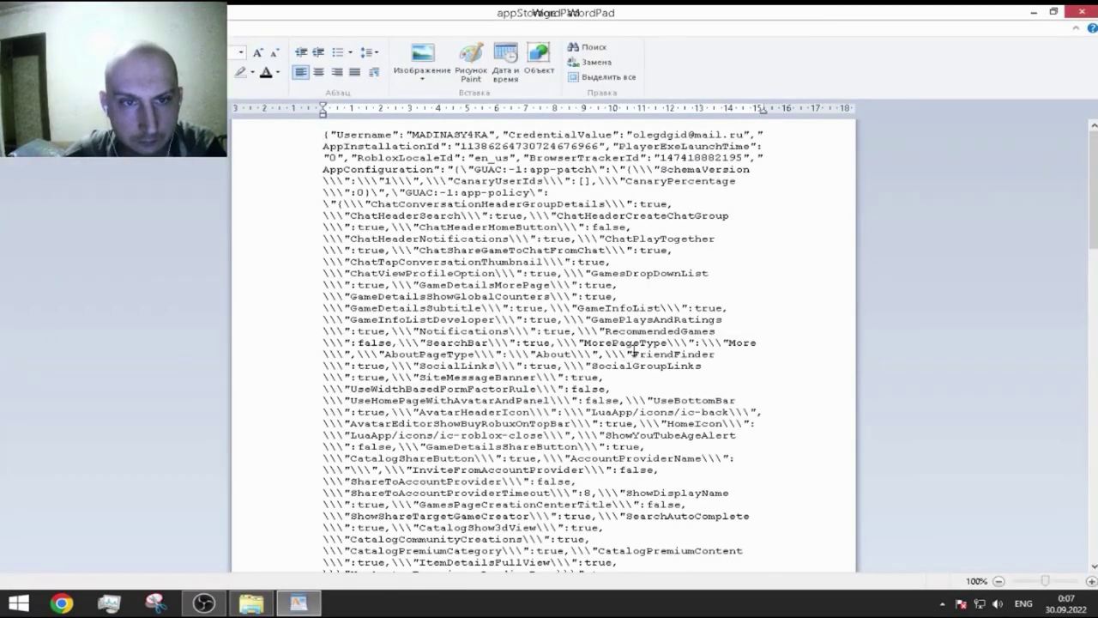
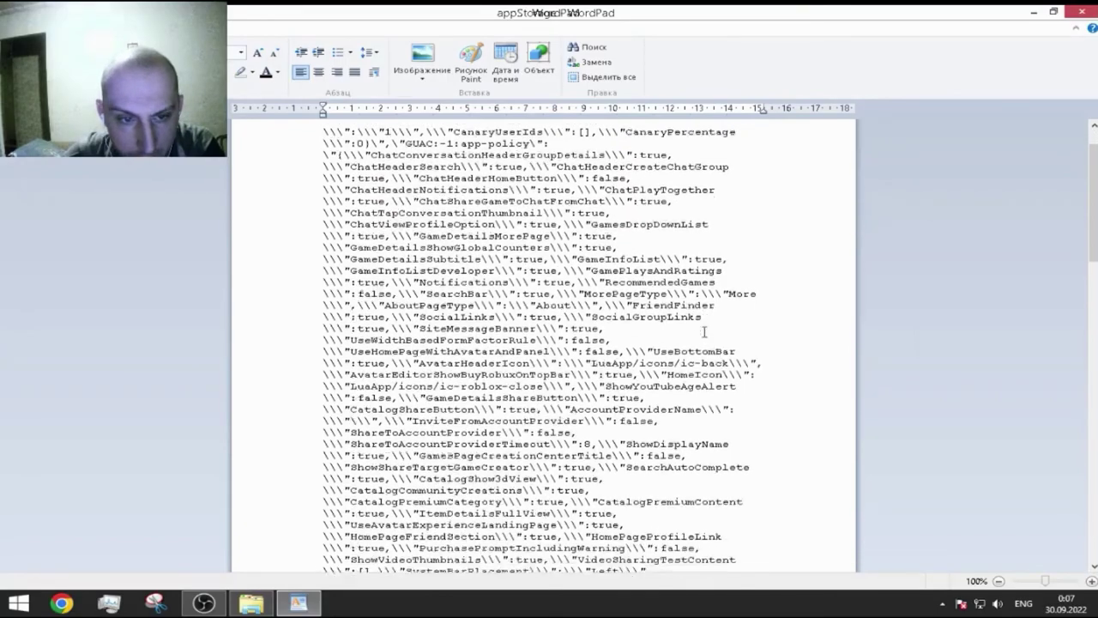
{"action": "scroll", "coordinate": [703, 332], "scroll_direction": "down", "scroll_amount": 11}
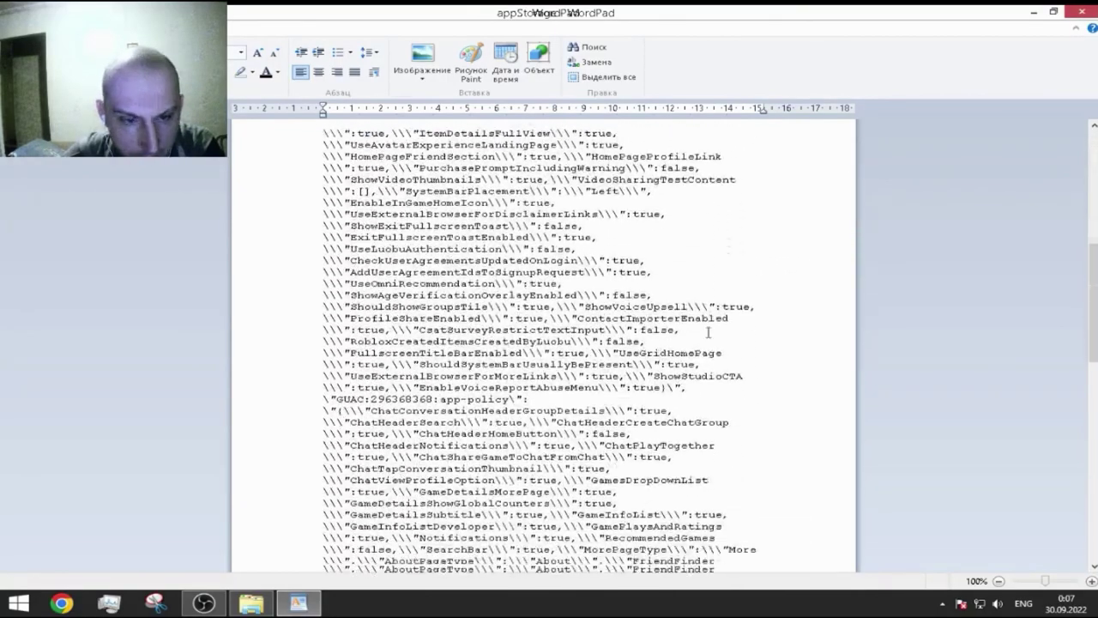
Minimize the ribbon and search the appStorage document for "light".
{"action": "scroll", "coordinate": [708, 332], "scroll_direction": "down", "scroll_amount": 4}
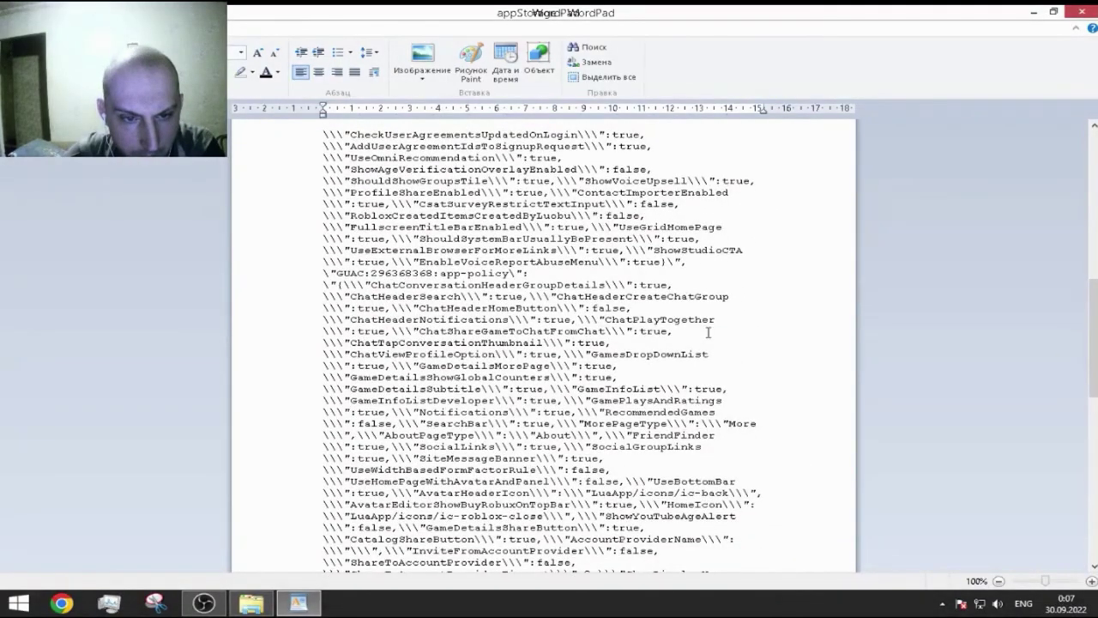
{"action": "scroll", "coordinate": [708, 332], "scroll_direction": "up", "scroll_amount": 10}
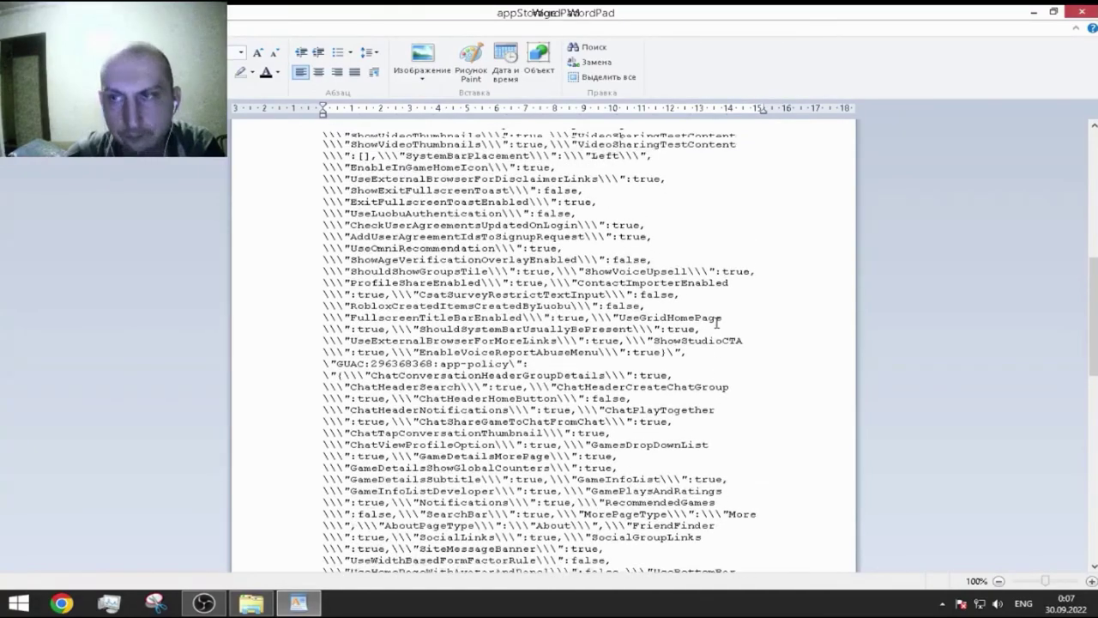
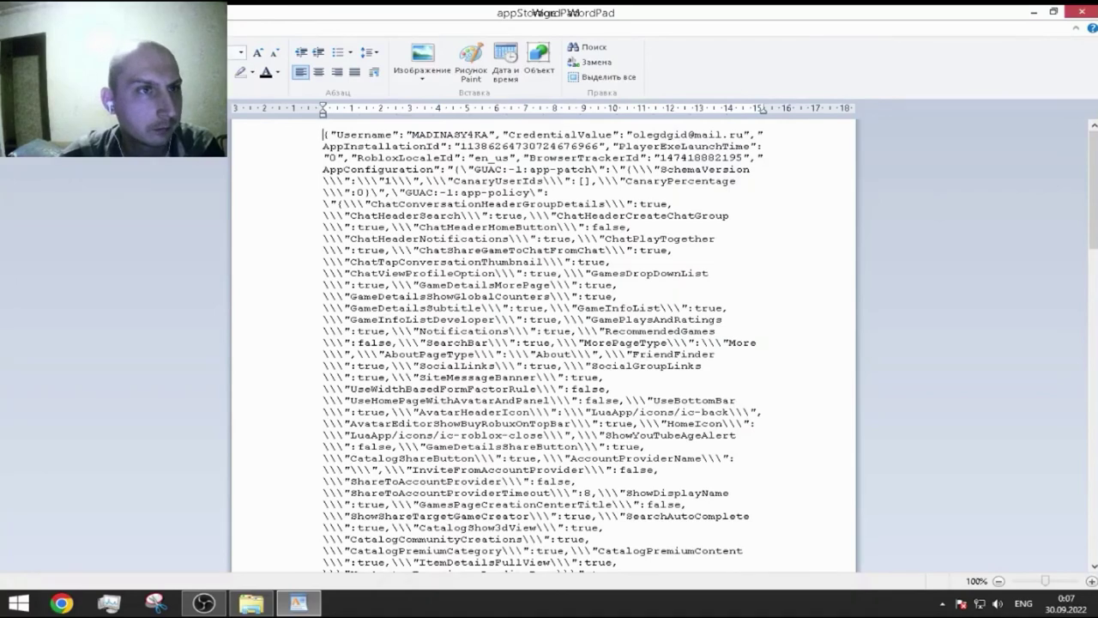
{"action": "key", "text": "alt+v"}
{"action": "key", "text": "ctrl+F1"}
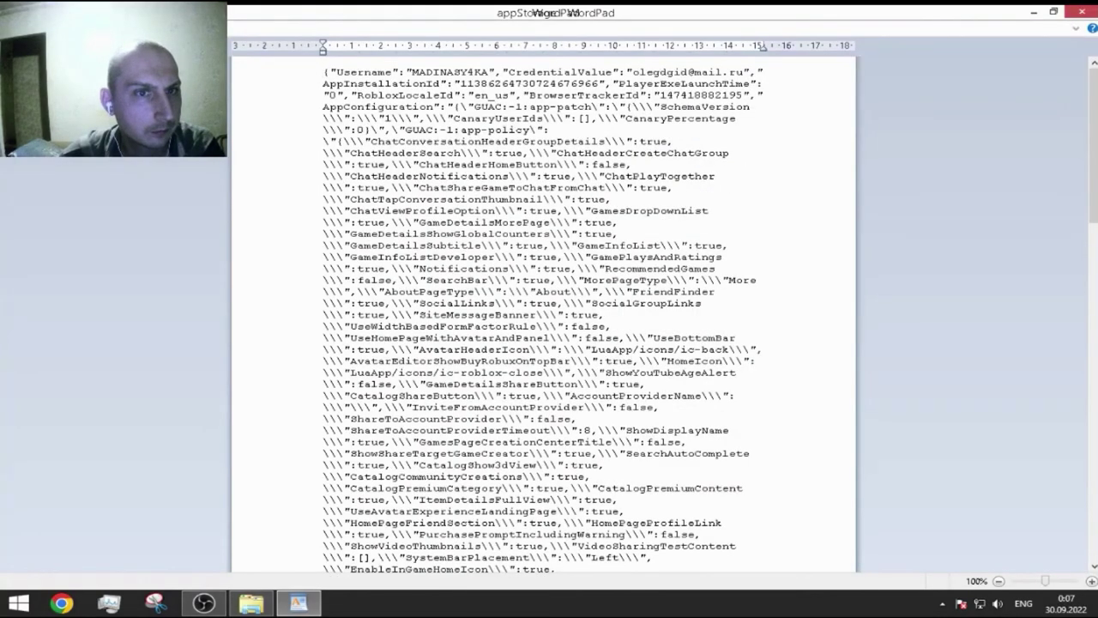
{"action": "key", "text": "alt+v"}
{"action": "left_click", "coordinate": [154, 272]}
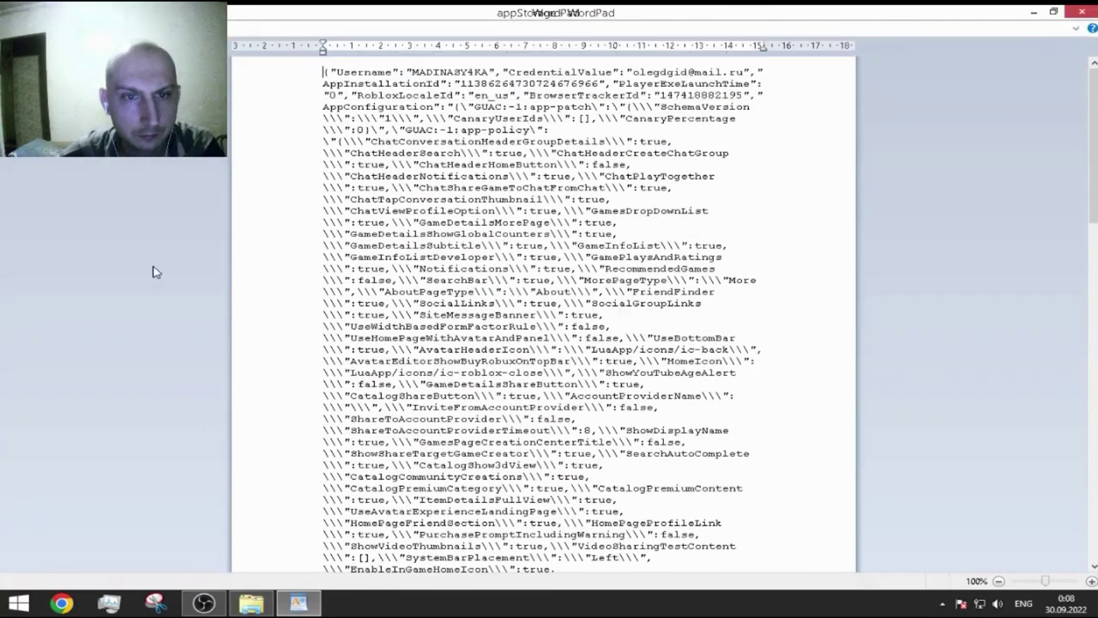
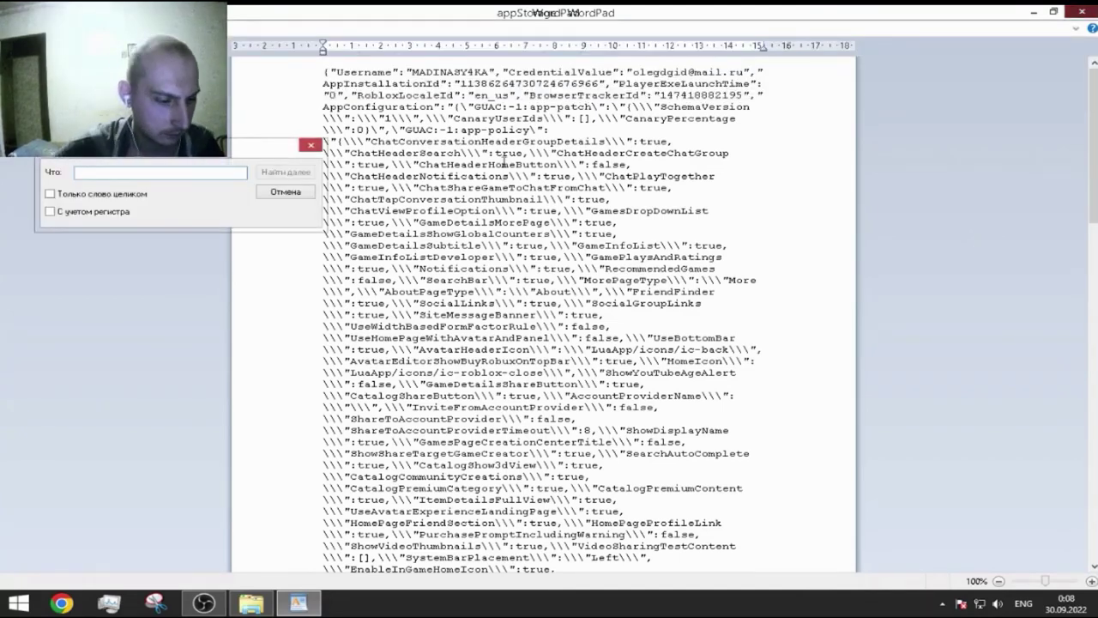
{"action": "key", "text": "alt+shift"}
{"action": "type", "text": "дшпр"}
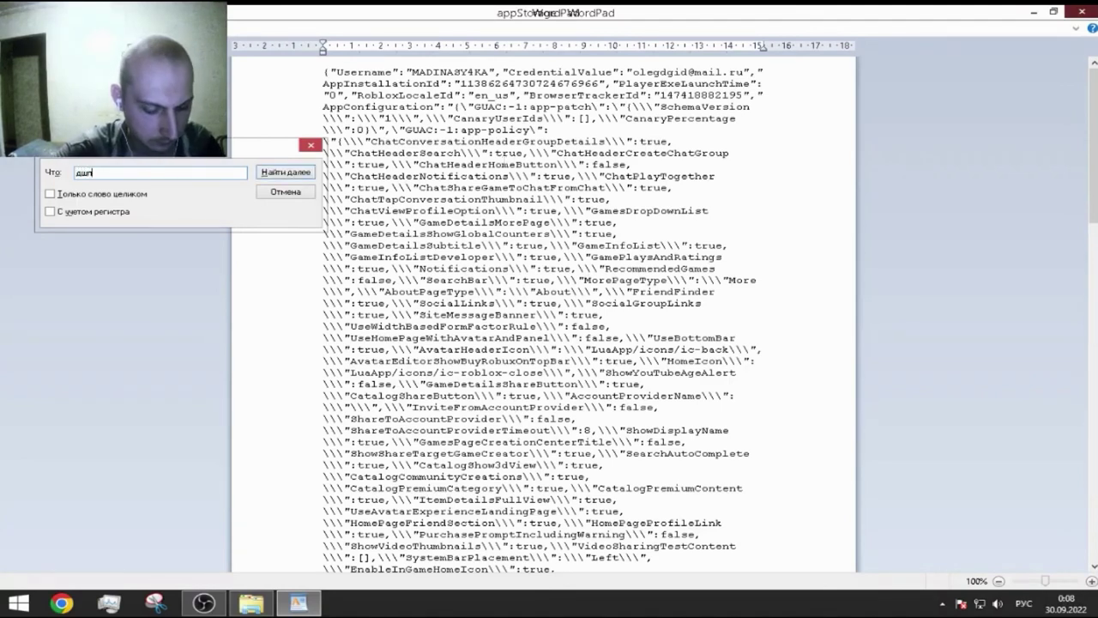
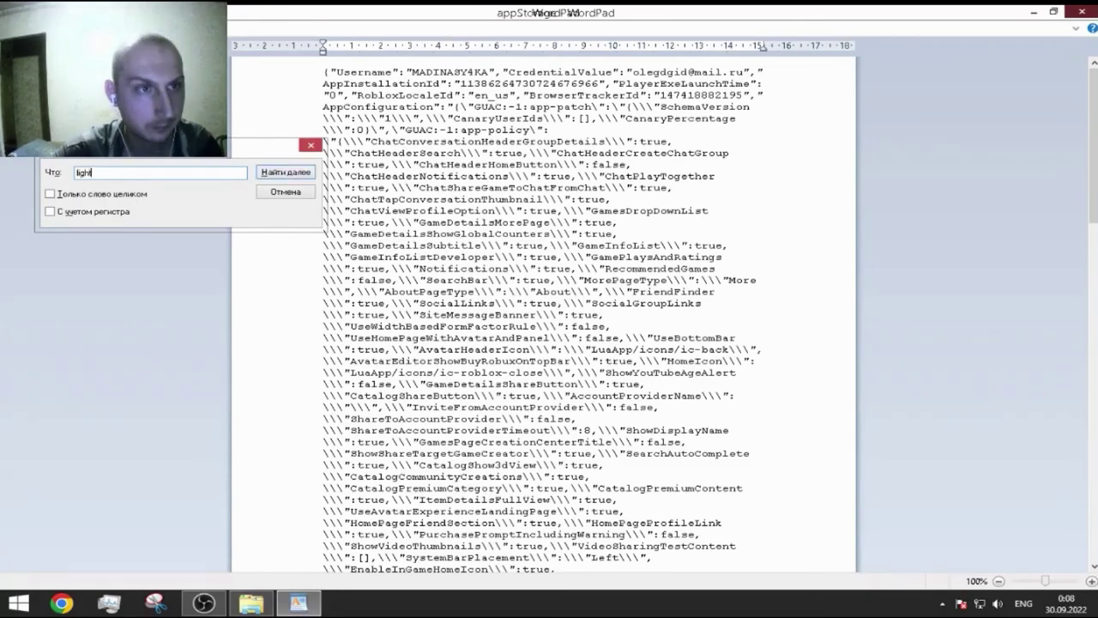
{"action": "key", "text": "Return"}
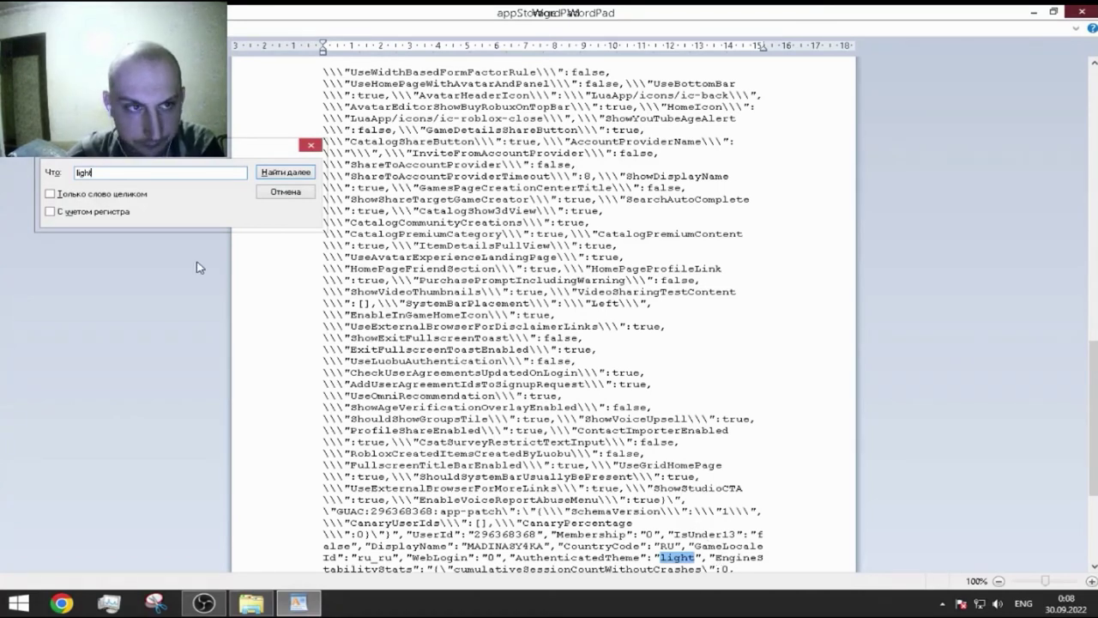
Open the memProfStorage3152 and memProfStorageStudio4016 JSON files from LocalStorage in turn and look through their memory category entries.
{"action": "key", "text": "alt+Tab"}
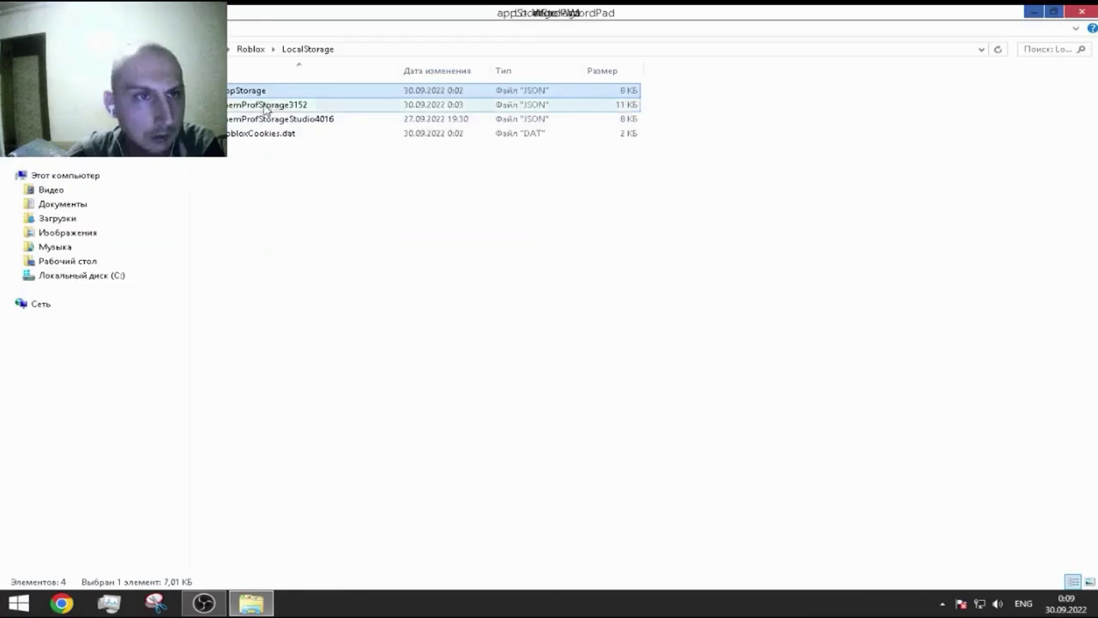
{"action": "double_click", "coordinate": [261, 105]}
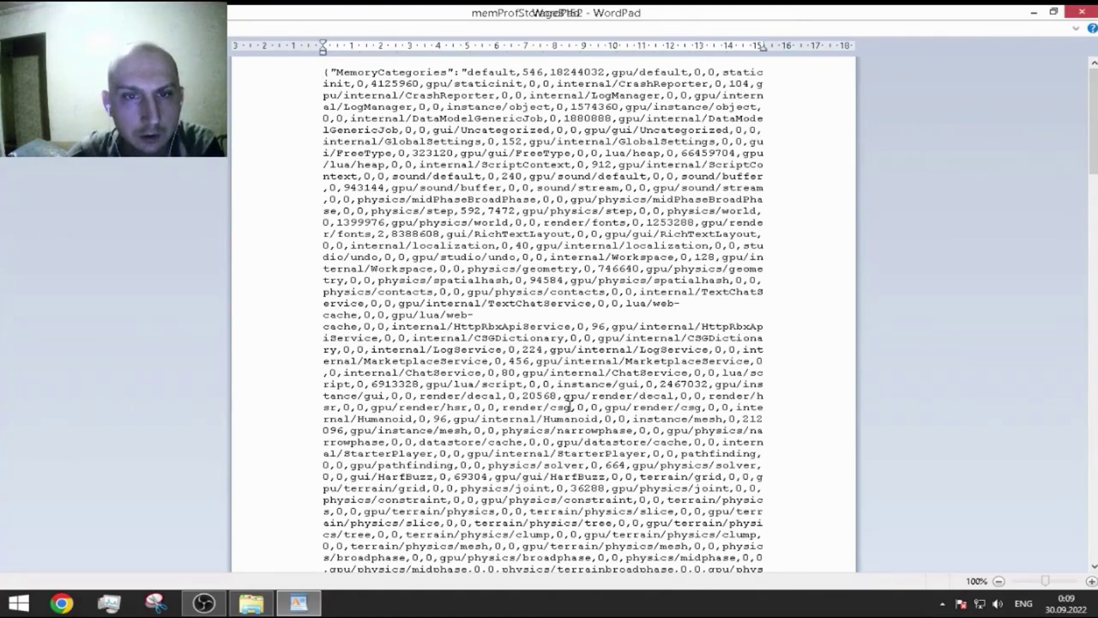
{"action": "left_click", "coordinate": [1082, 12]}
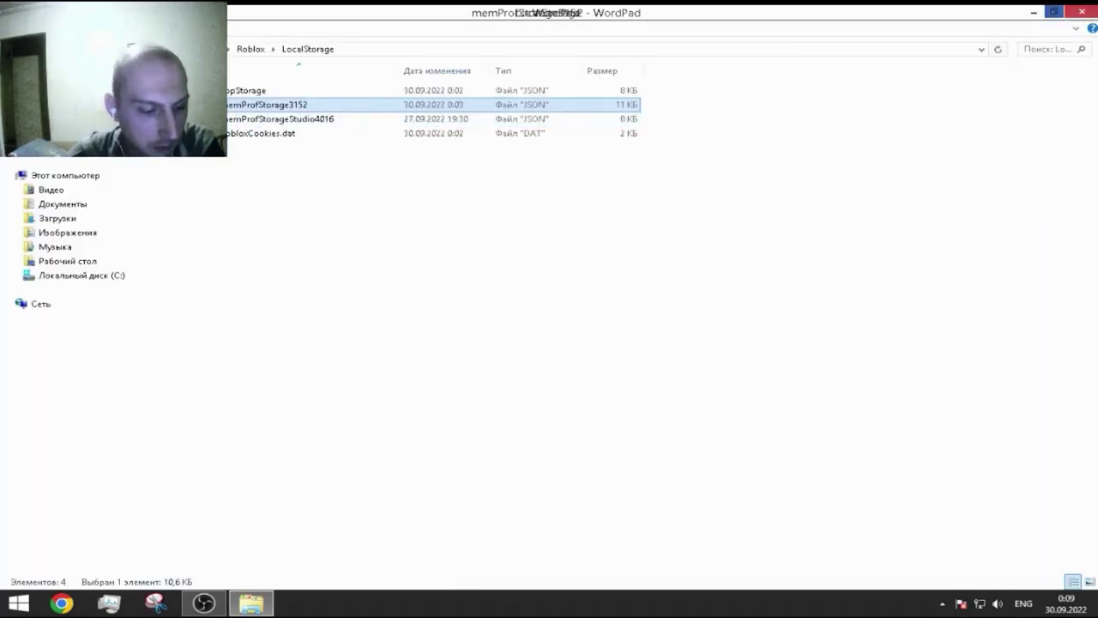
{"action": "double_click", "coordinate": [259, 124]}
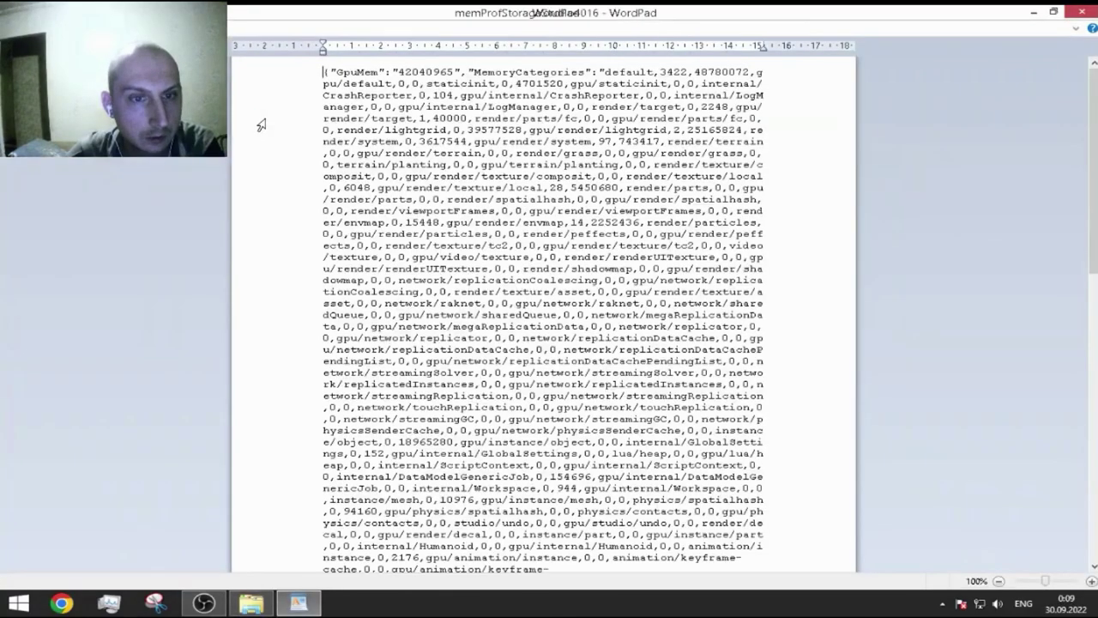
{"action": "scroll", "coordinate": [740, 329], "scroll_direction": "down", "scroll_amount": 2}
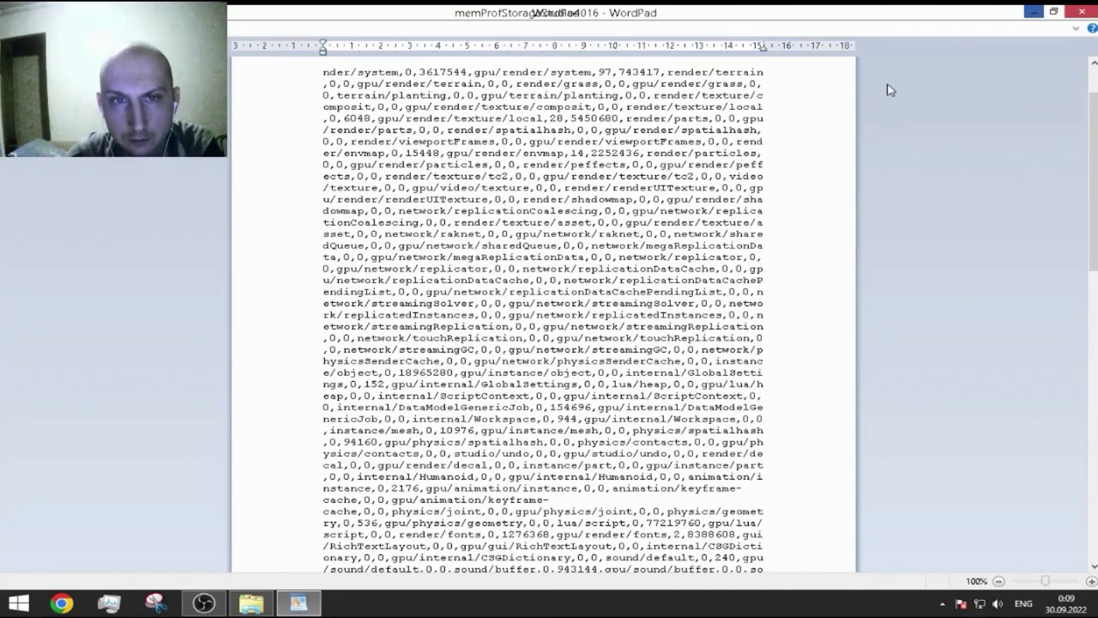
{"action": "left_click", "coordinate": [1076, 12]}
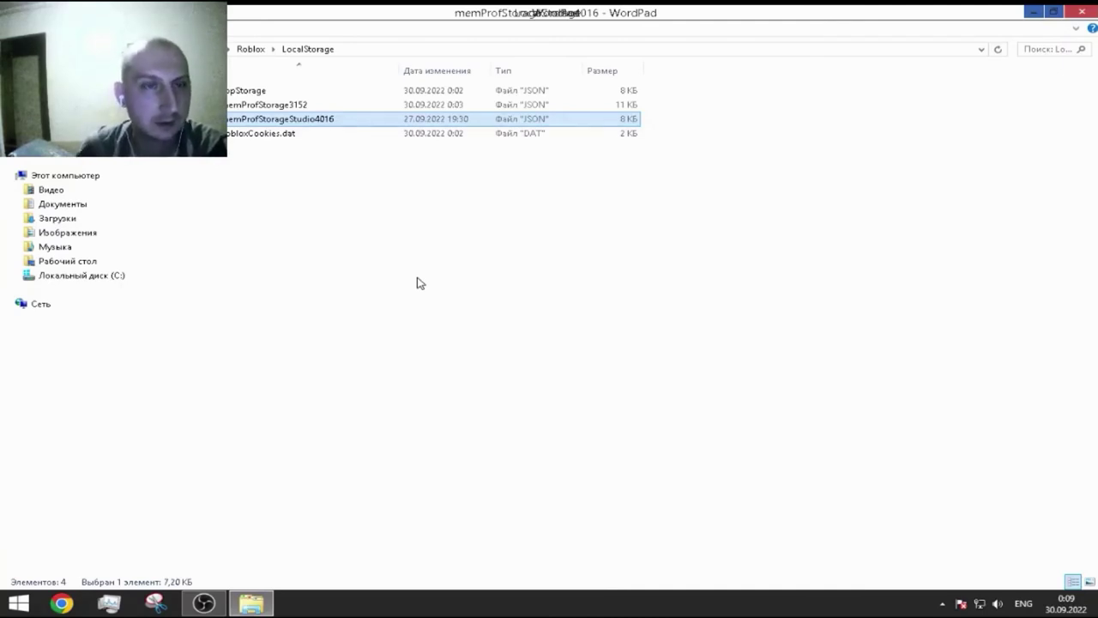
Step through all occurrences of "light" in the memProfStorage3152 document, then close the ClientSettings folder.
{"action": "left_click", "coordinate": [281, 106]}
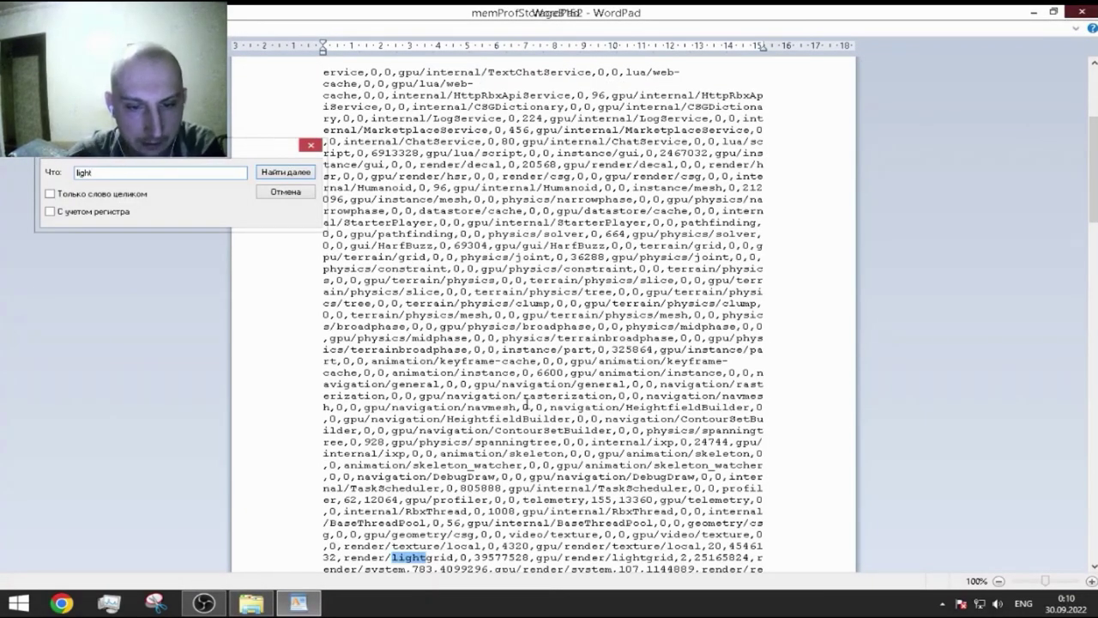
{"action": "key", "text": "Return"}
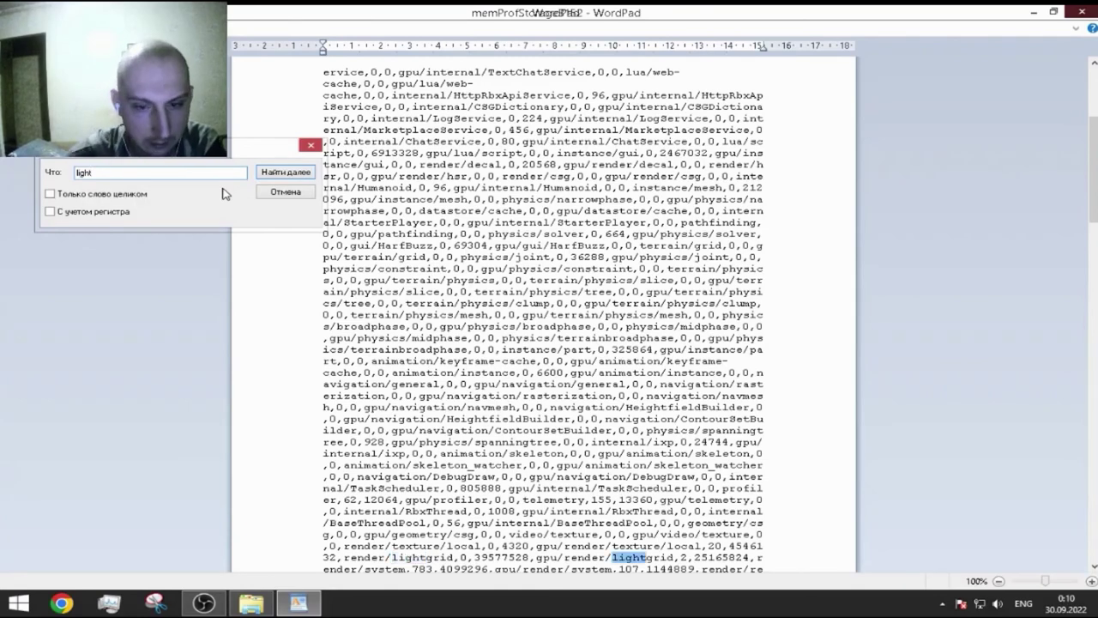
{"action": "key", "text": "Return"}
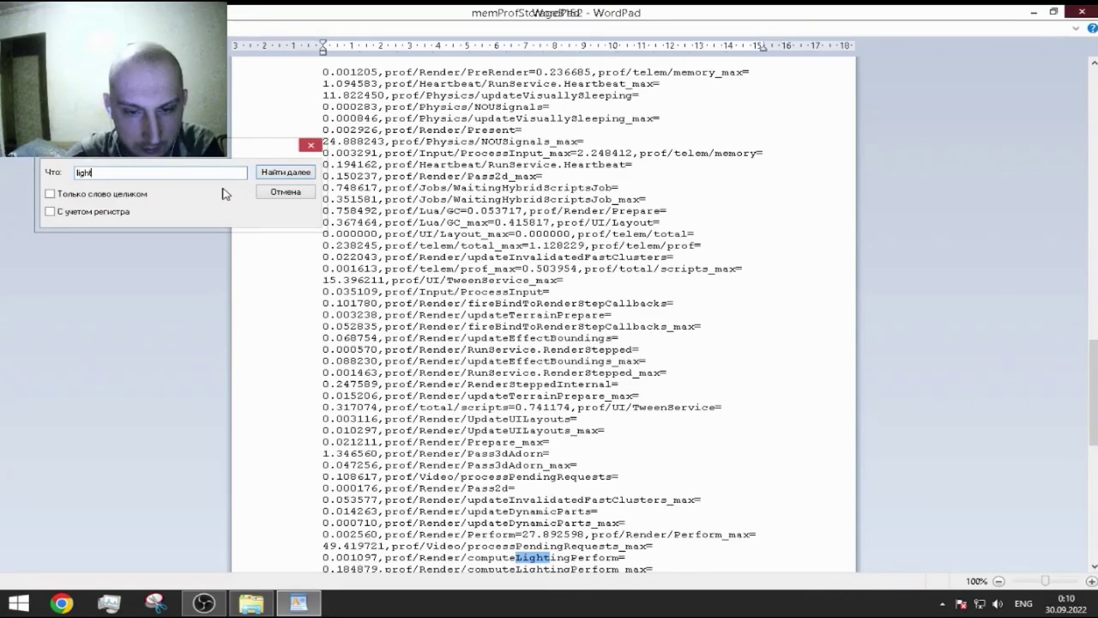
{"action": "key", "text": "Return"}
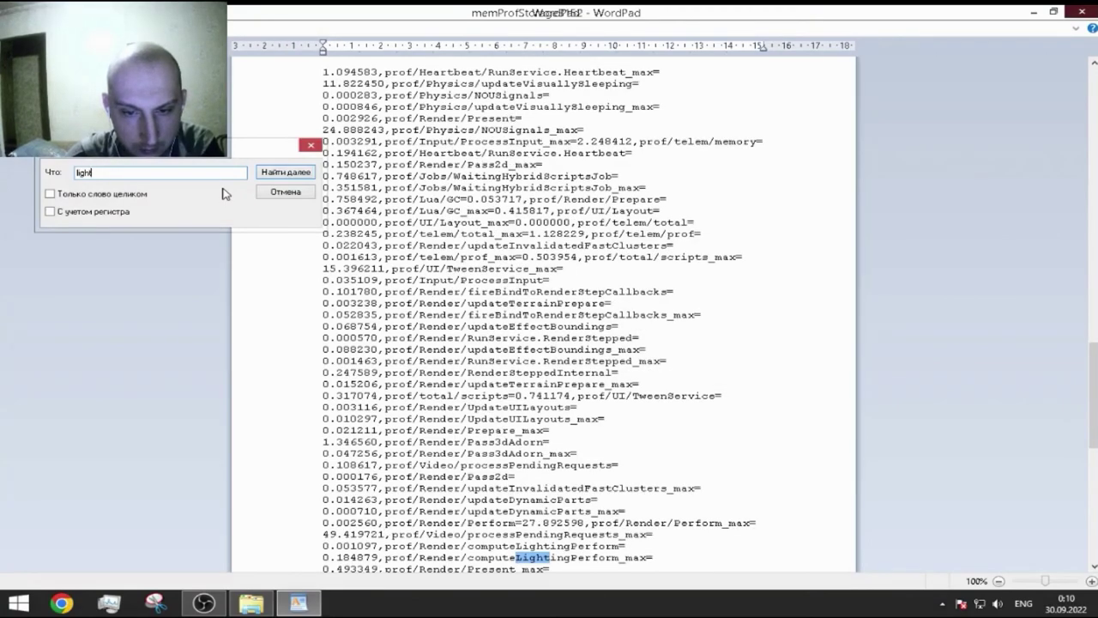
{"action": "key", "text": "Return"}
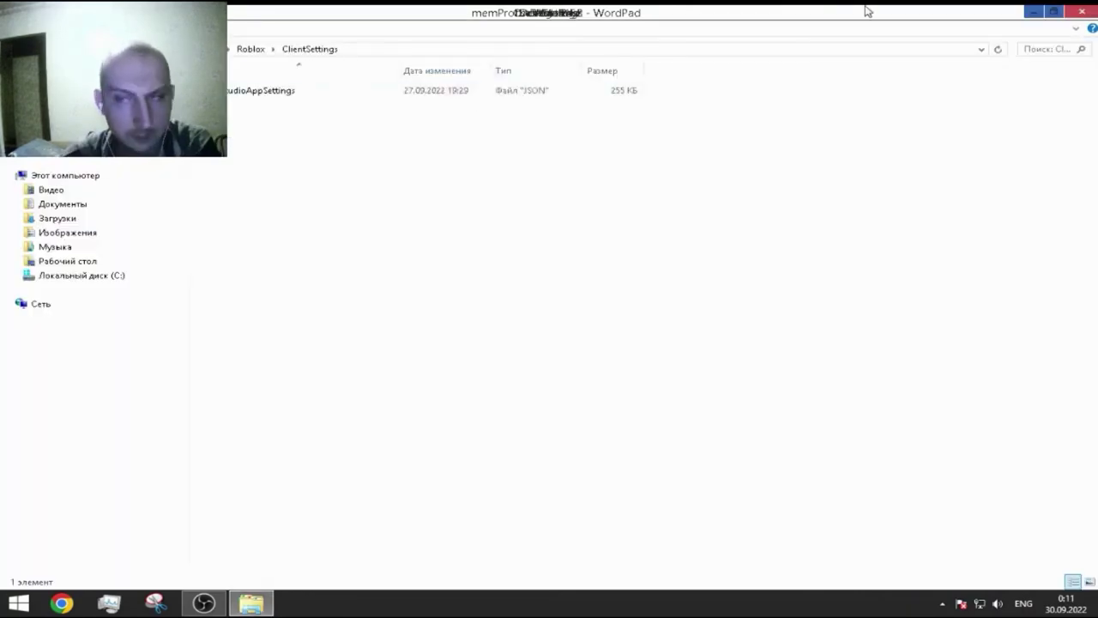
{"action": "left_click", "coordinate": [1084, 11]}
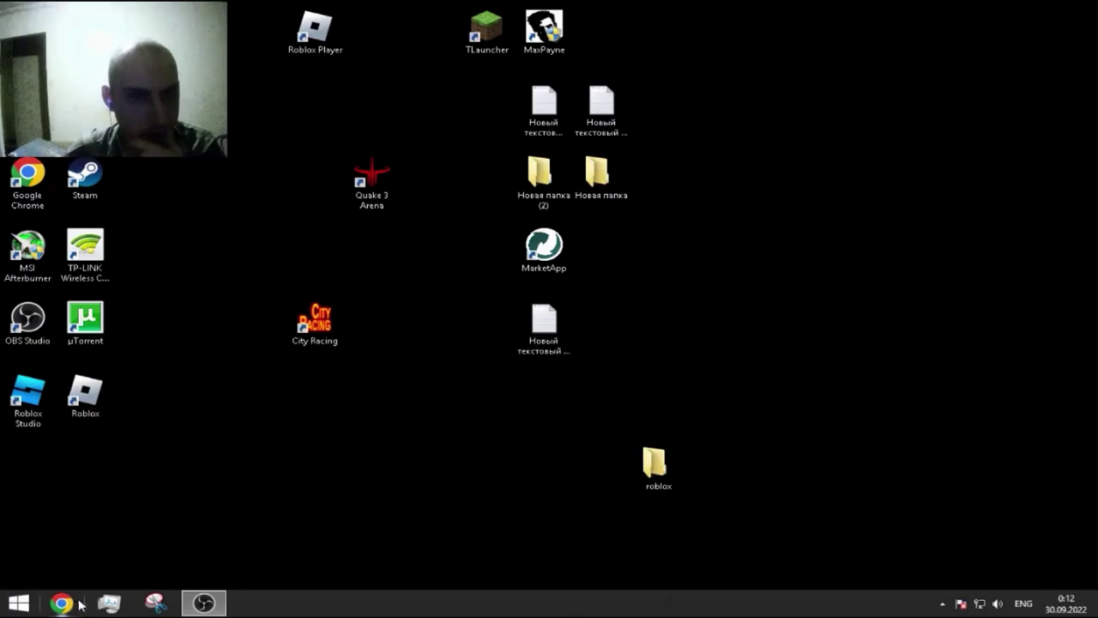
Open the file location of the Roblox Player shortcut and launch RobloxPlayerBeta from the version folder.
{"action": "right_click", "coordinate": [321, 38]}
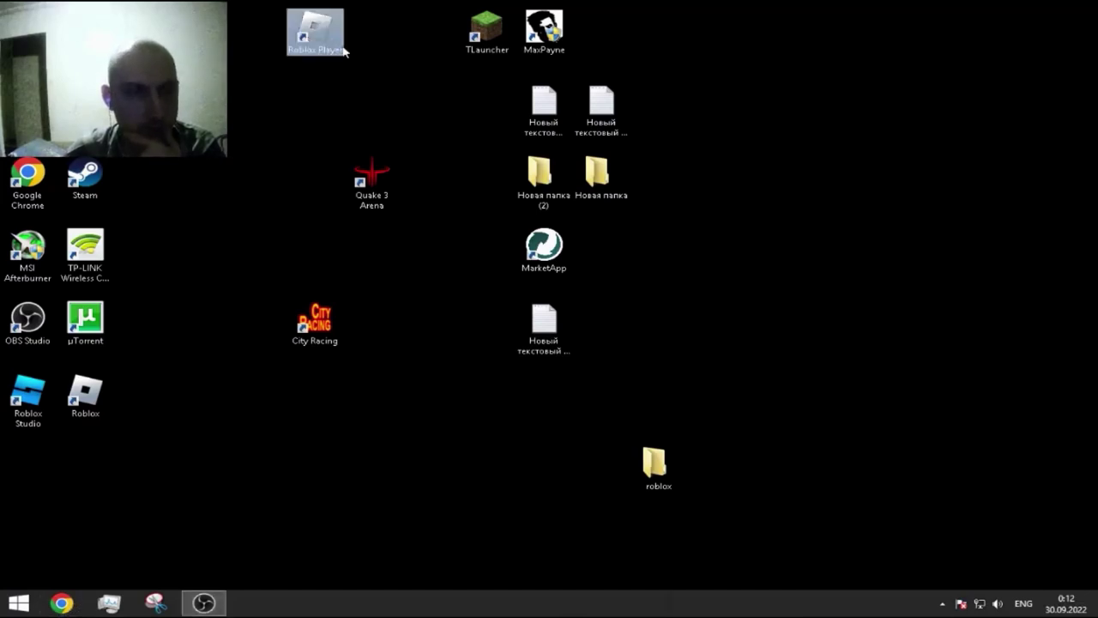
{"action": "left_click", "coordinate": [375, 67]}
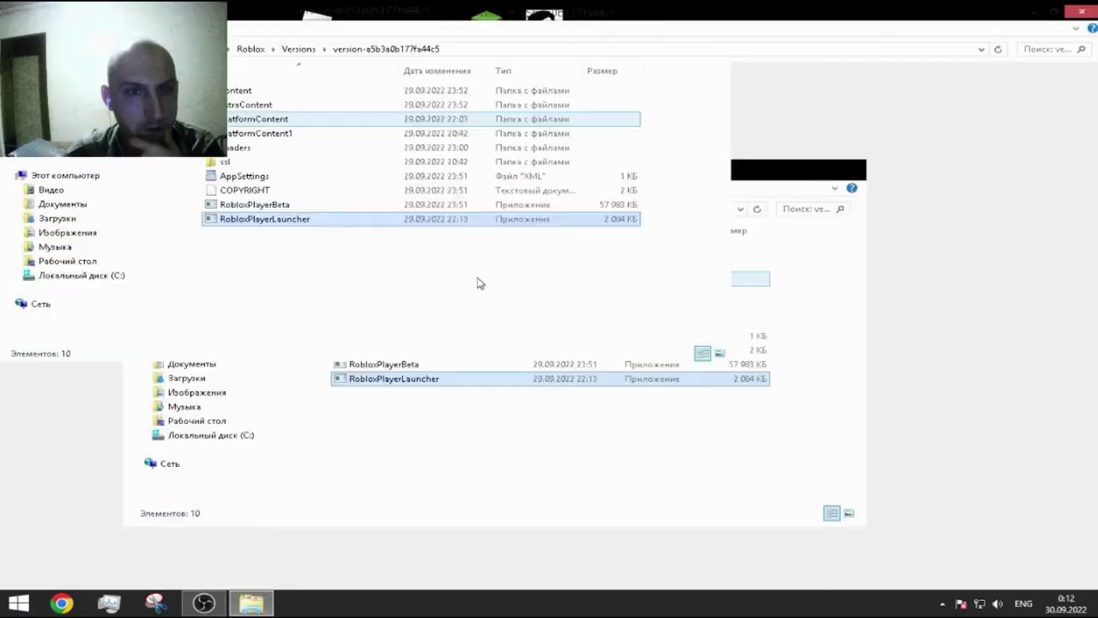
{"action": "left_click", "coordinate": [277, 208]}
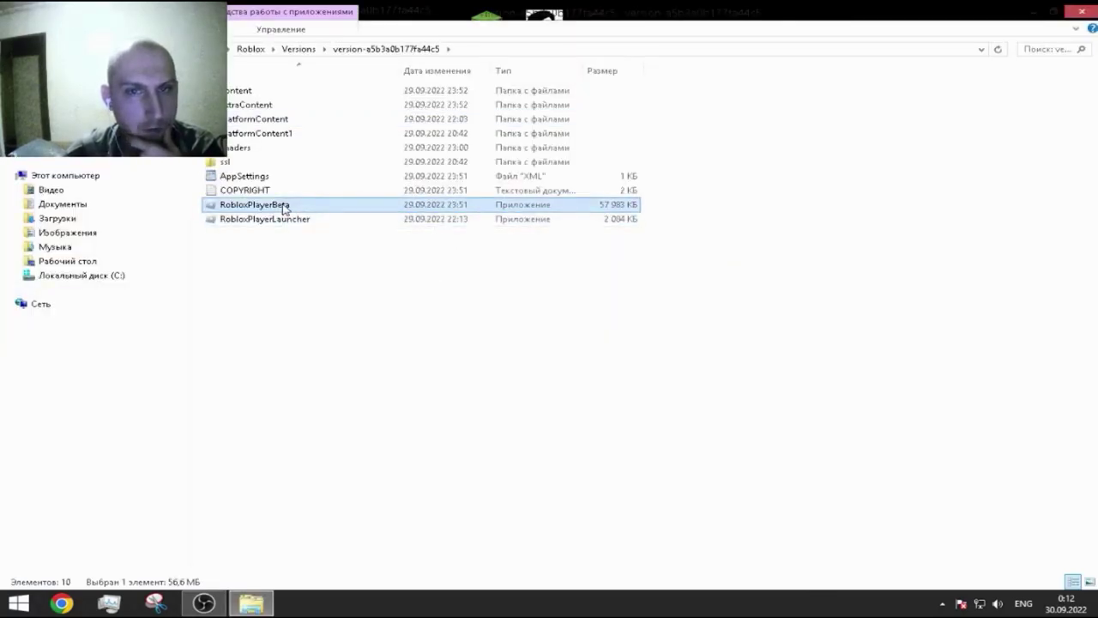
{"action": "double_click", "coordinate": [283, 206]}
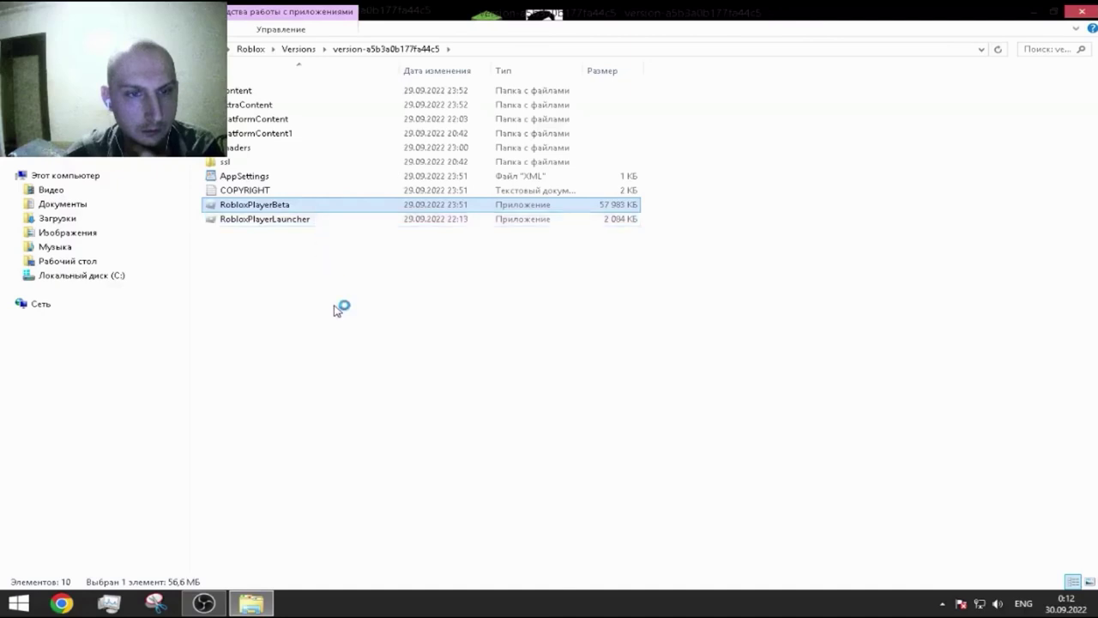
Open Task Manager maximized, sort the processes by name and select the Roblox Game Client process.
{"action": "left_click", "coordinate": [1033, 12]}
{"action": "left_click", "coordinate": [110, 602]}
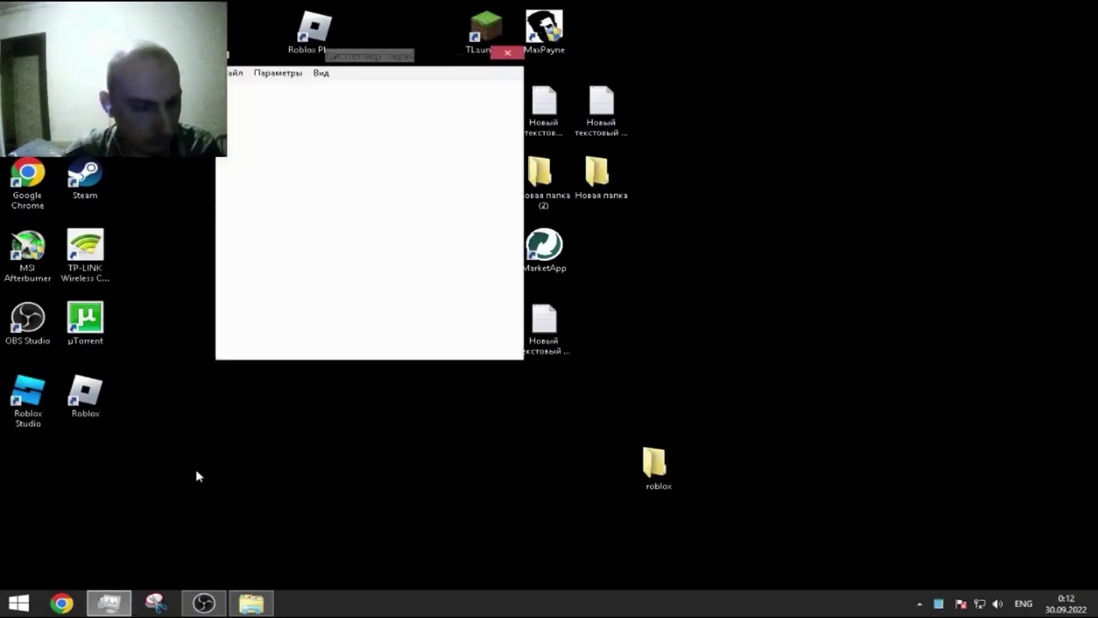
{"action": "left_click", "coordinate": [481, 54]}
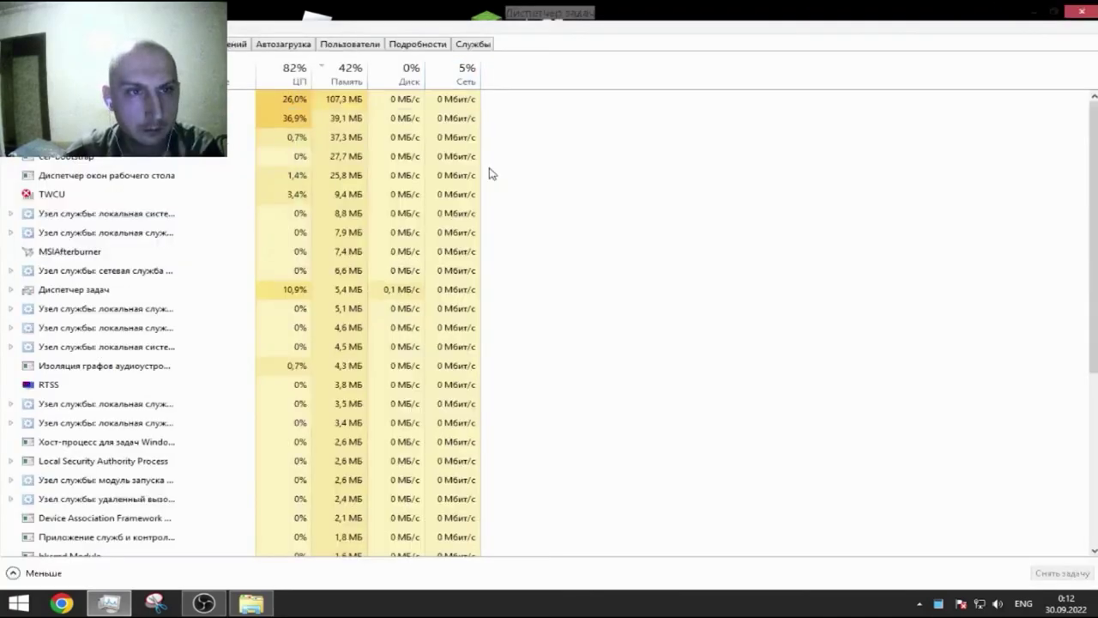
{"action": "scroll", "coordinate": [417, 270], "scroll_direction": "down", "scroll_amount": 2}
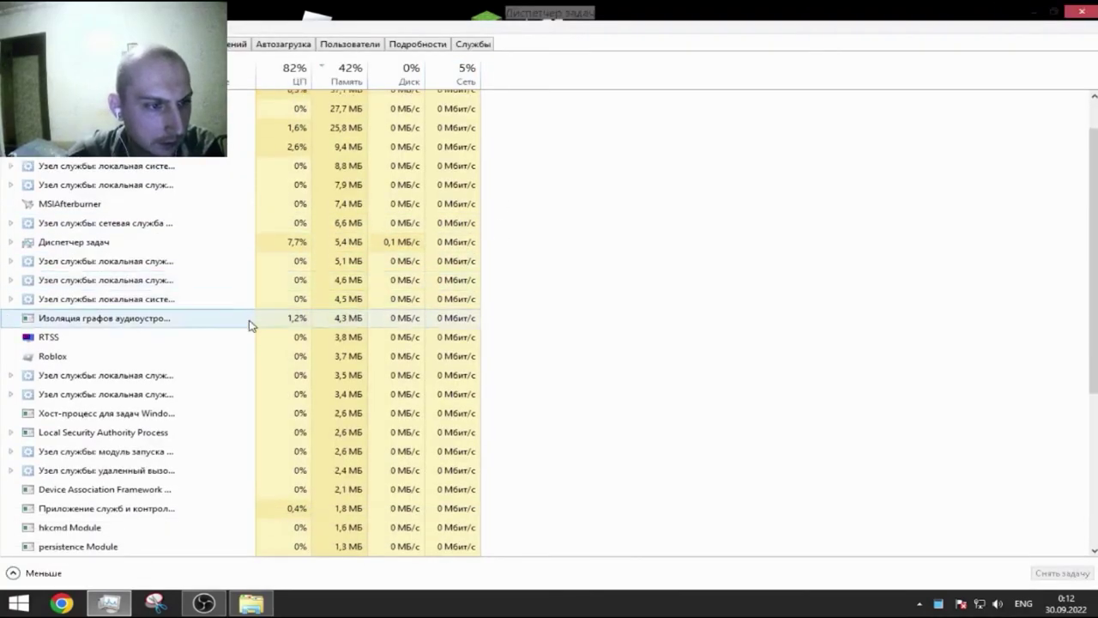
{"action": "left_click", "coordinate": [89, 356]}
{"action": "left_click", "coordinate": [93, 335]}
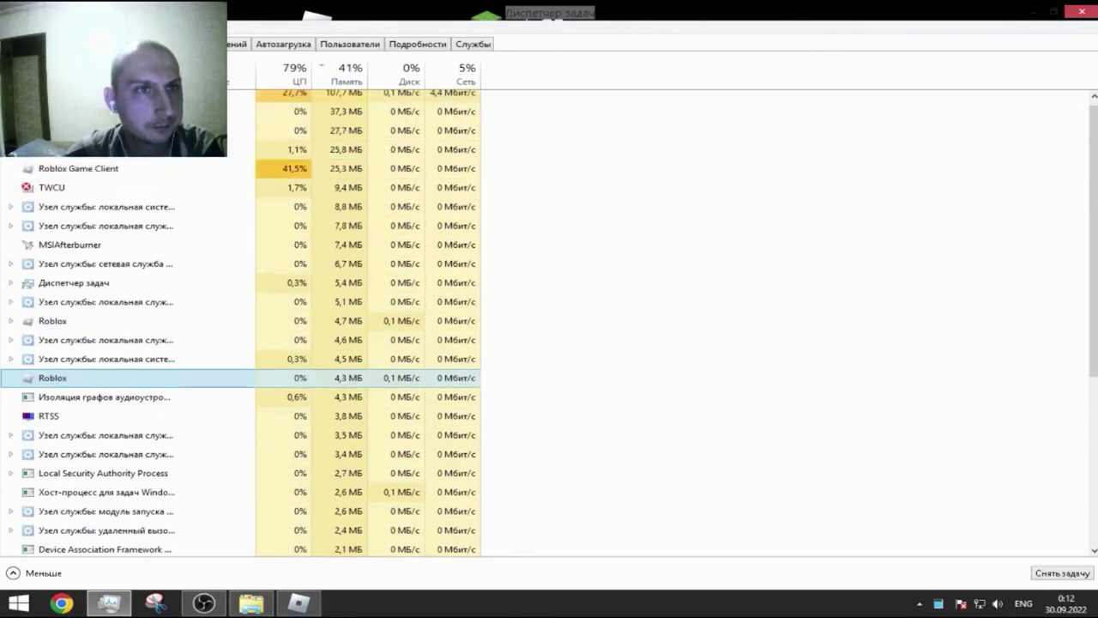
{"action": "left_click", "coordinate": [155, 73]}
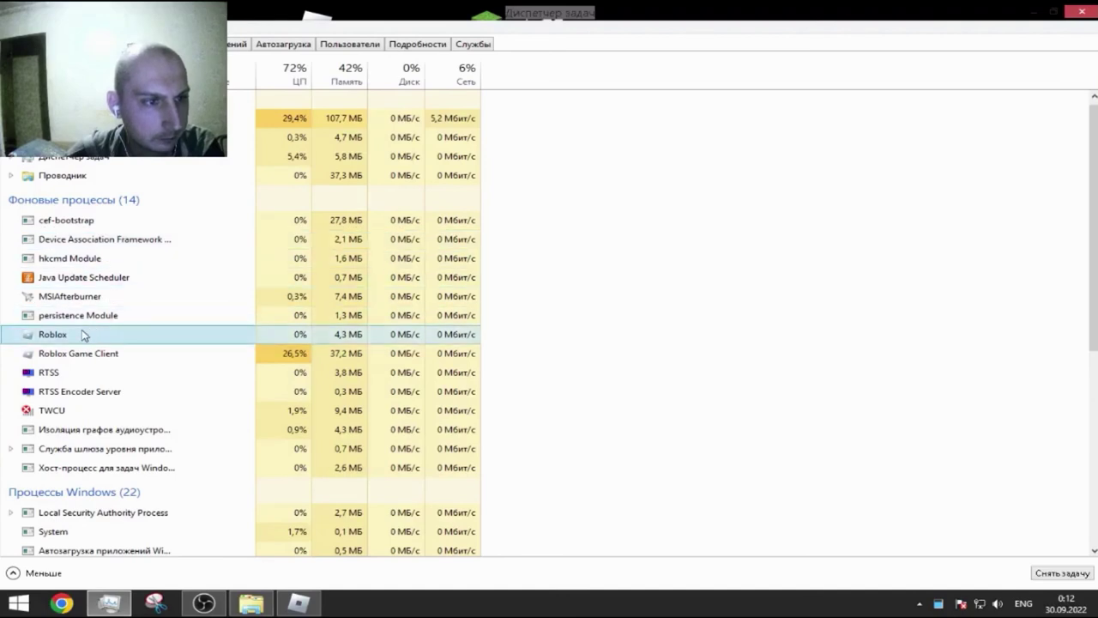
{"action": "left_click", "coordinate": [84, 356]}
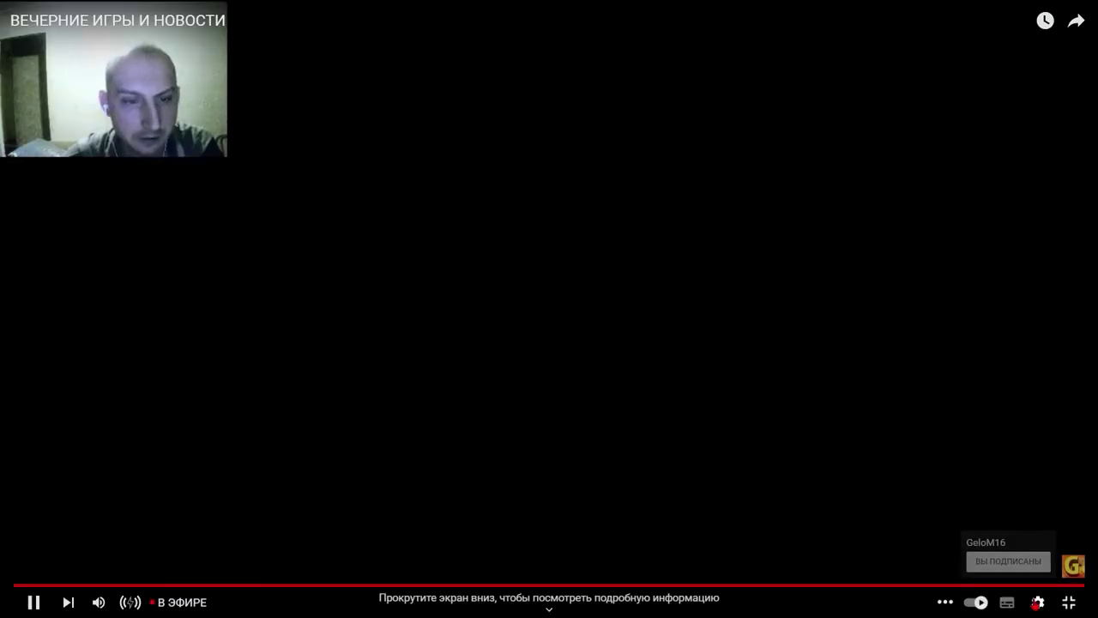
{"action": "left_click", "coordinate": [1038, 602]}
{"action": "left_click", "coordinate": [1061, 506]}
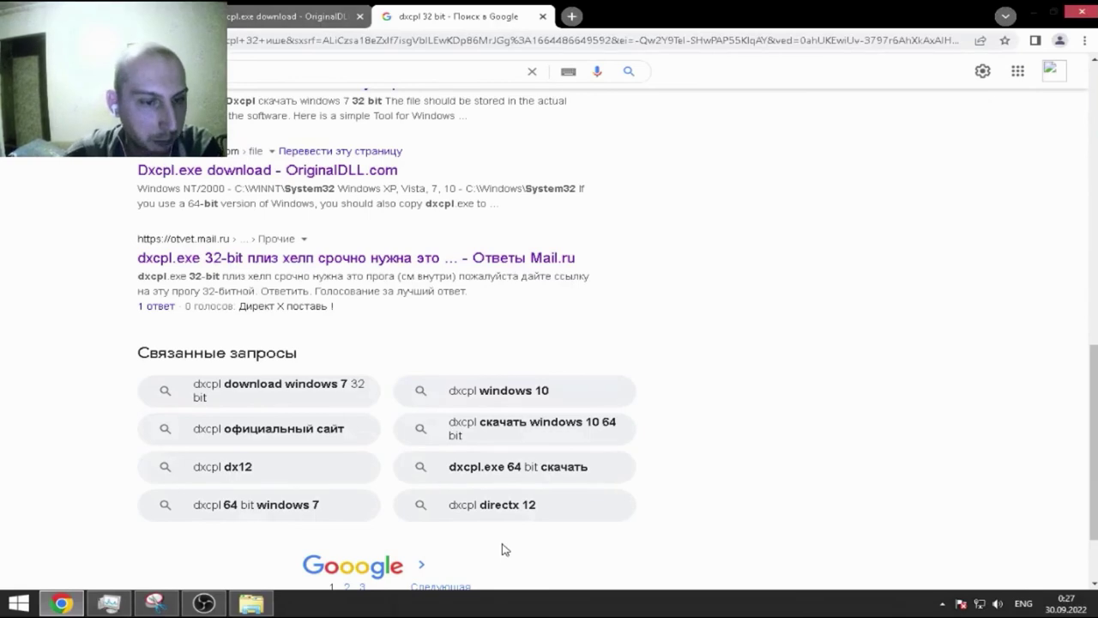
Open the related Google search "dxcpl download windows 7 32 bit" in a new Chrome tab and switch to it.
{"action": "right_click", "coordinate": [308, 391]}
{"action": "left_click", "coordinate": [377, 395]}
{"action": "left_click", "coordinate": [716, 17]}
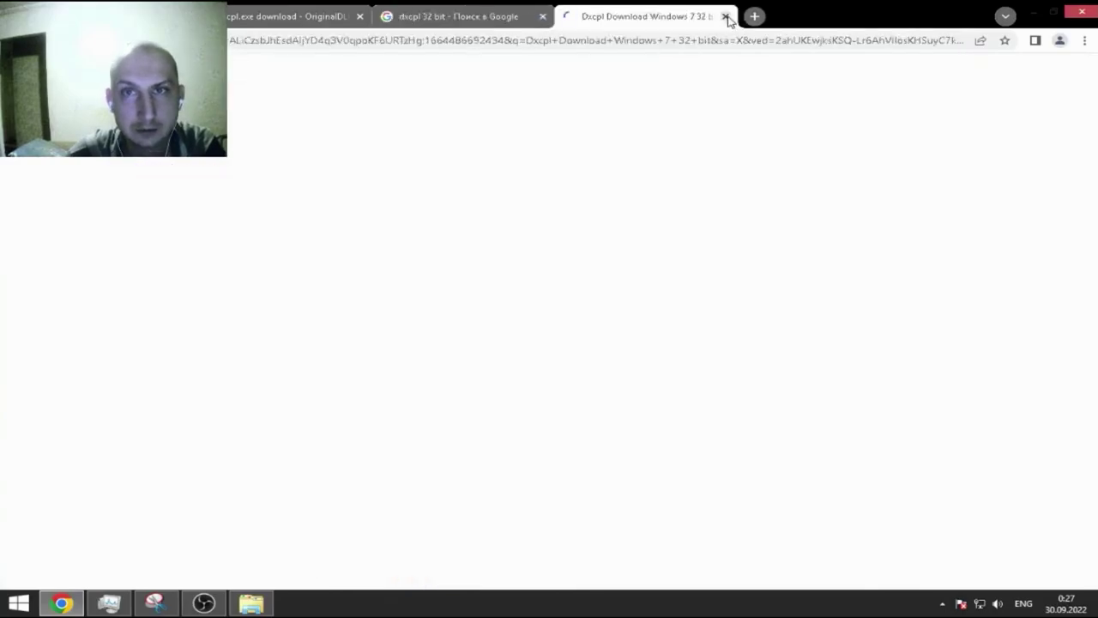
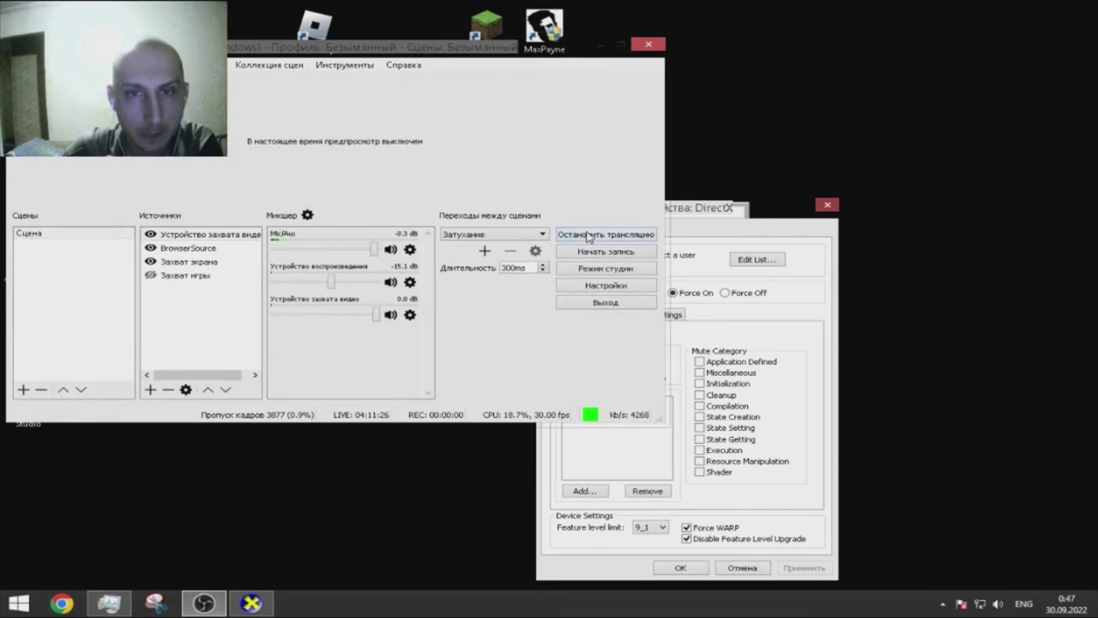
Stop the live stream in OBS Studio and confirm ending it.
{"action": "left_click", "coordinate": [588, 235]}
{"action": "left_click", "coordinate": [366, 254]}
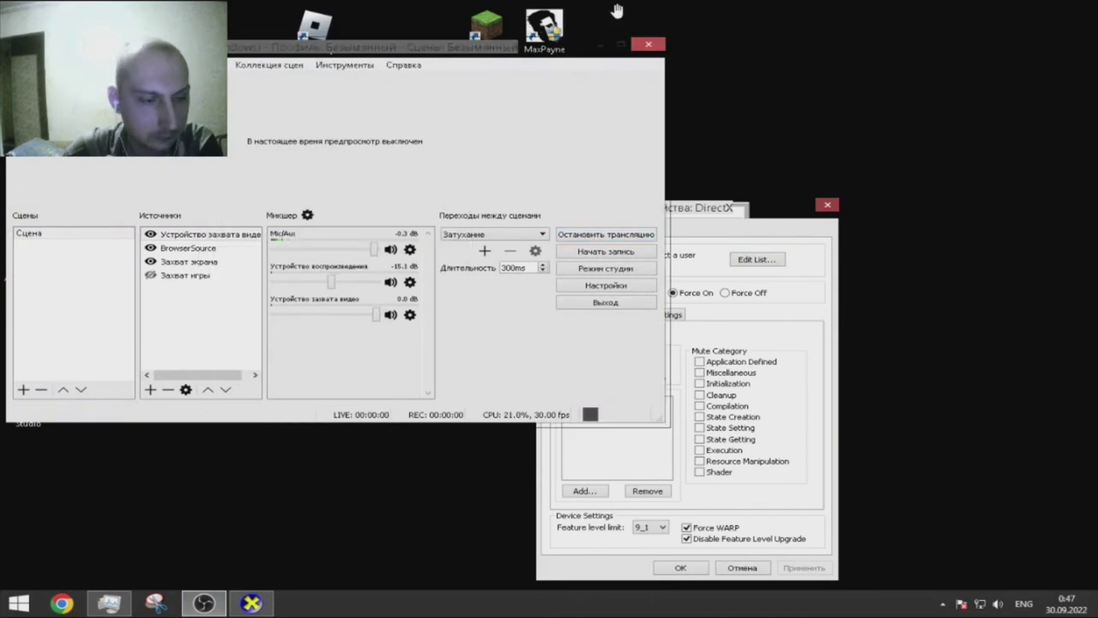
Minimize OBS Studio, move the DirectX properties window clear of the Roblox home page and close it.
{"action": "left_click", "coordinate": [600, 45]}
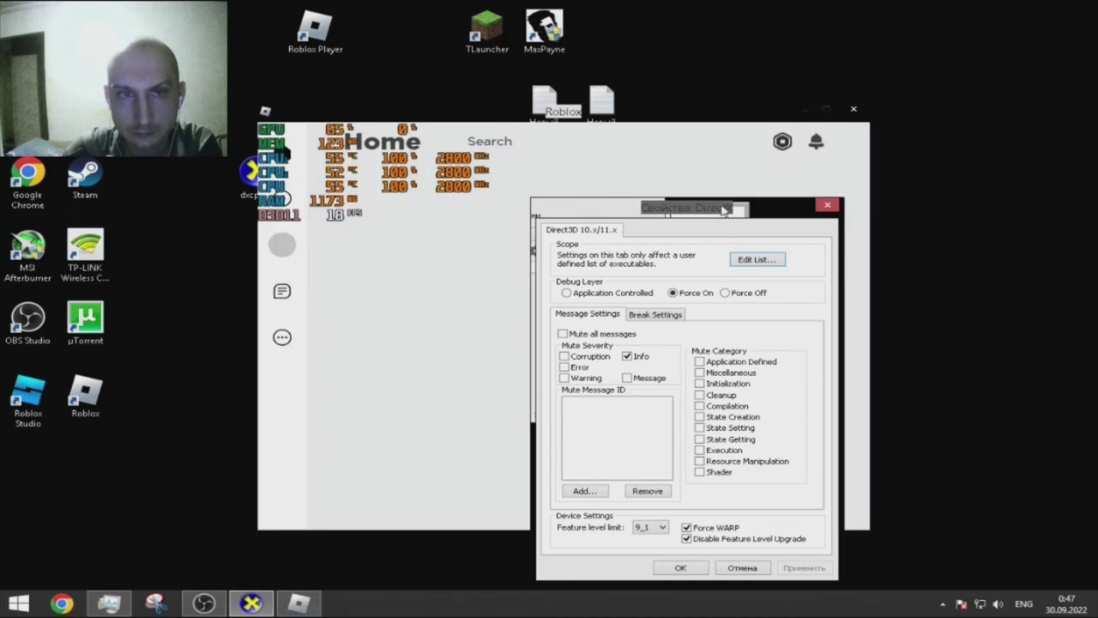
{"action": "left_click_drag", "start_coordinate": [794, 209], "coordinate": [1097, 222]}
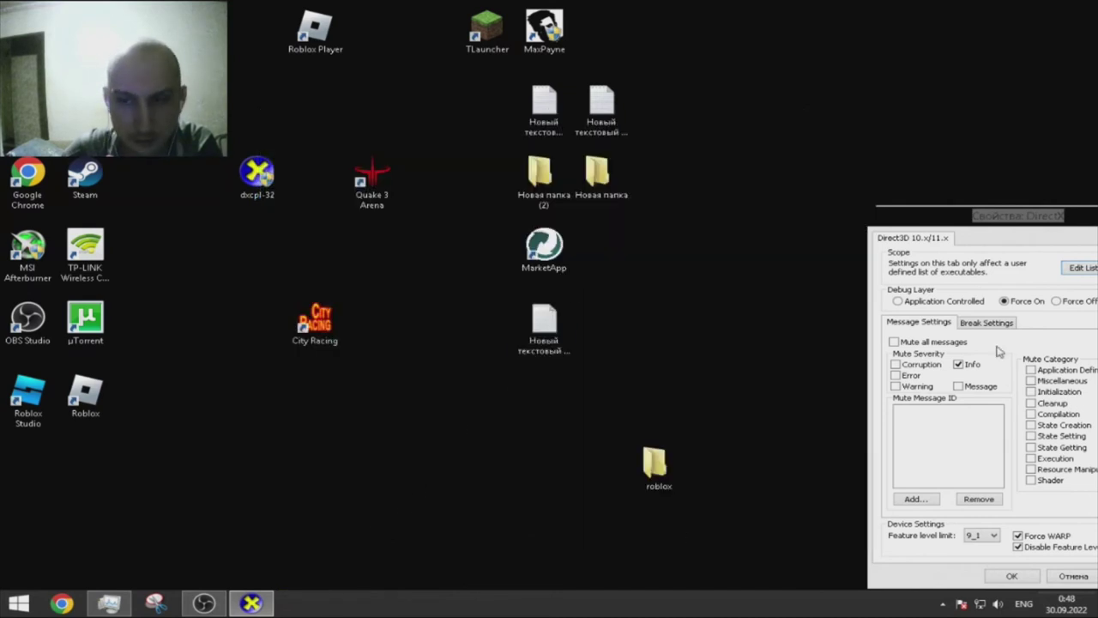
{"action": "left_click_drag", "start_coordinate": [924, 218], "coordinate": [510, 151]}
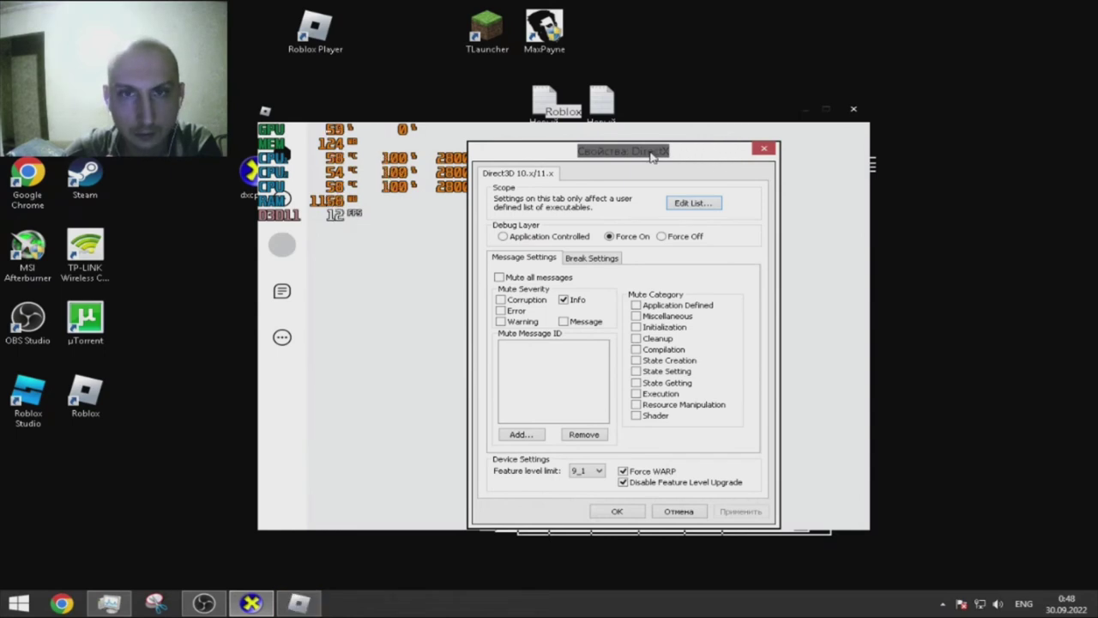
{"action": "left_click_drag", "start_coordinate": [840, 326], "coordinate": [853, 343]}
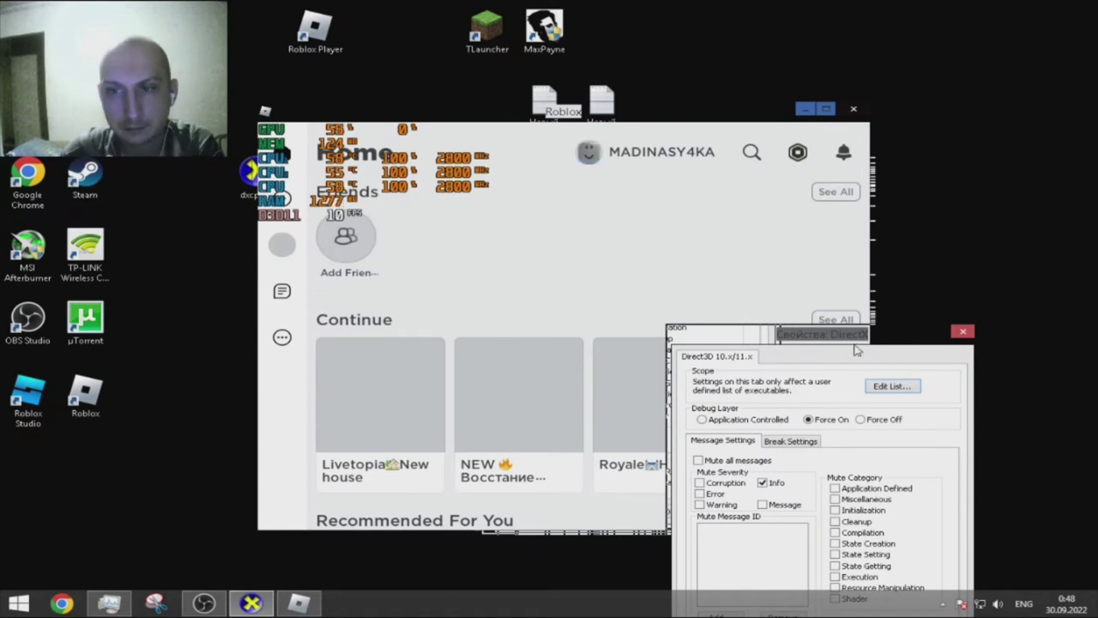
{"action": "left_click_drag", "start_coordinate": [912, 337], "coordinate": [860, 409]}
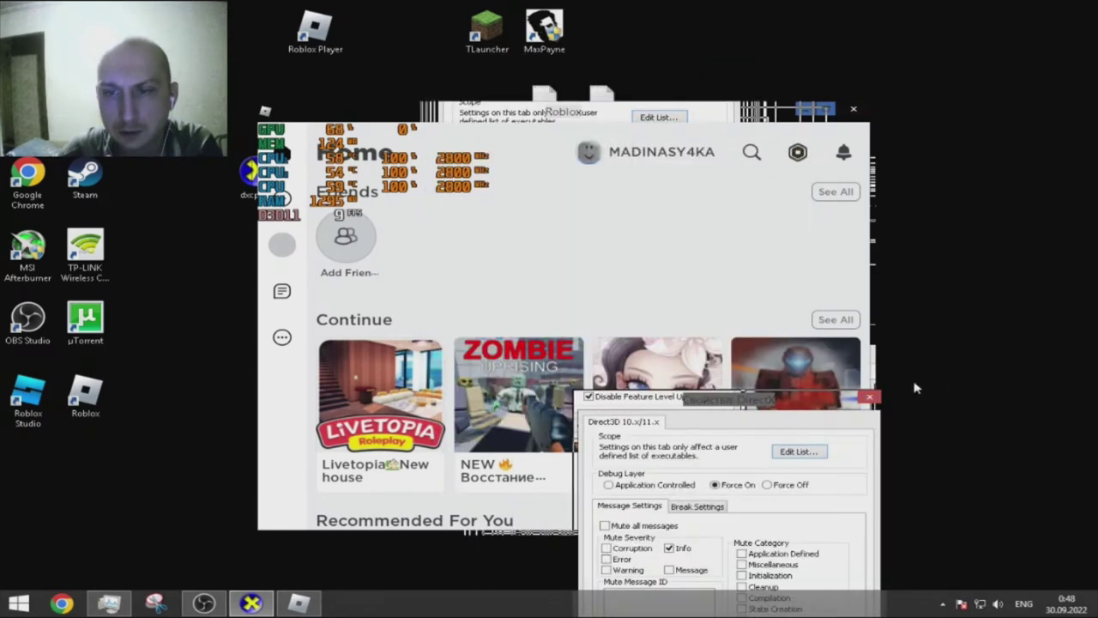
{"action": "left_click", "coordinate": [868, 400]}
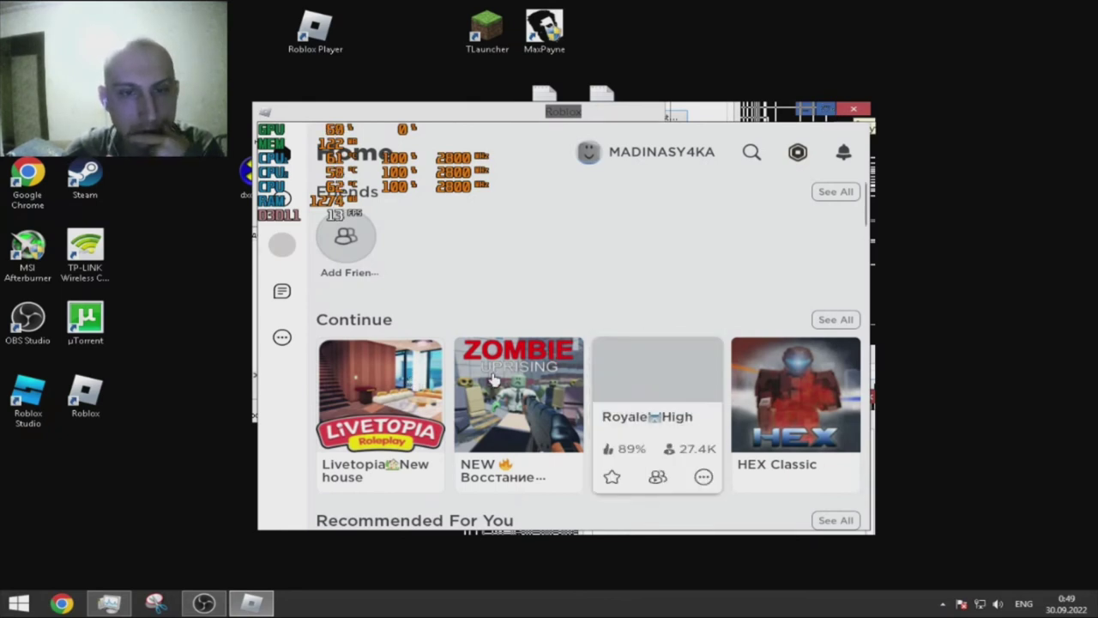
Test-launch the Zombie Uprising experience from the Continue row, reposition its window and close Roblox.
{"action": "mouse_move", "coordinate": [518, 386]}
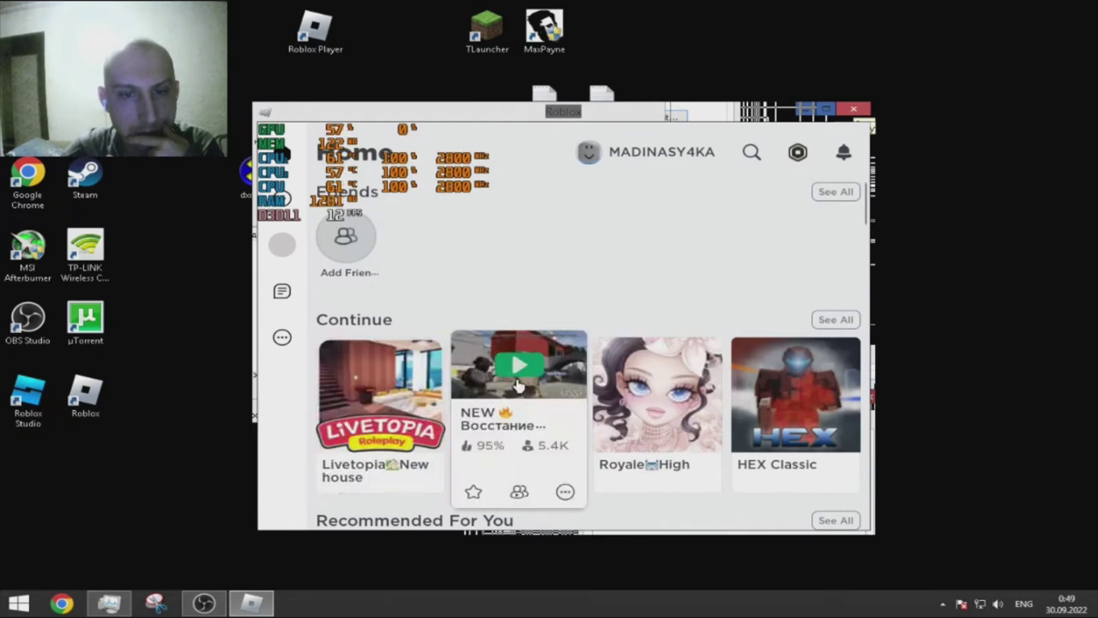
{"action": "left_click", "coordinate": [517, 367]}
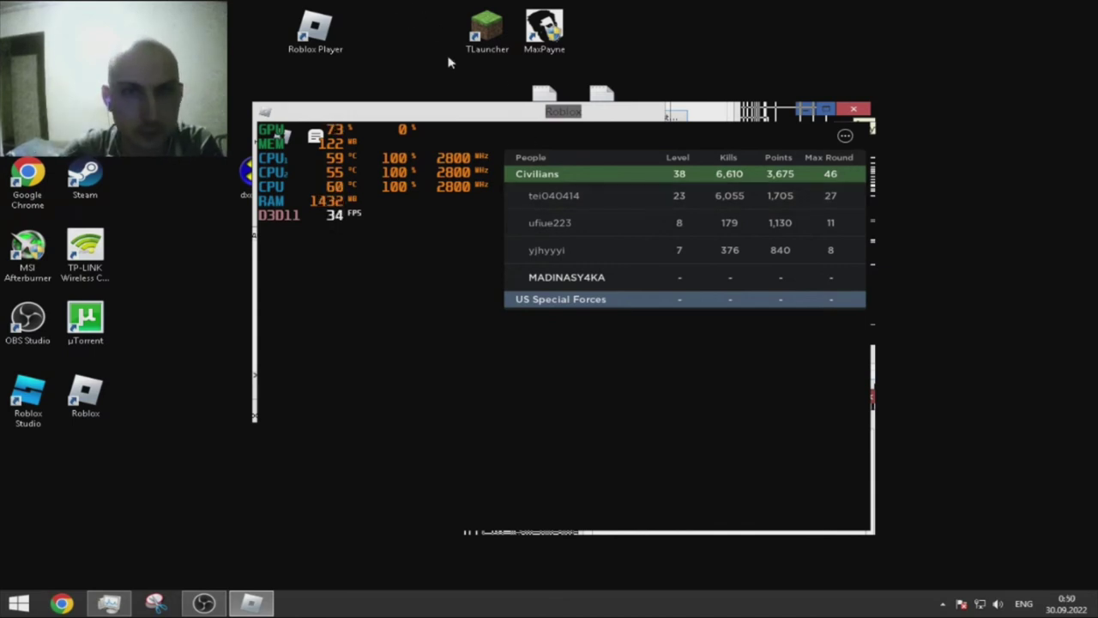
{"action": "left_click_drag", "start_coordinate": [472, 120], "coordinate": [419, 56]}
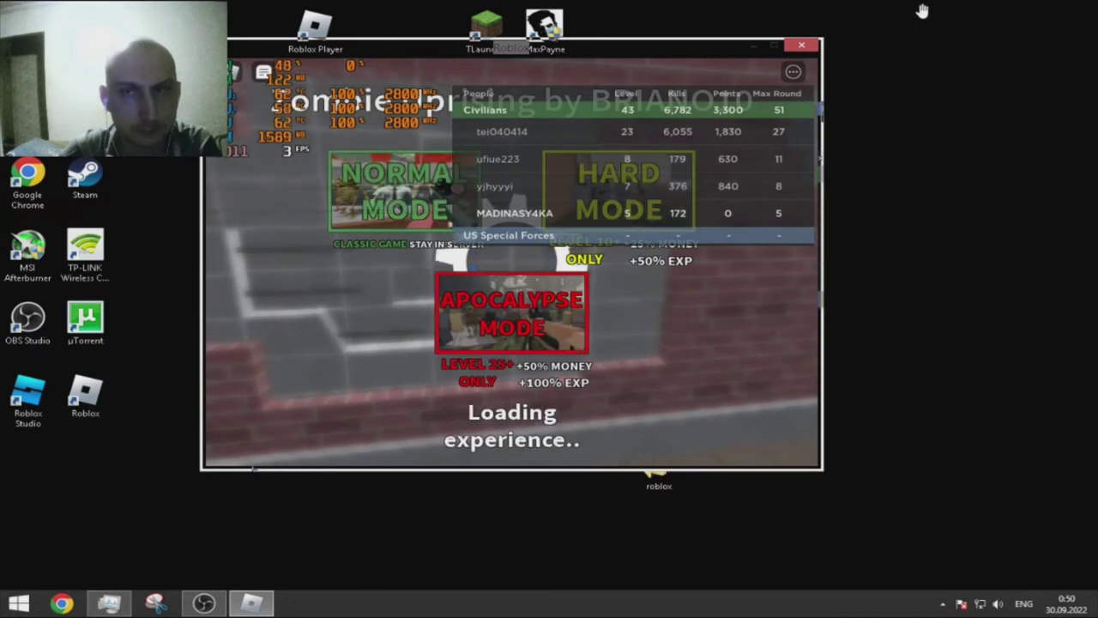
{"action": "left_click", "coordinate": [802, 48]}
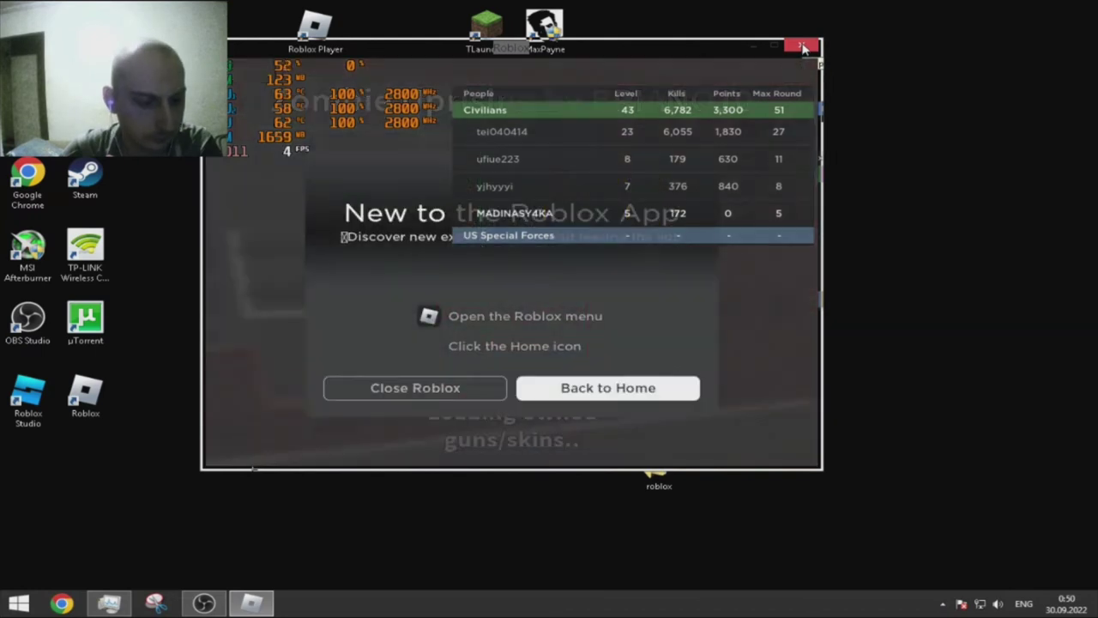
{"action": "left_click", "coordinate": [464, 388]}
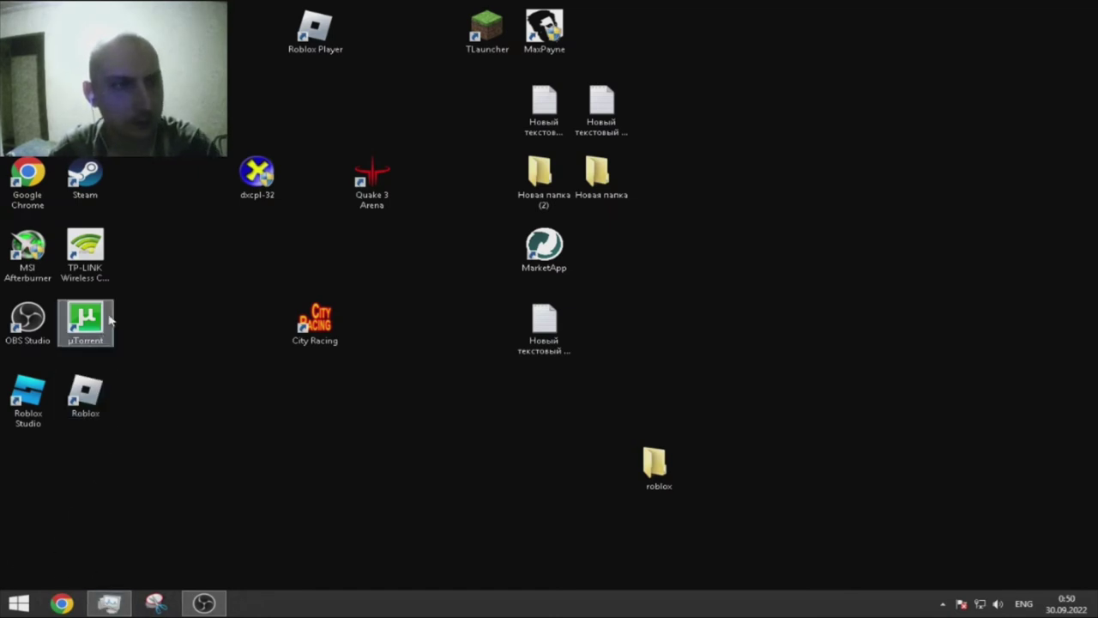
Open the Roblox Player shortcut's file location and inspect the shaders and PlatformContent1\pc folders.
{"action": "right_click", "coordinate": [335, 41]}
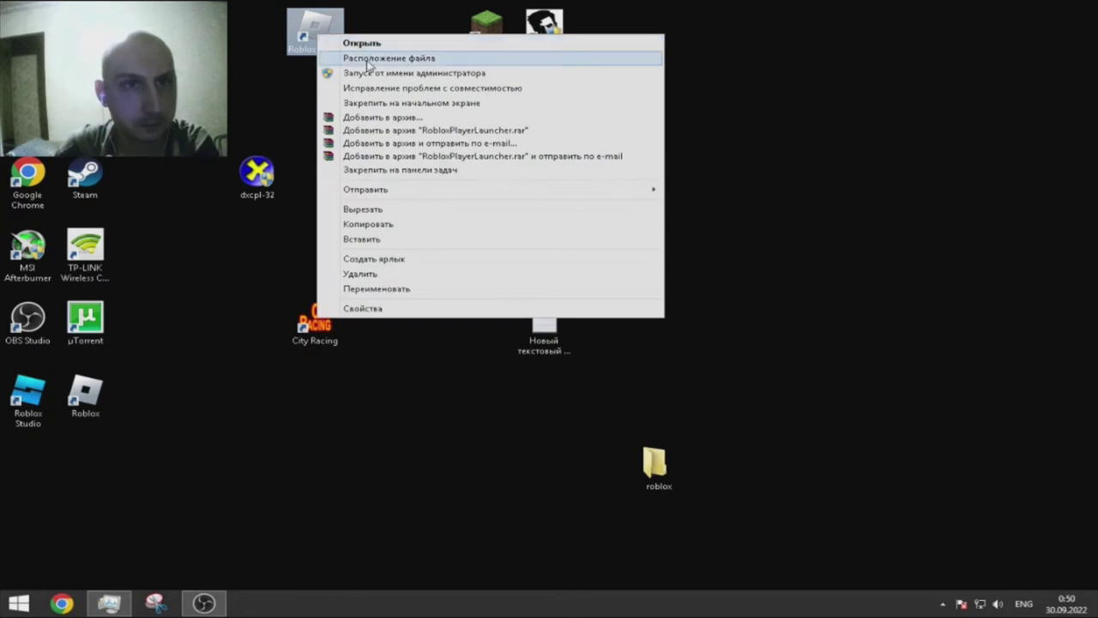
{"action": "left_click", "coordinate": [347, 59]}
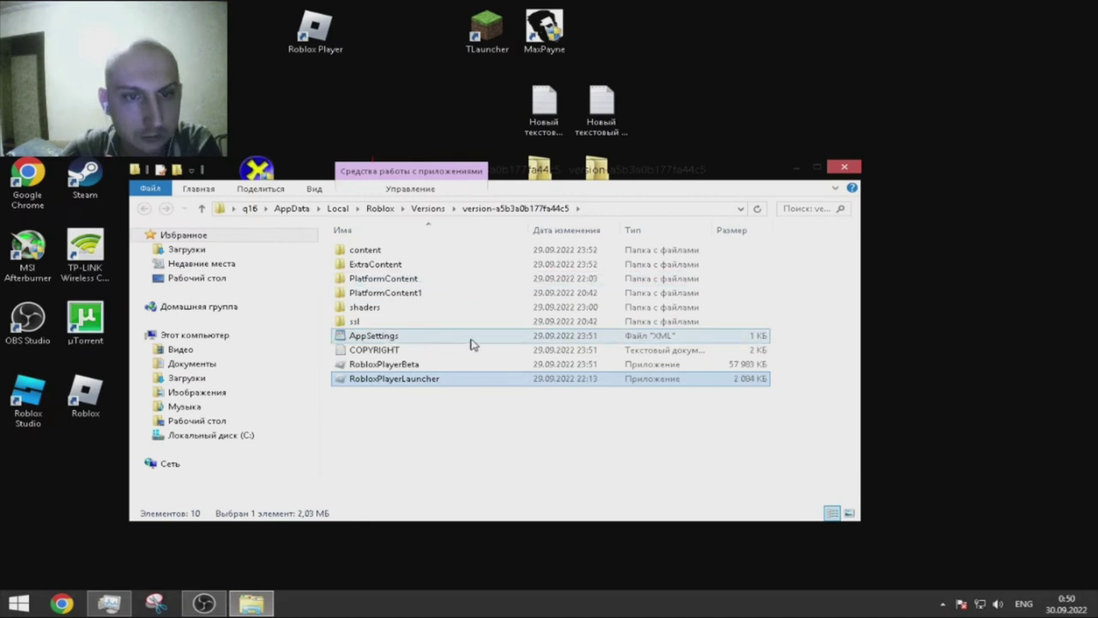
{"action": "double_click", "coordinate": [379, 315]}
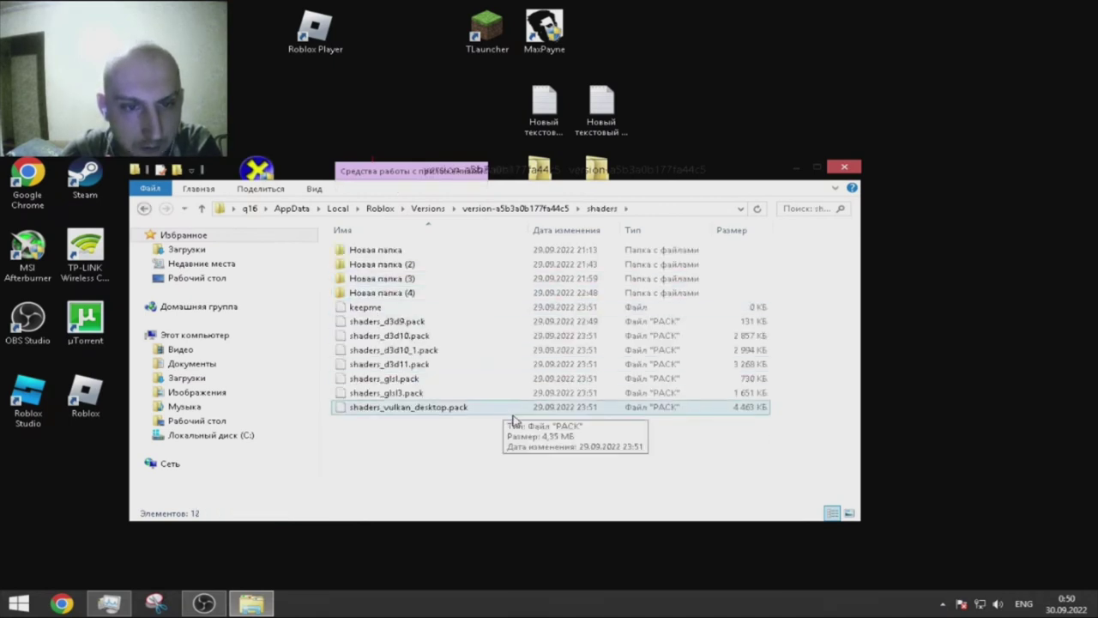
{"action": "left_click", "coordinate": [533, 210]}
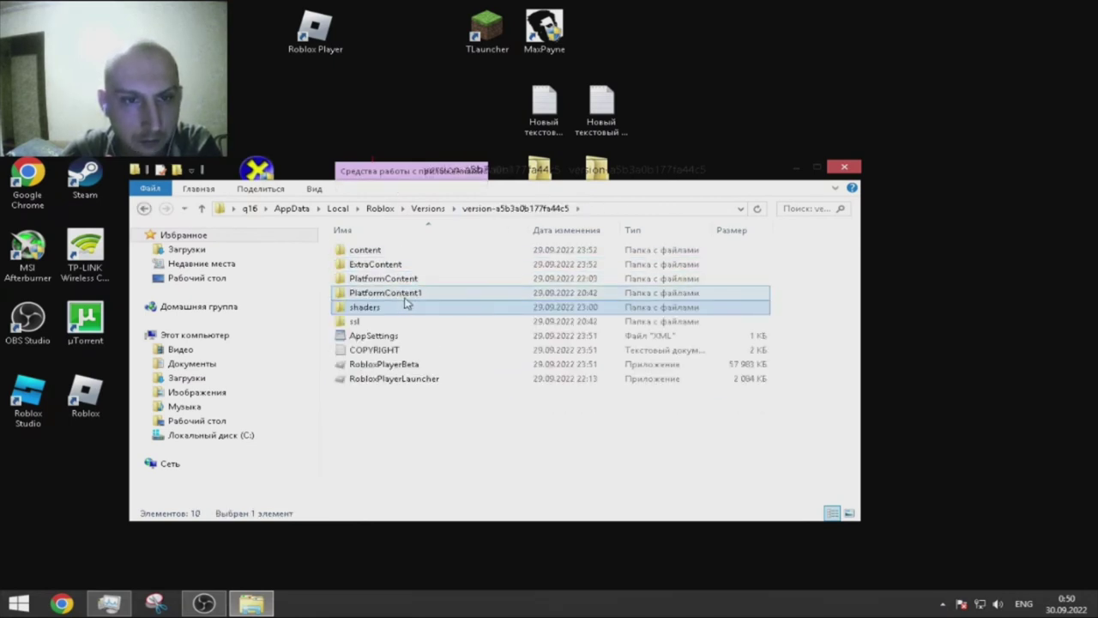
{"action": "double_click", "coordinate": [406, 297]}
{"action": "double_click", "coordinate": [360, 253]}
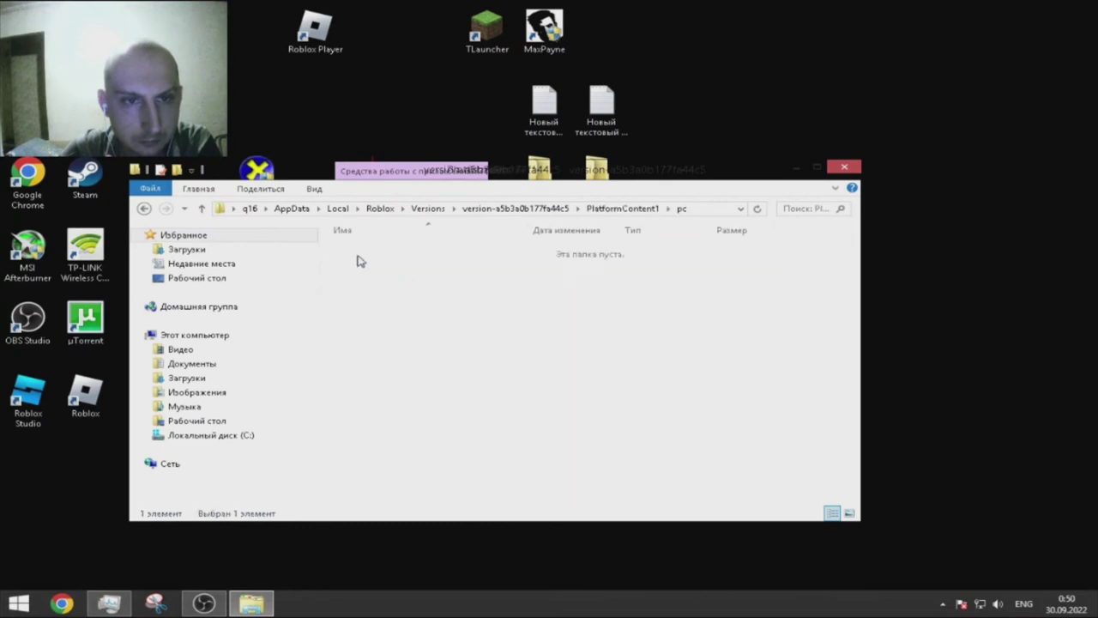
{"action": "left_click", "coordinate": [623, 208]}
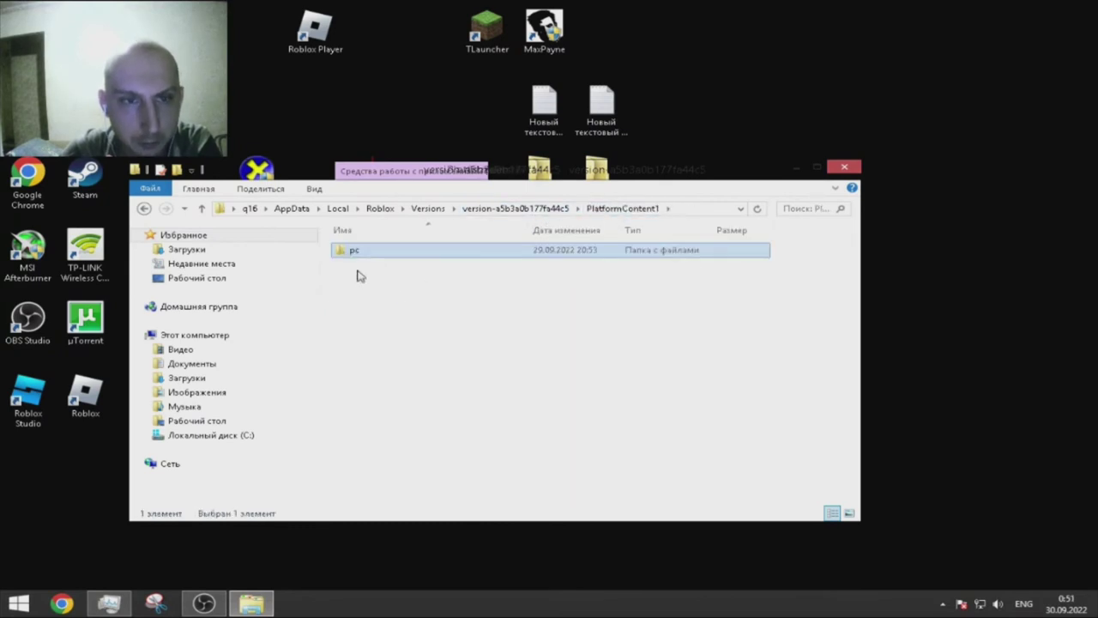
{"action": "left_click", "coordinate": [550, 210]}
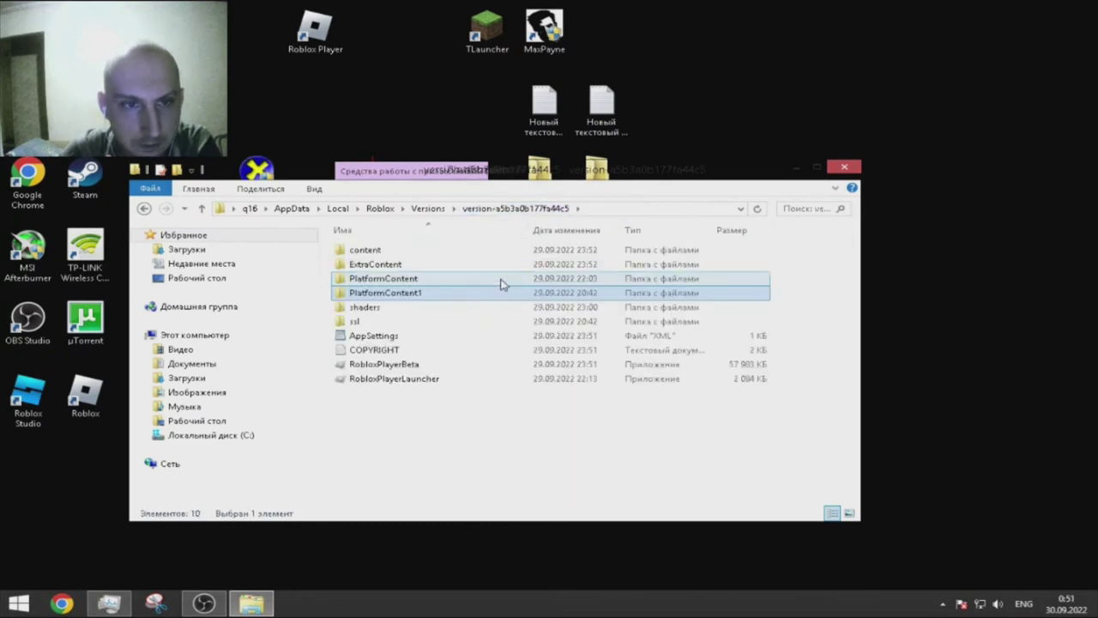
Go up to the Local\Roblox folder, open GlobalBasicSettings_13 in WordPad and review its settings through to the end.
{"action": "left_click", "coordinate": [422, 209]}
{"action": "left_click", "coordinate": [380, 209]}
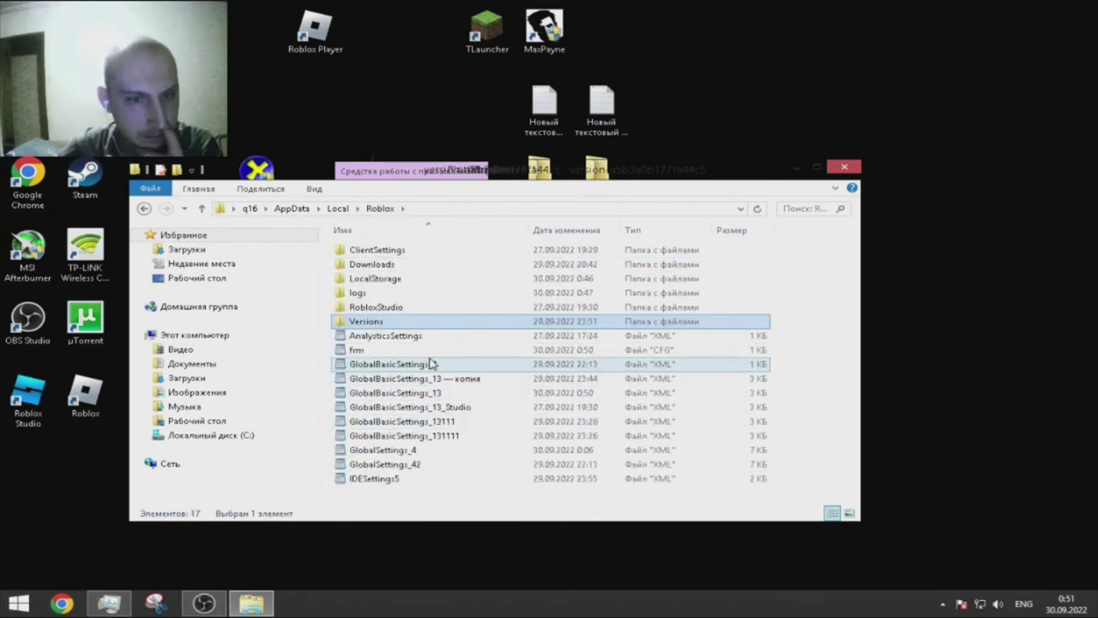
{"action": "double_click", "coordinate": [438, 393]}
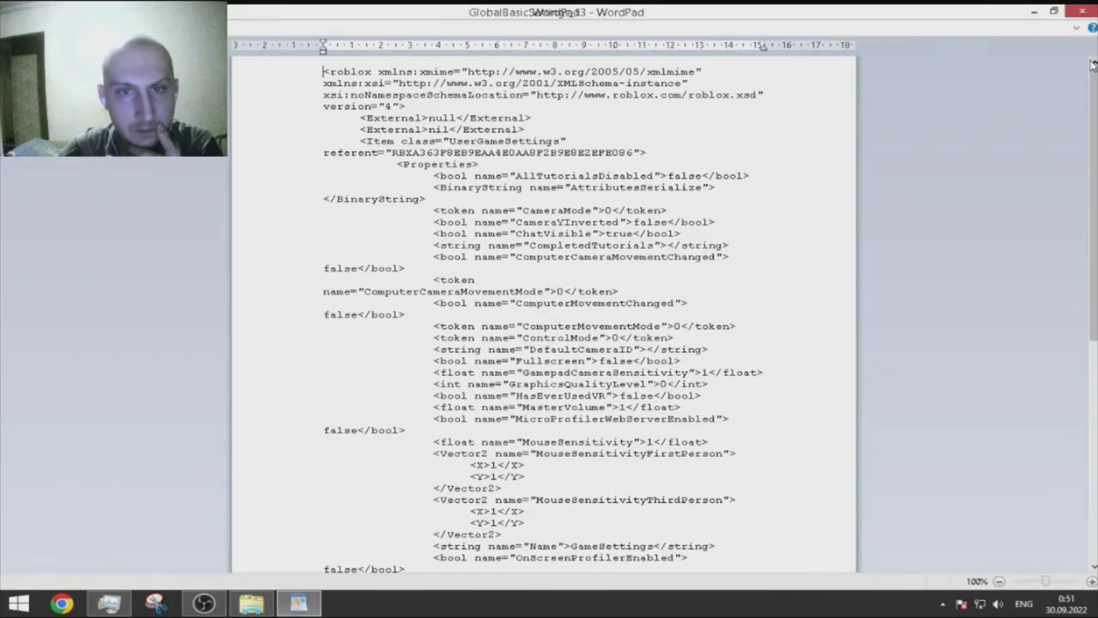
{"action": "left_click_drag", "start_coordinate": [1094, 129], "coordinate": [1051, 481]}
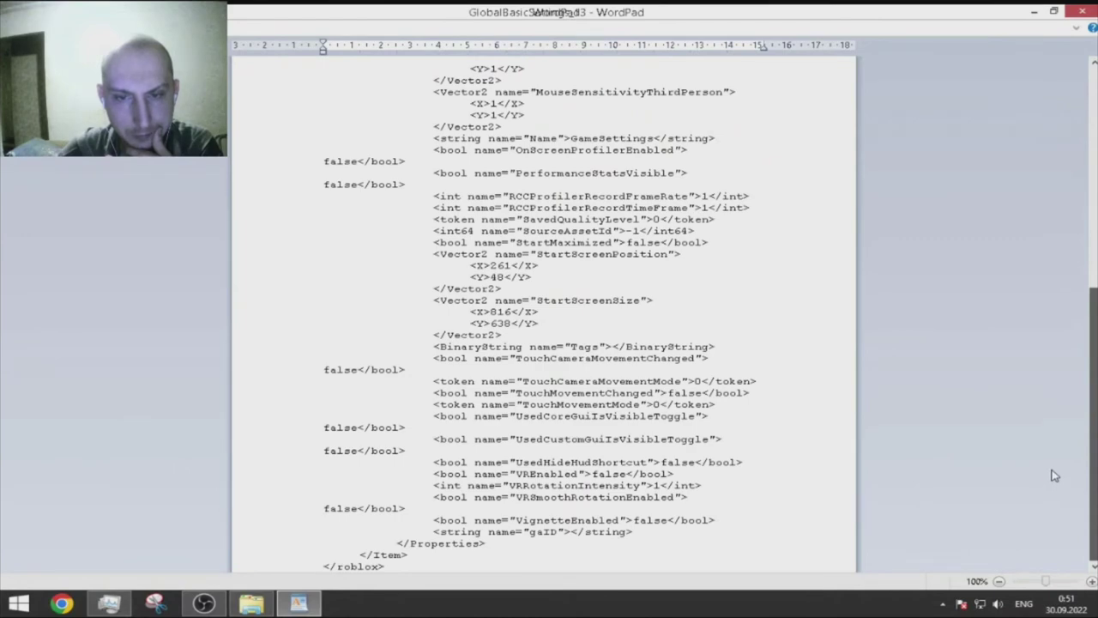
{"action": "left_click_drag", "start_coordinate": [1058, 431], "coordinate": [1027, 202]}
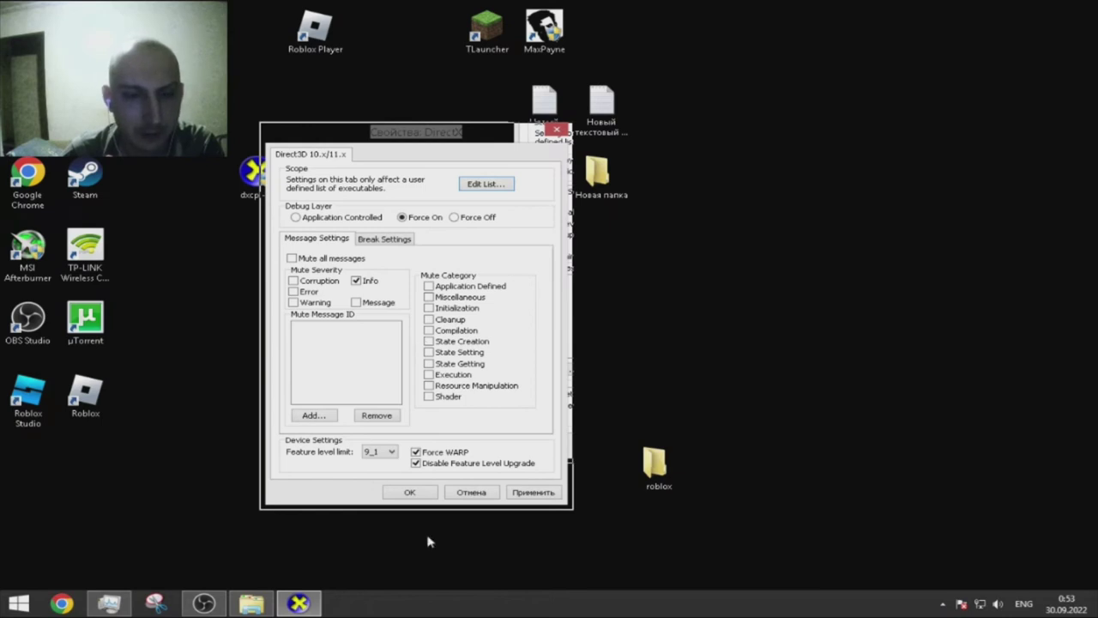
Apply and confirm the DirectX properties, and close the roblox folder window.
{"action": "left_click", "coordinate": [537, 496]}
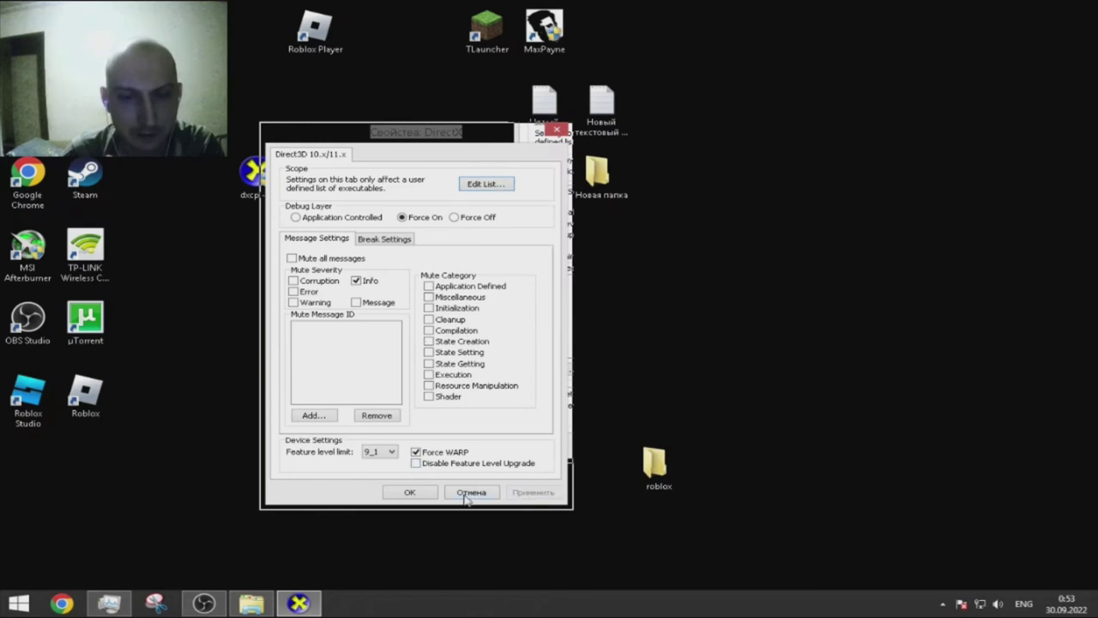
{"action": "left_click", "coordinate": [413, 493]}
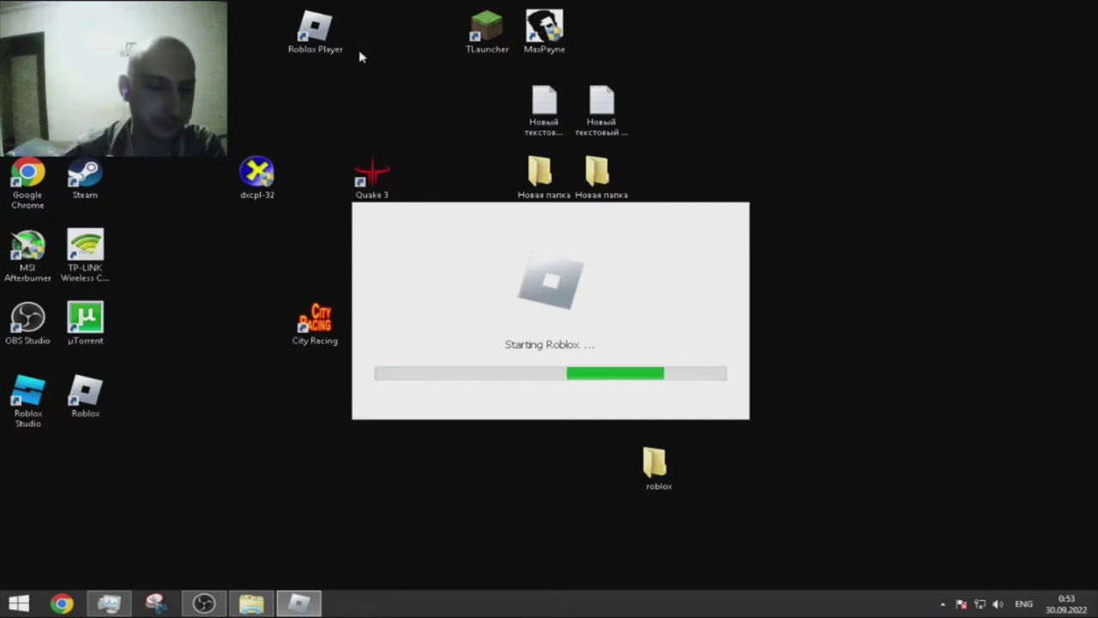
{"action": "left_click", "coordinate": [253, 605]}
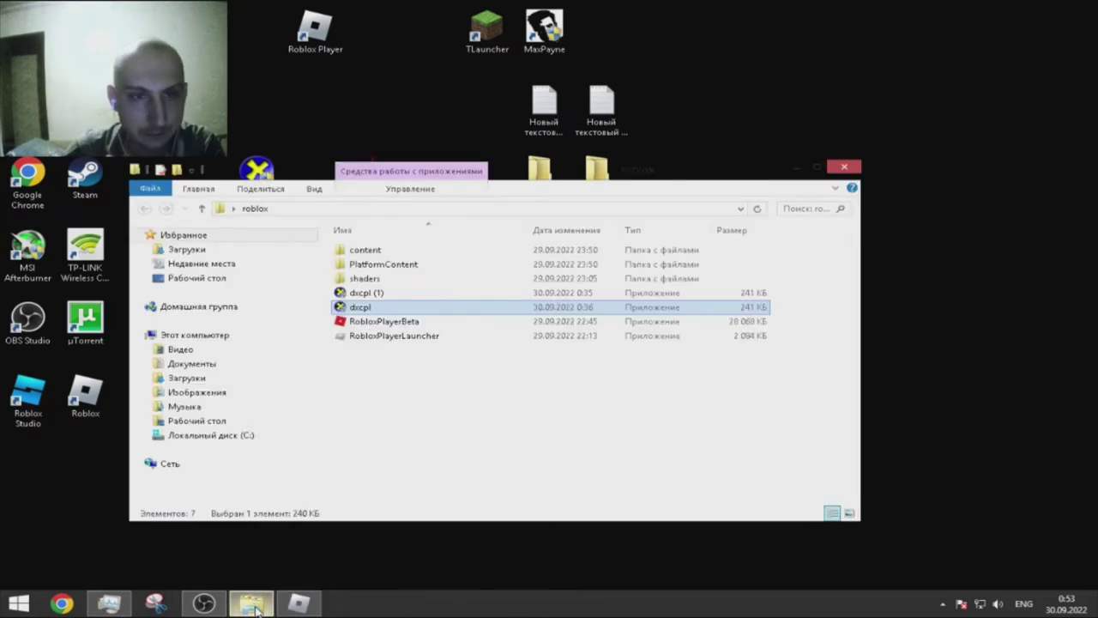
{"action": "left_click", "coordinate": [844, 166]}
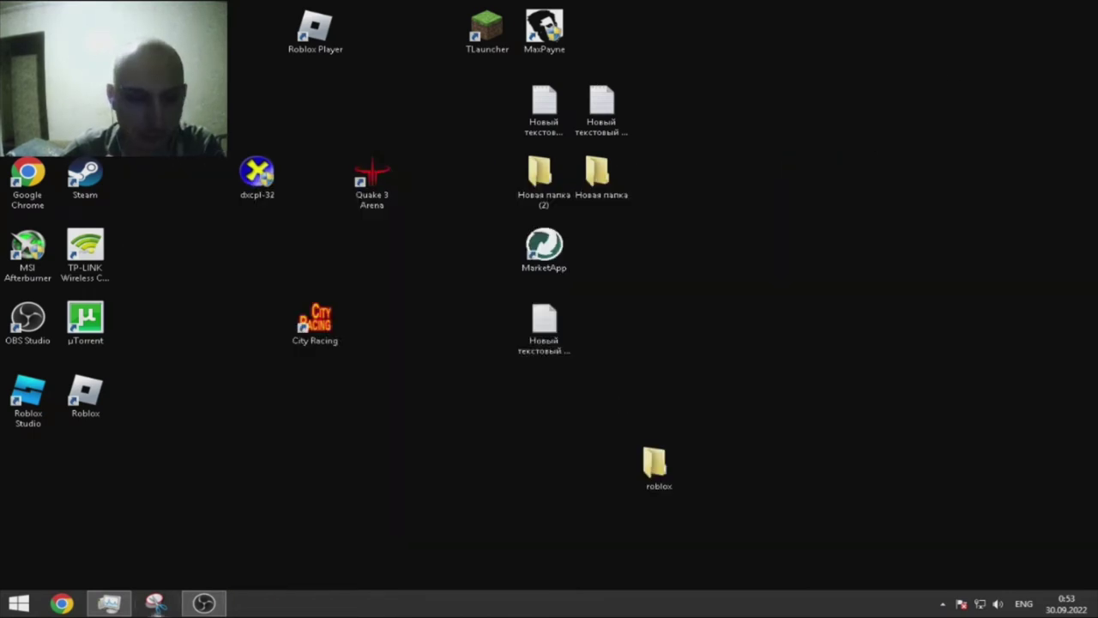
Open the file location of the Roblox Player shortcut and enter its shaders folder.
{"action": "right_click", "coordinate": [315, 30]}
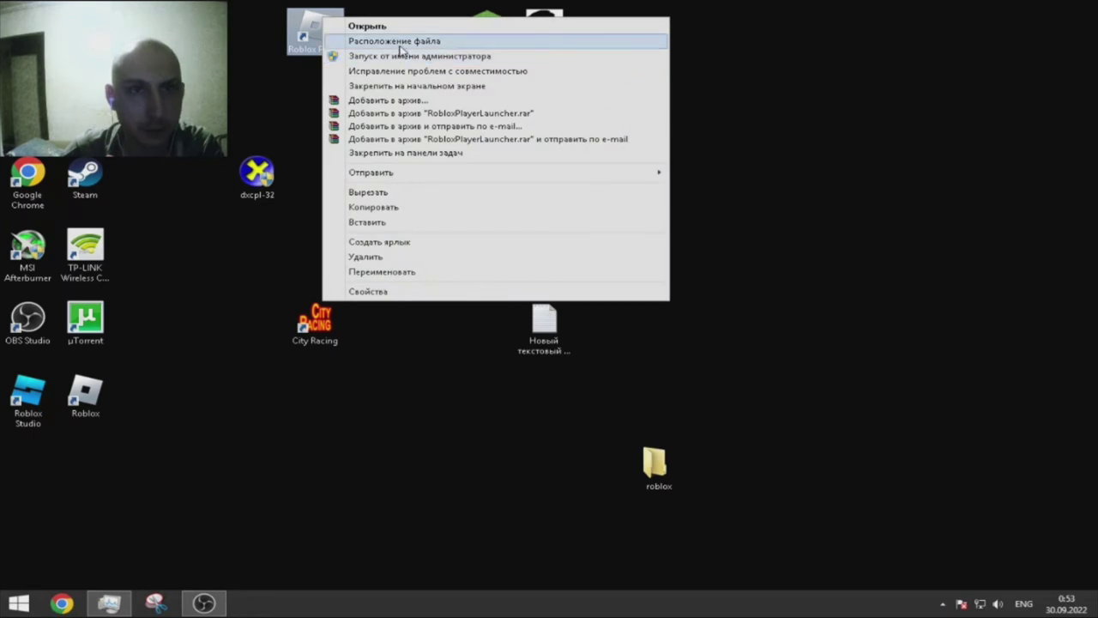
{"action": "left_click", "coordinate": [404, 42]}
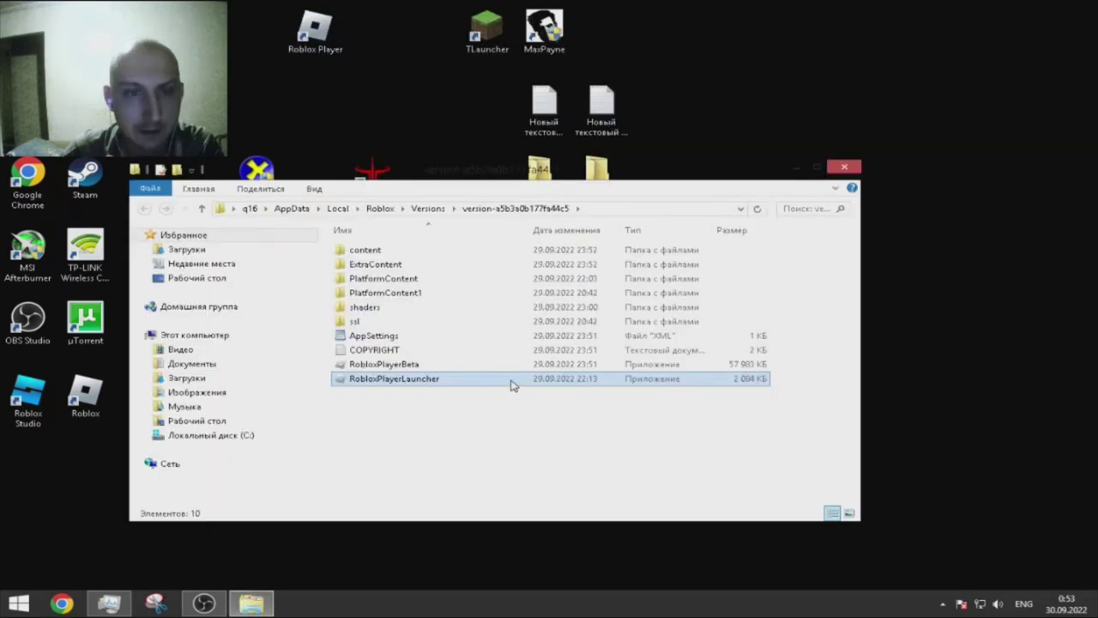
{"action": "double_click", "coordinate": [378, 307]}
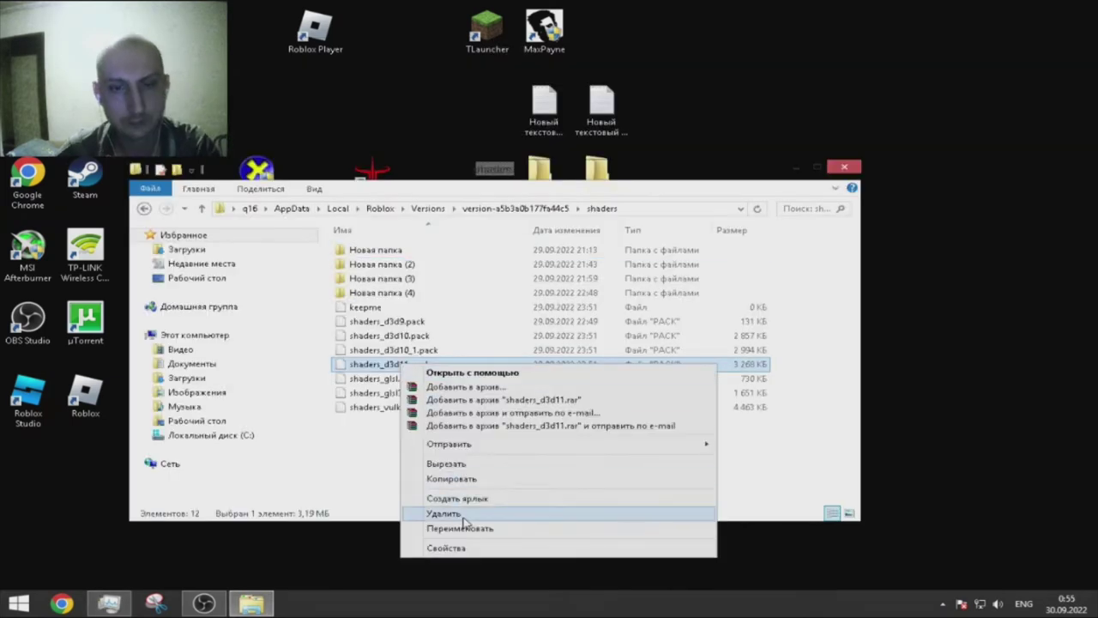
Rename shaders_d3d11.pack as shaders_d3d111.pack.
{"action": "left_click", "coordinate": [460, 527]}
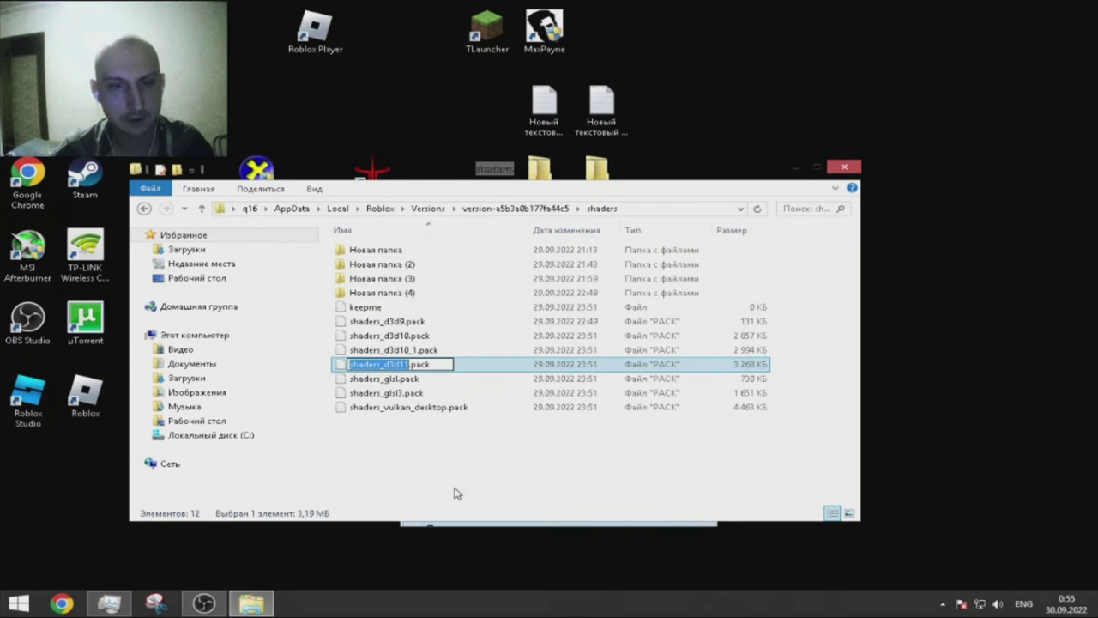
{"action": "left_click", "coordinate": [415, 368]}
{"action": "type", "text": "1"}
{"action": "left_click", "coordinate": [411, 490]}
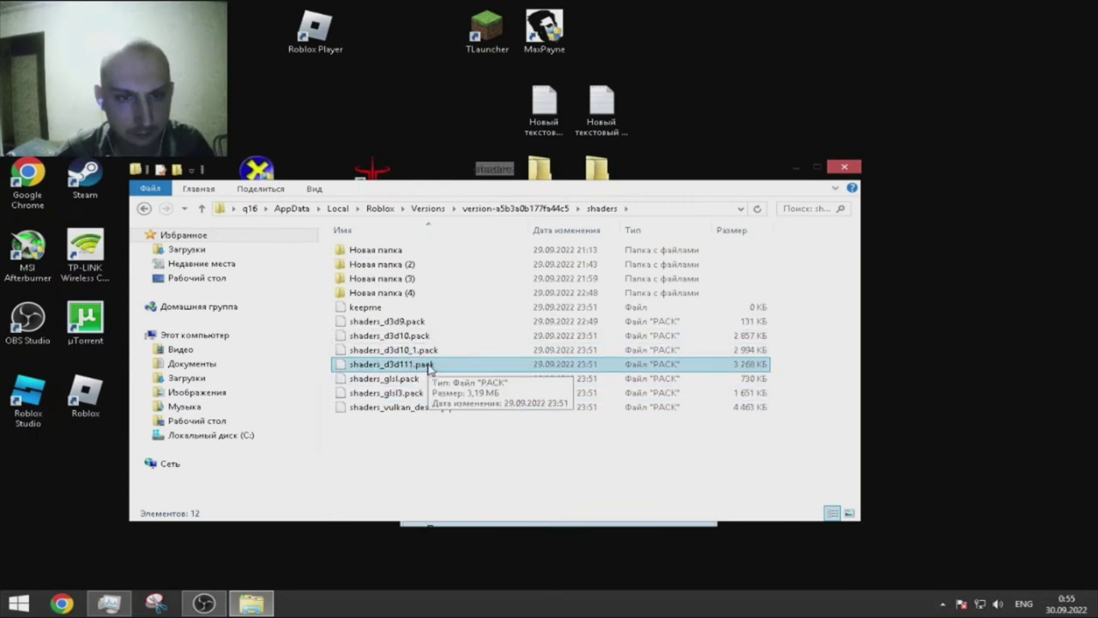
Rename shaders_d3d10_1.pack as shaders_d3d10_11.pack.
{"action": "right_click", "coordinate": [413, 350]}
{"action": "left_click", "coordinate": [473, 521]}
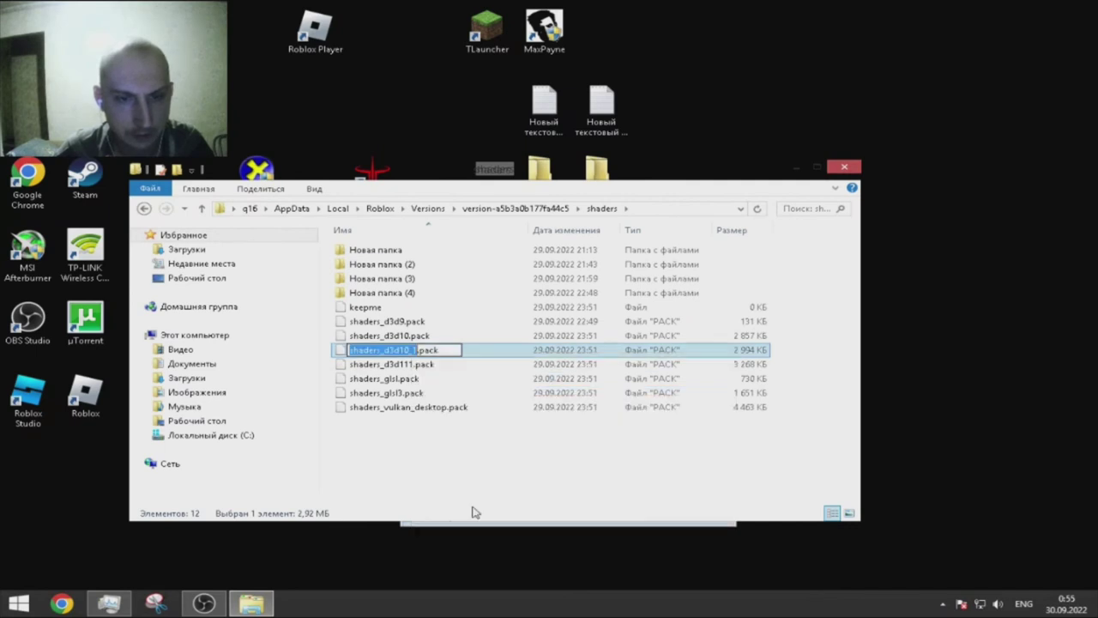
{"action": "key", "text": "Right"}
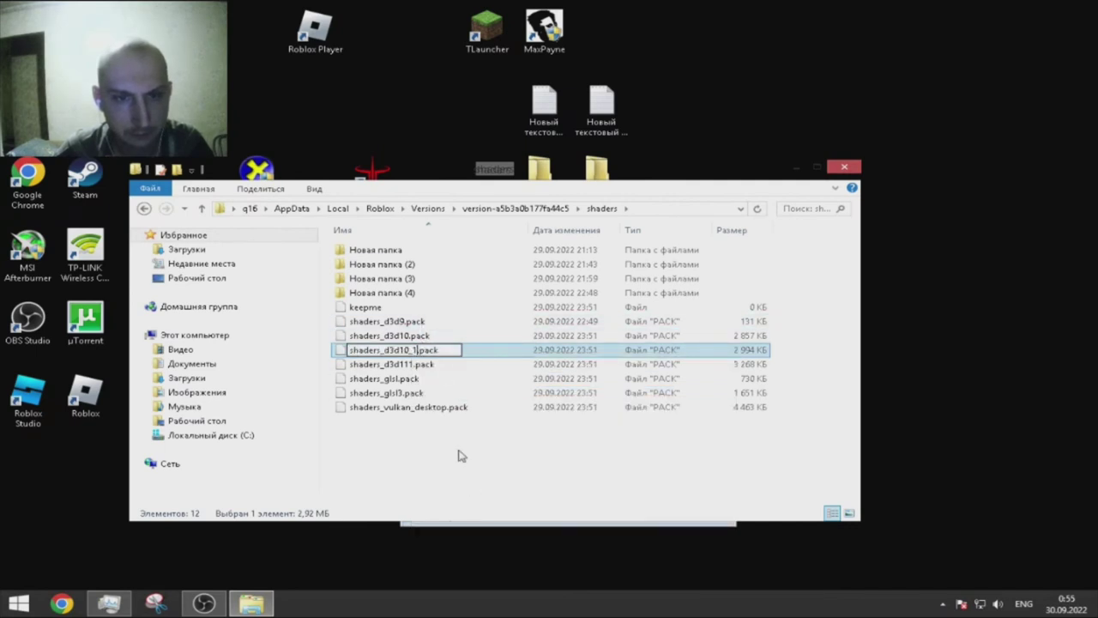
{"action": "type", "text": "1"}
{"action": "left_click", "coordinate": [460, 472]}
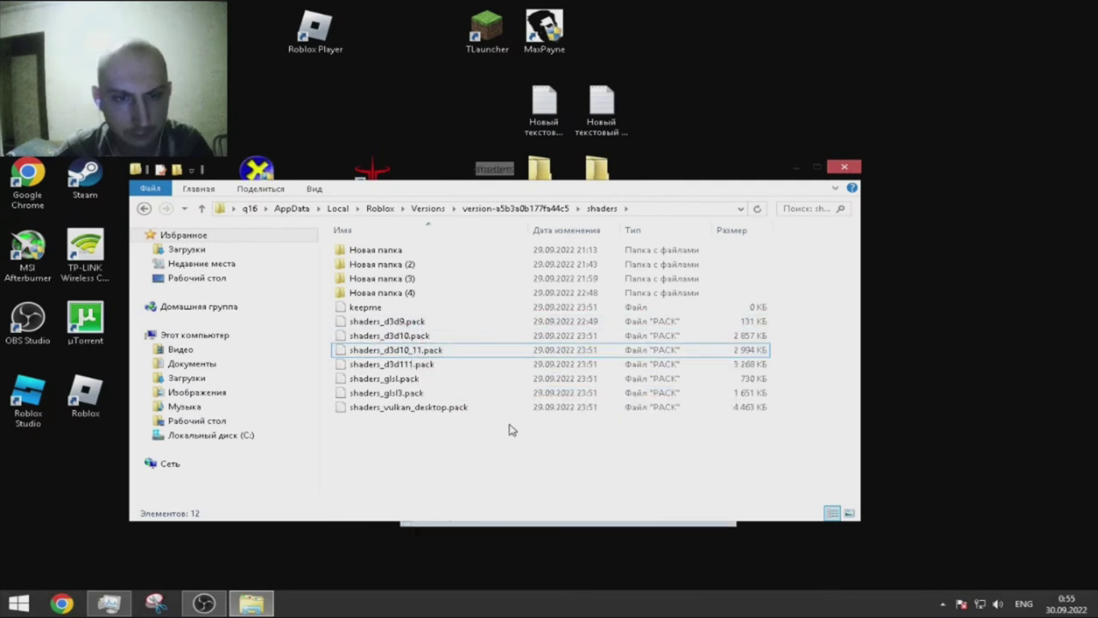
Rename shaders_d3d10.pack as shaders_d3d101.pack.
{"action": "right_click", "coordinate": [413, 338]}
{"action": "left_click", "coordinate": [473, 522]}
{"action": "key", "text": "Right"}
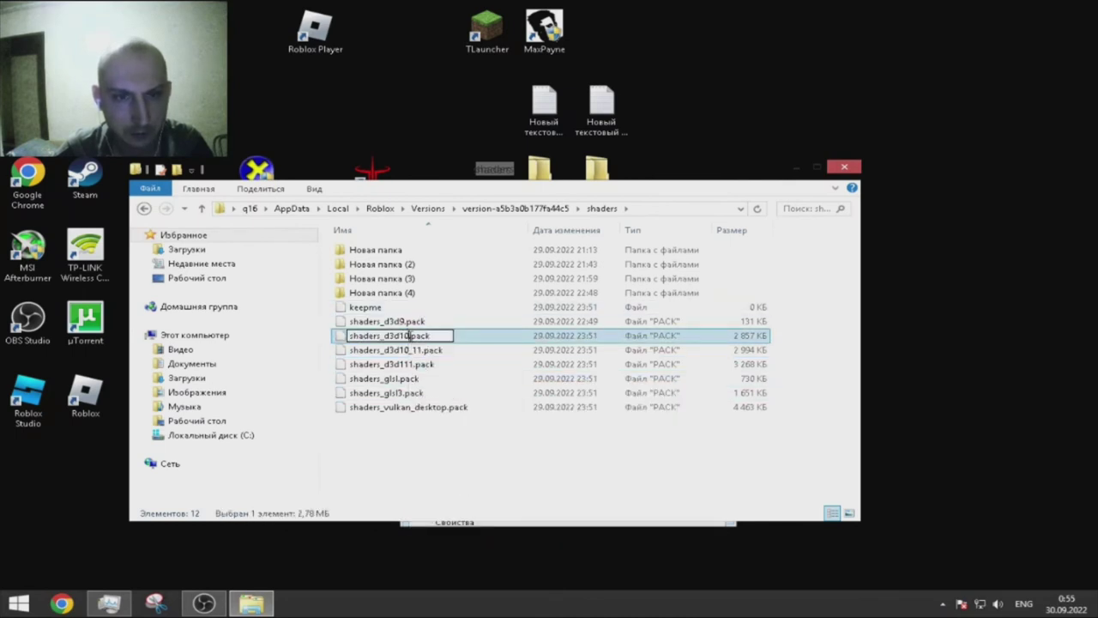
{"action": "type", "text": "1"}
{"action": "left_click", "coordinate": [441, 422]}
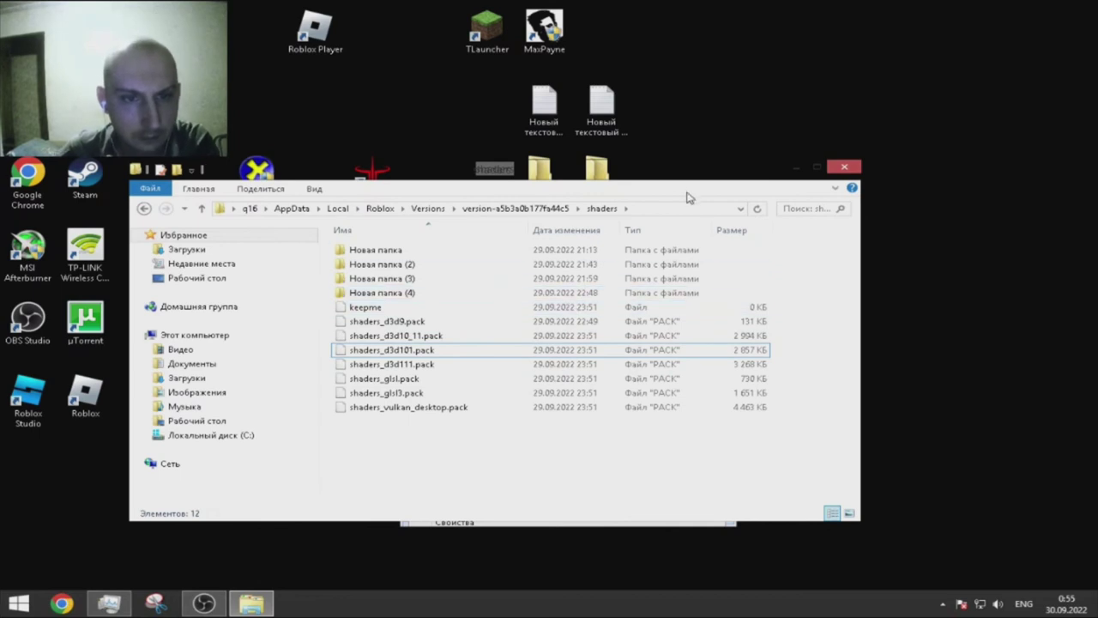
Minimize the shaders folder, test-launch Roblox Player from the desktop and close its window.
{"action": "left_click", "coordinate": [796, 167]}
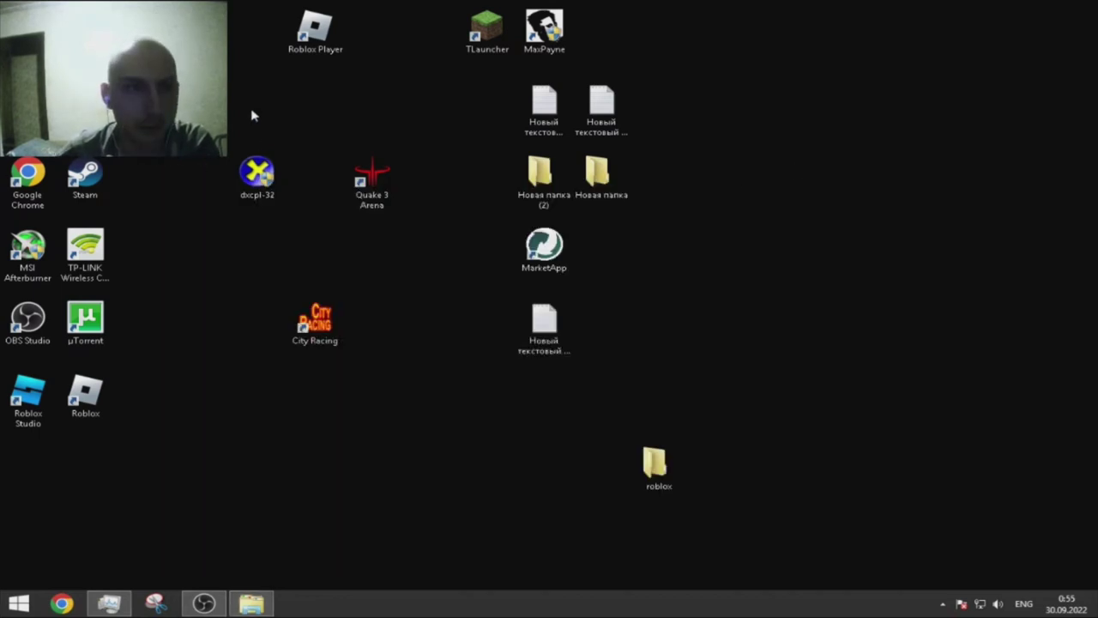
{"action": "double_click", "coordinate": [314, 28]}
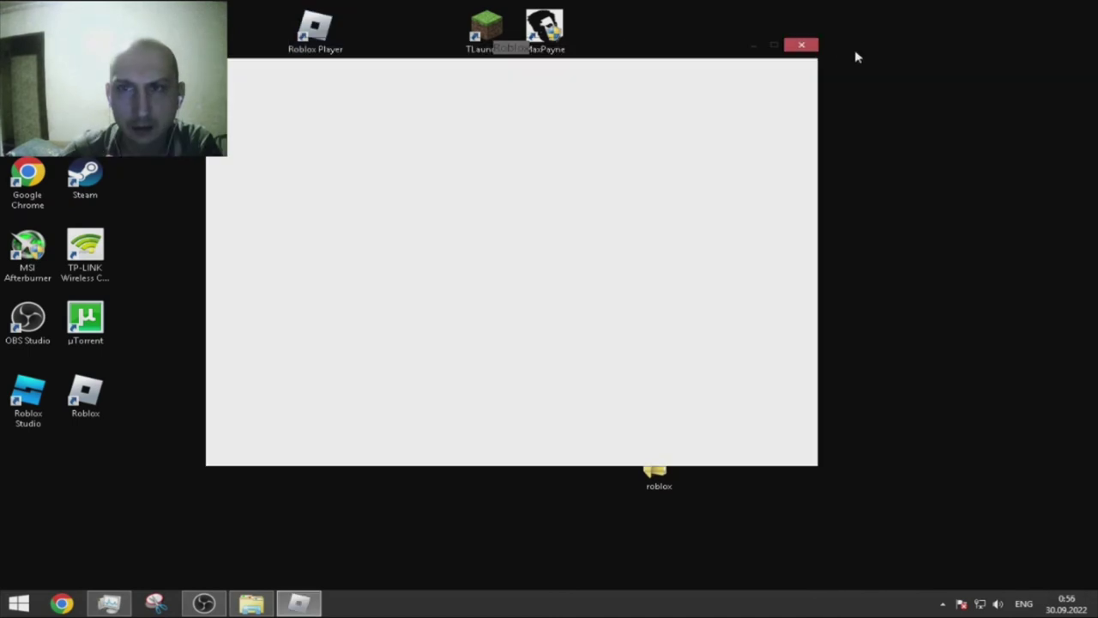
{"action": "left_click", "coordinate": [801, 45]}
Return to the shaders folder and open the name of shaders_d3d10_11.pack for editing.
{"action": "left_click", "coordinate": [267, 608]}
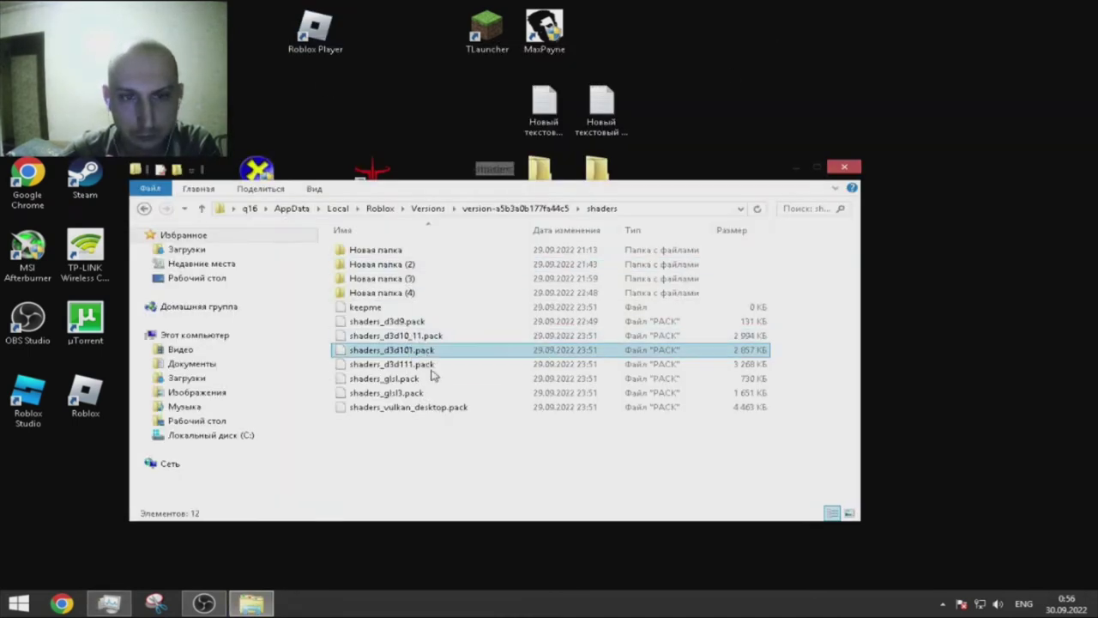
{"action": "right_click", "coordinate": [415, 342]}
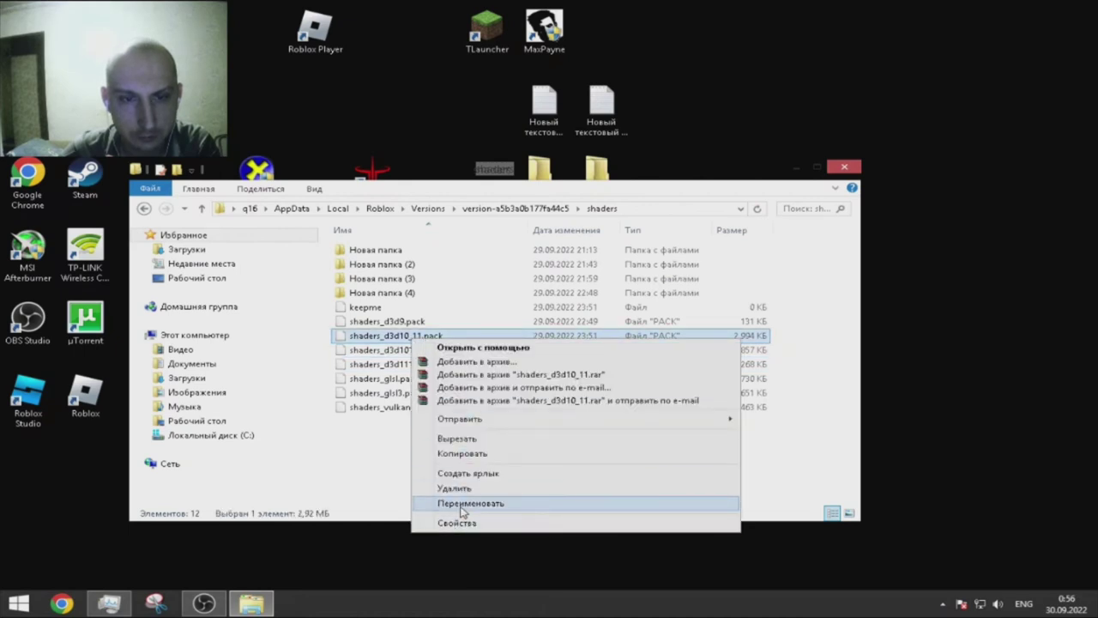
{"action": "left_click", "coordinate": [459, 502]}
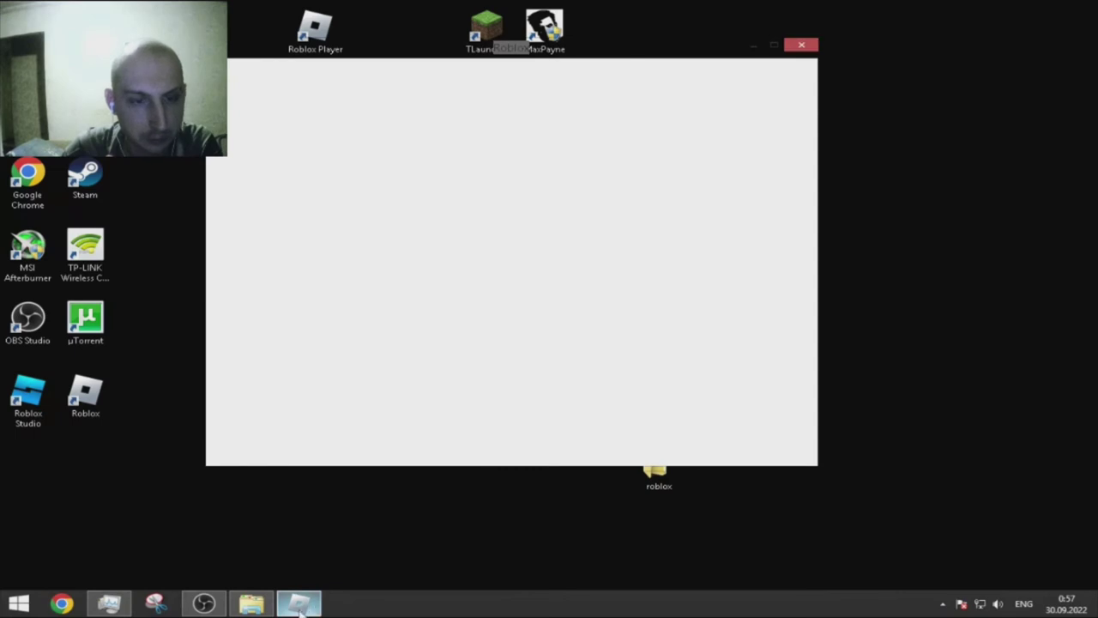
Close the Roblox window behind the shaders folder and rename shaders_d3d10_11.pack as shaders_d3d10_1.pack.
{"action": "left_click", "coordinate": [247, 605]}
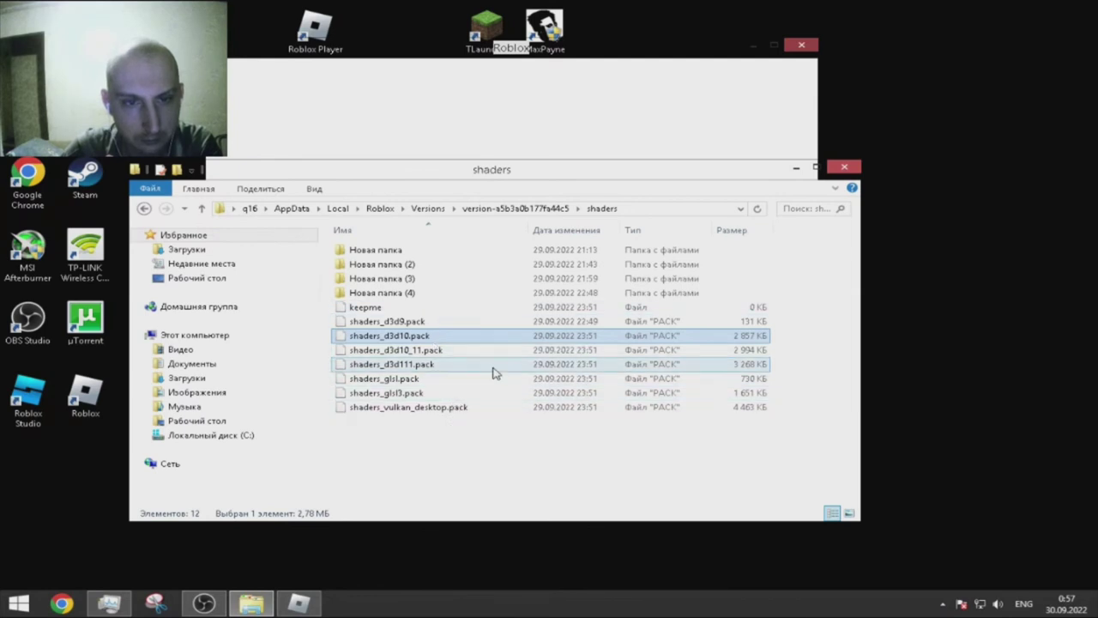
{"action": "left_click", "coordinate": [802, 45]}
{"action": "left_click", "coordinate": [429, 350]}
{"action": "left_click", "coordinate": [429, 350]}
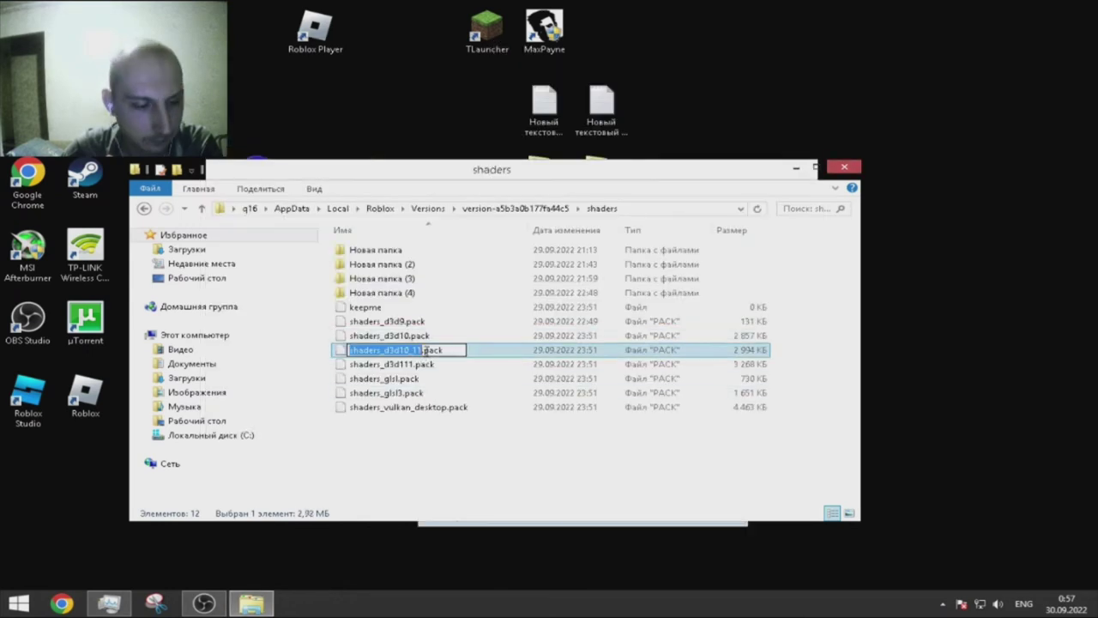
{"action": "left_click", "coordinate": [432, 350]}
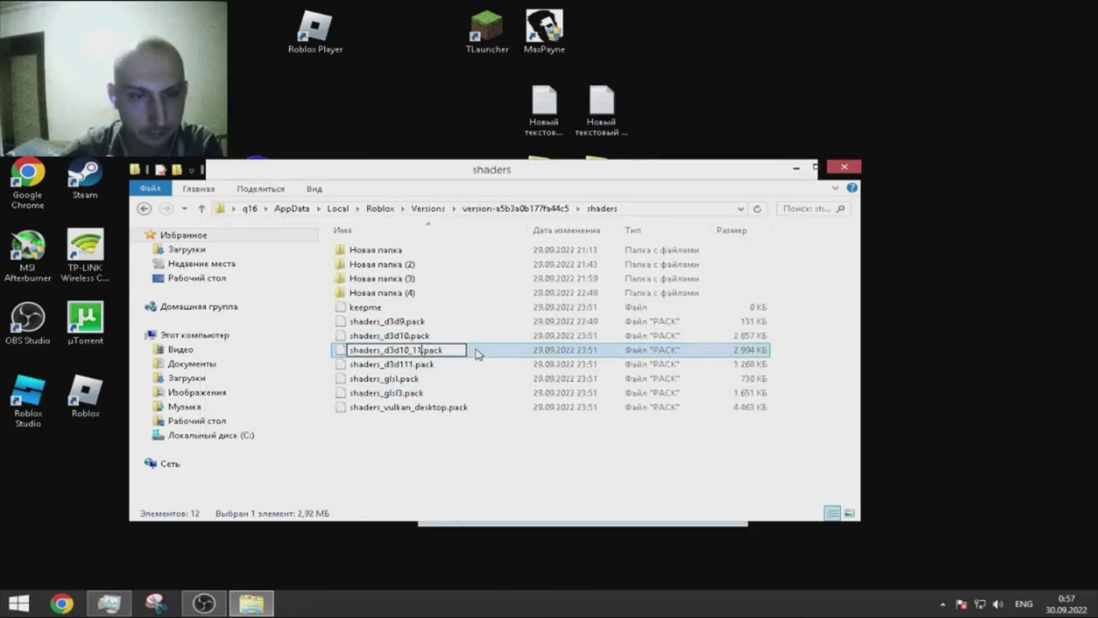
{"action": "key", "text": "BackSpace"}
{"action": "key", "text": "Return"}
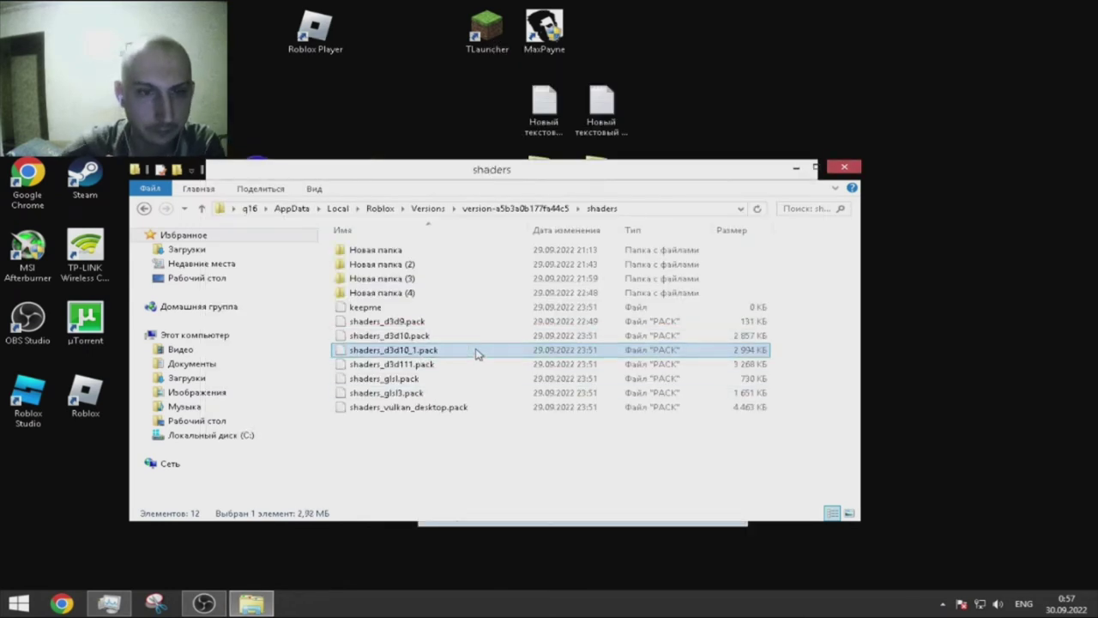
Close the shaders folder, the Roblox window and the blank browser window.
{"action": "left_click", "coordinate": [844, 166]}
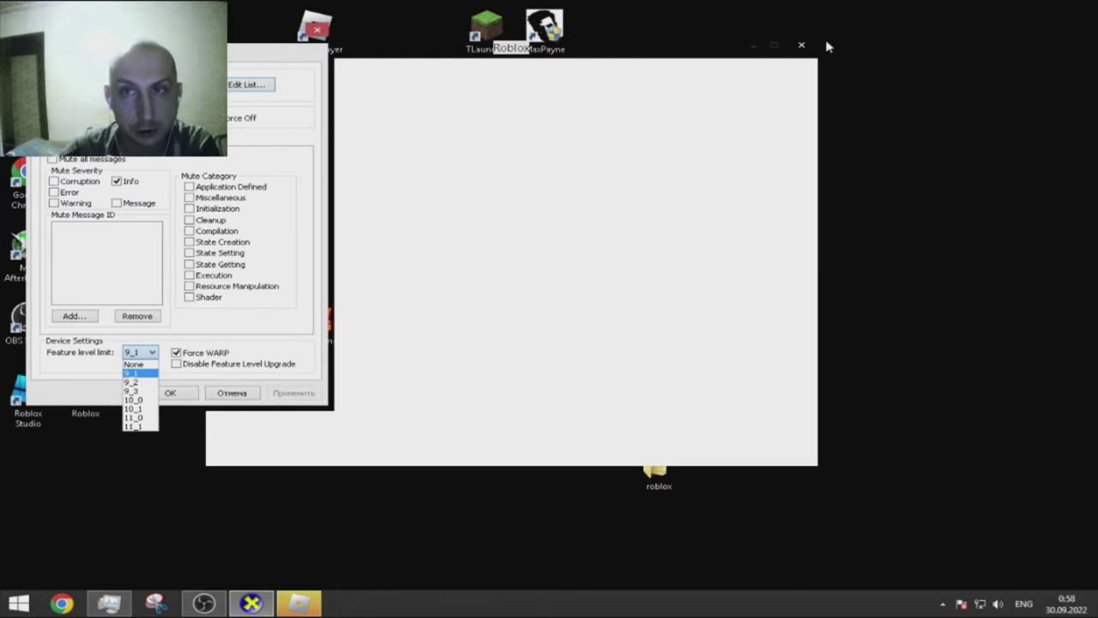
{"action": "left_click", "coordinate": [803, 46]}
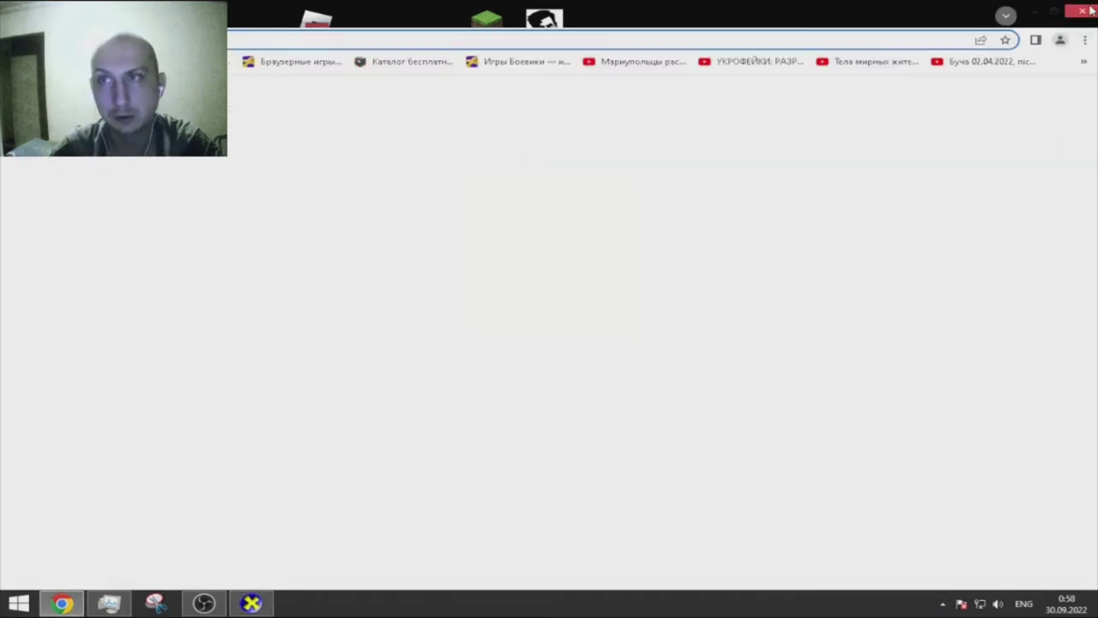
{"action": "left_click", "coordinate": [1084, 9]}
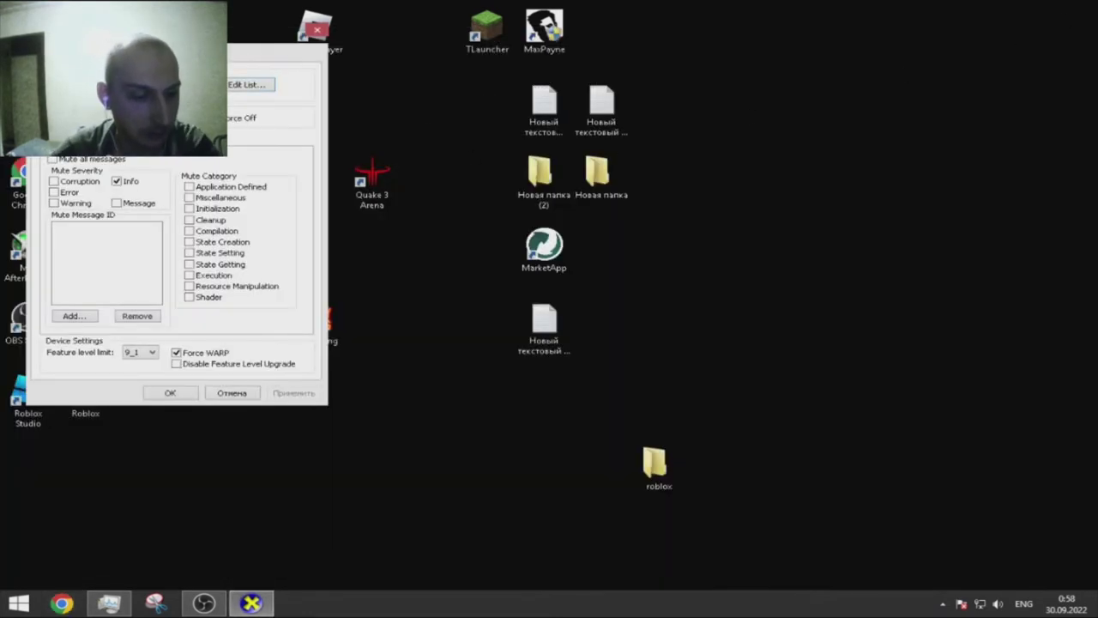
Set the DirectX feature level limit to 10_1 and mute the Shader message category.
{"action": "left_click_drag", "start_coordinate": [269, 32], "coordinate": [503, 159]}
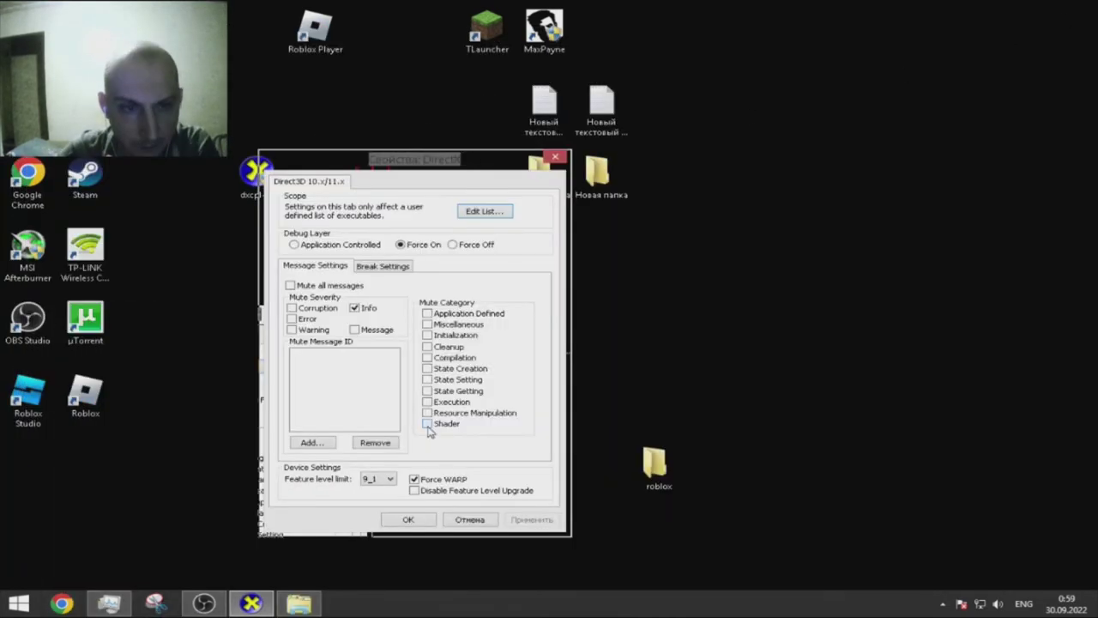
{"action": "left_click", "coordinate": [378, 479]}
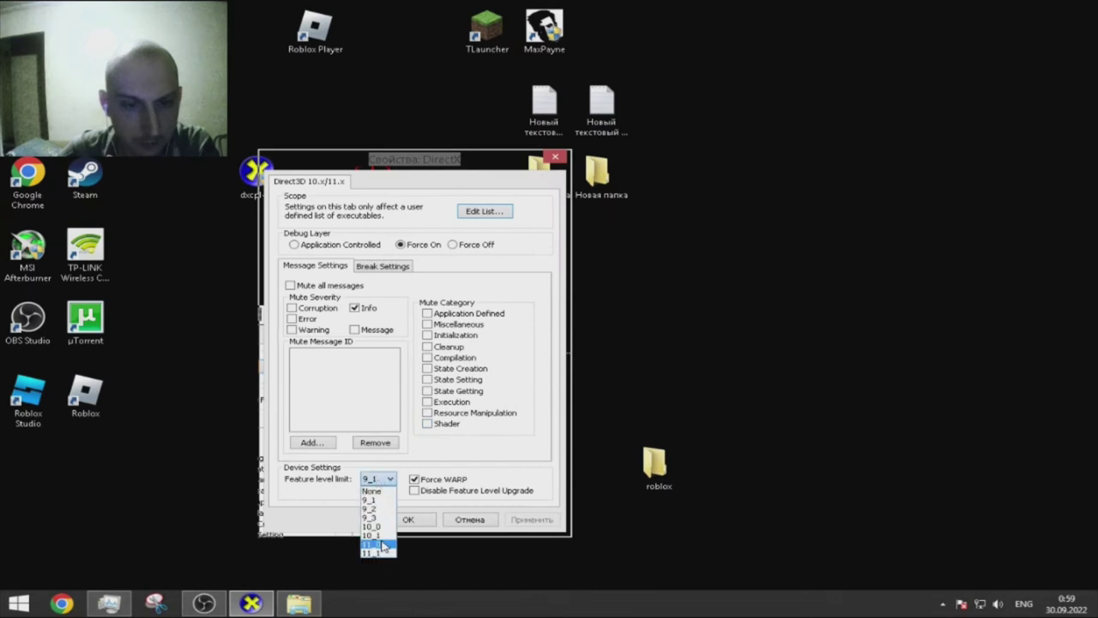
{"action": "left_click", "coordinate": [380, 536]}
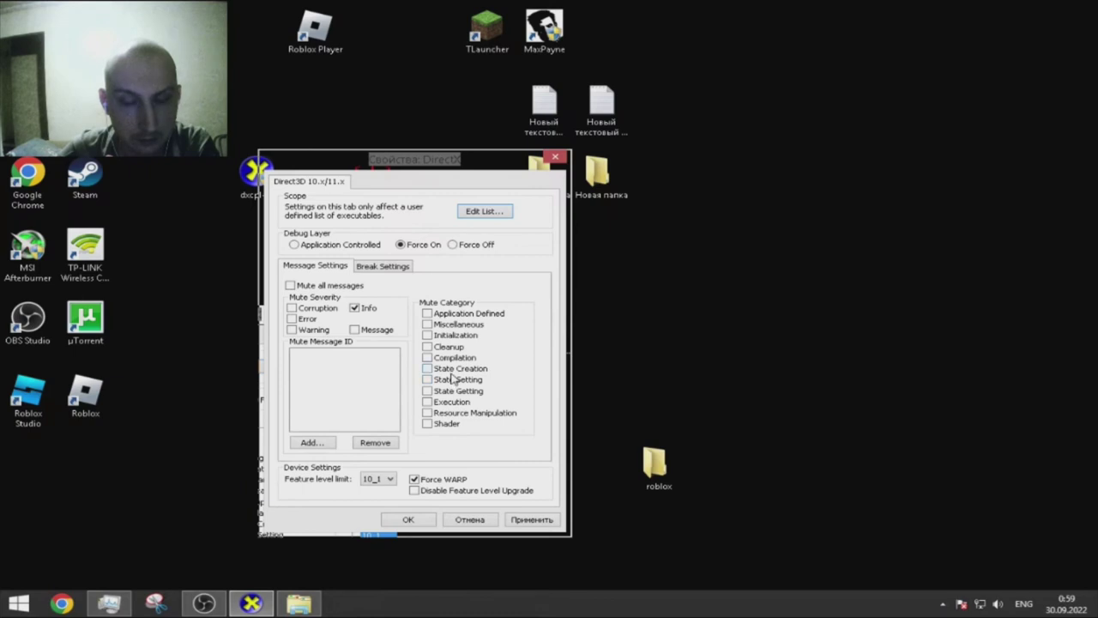
{"action": "left_click", "coordinate": [429, 425]}
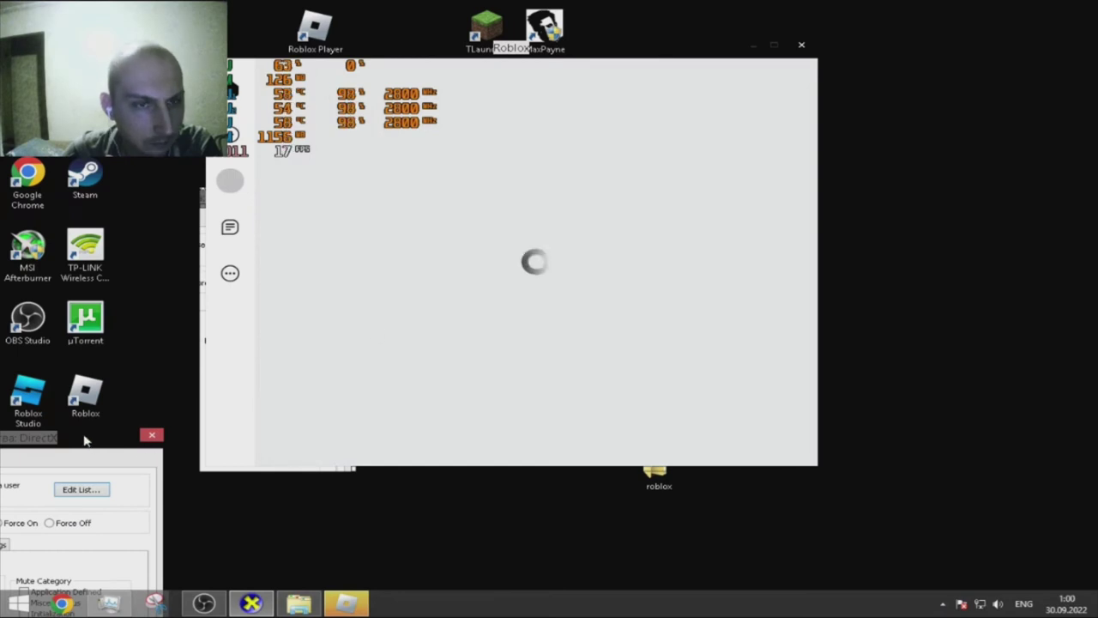
Check the processor load in Task Manager while Roblox runs, and close the Roblox window.
{"action": "left_click_drag", "start_coordinate": [94, 442], "coordinate": [688, 163]}
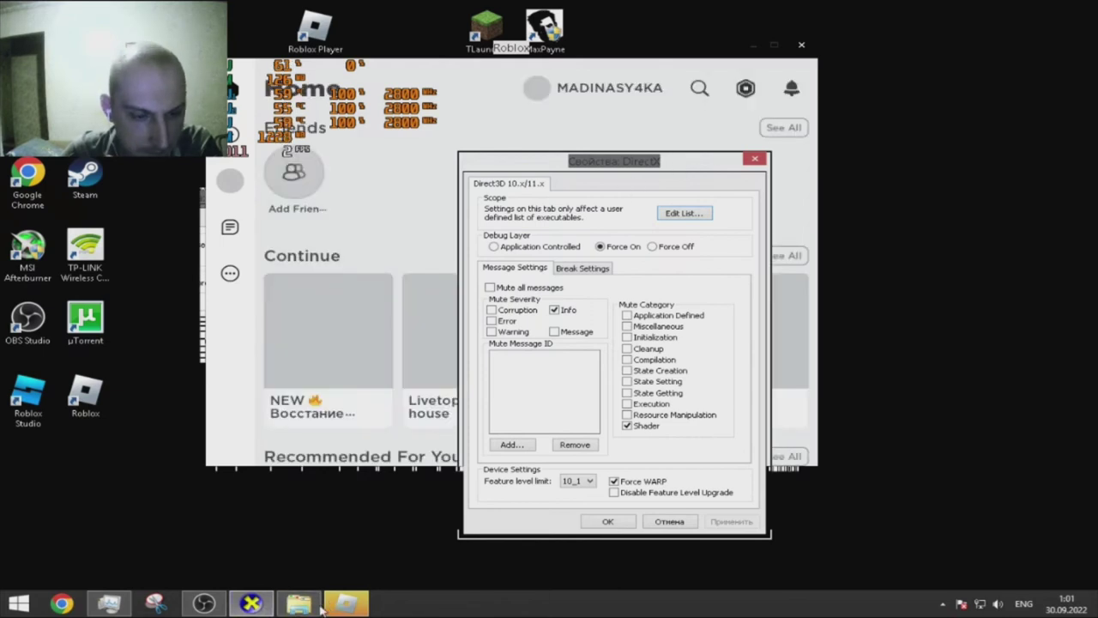
{"action": "left_click", "coordinate": [117, 607]}
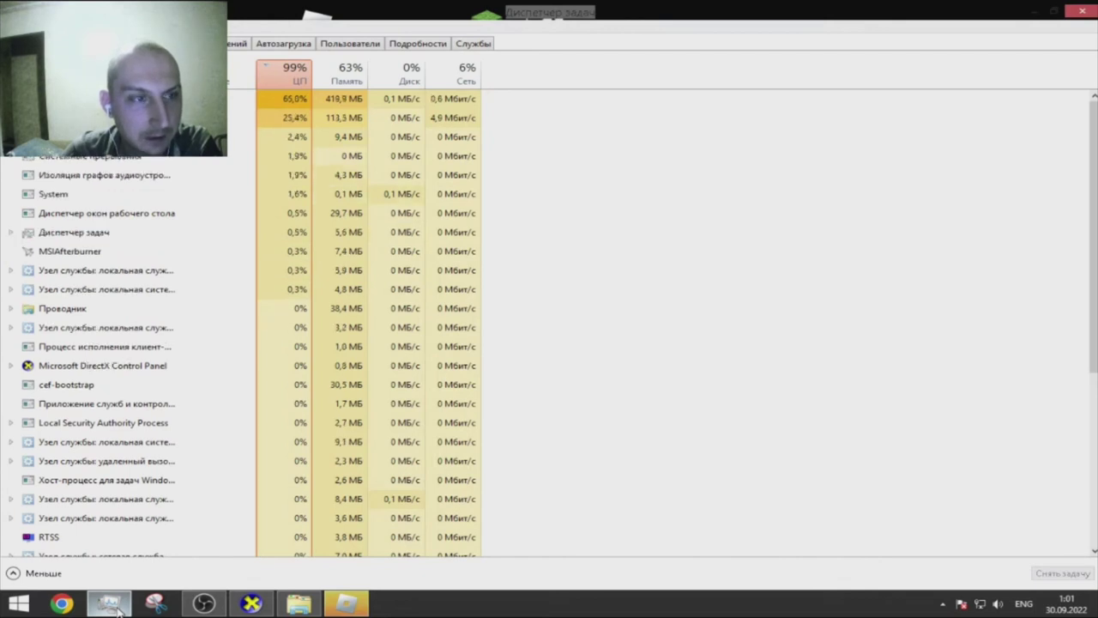
{"action": "left_click", "coordinate": [111, 604]}
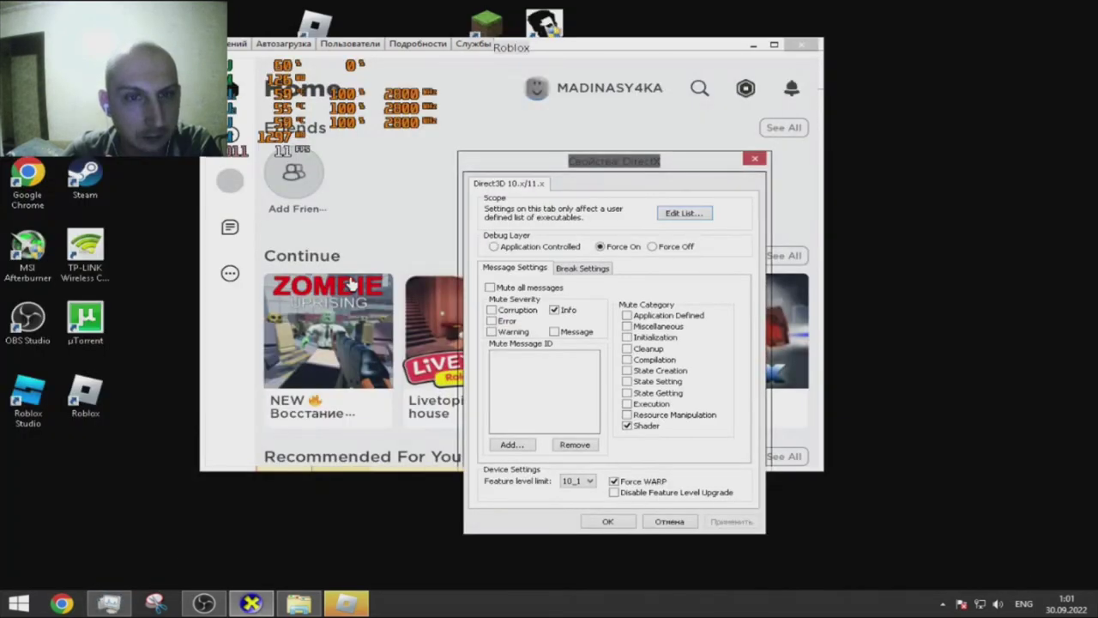
{"action": "left_click", "coordinate": [420, 231]}
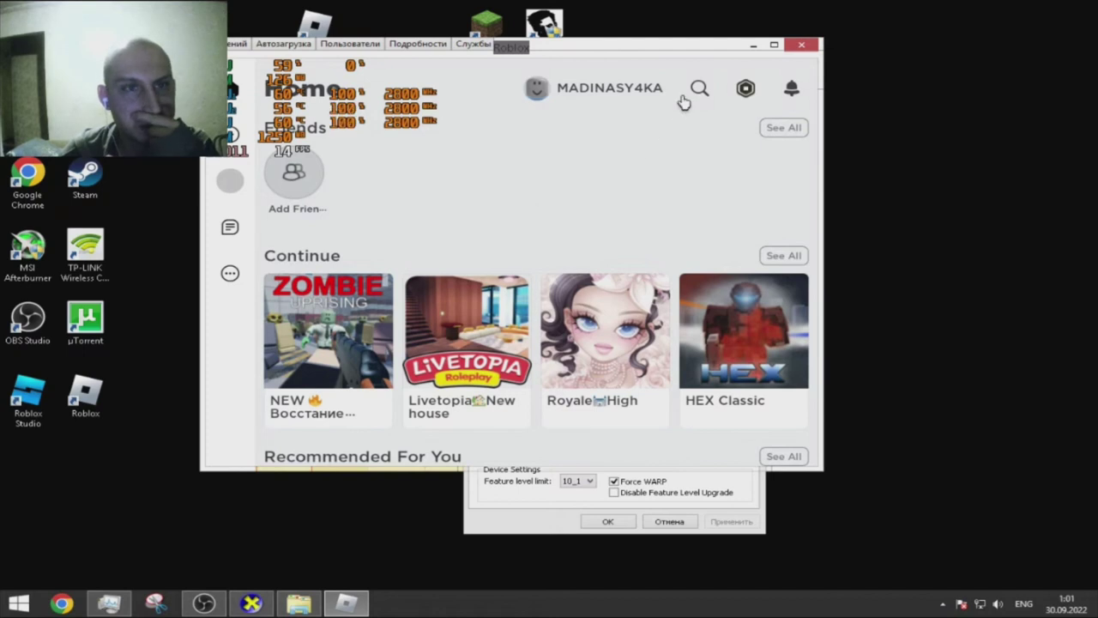
{"action": "left_click", "coordinate": [802, 45]}
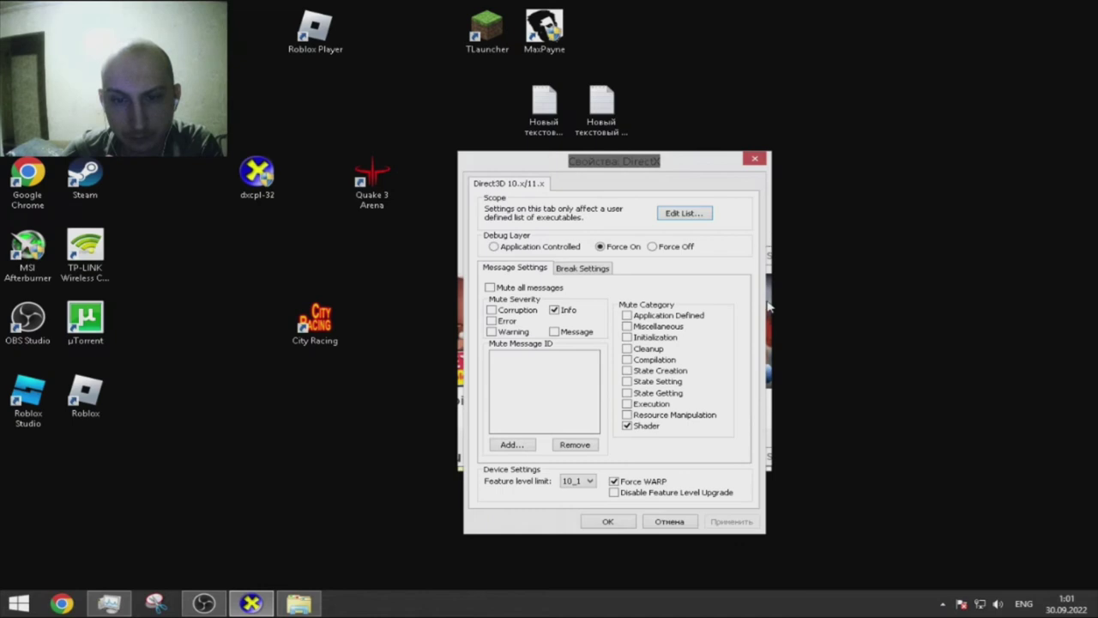
Try to clear all processes from the Direct3D 10.x/11.x executable list and confirm the DirectX properties.
{"action": "left_click", "coordinate": [676, 216]}
{"action": "left_click", "coordinate": [753, 275]}
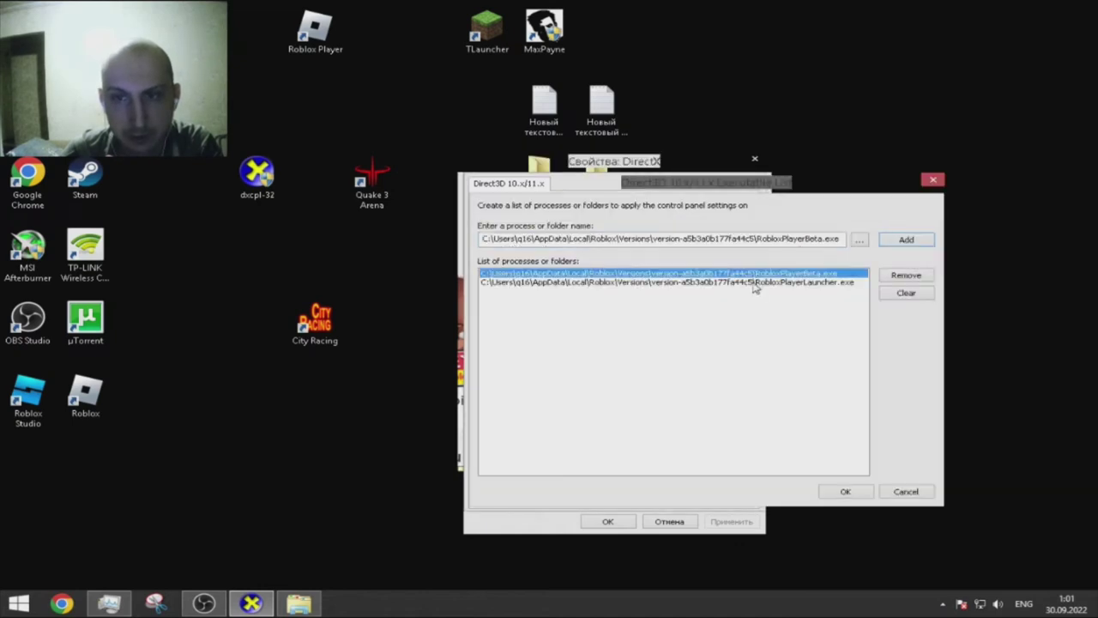
{"action": "left_click", "coordinate": [755, 283]}
{"action": "left_click", "coordinate": [908, 294]}
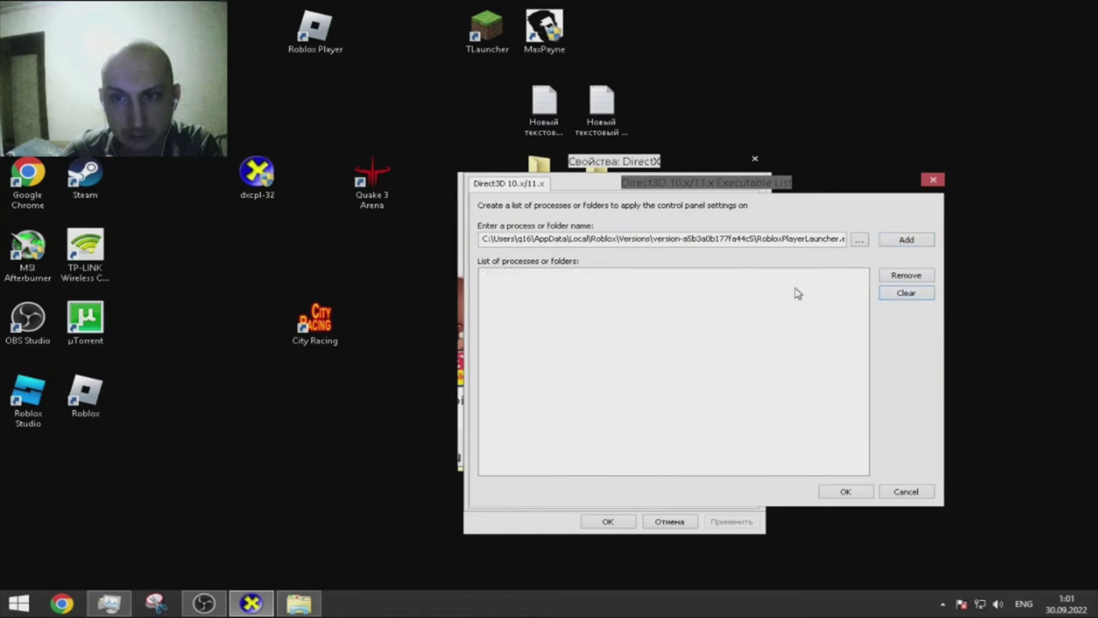
{"action": "left_click", "coordinate": [934, 179]}
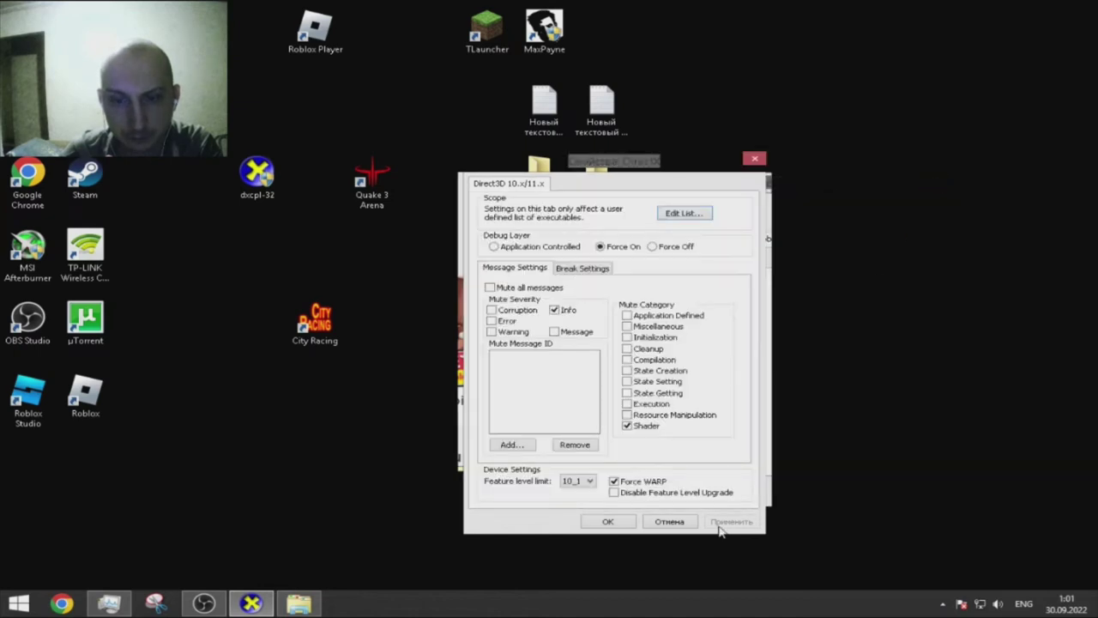
{"action": "left_click", "coordinate": [605, 522]}
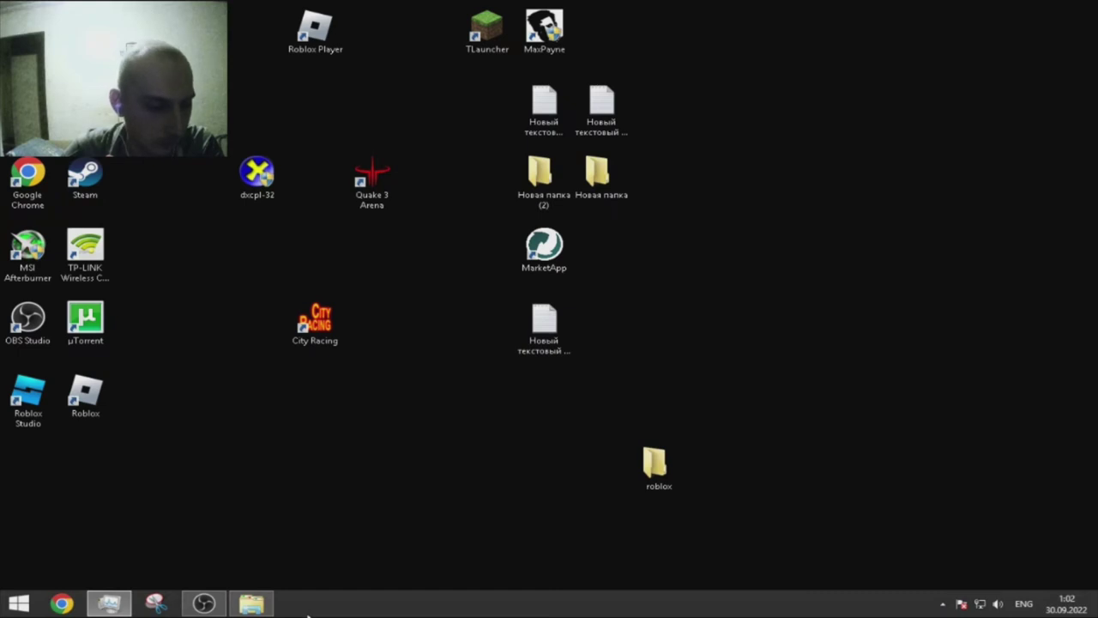
Open the file location of the Roblox Player shortcut to view its version folder, and close the folder window.
{"action": "right_click", "coordinate": [318, 36]}
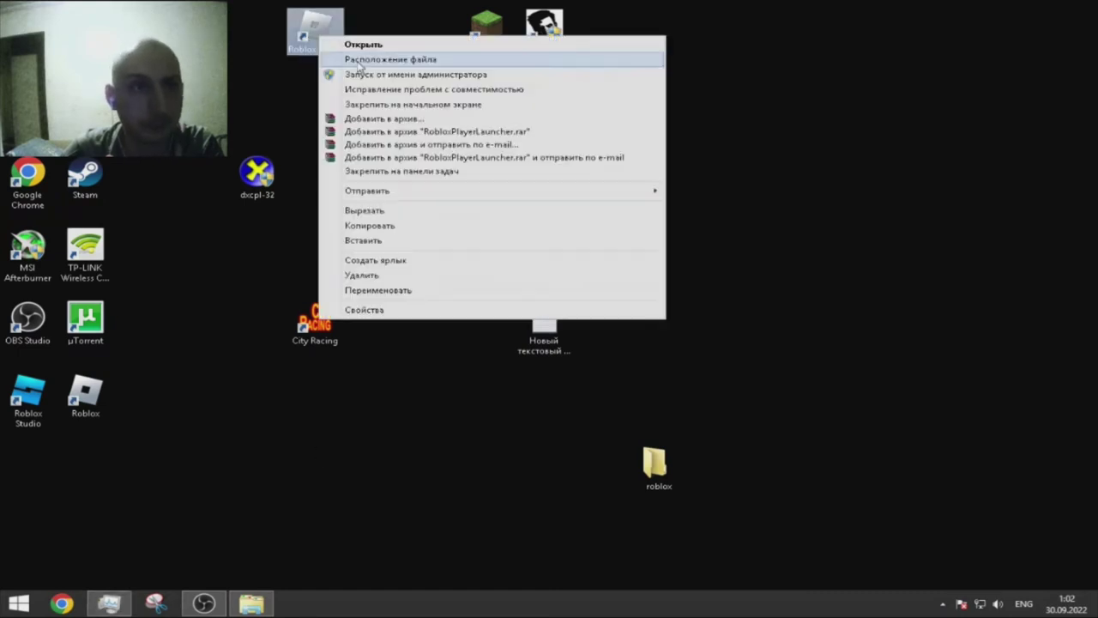
{"action": "left_click", "coordinate": [370, 61]}
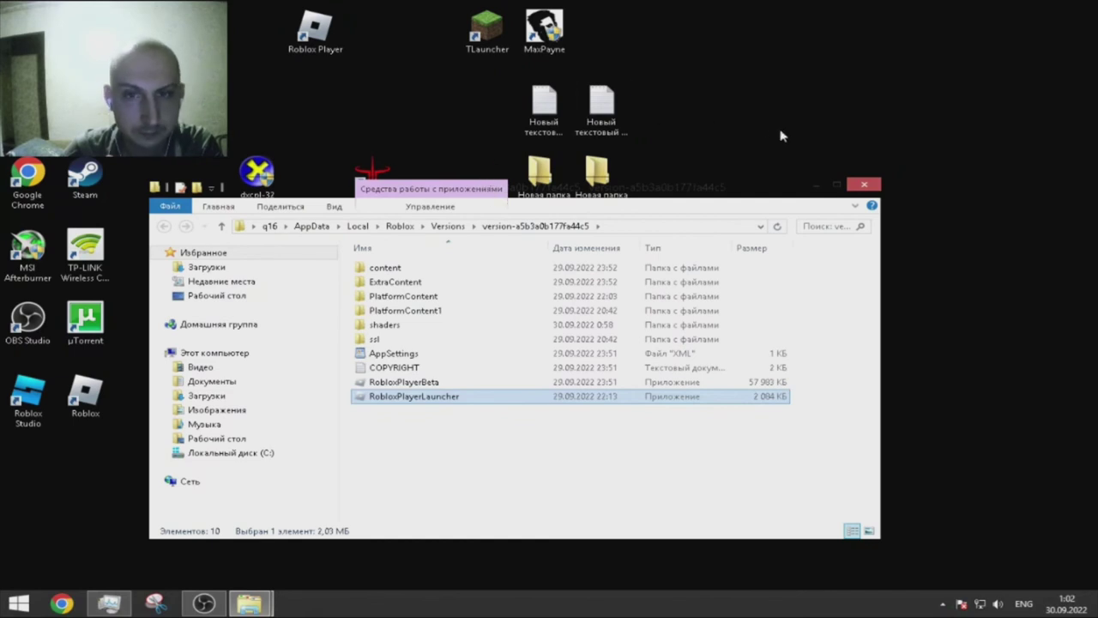
{"action": "left_click", "coordinate": [864, 185]}
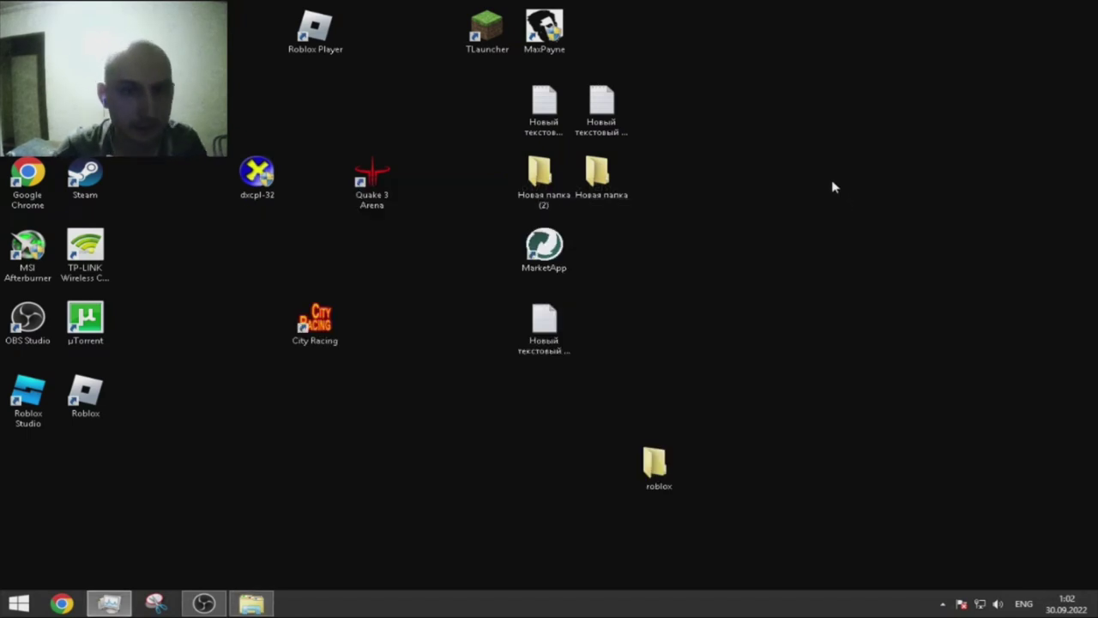